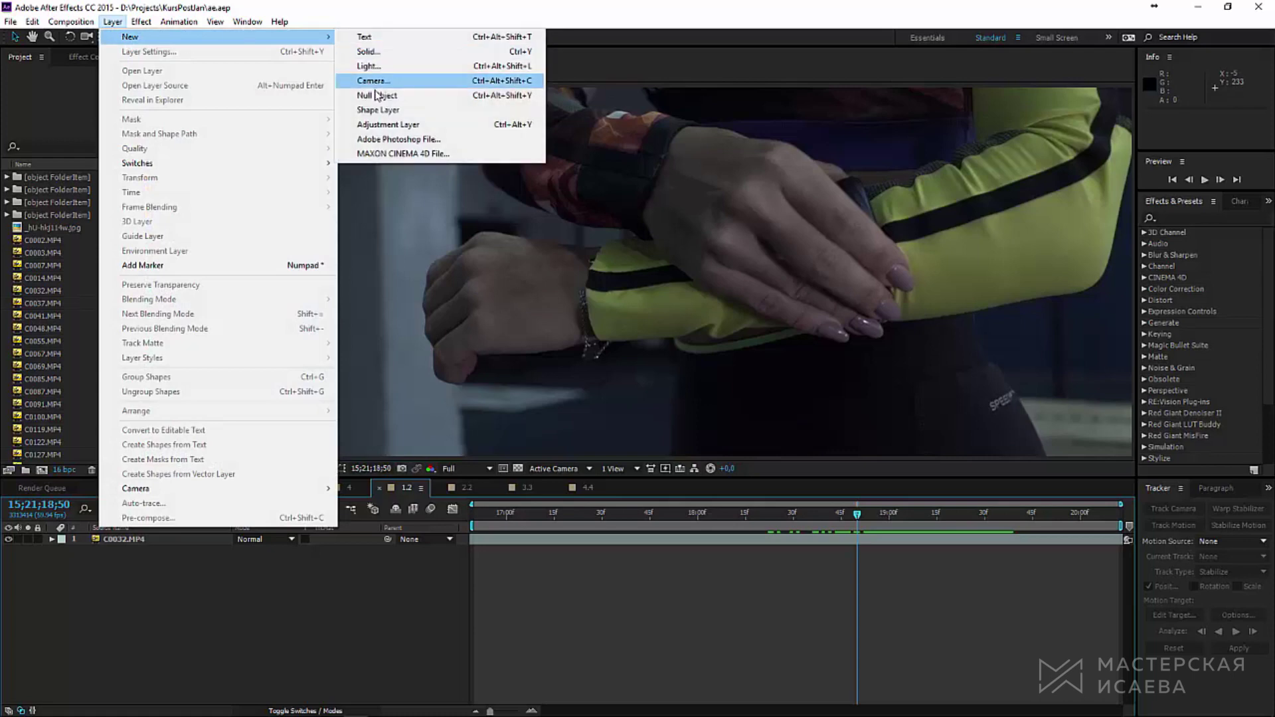
# Step: Create a null layer and place a sized track point on the wrist in C0032.MP4
pyautogui.click(386, 95)
pyautogui.moveTo(864, 513)
pyautogui.mouseDown()
pyautogui.moveTo(910, 513)
pyautogui.moveTo(867, 521)
pyautogui.mouseUp()
pyautogui.click(1167, 527)
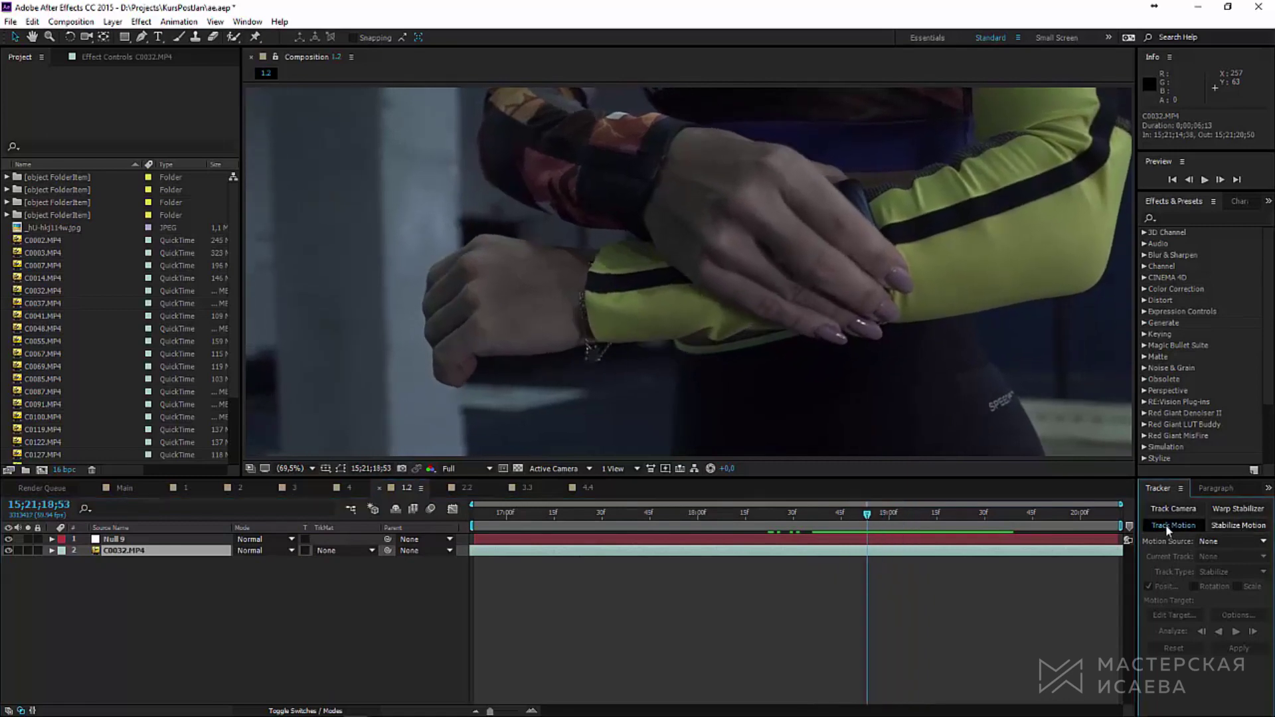
pyautogui.moveTo(1034, 355); pyautogui.dragTo(261, 365)
pyautogui.moveTo(743, 305); pyautogui.dragTo(775, 287)
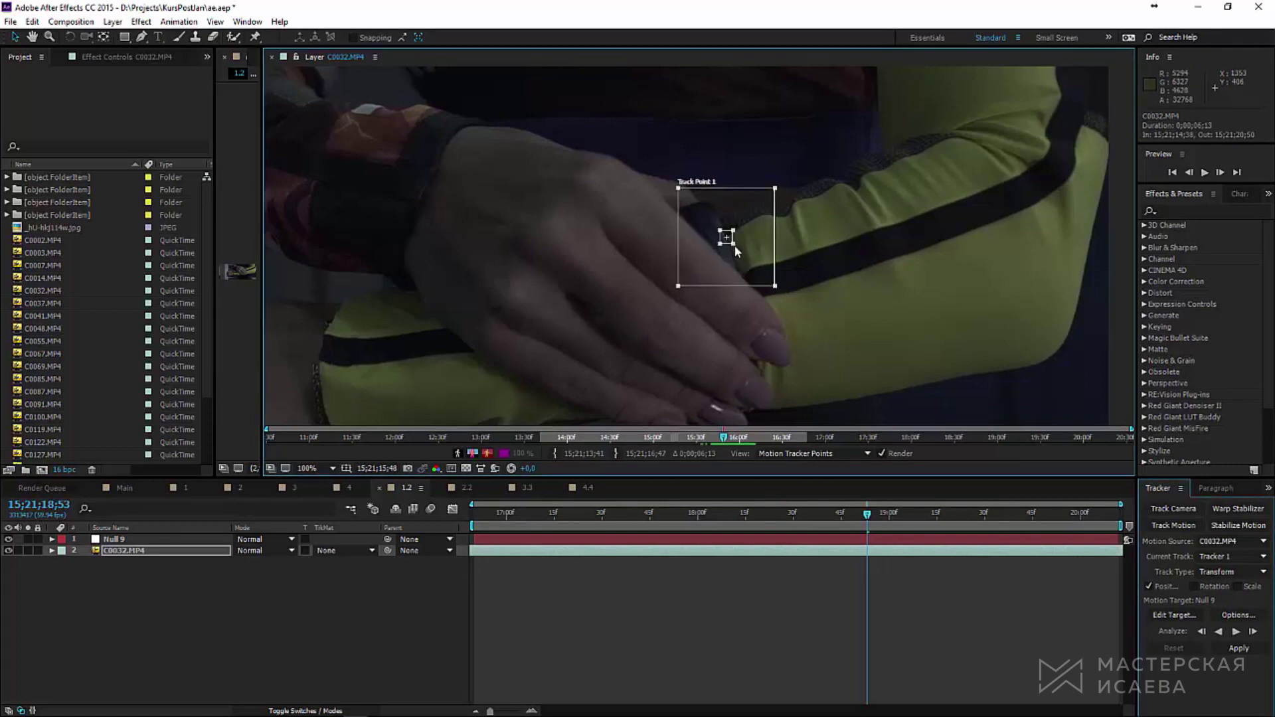
pyautogui.moveTo(733, 244); pyautogui.dragTo(745, 256)
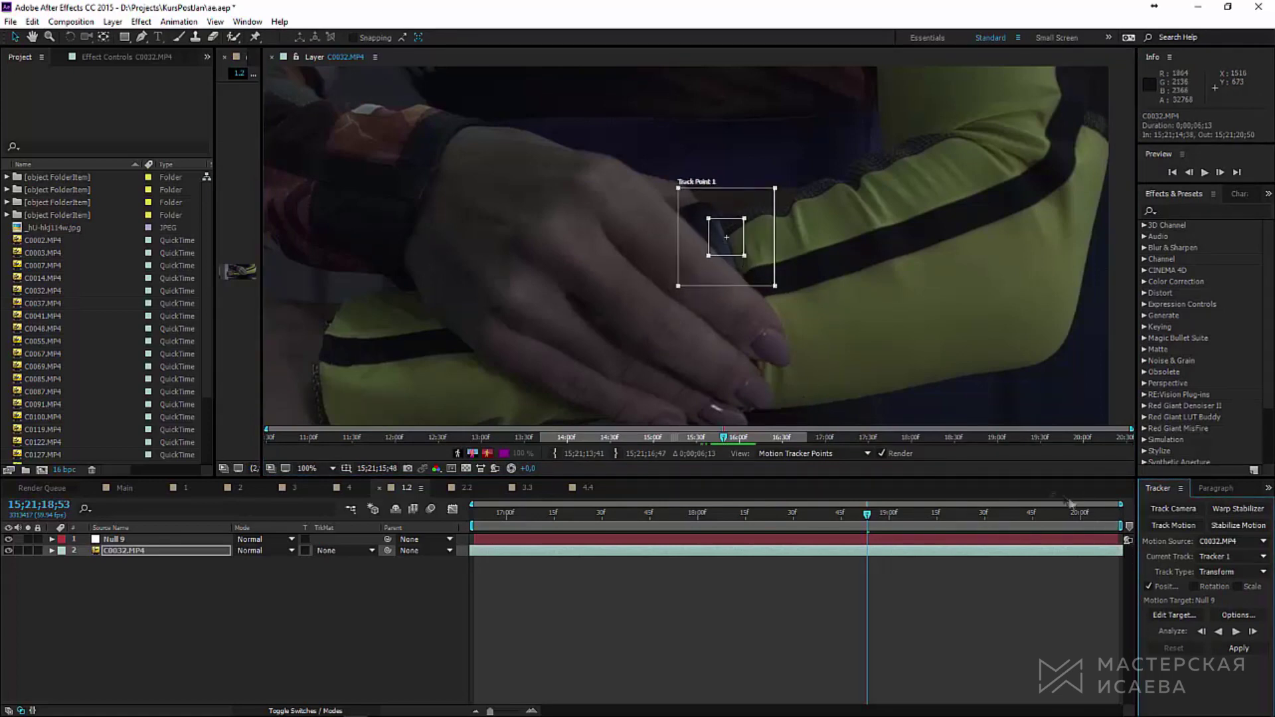
# Step: Analyze the wrist track forward and apply the motion to Null 9
pyautogui.click(1236, 632)
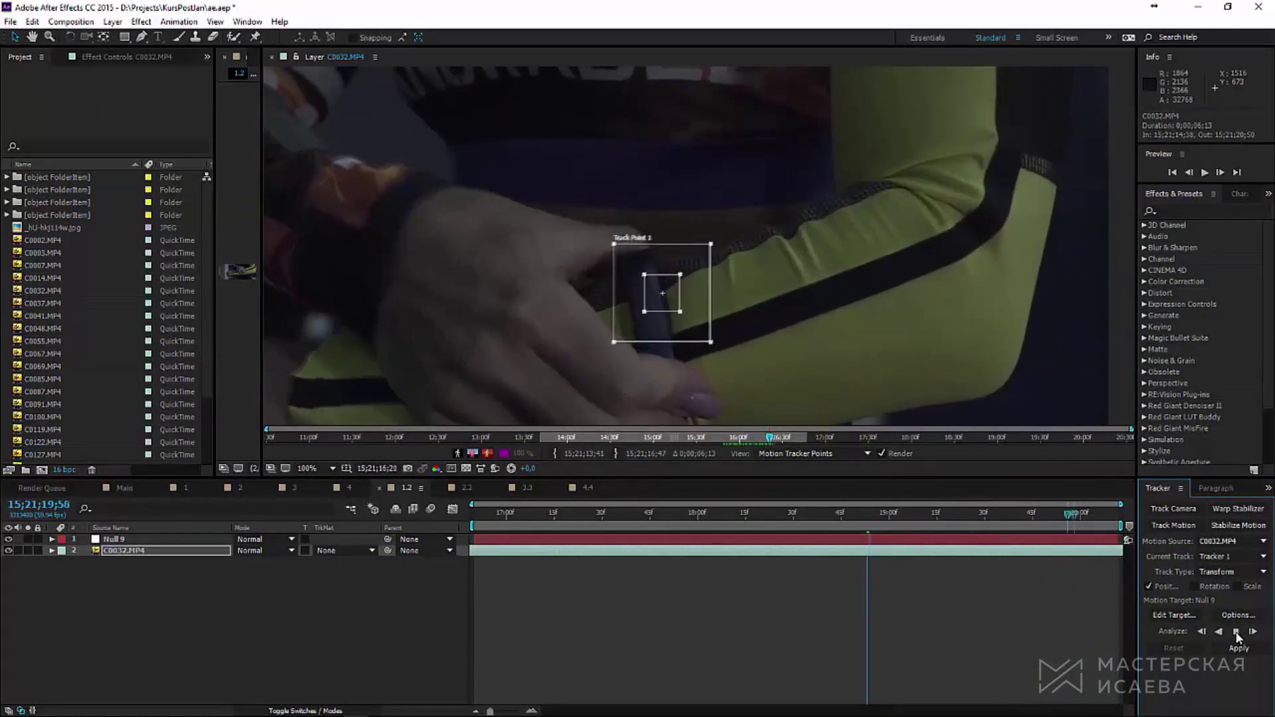
pyautogui.click(1236, 631)
pyautogui.click(1239, 648)
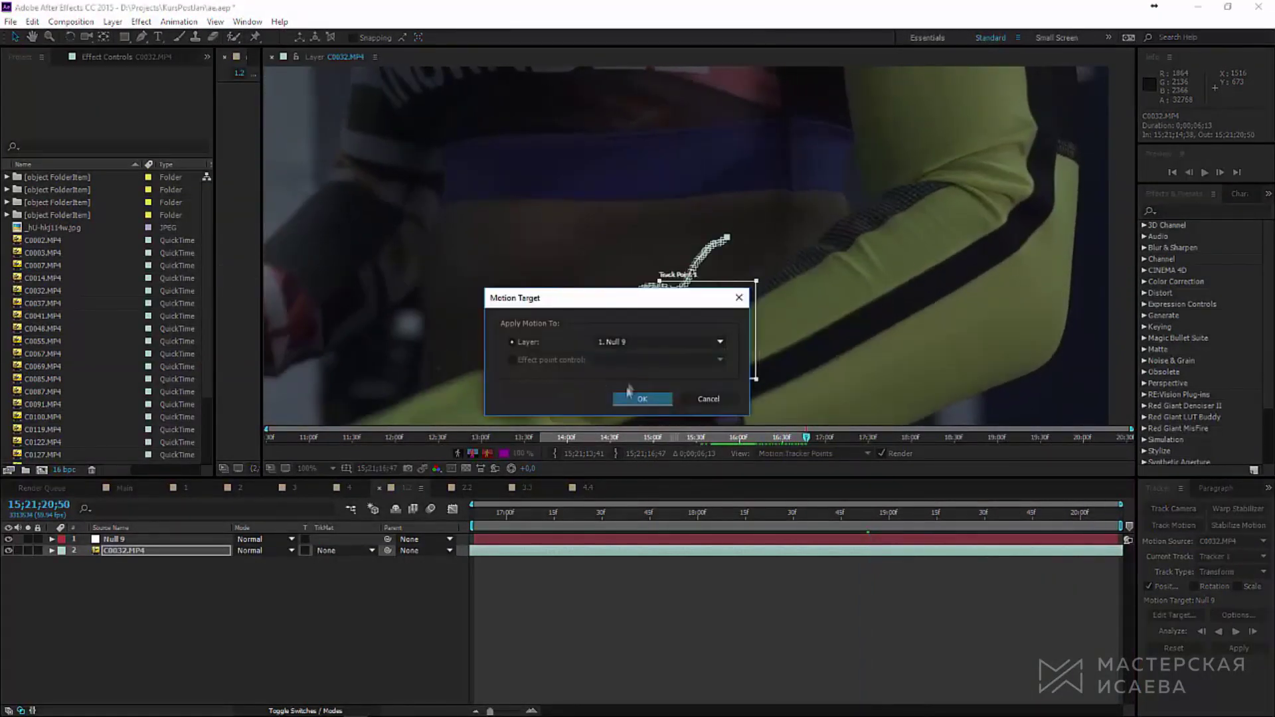
pyautogui.click(630, 392)
pyautogui.click(601, 373)
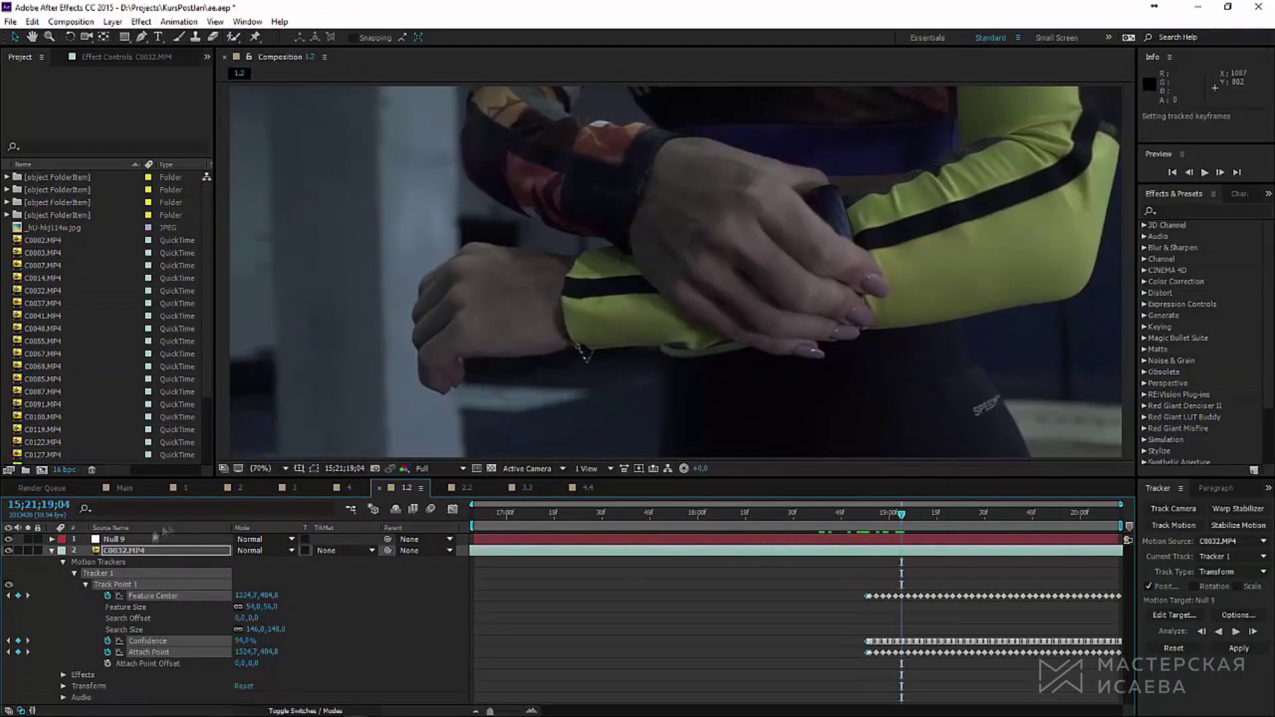
# Step: Play back the clip to confirm Null 9 follows the wristband
pyautogui.click(153, 539)
pyautogui.moveTo(913, 522); pyautogui.dragTo(883, 514)
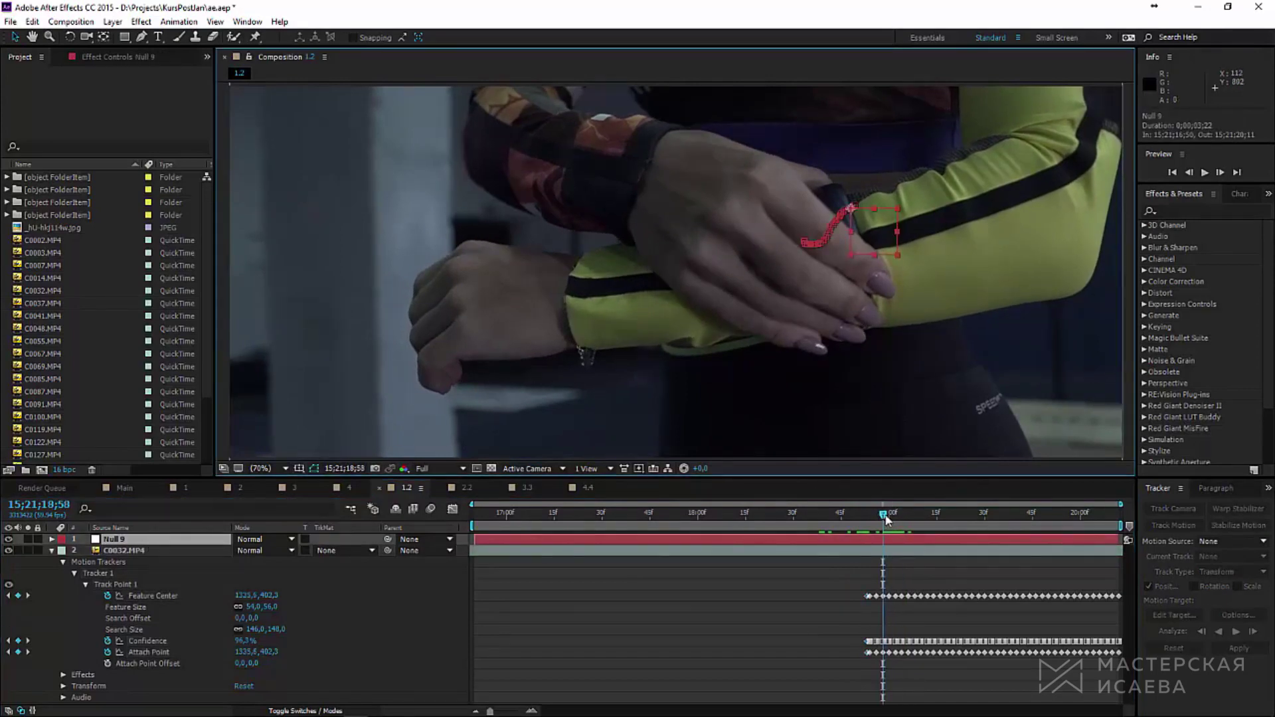
pyautogui.press('space')
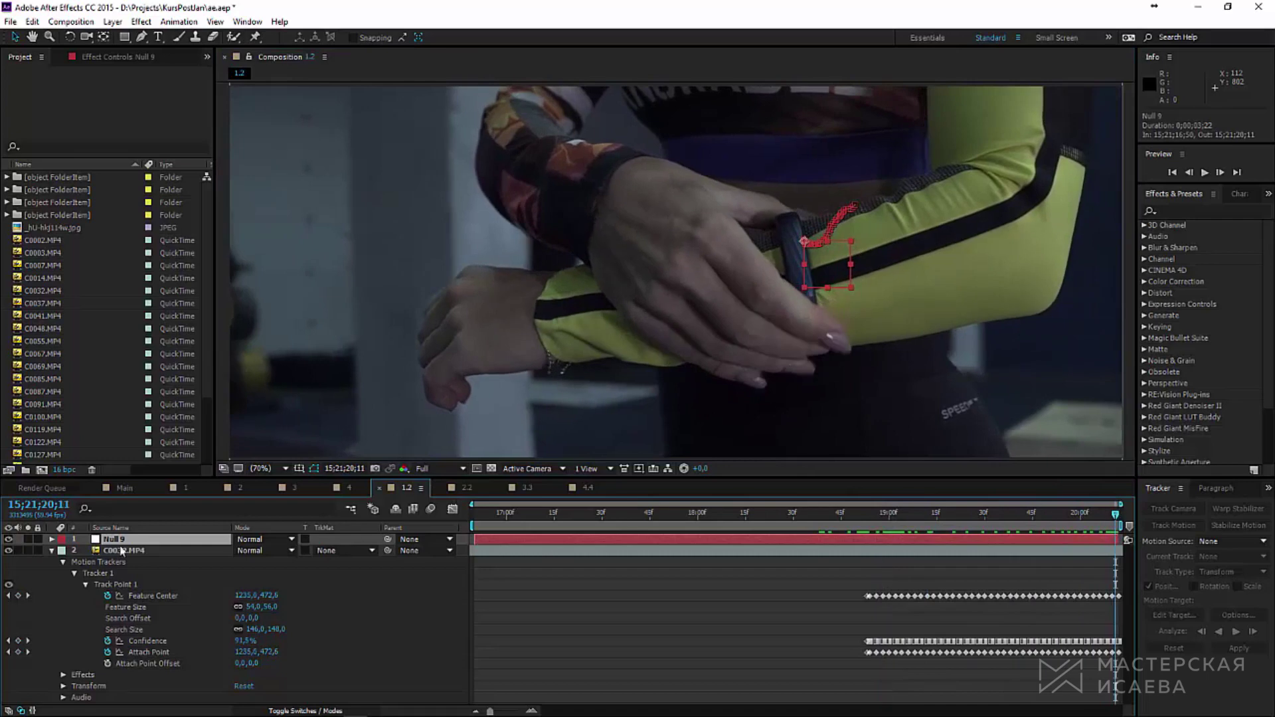
pyautogui.click(52, 551)
pyautogui.click(289, 649)
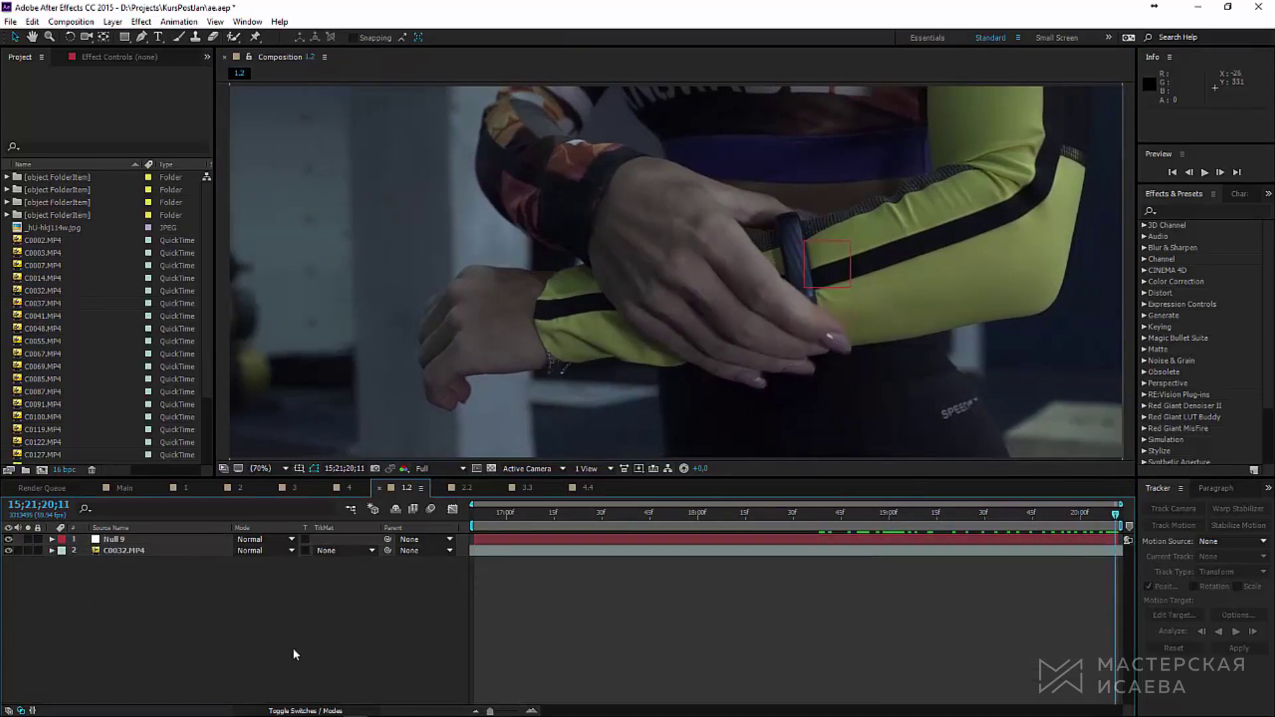
# Step: Create a new white solid layer 2000 pixels wide
pyautogui.click(113, 21)
pyautogui.moveTo(234, 36)
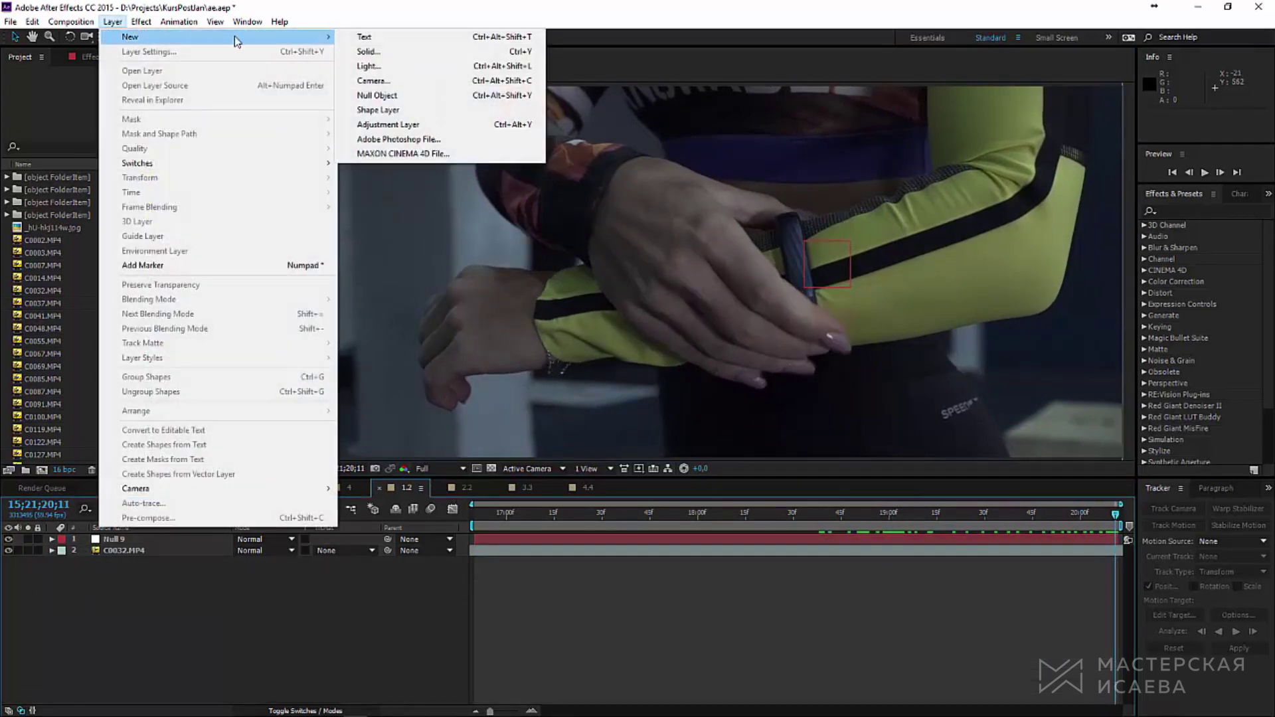
pyautogui.click(428, 52)
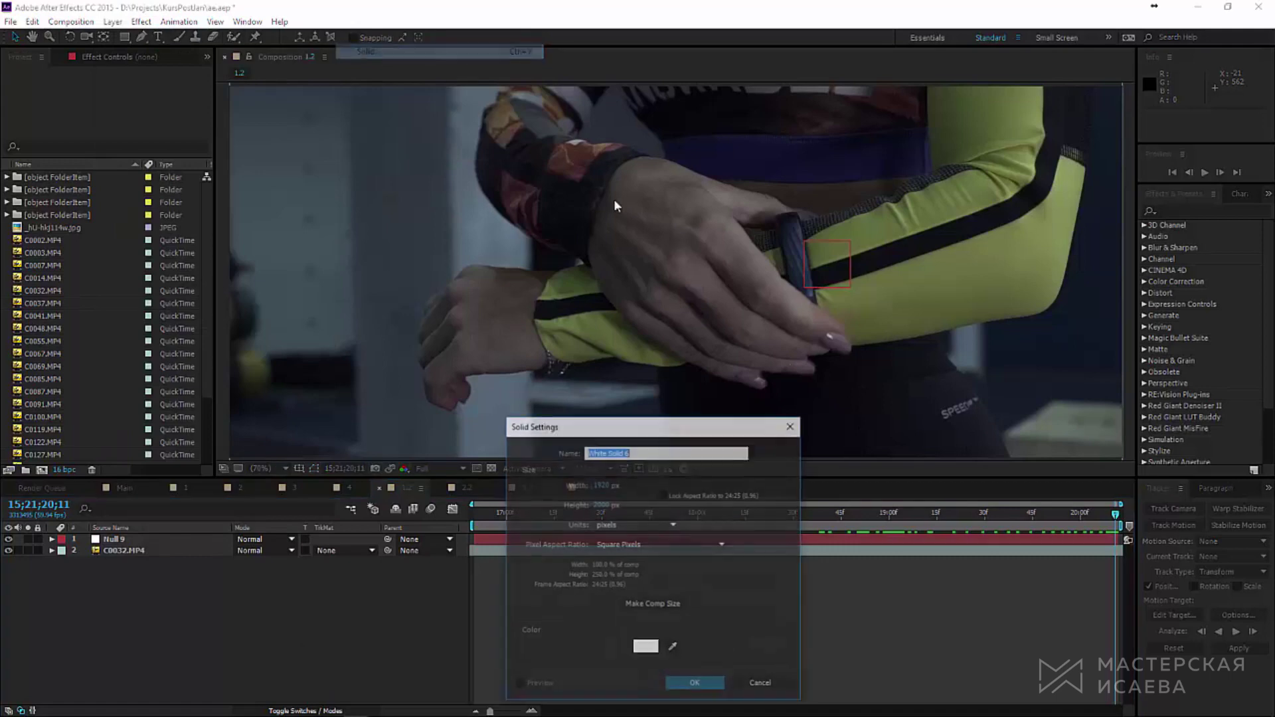
pyautogui.click(604, 487)
pyautogui.write('2000')
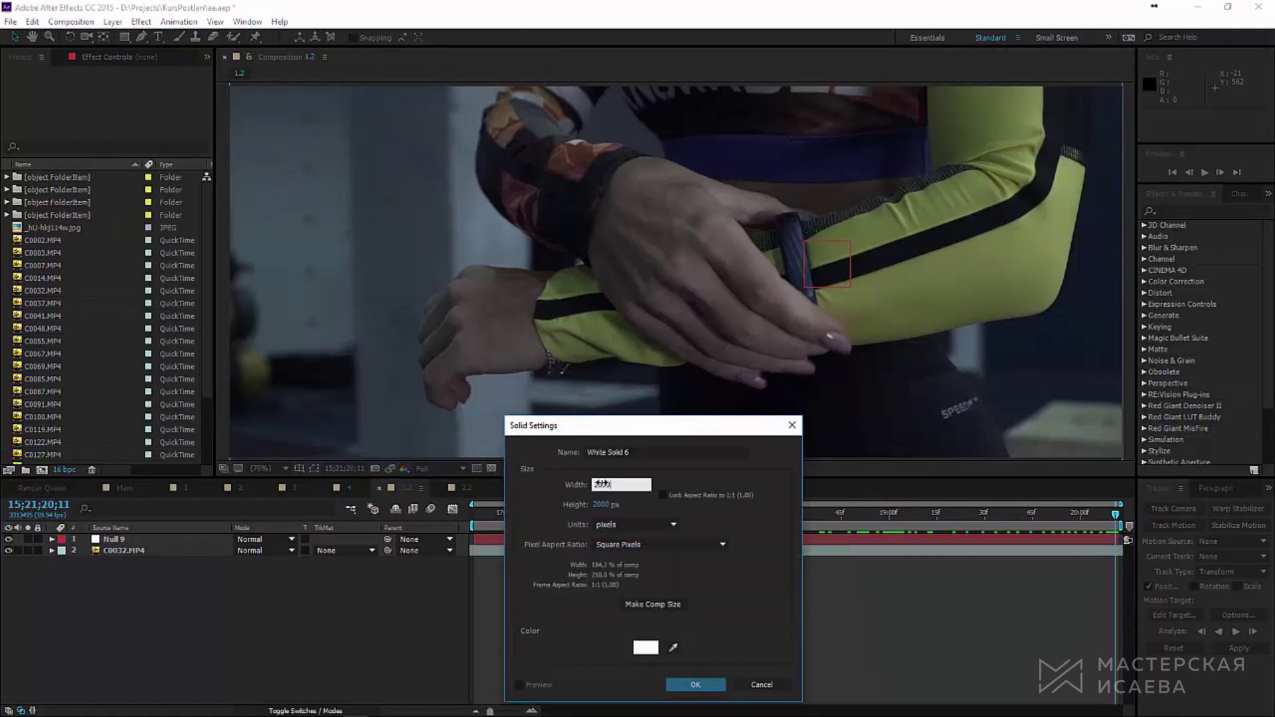
pyautogui.press('Return')
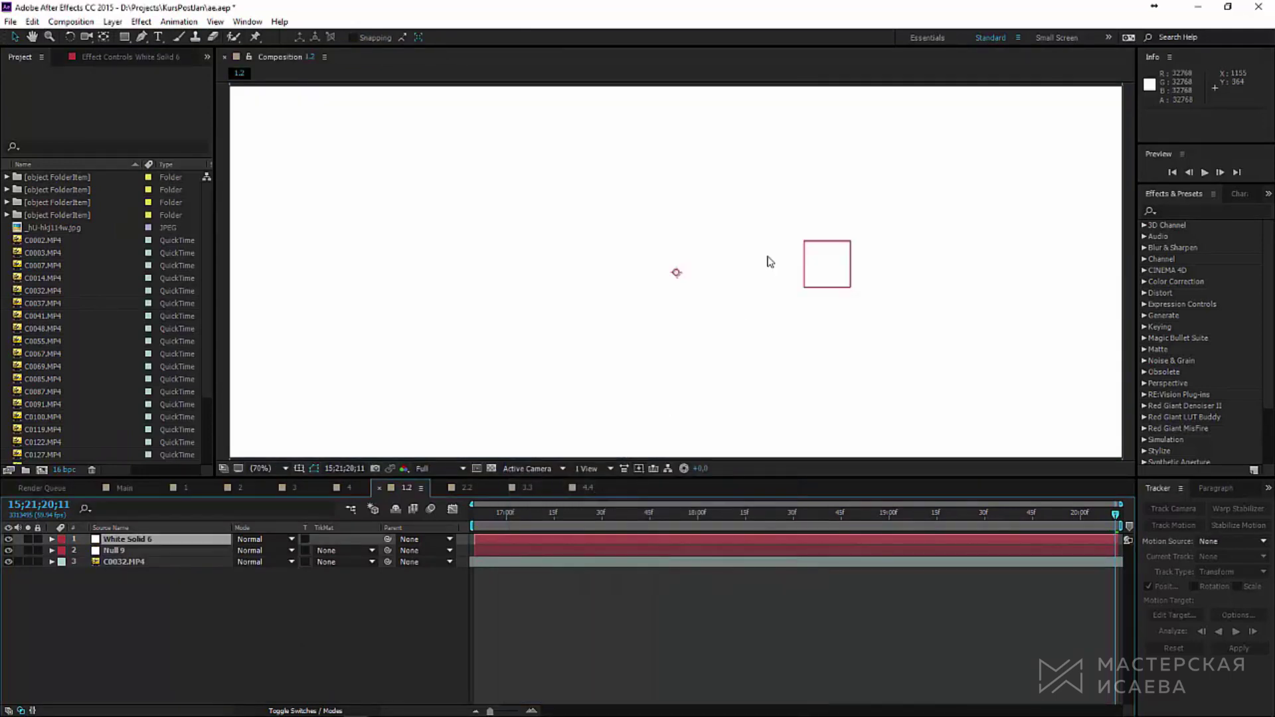
# Step: Apply the Grid effect to the solid from an Effects & Presets search for 'gri'
pyautogui.click(1193, 212)
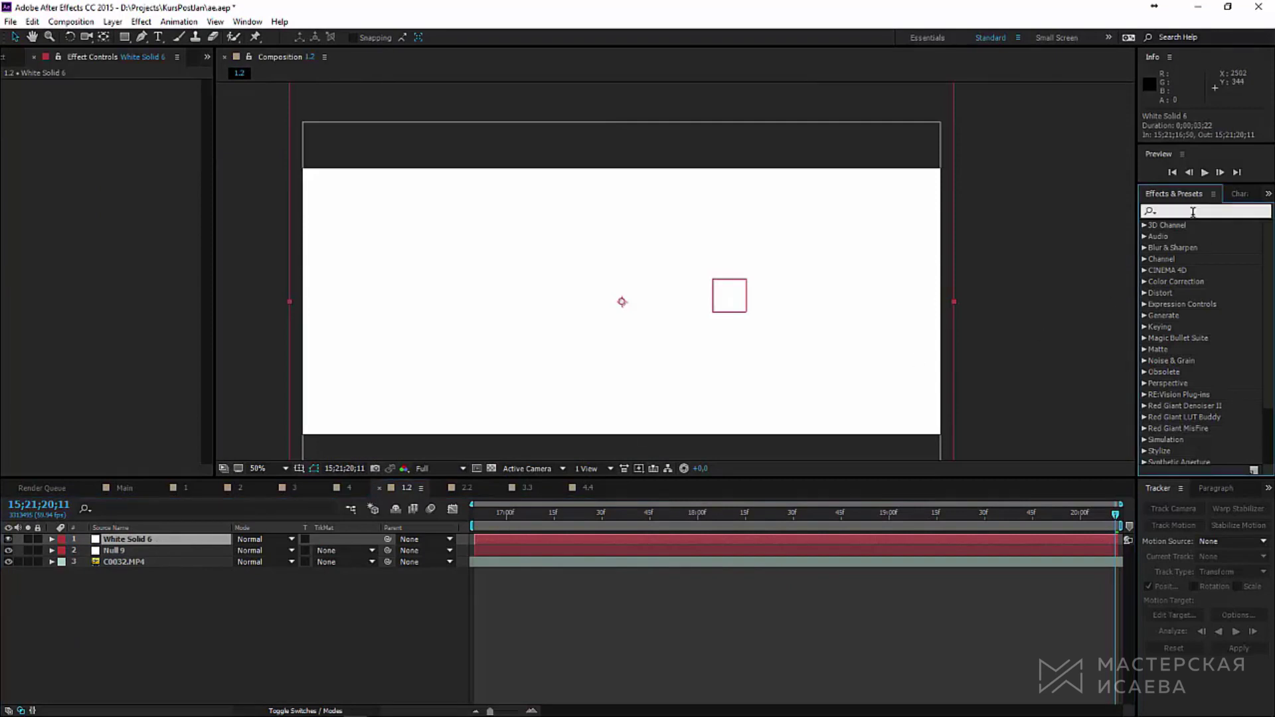
pyautogui.write('grid')
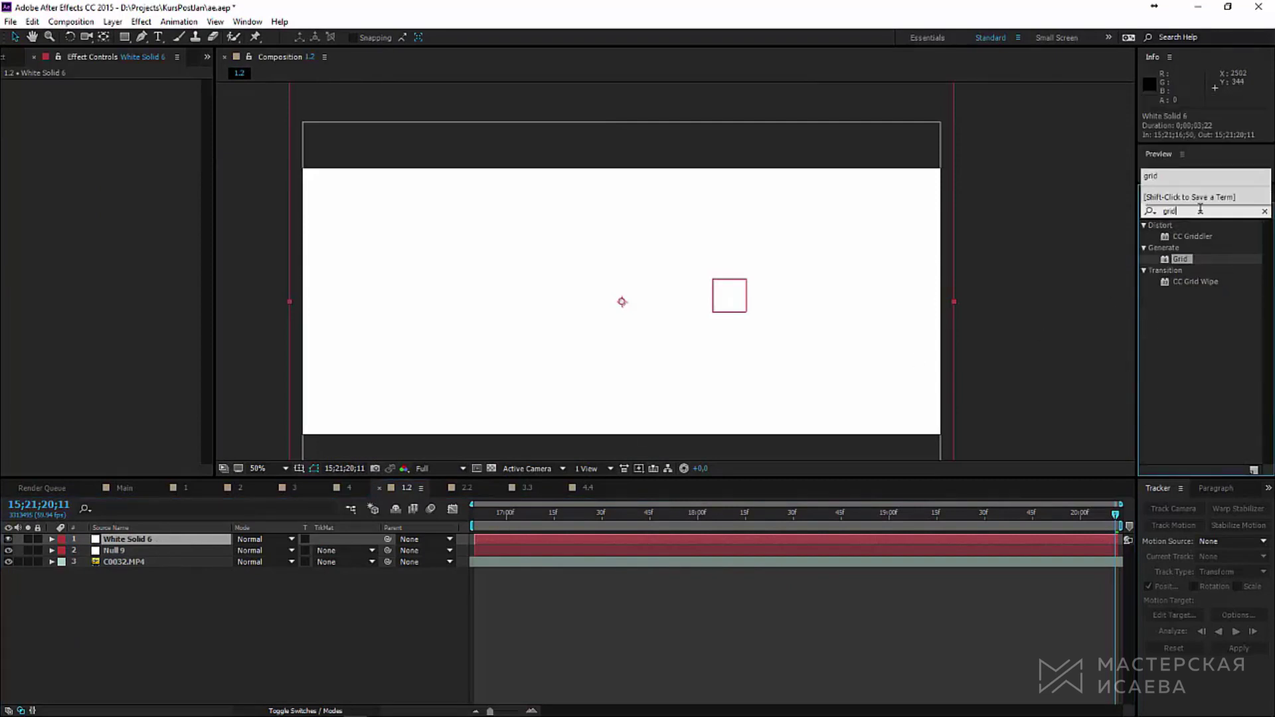
pyautogui.doubleClick(1196, 262)
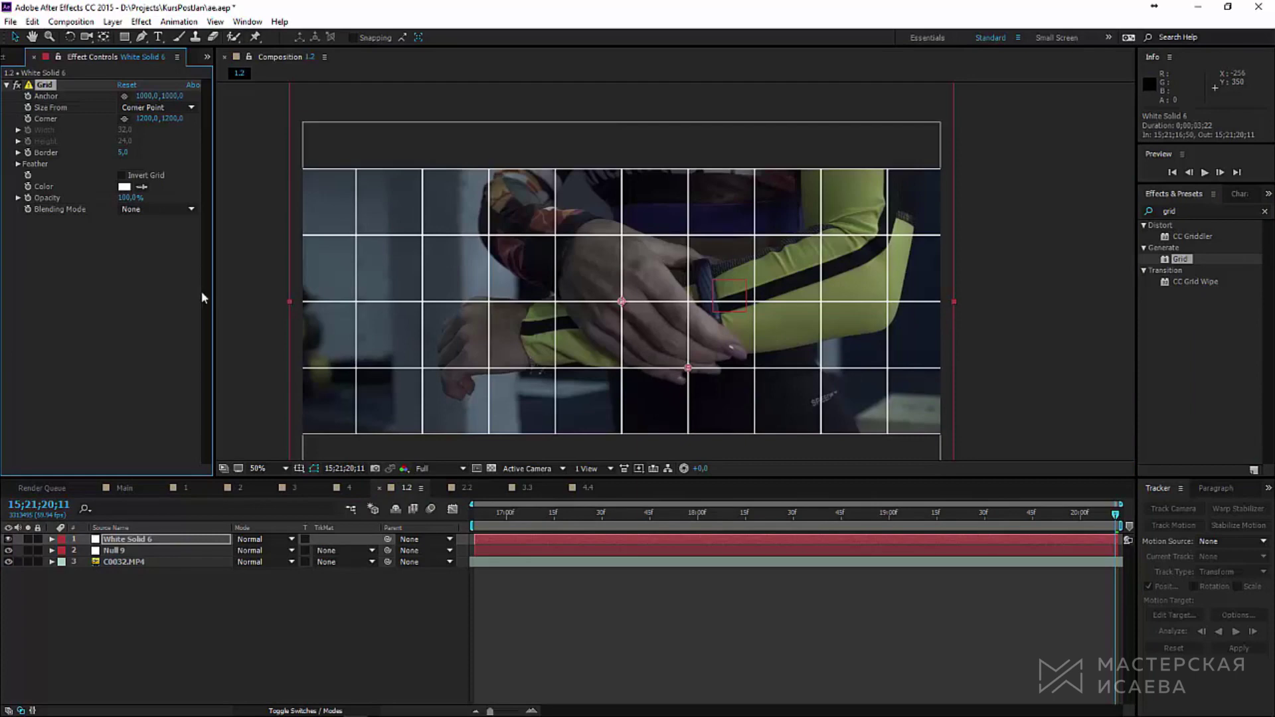
# Step: Set the grid anchor Y to 410, corner to 1229, 701, and border to 27
pyautogui.moveTo(622, 300); pyautogui.dragTo(619, 303)
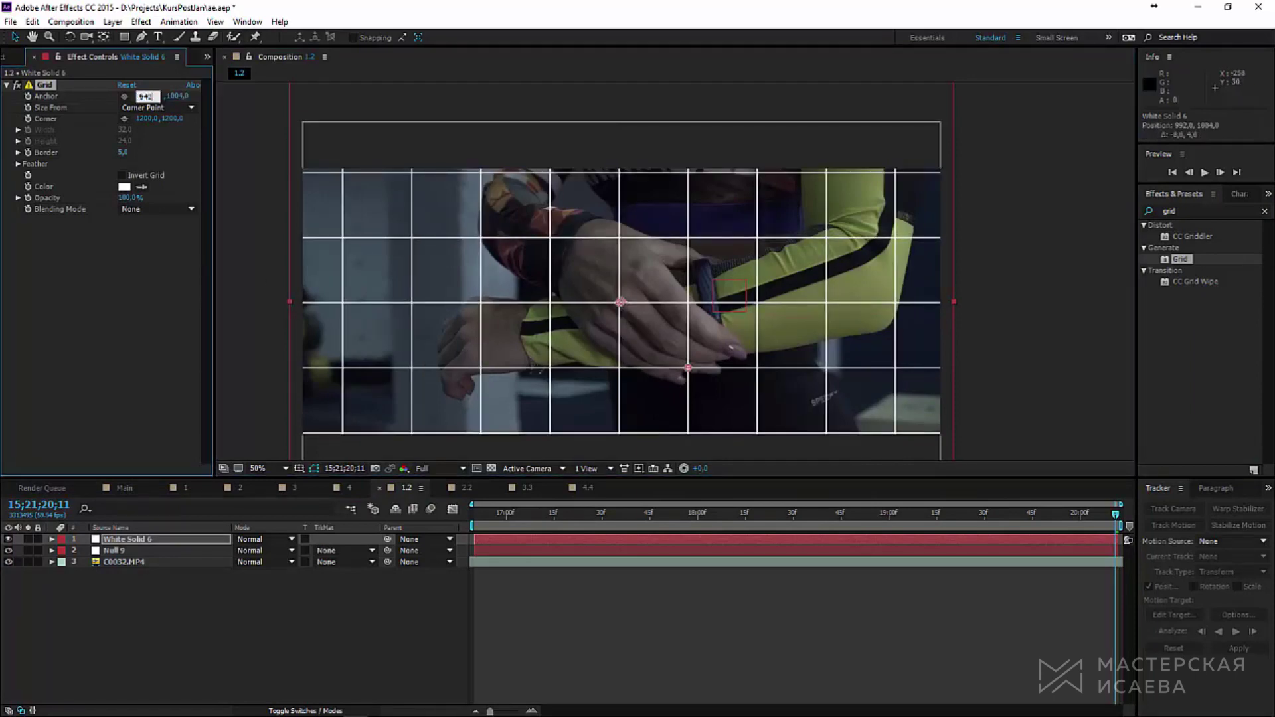
pyautogui.press('Tab')
pyautogui.write('410')
pyautogui.press('Return')
pyautogui.write('1229')
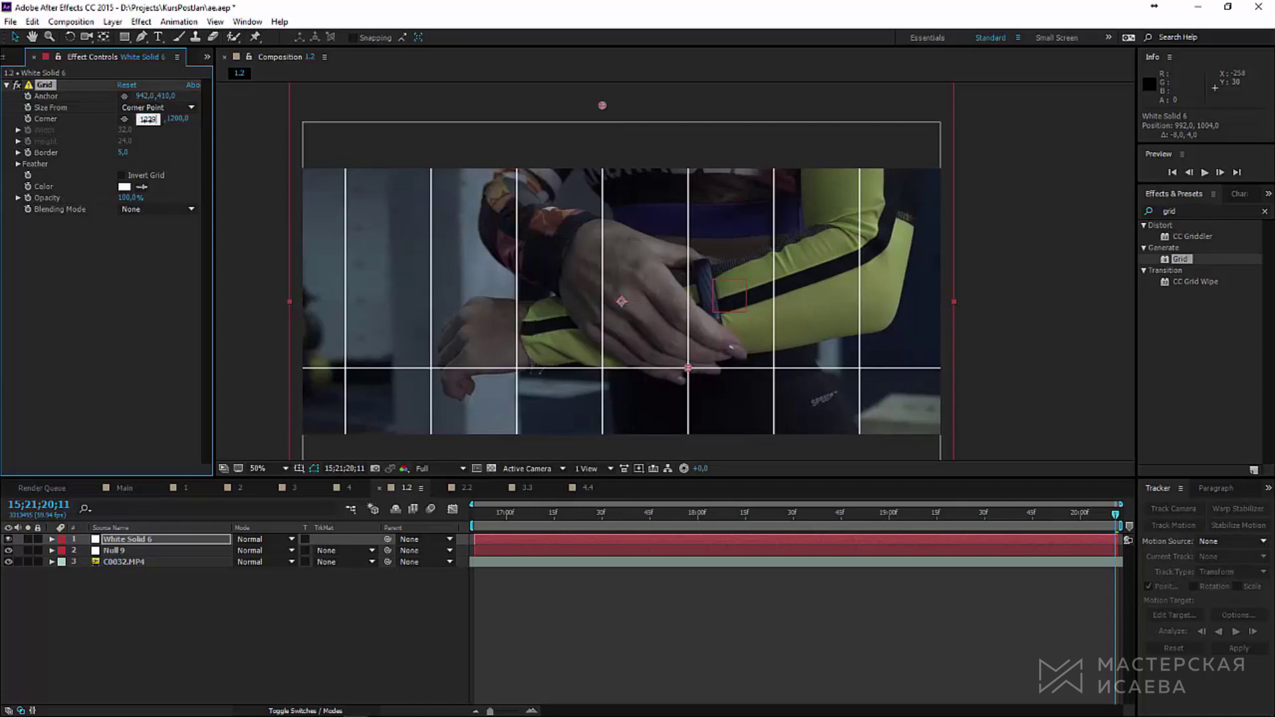
pyautogui.press('Tab')
pyautogui.write('701')
pyautogui.press('Return')
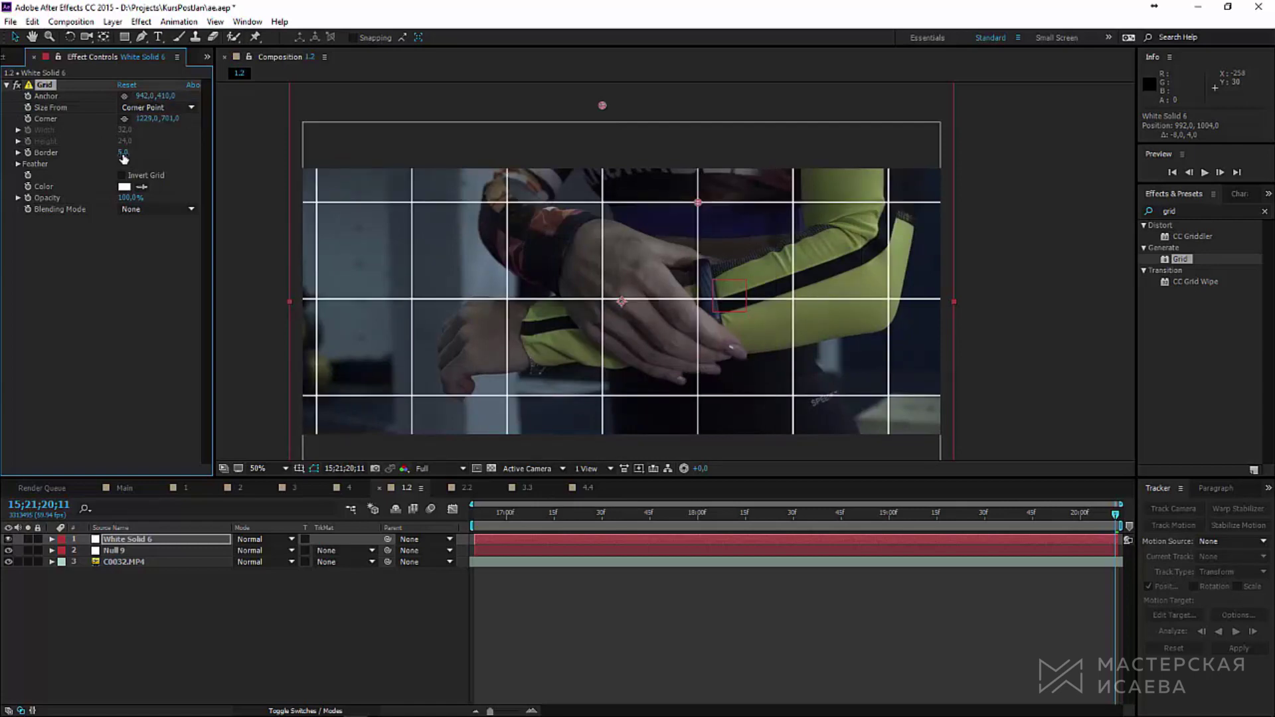
pyautogui.moveTo(123, 157); pyautogui.dragTo(143, 158)
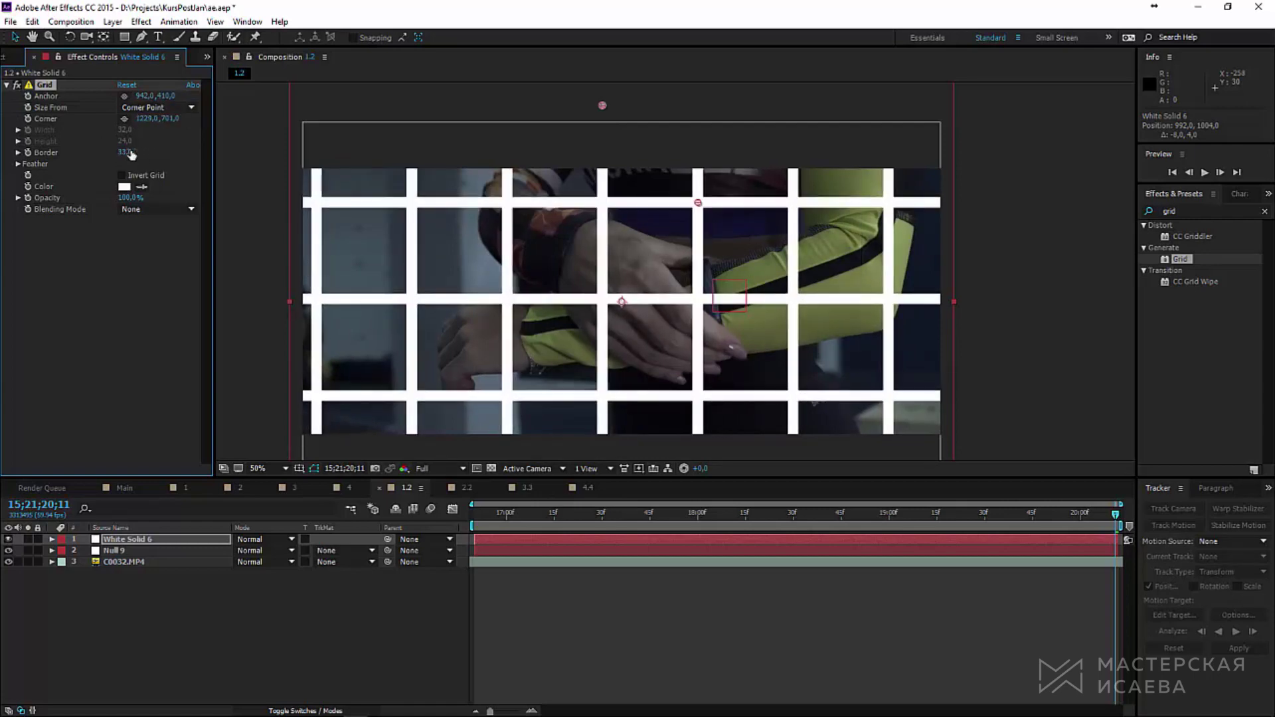
pyautogui.click(130, 153)
pyautogui.write('27')
pyautogui.press('Return')
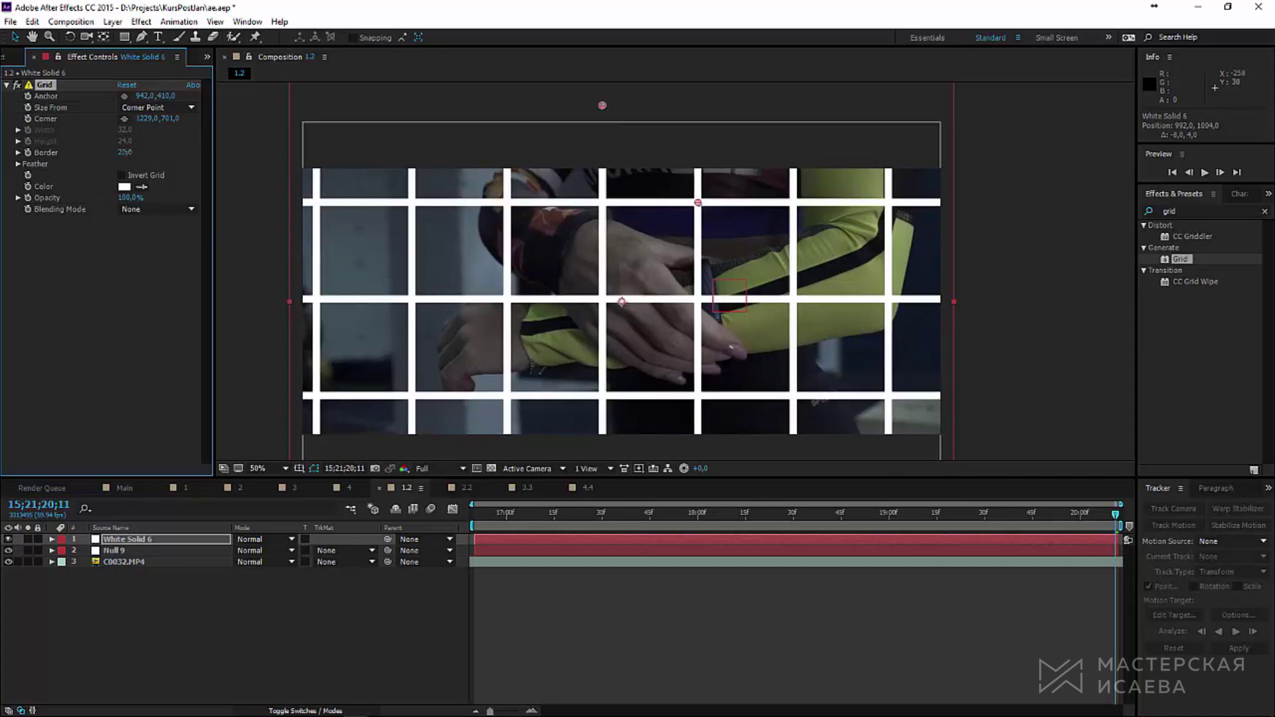
# Step: Duplicate White Solid 6 and move the copy's grid anchor to 905, 374
pyautogui.click(161, 540)
pyautogui.hotkey('ctrl', 'd')
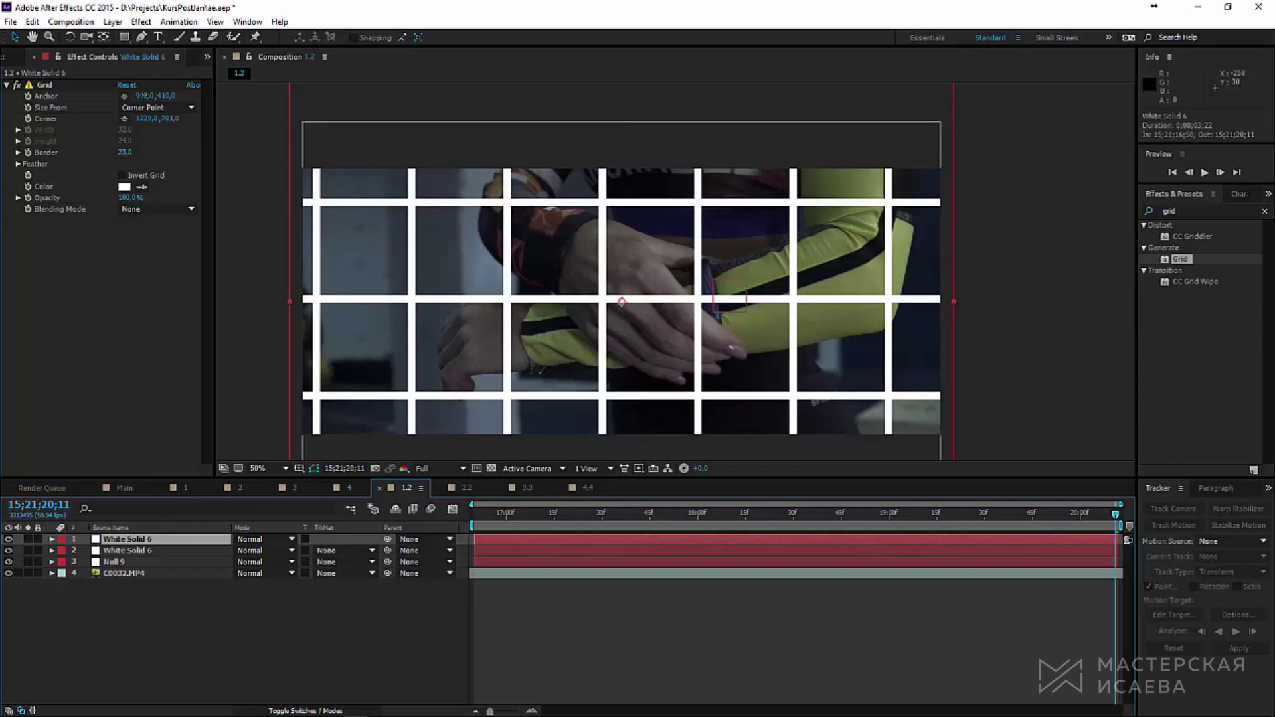
pyautogui.click(145, 97)
pyautogui.write('905')
pyautogui.press('Return')
pyautogui.click(164, 97)
pyautogui.write('374')
pyautogui.press('Return')
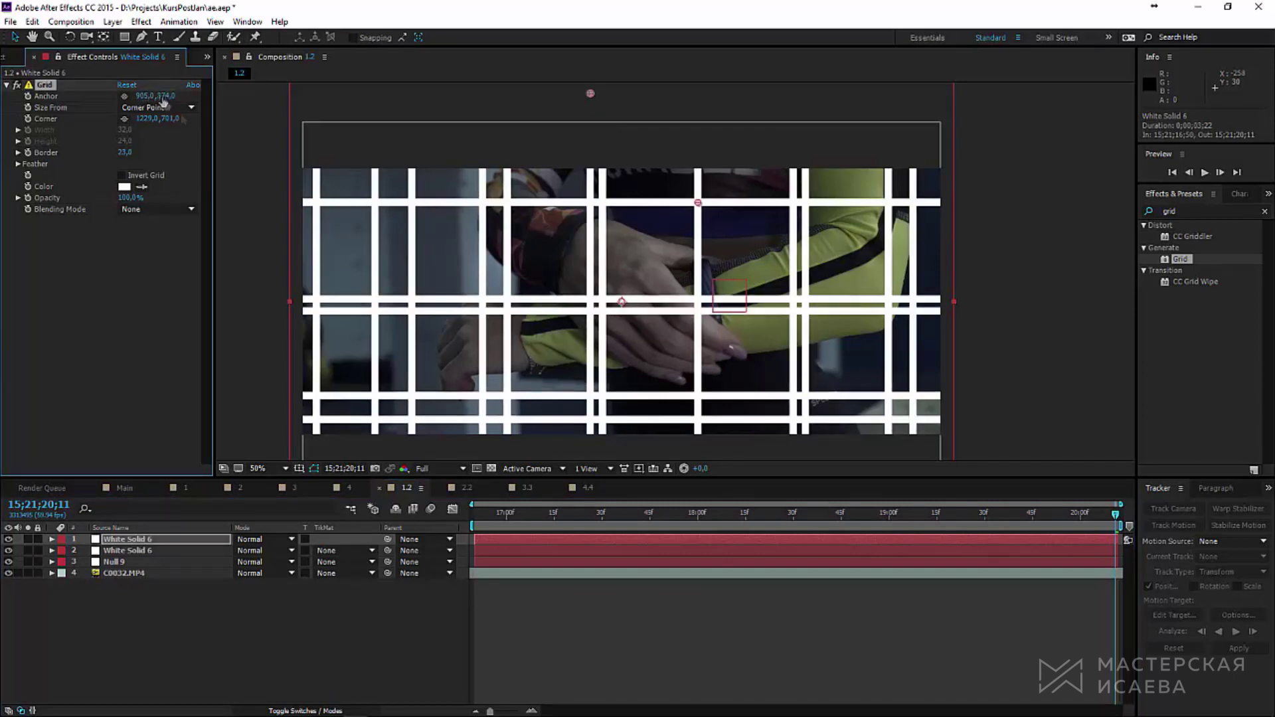
# Step: Give the copy grid corner 977, 447 and border 61, and set layer 2 to Alpha Inverted Matte
pyautogui.click(144, 118)
pyautogui.write('977')
pyautogui.press('Return')
pyautogui.click(166, 119)
pyautogui.write('447')
pyautogui.press('Return')
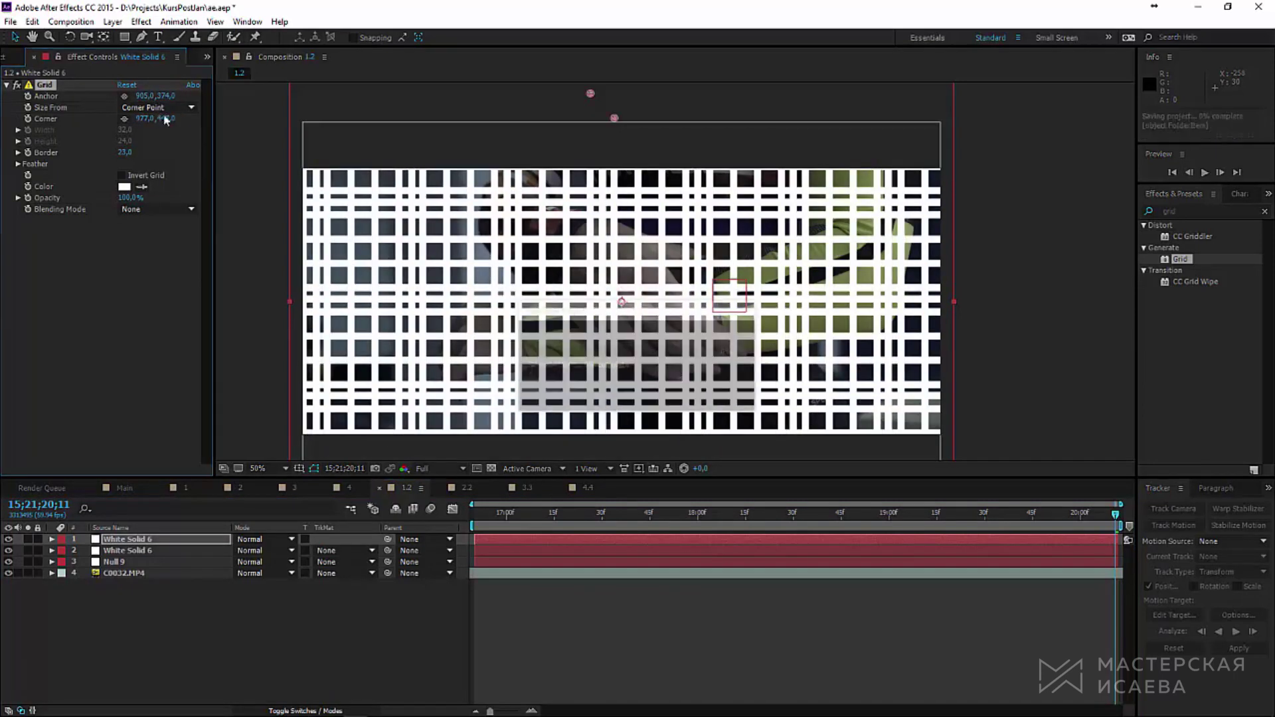
pyautogui.moveTo(124, 152); pyautogui.dragTo(113, 153)
pyautogui.click(125, 152)
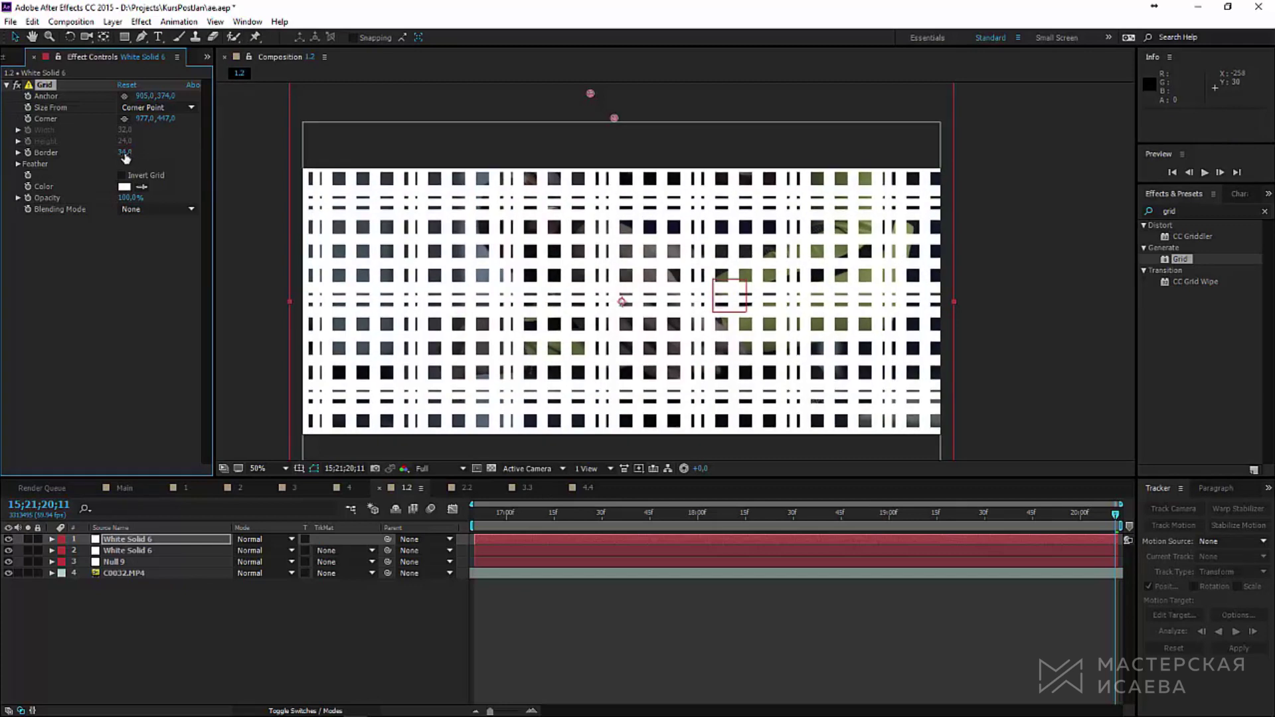
pyautogui.write('61')
pyautogui.press('Return')
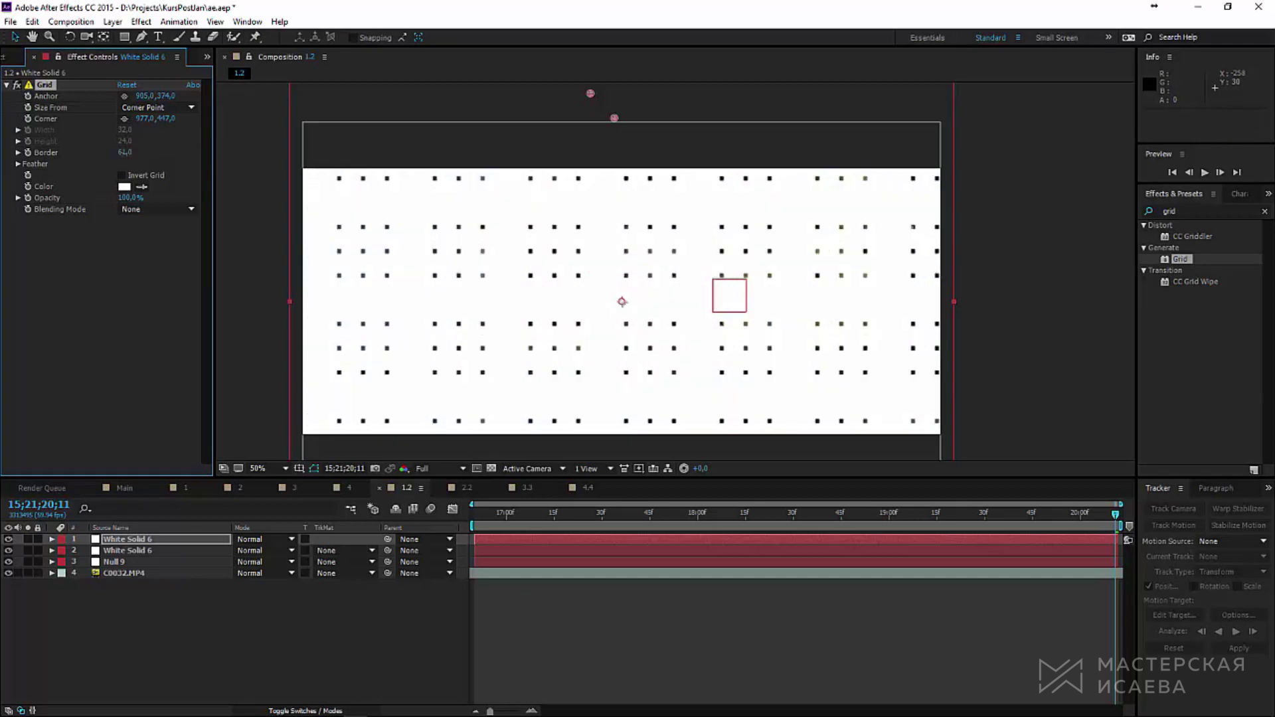
pyautogui.click(335, 550)
pyautogui.click(341, 600)
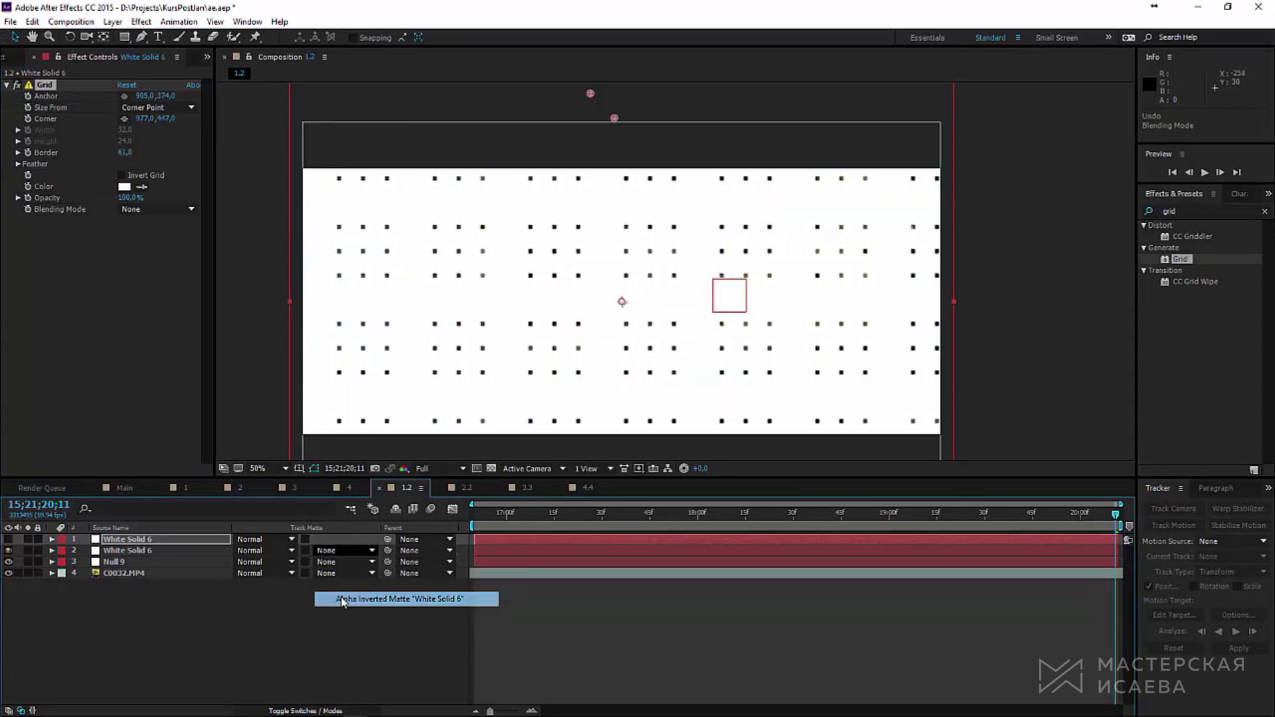
# Step: Pre-compose the two grid layers and scale the pre-comp down to 31%
pyautogui.keyDown('shift'); pyautogui.click(136, 550); pyautogui.keyUp('shift')
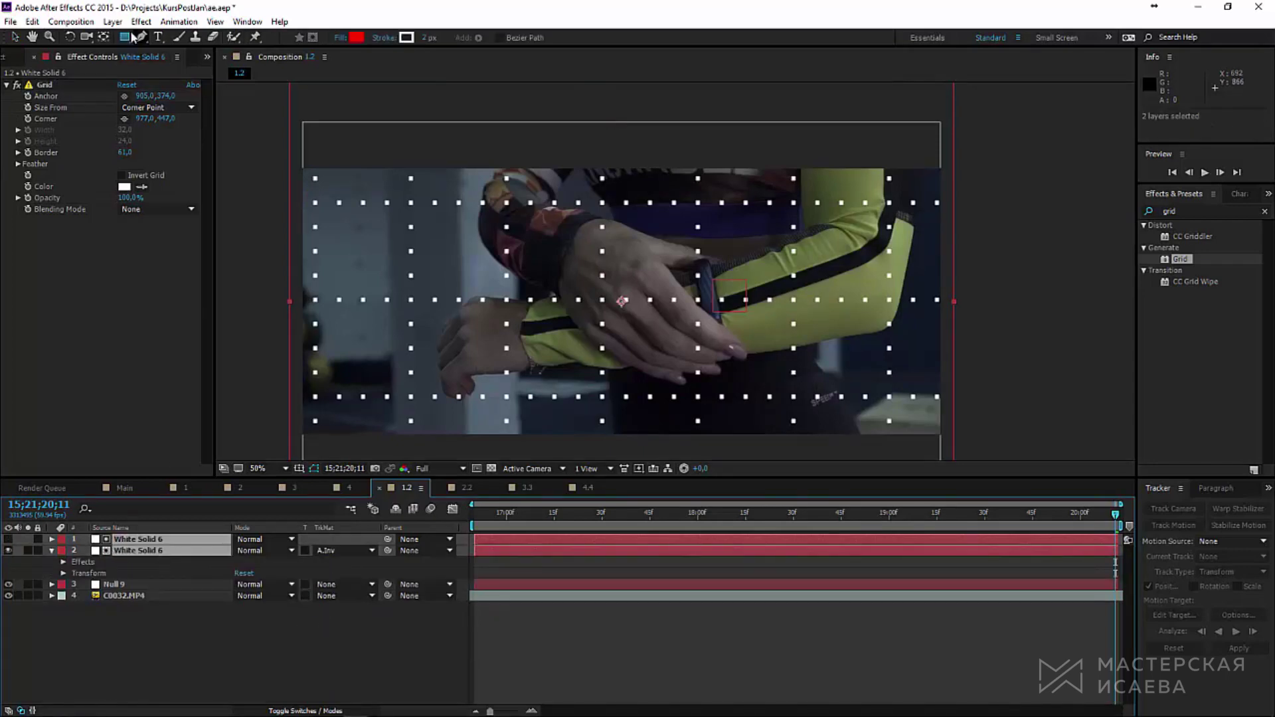
pyautogui.click(112, 21)
pyautogui.click(162, 518)
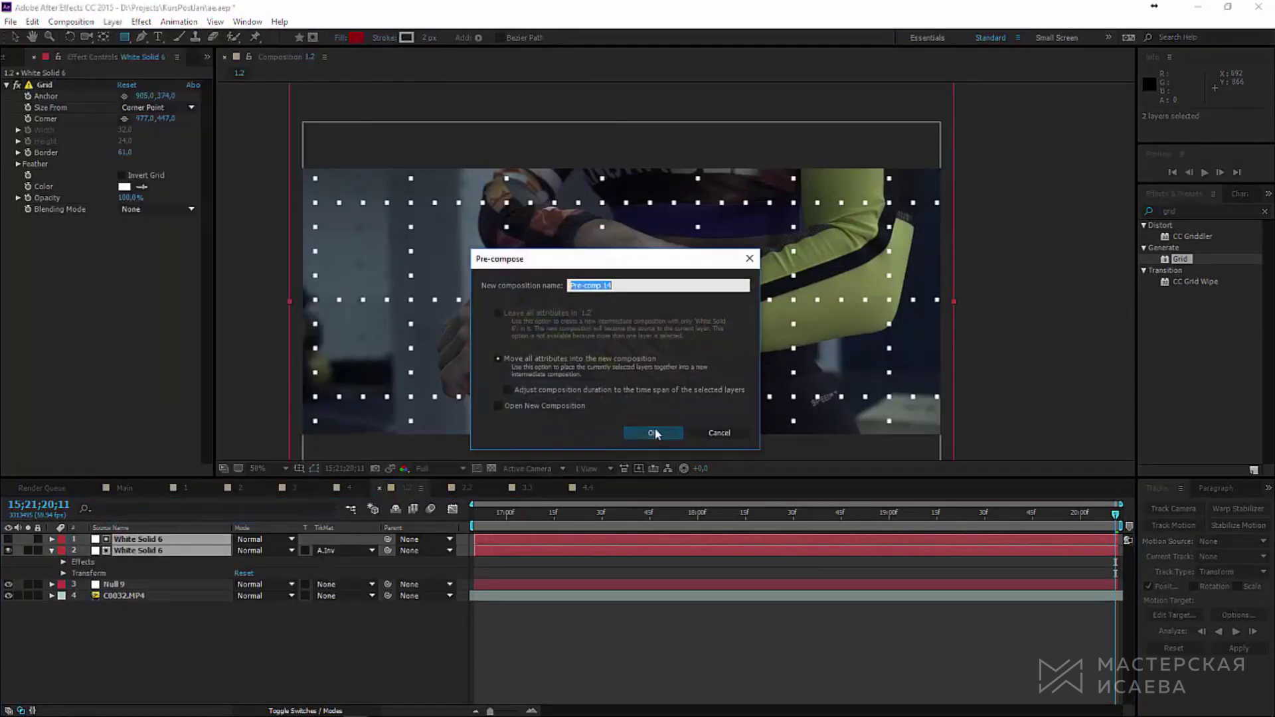
pyautogui.click(649, 431)
pyautogui.press('s')
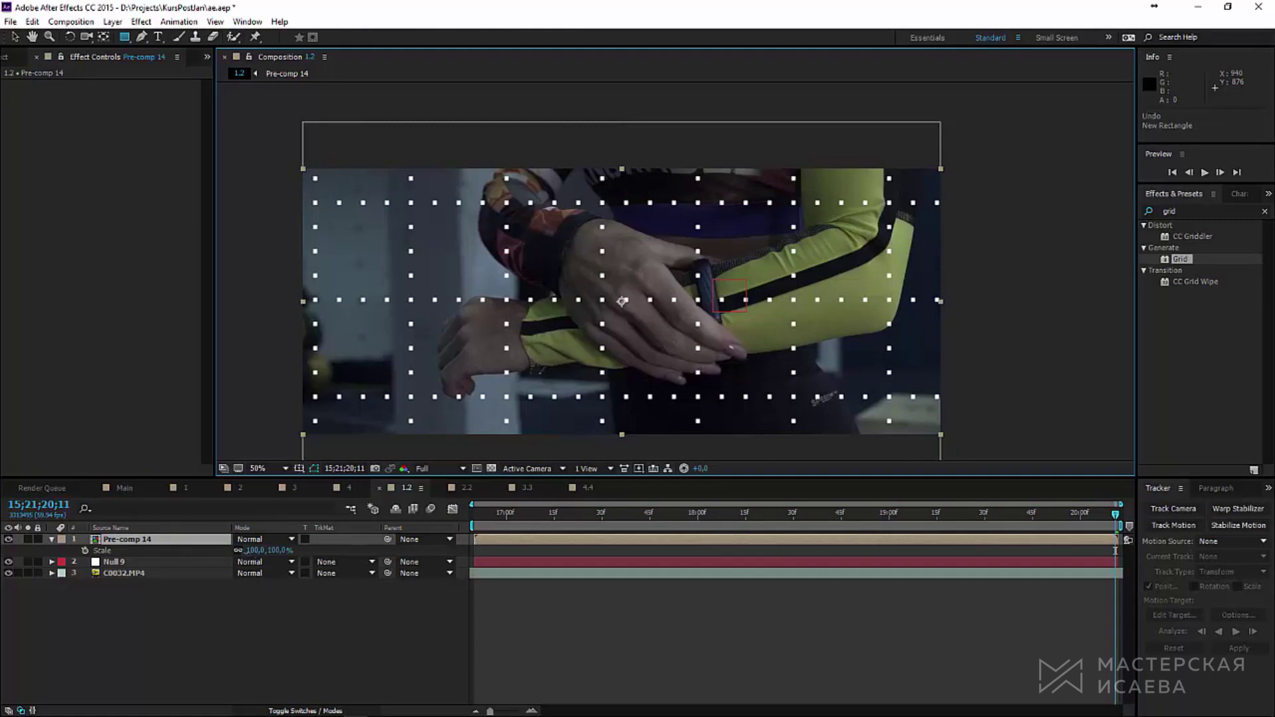
pyautogui.moveTo(265, 550); pyautogui.dragTo(215, 556)
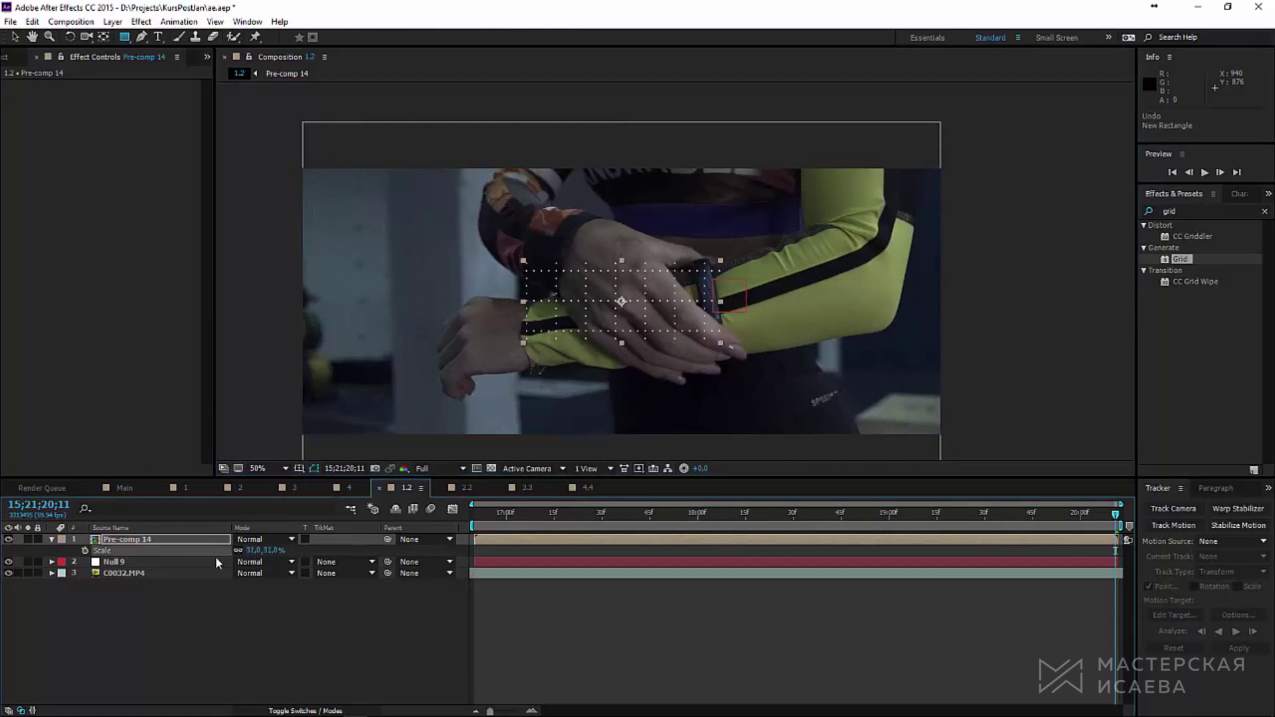
pyautogui.press('v')
pyautogui.scroll(2, 649, 303)
# Step: Duplicate the grid into four copies and arrange them in a 2x2 tile
pyautogui.hotkey('ctrl', 'd')
pyautogui.moveTo(628, 327); pyautogui.dragTo(799, 322)
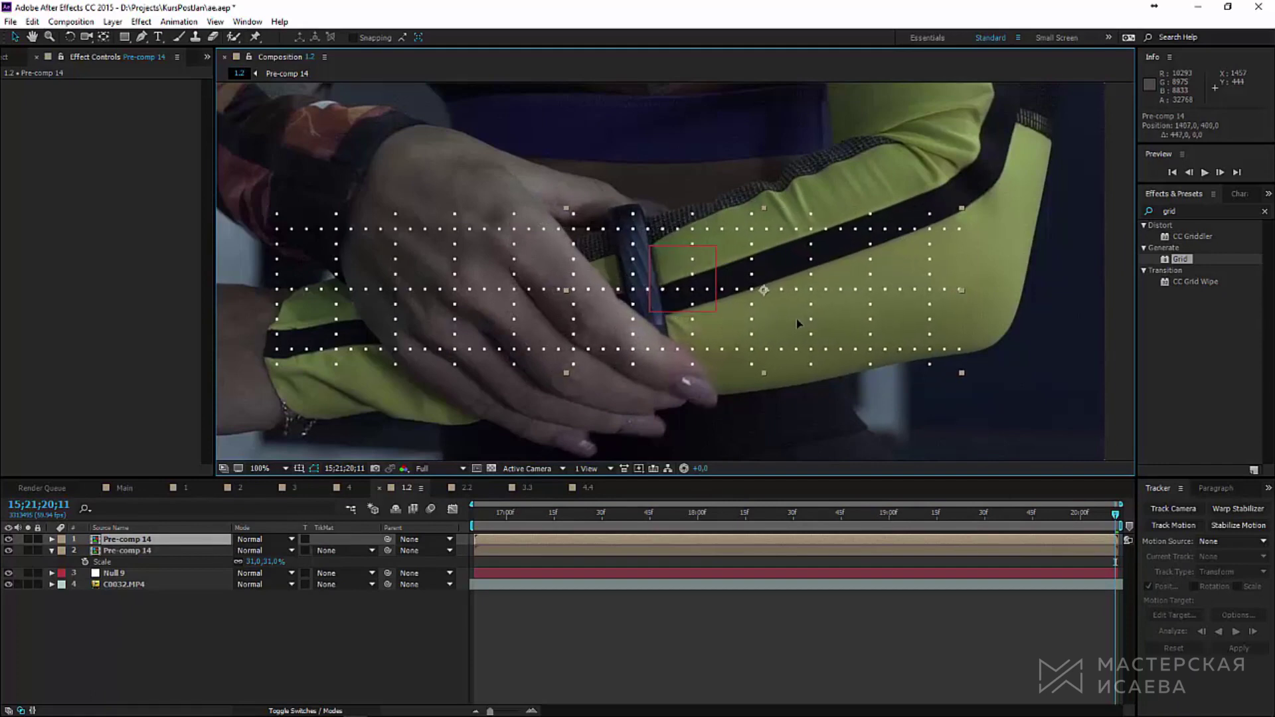
pyautogui.hotkey('ctrl', 'd')
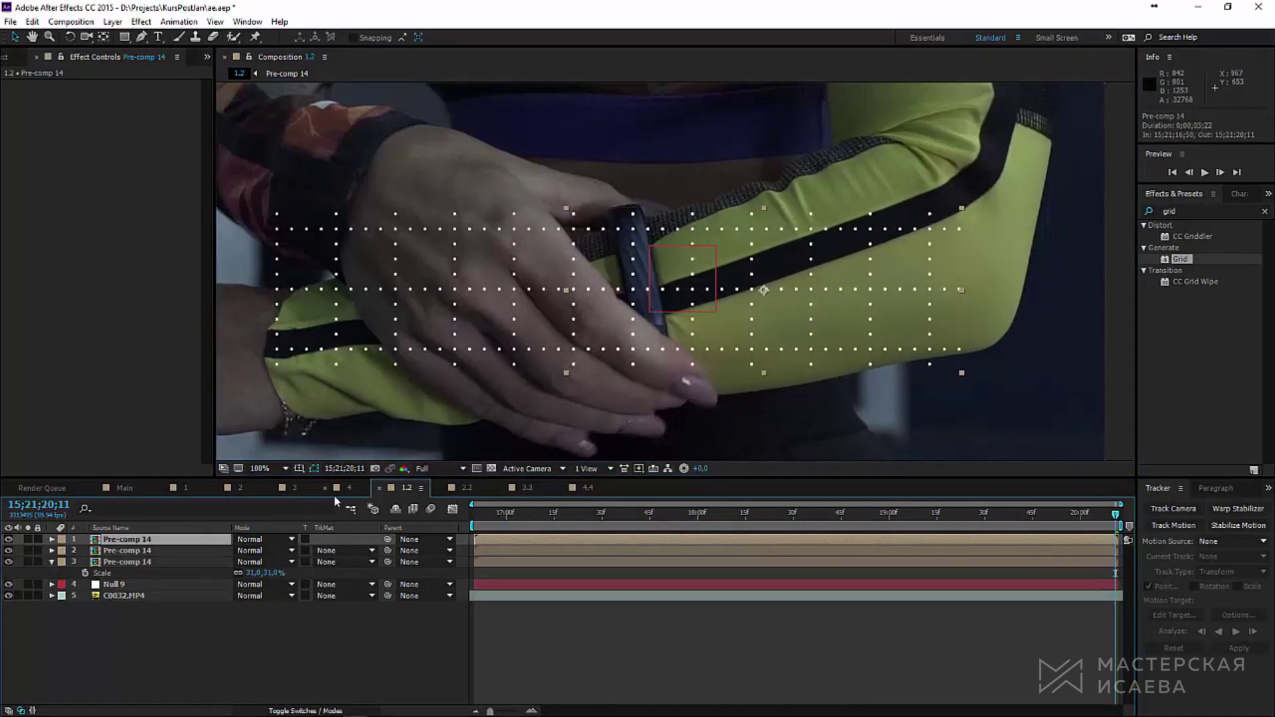
pyautogui.hotkey('ctrl', 'd')
pyautogui.click(180, 562)
pyautogui.keyDown('ctrl'); pyautogui.click(185, 541); pyautogui.keyUp('ctrl')
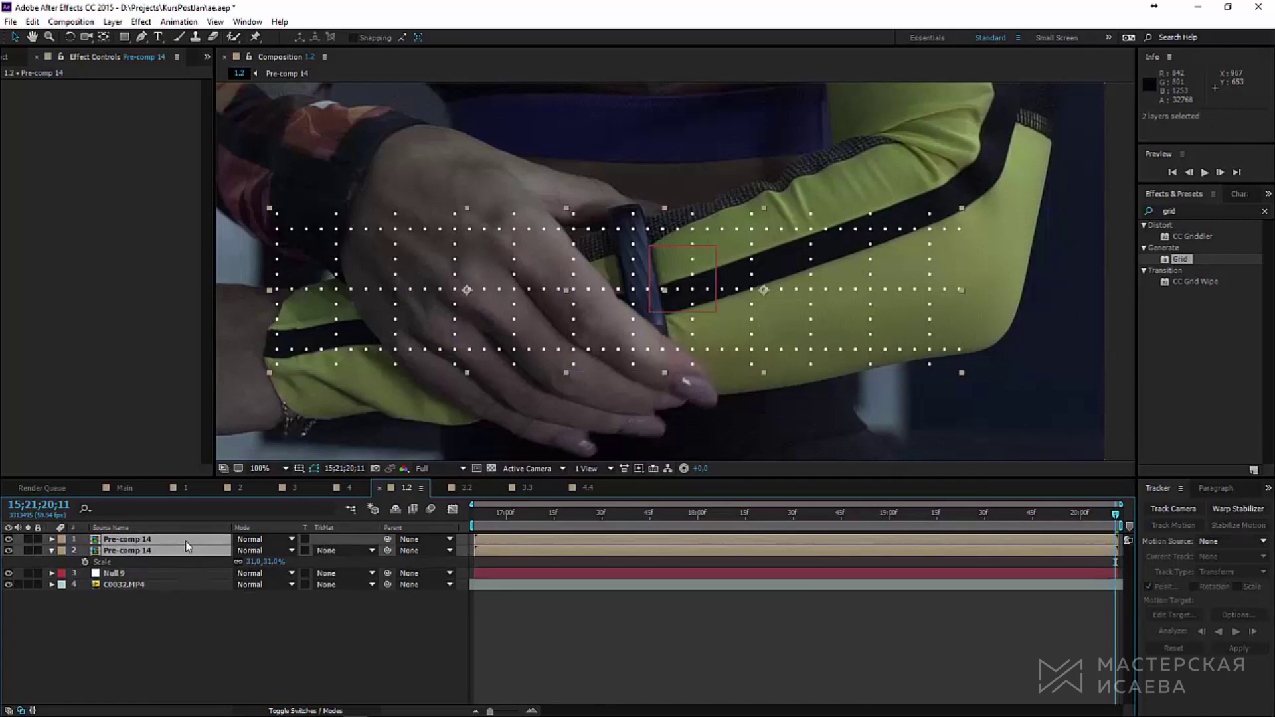
pyautogui.moveTo(785, 343); pyautogui.dragTo(786, 287)
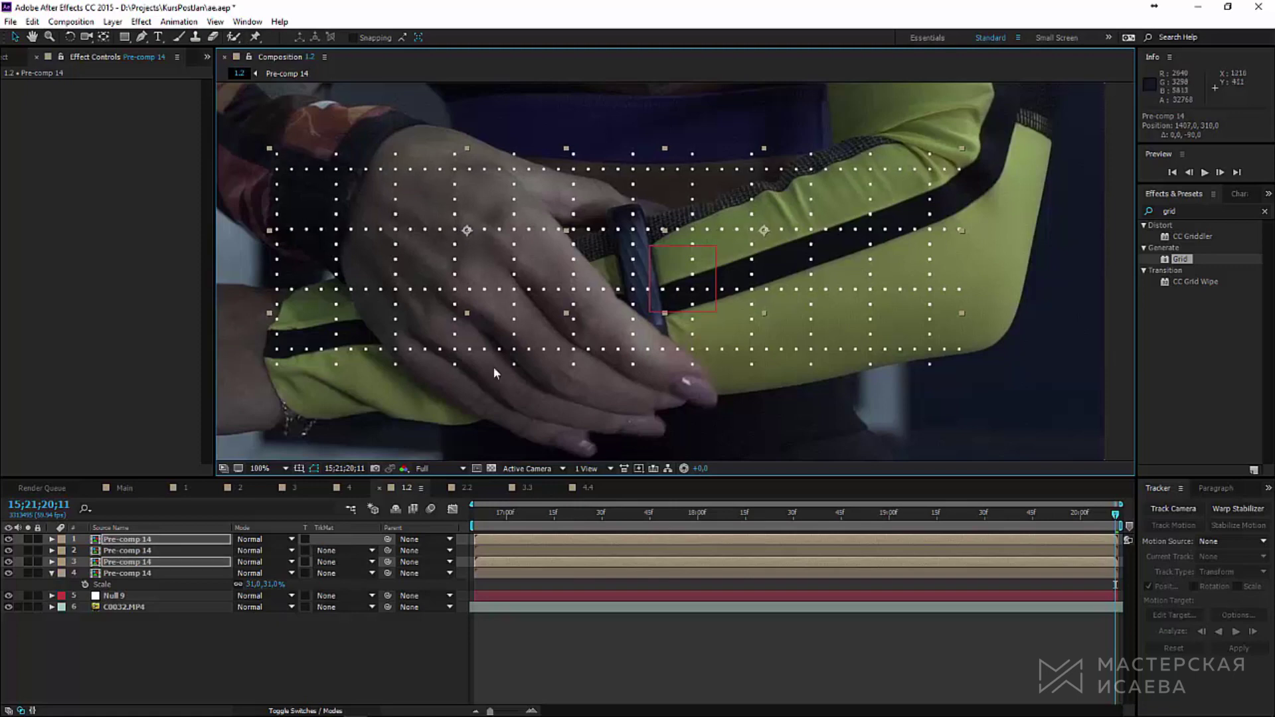
pyautogui.click(172, 573)
# Step: Pre-compose the four grid copies into Pre-comp 15
pyautogui.keyDown('shift'); pyautogui.click(166, 535); pyautogui.keyUp('shift')
pyautogui.click(112, 21)
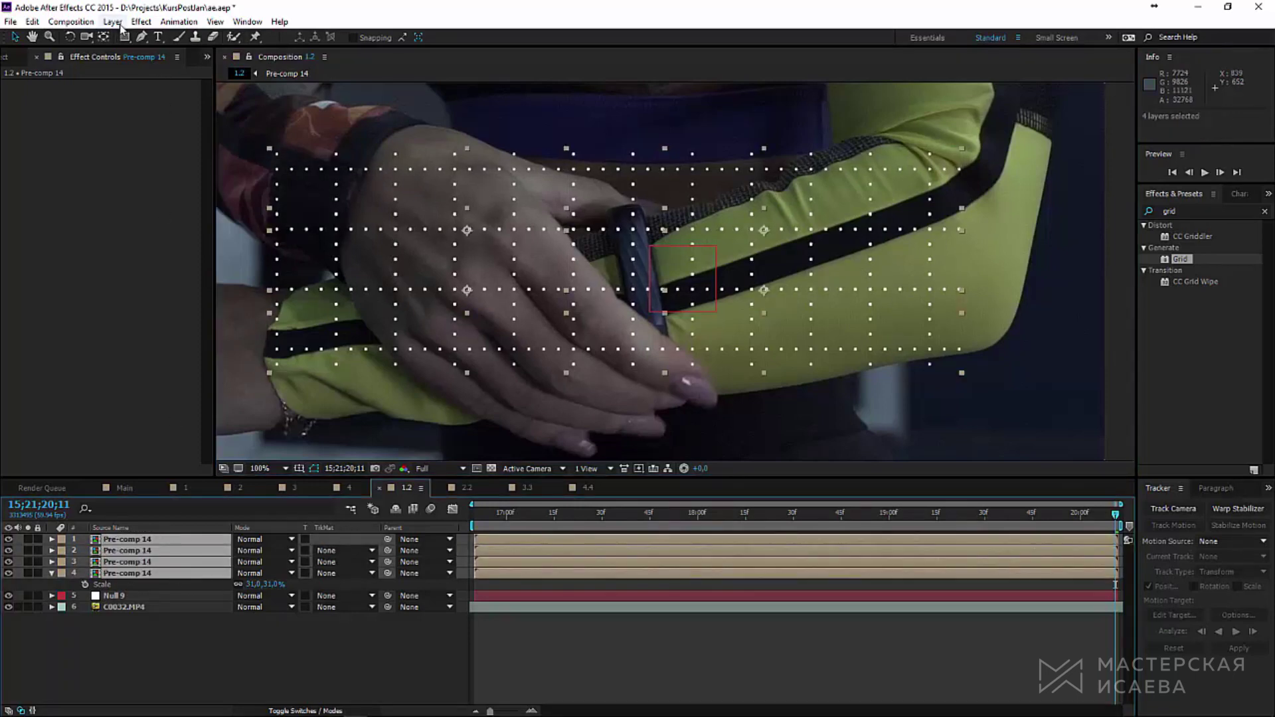
pyautogui.click(170, 513)
pyautogui.click(631, 433)
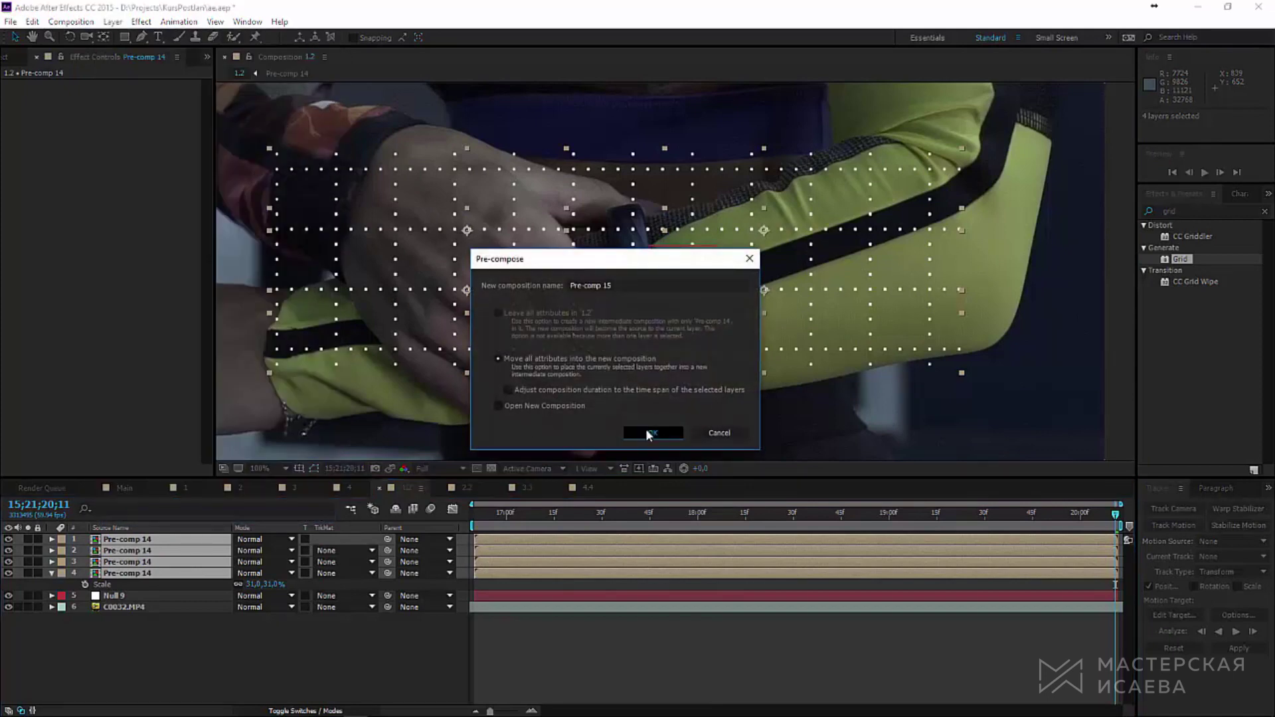
# Step: Crop Pre-comp 15 to a region of interest around the grid, then return to comp 1.2
pyautogui.doubleClick(186, 541)
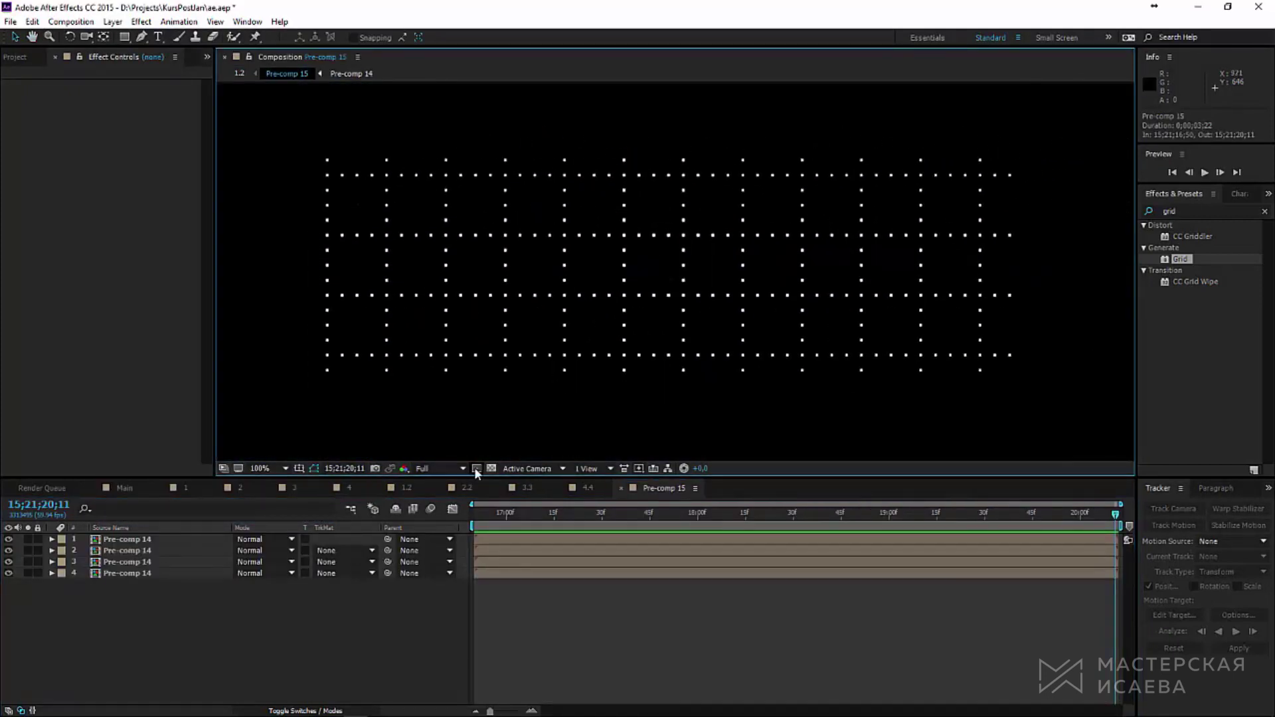
pyautogui.moveTo(321, 166); pyautogui.dragTo(988, 364)
pyautogui.click(71, 21)
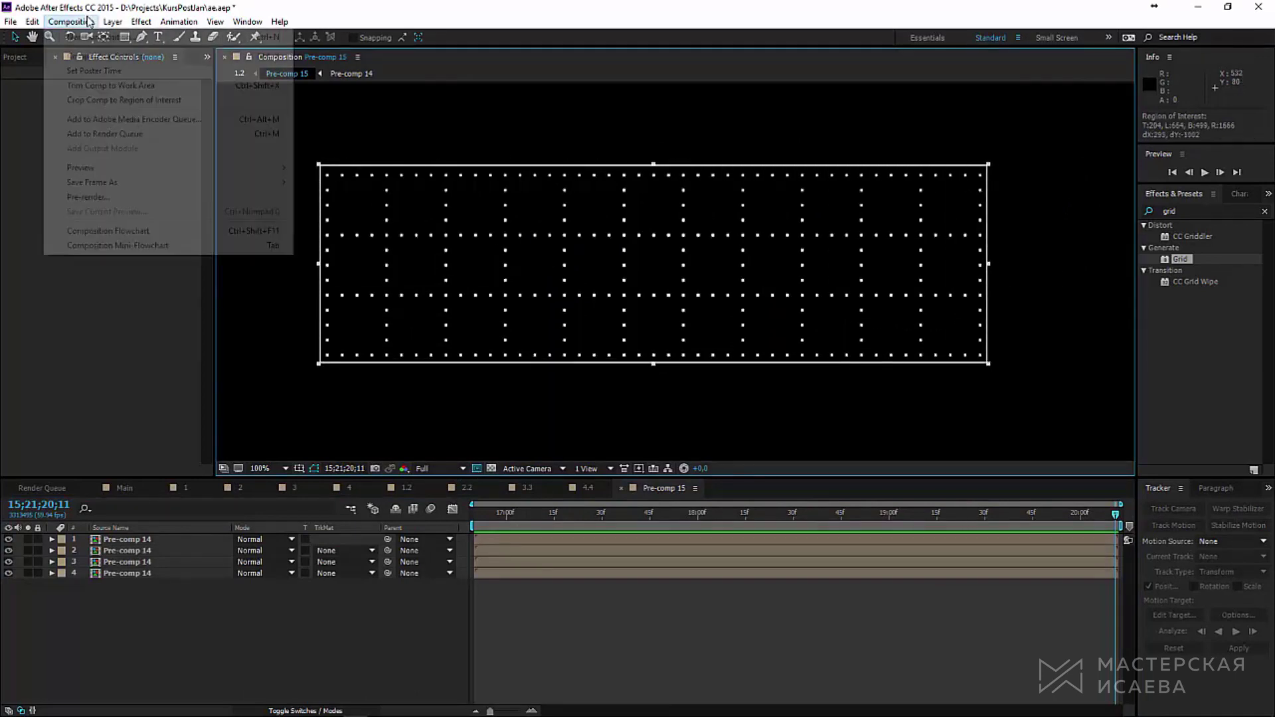
pyautogui.click(78, 101)
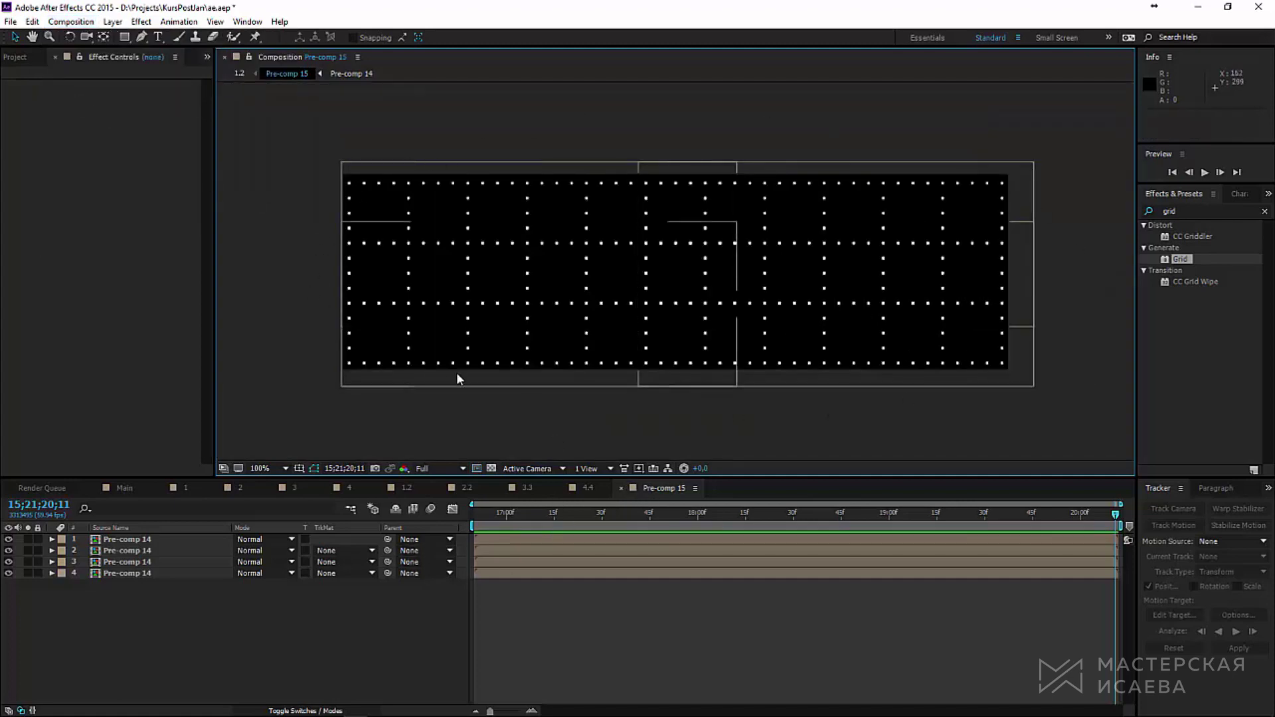
pyautogui.click(407, 487)
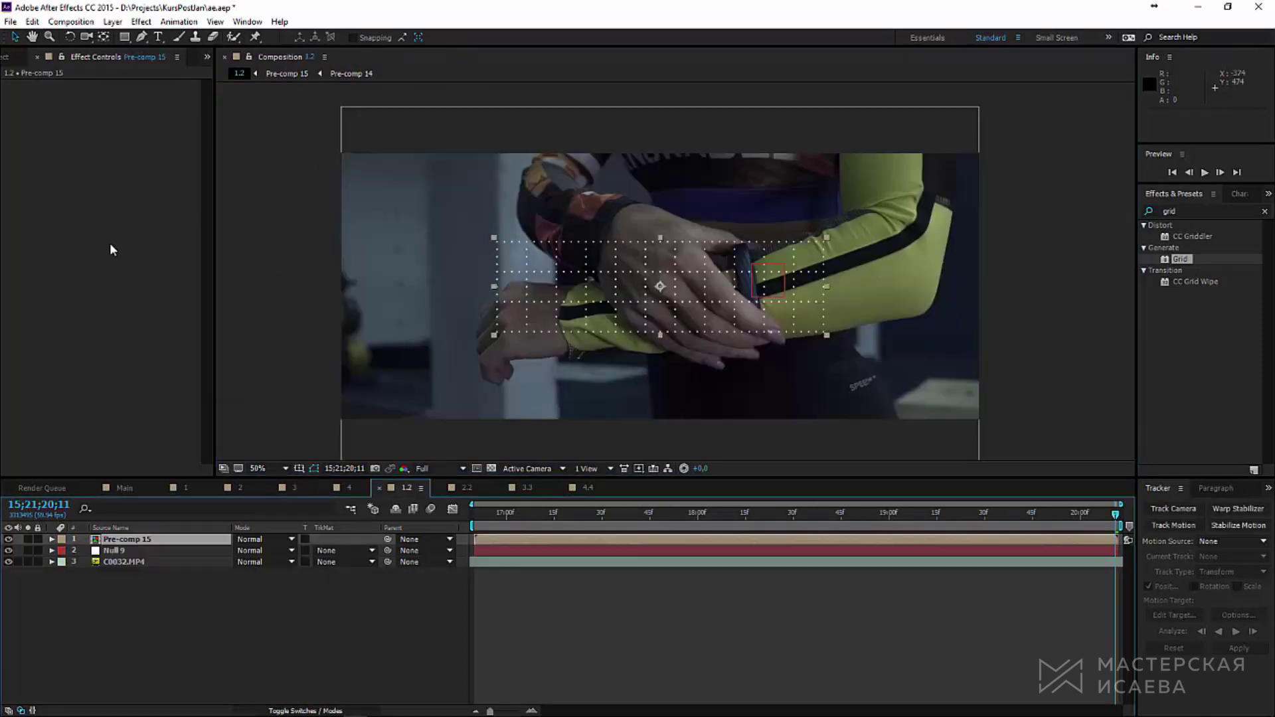
# Step: Add a shape layer with a red Ellipse circle drawn on the back of the hand
pyautogui.click(113, 21)
pyautogui.moveTo(131, 36)
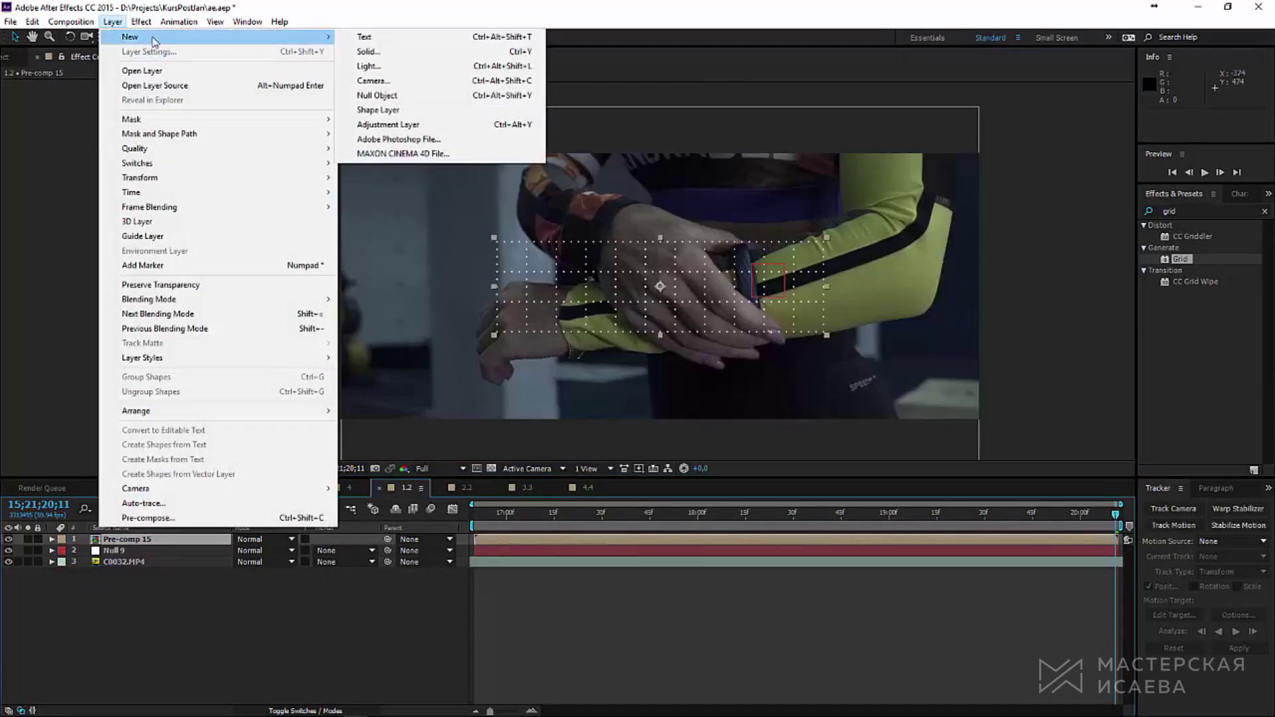
pyautogui.click(405, 110)
pyautogui.press('q')
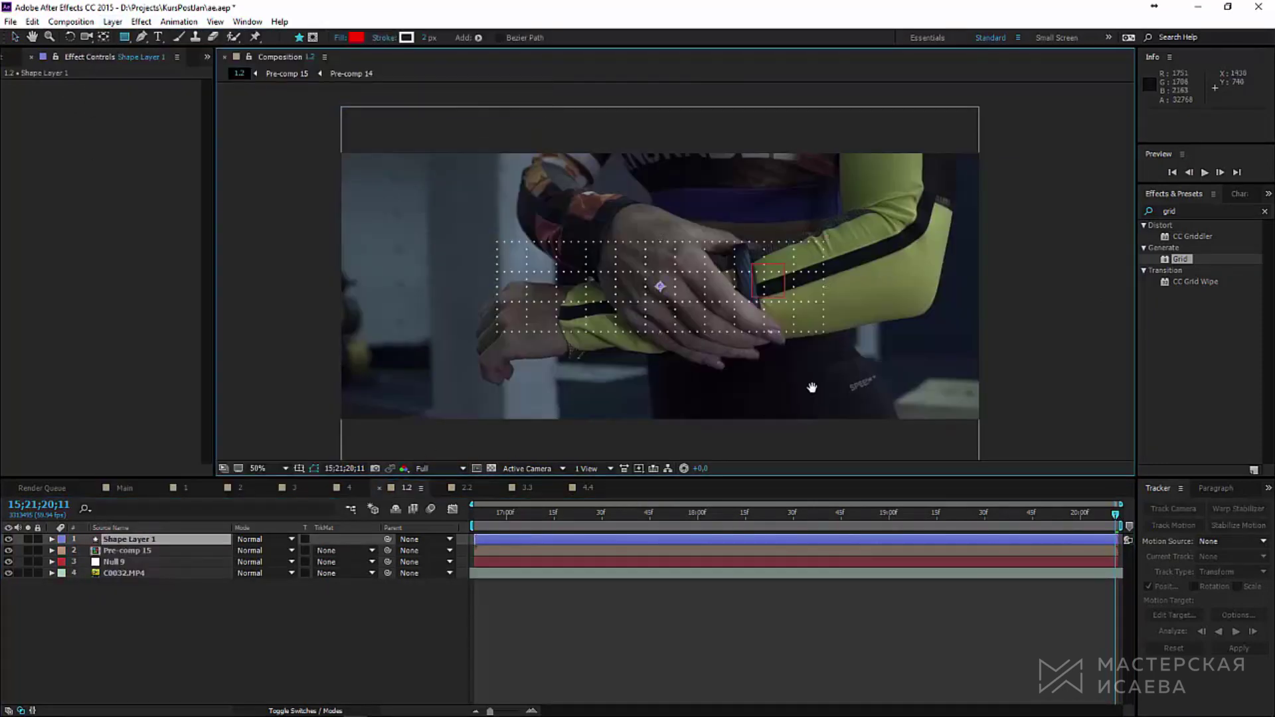
pyautogui.scroll(2, 868, 309)
pyautogui.click(126, 36)
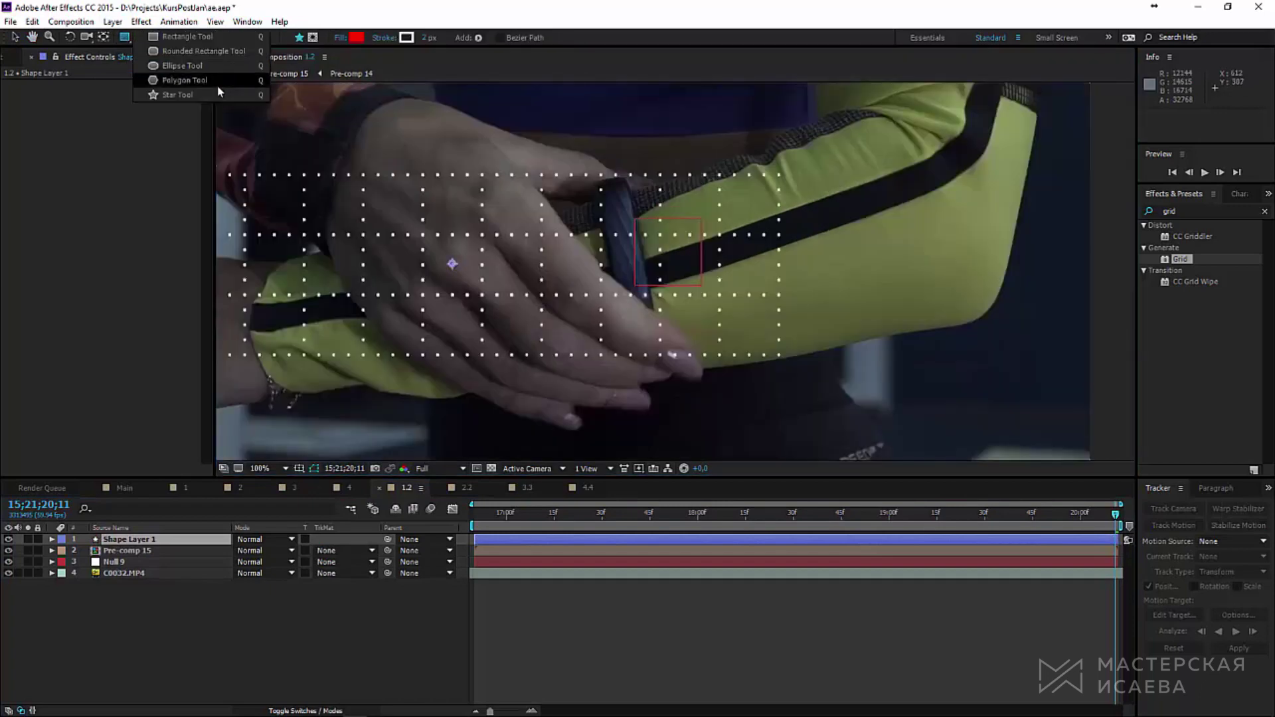
pyautogui.click(185, 66)
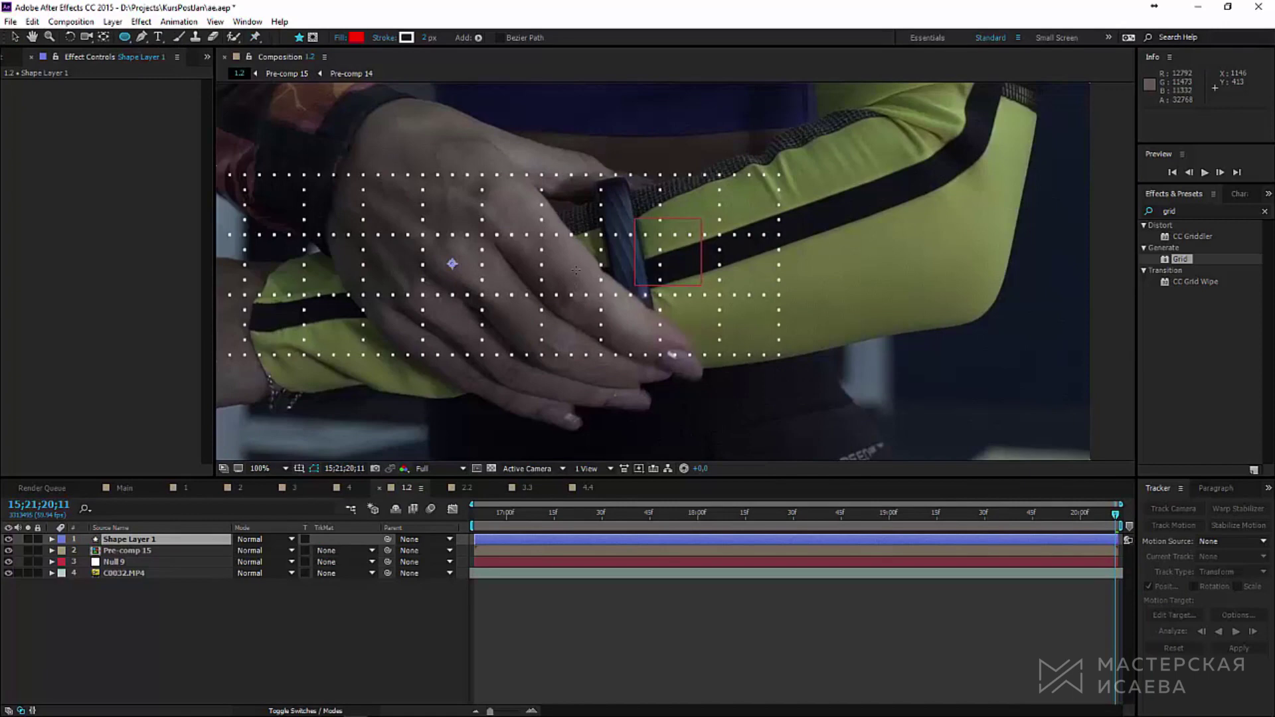
pyautogui.moveTo(572, 266); pyautogui.dragTo(609, 295)
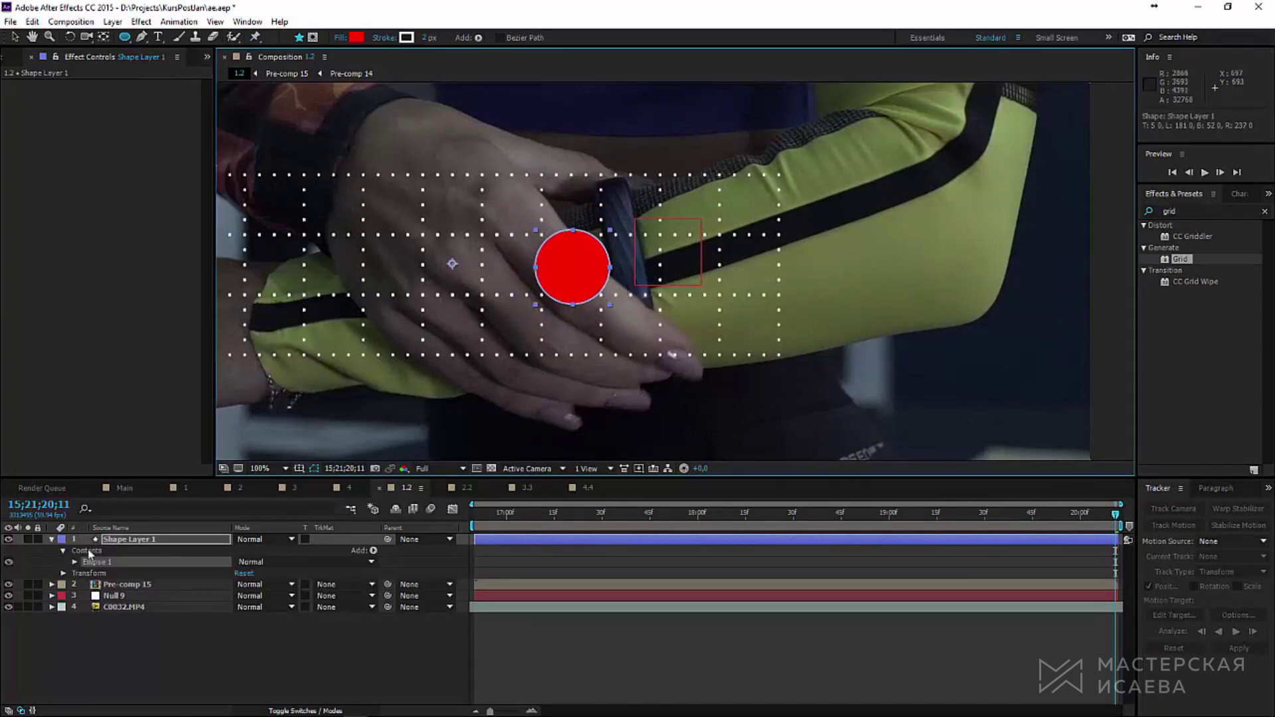
pyautogui.click(75, 562)
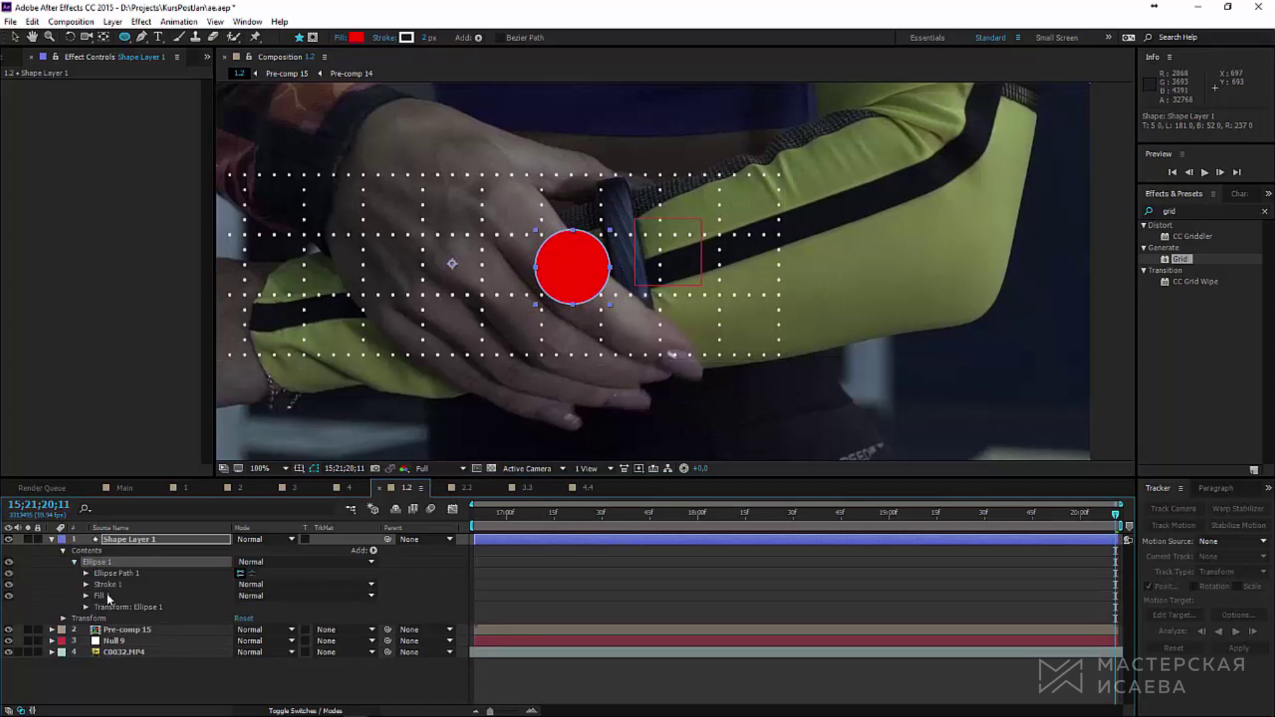
pyautogui.click(102, 598)
# Step: Delete the circle's fill, set Stroke Width to 30, and add Dashes with a long dash length
pyautogui.press('Delete')
pyautogui.click(86, 584)
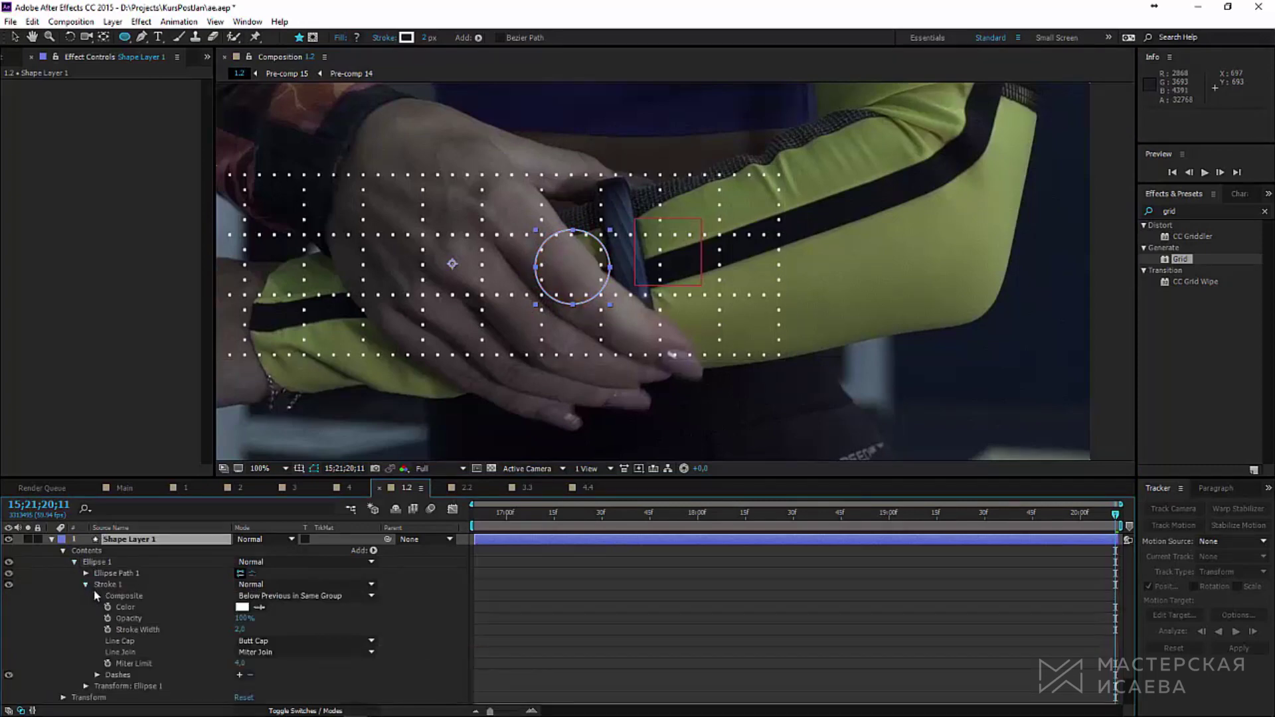
pyautogui.scroll(-1, 88, 584)
pyautogui.moveTo(240, 597); pyautogui.dragTo(263, 597)
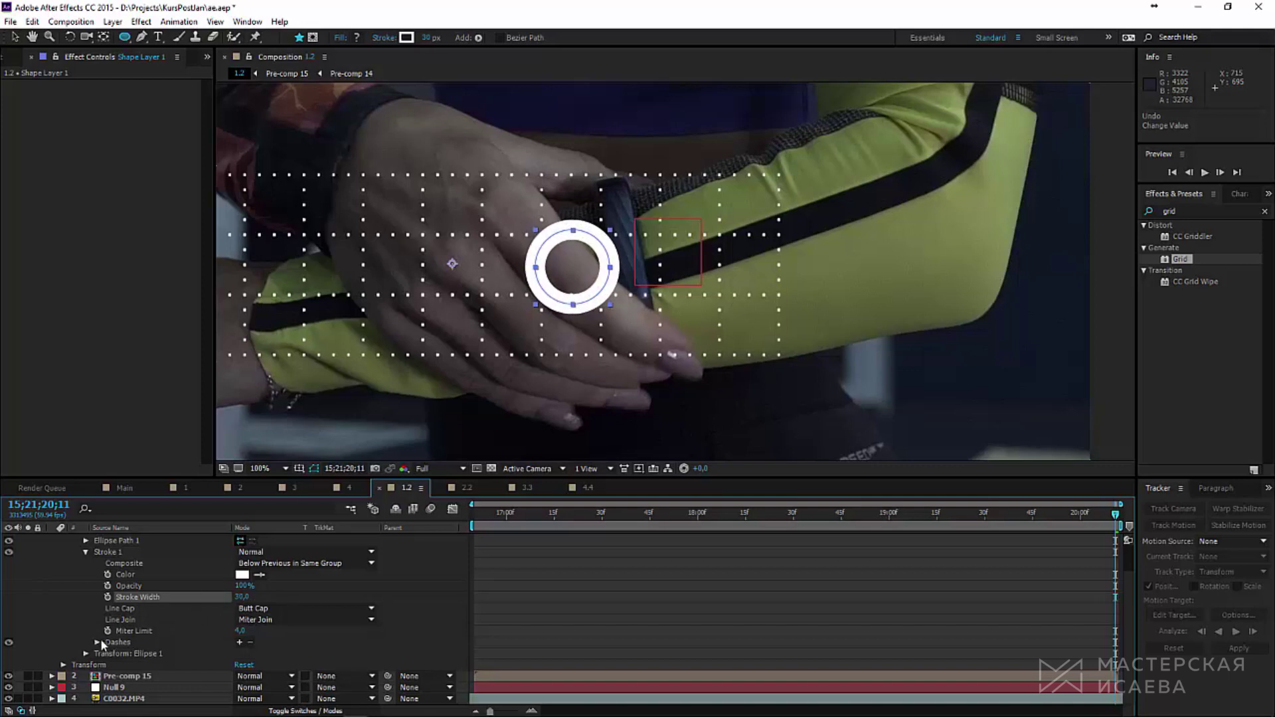
pyautogui.click(240, 643)
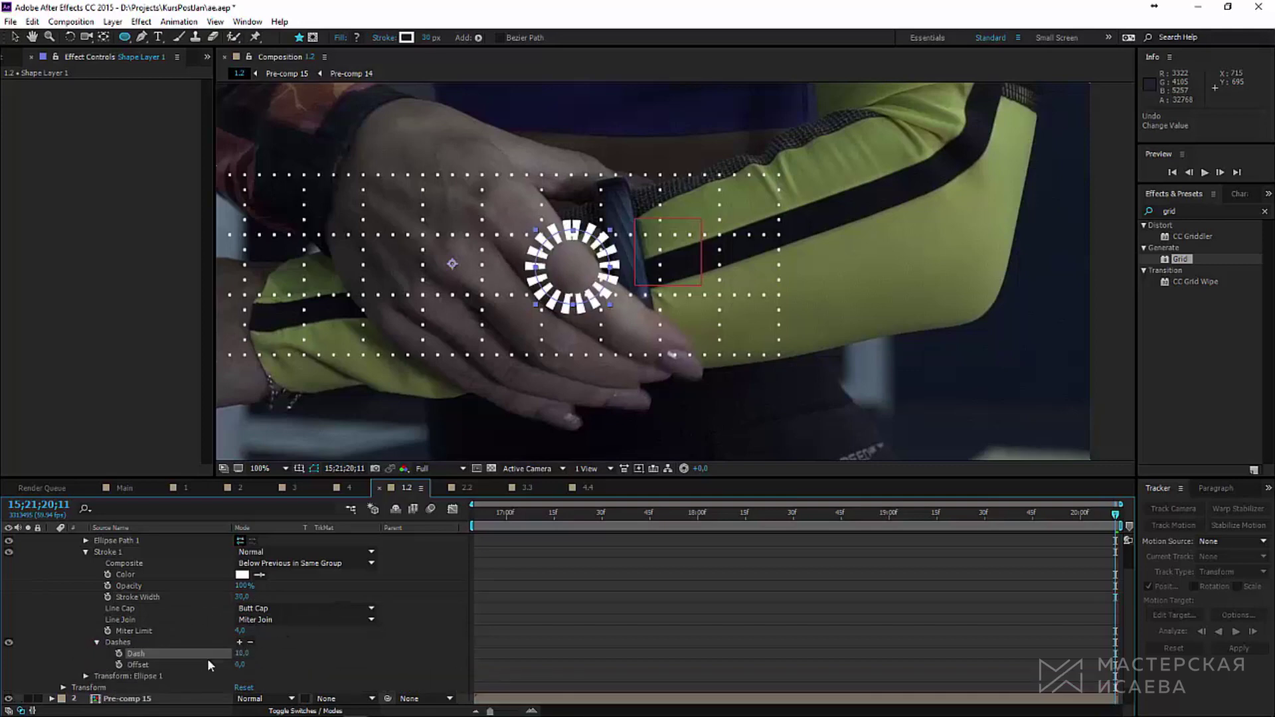
pyautogui.scroll(-1, 208, 660)
pyautogui.click(241, 632)
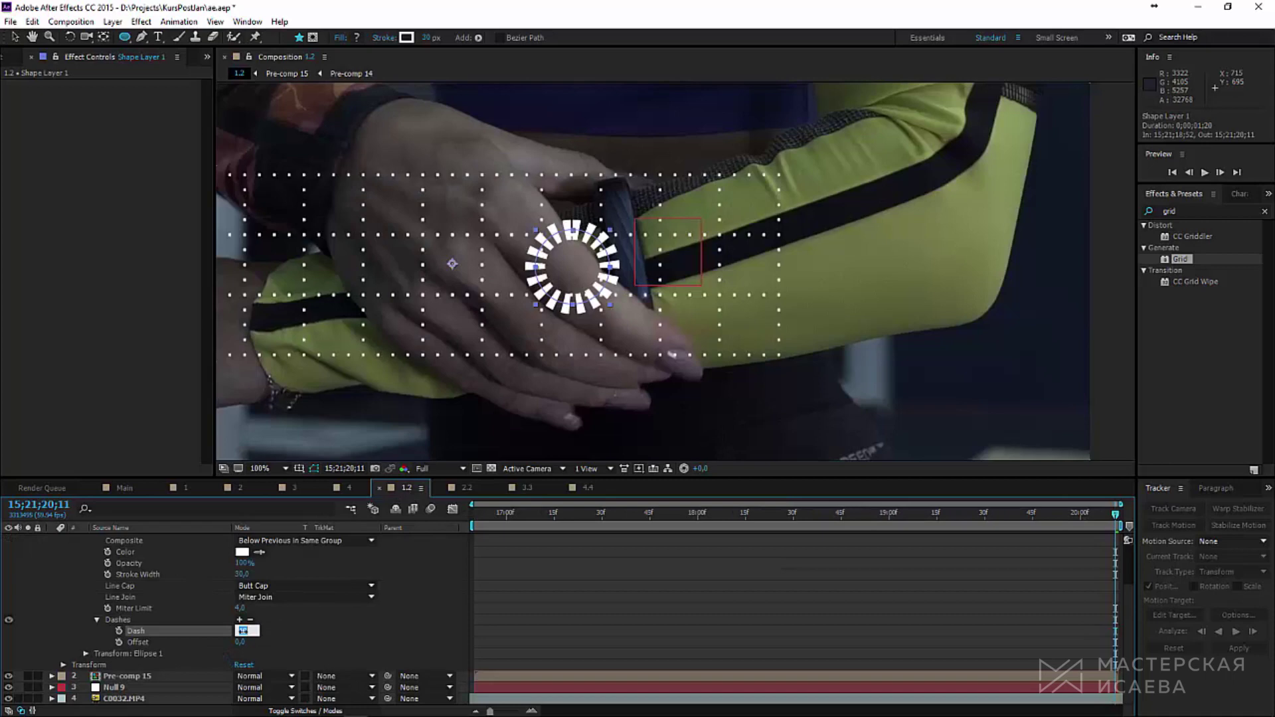
pyautogui.write('500')
pyautogui.press('Return')
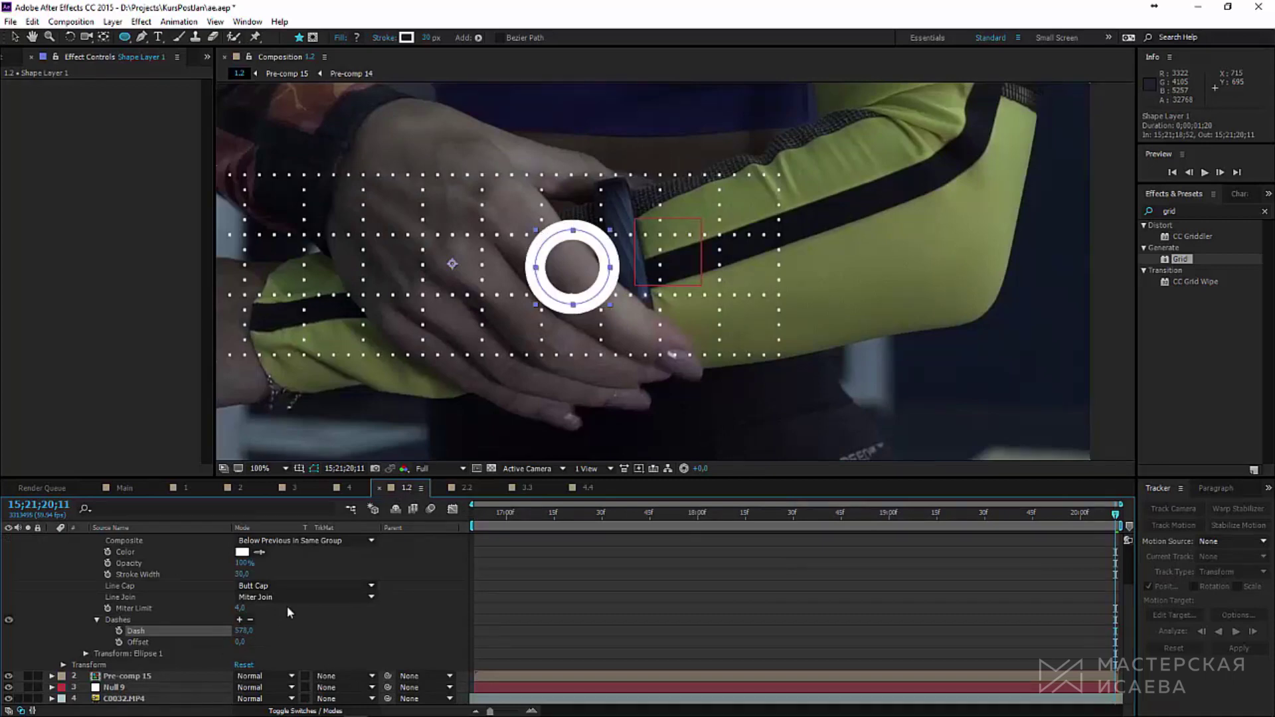
# Step: Keyframe the dash Offset from 226 to 540 so the ring shrinks to a short arc
pyautogui.moveTo(240, 642); pyautogui.dragTo(242, 642)
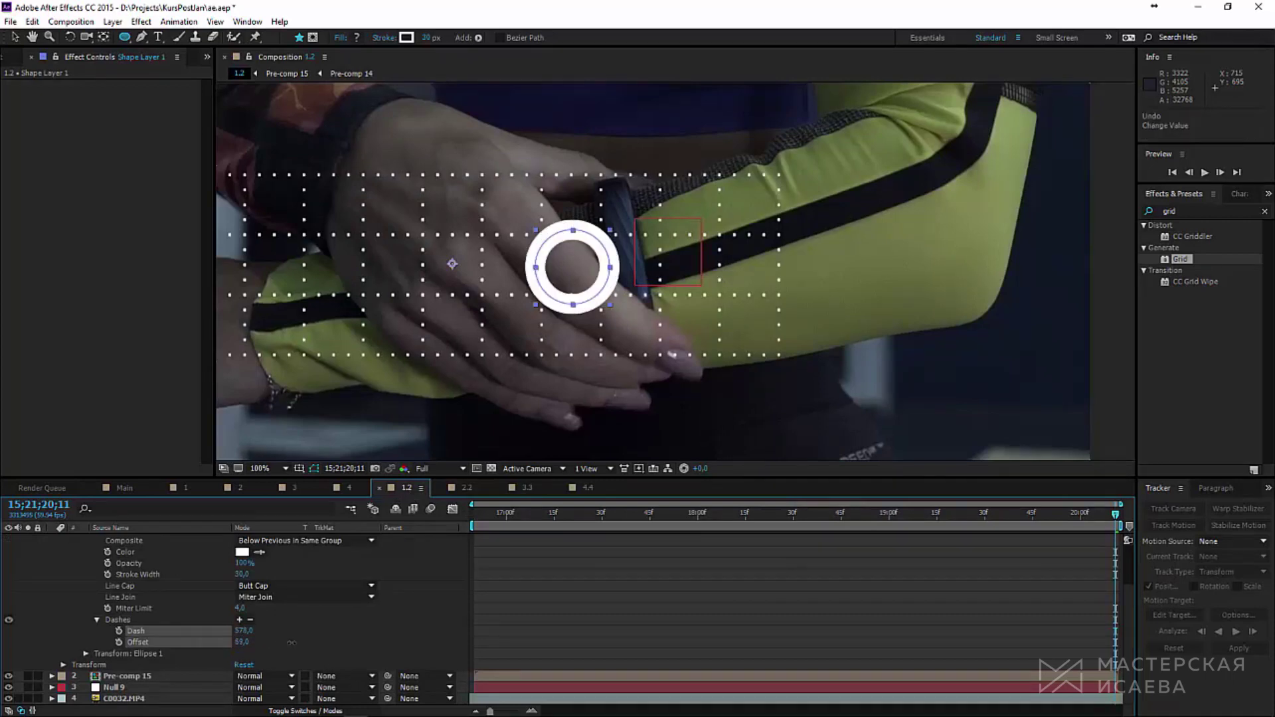
pyautogui.moveTo(351, 633); pyautogui.dragTo(379, 633)
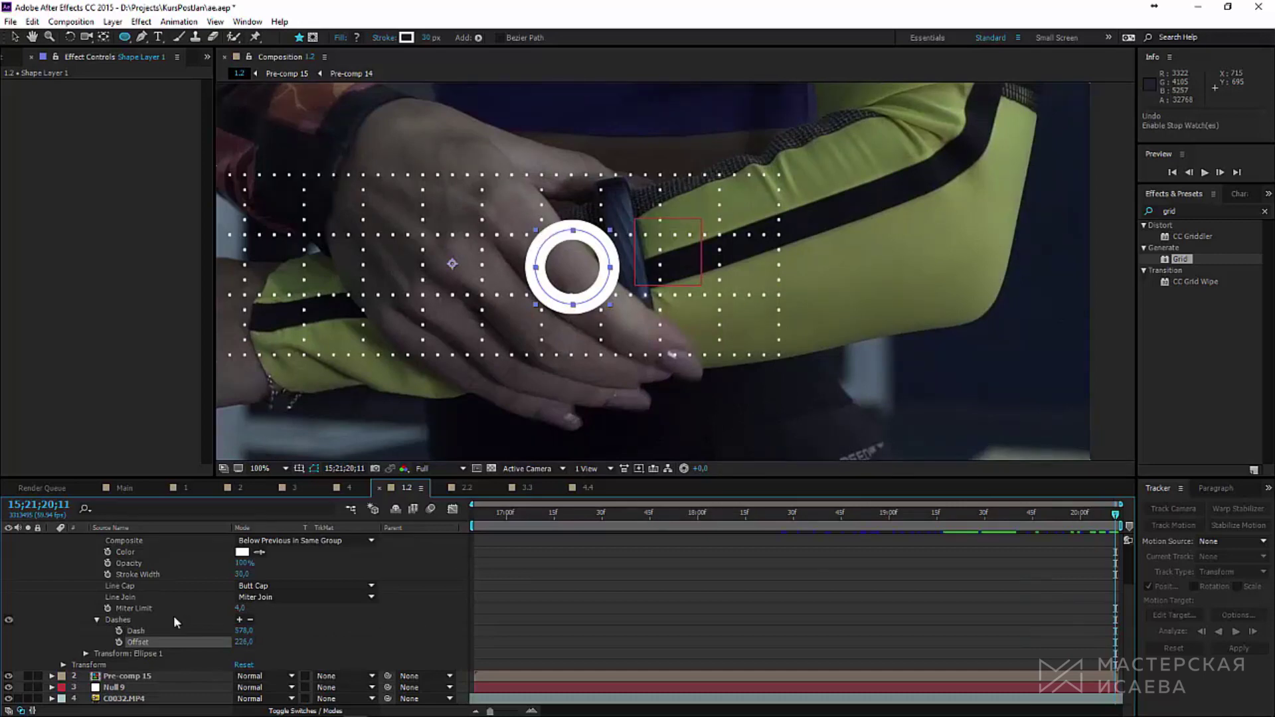
pyautogui.click(119, 643)
pyautogui.moveTo(1118, 525); pyautogui.dragTo(994, 537)
pyautogui.moveTo(245, 643); pyautogui.dragTo(429, 626)
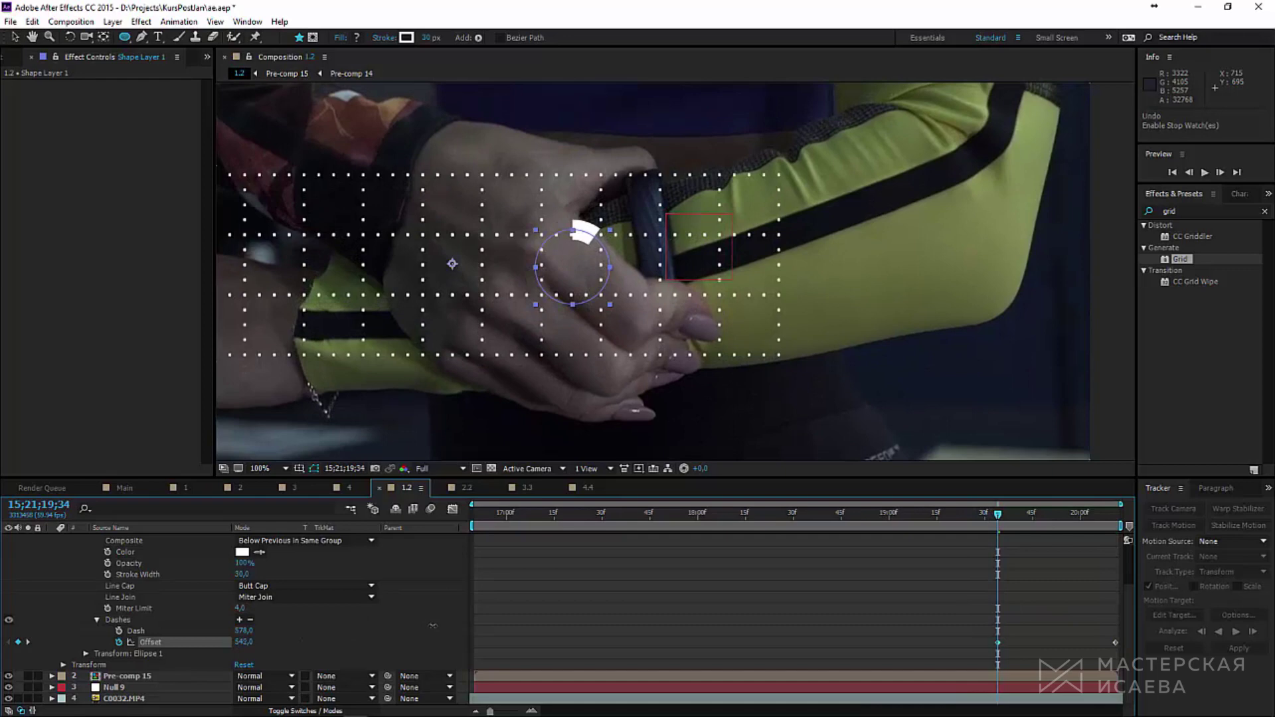
pyautogui.hotkey('ctrl', 't')
# Step: Create a text layer reading 123 at the ring and reveal its Source Text property
pyautogui.click(573, 269)
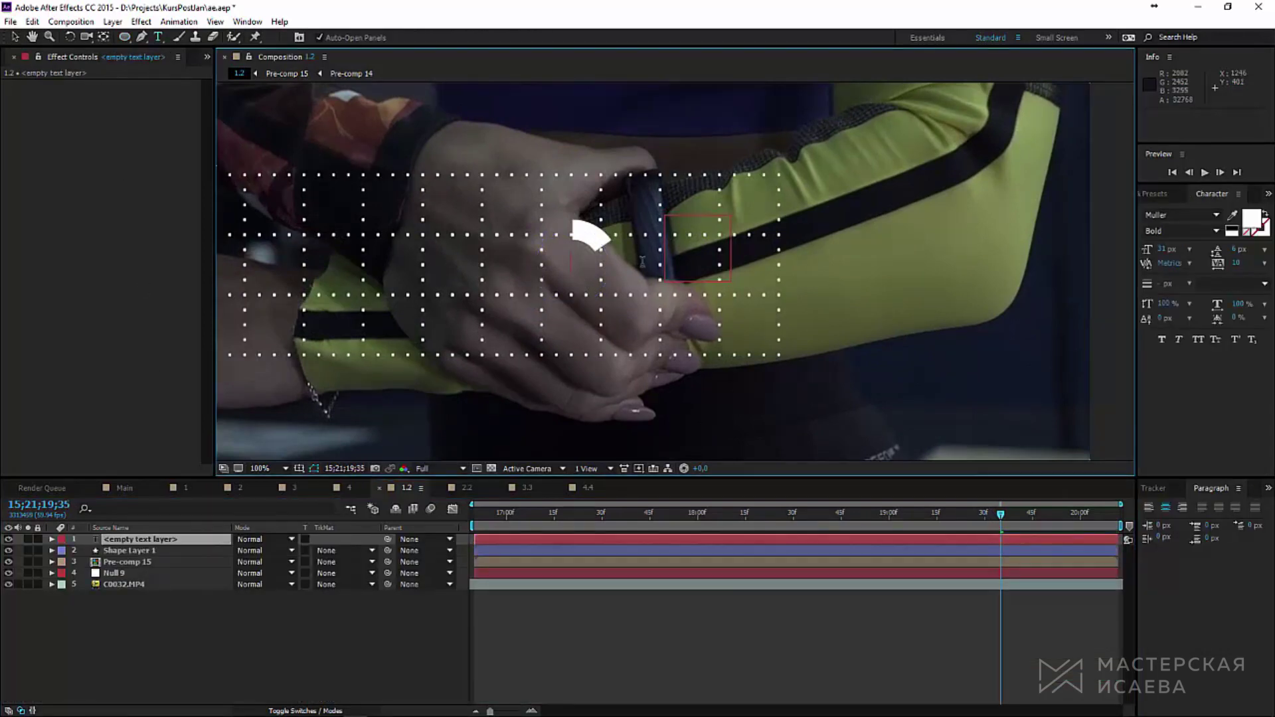
pyautogui.write('123')
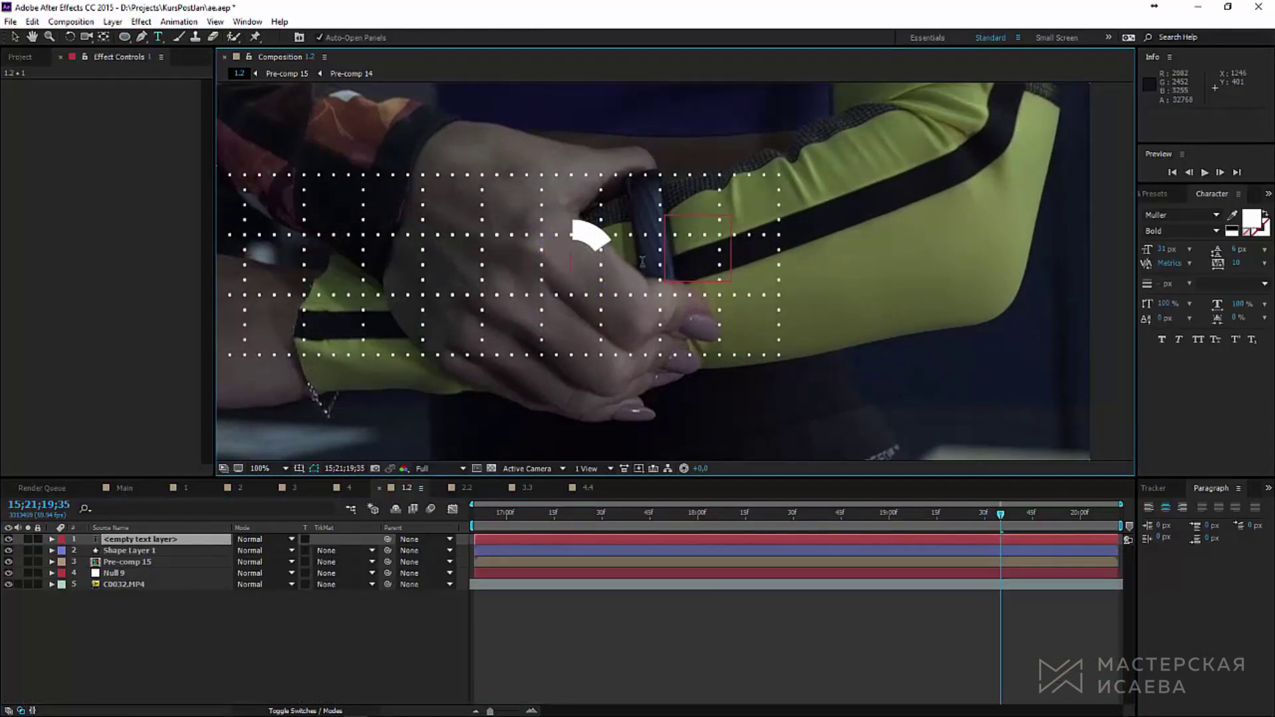
pyautogui.click(14, 37)
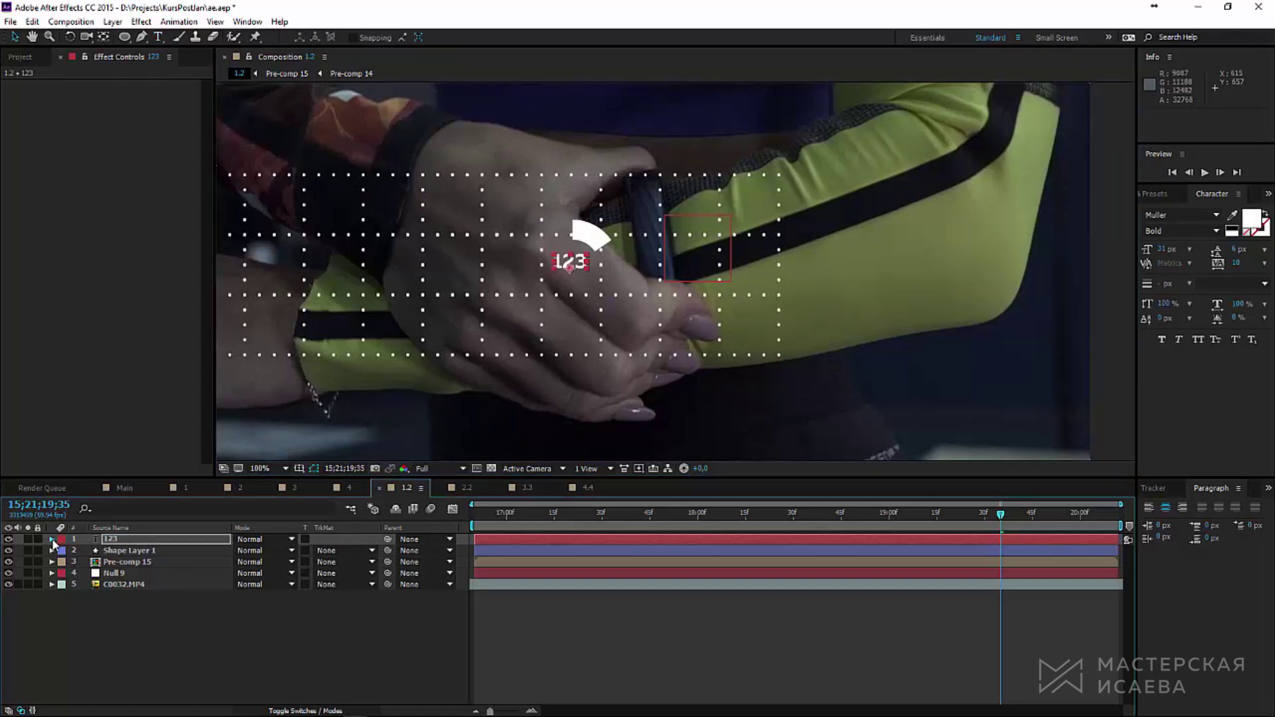
pyautogui.click(51, 539)
pyautogui.click(63, 551)
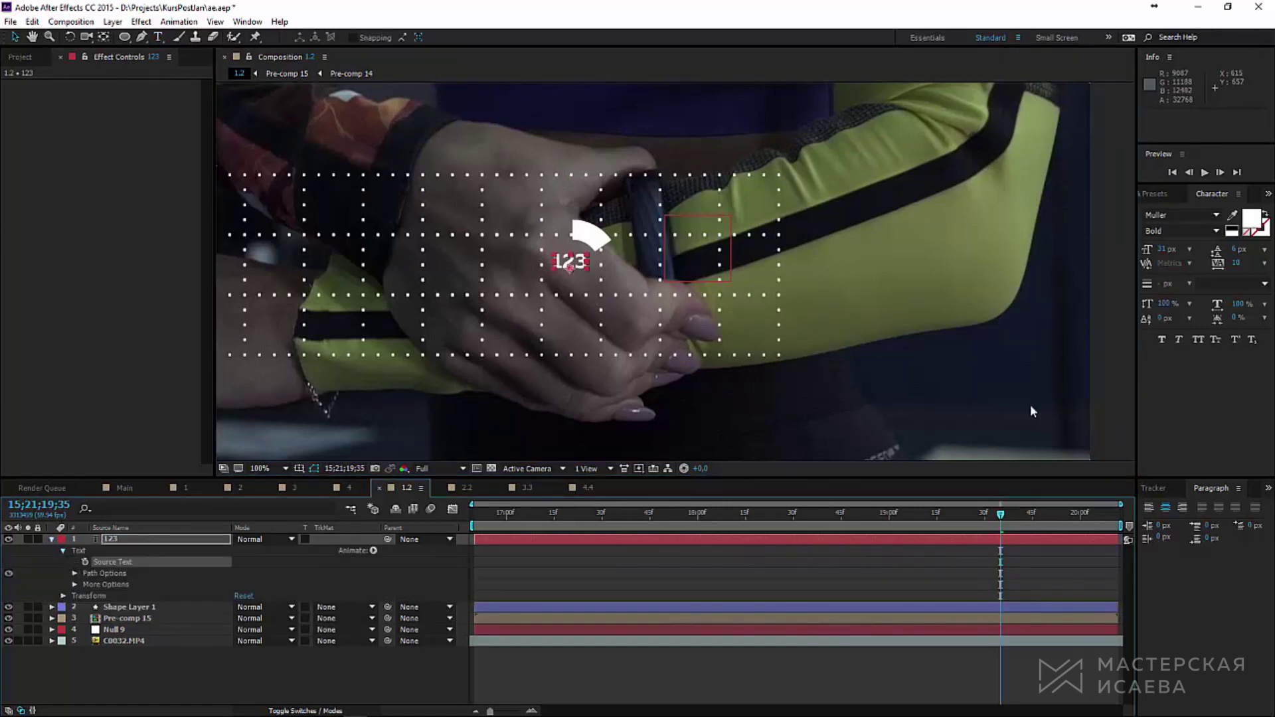
pyautogui.click(1165, 192)
pyautogui.click(1171, 211)
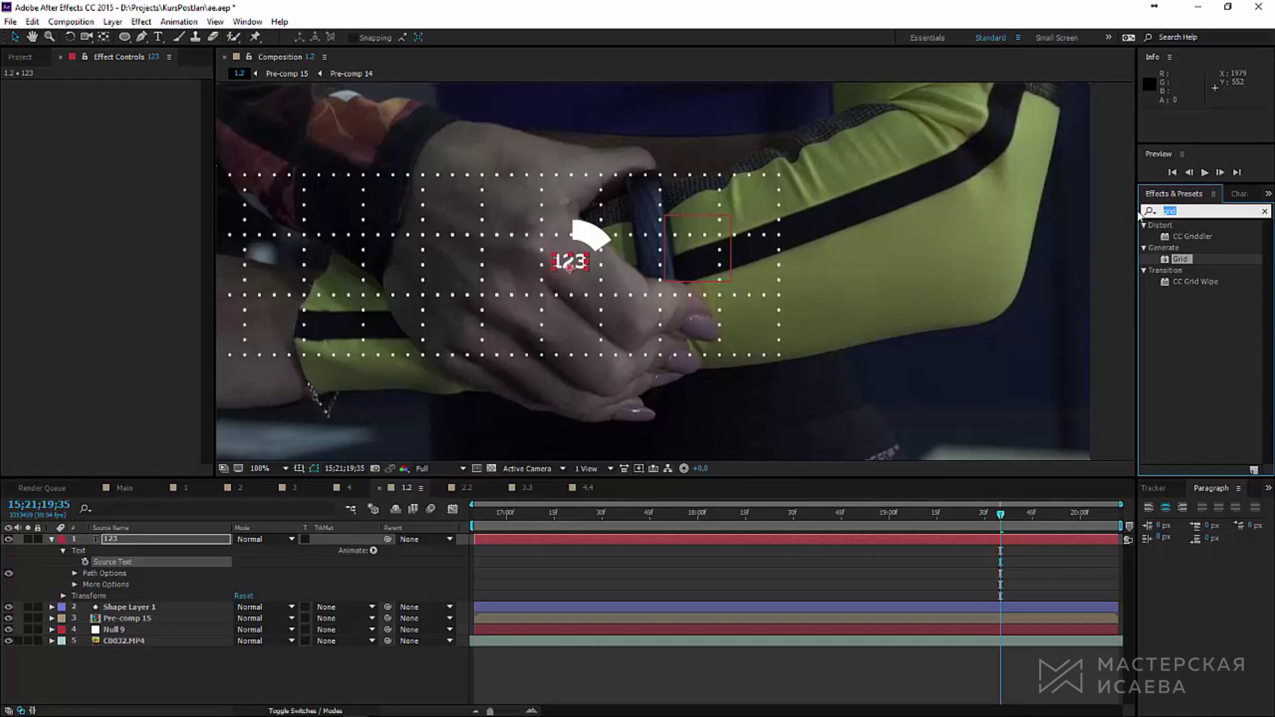
# Step: Add a Slider Control to the 123 layer, link Source Text to it, and scrub to 36
pyautogui.write('slider')
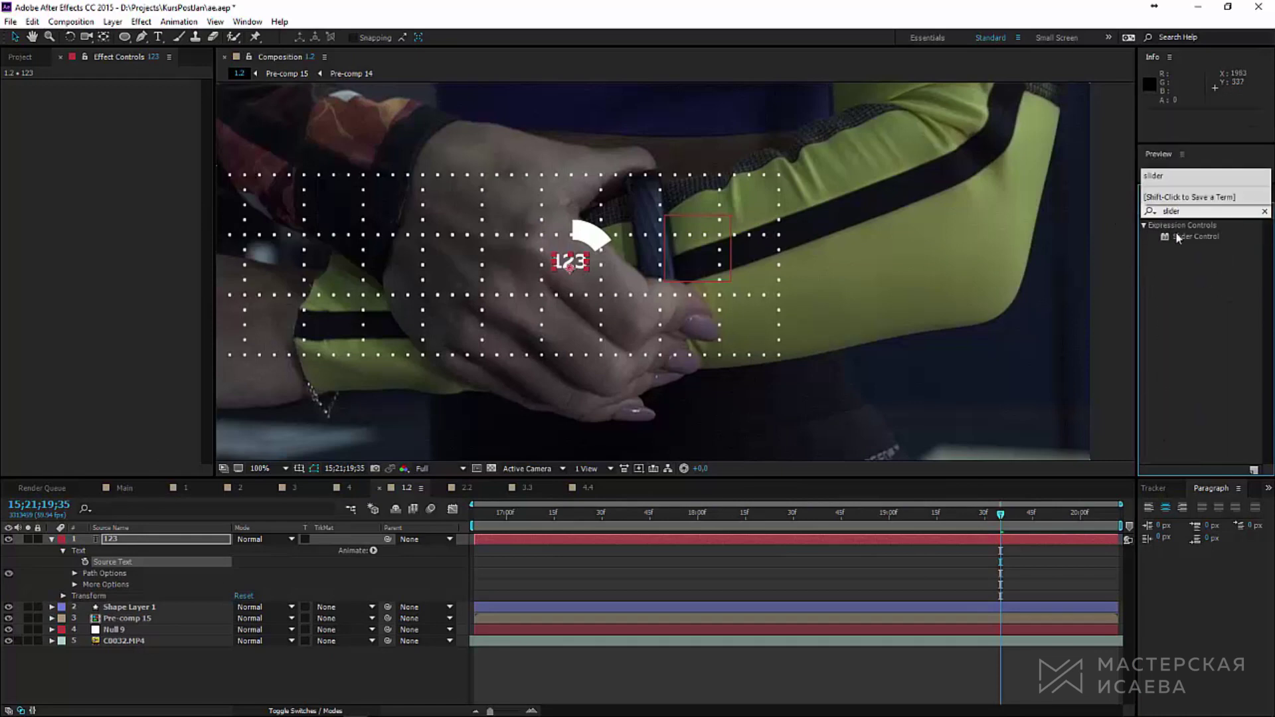
pyautogui.doubleClick(1178, 238)
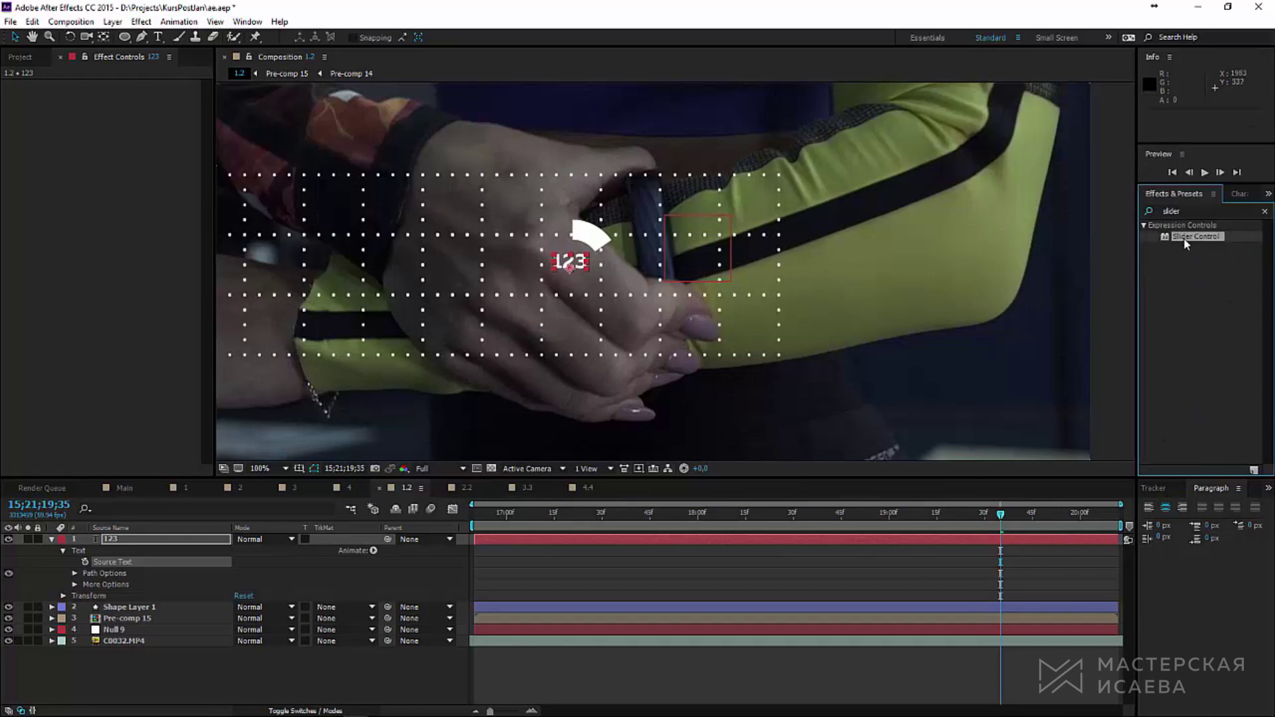
pyautogui.keyDown('alt'); pyautogui.click(85, 562); pyautogui.keyUp('alt')
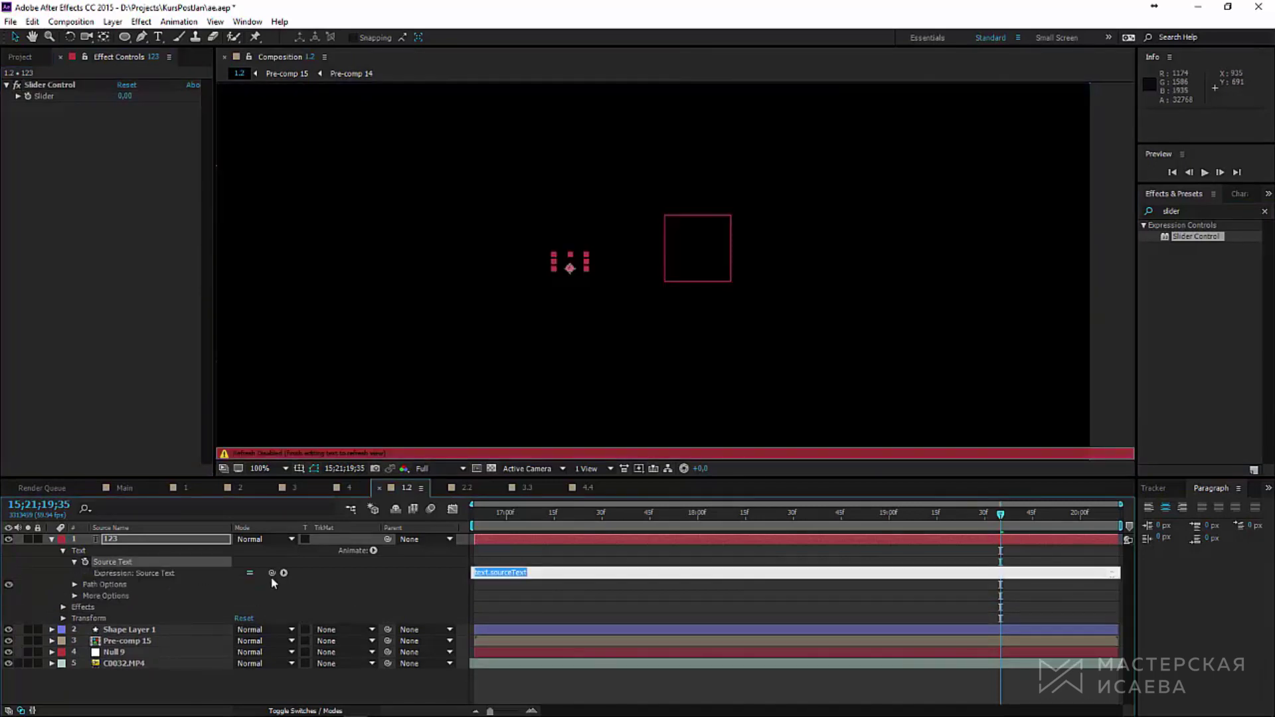
pyautogui.moveTo(235, 471); pyautogui.dragTo(50, 95)
pyautogui.click(126, 98)
pyautogui.moveTo(126, 97); pyautogui.dragTo(150, 97)
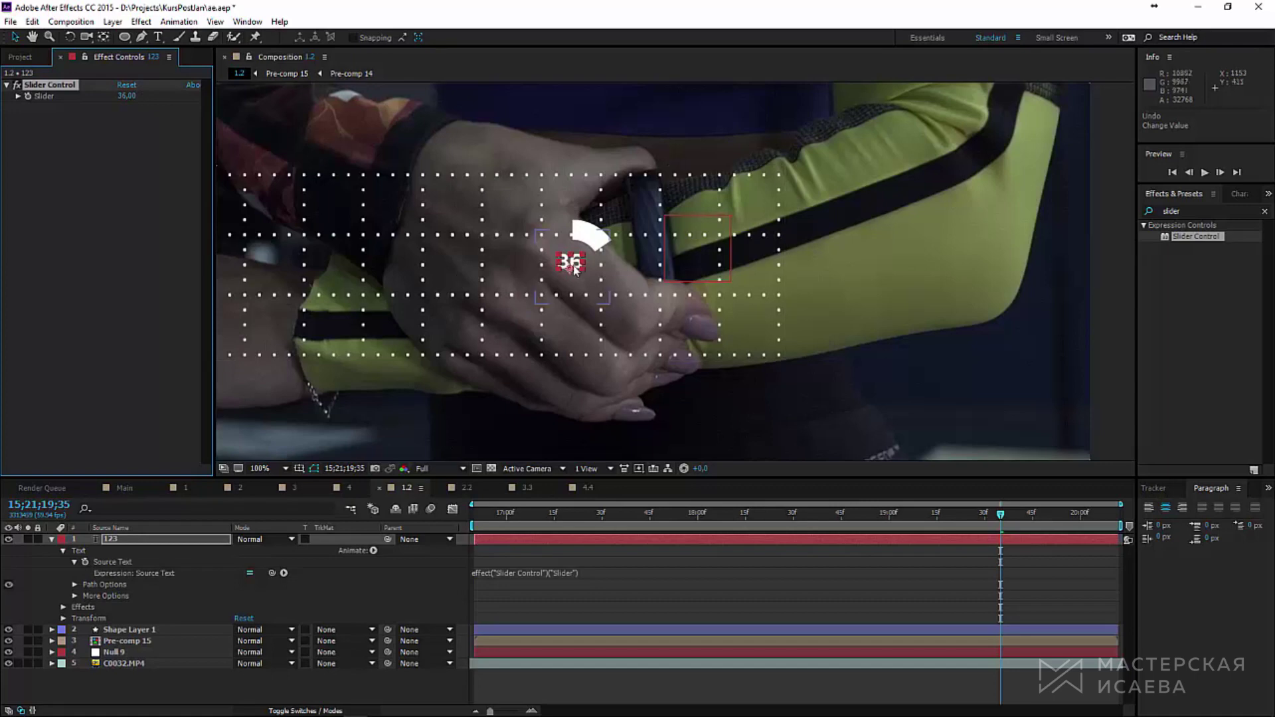
pyautogui.scroll(4, 510, 305)
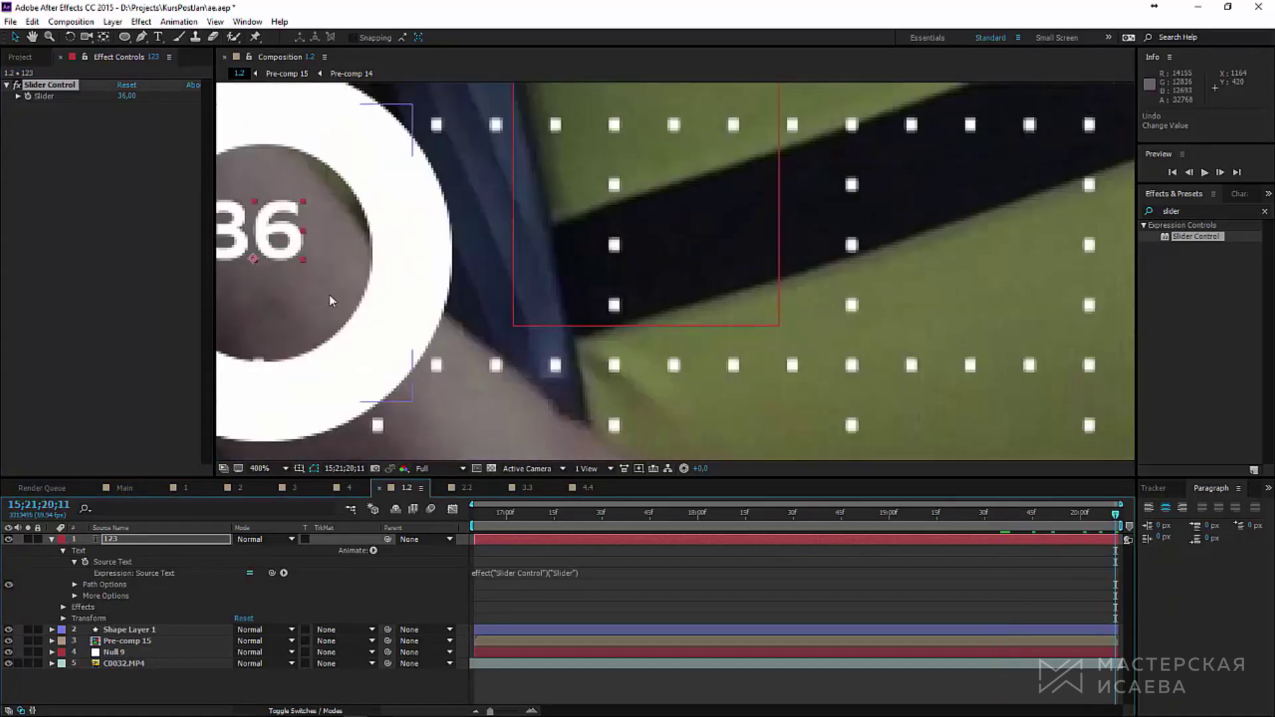
# Step: Enlarge the font of the 36 number text and nudge it slightly down and right
pyautogui.moveTo(329, 293); pyautogui.dragTo(628, 361)
pyautogui.doubleClick(553, 297)
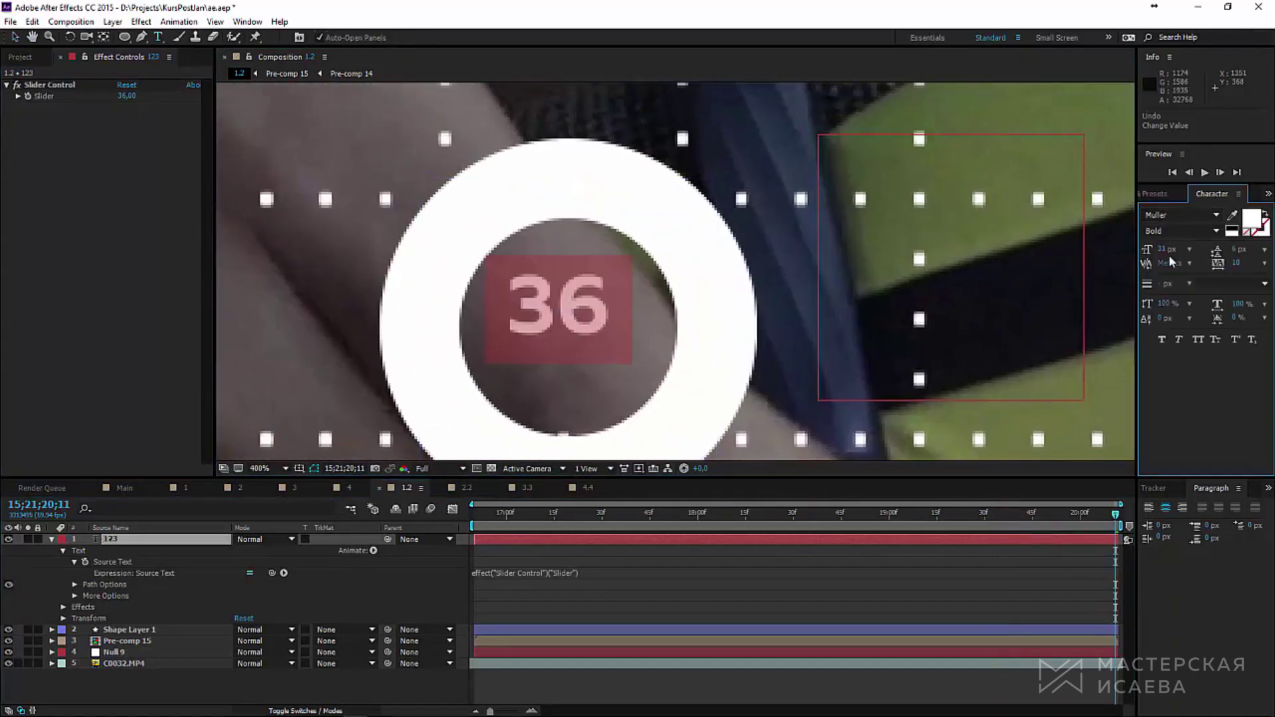
pyautogui.moveTo(1162, 254); pyautogui.dragTo(1175, 254)
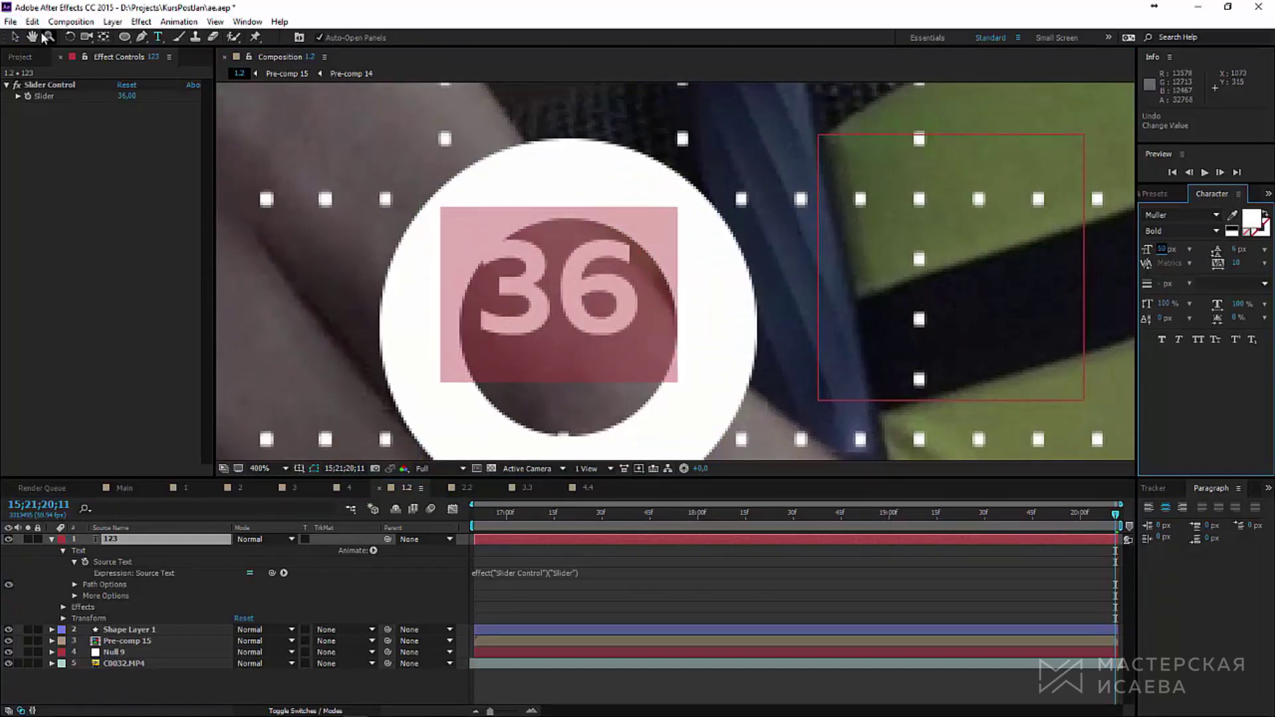
pyautogui.click(14, 37)
pyautogui.moveTo(570, 295); pyautogui.dragTo(582, 334)
pyautogui.press(',')
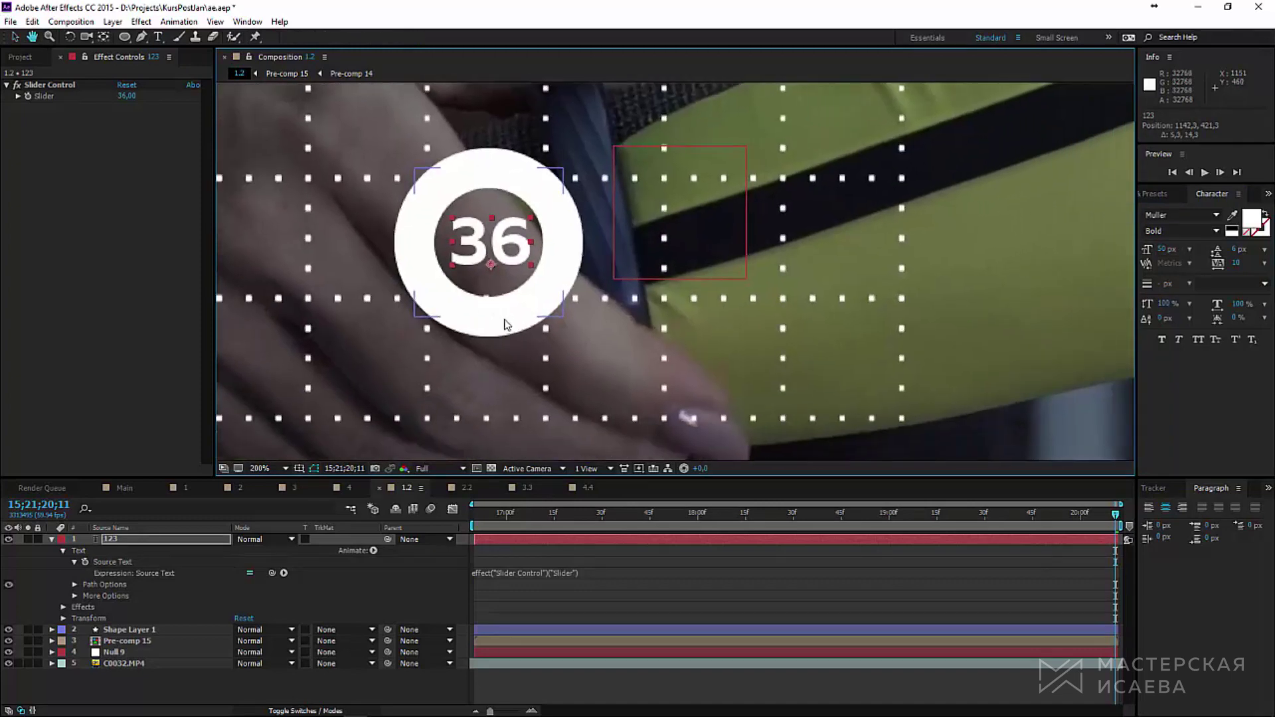
pyautogui.press(',')
# Step: Set the Slider value to 99 and scrub the timeline around 19;41
pyautogui.click(127, 97)
pyautogui.press('.')
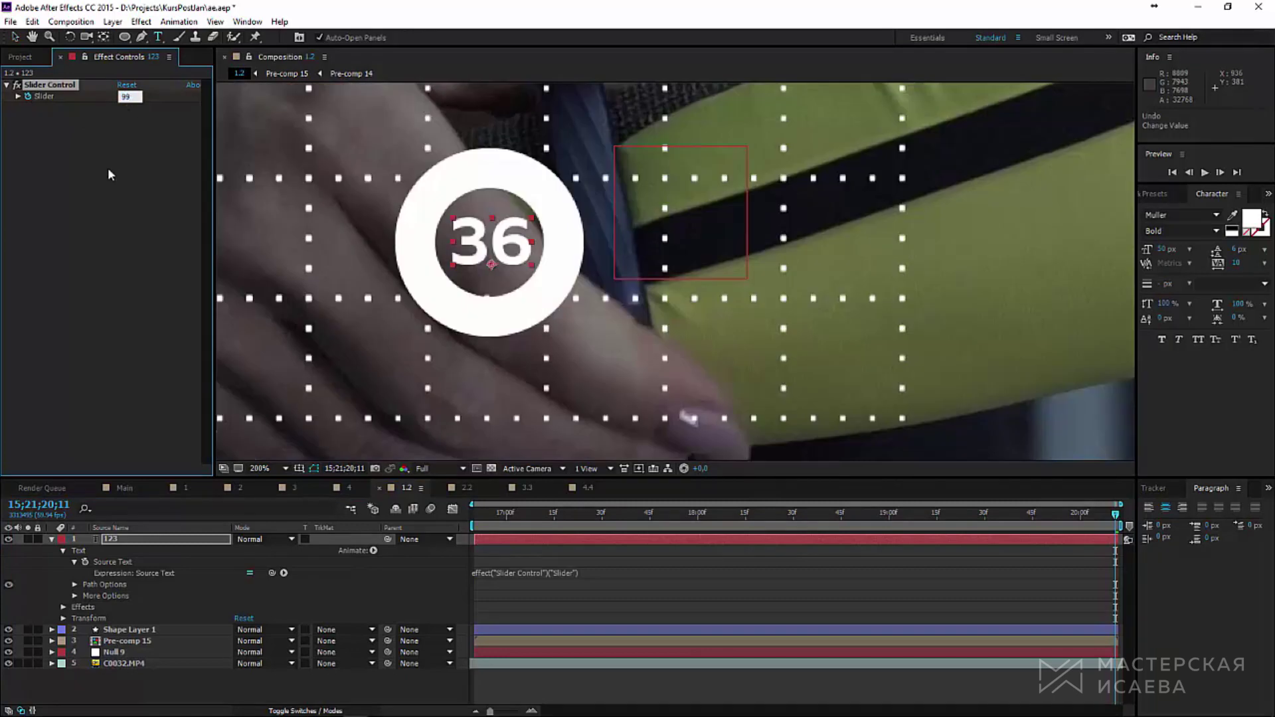
pyautogui.write('99')
pyautogui.press('Return')
pyautogui.click(1016, 531)
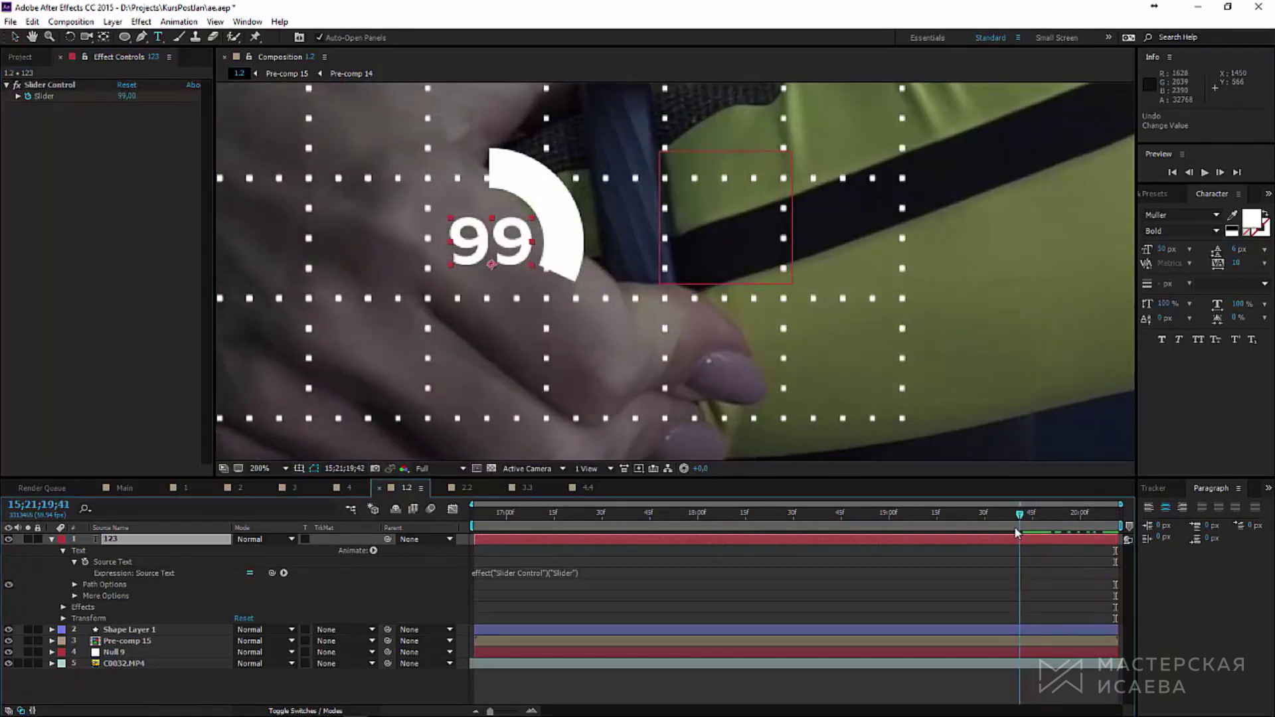
pyautogui.moveTo(1016, 531); pyautogui.dragTo(997, 536)
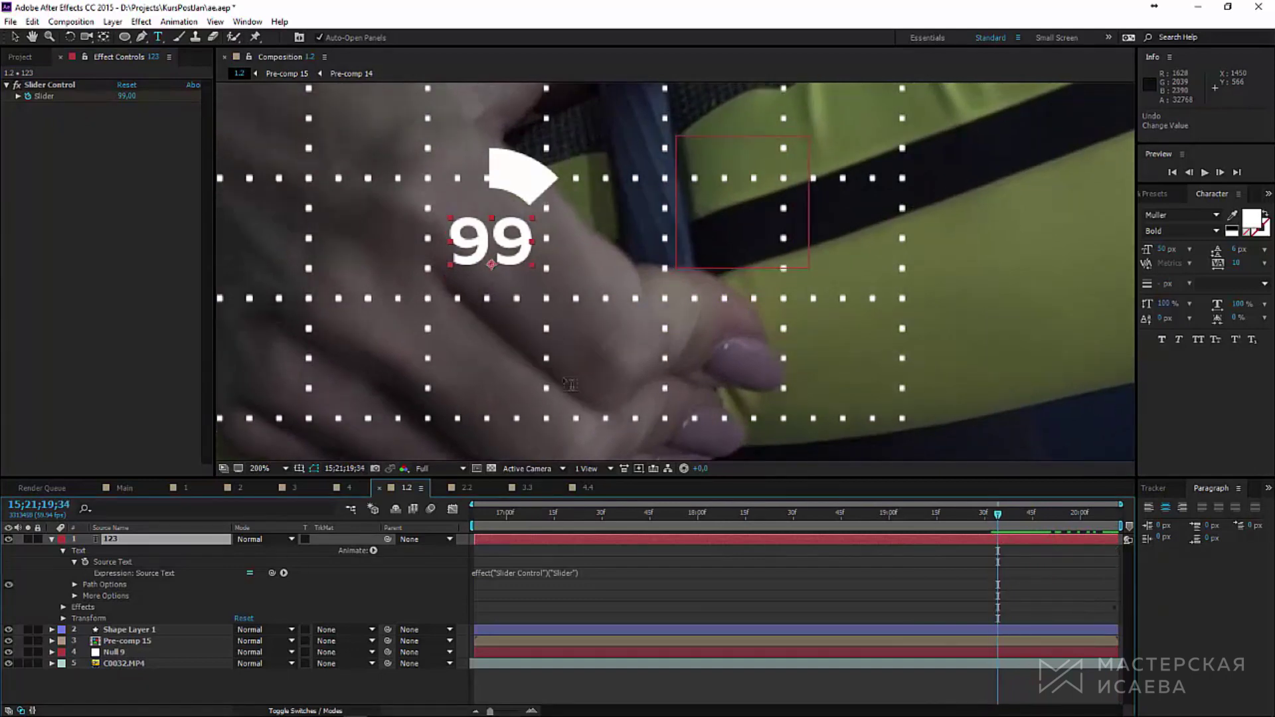
# Step: Change the Slider to 21, then 12, and move the playhead to 19;51
pyautogui.click(125, 97)
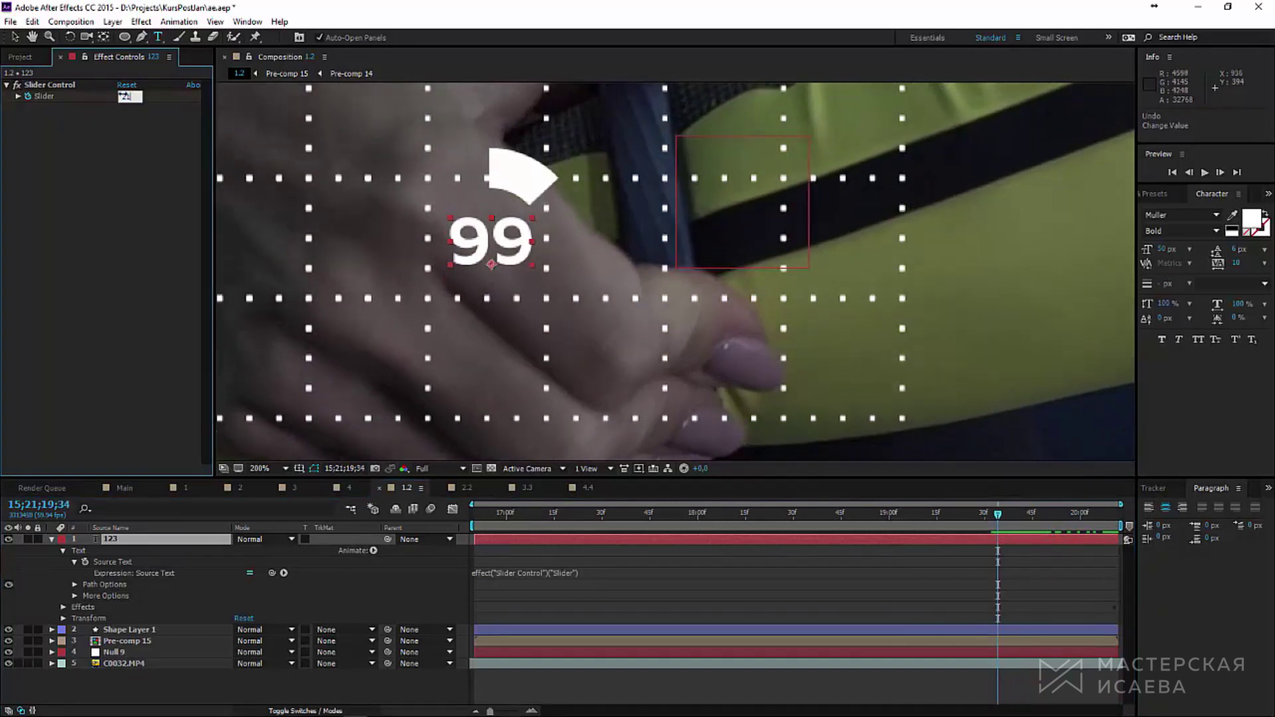
pyautogui.press('Return')
pyautogui.click(125, 97)
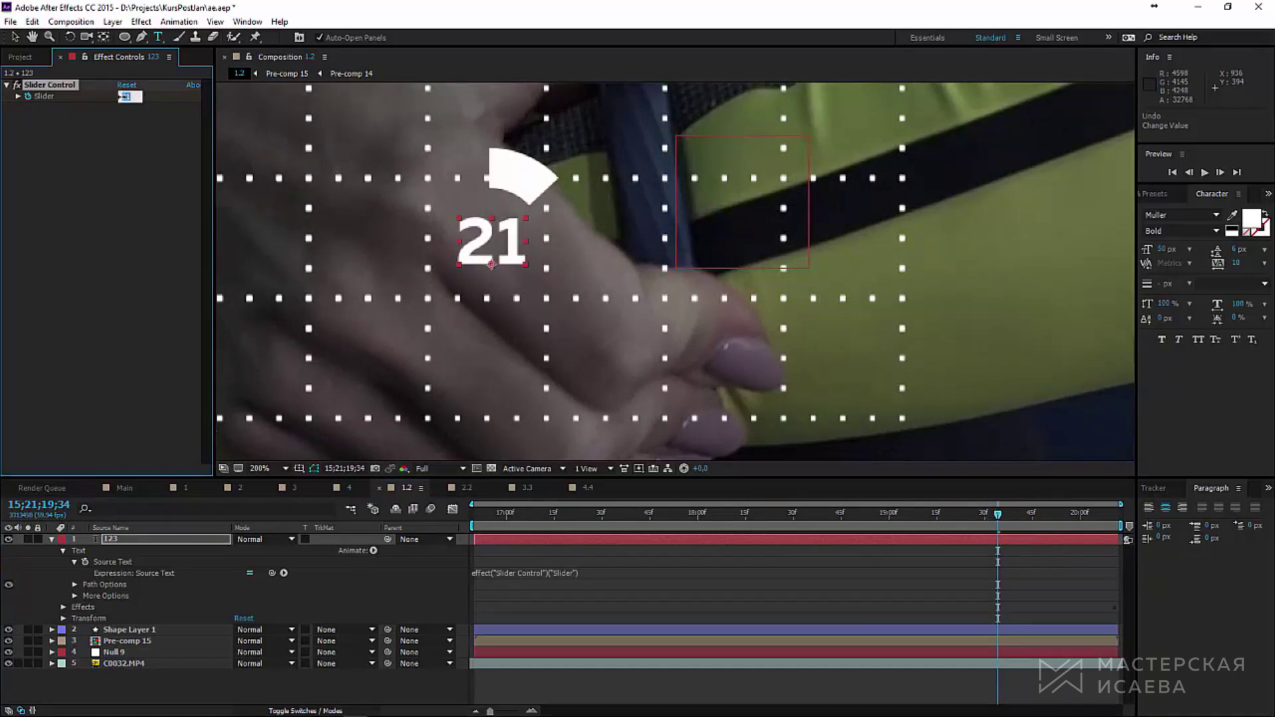
pyautogui.write('12')
pyautogui.press('Return')
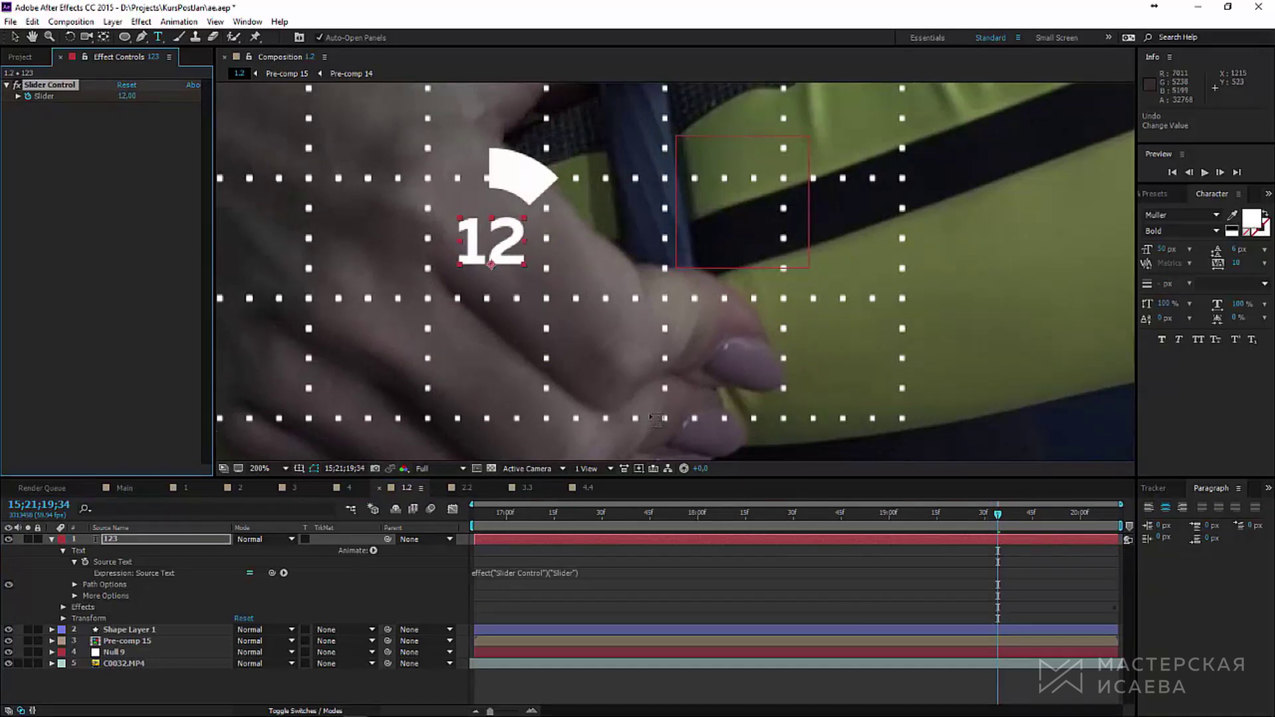
pyautogui.moveTo(1000, 518); pyautogui.dragTo(1052, 515)
pyautogui.scroll(-2, 718, 356)
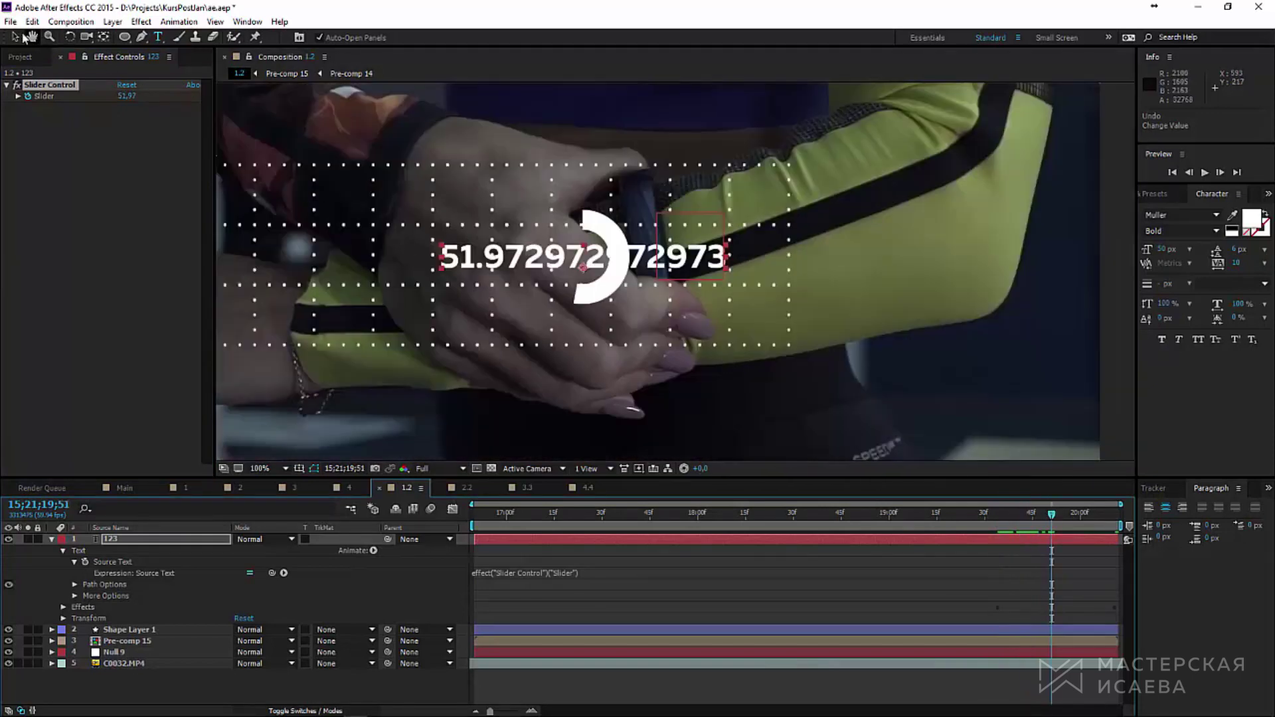
# Step: Wrap the Source Text expression in Math.round(), correcting 'Round' to a lowercase 'round'
pyautogui.press('v')
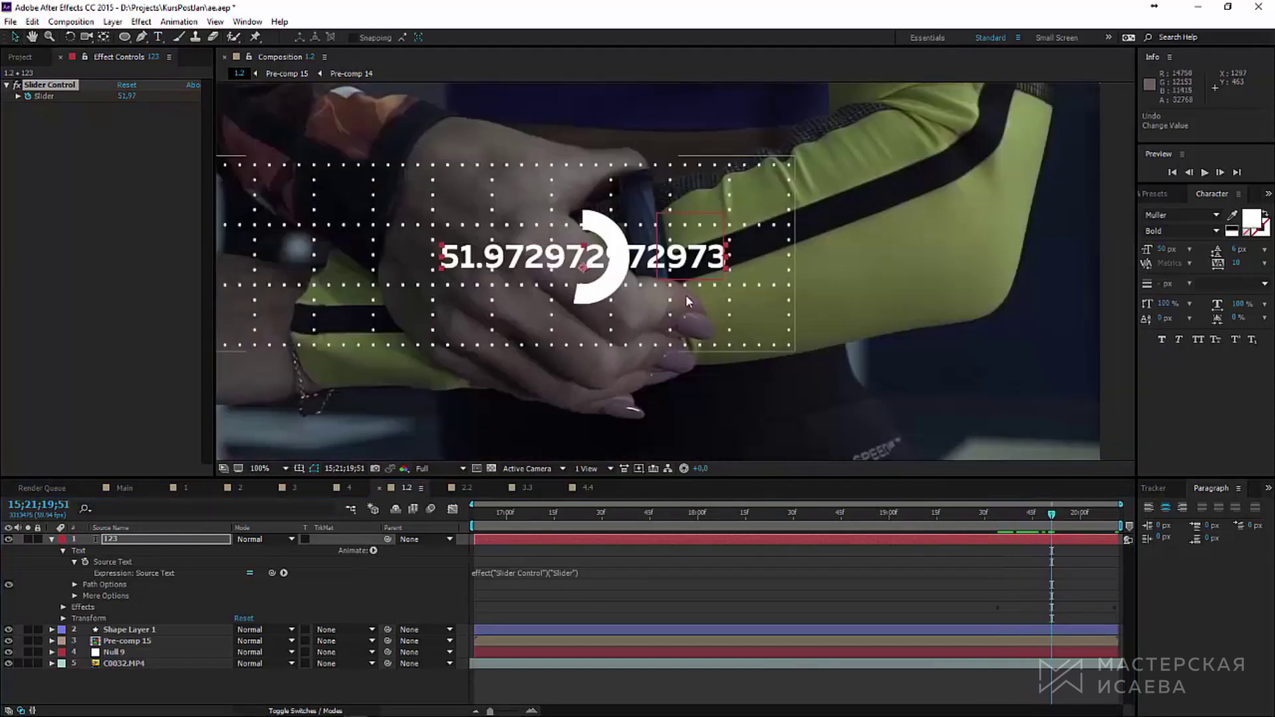
pyautogui.click(577, 572)
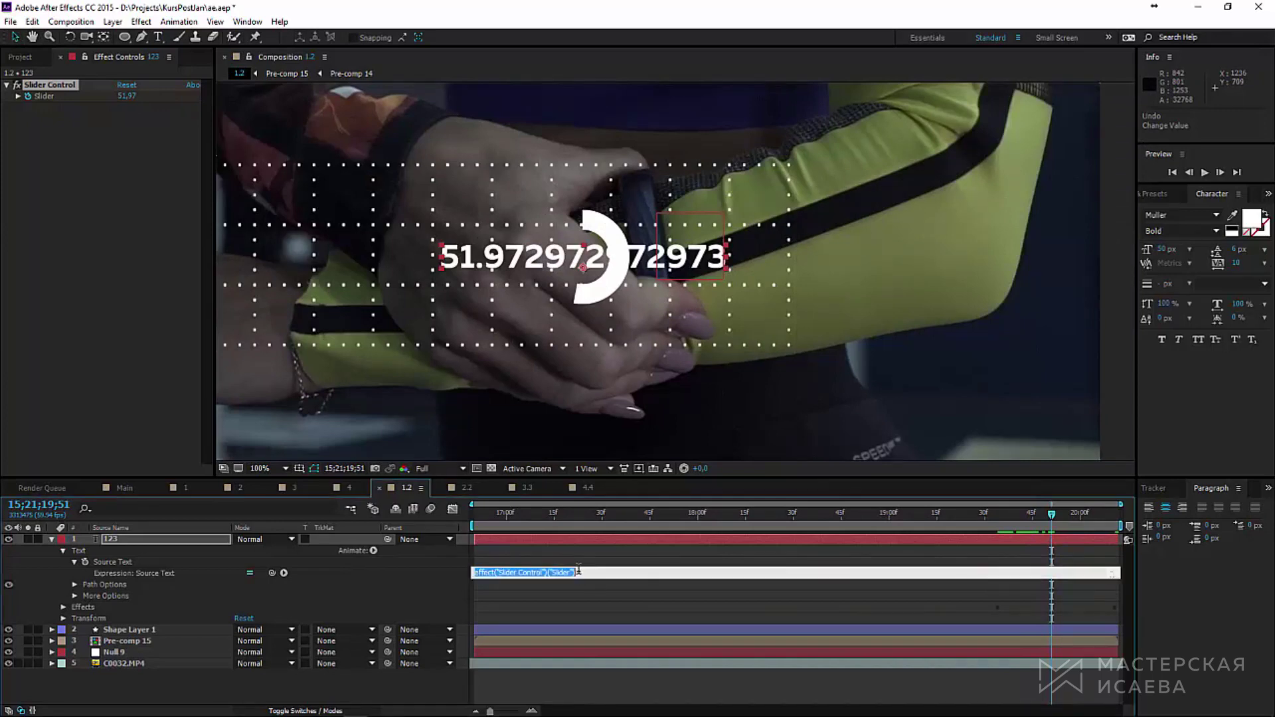
pyautogui.click(473, 573)
pyautogui.write('Math.Round(')
pyautogui.press('KP_Enter')
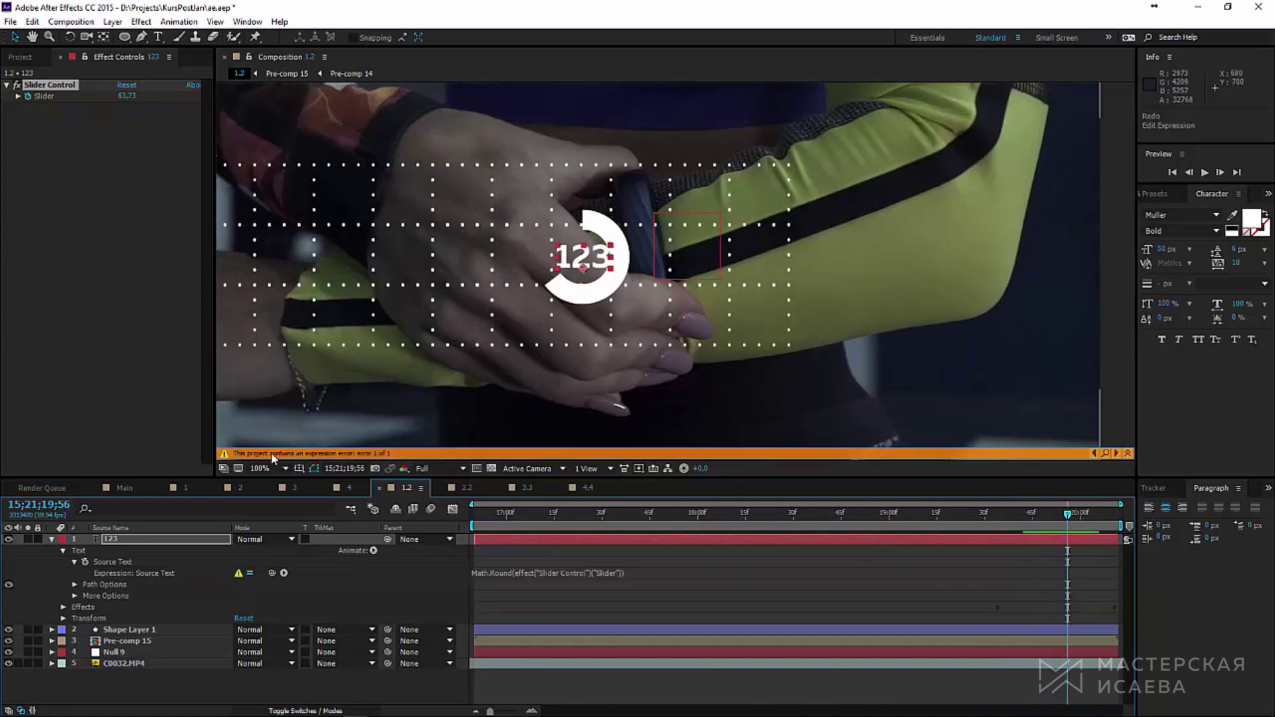
pyautogui.click(495, 573)
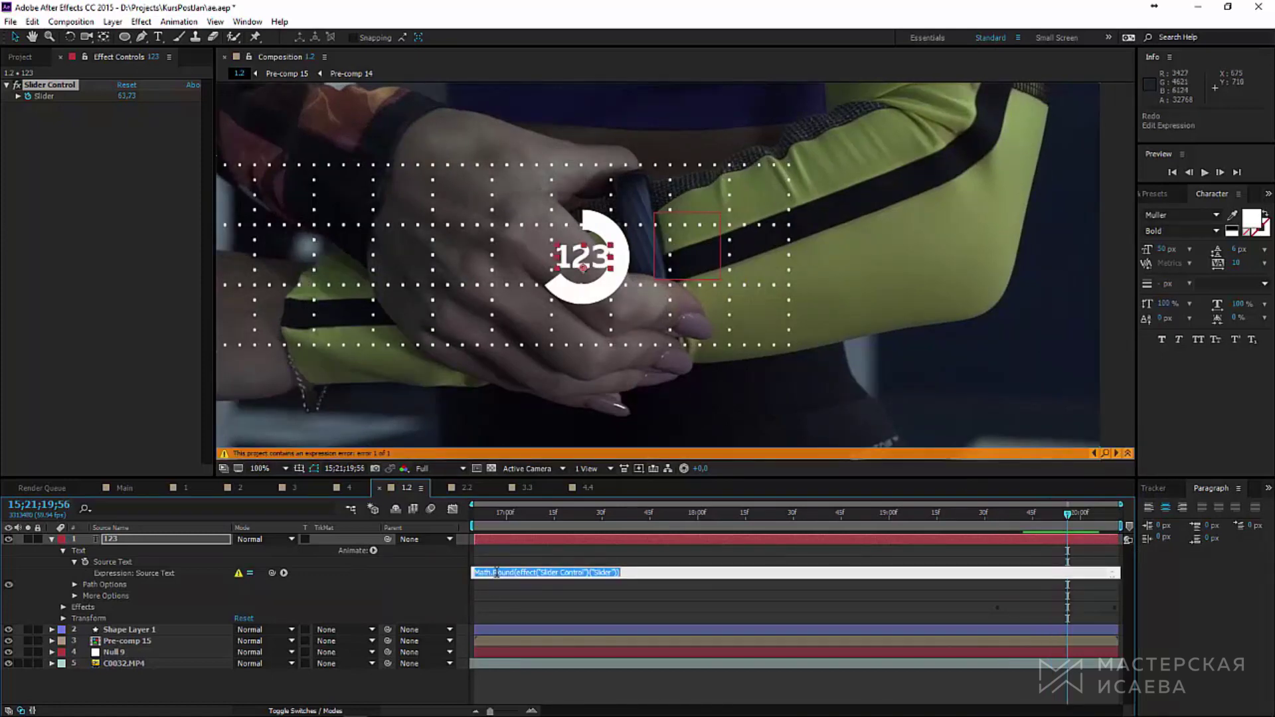
pyautogui.click(500, 573)
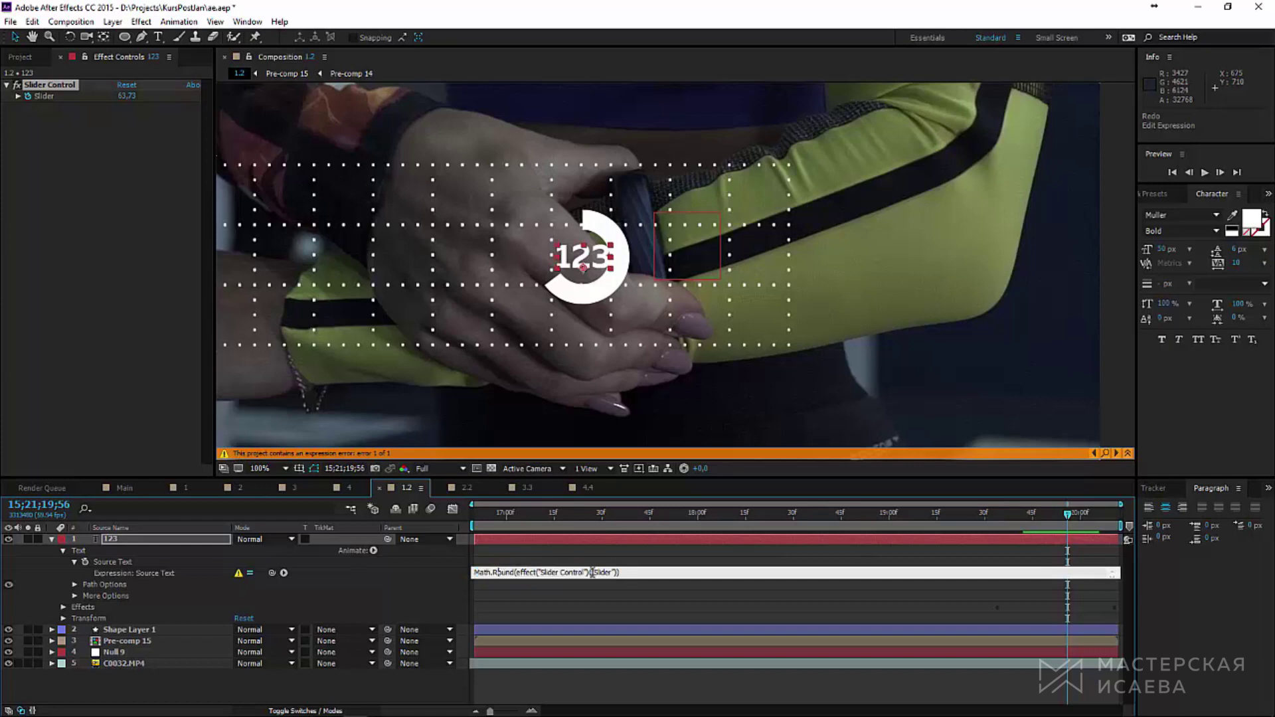
pyautogui.press('BackSpace')
pyautogui.write('r')
pyautogui.moveTo(1062, 516)
pyautogui.mouseDown()
pyautogui.moveTo(1027, 520)
pyautogui.moveTo(1113, 523)
pyautogui.moveTo(1061, 522)
pyautogui.mouseUp()
pyautogui.hotkey('ctrl', 'Down')
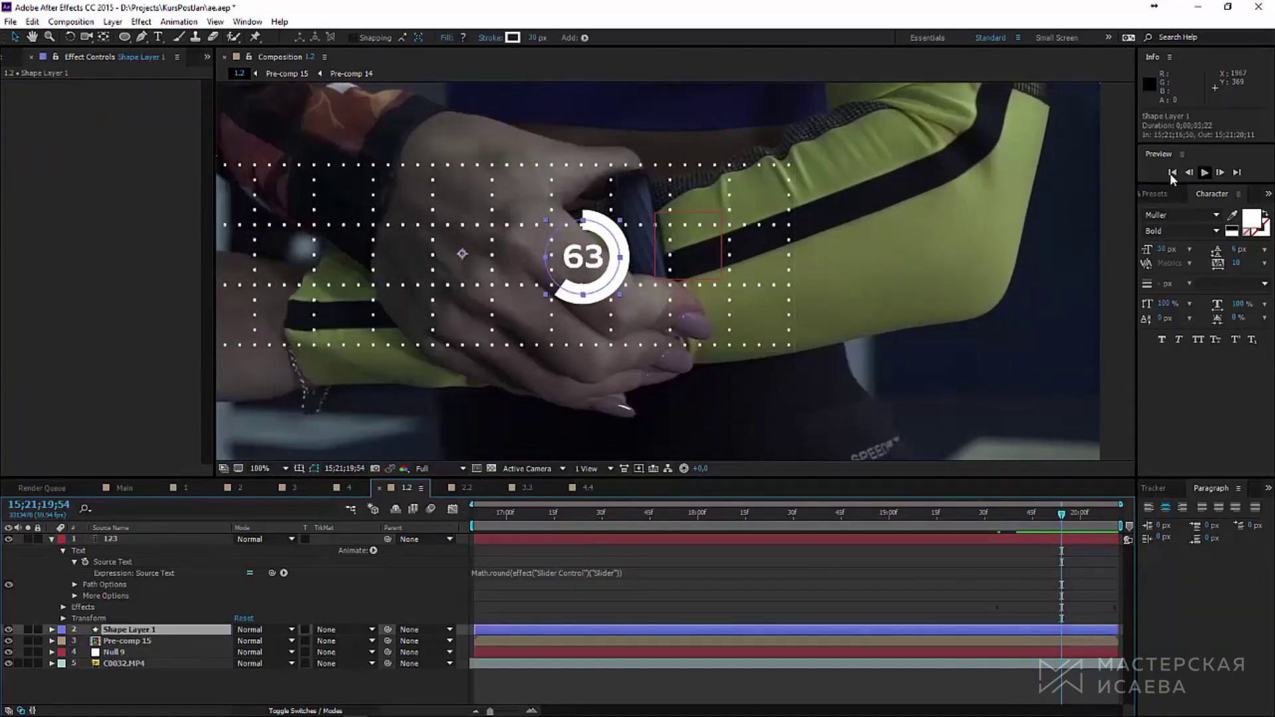
# Step: Apply a Fill effect to Shape Layer 1 and set its colour to a pinkish red
pyautogui.click(1156, 193)
pyautogui.click(1189, 211)
pyautogui.write('s')
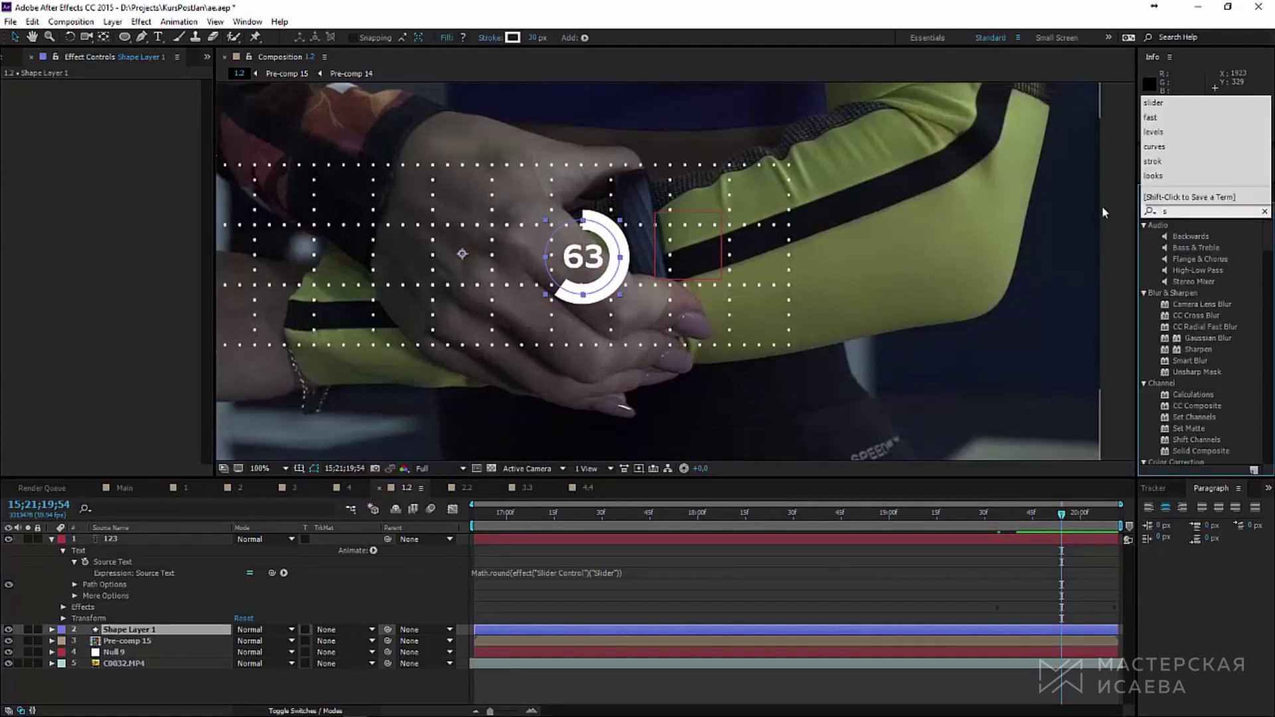
pyautogui.press('BackSpace')
pyautogui.write('fill')
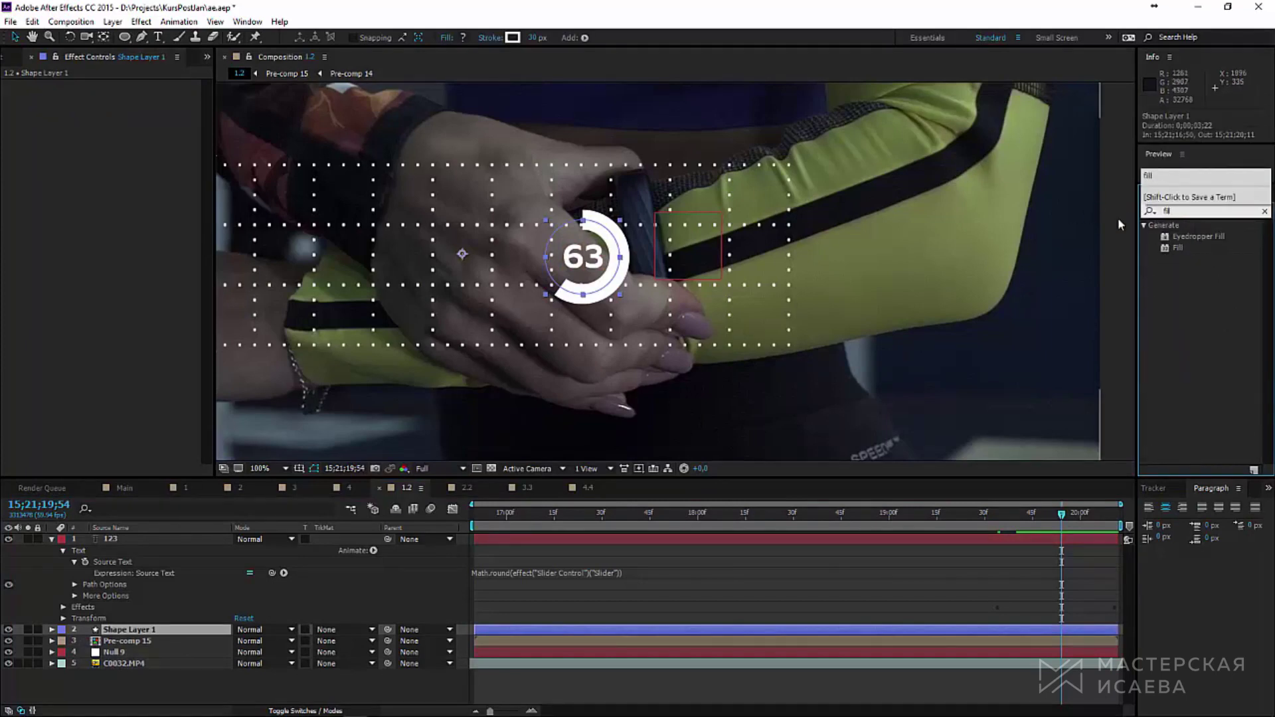
pyautogui.doubleClick(1178, 248)
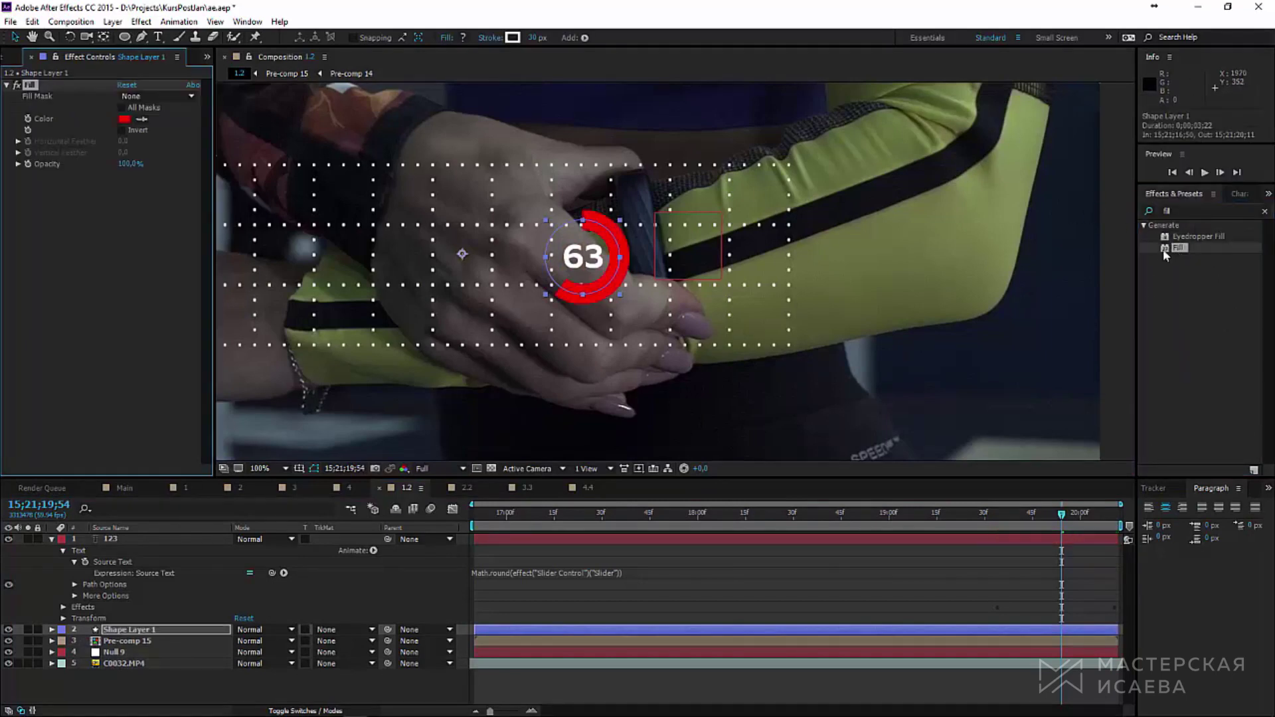
pyautogui.click(124, 119)
pyautogui.click(842, 386)
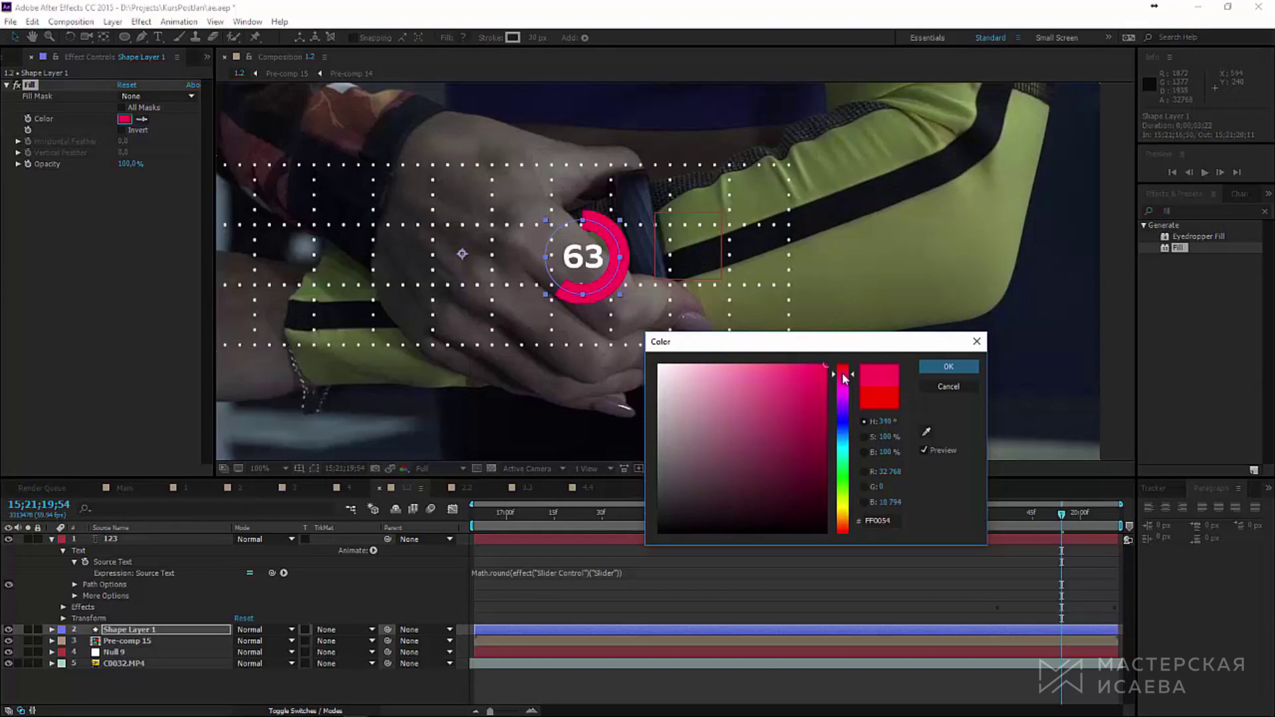
pyautogui.click(928, 367)
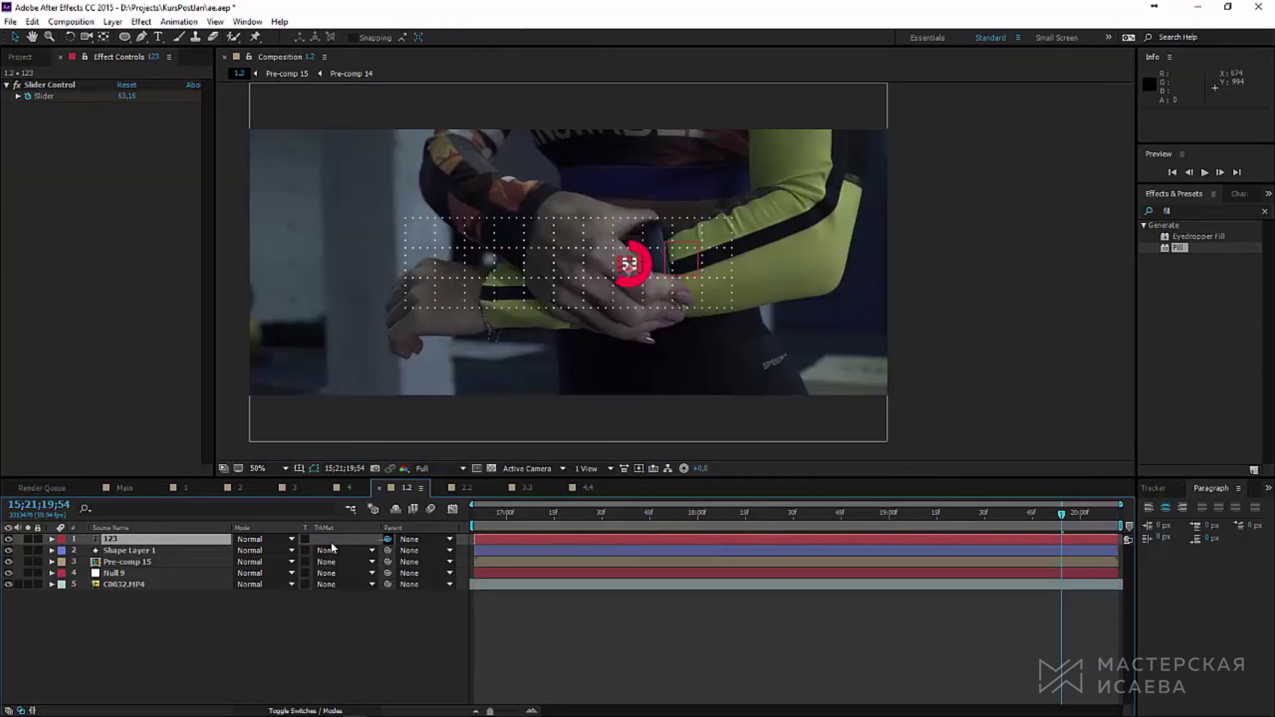
# Step: Parent the 123 number text to Shape Layer 1 and scrub to check the count
pyautogui.moveTo(334, 548); pyautogui.dragTo(171, 546)
pyautogui.click(182, 648)
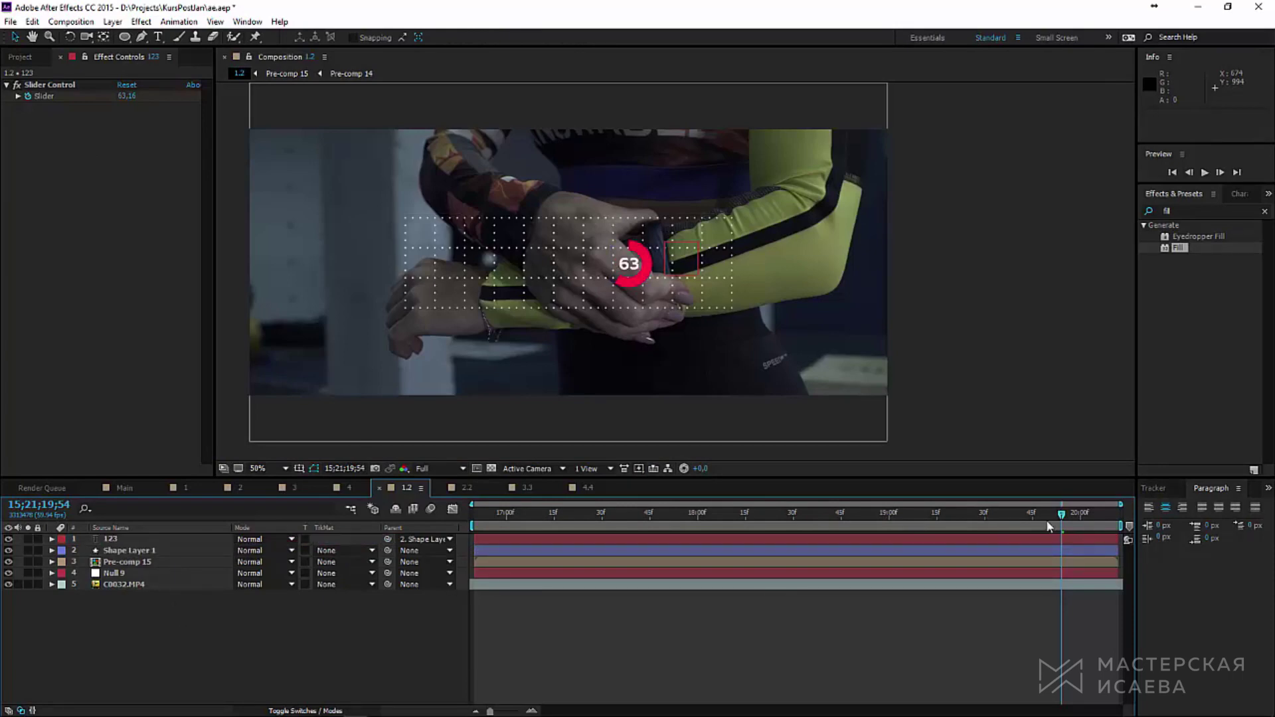
pyautogui.moveTo(1048, 527)
pyautogui.mouseDown()
pyautogui.moveTo(988, 527)
pyautogui.moveTo(1071, 528)
pyautogui.mouseUp()
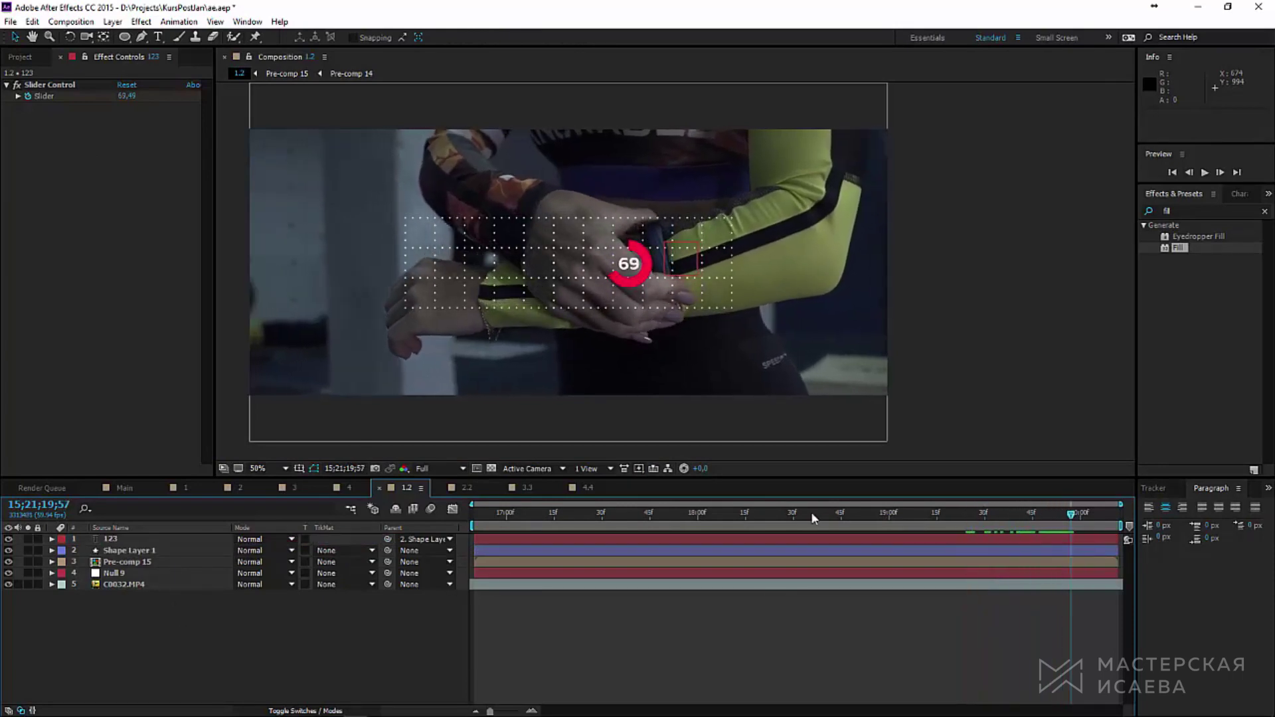
# Step: Move the 69 ring right and down, then start a new text layer
pyautogui.click(155, 553)
pyautogui.moveTo(632, 267); pyautogui.dragTo(679, 288)
pyautogui.hotkey('ctrl', 't')
pyautogui.click(570, 242)
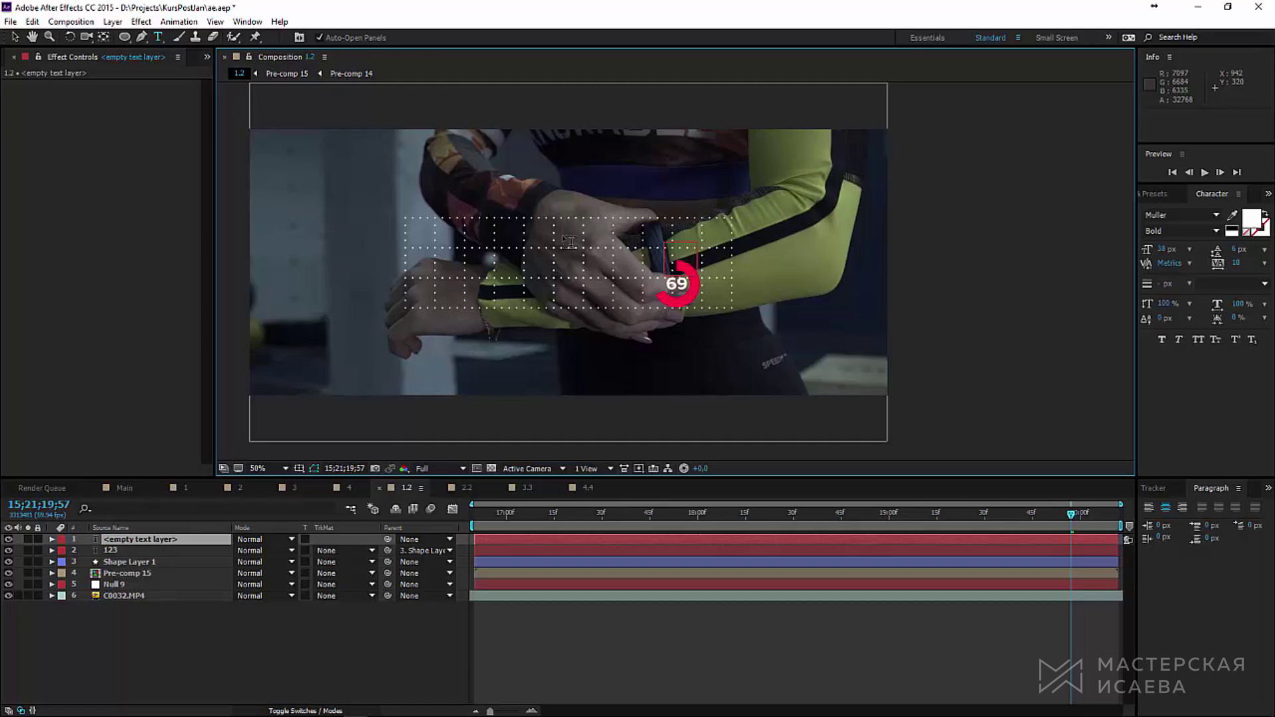
# Step: Type 'INITIALIZING APPLICATION...' at 58 px and shift it right and down
pyautogui.write('INI')
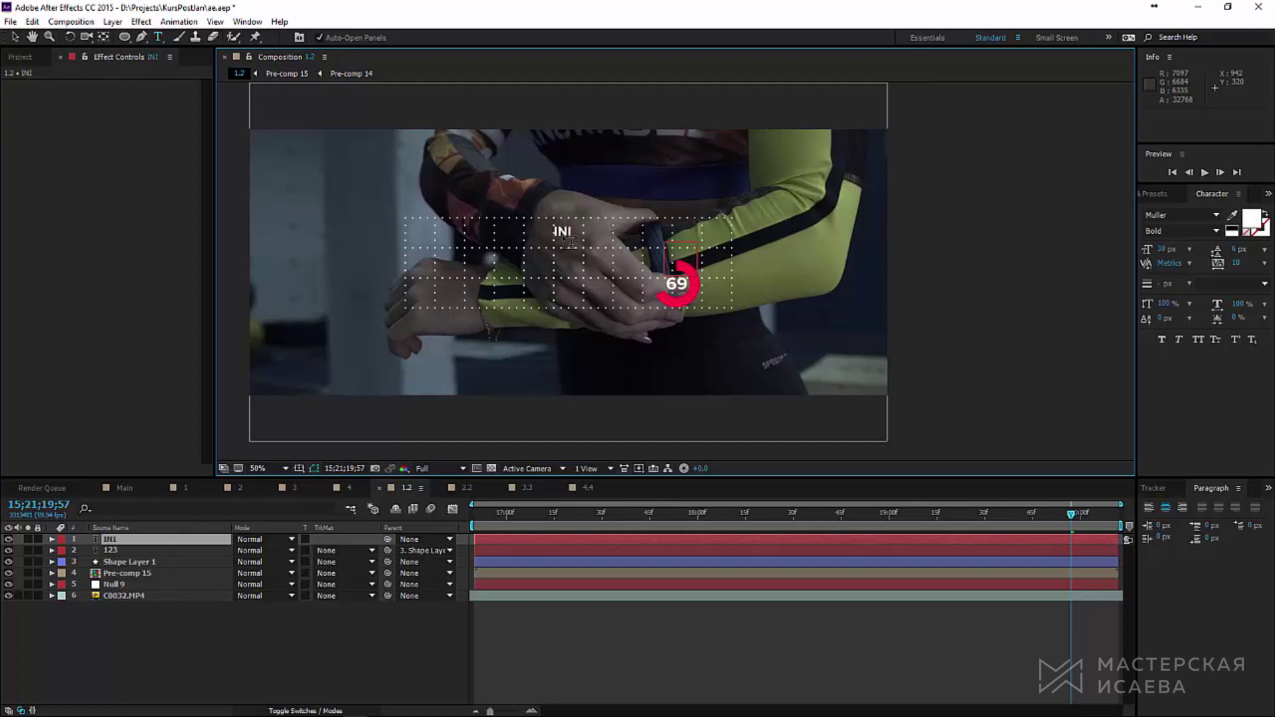
pyautogui.write('TIALIZING APPLICATION...')
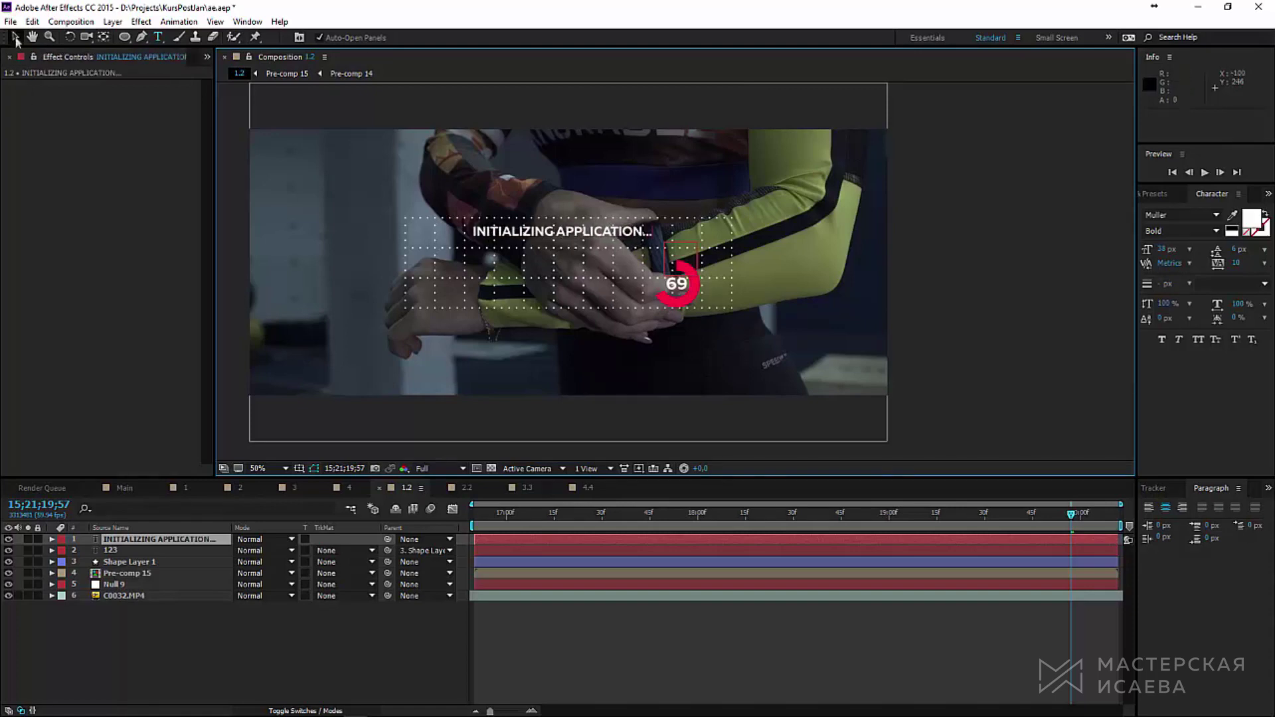
pyautogui.hotkey('ctrl', 'a')
pyautogui.moveTo(1161, 256); pyautogui.dragTo(1174, 256)
pyautogui.click(14, 37)
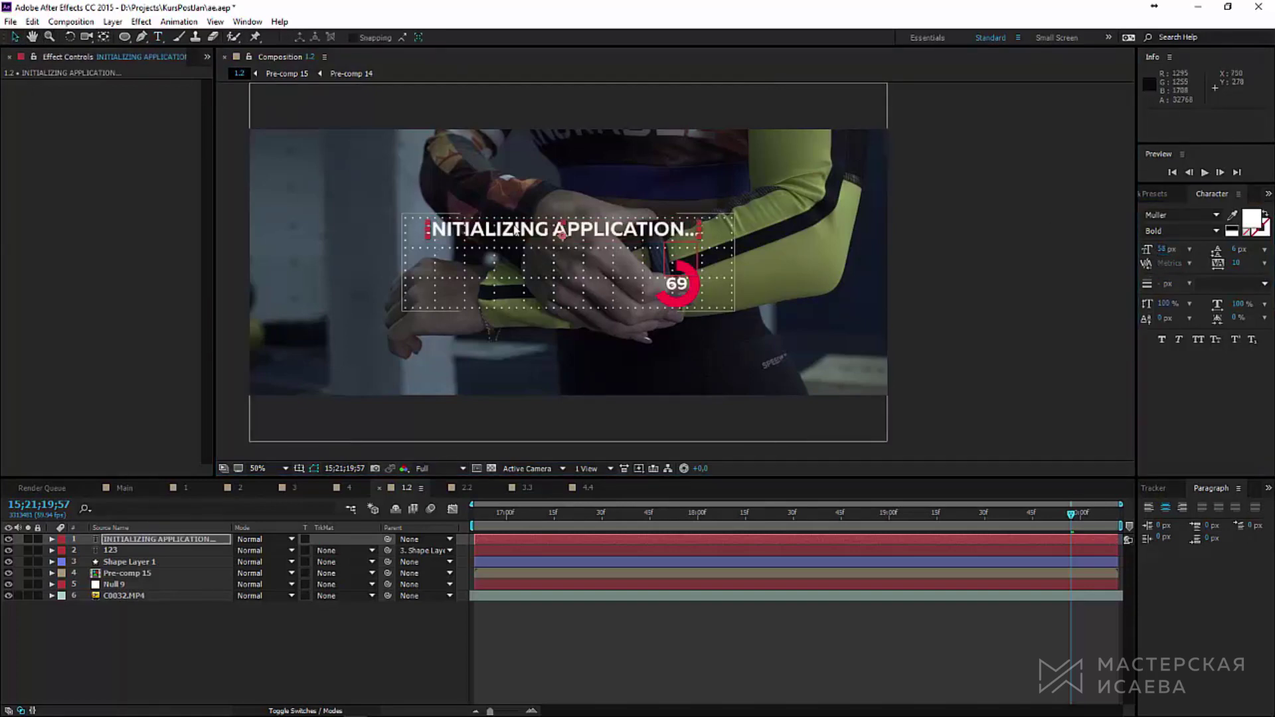
pyautogui.moveTo(518, 229); pyautogui.dragTo(536, 242)
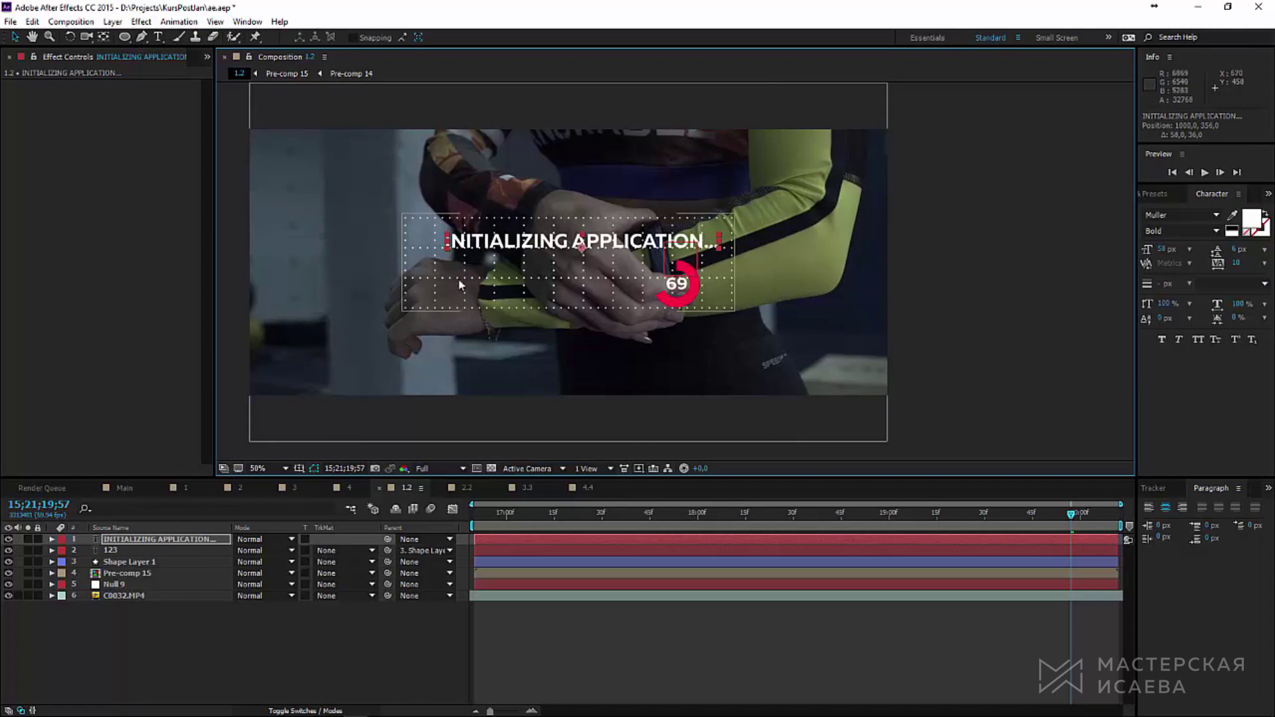
# Step: Add the person's name on a new text layer at 47 px below the title
pyautogui.click(158, 41)
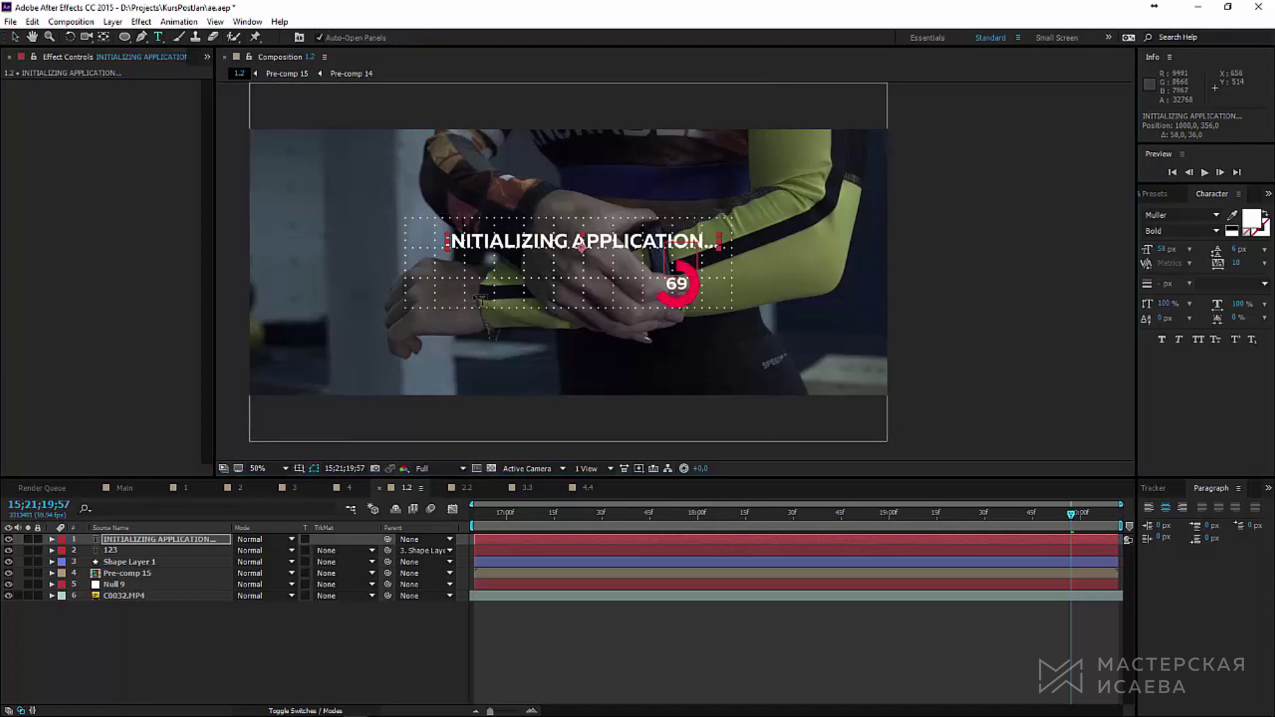
pyautogui.click(477, 277)
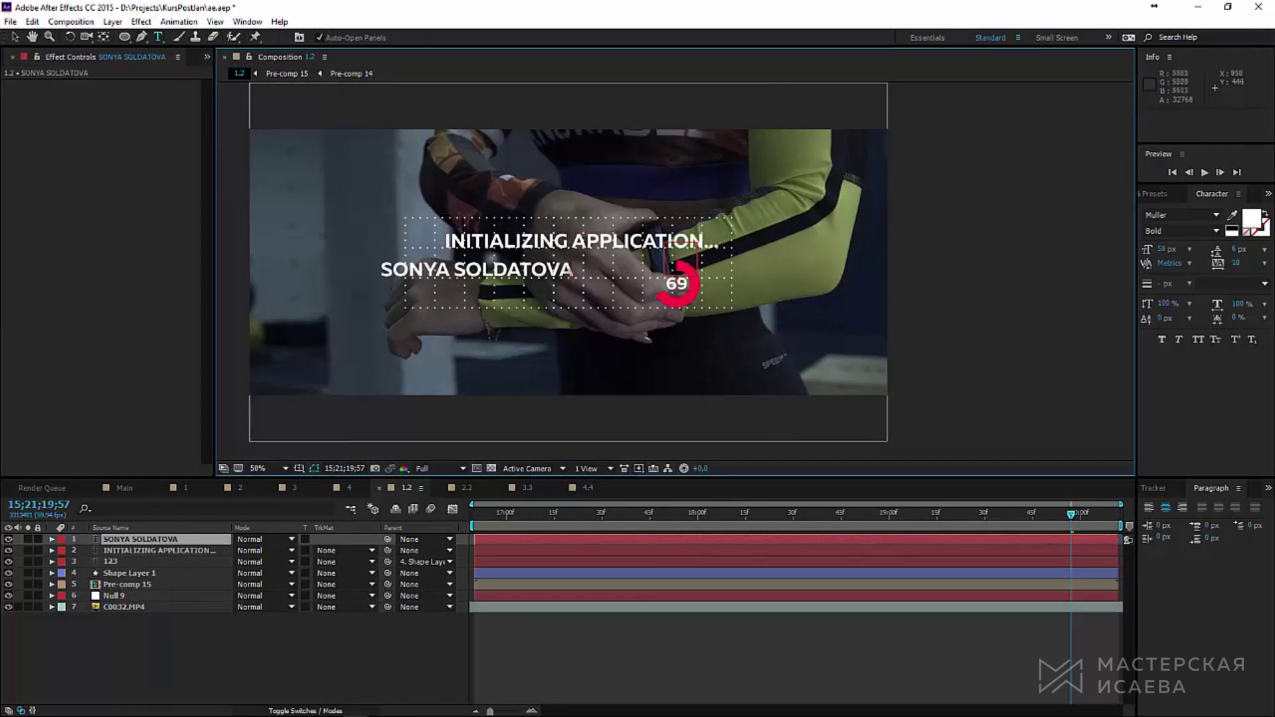
pyautogui.hotkey('ctrl', 'a')
pyautogui.click(1163, 249)
pyautogui.write('47')
pyautogui.click(12, 40)
pyautogui.moveTo(511, 272); pyautogui.dragTo(571, 283)
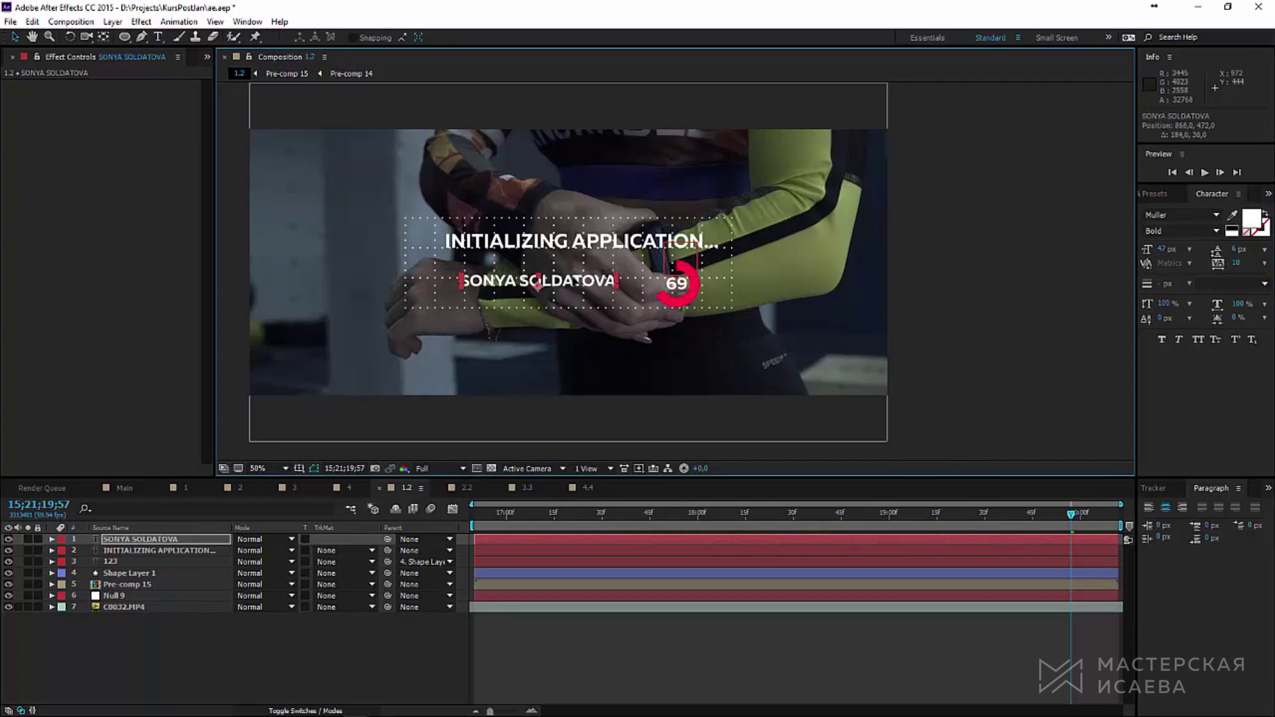
pyautogui.click(113, 21)
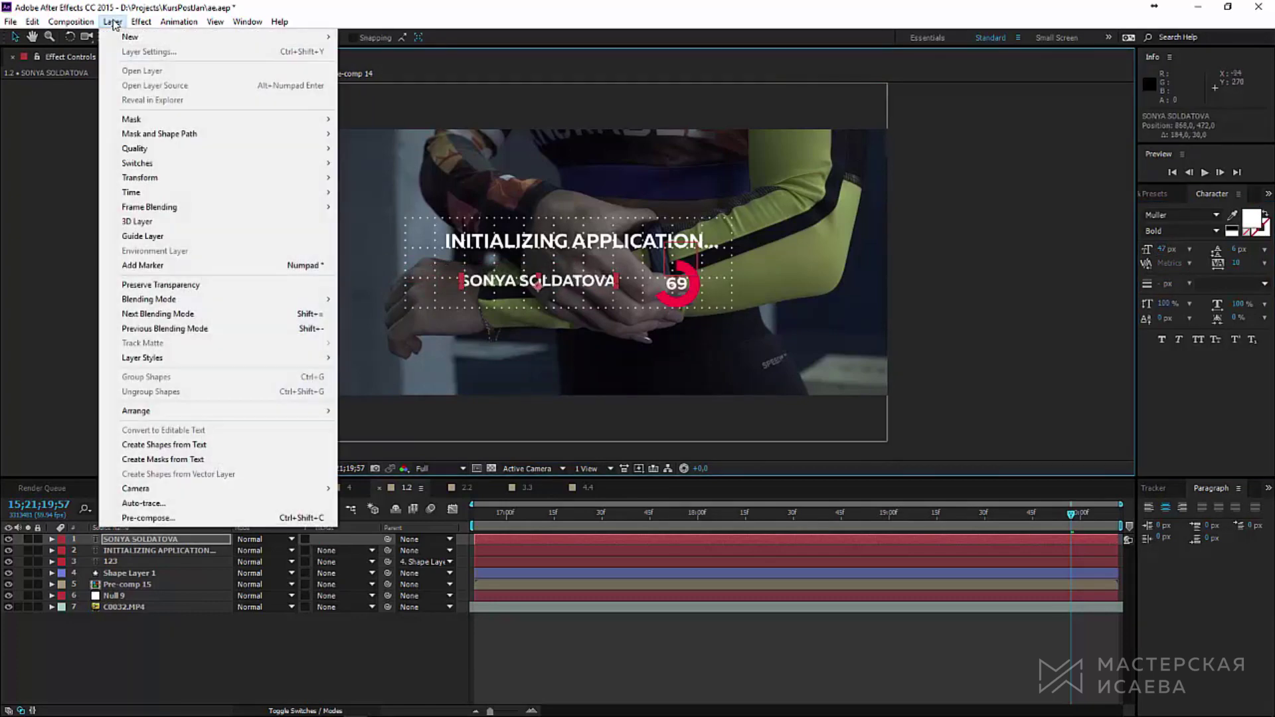
# Step: Create a new solid coloured with the ring's red, sampled by eyedropper
pyautogui.moveTo(265, 37)
pyautogui.click(434, 56)
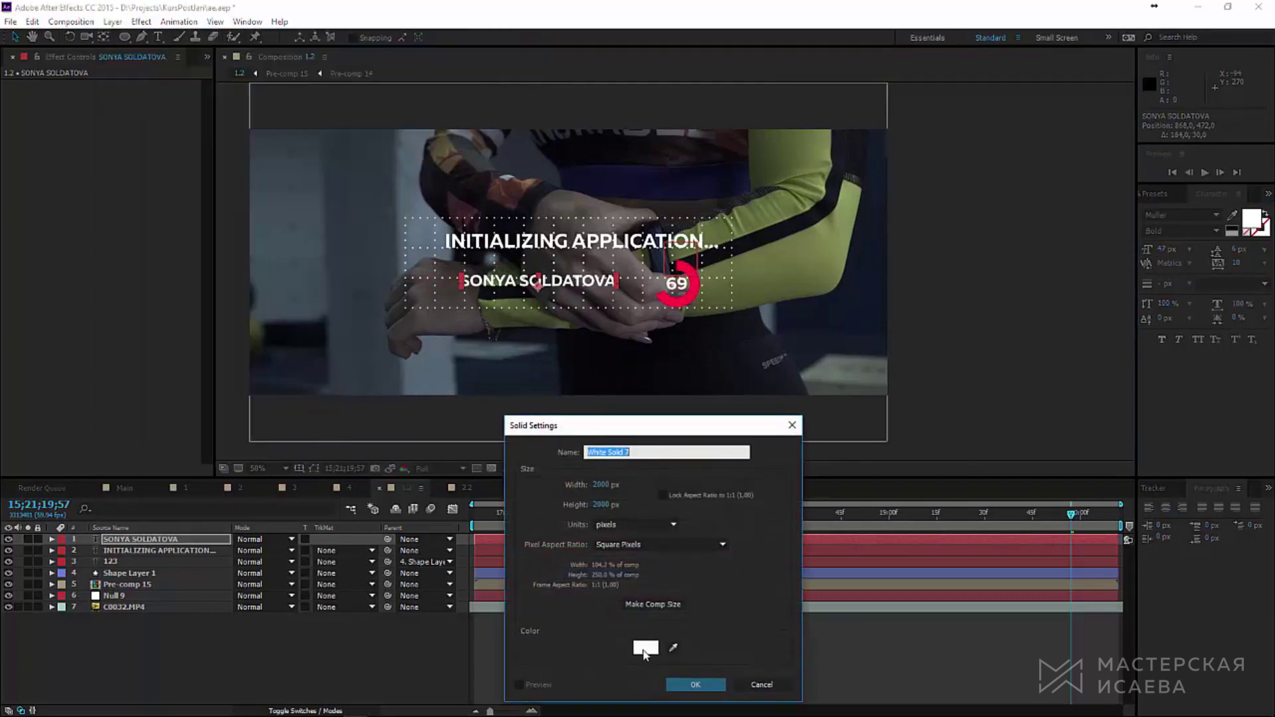
pyautogui.click(673, 647)
pyautogui.click(693, 300)
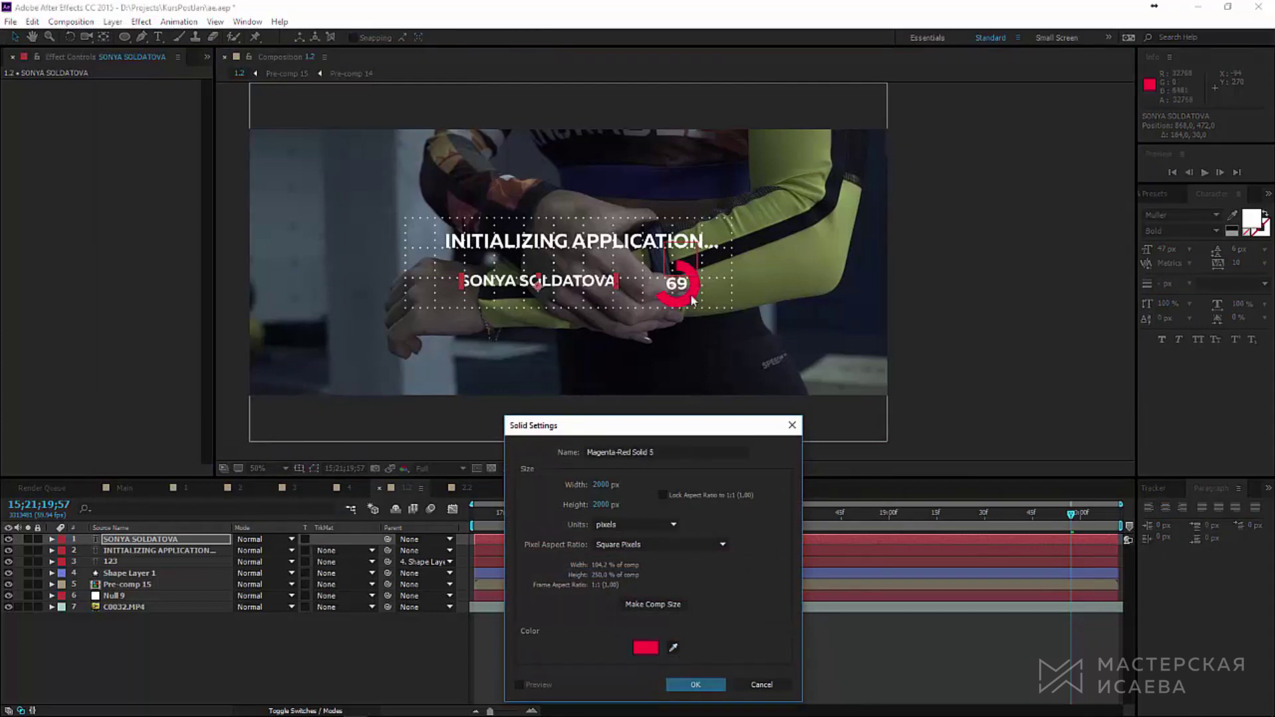
pyautogui.click(695, 685)
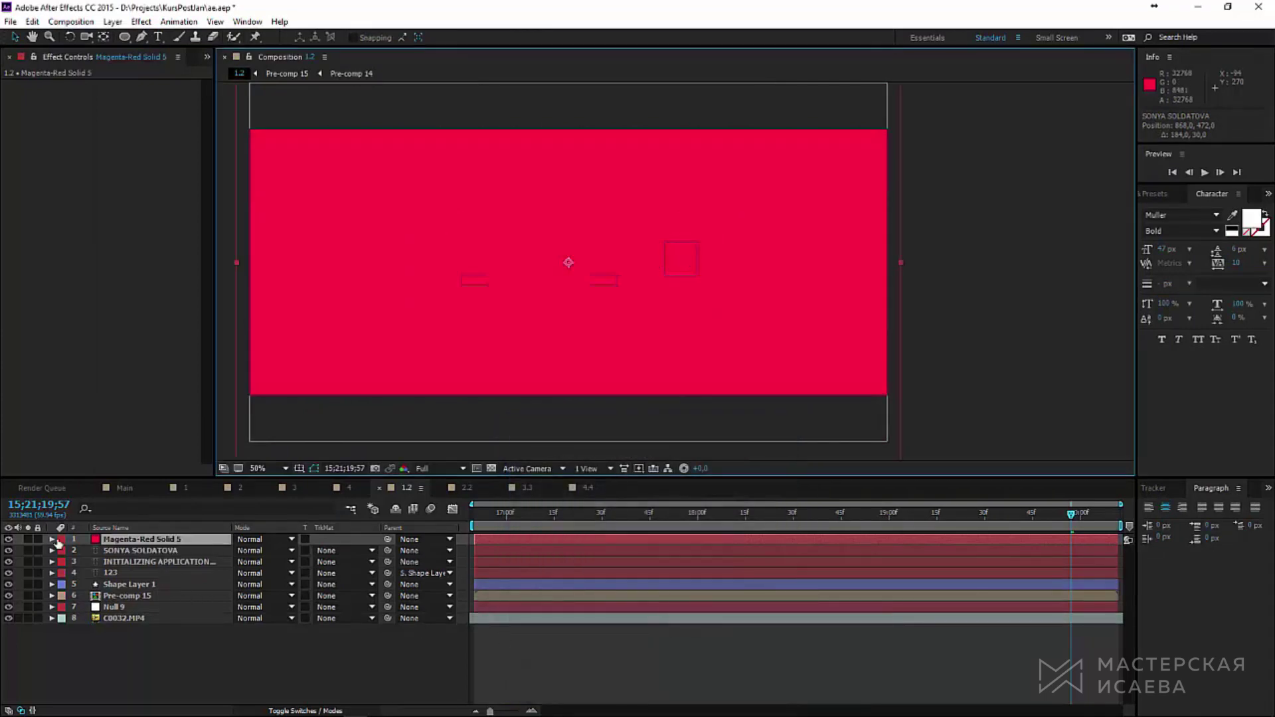
# Step: Place the red solid under the name with Alpha Inverted matte and a rectangle mask around the name
pyautogui.click(8, 540)
pyautogui.hotkey('ctrl', '[')
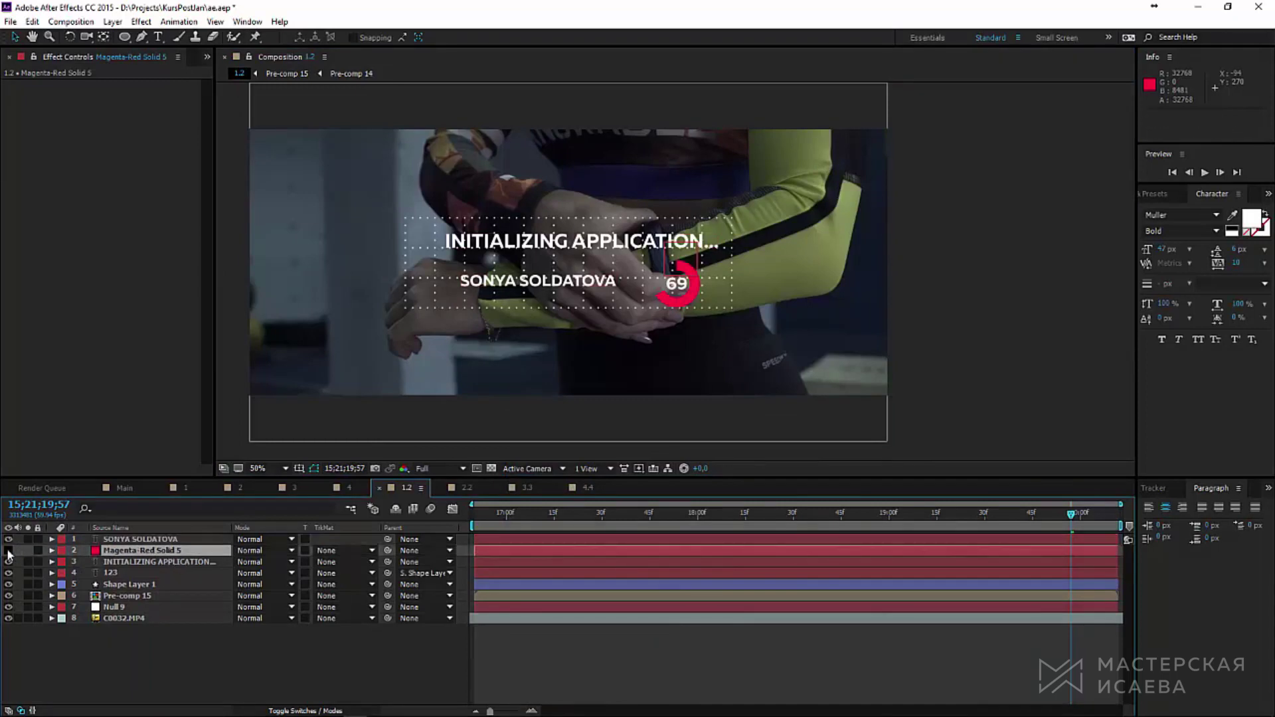
pyautogui.click(8, 551)
pyautogui.click(344, 551)
pyautogui.click(353, 581)
pyautogui.moveTo(125, 37); pyautogui.dragTo(156, 44)
pyautogui.moveTo(447, 267); pyautogui.dragTo(594, 298)
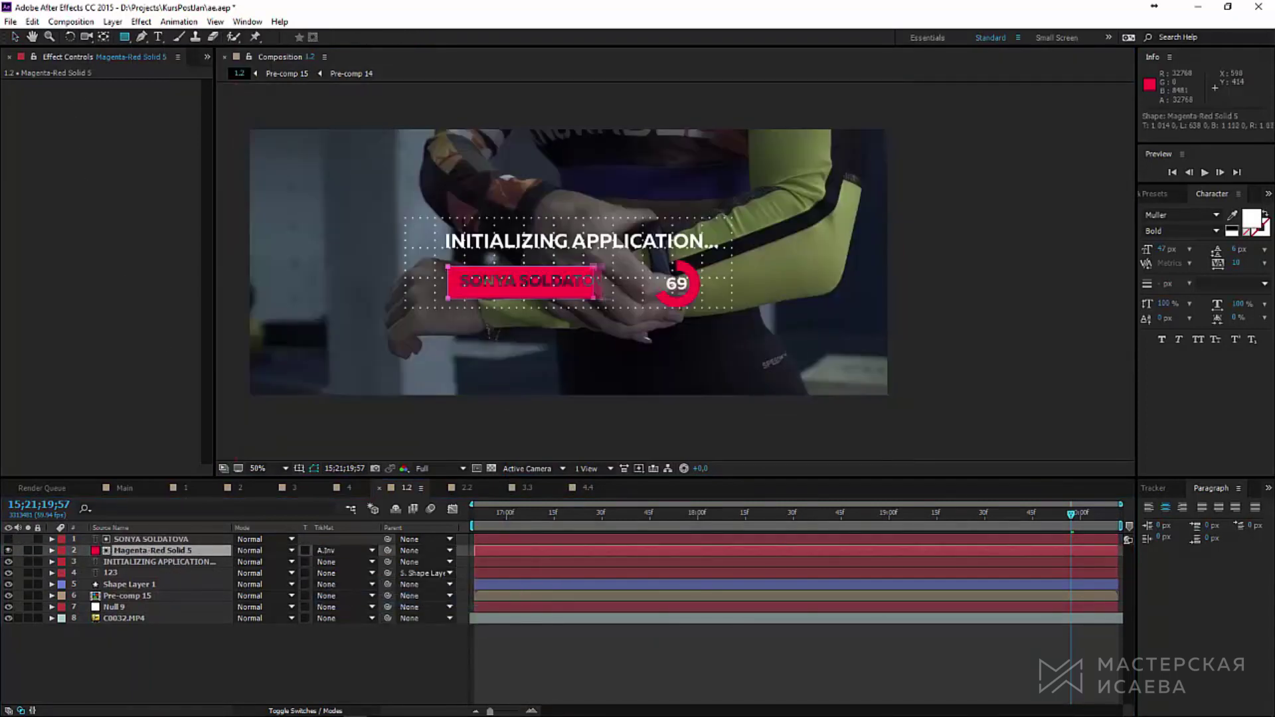
pyautogui.press('v')
pyautogui.scroll(2, 490, 261)
pyautogui.moveTo(699, 335); pyautogui.dragTo(769, 330)
pyautogui.press(',')
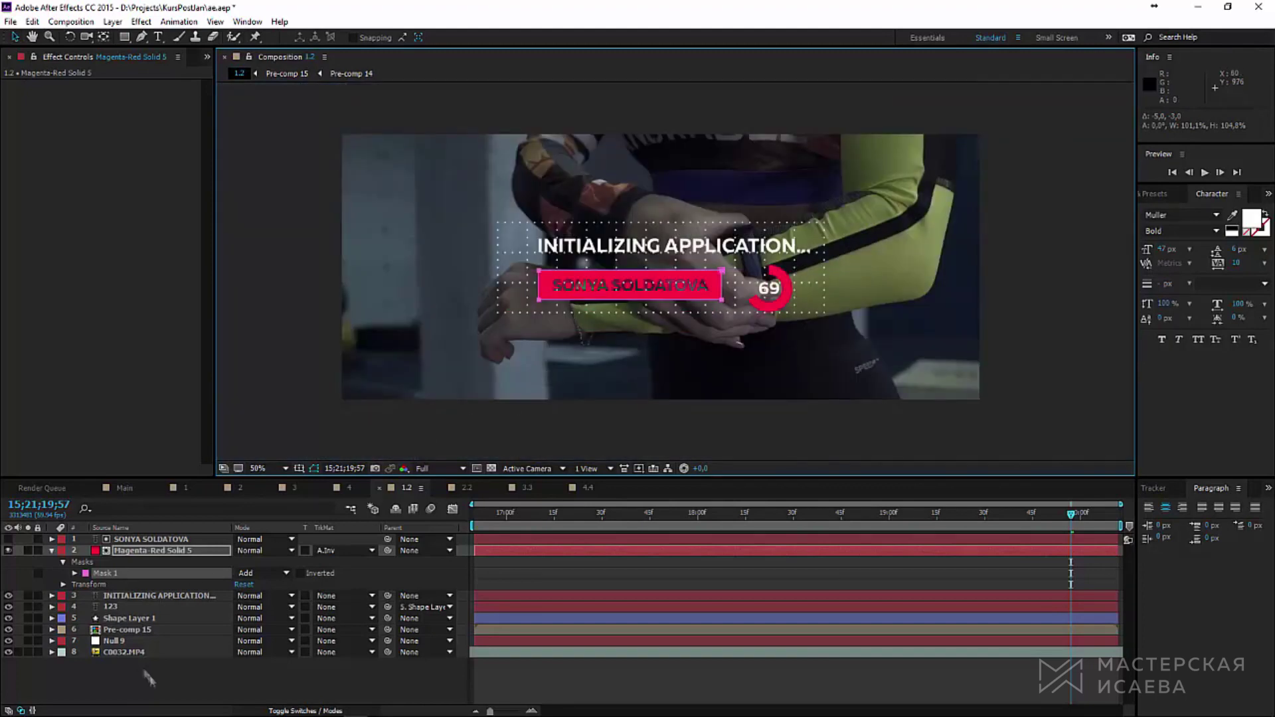
# Step: Keyframe the Mask Path: full bar at 19;52, collapsed to a thin vertical line at 19;35
pyautogui.click(996, 524)
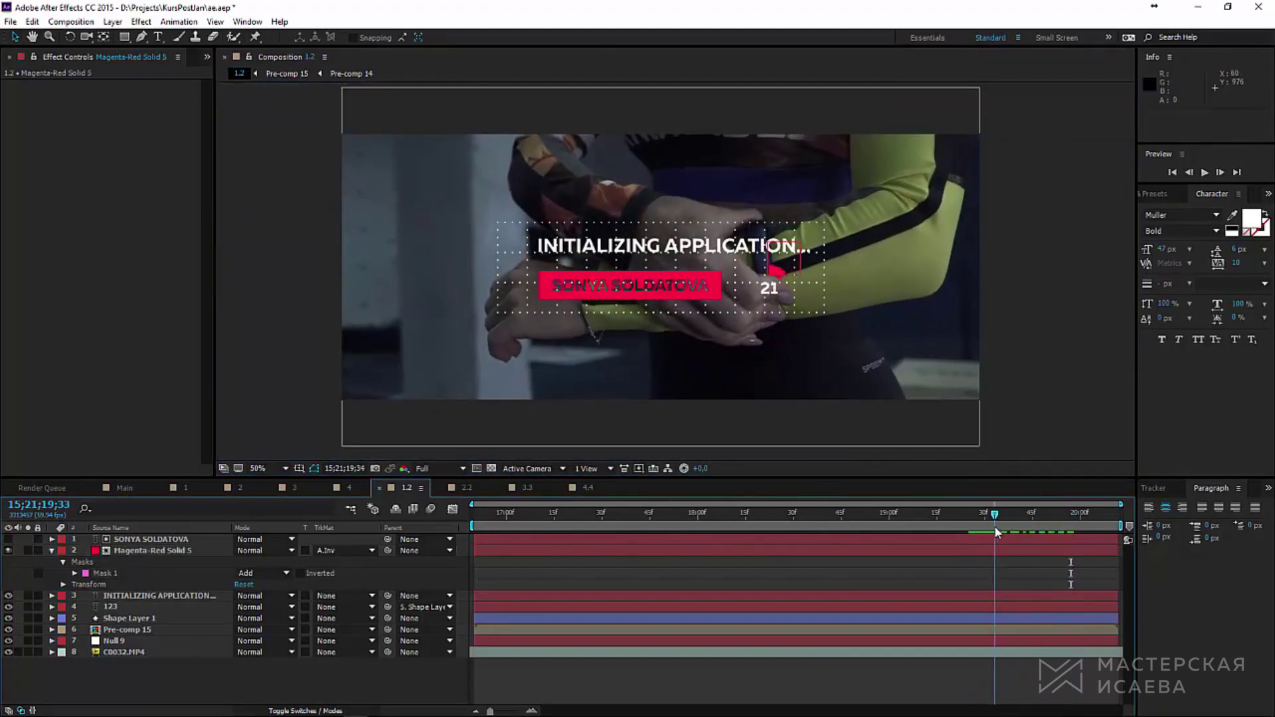
pyautogui.moveTo(995, 528); pyautogui.dragTo(1002, 532)
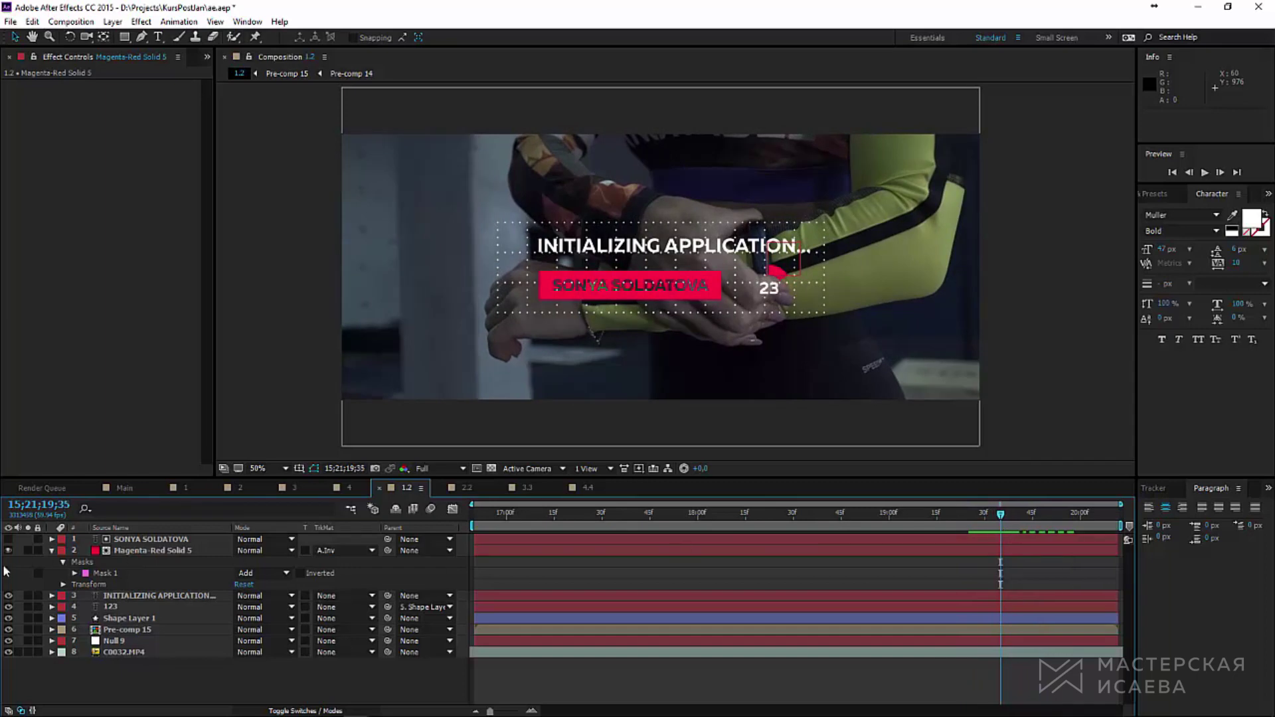
pyautogui.click(75, 574)
pyautogui.click(97, 585)
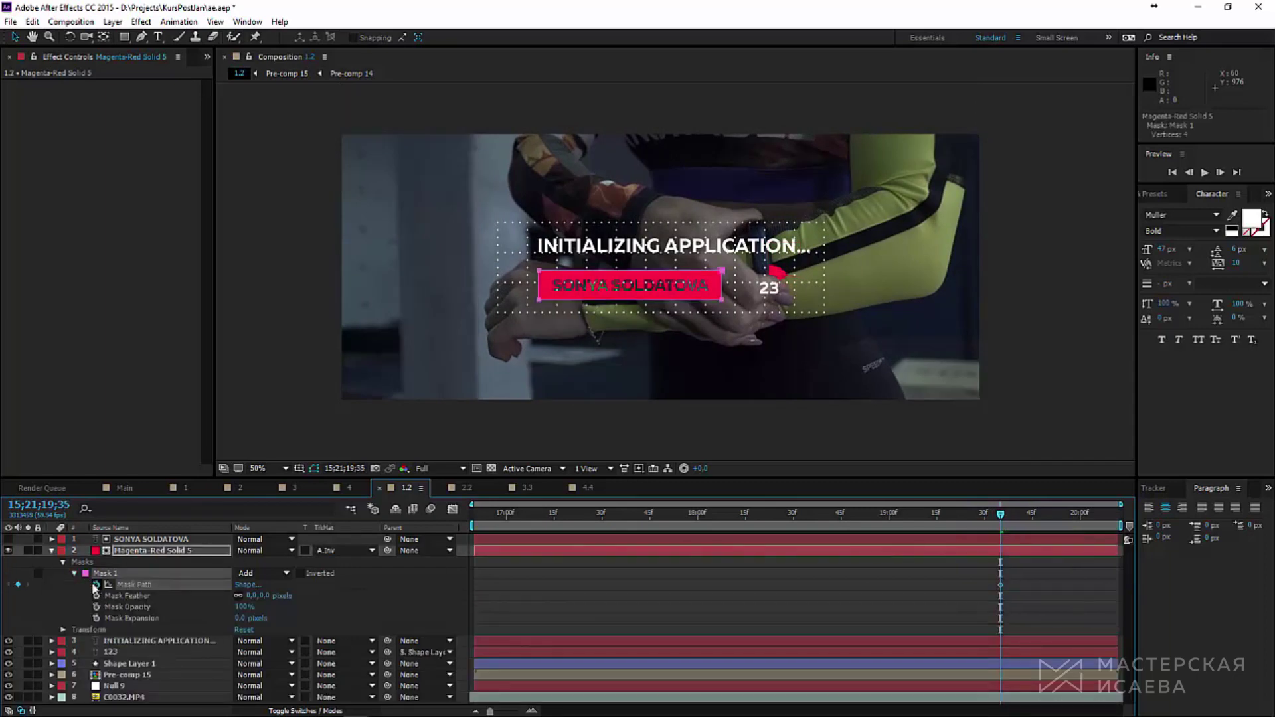
pyautogui.moveTo(1000, 587); pyautogui.dragTo(1059, 590)
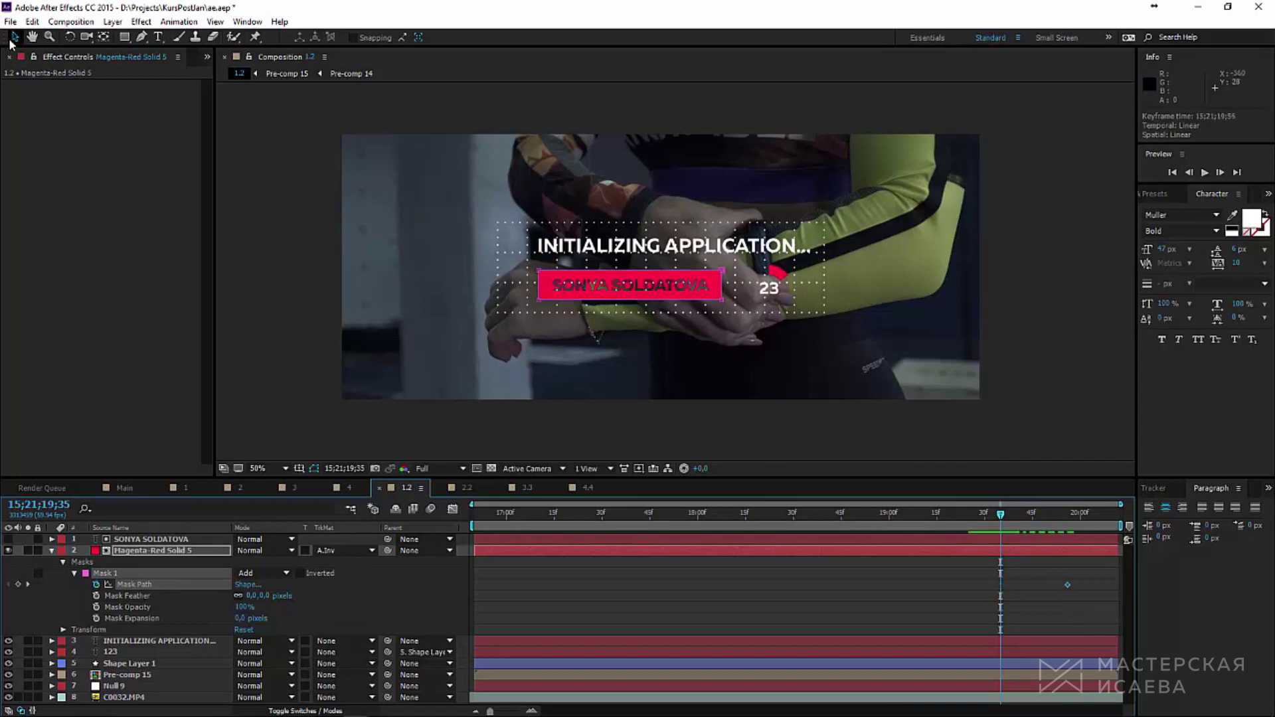
pyautogui.click(539, 300)
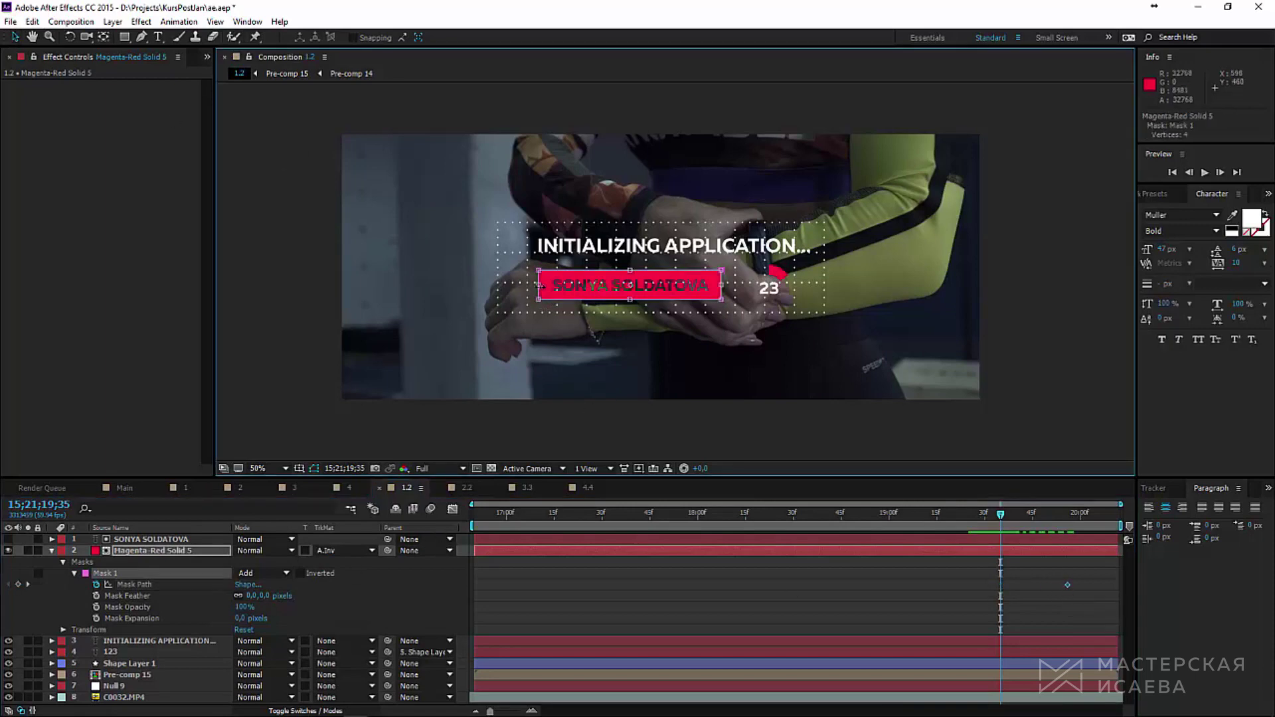
pyautogui.moveTo(567, 286); pyautogui.dragTo(746, 286)
pyautogui.press('.')
pyautogui.press('.')
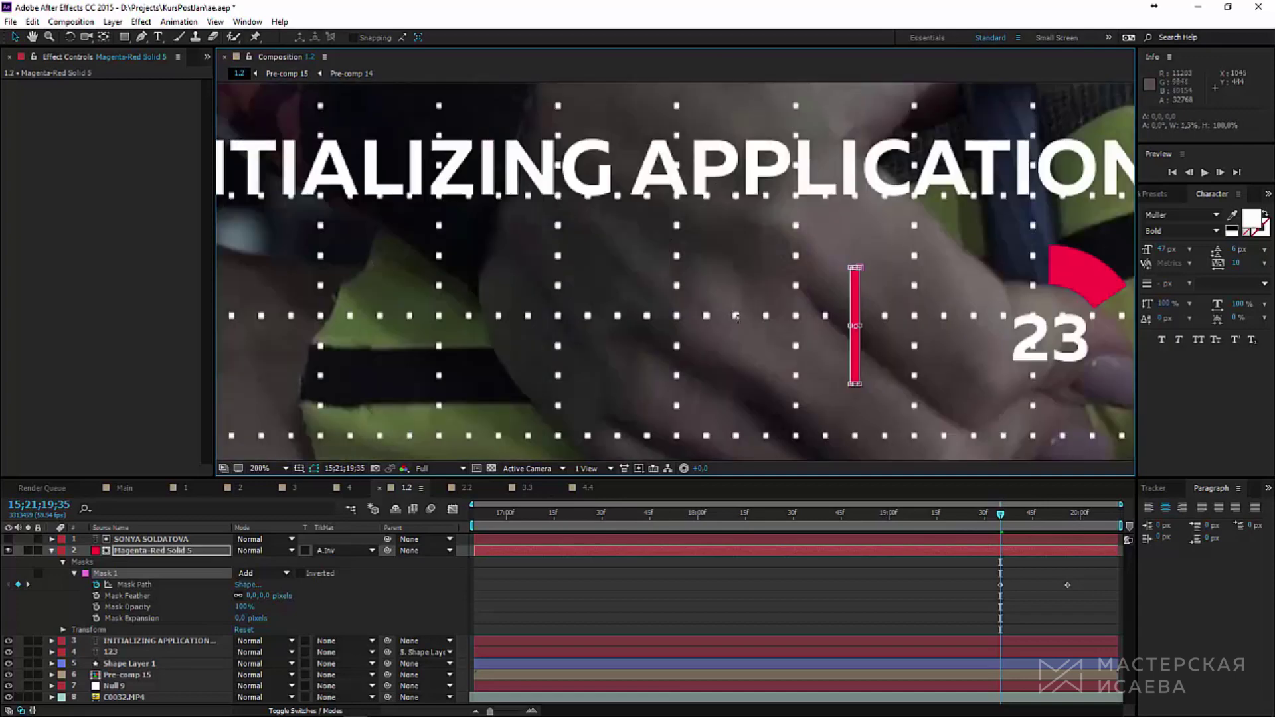
pyautogui.moveTo(852, 326); pyautogui.dragTo(861, 330)
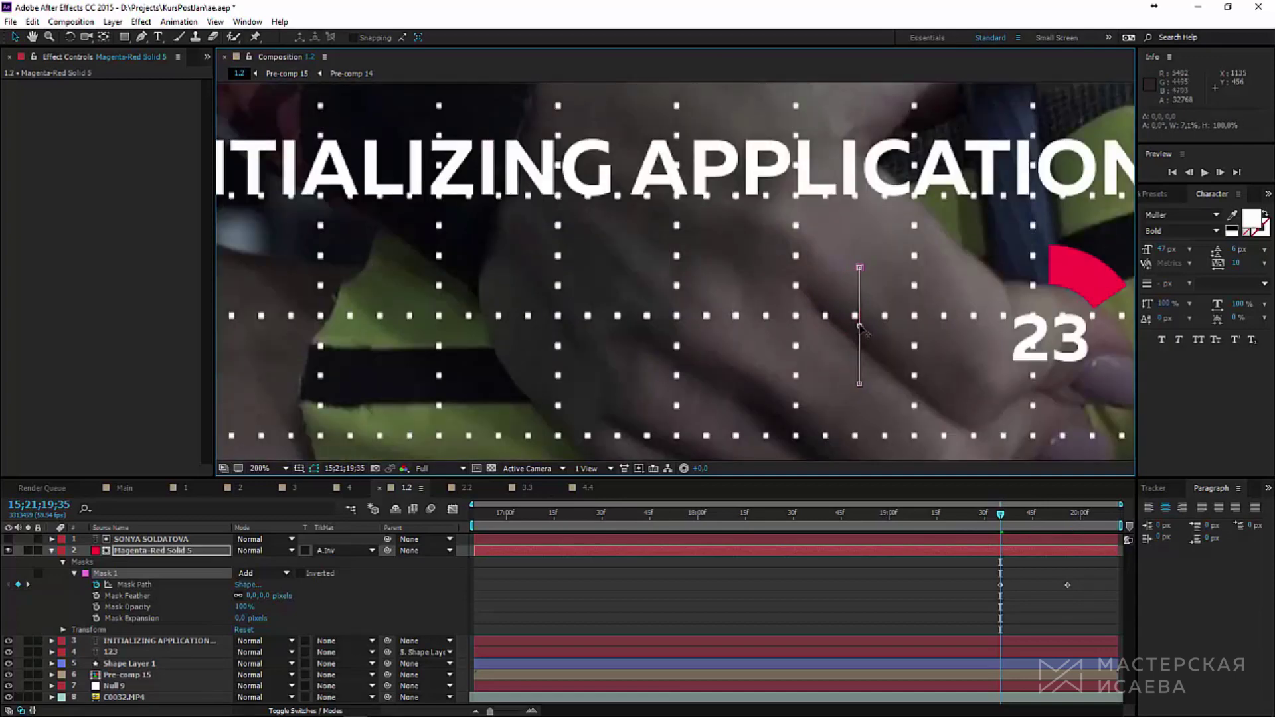
pyautogui.press('.')
pyautogui.press('.')
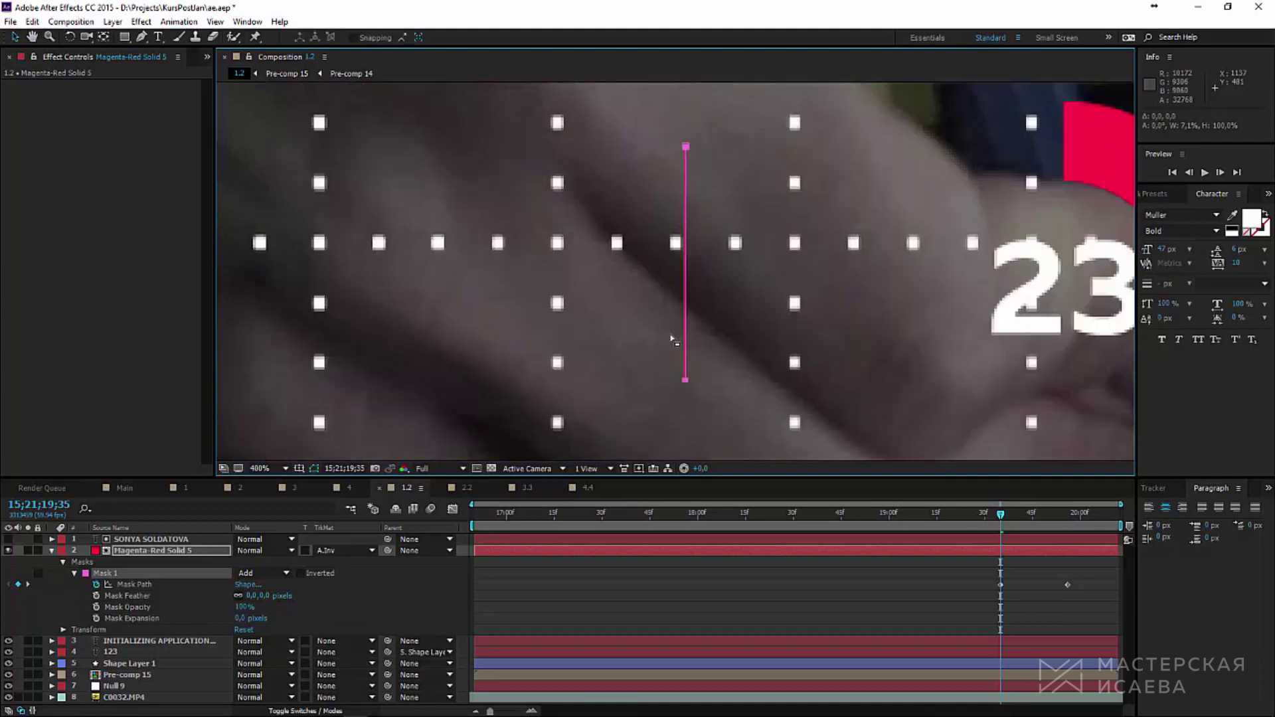
pyautogui.press(',')
pyautogui.press(',')
pyautogui.press(',')
pyautogui.press(',')
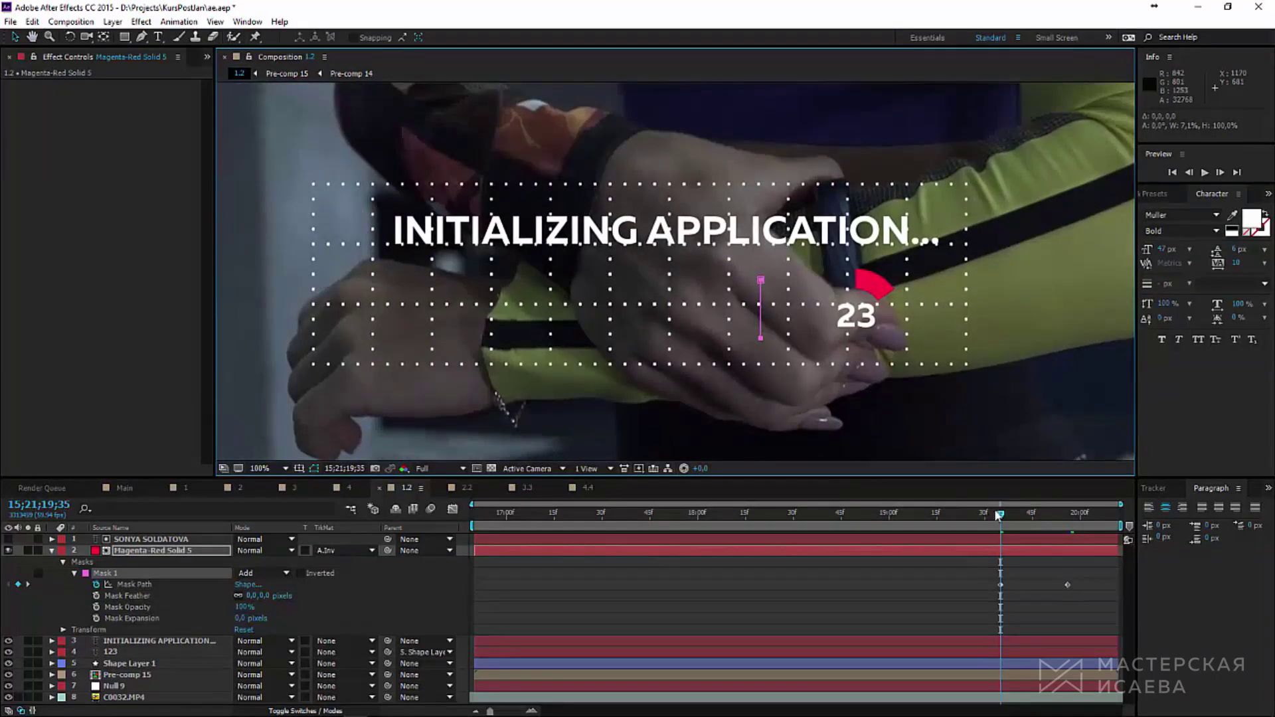
pyautogui.moveTo(1000, 516); pyautogui.dragTo(1048, 516)
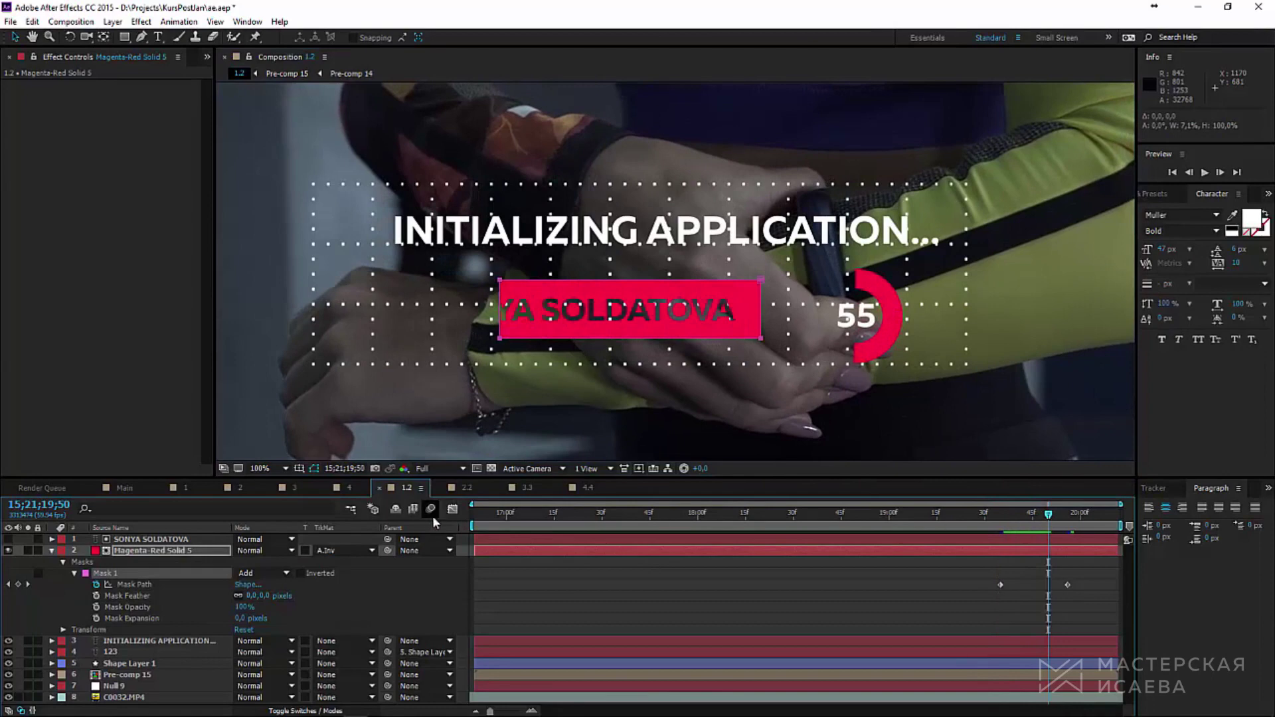
# Step: Apply Easy Ease to both mask keyframes in the Graph Editor and lengthen the final ease
pyautogui.click(143, 585)
pyautogui.click(452, 509)
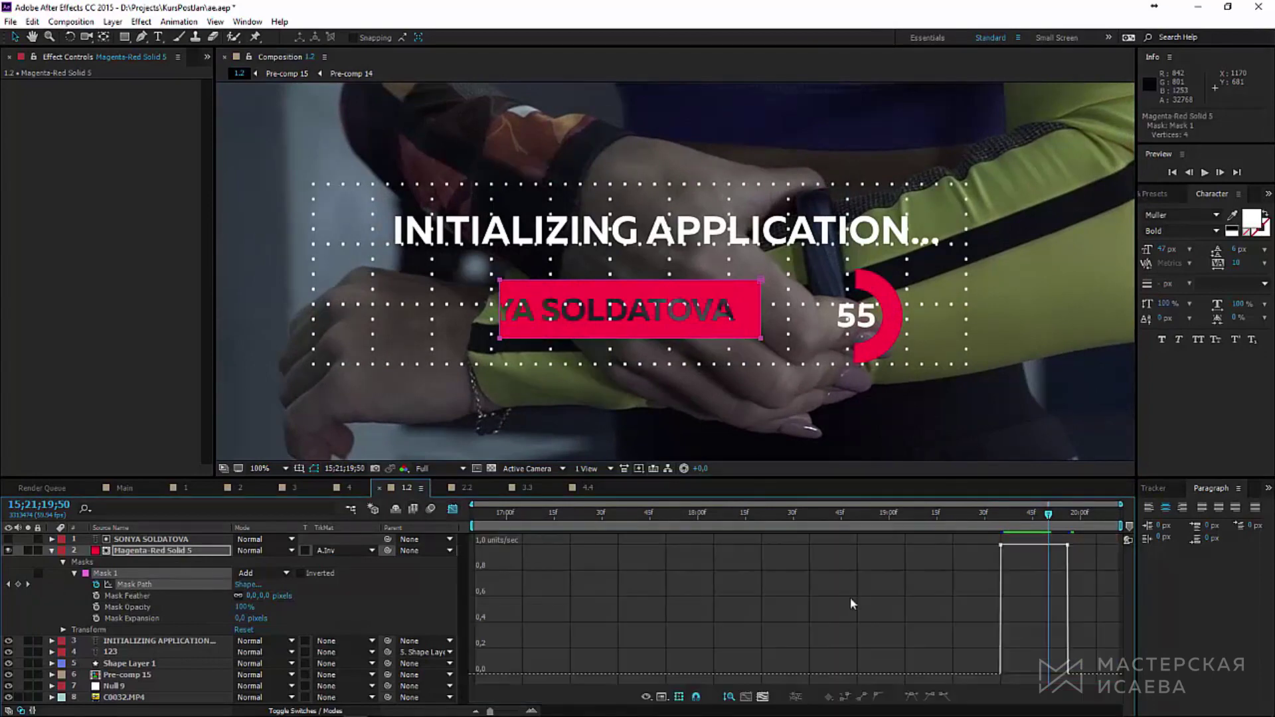
pyautogui.moveTo(1087, 574); pyautogui.dragTo(1053, 535)
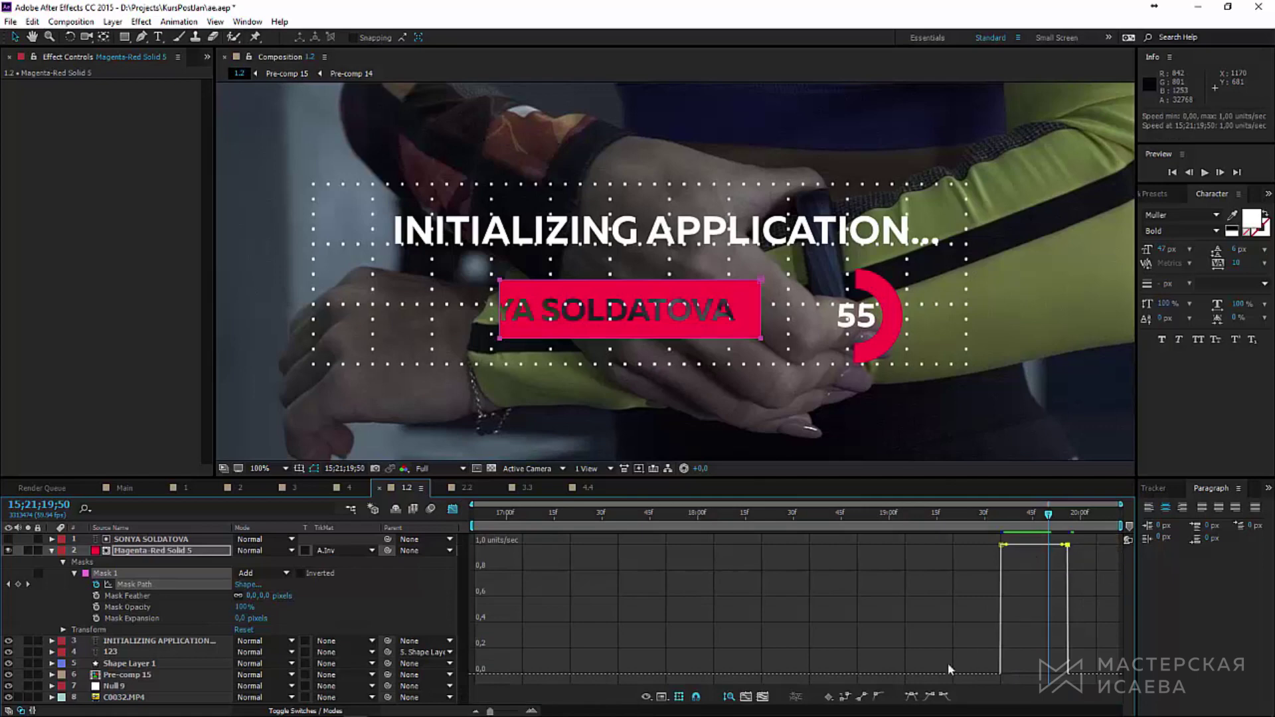
pyautogui.click(930, 696)
pyautogui.moveTo(1057, 674); pyautogui.dragTo(1000, 677)
pyautogui.moveTo(1002, 518); pyautogui.dragTo(1029, 518)
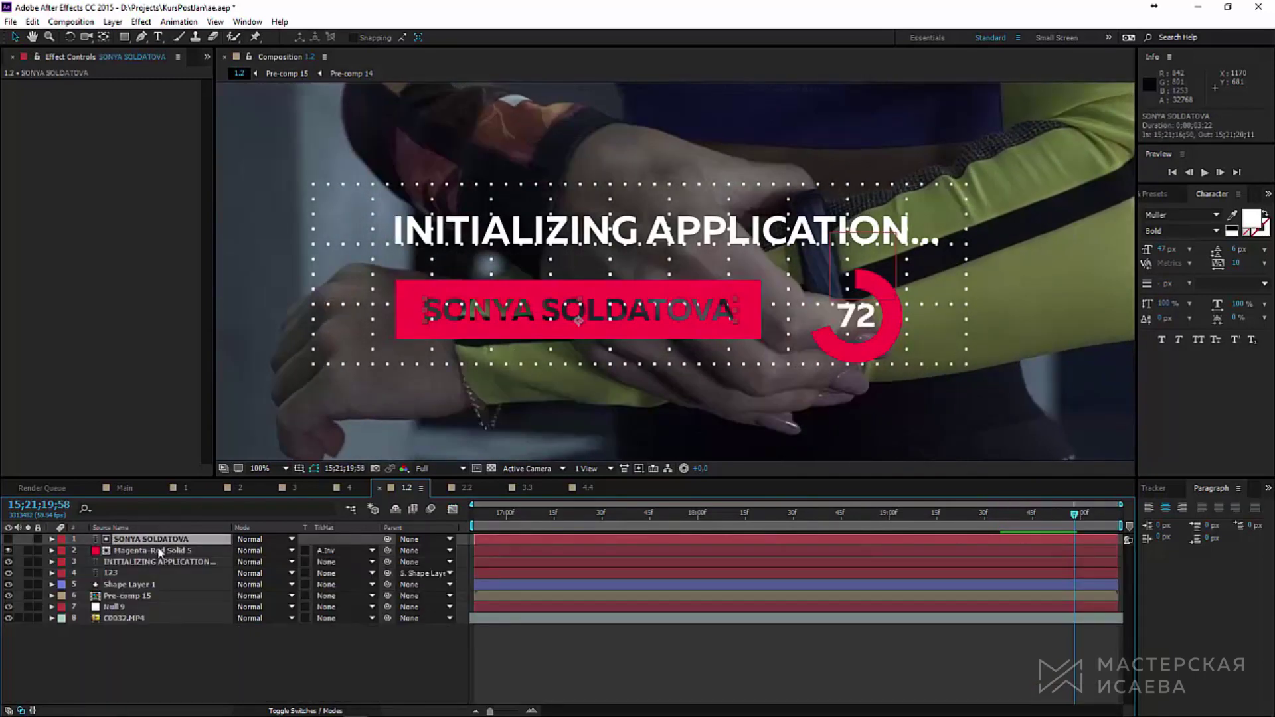
pyautogui.keyDown('shift'); pyautogui.click(159, 553); pyautogui.keyUp('shift')
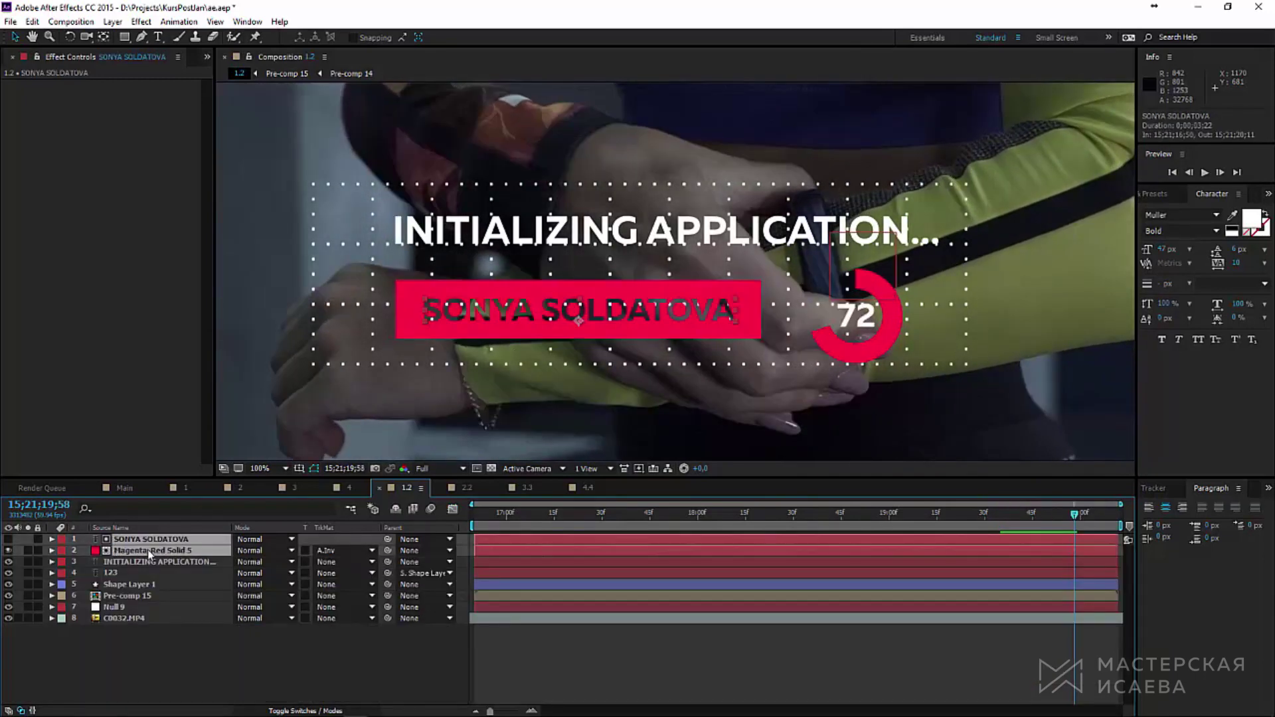
# Step: Duplicate the name text and red bar, and expand layer 2's Mask 1 properties
pyautogui.hotkey('ctrl', 'd')
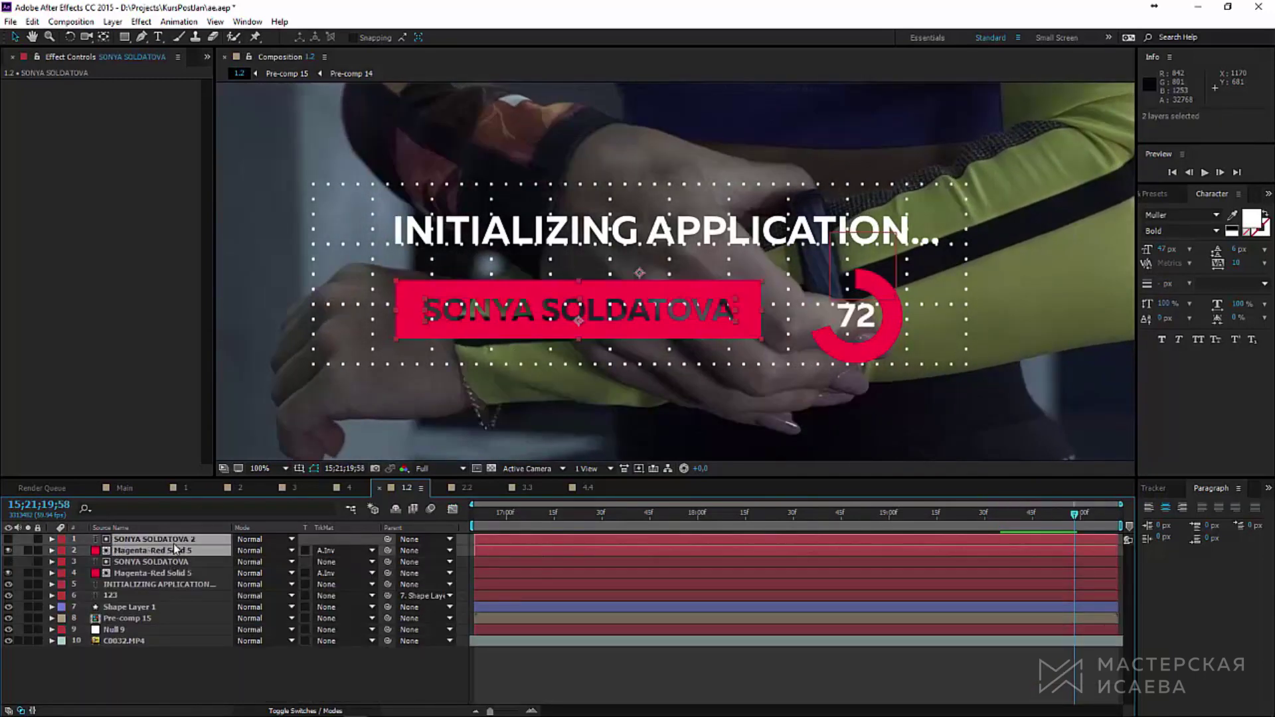
pyautogui.click(178, 696)
pyautogui.click(52, 550)
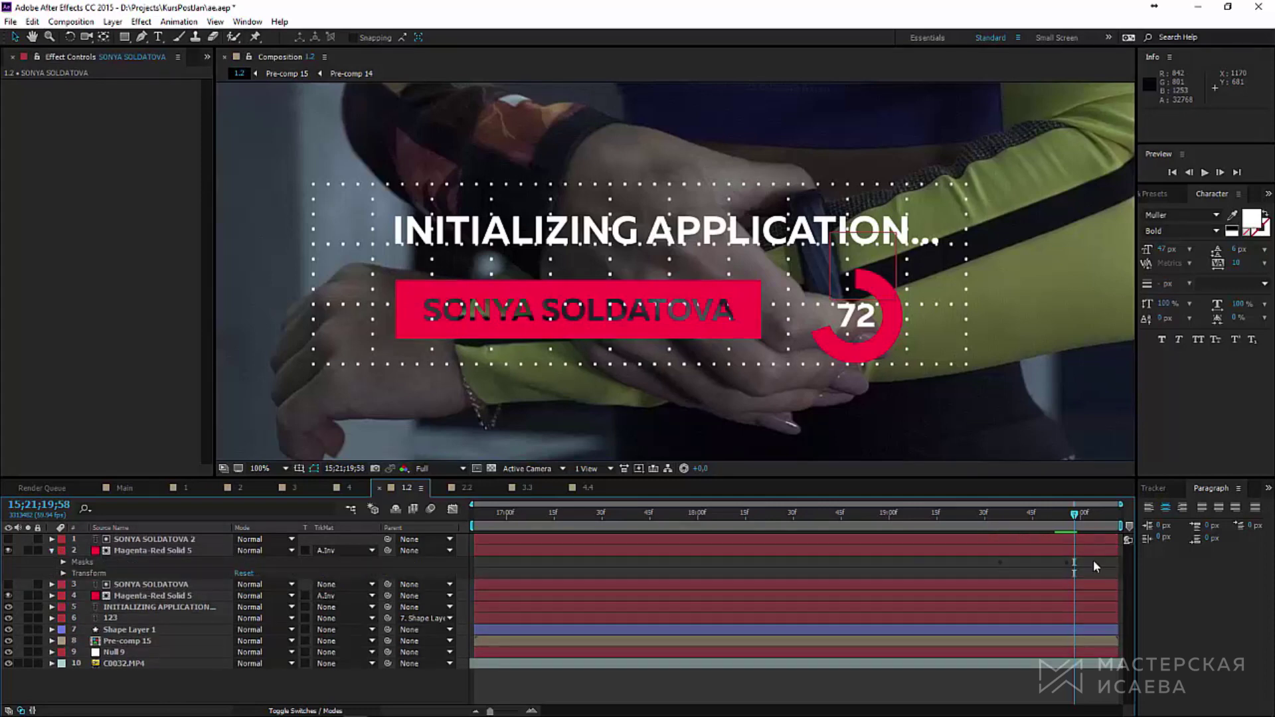
pyautogui.click(64, 562)
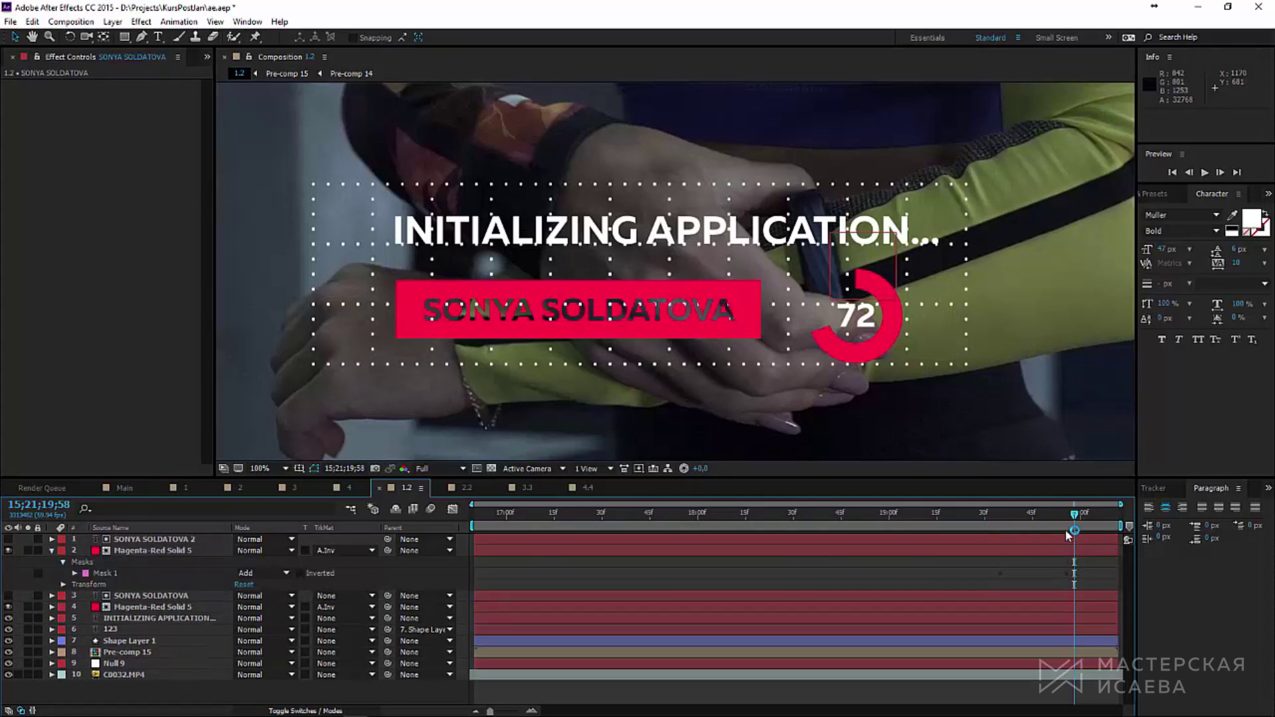
pyautogui.click(75, 573)
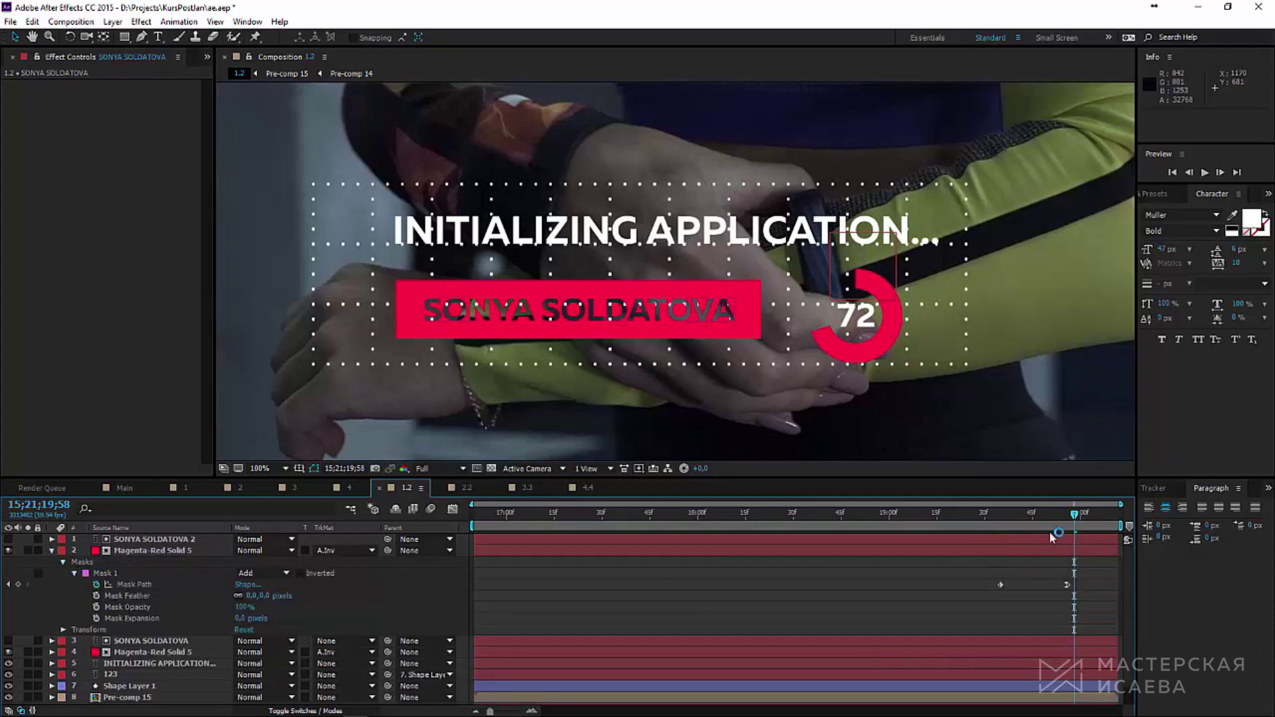
# Step: Narrow the duplicate solid's mask to a thin right-hand strip and shift its Mask Path keyframes later
pyautogui.moveTo(1074, 521); pyautogui.dragTo(1067, 522)
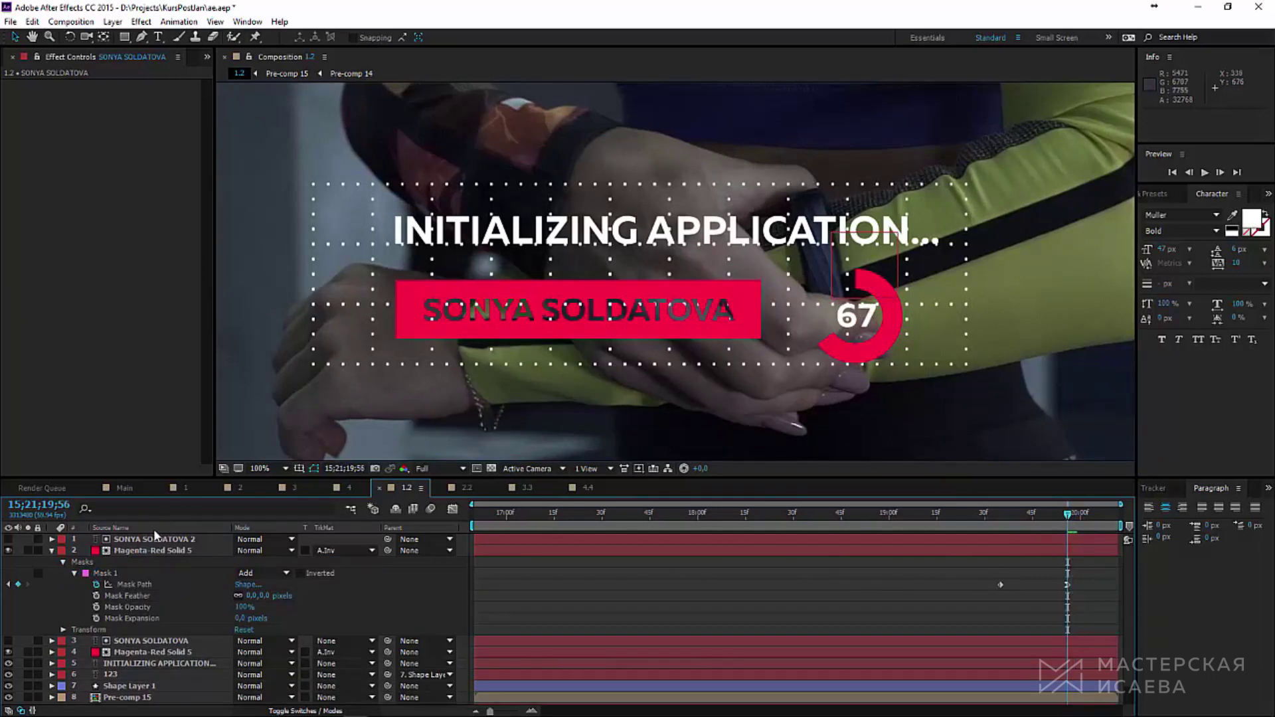
pyautogui.click(153, 551)
pyautogui.click(397, 328)
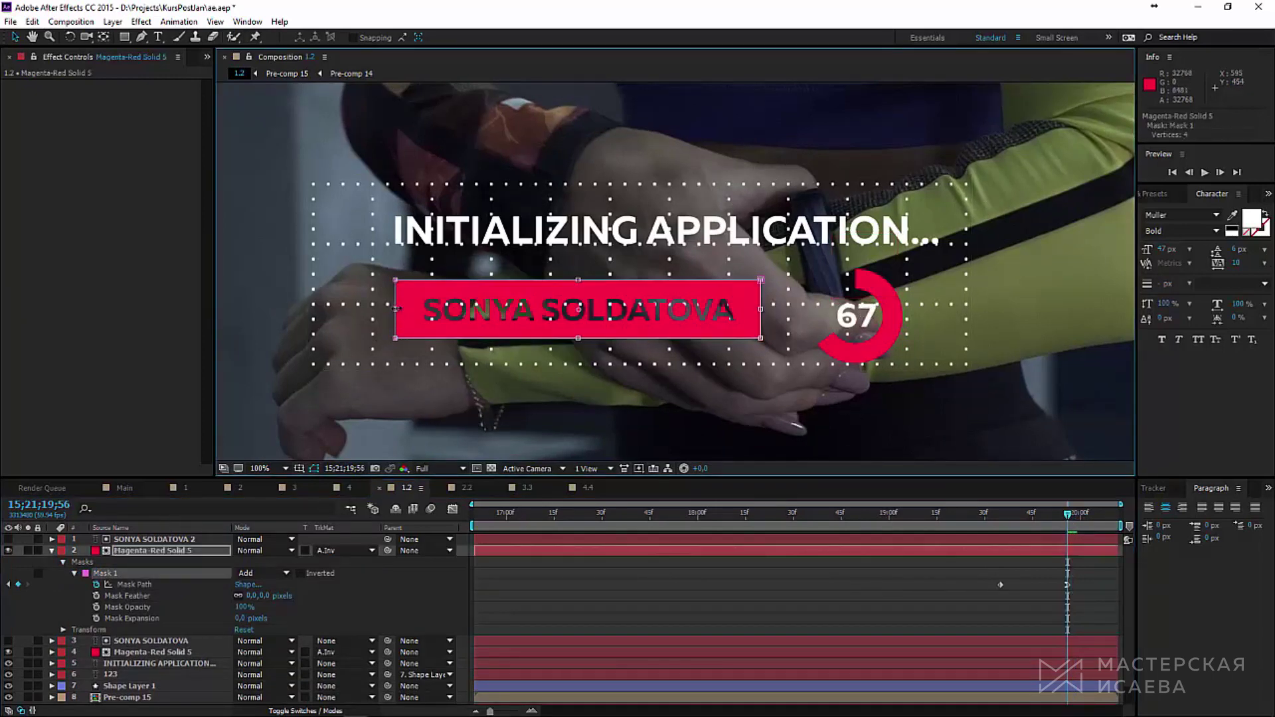
pyautogui.moveTo(397, 309); pyautogui.dragTo(715, 309)
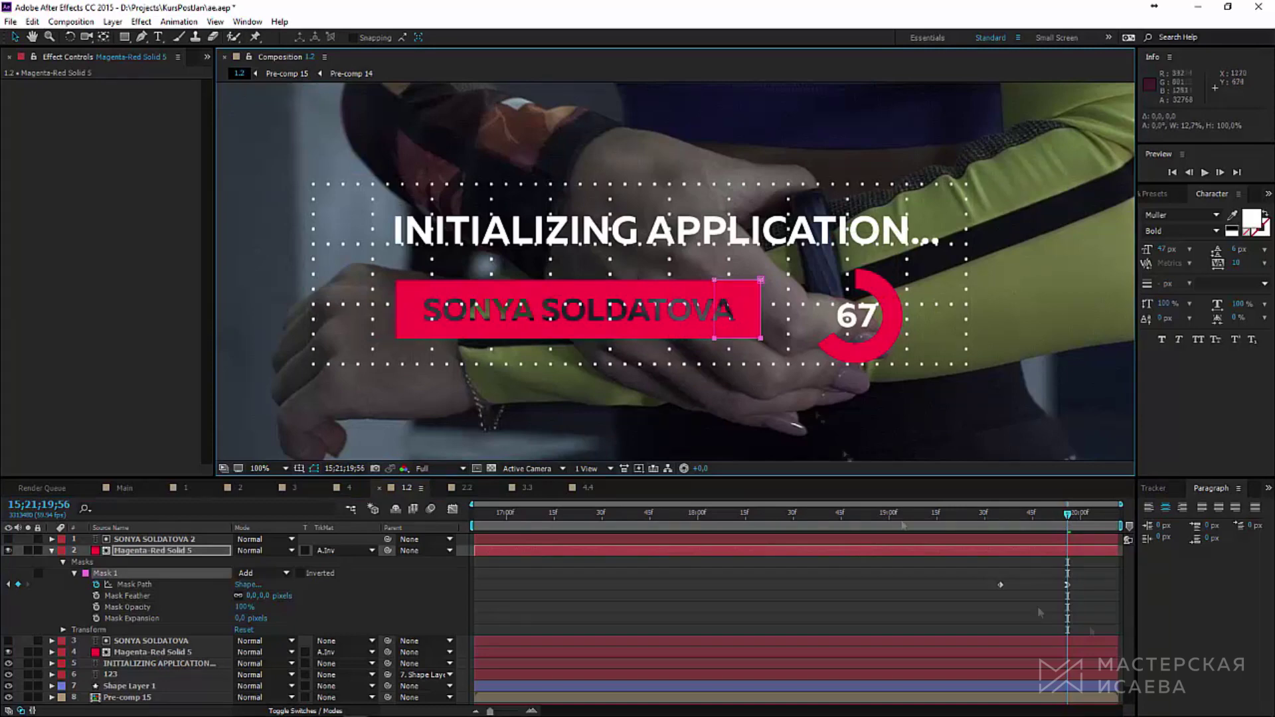
pyautogui.moveTo(982, 570); pyautogui.dragTo(1076, 585)
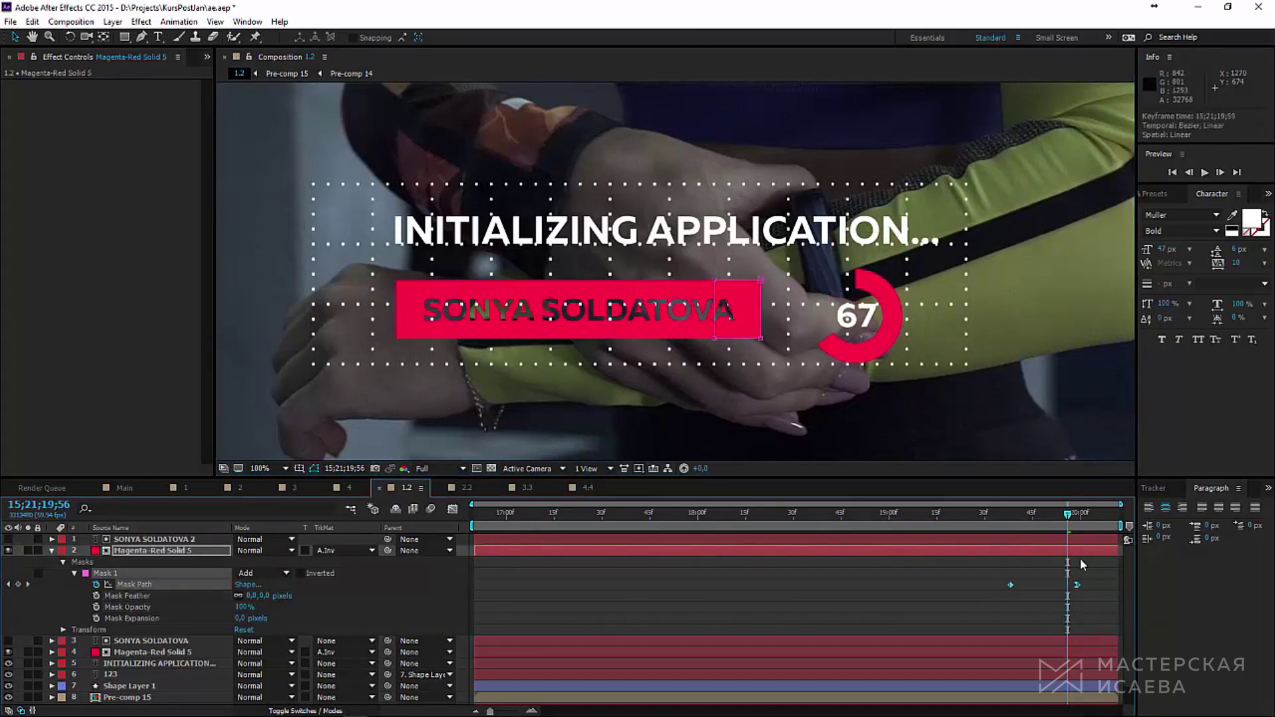
pyautogui.click(1076, 551)
pyautogui.click(1156, 193)
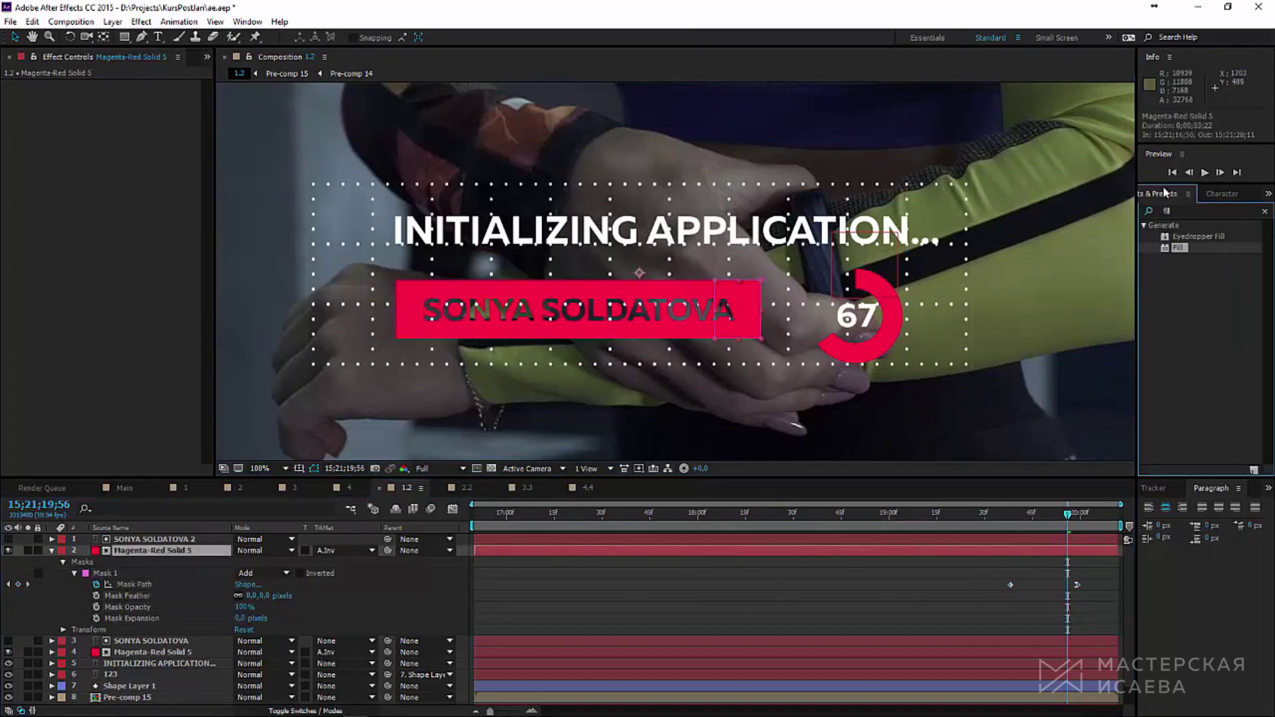
# Step: Apply a Fill effect coloured #FFFFFF to the strip and preview the animation
pyautogui.doubleClick(1178, 248)
pyautogui.click(124, 118)
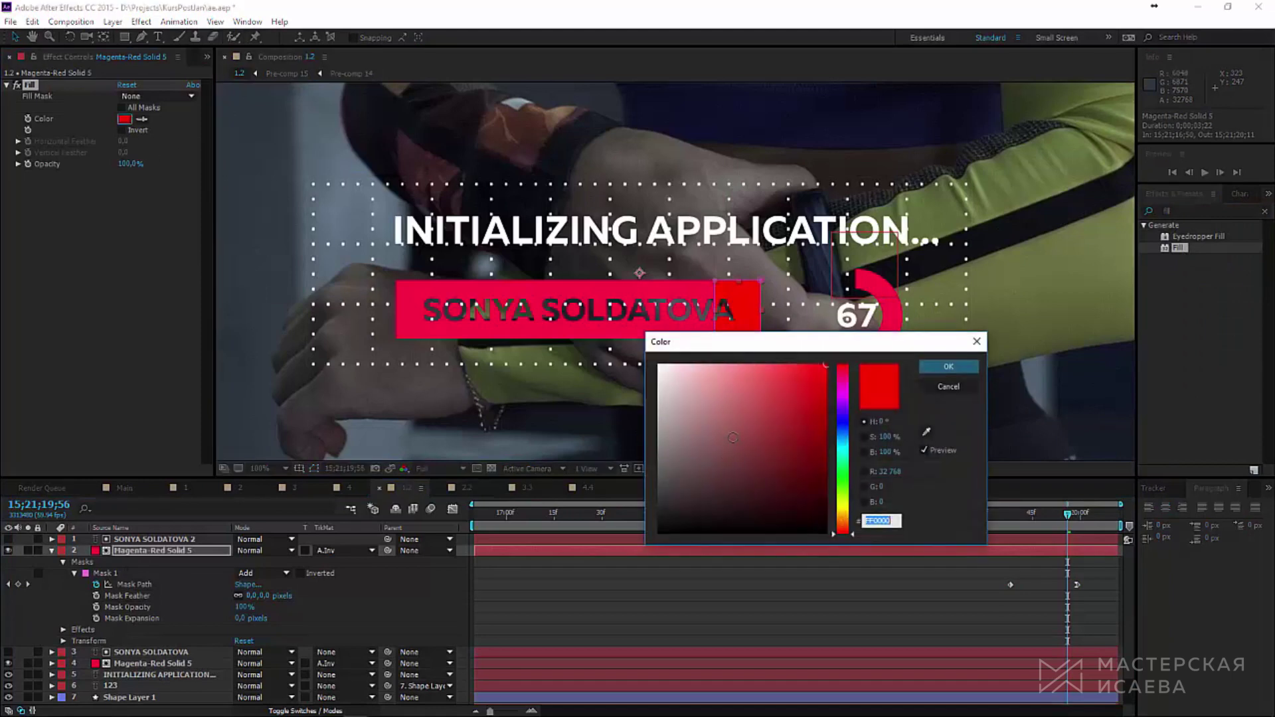
pyautogui.write('ffffff')
pyautogui.press('Return')
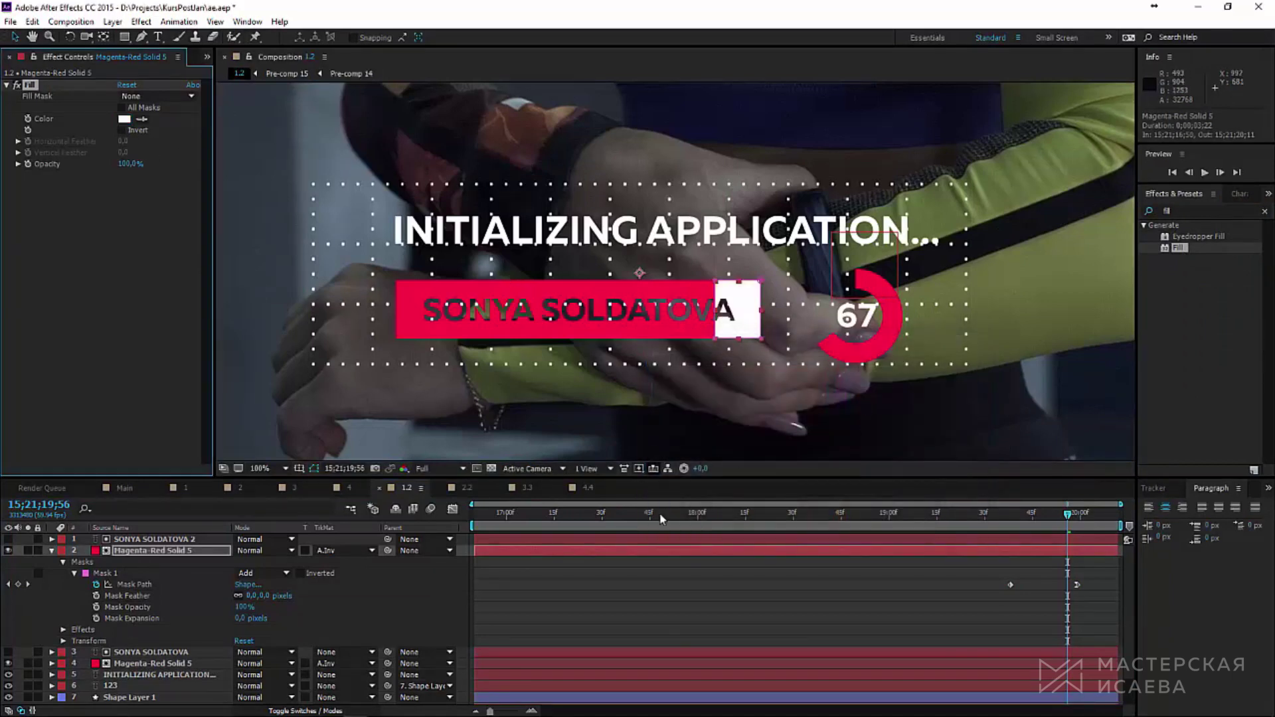
pyautogui.click(1205, 173)
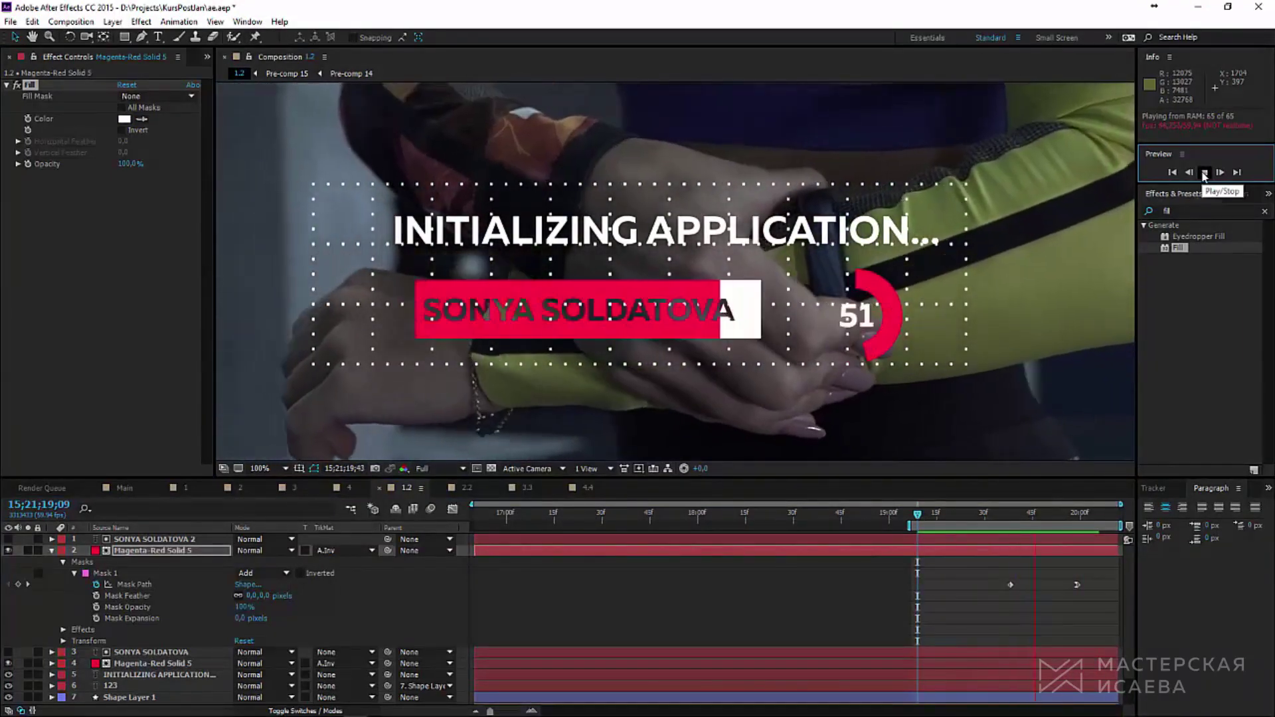
pyautogui.press('space')
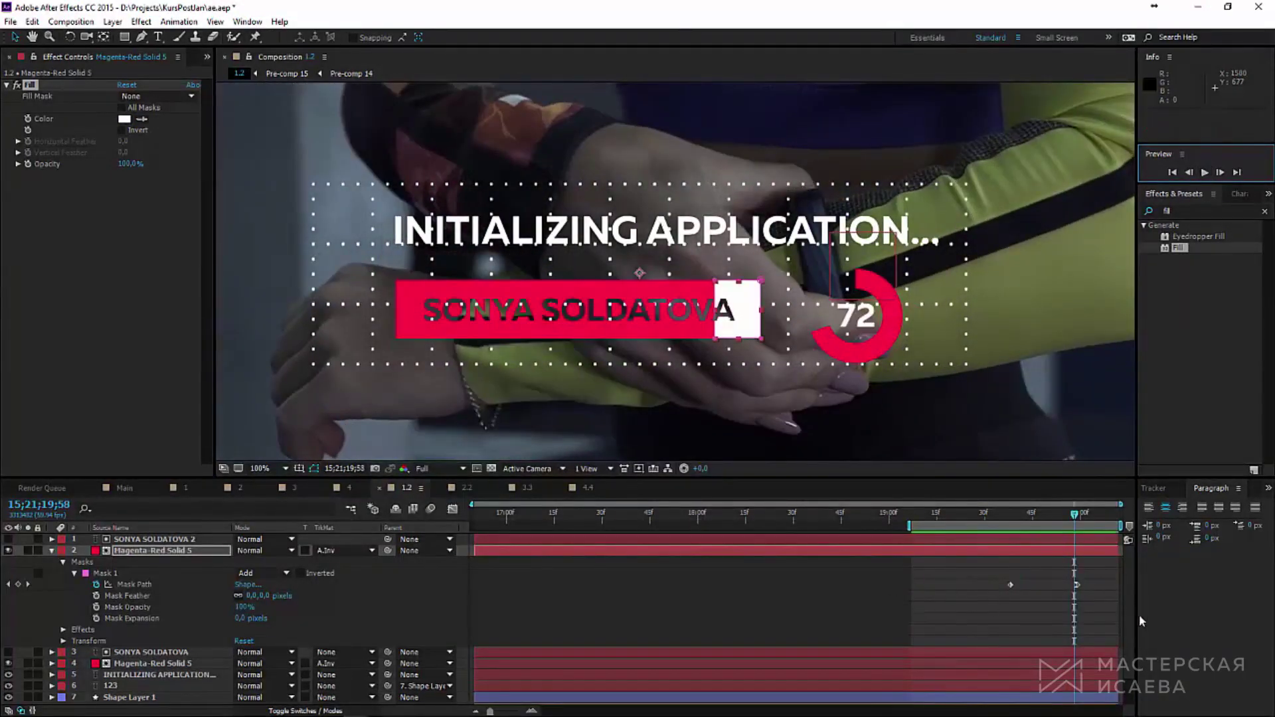
# Step: Trim the four name and bar layers to start at 19;29 and preview the result
pyautogui.moveTo(965, 523)
pyautogui.mouseDown()
pyautogui.moveTo(1021, 529)
pyautogui.moveTo(979, 528)
pyautogui.mouseUp()
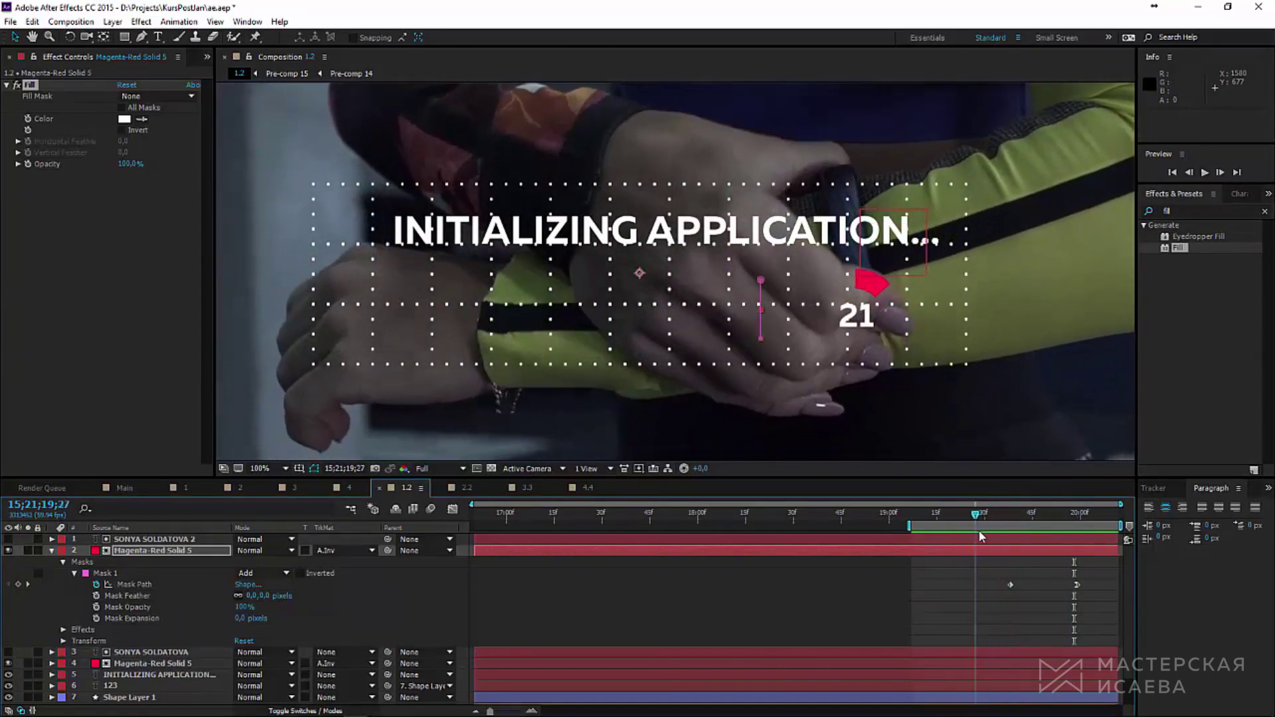
pyautogui.click(53, 663)
pyautogui.scroll(-2, 664, 618)
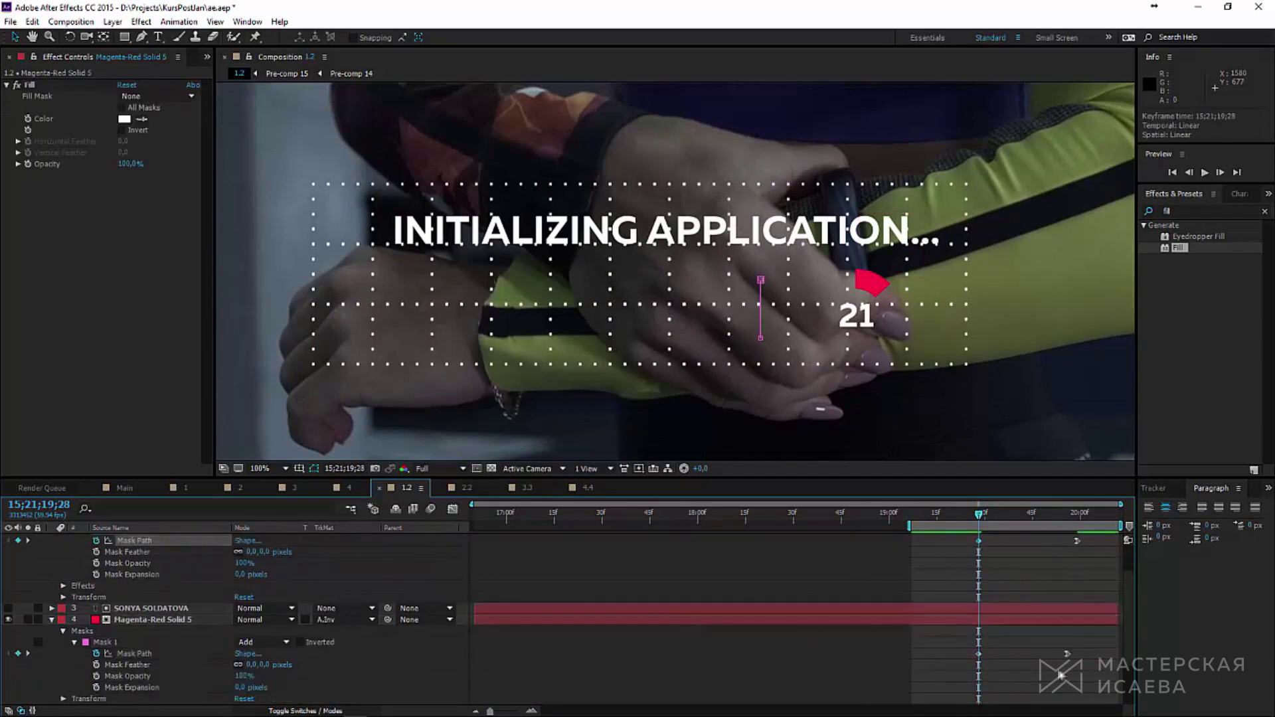
pyautogui.click(152, 620)
pyautogui.scroll(2, 145, 556)
pyautogui.click(149, 541)
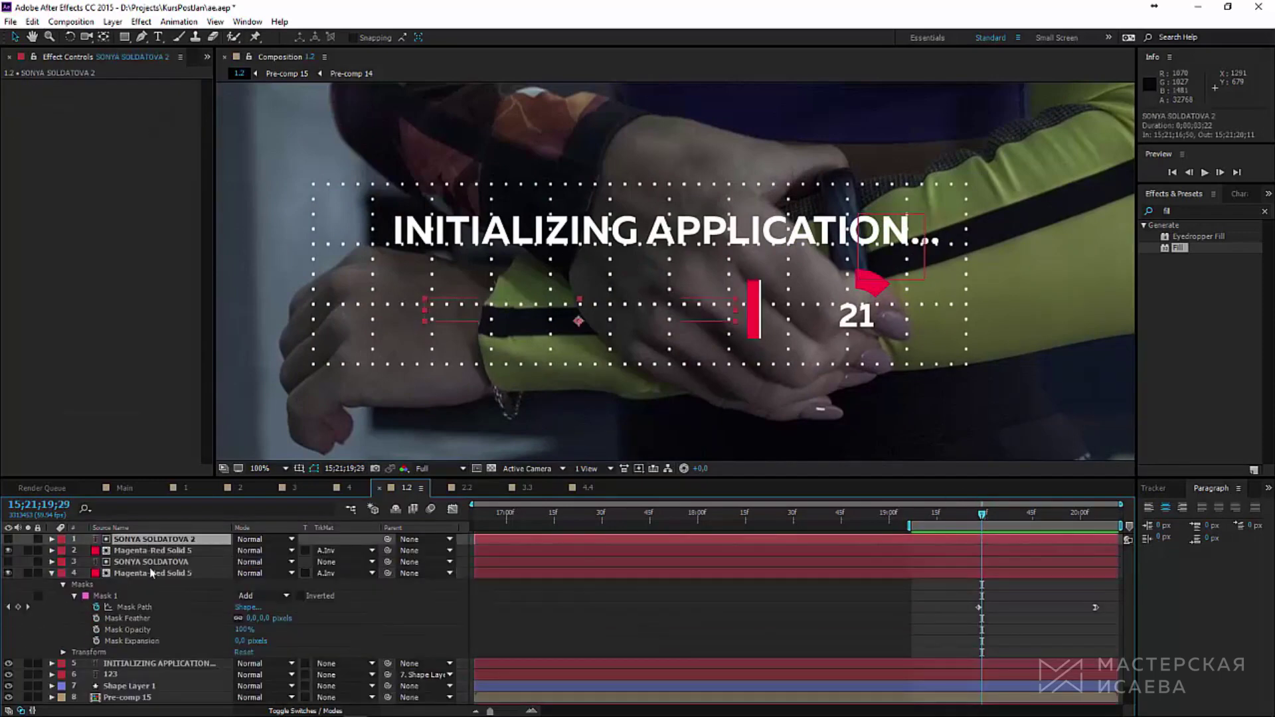
pyautogui.keyDown('shift'); pyautogui.click(150, 562); pyautogui.keyUp('shift')
pyautogui.keyDown('shift'); pyautogui.click(152, 572); pyautogui.keyUp('shift')
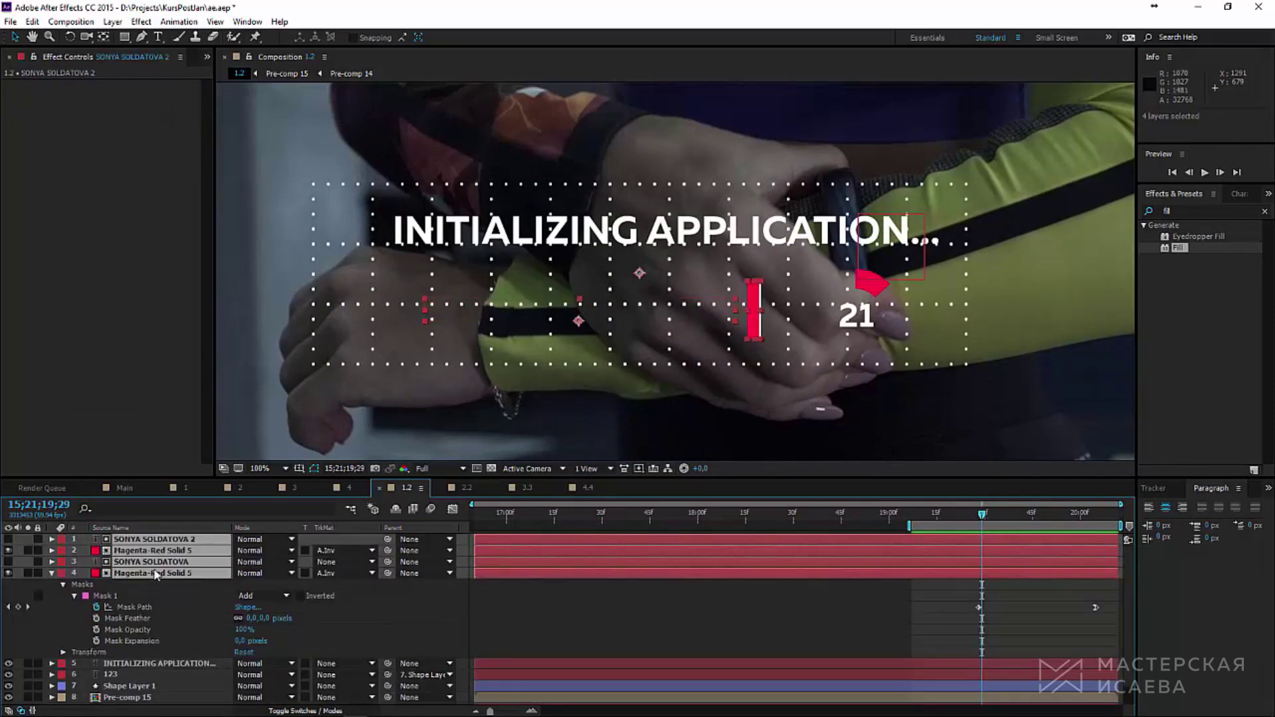
pyautogui.hotkey('alt', '[')
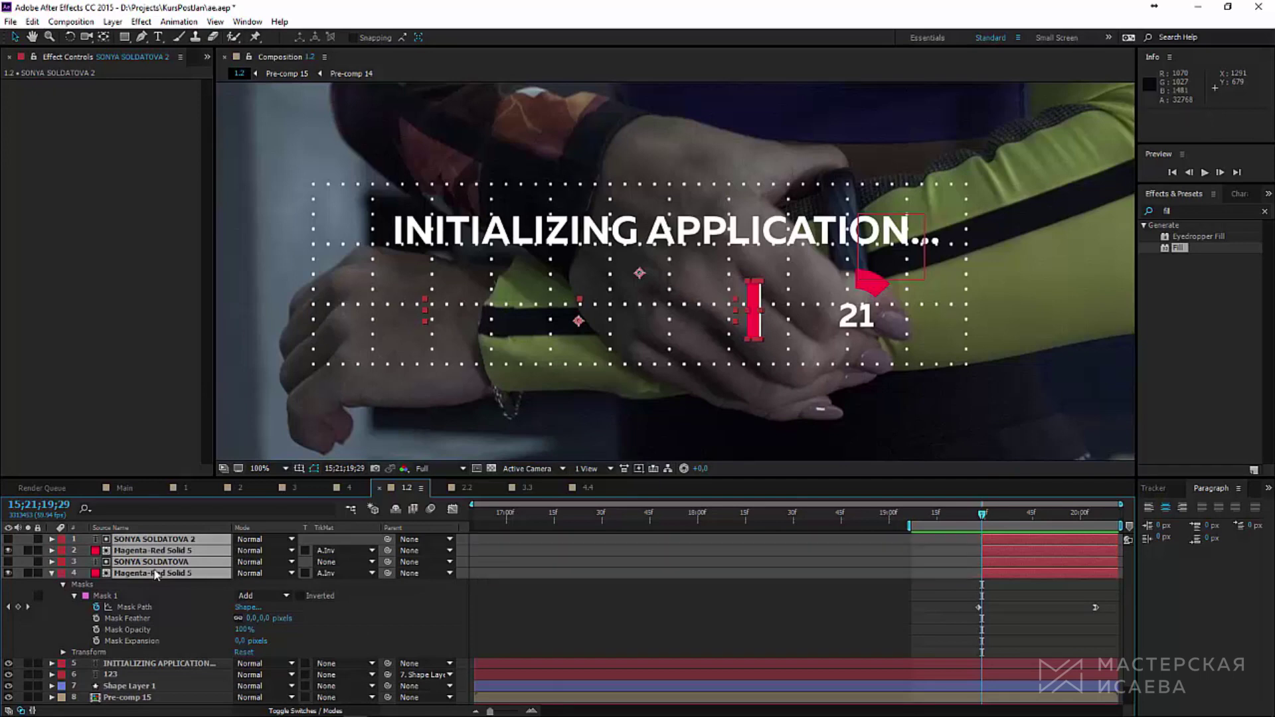
pyautogui.click(1205, 173)
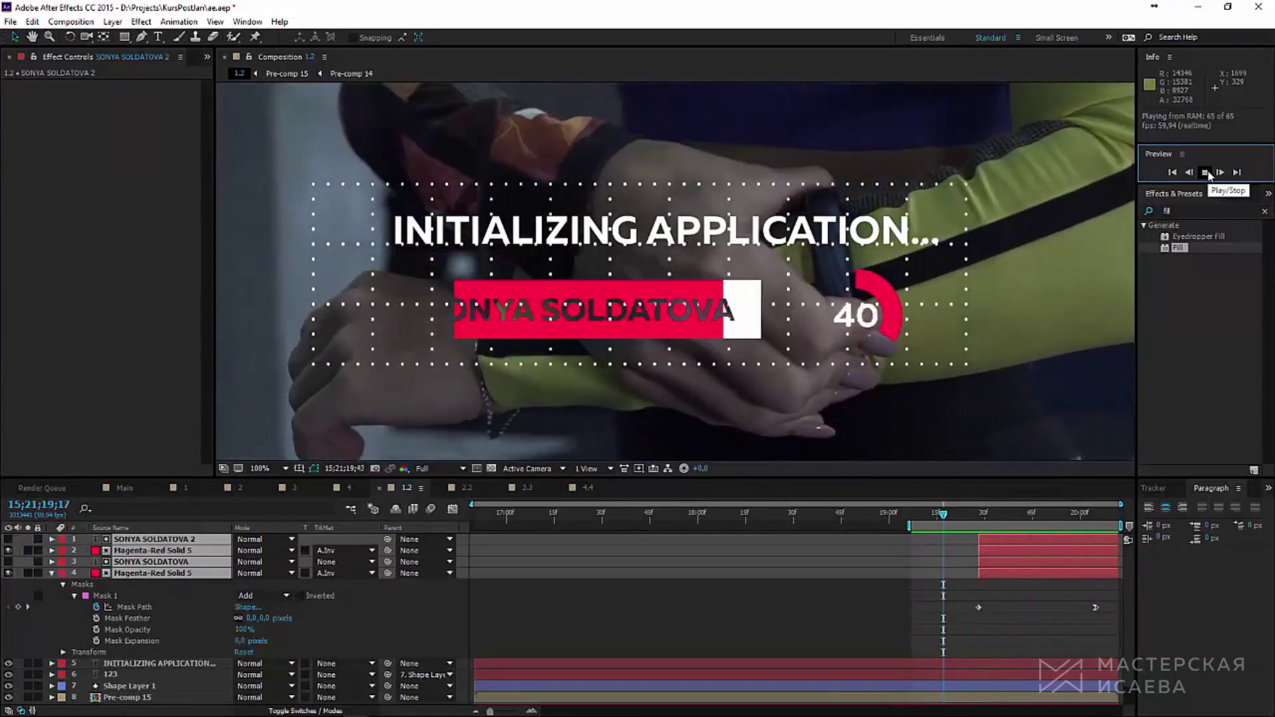
# Step: Select all layers, including Pre-comp 15, Null 9, C0032.MP4 and the eight title layers
pyautogui.click(126, 697)
pyautogui.scroll(-1, 111, 705)
pyautogui.click(113, 689)
pyautogui.click(120, 700)
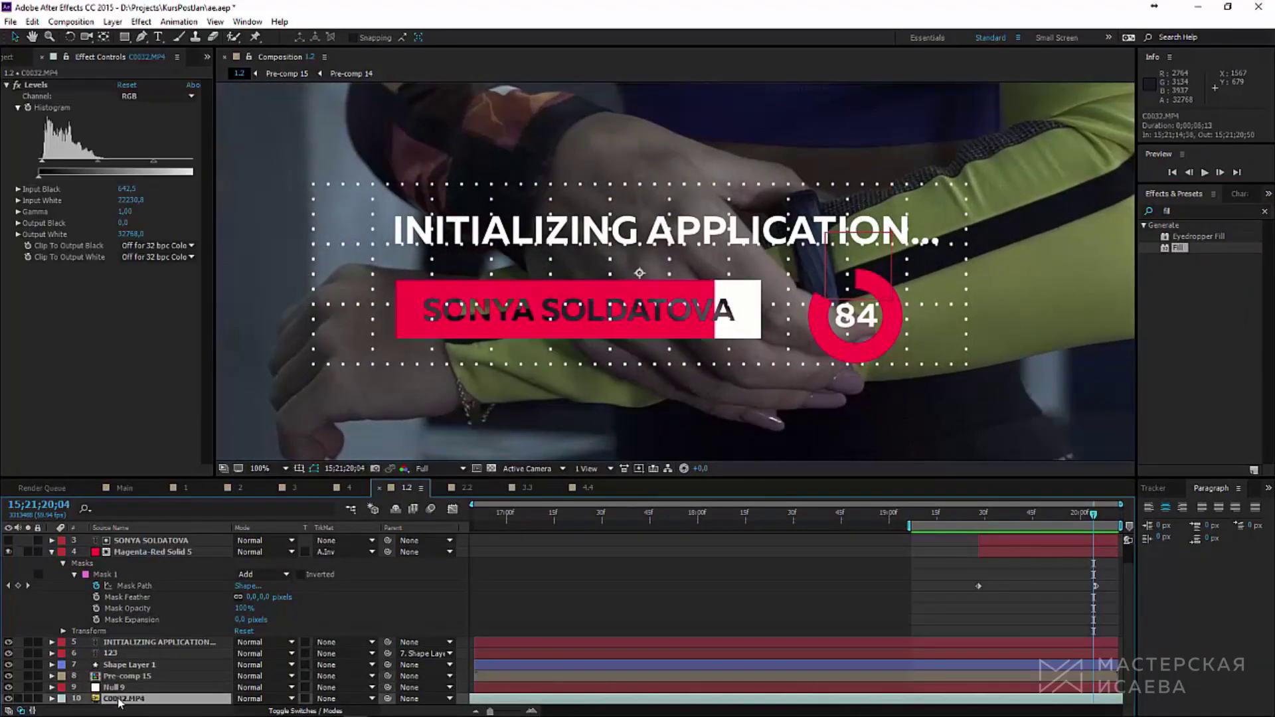
pyautogui.click(124, 676)
pyautogui.scroll(1, 142, 623)
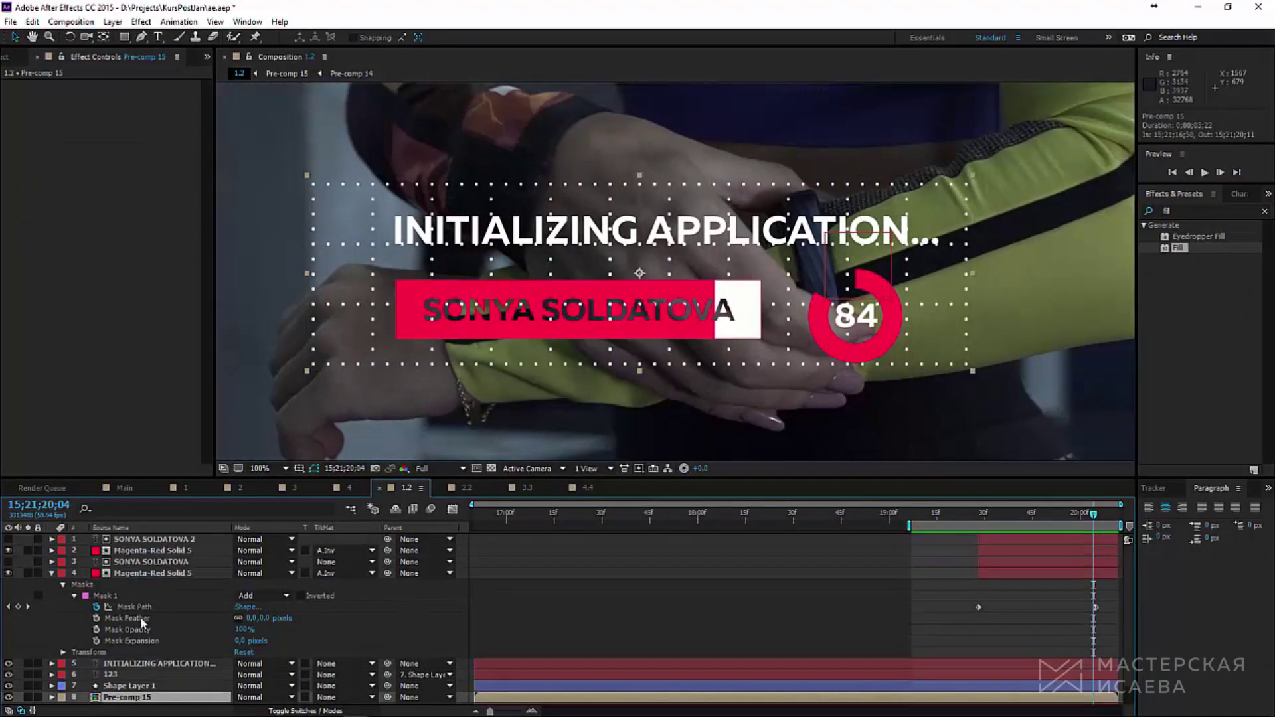
pyautogui.keyDown('shift'); pyautogui.click(140, 542); pyautogui.keyUp('shift')
pyautogui.click(112, 22)
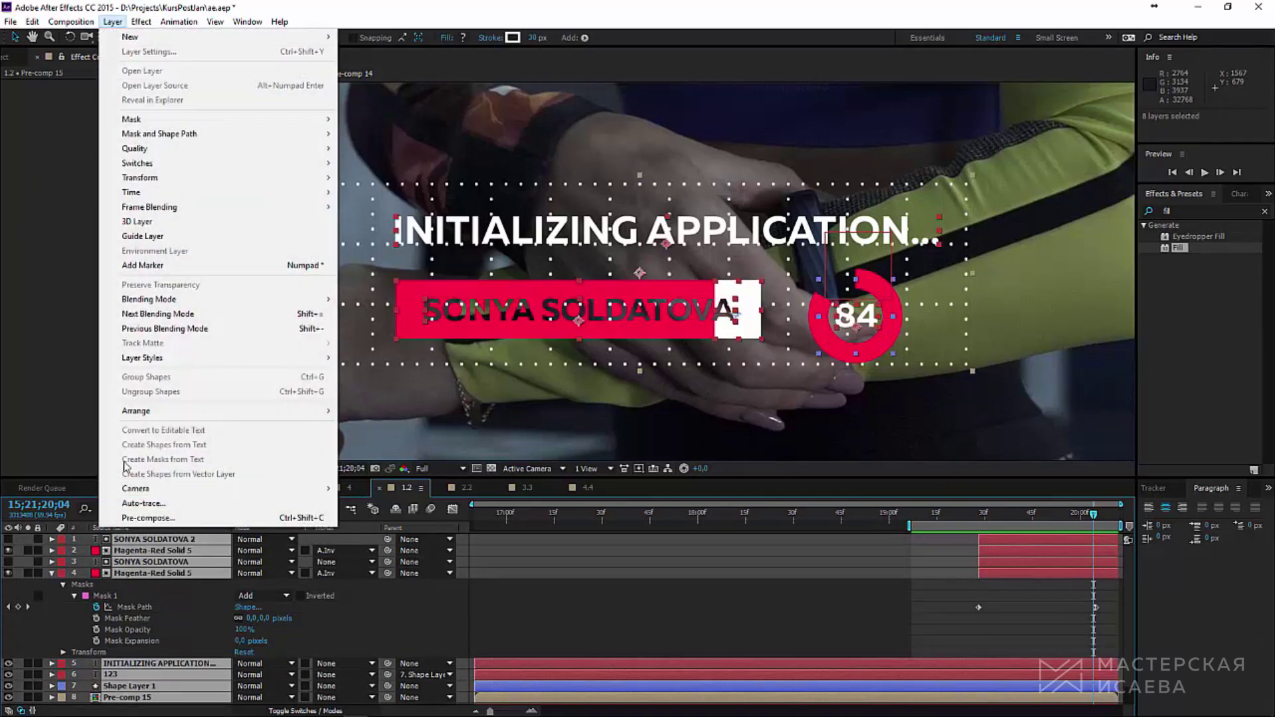
# Step: Pre-compose the selected title graphics into Pre-comp 12 and make it a 3D layer
pyautogui.click(153, 516)
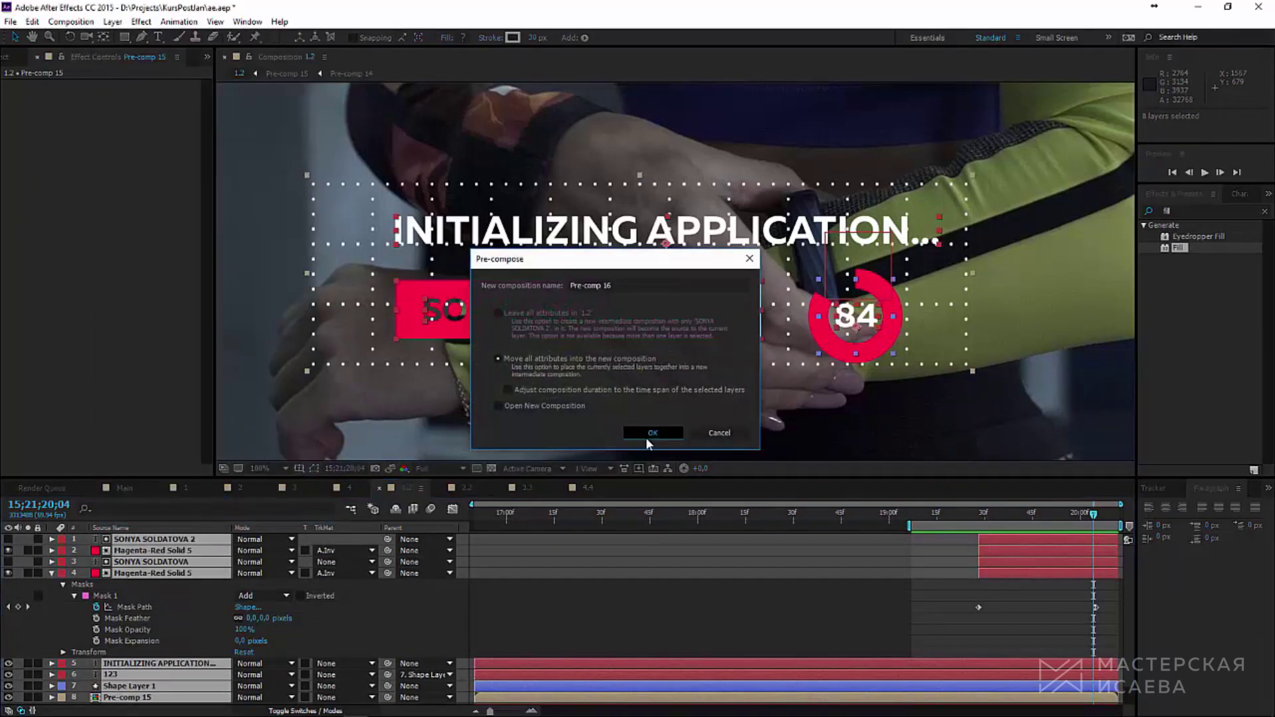
pyautogui.click(645, 437)
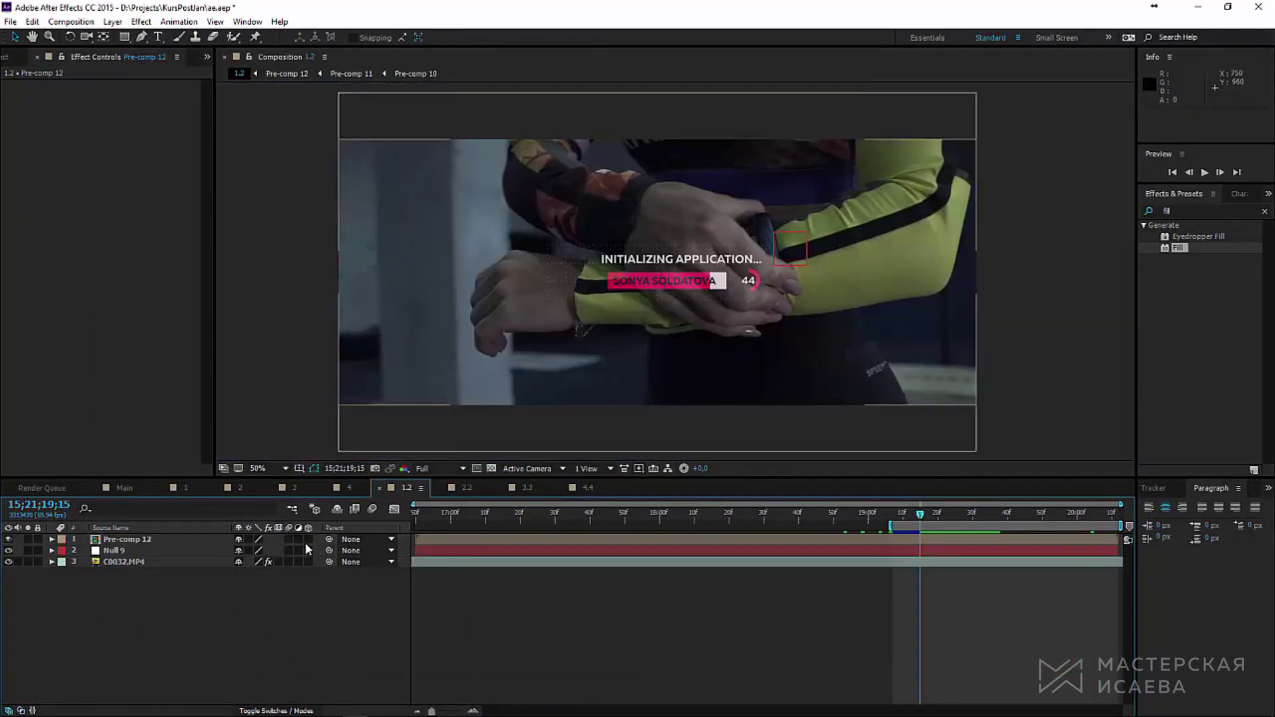
pyautogui.click(307, 540)
pyautogui.click(166, 539)
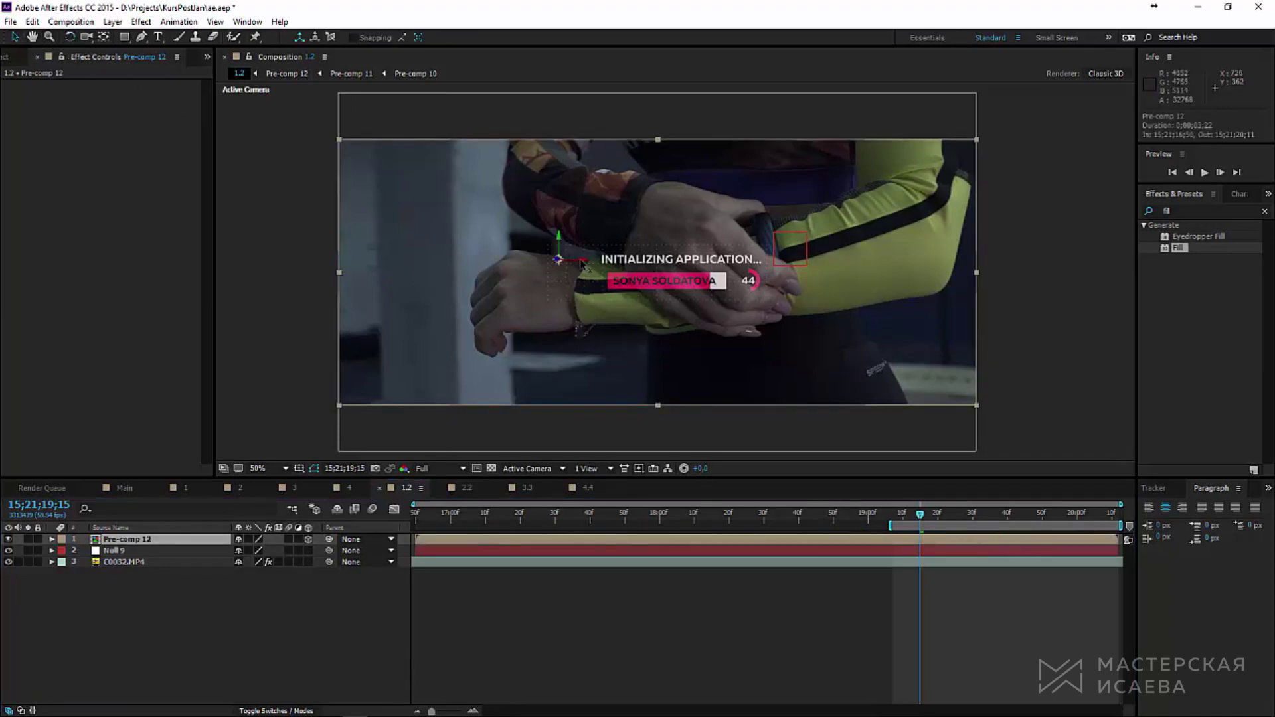
# Step: Move and rotate Pre-comp 12 onto the forearm, parent it to Null 9, and check the track
pyautogui.moveTo(580, 263); pyautogui.dragTo(748, 217)
pyautogui.press('w')
pyautogui.scroll(2, 800, 229)
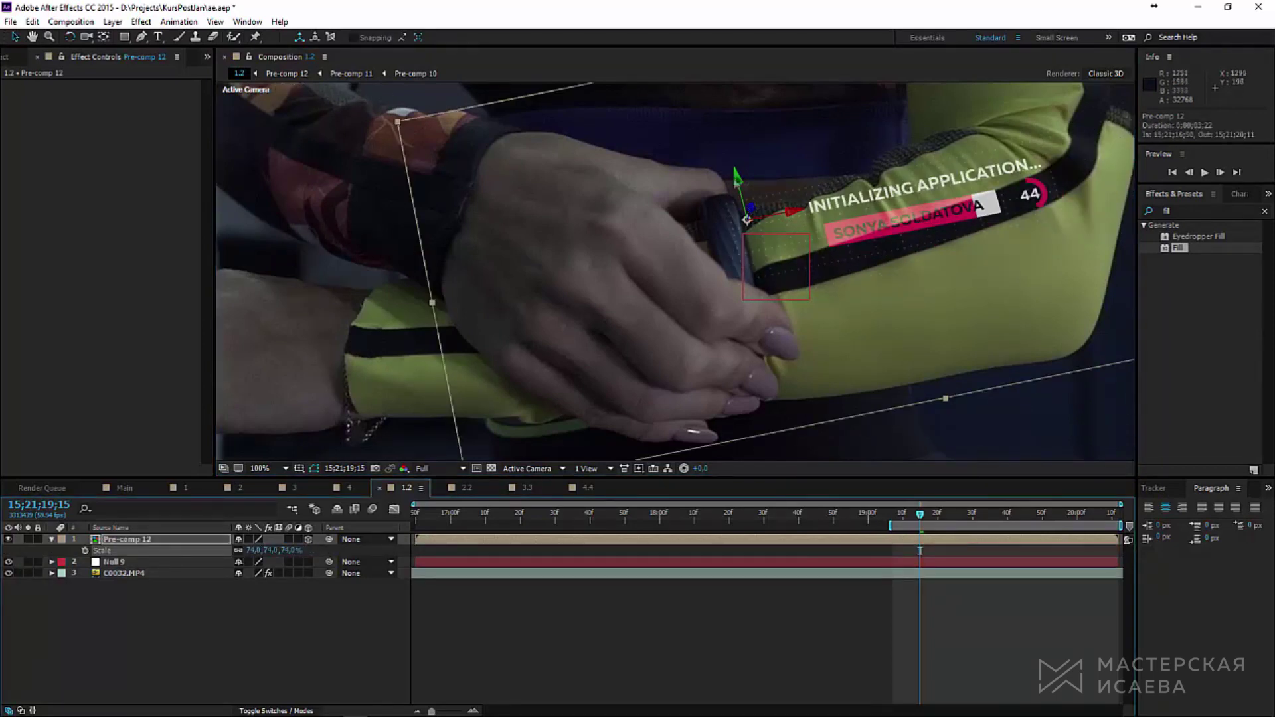
pyautogui.press('pagedown')
pyautogui.press('pagedown')
pyautogui.press('pagedown')
pyautogui.moveTo(748, 219); pyautogui.dragTo(740, 230)
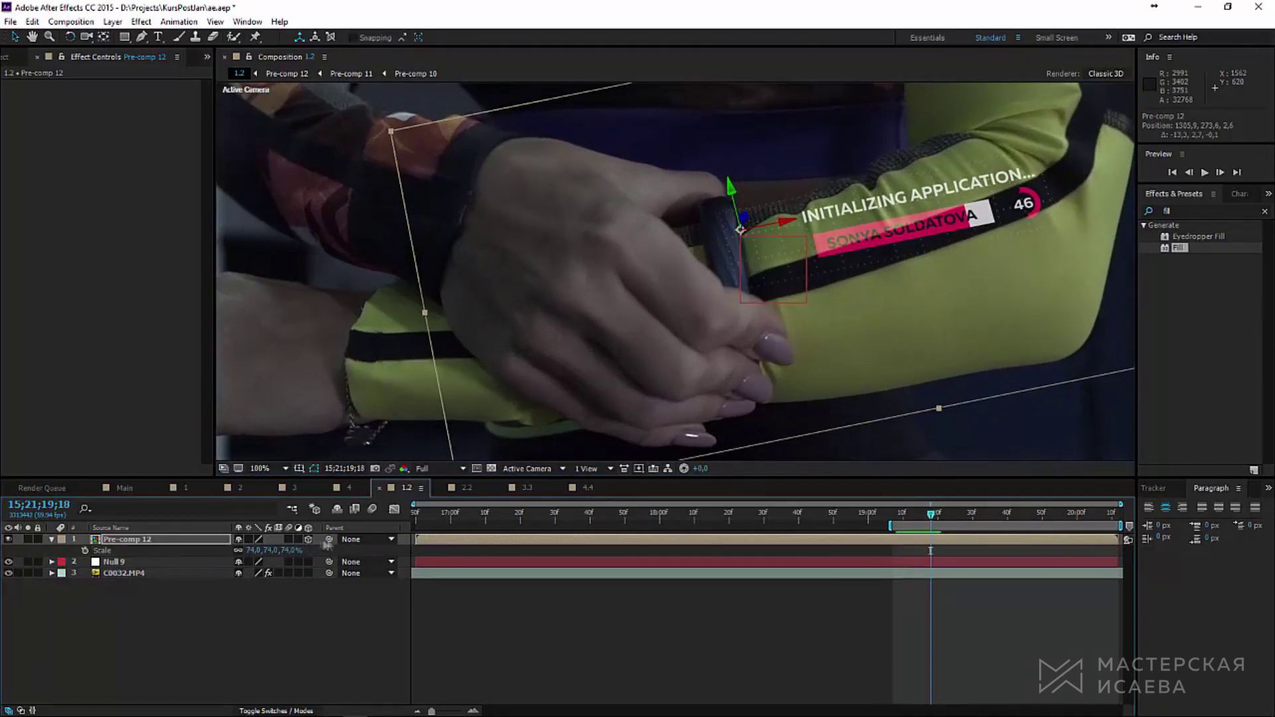
pyautogui.moveTo(197, 565); pyautogui.dragTo(199, 563)
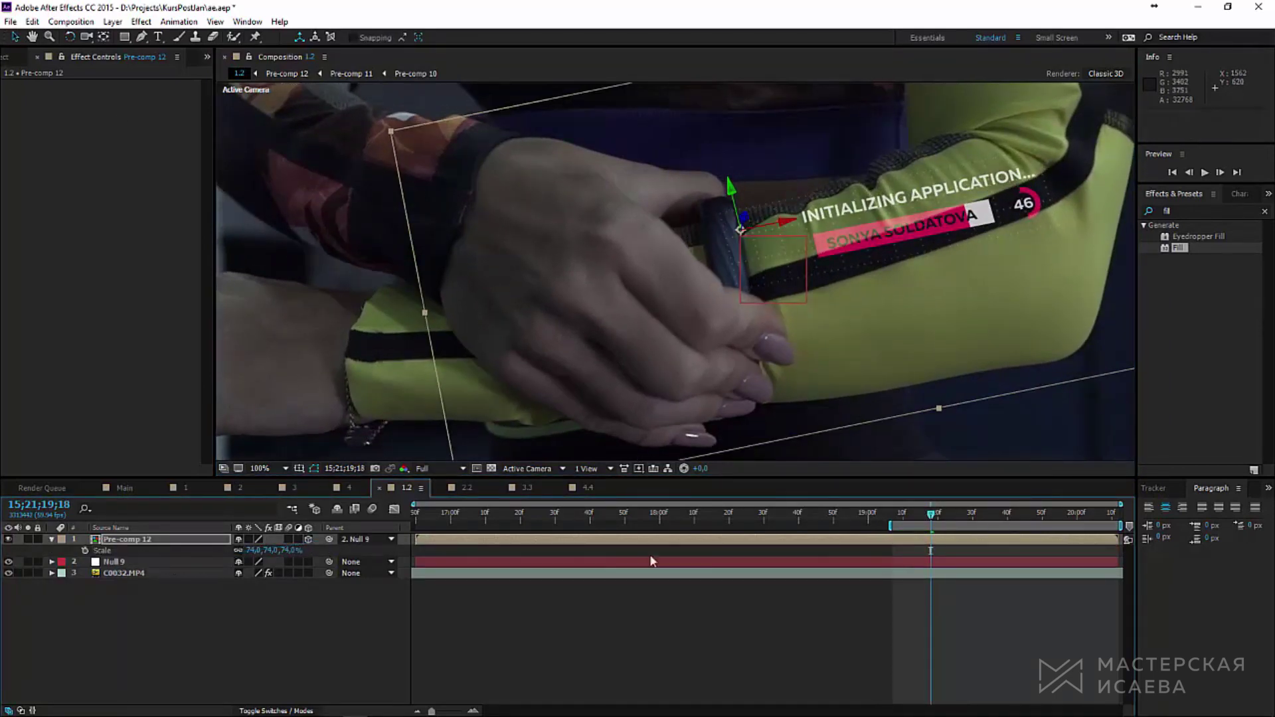
pyautogui.moveTo(933, 520); pyautogui.dragTo(853, 528)
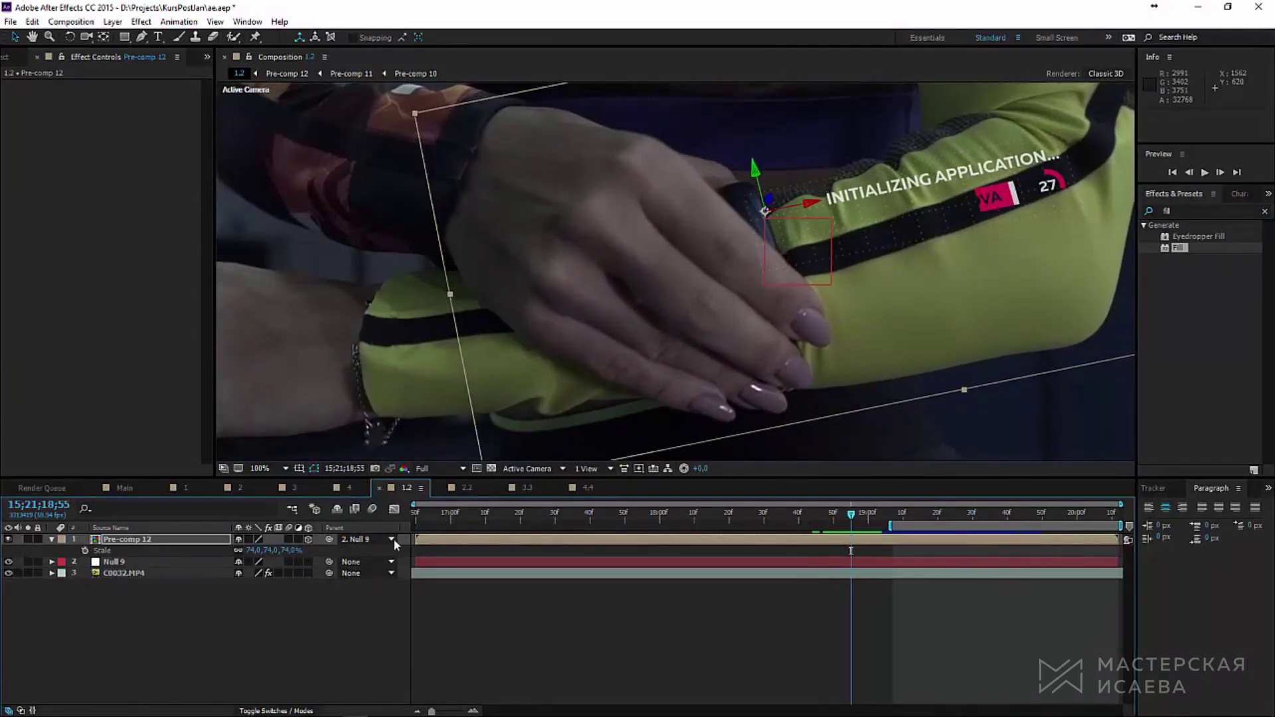
pyautogui.click(160, 540)
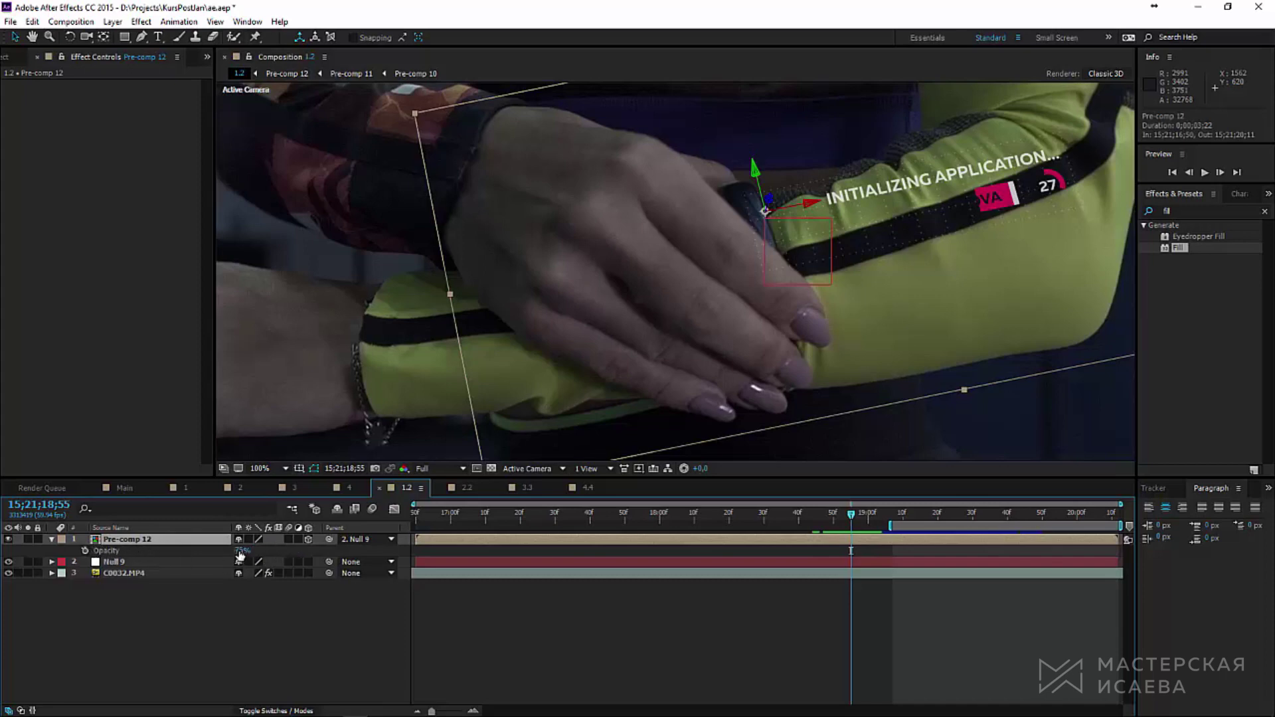
# Step: Key Pre-comp 12's Opacity frame by frame, alternating between 0% and 75%
pyautogui.moveTo(240, 556); pyautogui.dragTo(166, 555)
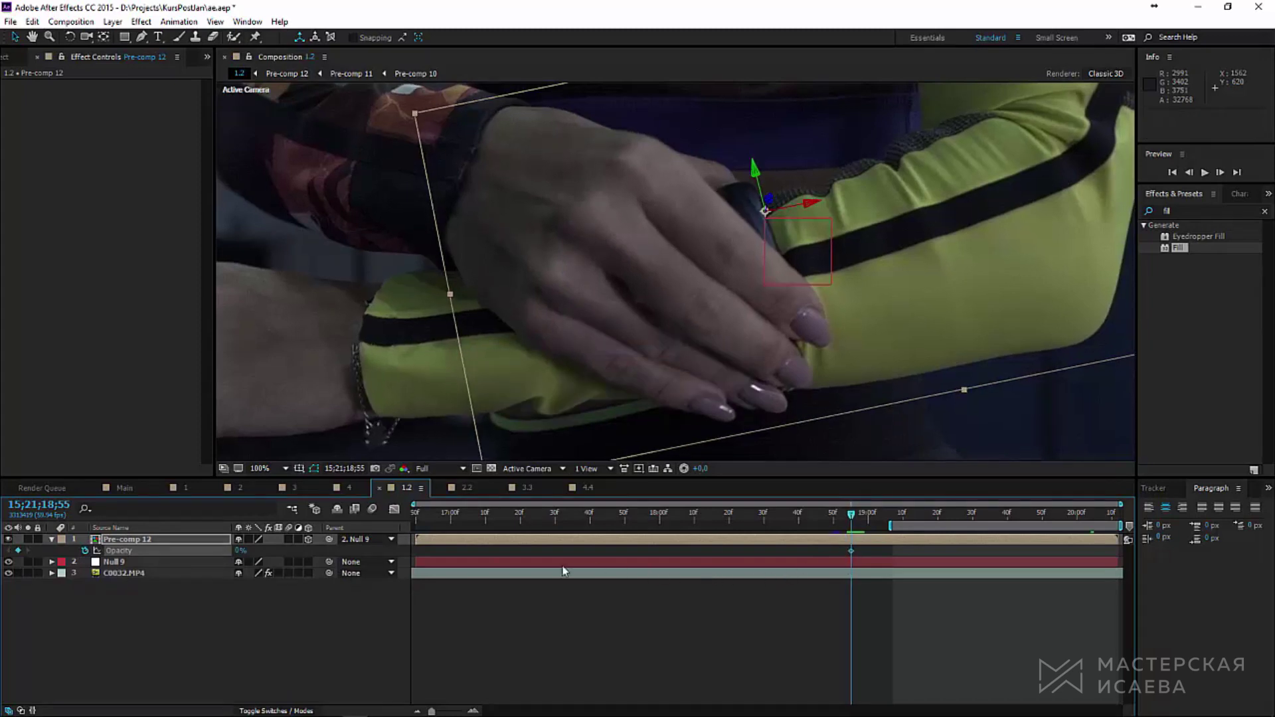
pyautogui.press('pagedown')
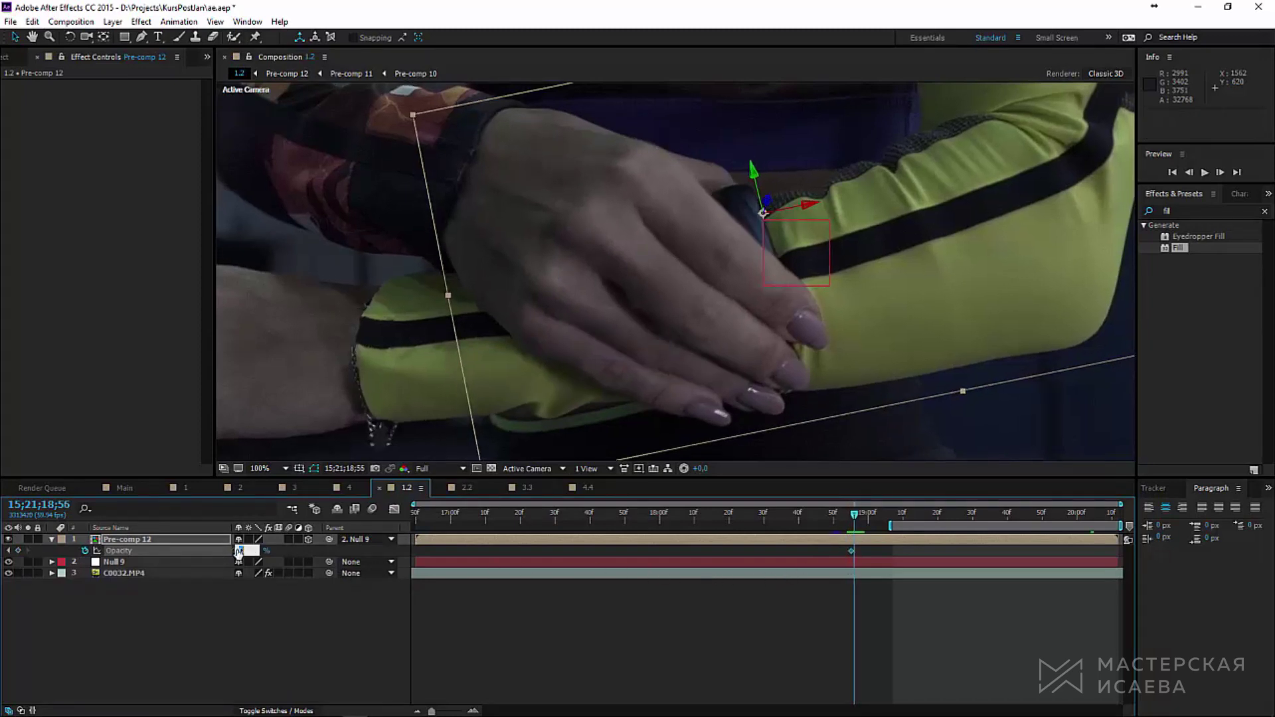
pyautogui.press('Return')
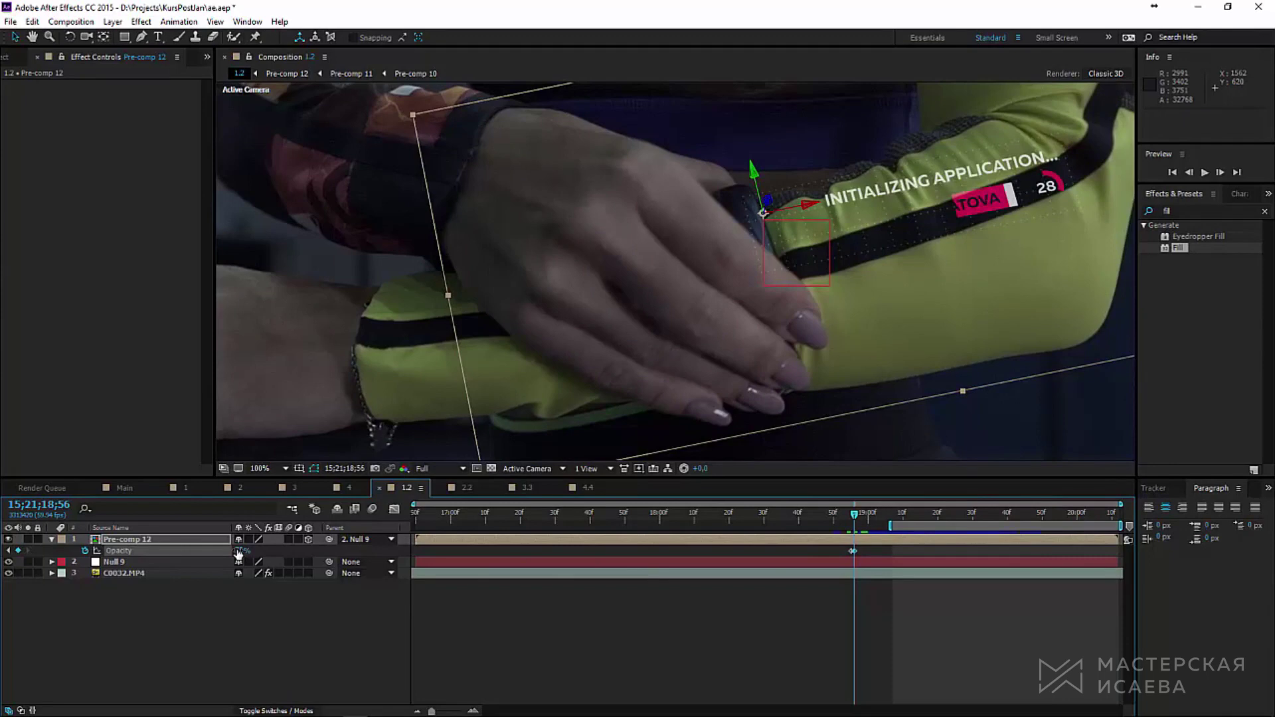
pyautogui.press('pagedown')
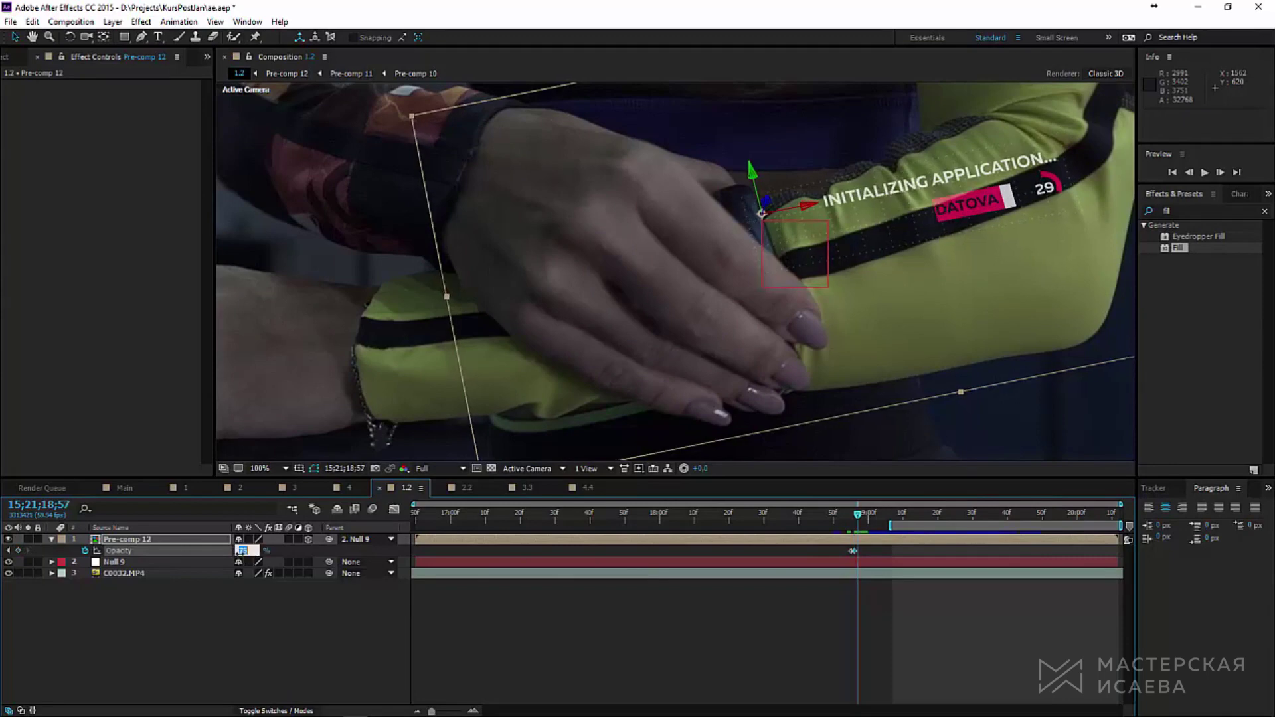
pyautogui.write('0')
pyautogui.press('Return')
pyautogui.press('pagedown')
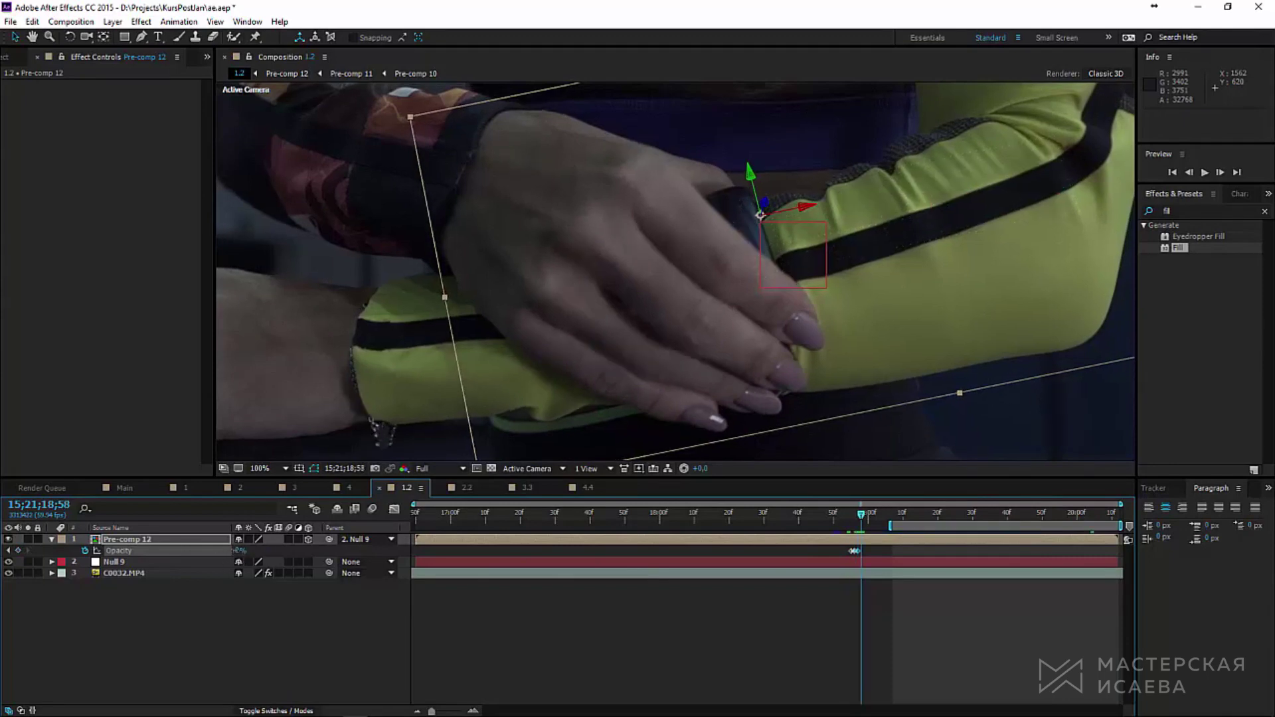
pyautogui.press('Return')
pyautogui.press('pagedown')
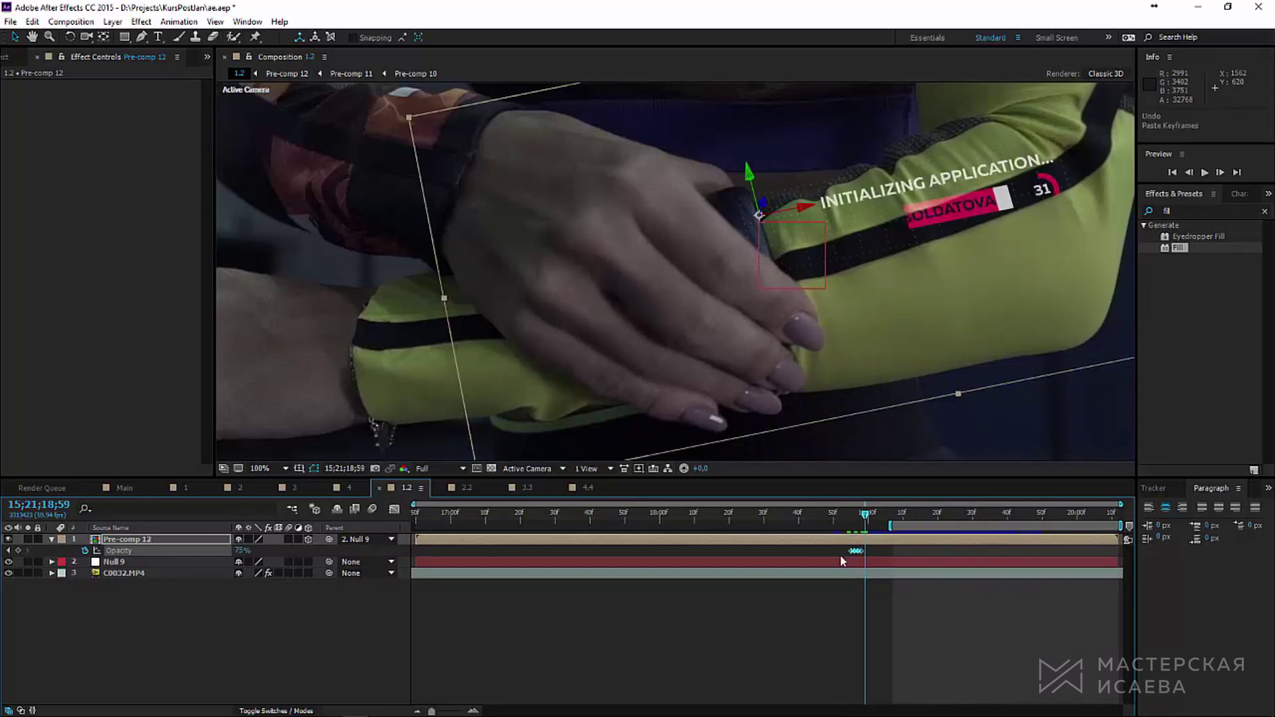
# Step: Copy the flicker keyframes, paste them further along the timeline, and preview
pyautogui.moveTo(837, 547); pyautogui.dragTo(866, 560)
pyautogui.hotkey('ctrl', 'v')
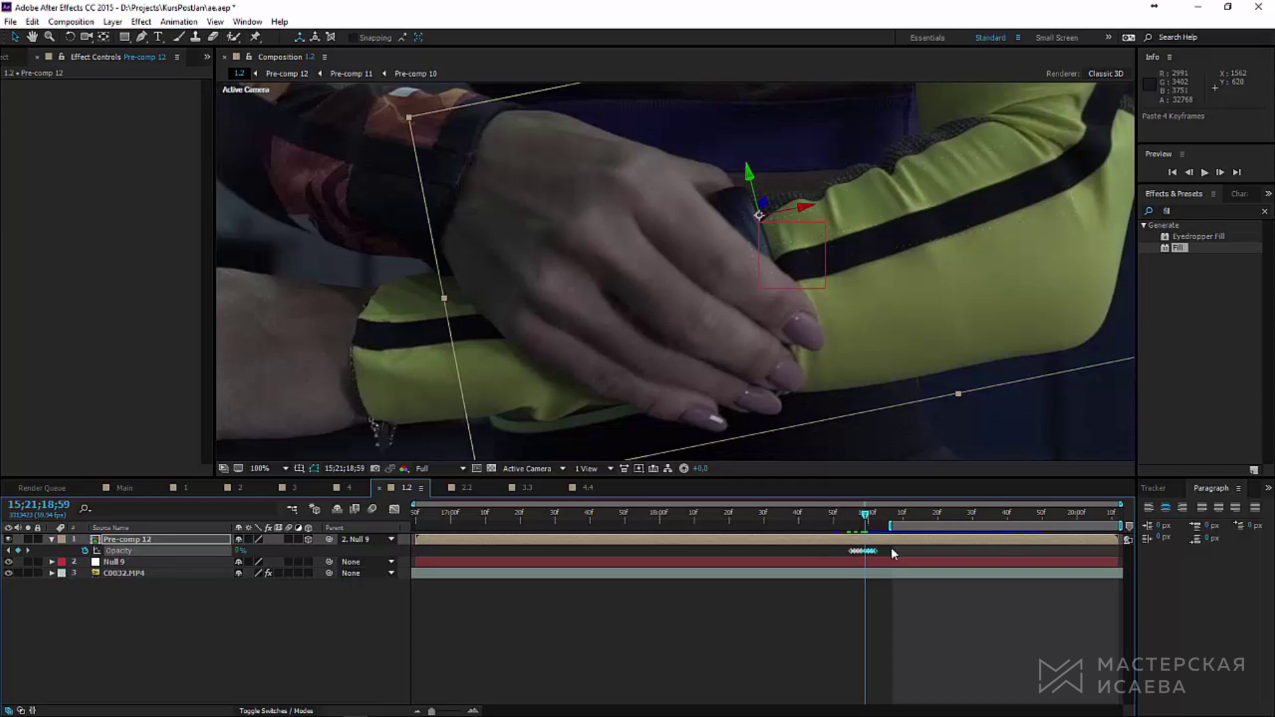
pyautogui.click(892, 550)
pyautogui.moveTo(839, 511)
pyautogui.mouseDown()
pyautogui.moveTo(890, 513)
pyautogui.moveTo(848, 515)
pyautogui.mouseUp()
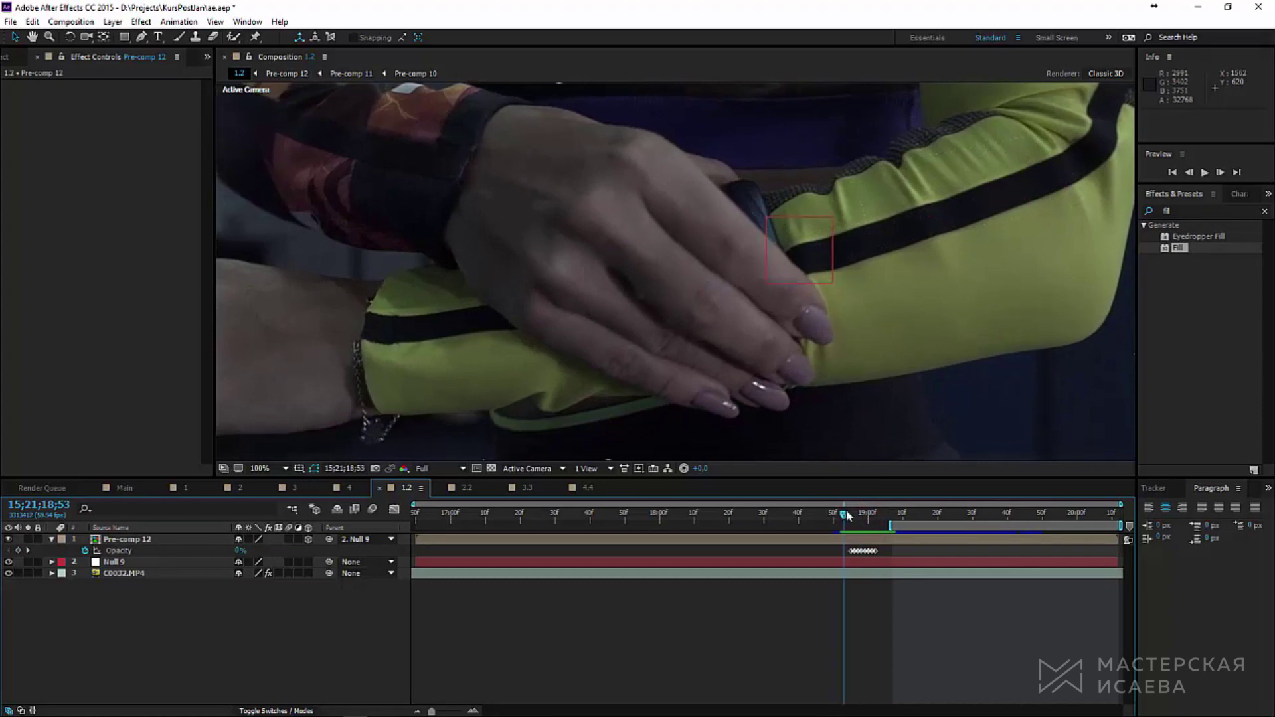
pyautogui.press('space')
# Step: Preview the full opacity flicker from 18;50 through 19;15
pyautogui.press(',')
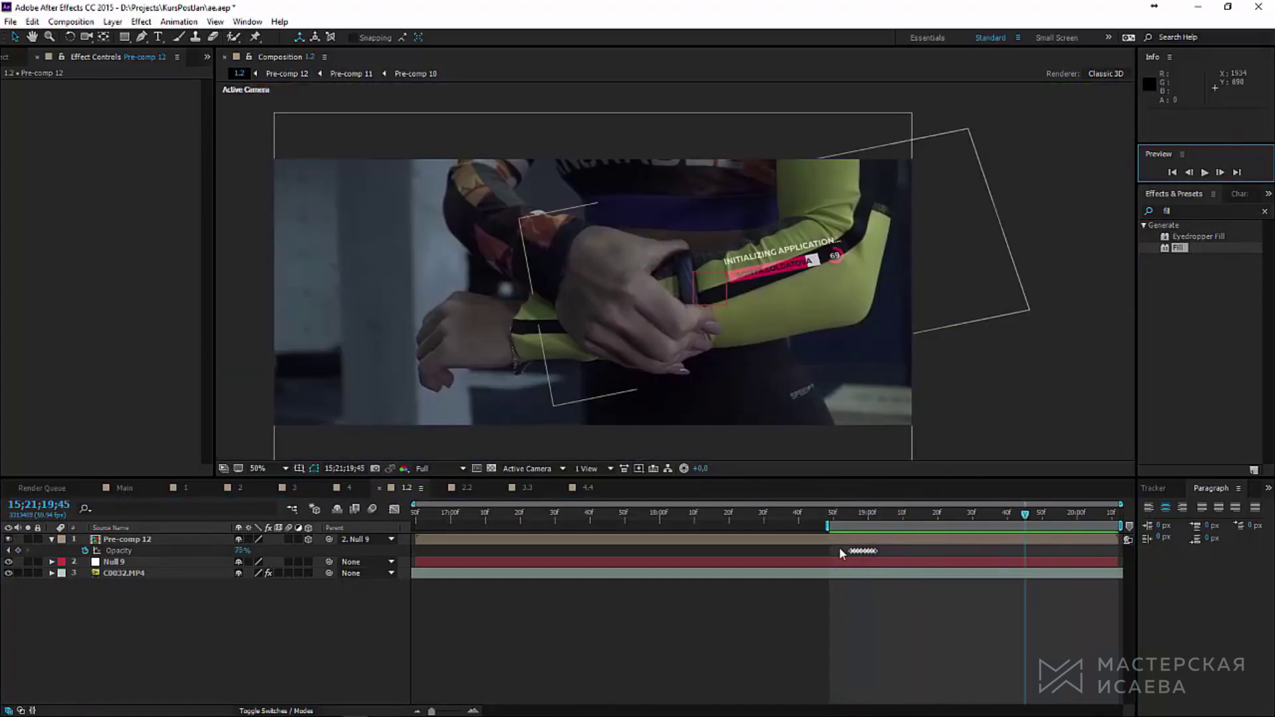
pyautogui.moveTo(839, 550); pyautogui.dragTo(884, 560)
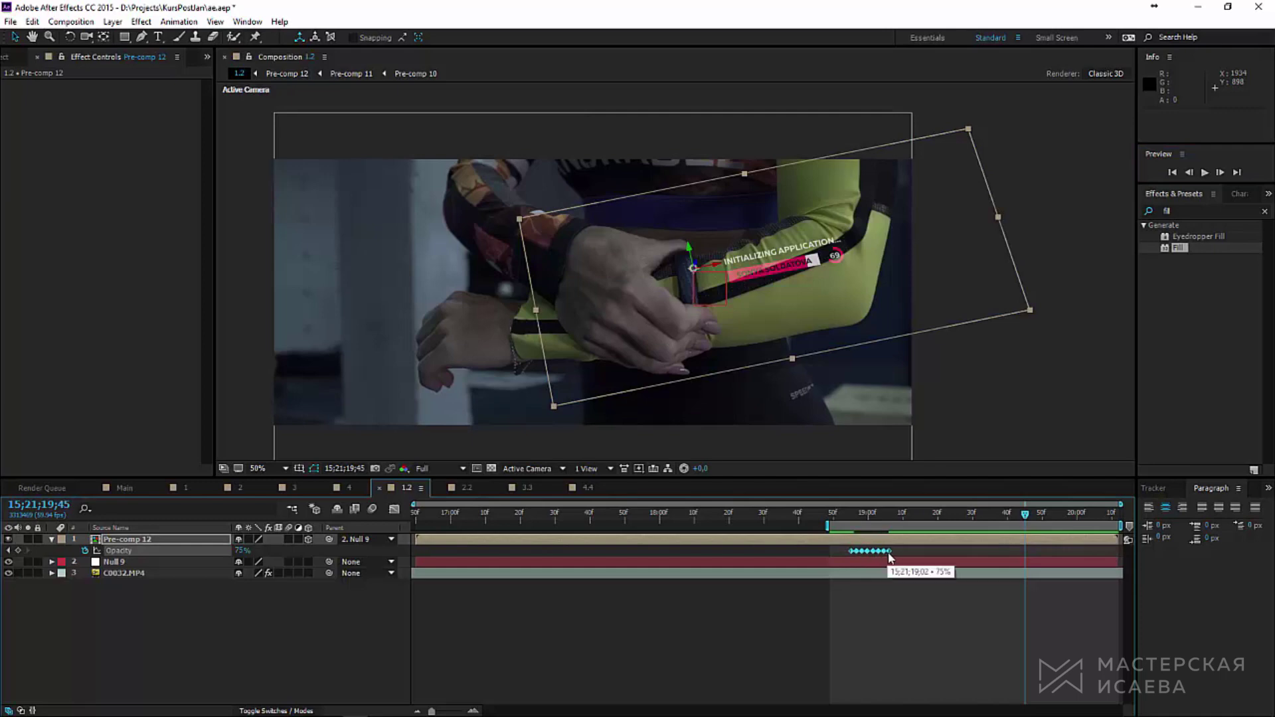
pyautogui.click(835, 518)
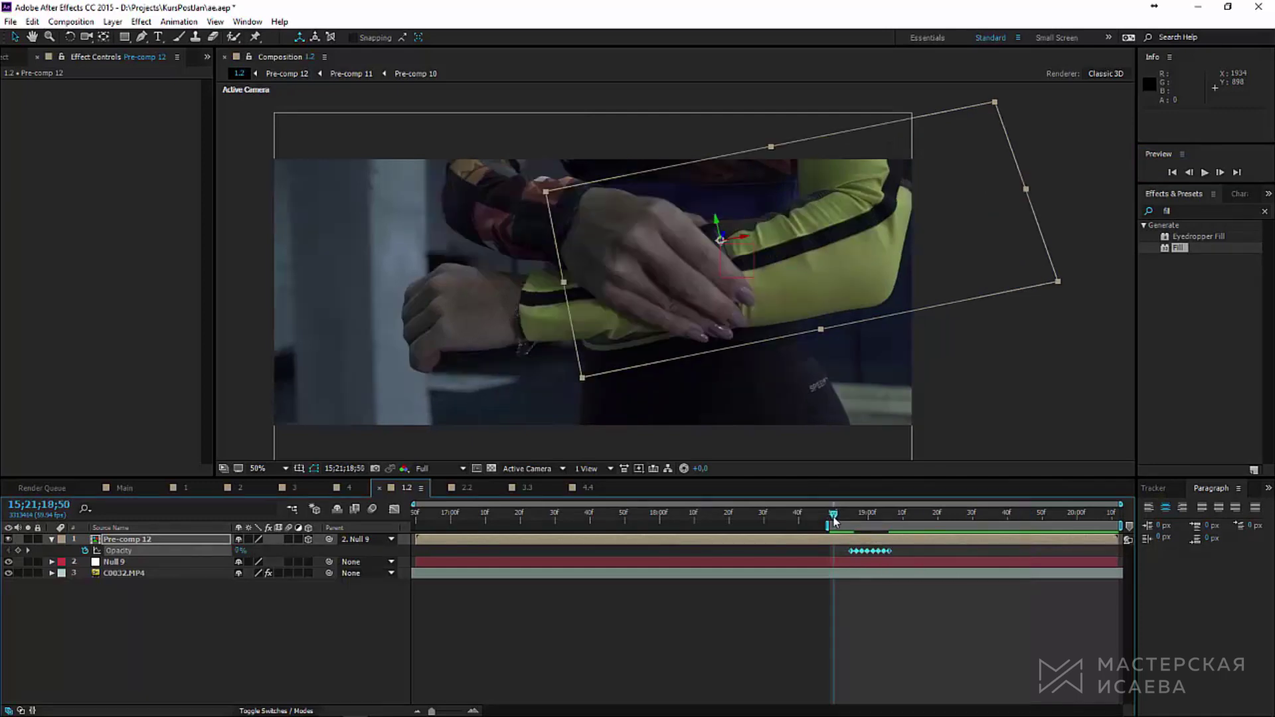
pyautogui.click(1205, 172)
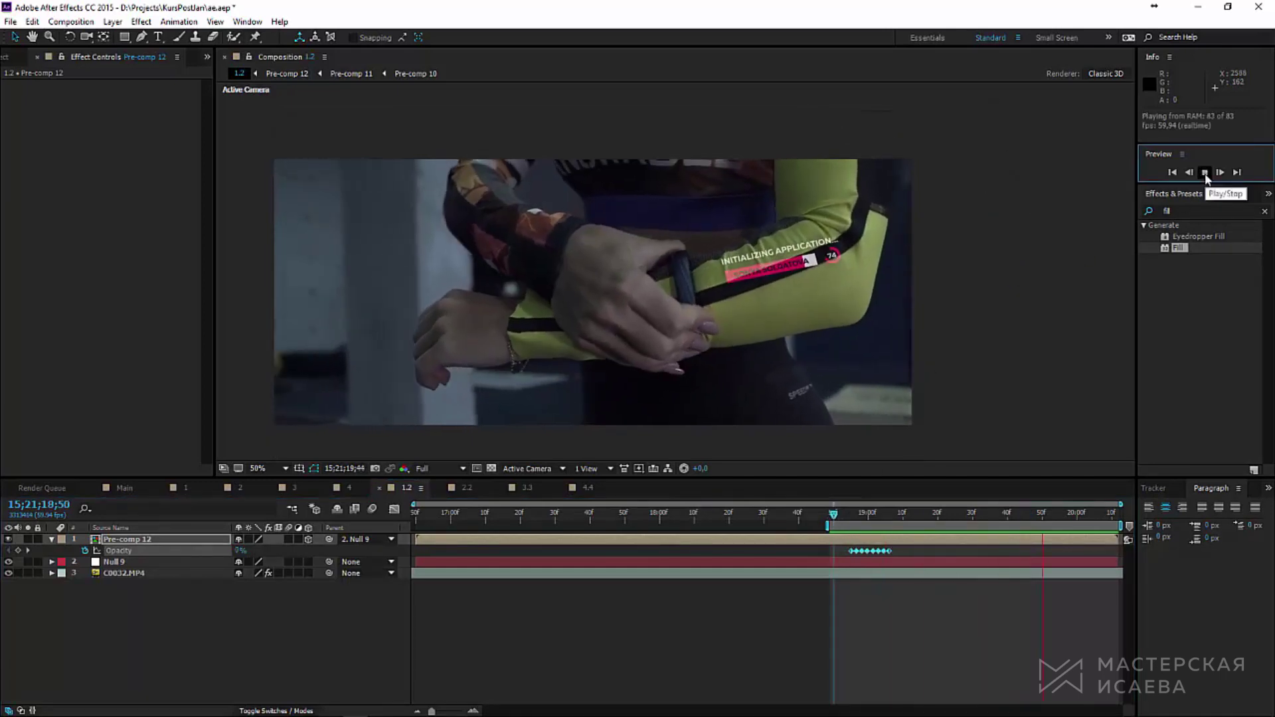
pyautogui.click(1205, 173)
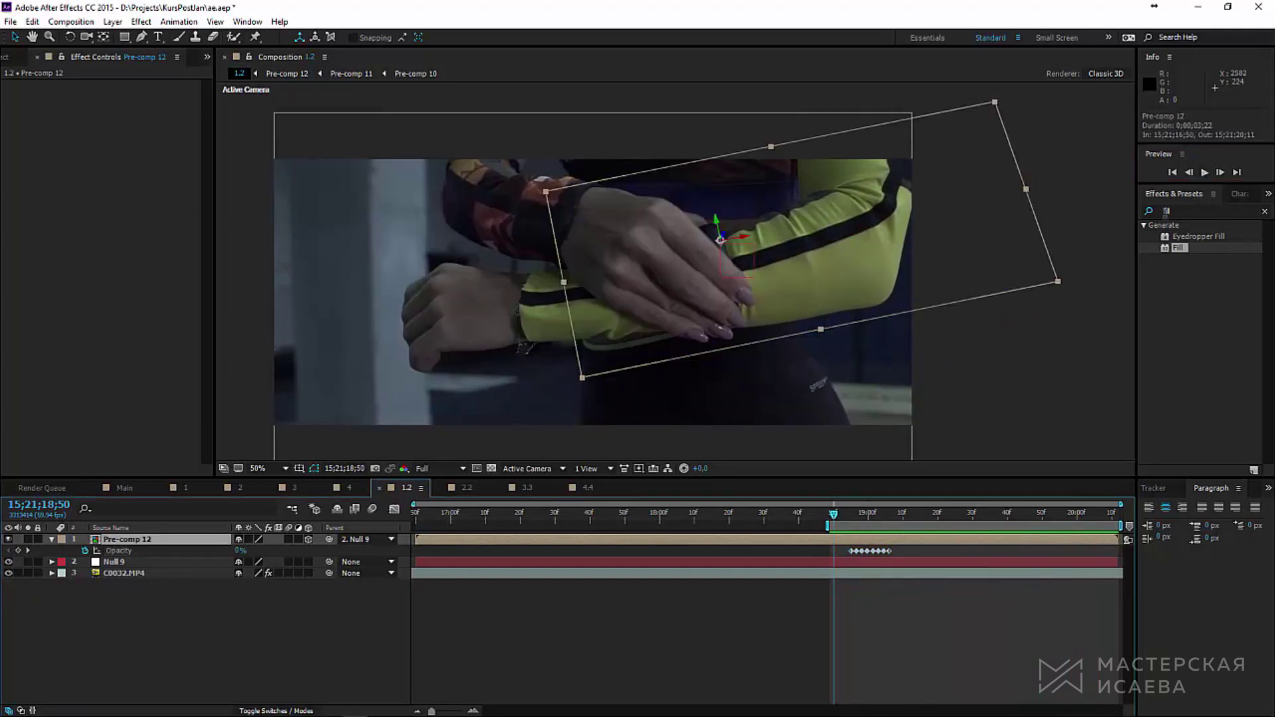
pyautogui.click(920, 515)
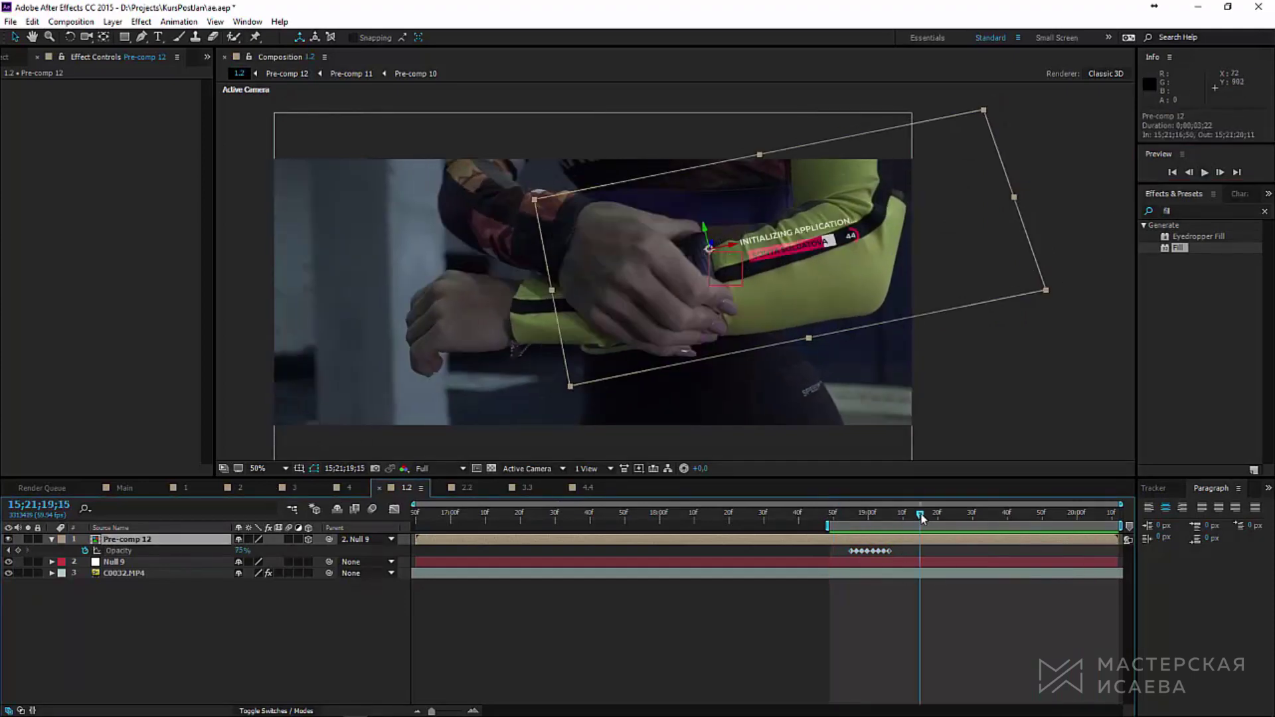
pyautogui.click(1170, 212)
# Step: Apply Fast Blur to the wrist graphic with Blurriness 1,0 and Repeat Edge Pixels on
pyautogui.write('fast')
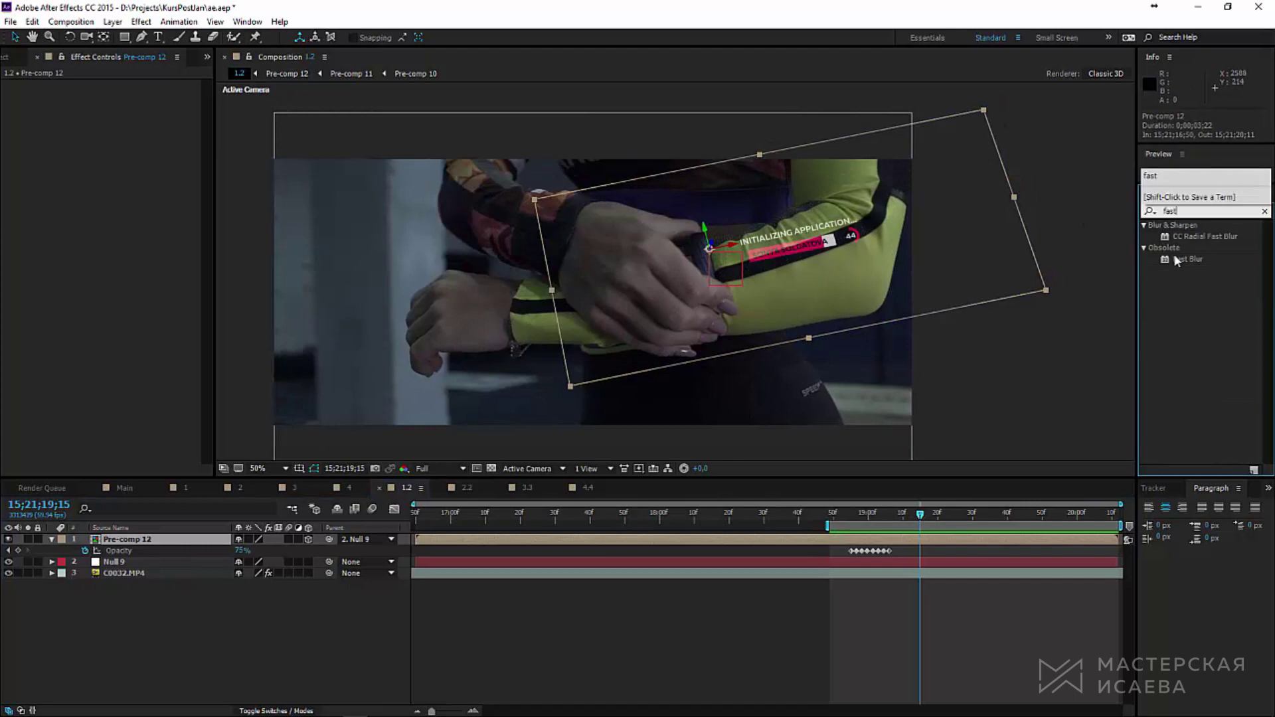
pyautogui.click(1180, 260)
pyautogui.doubleClick(1181, 260)
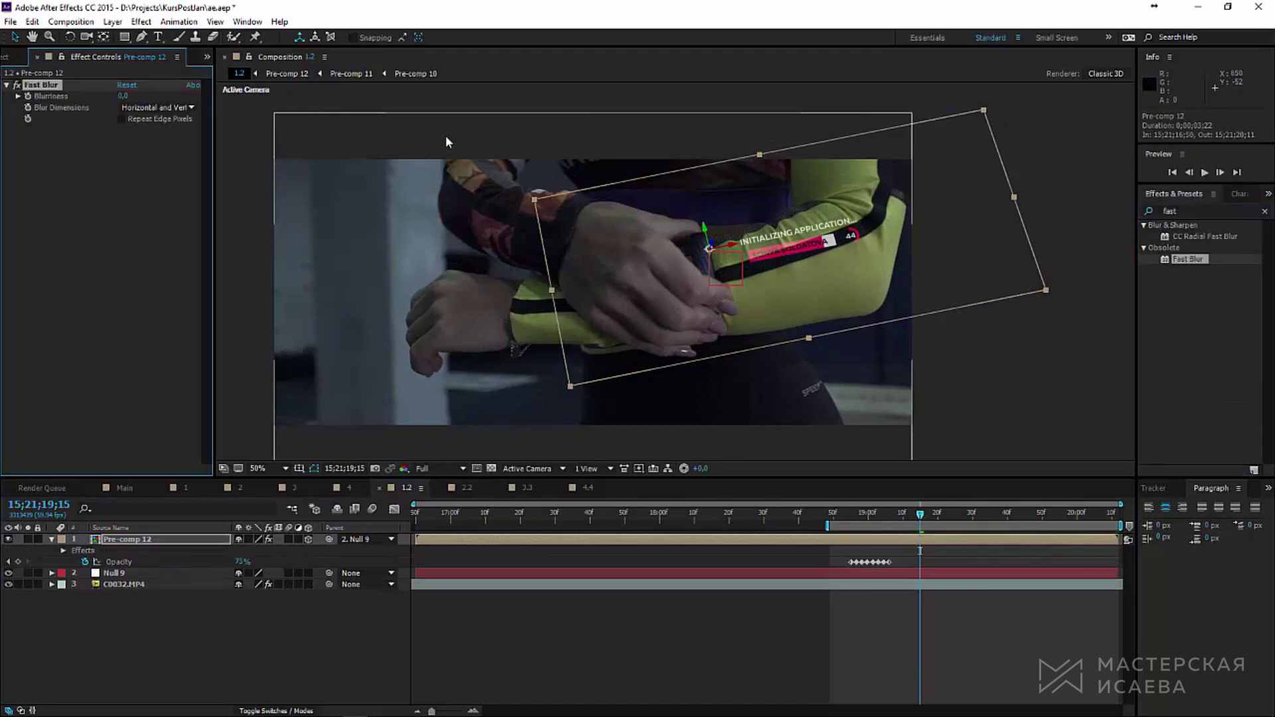
pyautogui.click(125, 99)
pyautogui.write('2')
pyautogui.press('Return')
pyautogui.press('.')
pyautogui.press('.')
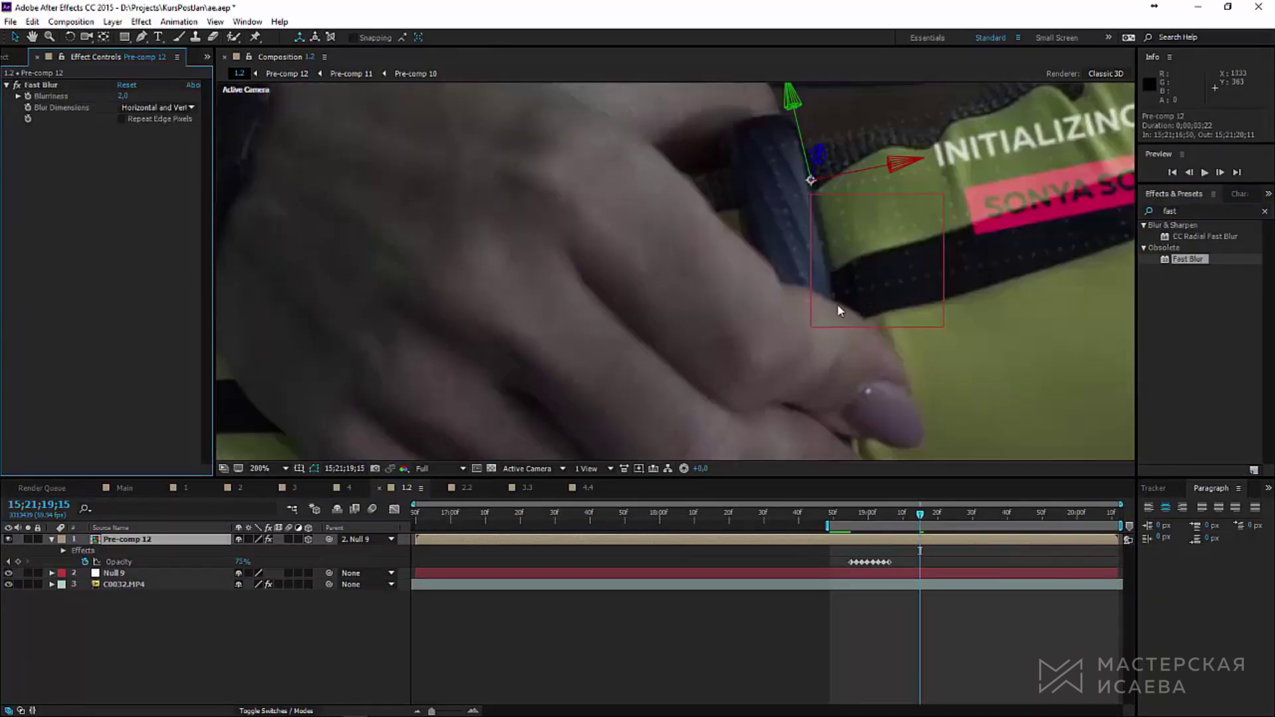
pyautogui.scroll(-2, 911, 309)
pyautogui.scroll(2, 520, 330)
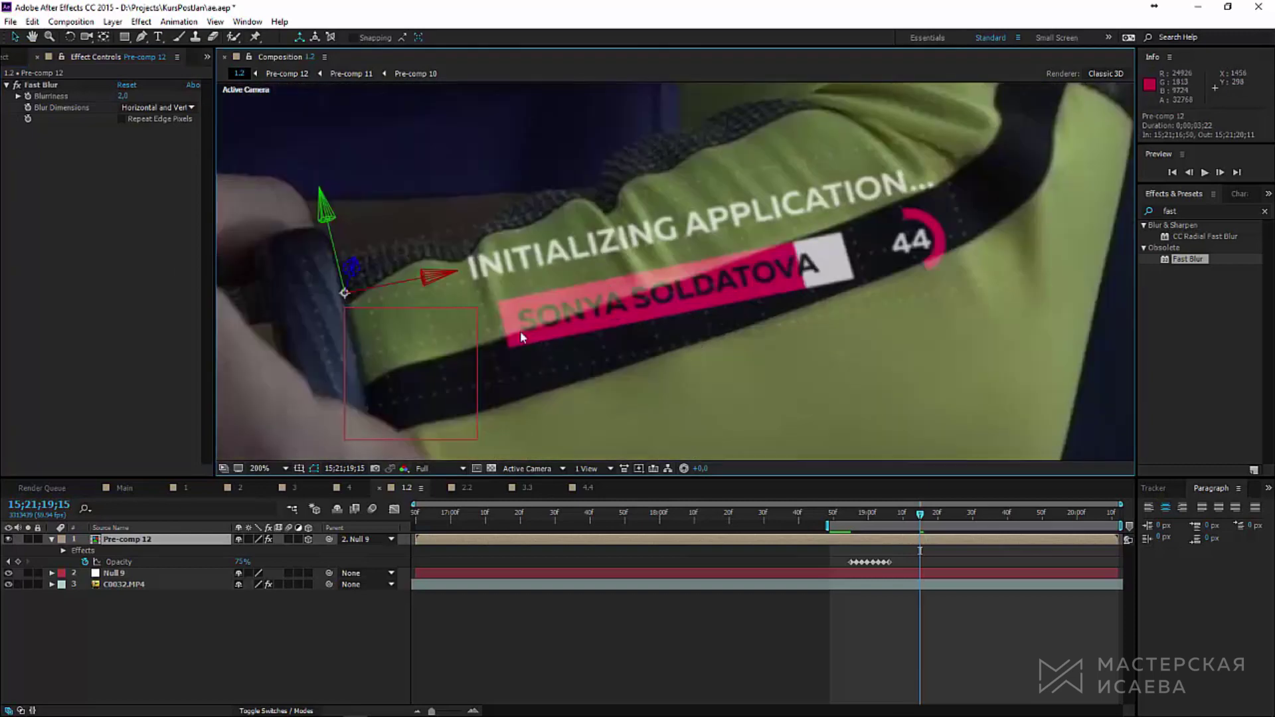
pyautogui.scroll(-1, 404, 276)
pyautogui.moveTo(134, 98); pyautogui.dragTo(126, 100)
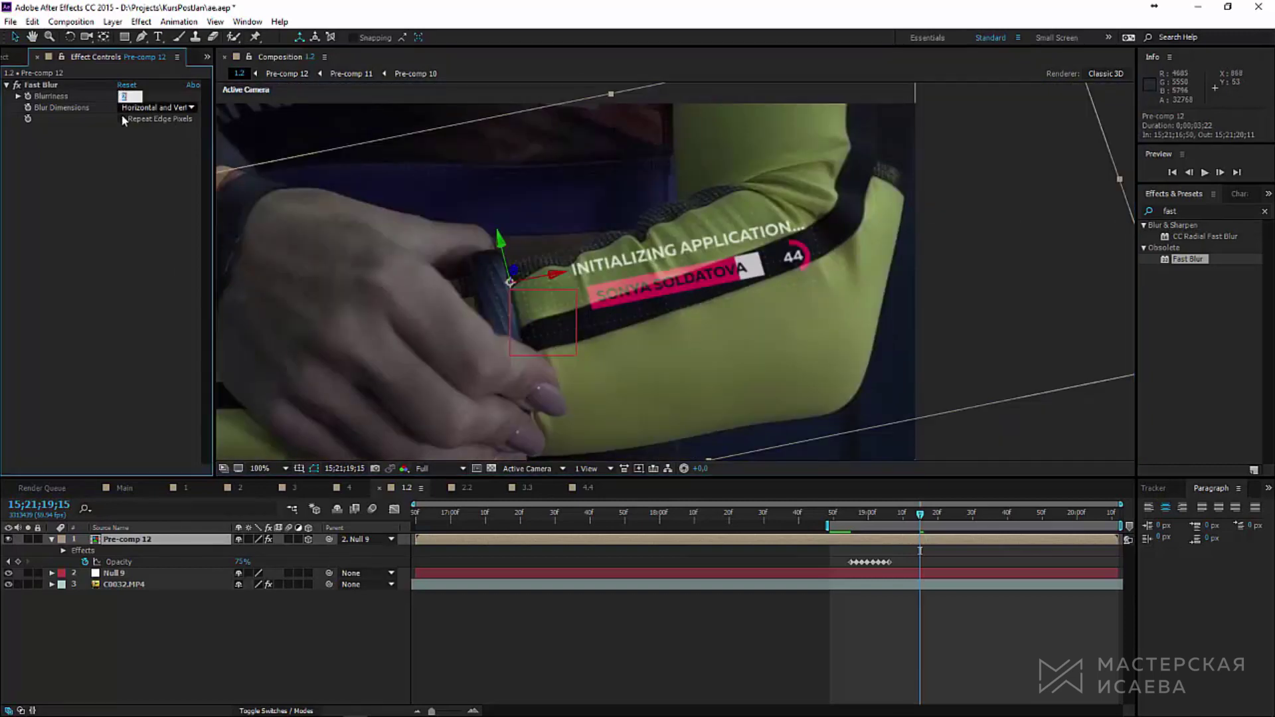
pyautogui.click(121, 118)
pyautogui.press(',')
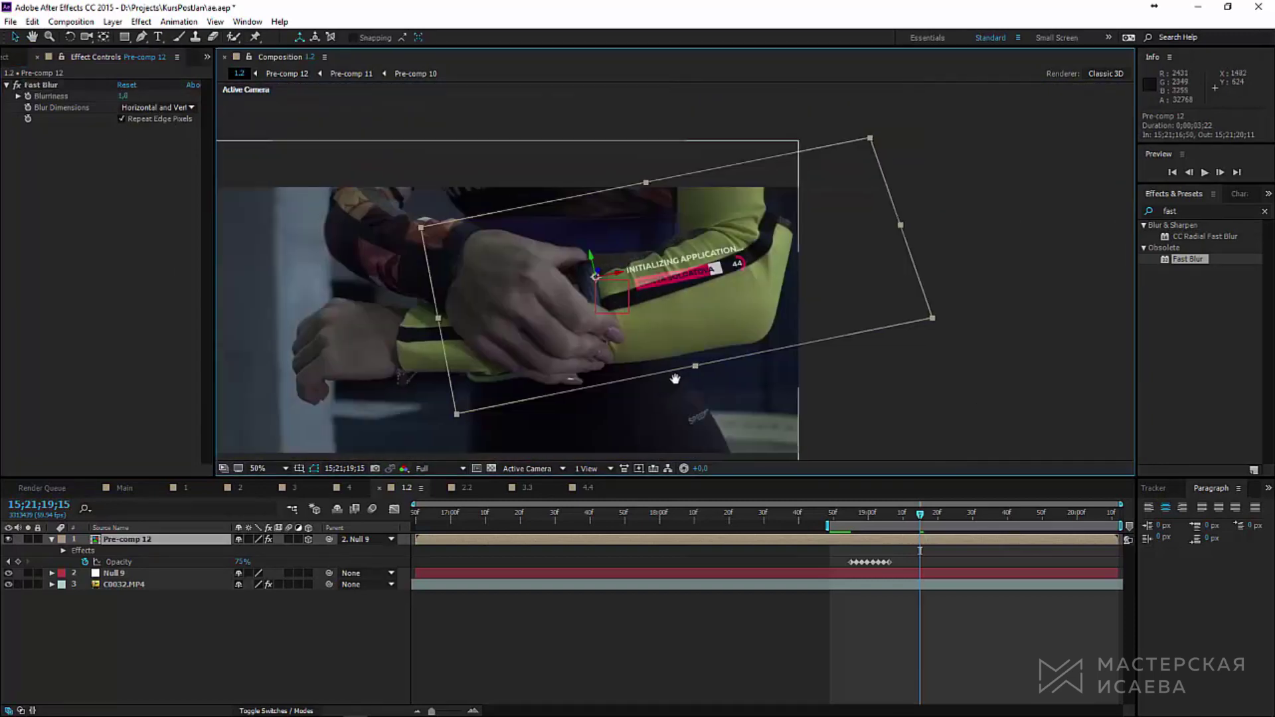
pyautogui.moveTo(894, 307); pyautogui.dragTo(962, 265)
# Step: Add a Glow effect to Pre-comp 12, then duplicate the layer
pyautogui.hotkey('ctrl', '5')
pyautogui.write('glow')
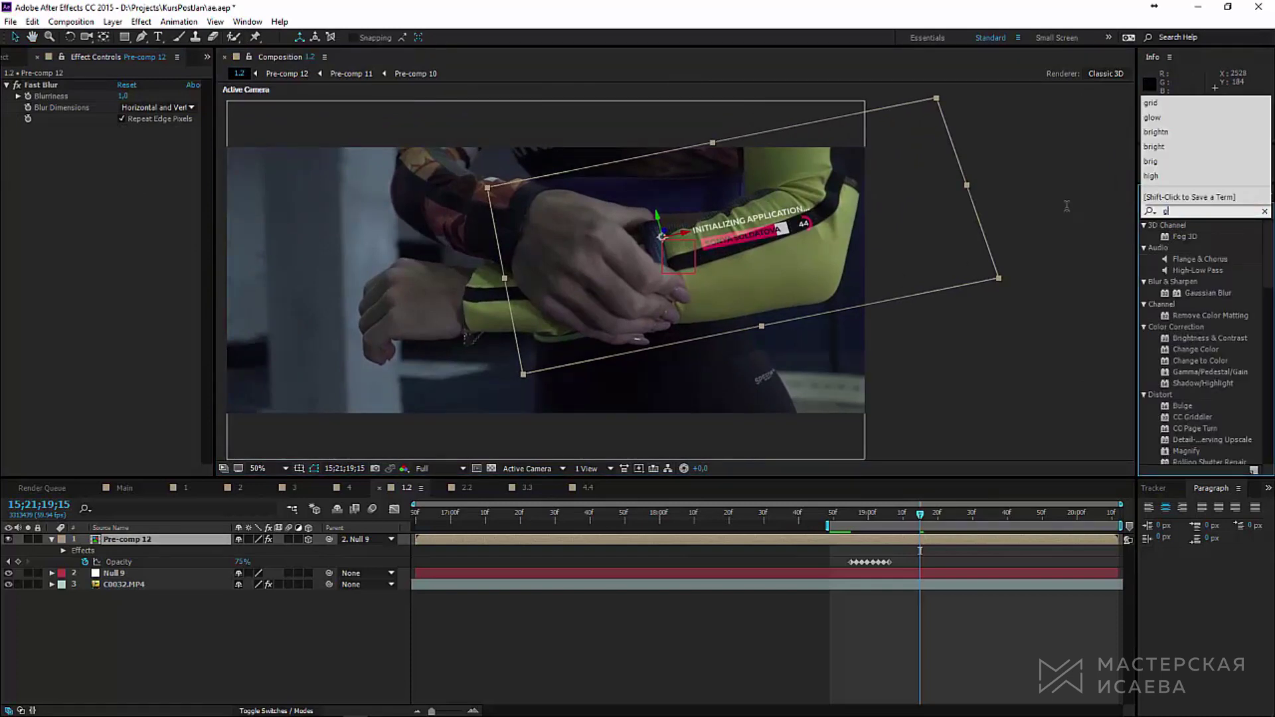
pyautogui.doubleClick(1180, 237)
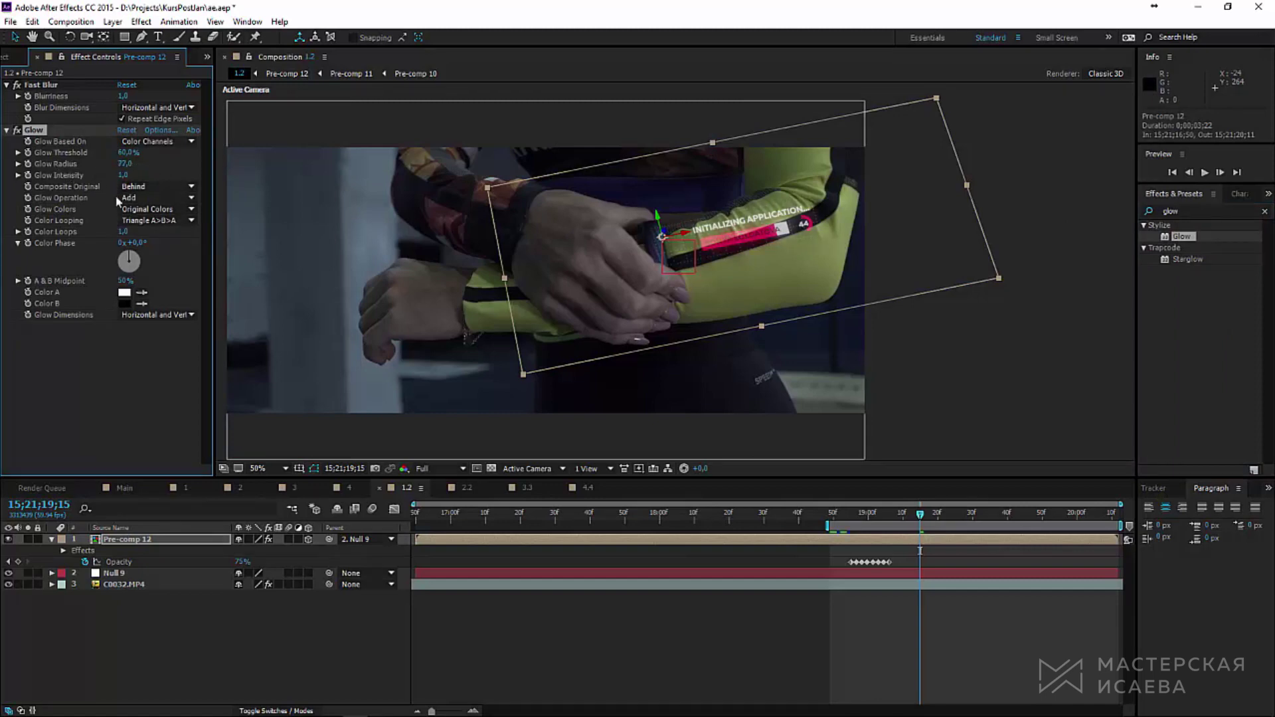
pyautogui.click(149, 542)
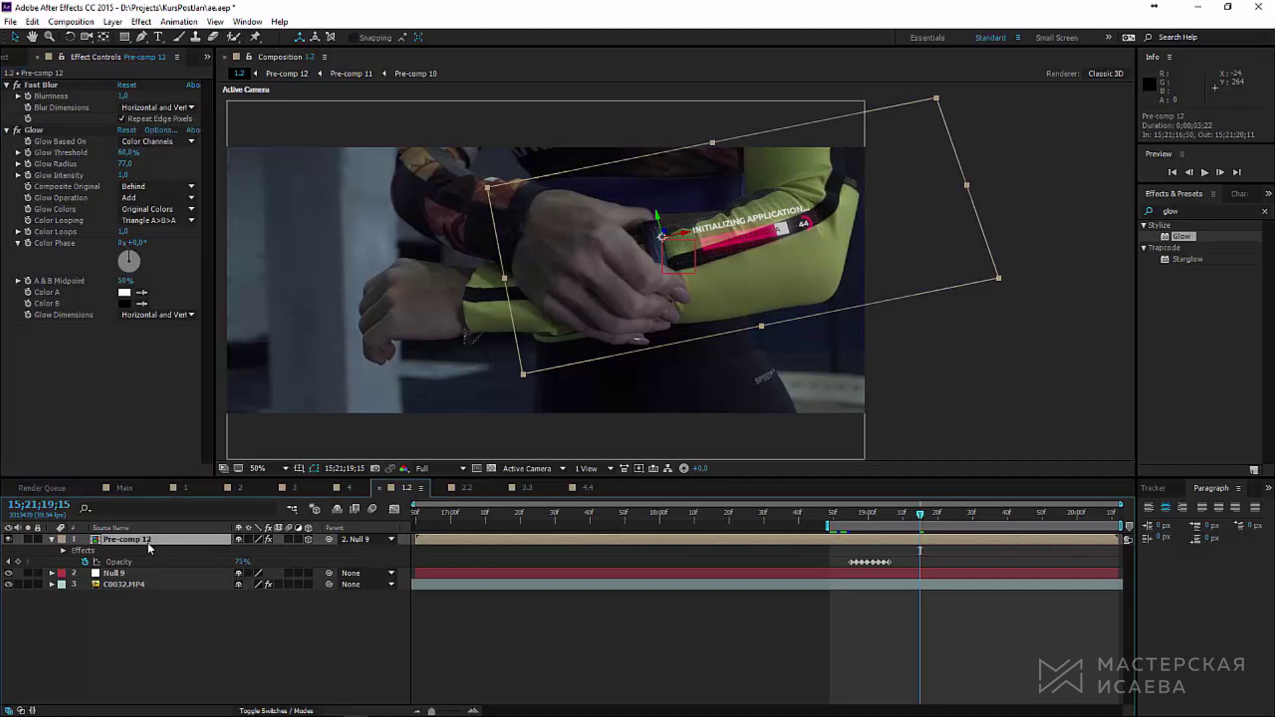
pyautogui.hotkey('ctrl', 'd')
# Step: Move the duplicate below the original and greatly raise its Fast Blur Blurriness
pyautogui.scroll(2, 657, 316)
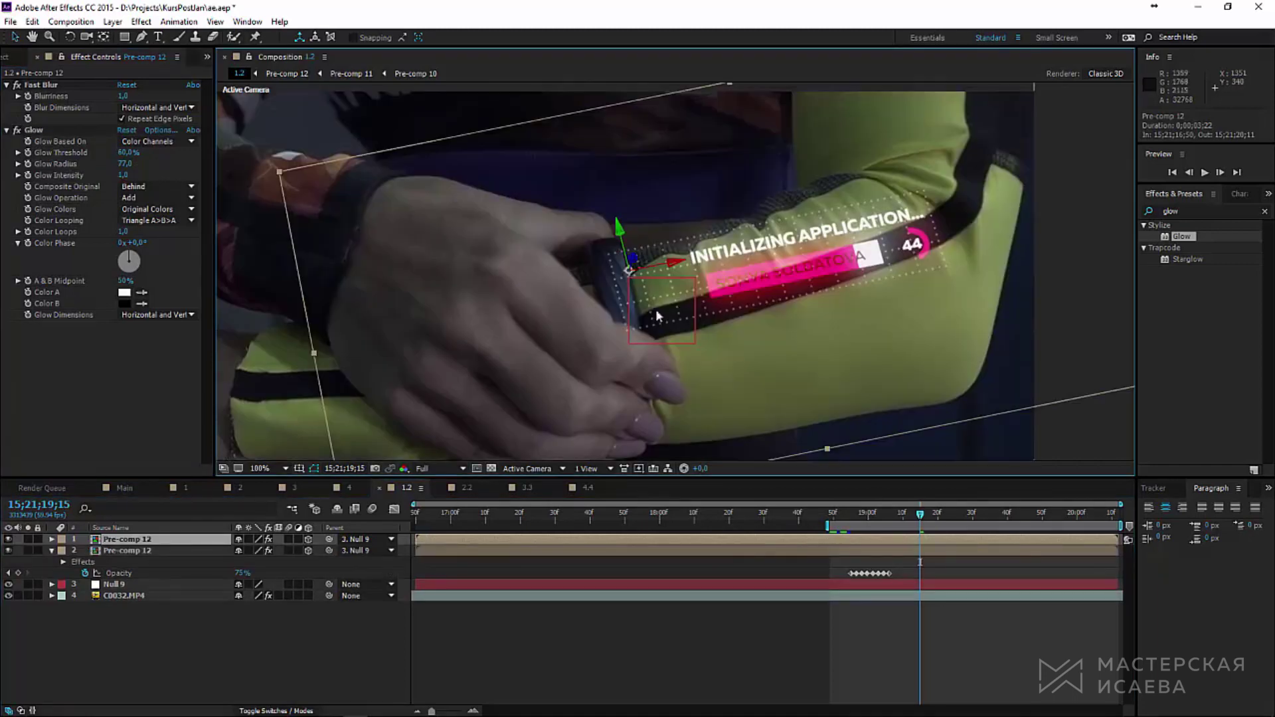
pyautogui.moveTo(629, 269); pyautogui.dragTo(627, 273)
pyautogui.hotkey('ctrl', '[')
pyautogui.moveTo(124, 95); pyautogui.dragTo(199, 96)
pyautogui.press('u')
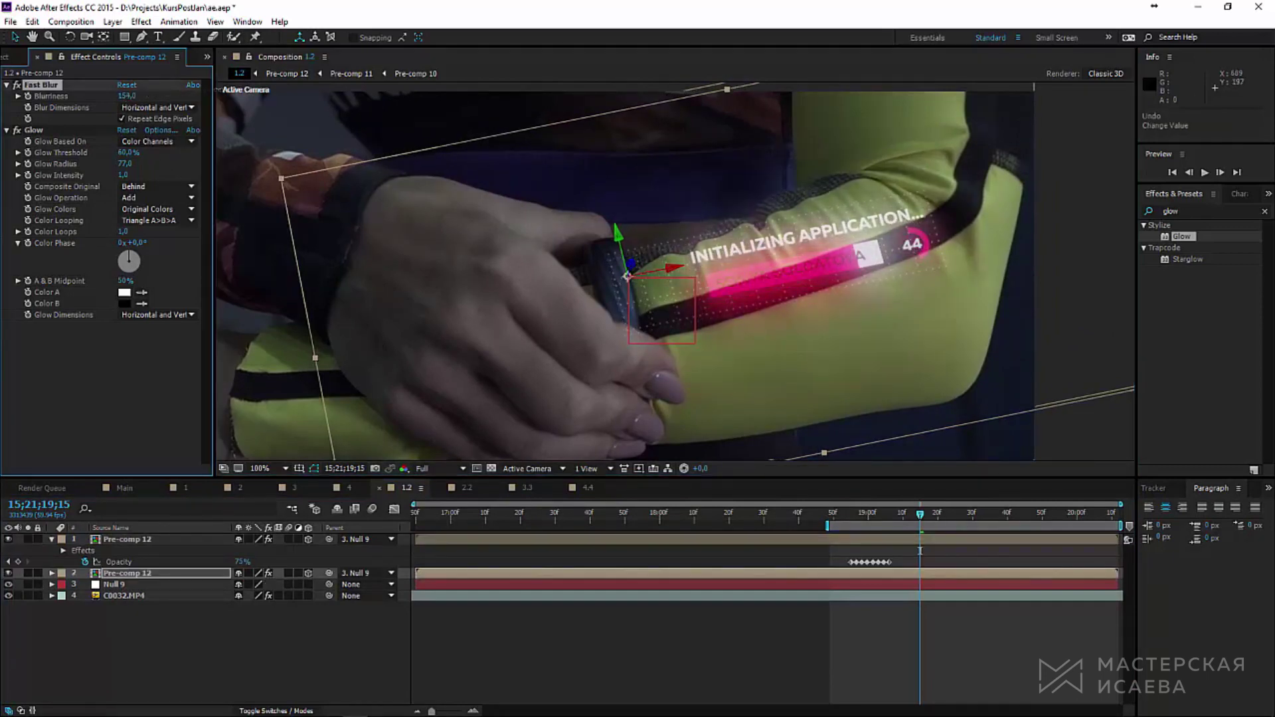
# Step: Preview the glowing halo at Fit magnification, then switch to composition 2.2
pyautogui.click(1205, 172)
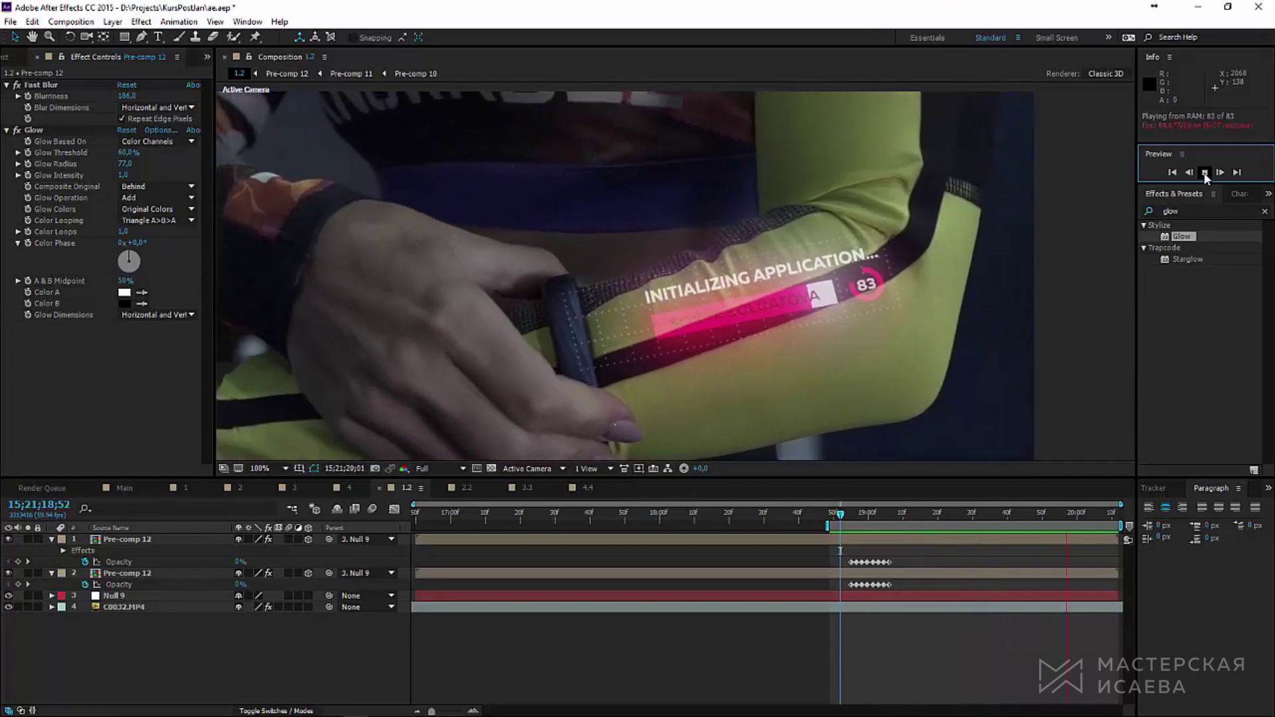
pyautogui.click(1205, 172)
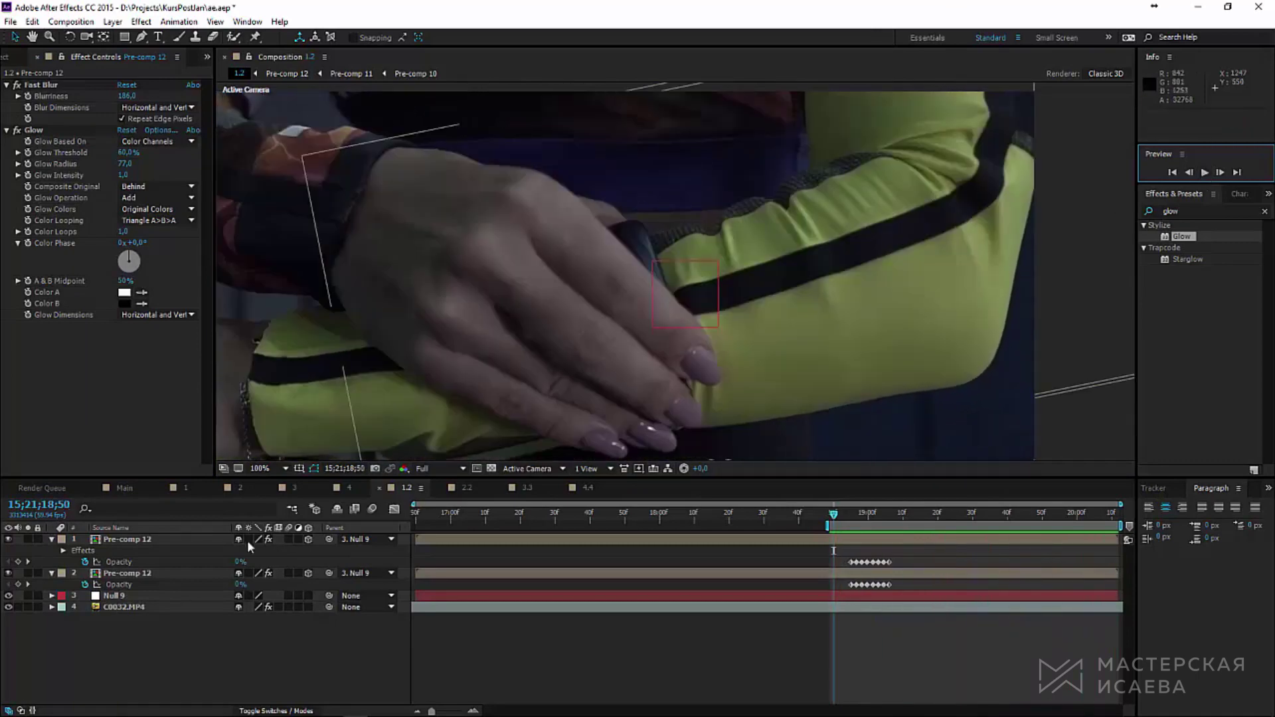
pyautogui.click(285, 468)
pyautogui.click(285, 499)
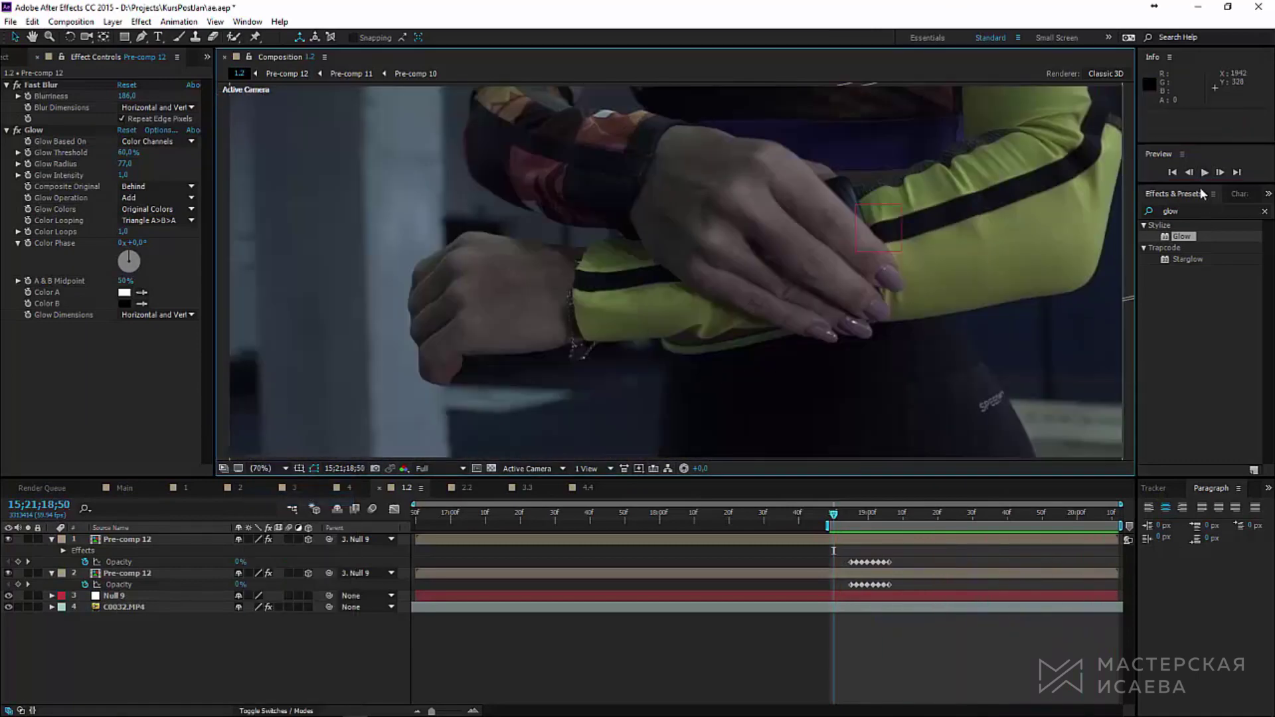
pyautogui.click(1204, 174)
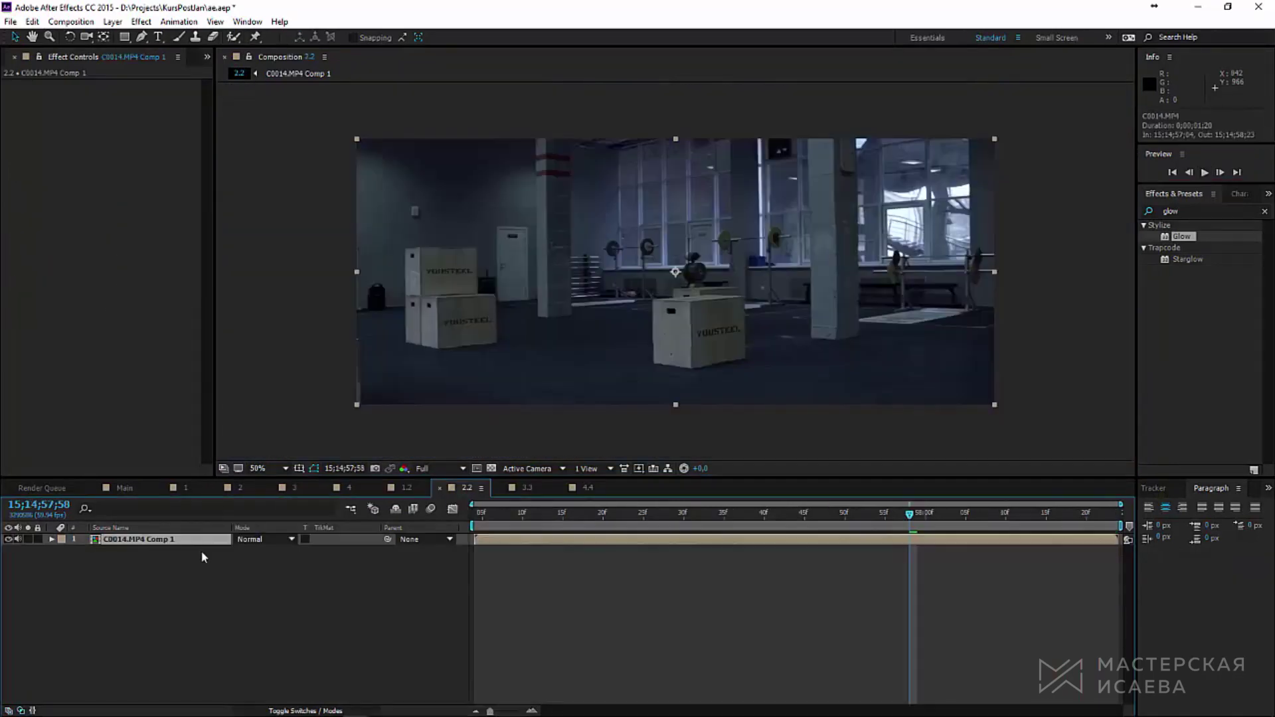
pyautogui.click(162, 608)
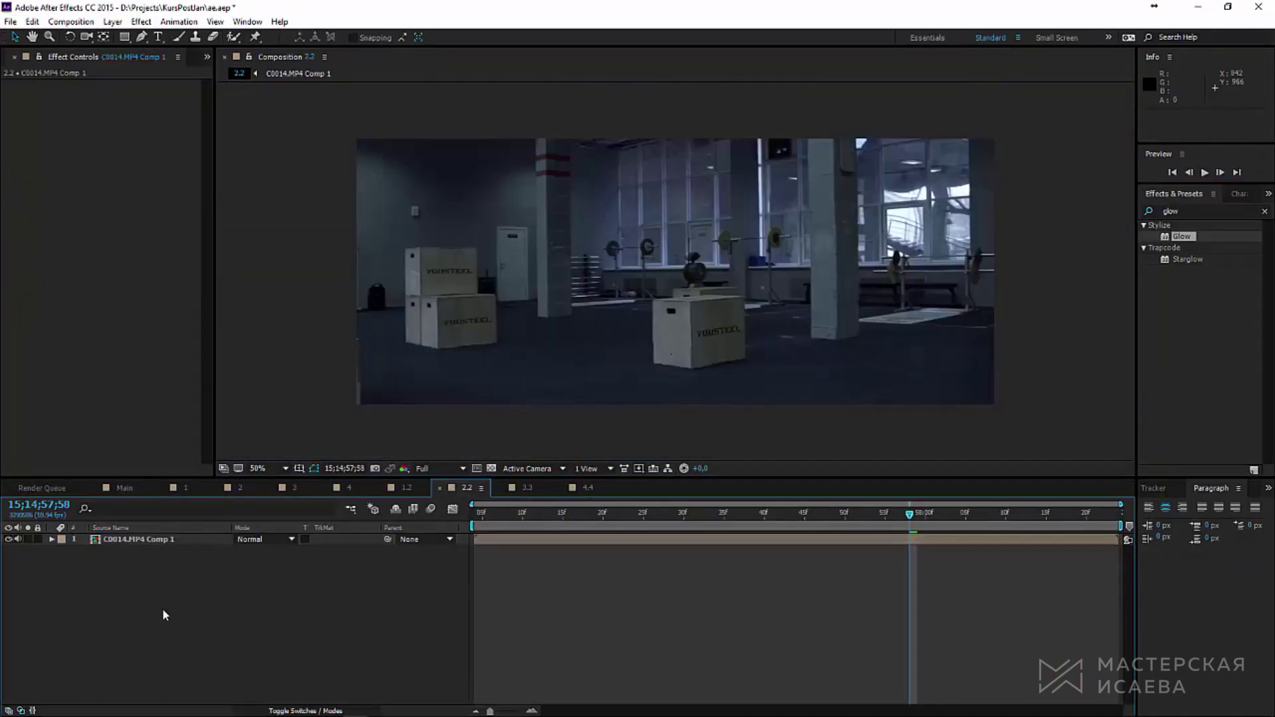
# Step: Solve a 3D camera track on the C0014.MP4 Comp 1 gym footage layer
pyautogui.click(157, 542)
pyautogui.click(1156, 489)
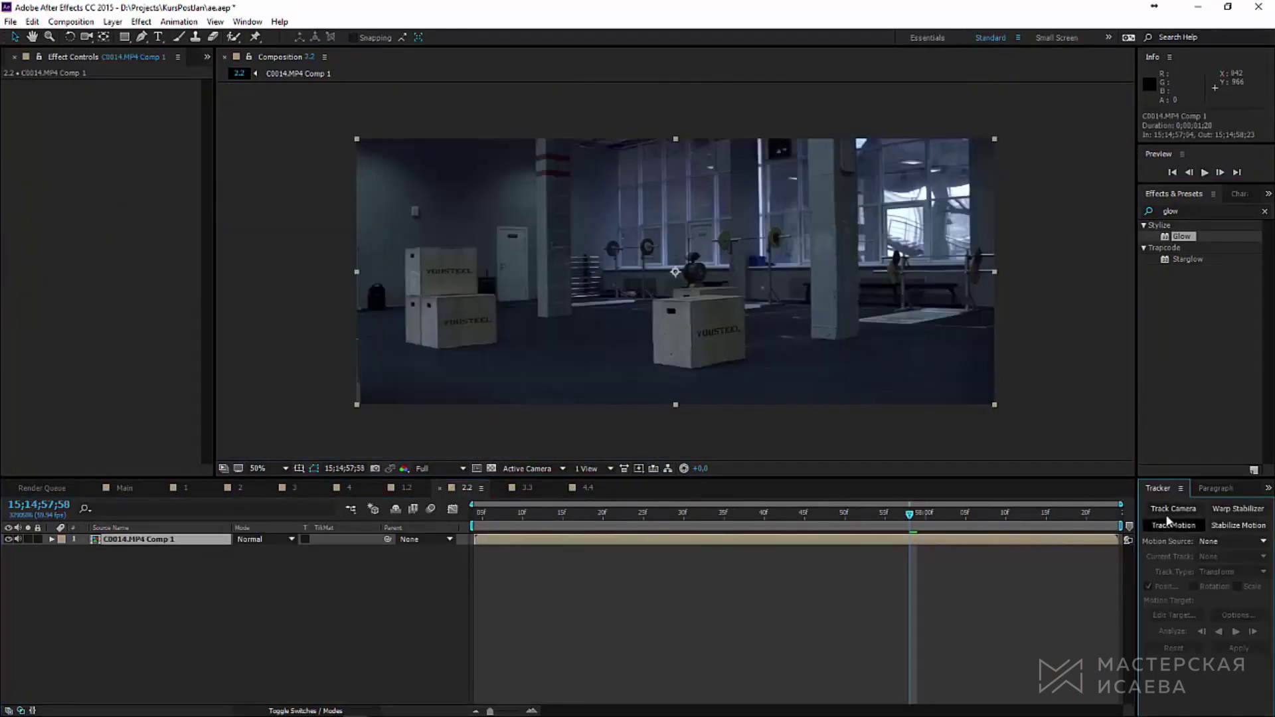
pyautogui.click(1175, 509)
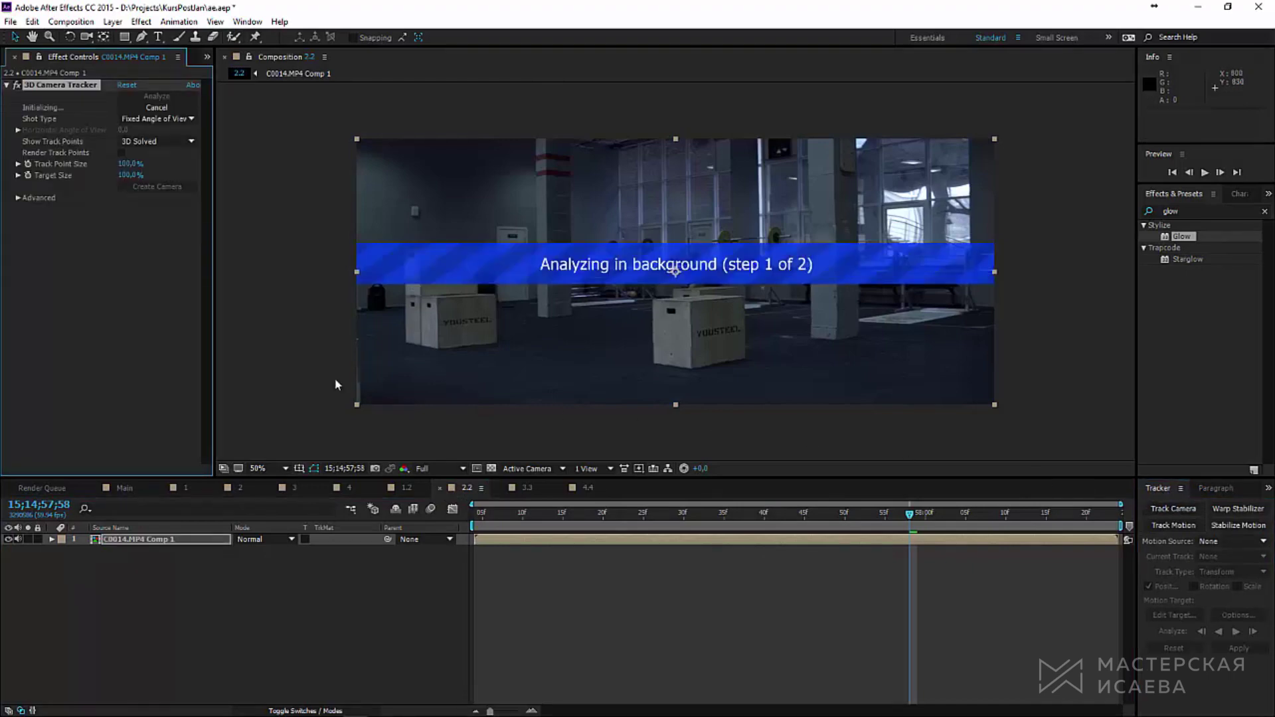
pyautogui.click(113, 22)
pyautogui.click(121, 445)
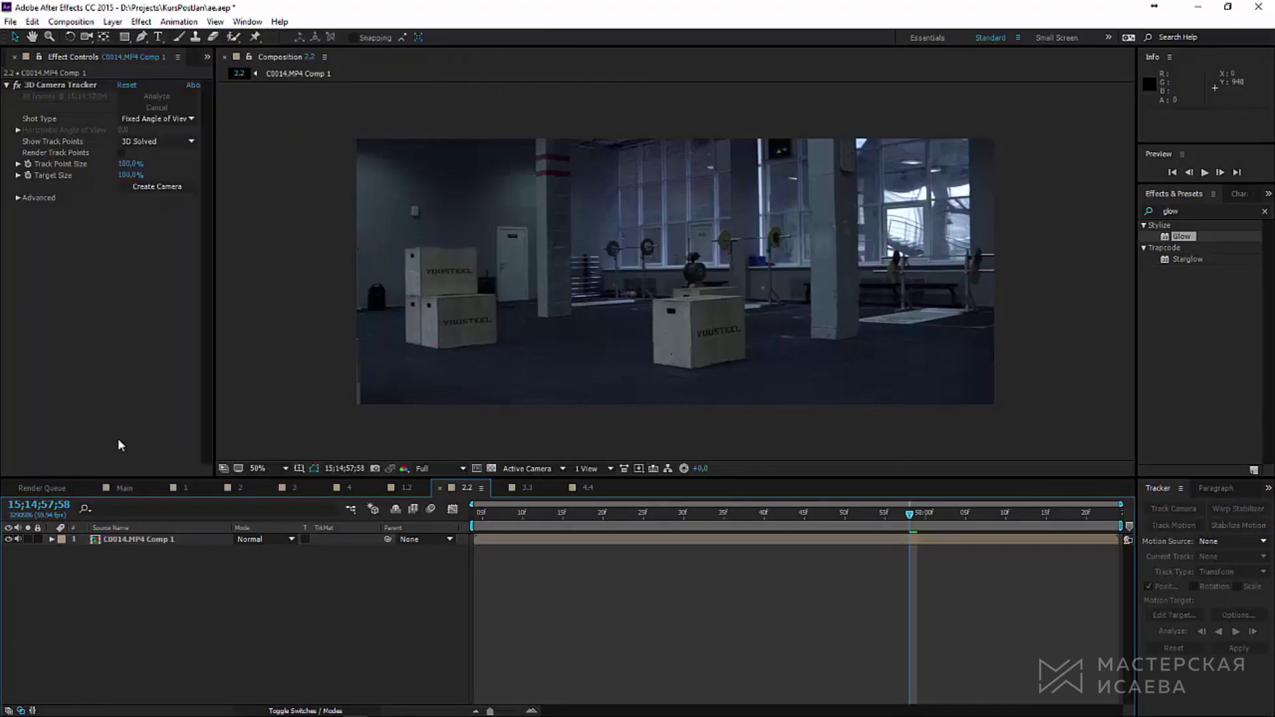
pyautogui.click(115, 22)
# Step: Add a new shape layer, show rulers, and place horizontal and vertical guides over the box
pyautogui.moveTo(292, 37)
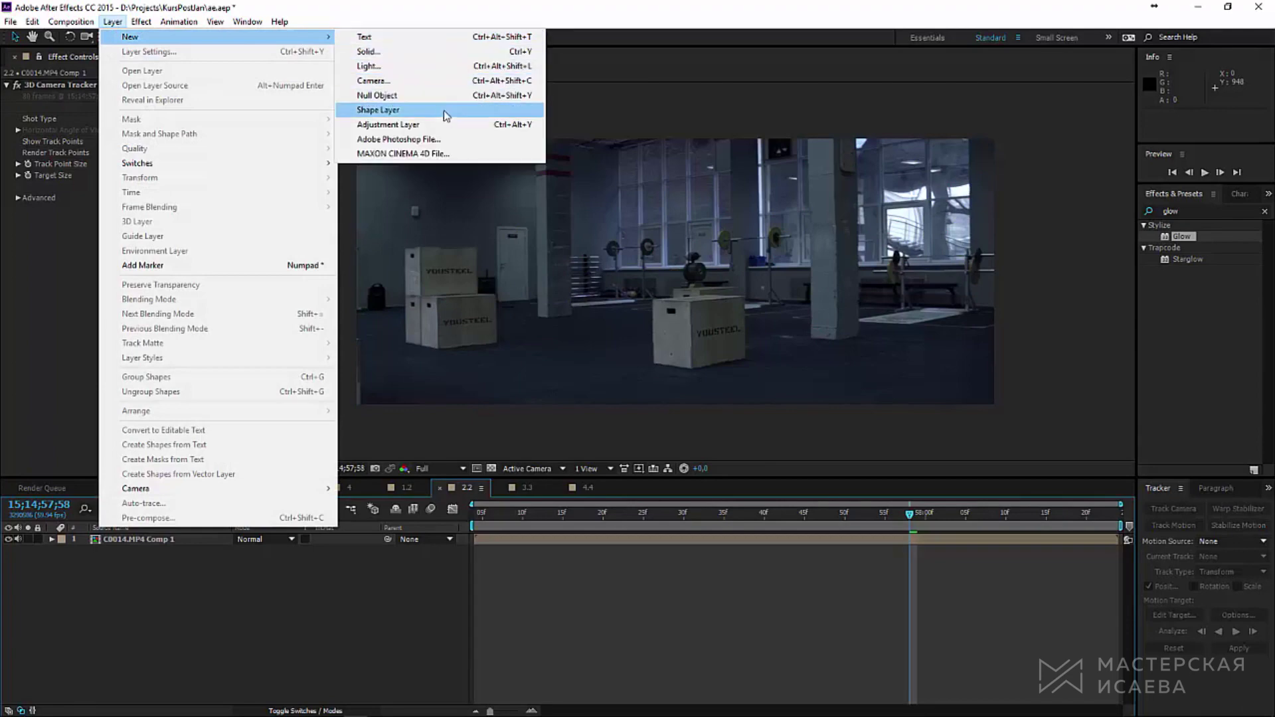
pyautogui.click(432, 109)
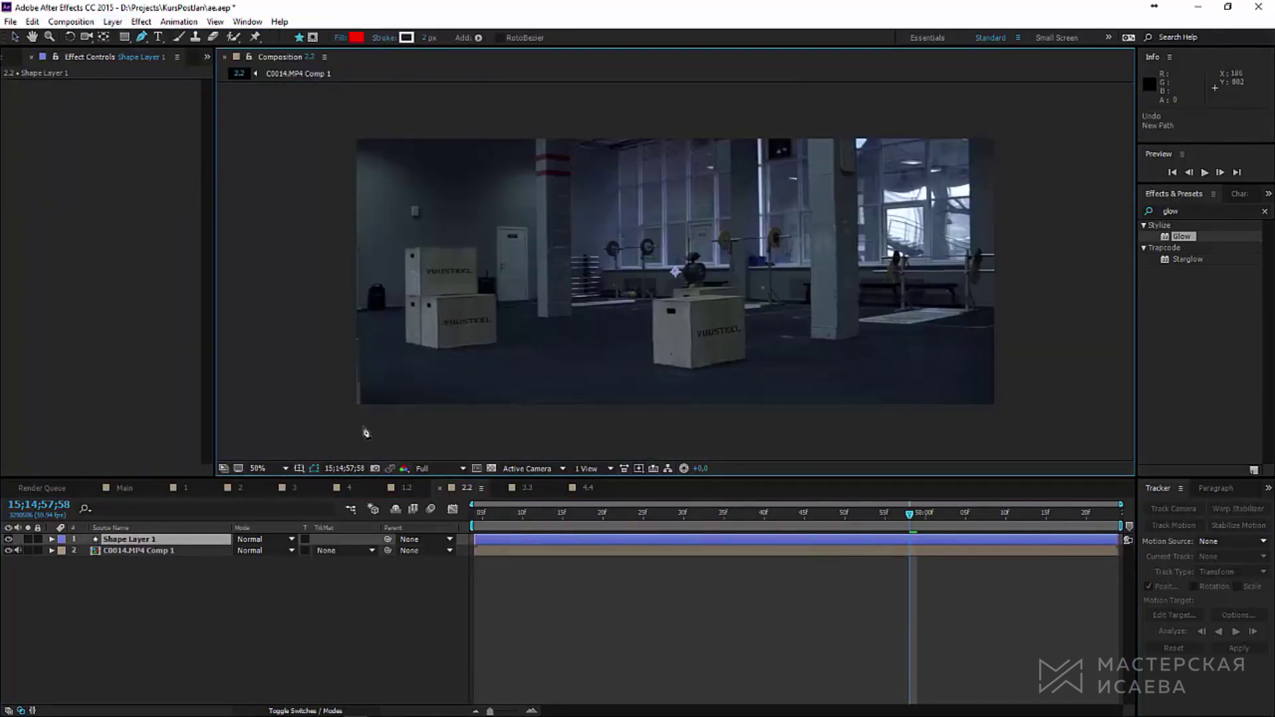
pyautogui.click(299, 469)
pyautogui.click(326, 547)
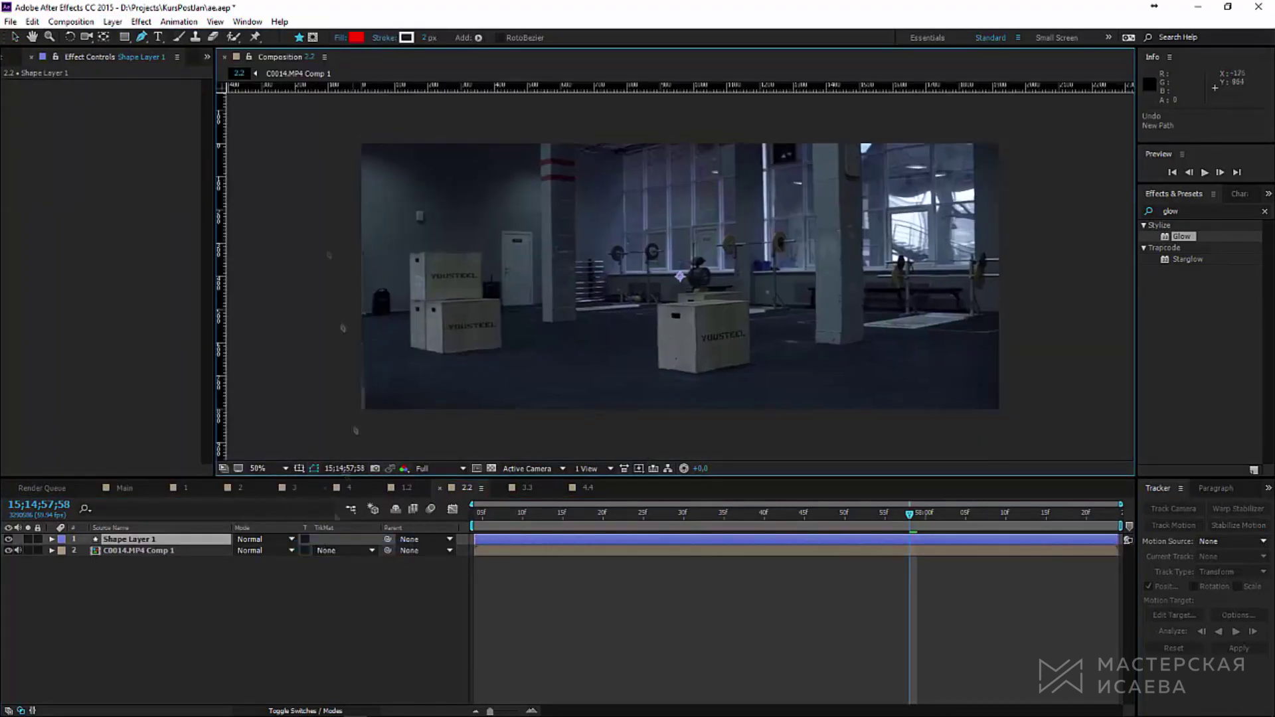
pyautogui.moveTo(298, 89); pyautogui.dragTo(298, 242)
pyautogui.moveTo(221, 232); pyautogui.dragTo(660, 196)
pyautogui.moveTo(221, 199); pyautogui.dragTo(727, 206)
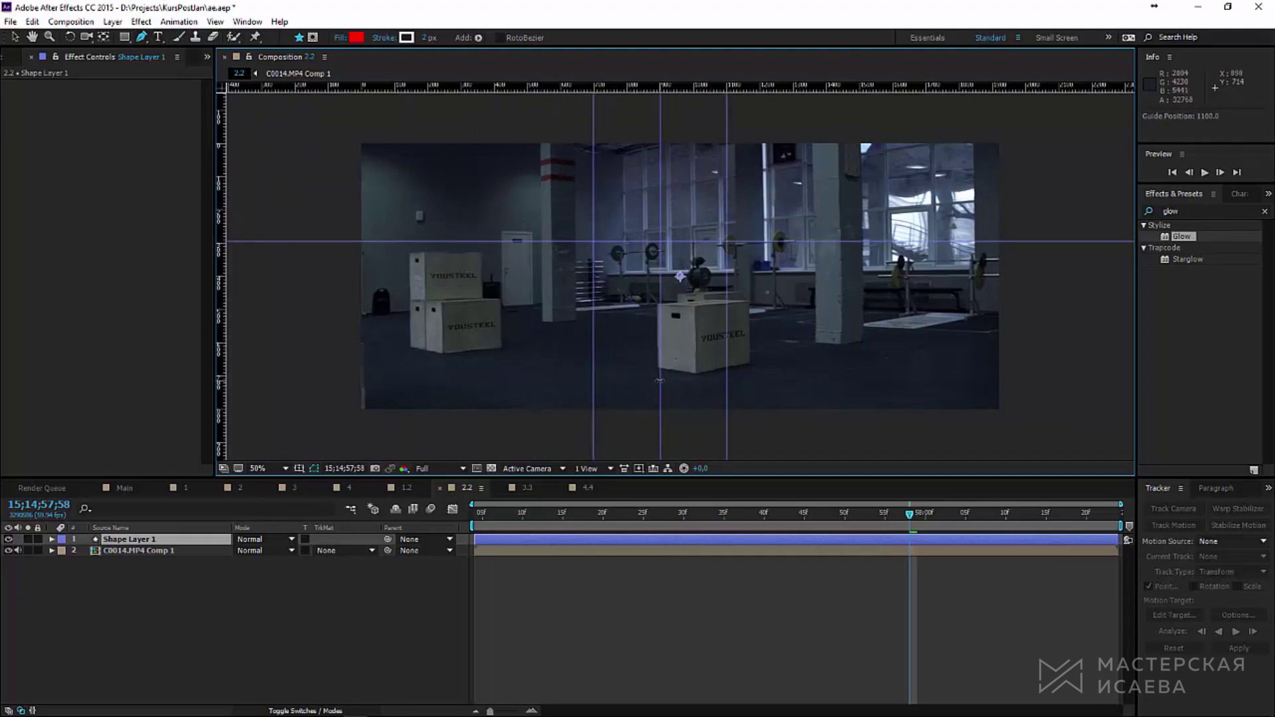
# Step: Draw a closed kite shape with the Pen tool through bottom, left, top and right points
pyautogui.click(660, 381)
pyautogui.click(593, 241)
pyautogui.click(660, 193)
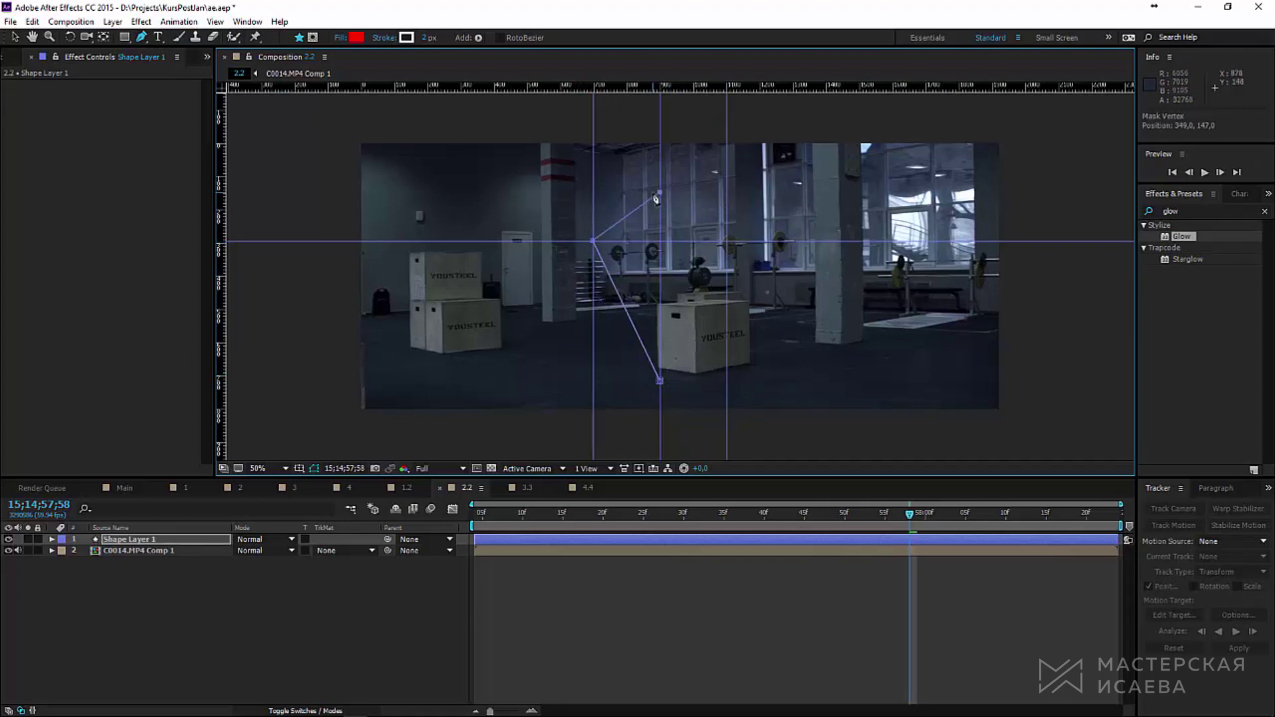
pyautogui.moveTo(660, 193); pyautogui.dragTo(659, 171)
pyautogui.click(727, 241)
pyautogui.click(660, 381)
# Step: Remove all the guides and hide the rulers
pyautogui.press('v')
pyautogui.moveTo(593, 399); pyautogui.dragTo(222, 398)
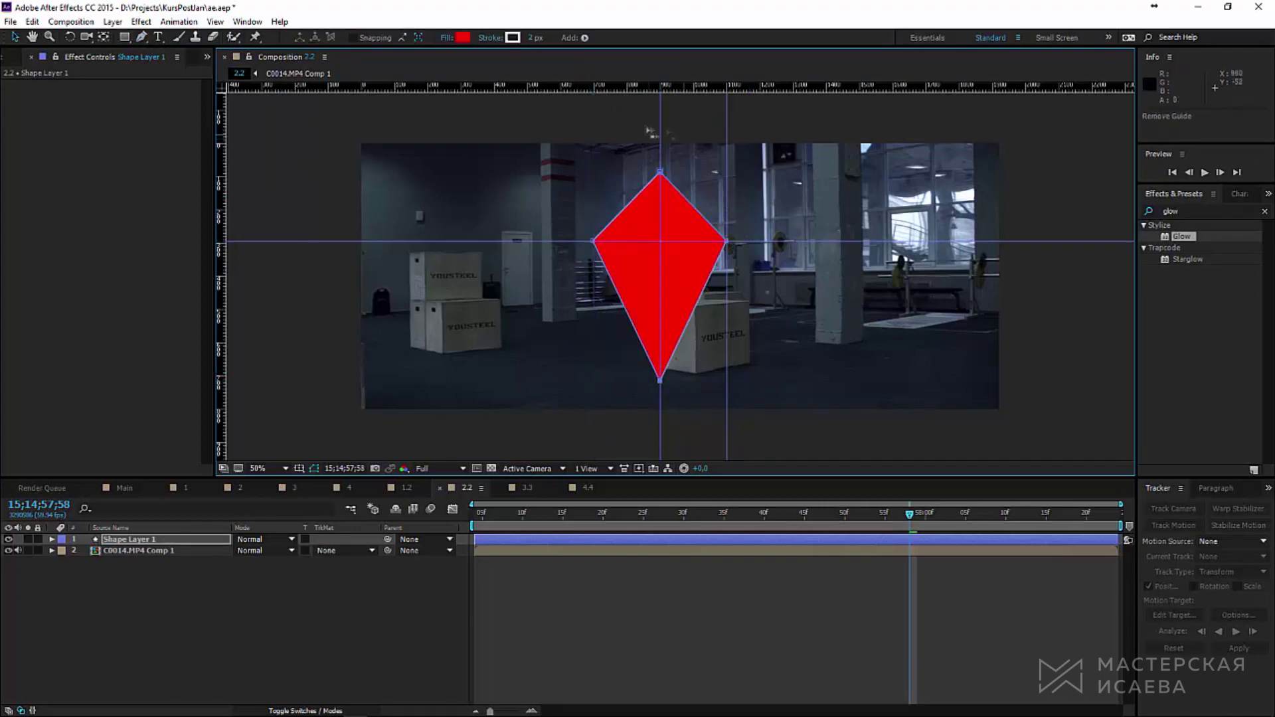
pyautogui.moveTo(652, 131); pyautogui.dragTo(658, 85)
pyautogui.moveTo(726, 166); pyautogui.dragTo(726, 85)
pyautogui.moveTo(797, 241); pyautogui.dragTo(798, 85)
pyautogui.click(299, 468)
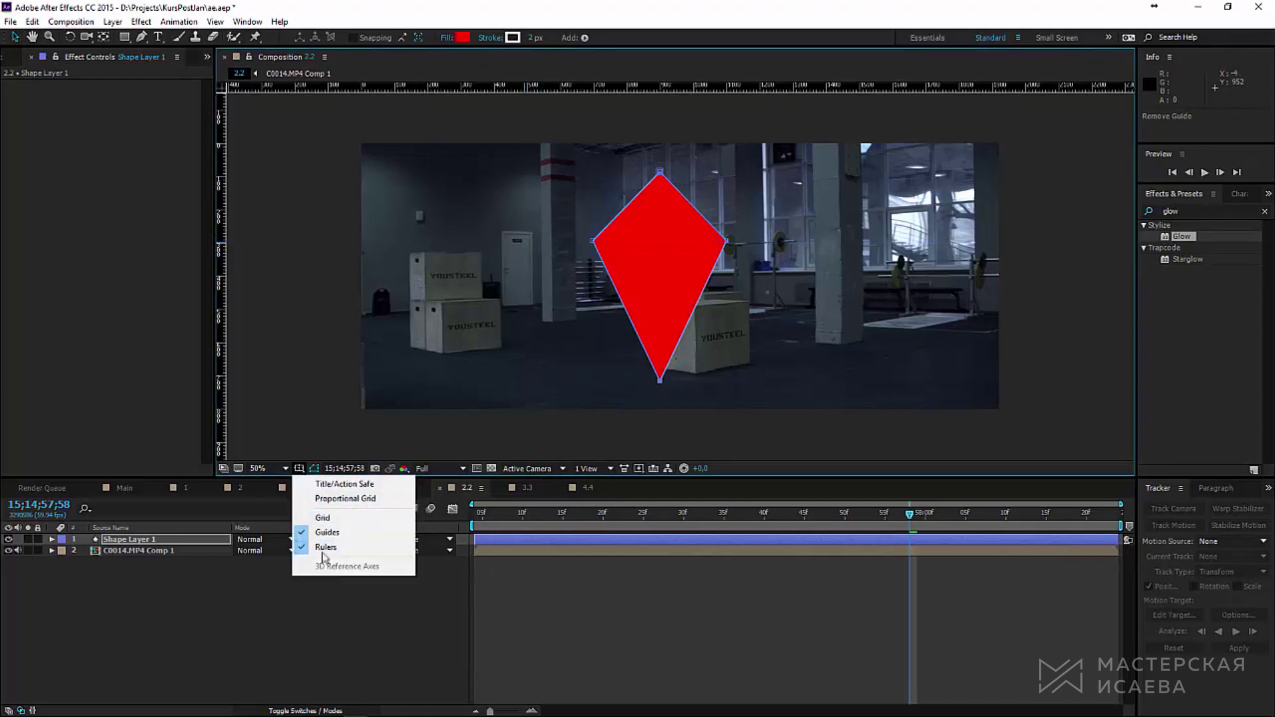
pyautogui.click(324, 548)
# Step: Draw a vertical line between the kite's tips and a horizontal line between its corners
pyautogui.press('g')
pyautogui.click(655, 375)
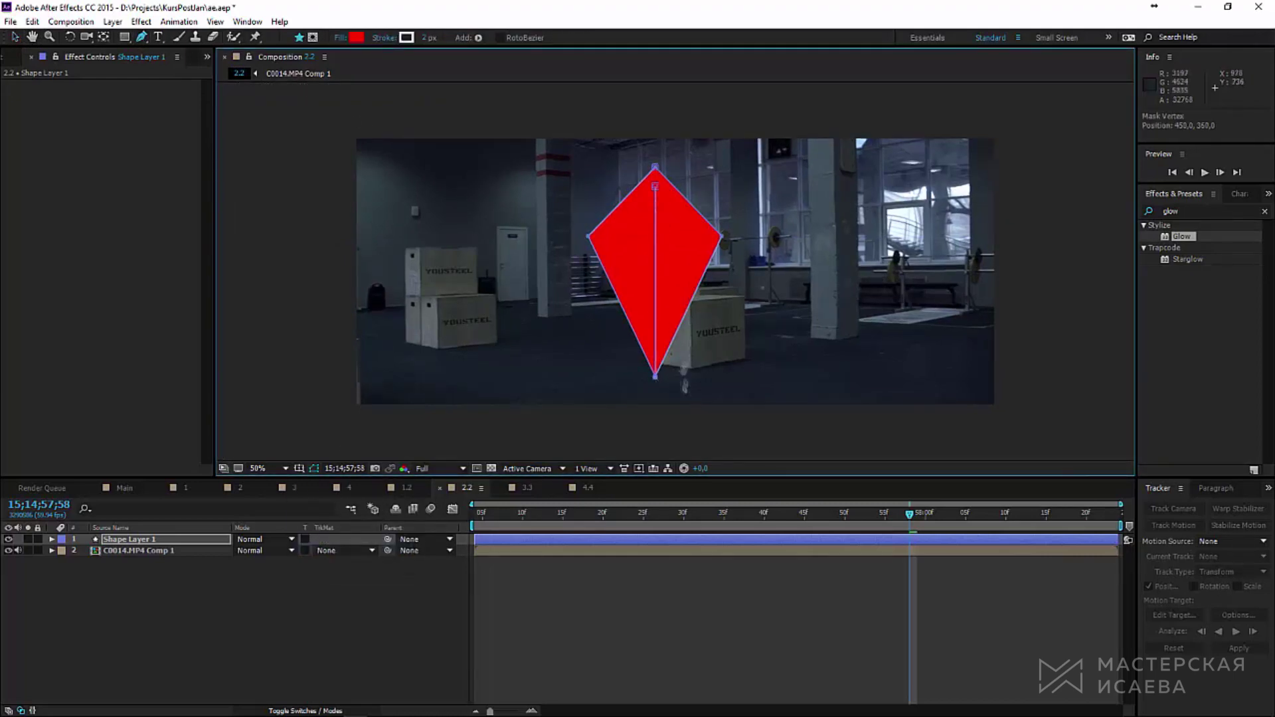
pyautogui.scroll(4, 664, 398)
pyautogui.scroll(6, 598, 299)
pyautogui.click(597, 218)
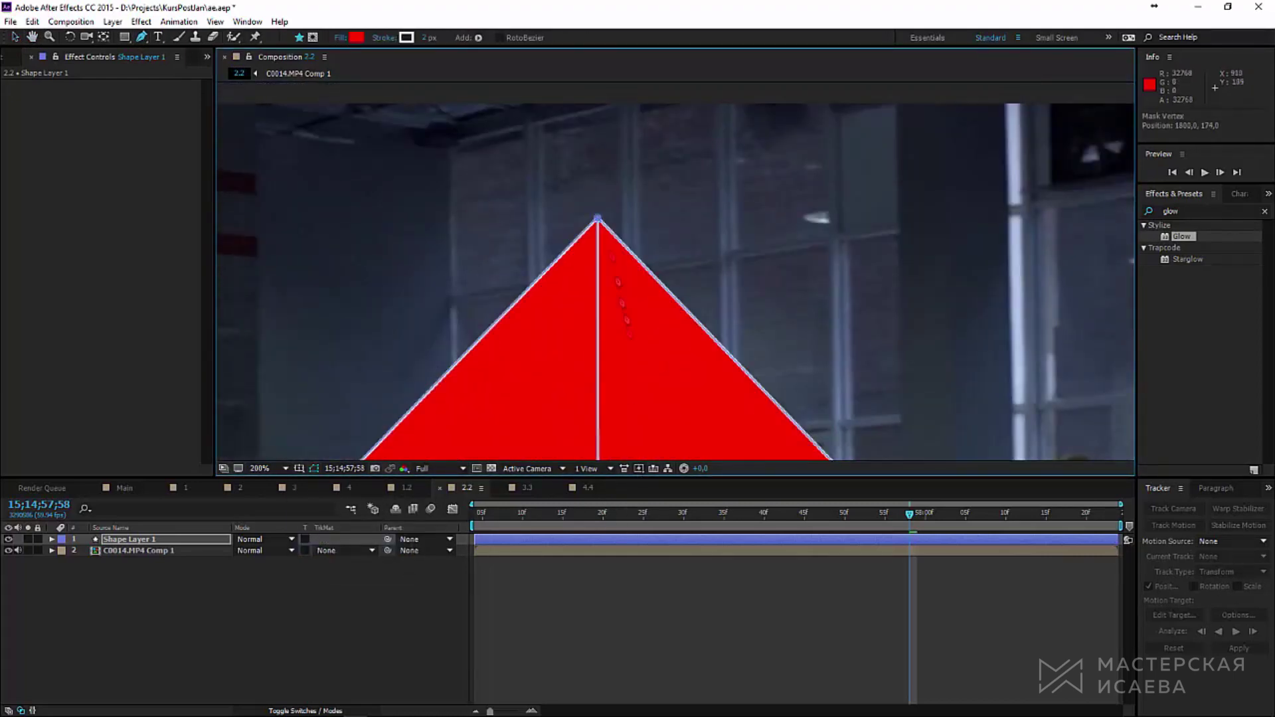
pyautogui.scroll(-3, 664, 299)
pyautogui.click(445, 276)
pyautogui.click(978, 275)
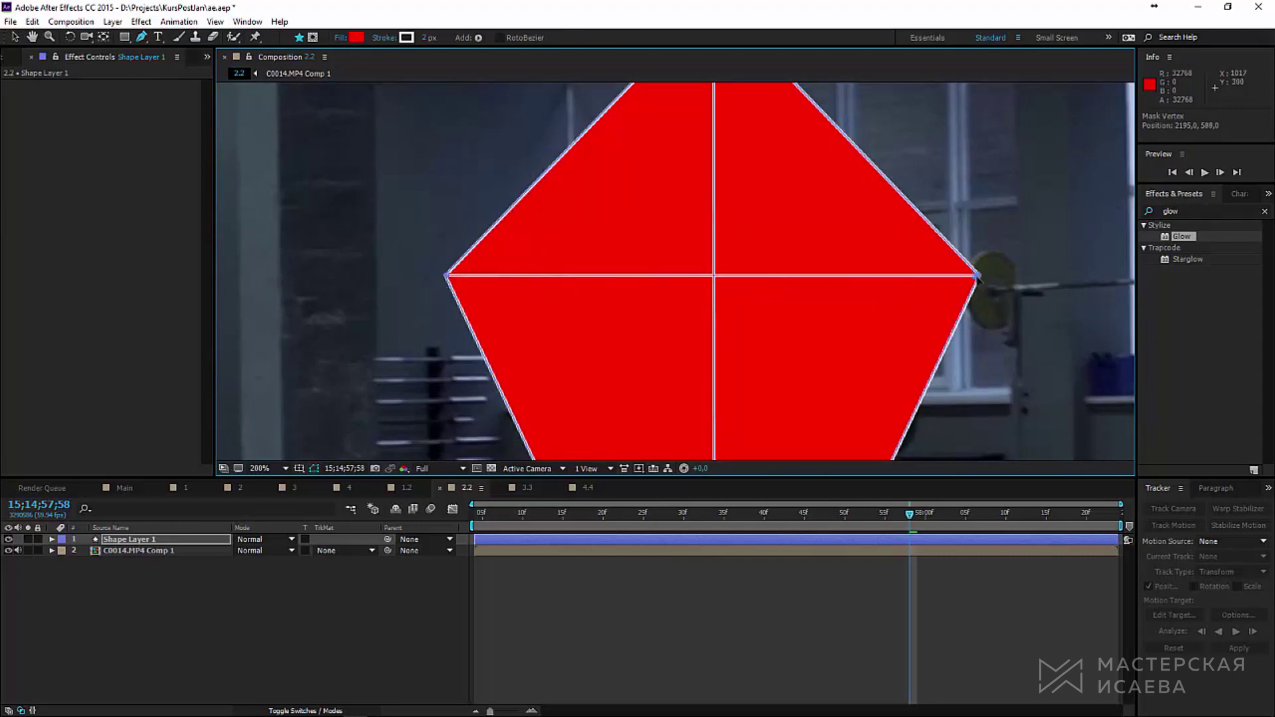
pyautogui.scroll(4, 983, 279)
pyautogui.press('/')
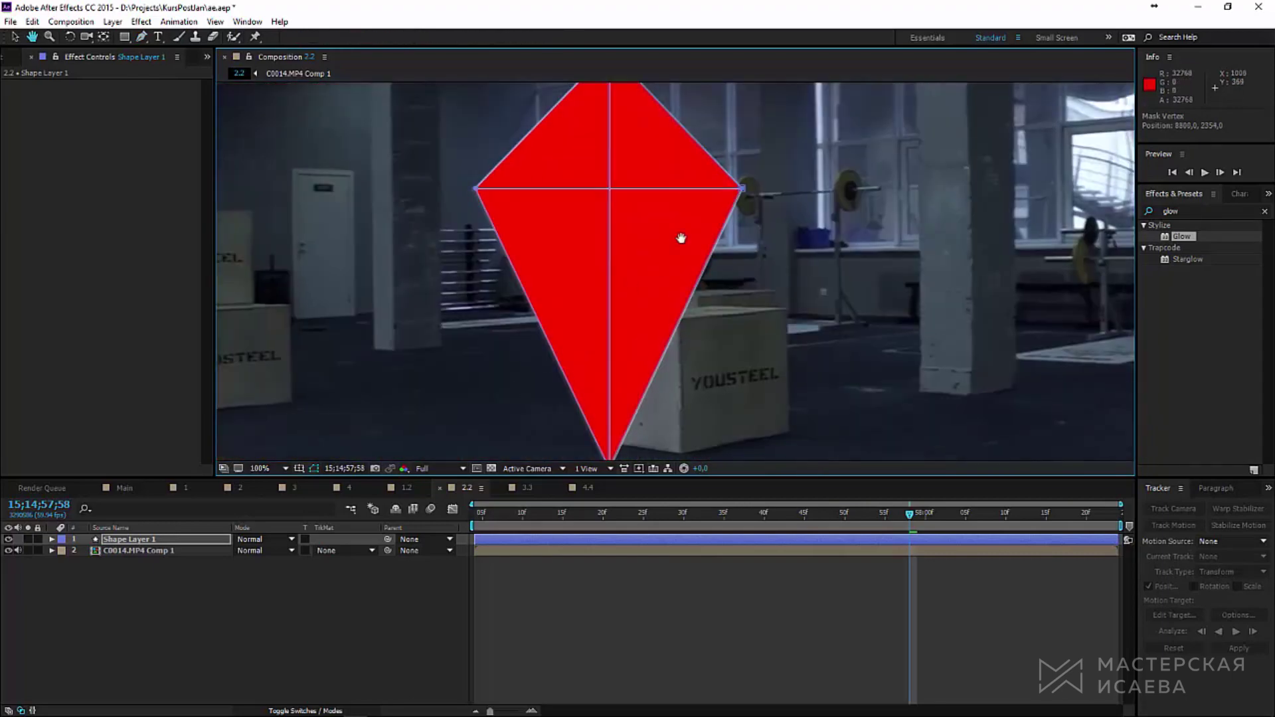
pyautogui.click(52, 540)
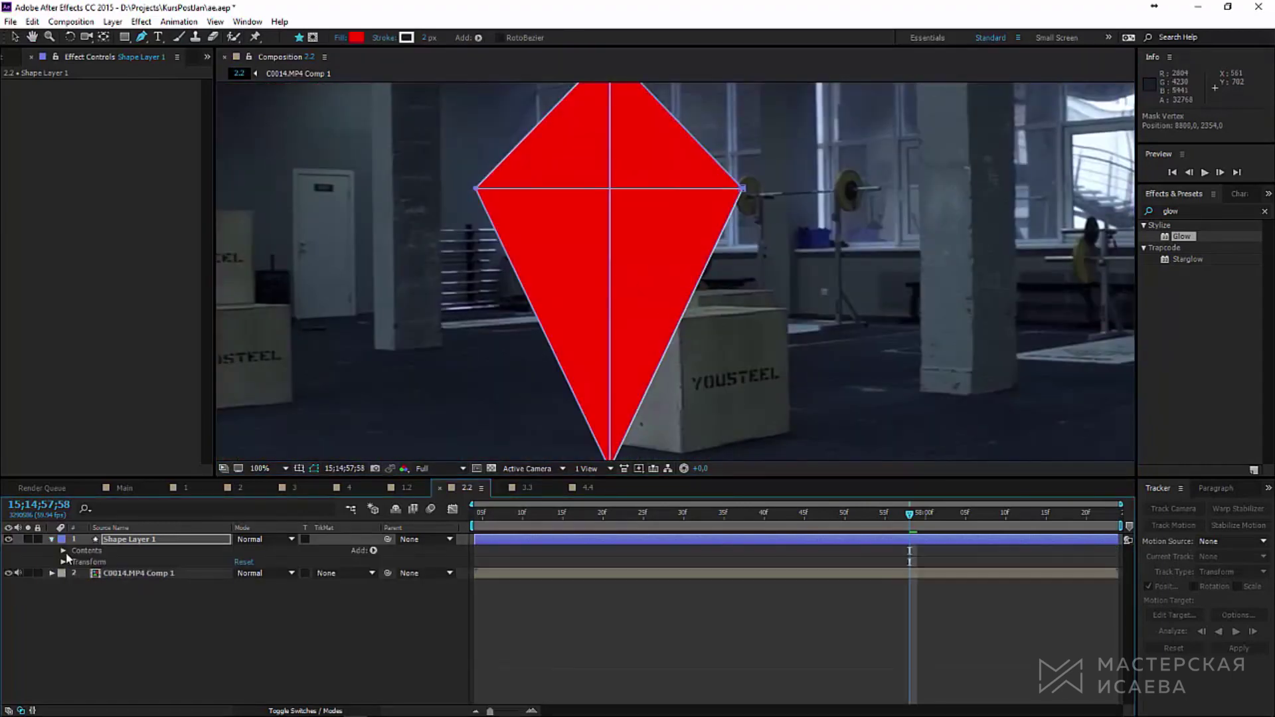
# Step: Delete Fill 1 from Shape 1, Shape 2 and Shape 3 in Shape Layer 1
pyautogui.click(63, 550)
pyautogui.click(100, 574)
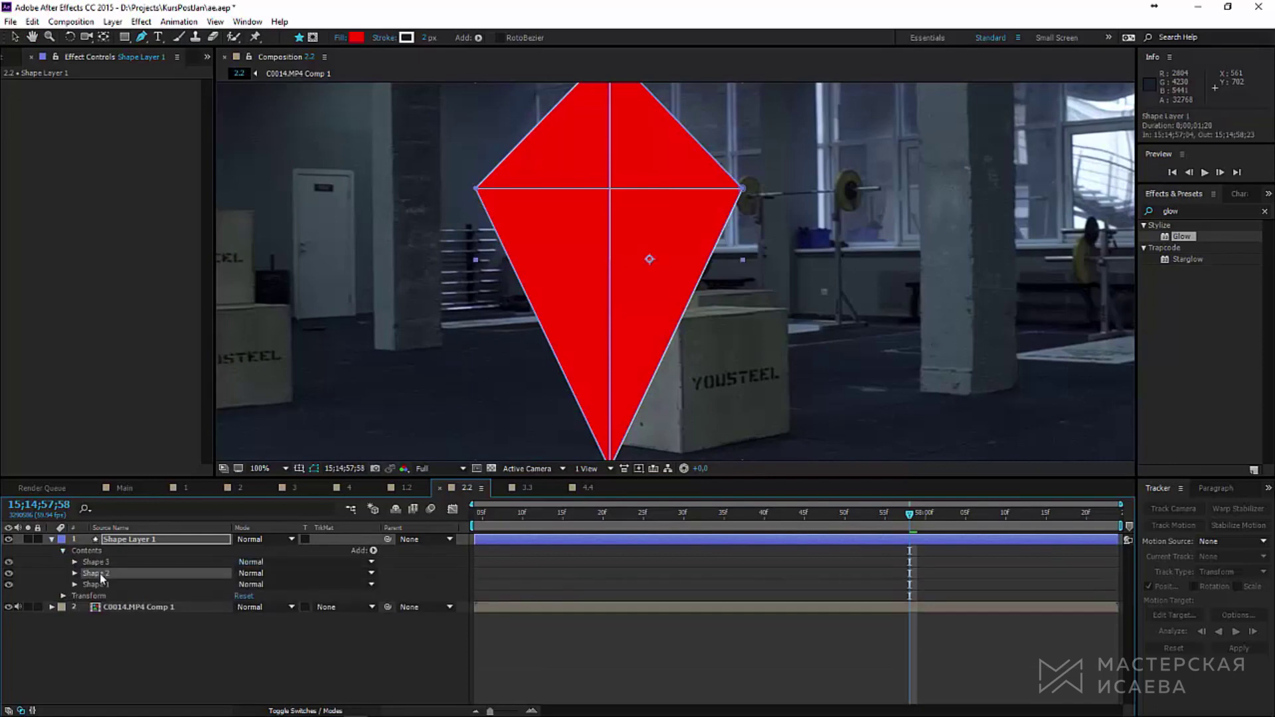
pyautogui.click(75, 584)
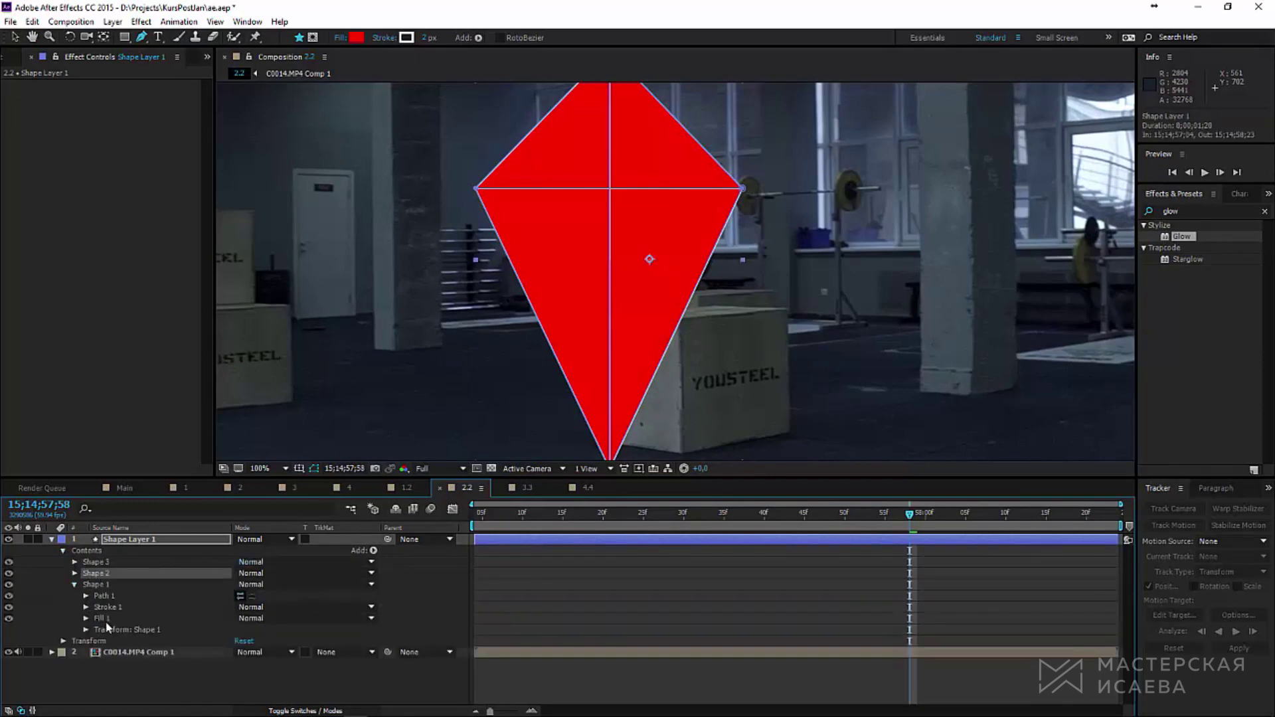
pyautogui.click(101, 619)
pyautogui.press('Delete')
pyautogui.click(74, 573)
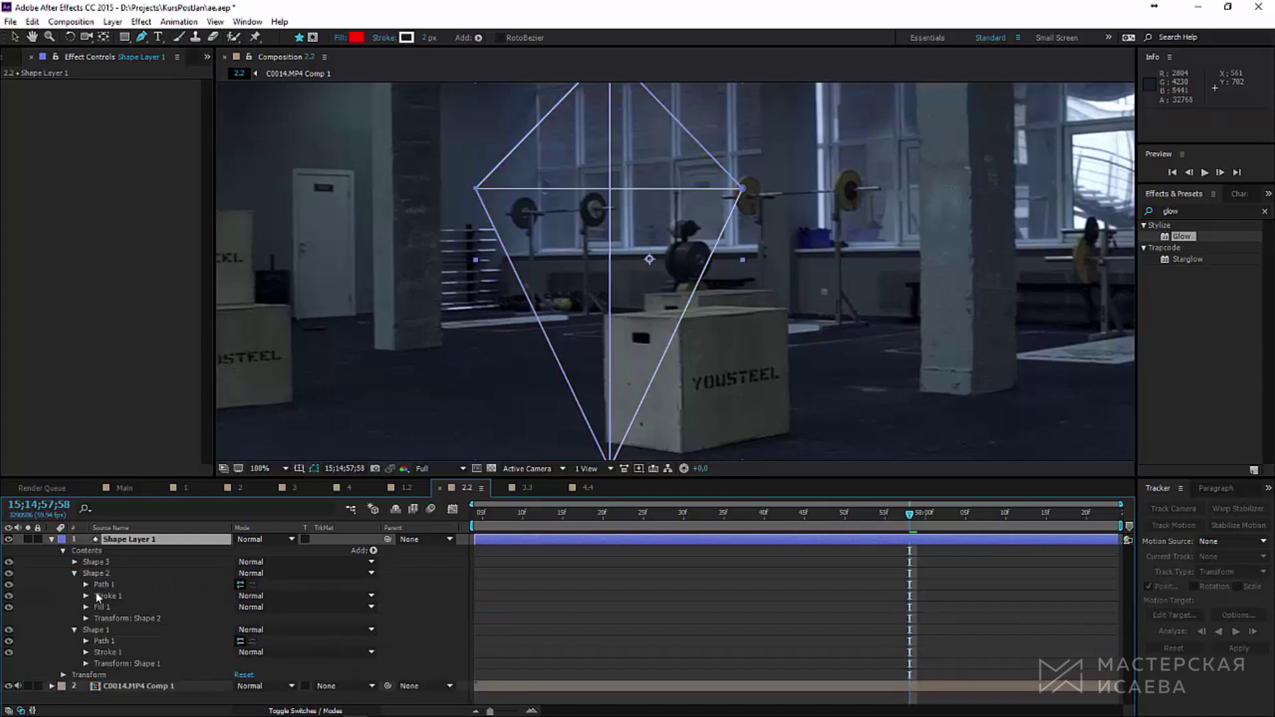
pyautogui.click(101, 605)
pyautogui.press('Delete')
pyautogui.click(75, 562)
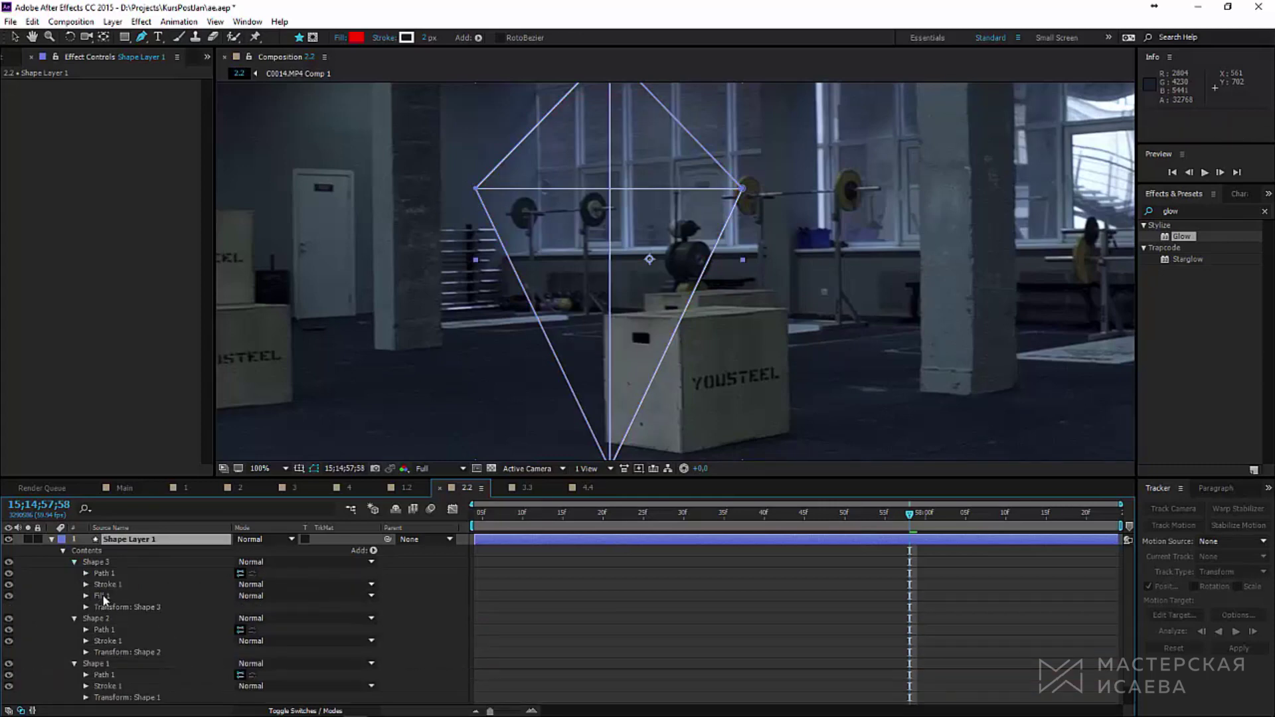
pyautogui.click(101, 596)
pyautogui.press('Delete')
# Step: Thicken the kite lines' Stroke Width to 8
pyautogui.click(86, 585)
pyautogui.scroll(-1, 133, 618)
pyautogui.moveTo(240, 596); pyautogui.dragTo(246, 604)
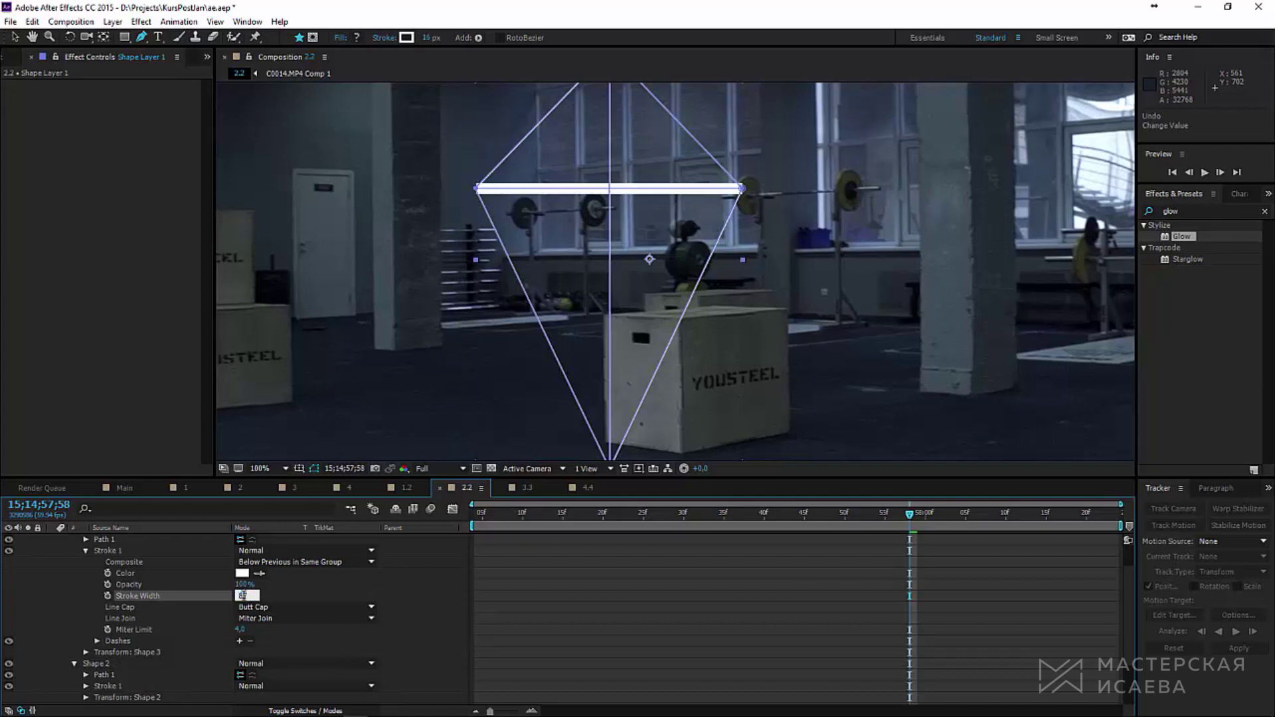
pyautogui.press('Return')
pyautogui.scroll(-3, 166, 631)
pyautogui.moveTo(239, 620); pyautogui.dragTo(249, 620)
pyautogui.scroll(-1, 200, 671)
pyautogui.scroll(5, 166, 598)
pyautogui.click(51, 540)
pyautogui.click(215, 577)
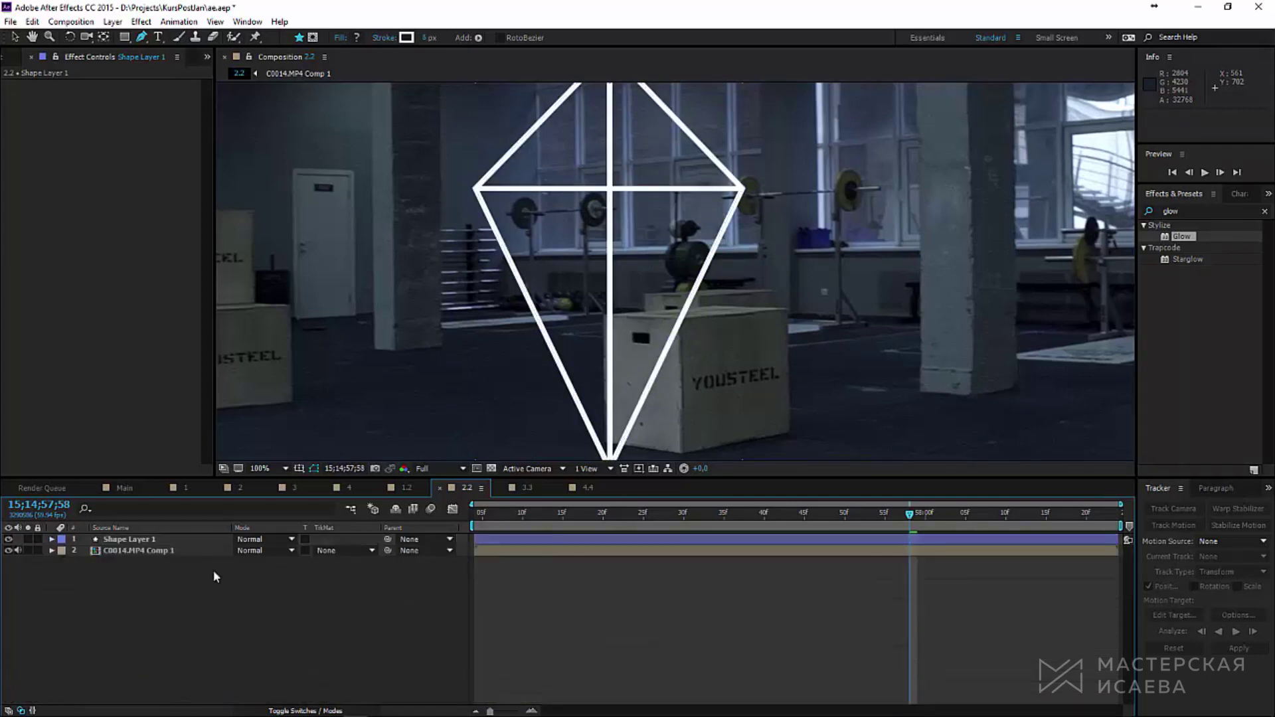
pyautogui.scroll(-2, 584, 364)
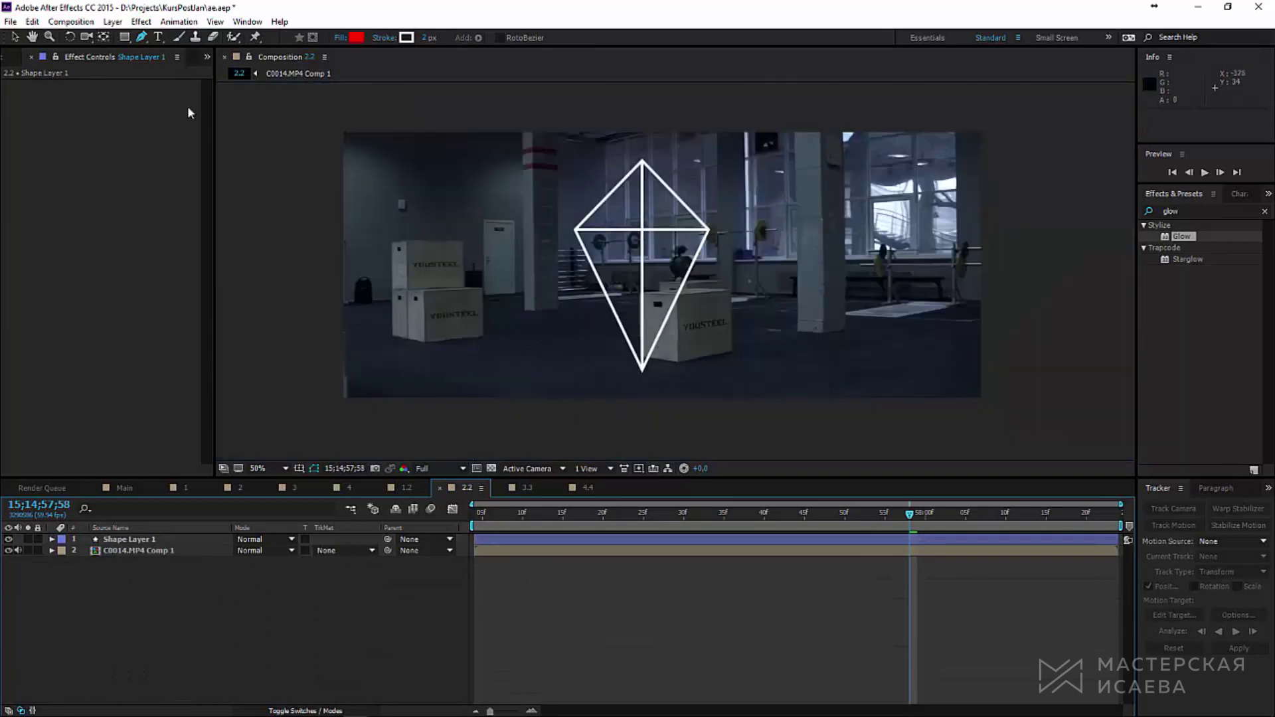
# Step: Make the kite shape layer 3D and move its anchor point to the kite's bottom tip
pyautogui.click(22, 37)
pyautogui.click(304, 710)
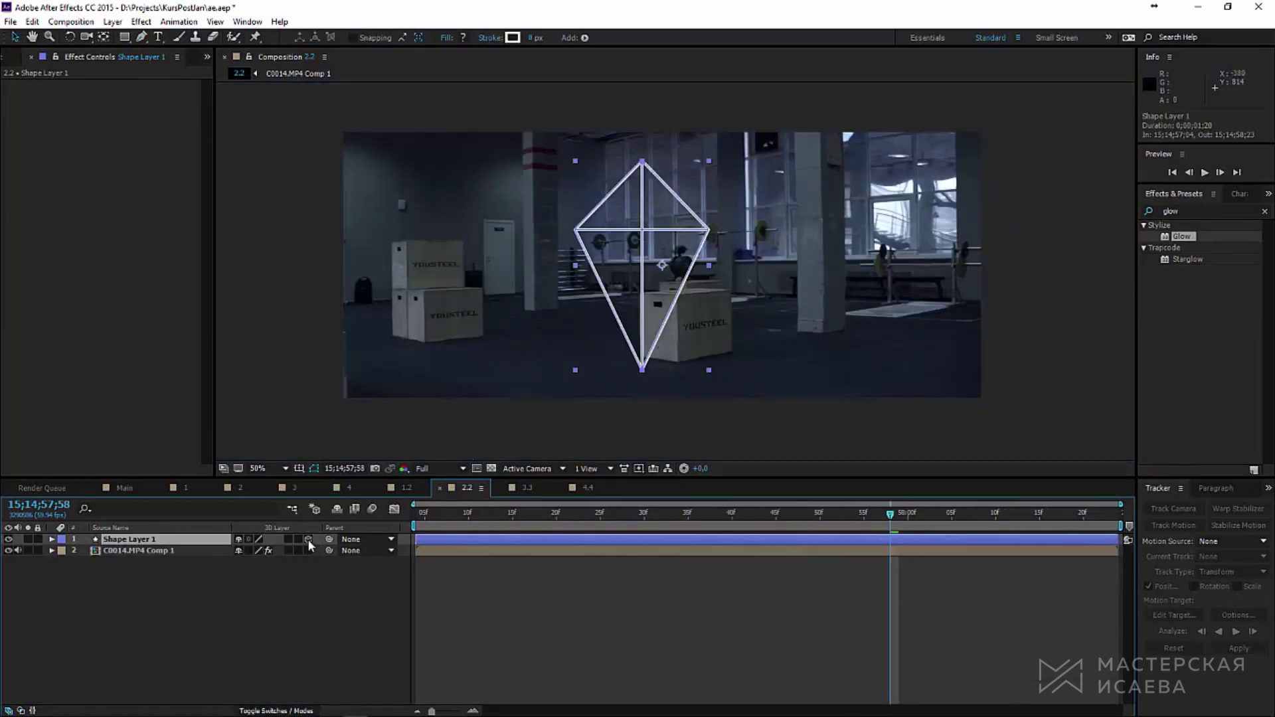
pyautogui.click(166, 541)
pyautogui.press('.')
pyautogui.press('y')
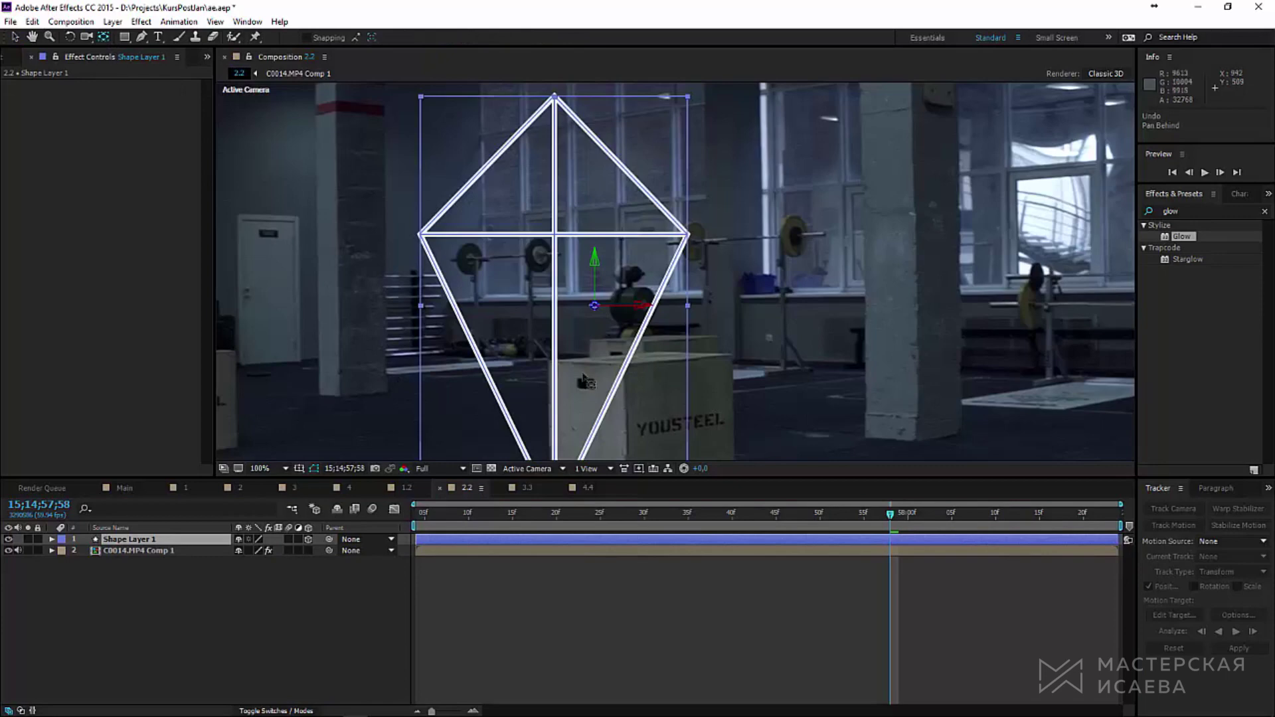
pyautogui.scroll(-3, 584, 382)
pyautogui.moveTo(593, 200); pyautogui.dragTo(546, 425)
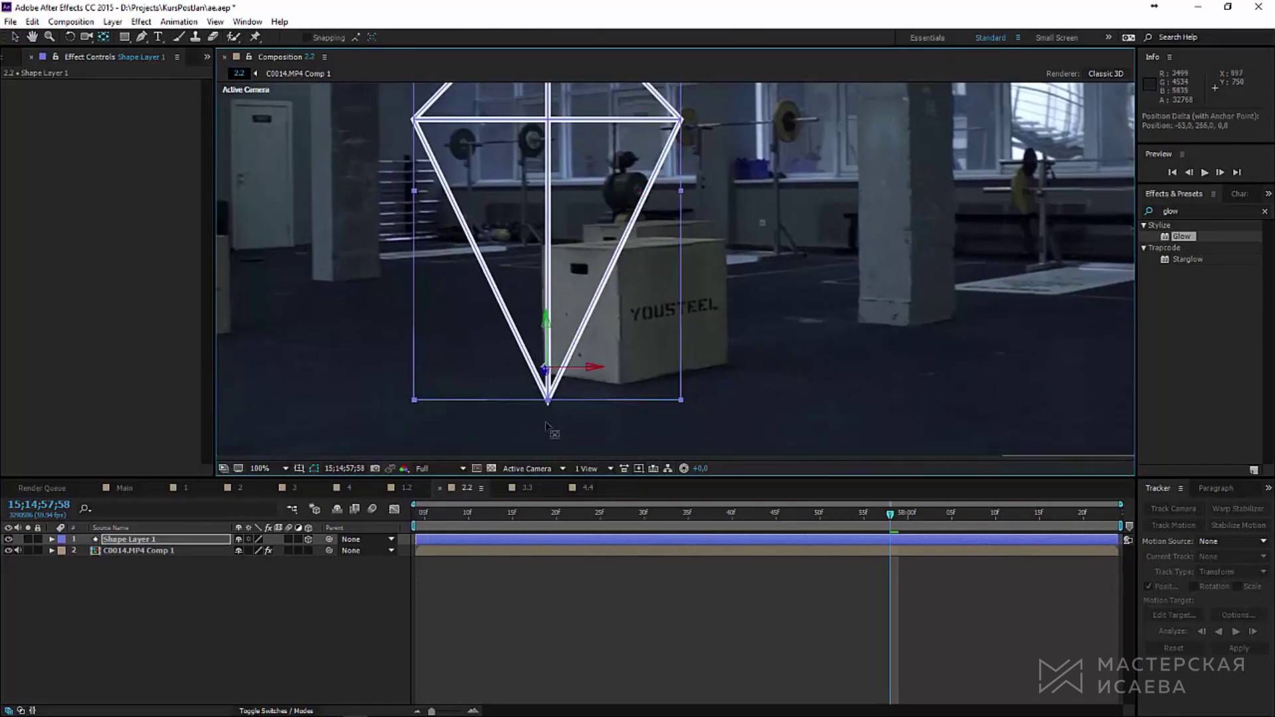
pyautogui.scroll(2, 546, 425)
pyautogui.moveTo(490, 164); pyautogui.dragTo(495, 233)
pyautogui.scroll(3, 503, 299)
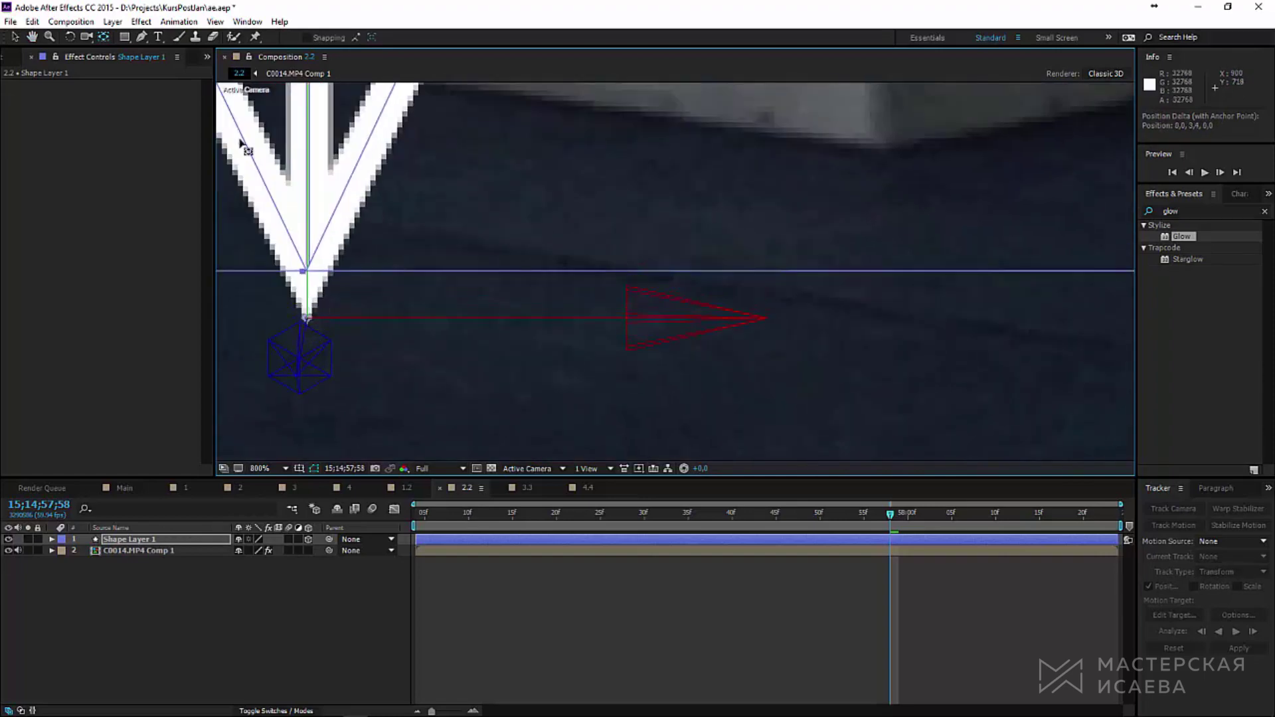
# Step: Duplicate the kite, turn the copy 90° in Y, parent it to Shape Layer 1, and spin the original
pyautogui.click(14, 37)
pyautogui.scroll(-6, 546, 262)
pyautogui.scroll(3, 597, 280)
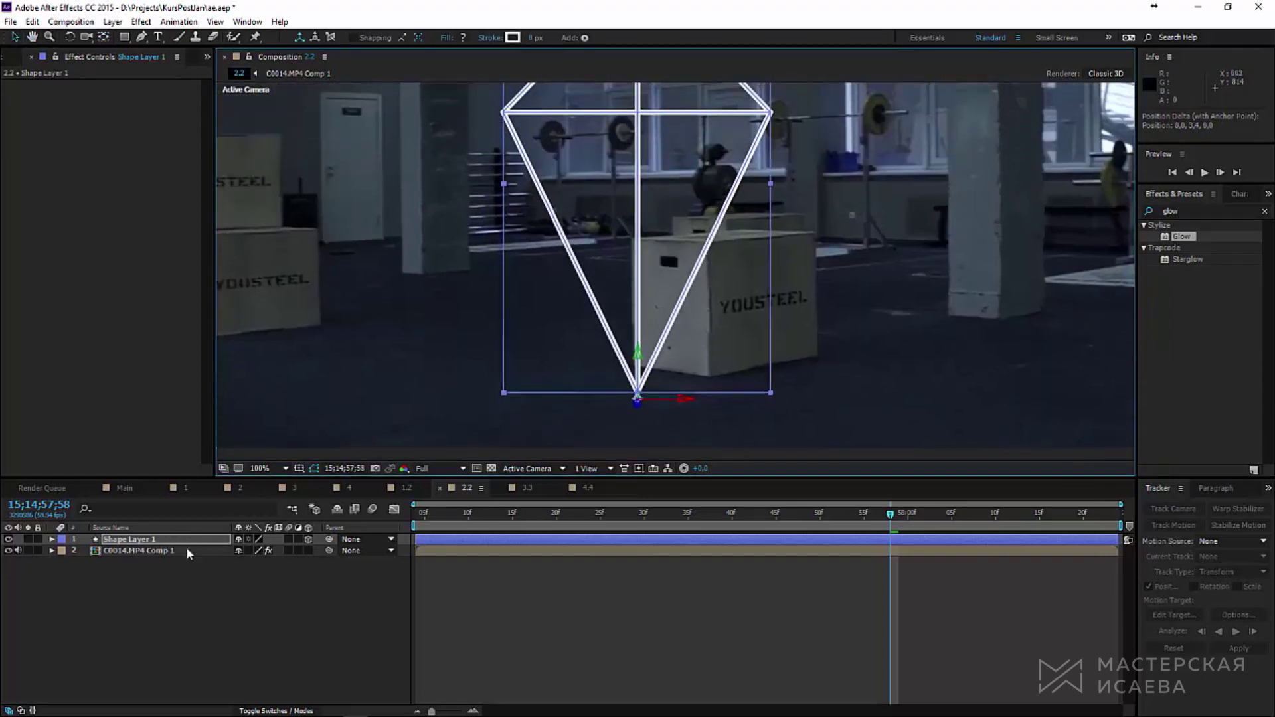
pyautogui.hotkey('ctrl', 'd')
pyautogui.press('w')
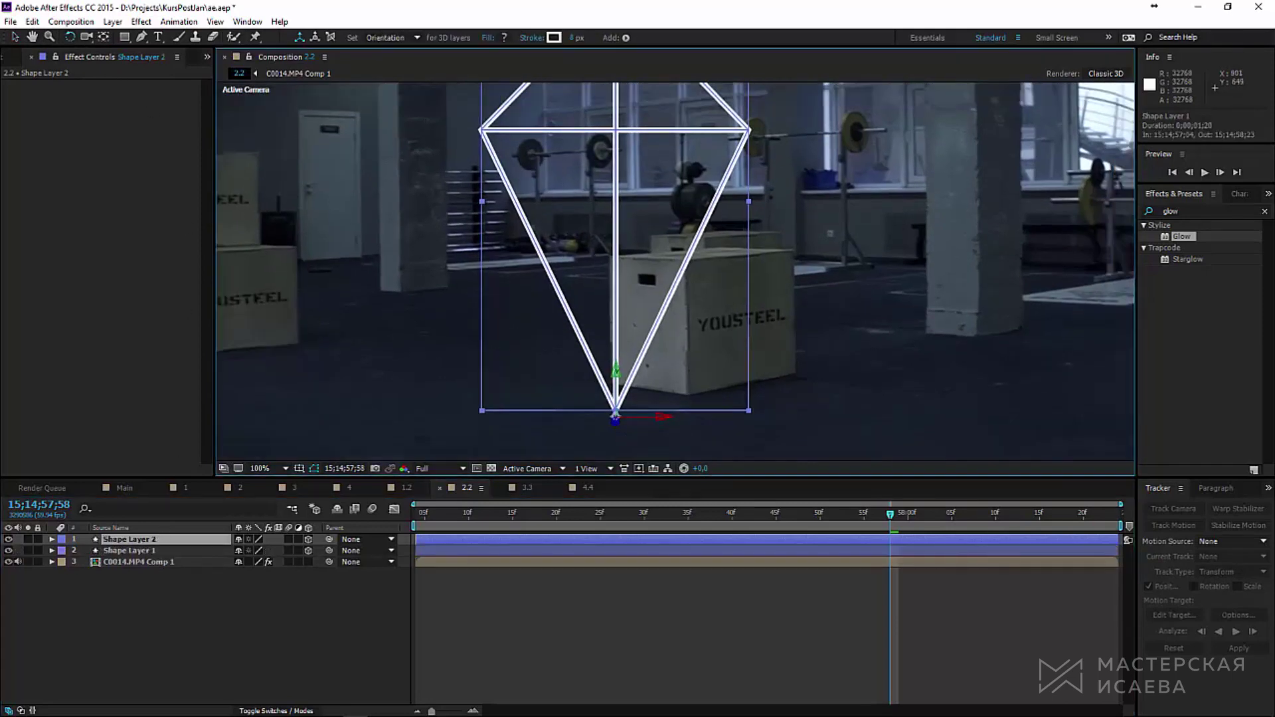
pyautogui.moveTo(635, 349); pyautogui.dragTo(416, 437)
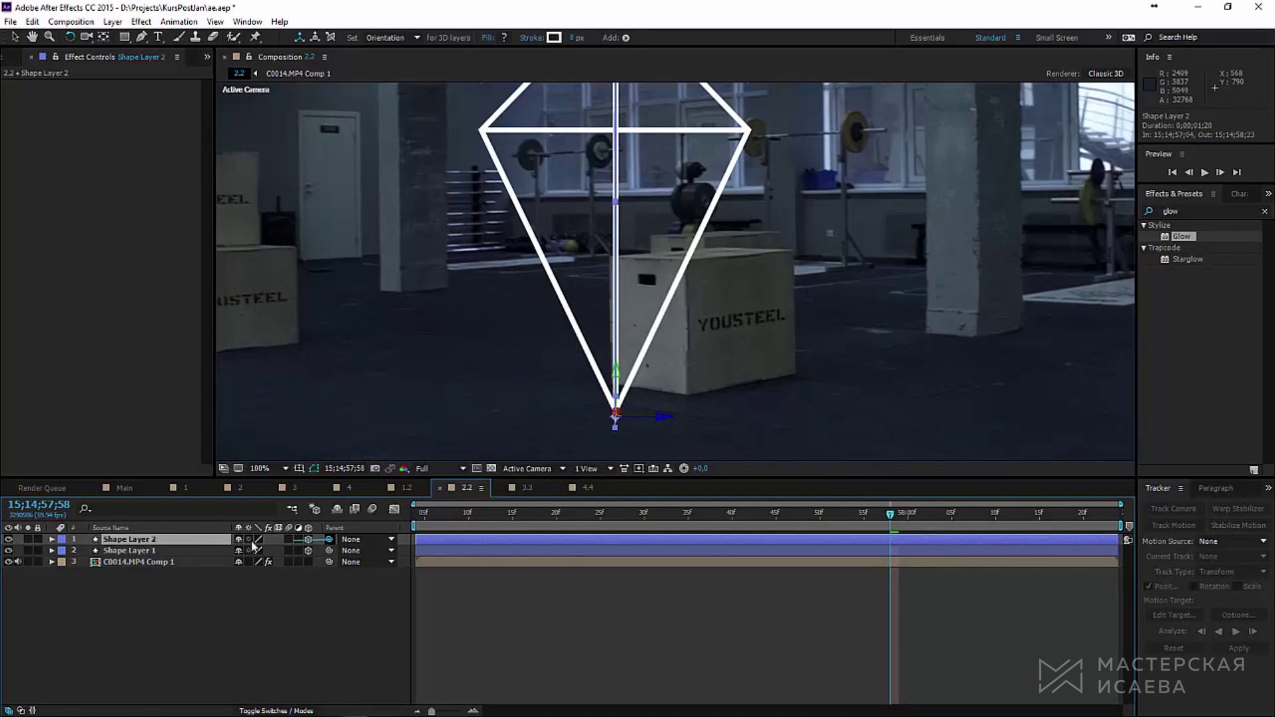
pyautogui.moveTo(253, 544); pyautogui.dragTo(176, 552)
pyautogui.click(178, 552)
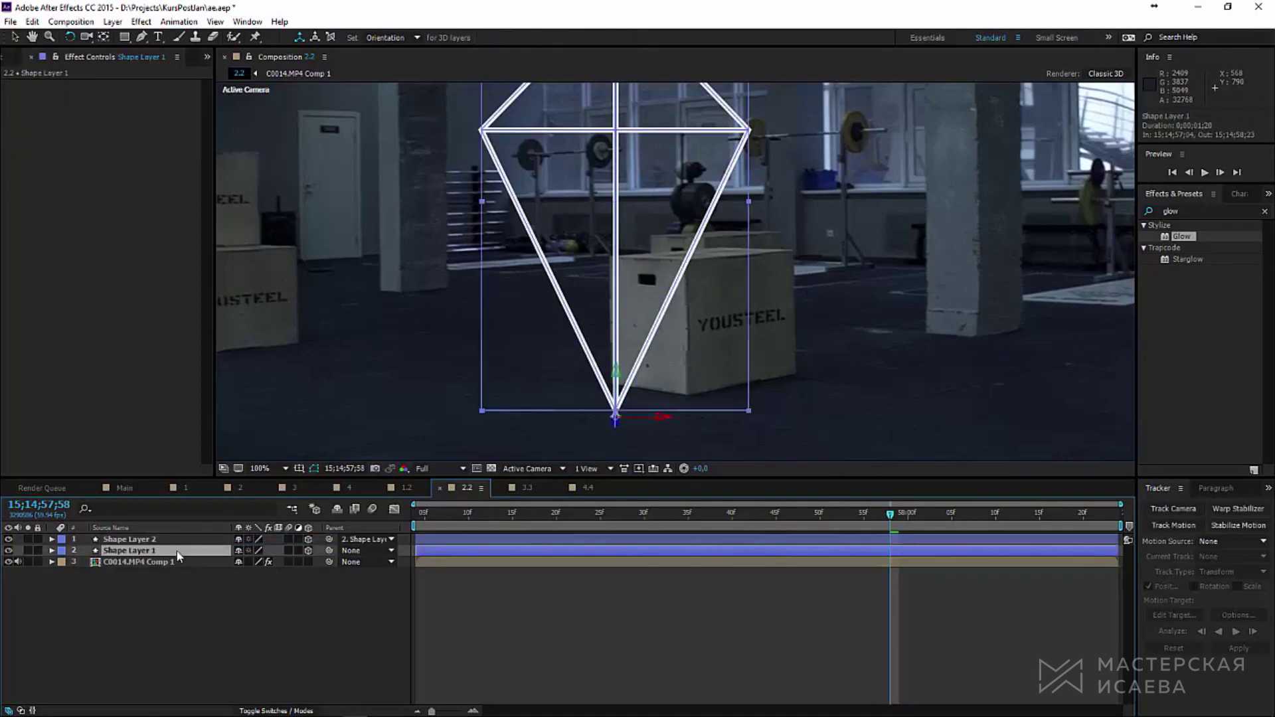
pyautogui.moveTo(649, 339); pyautogui.dragTo(905, 383)
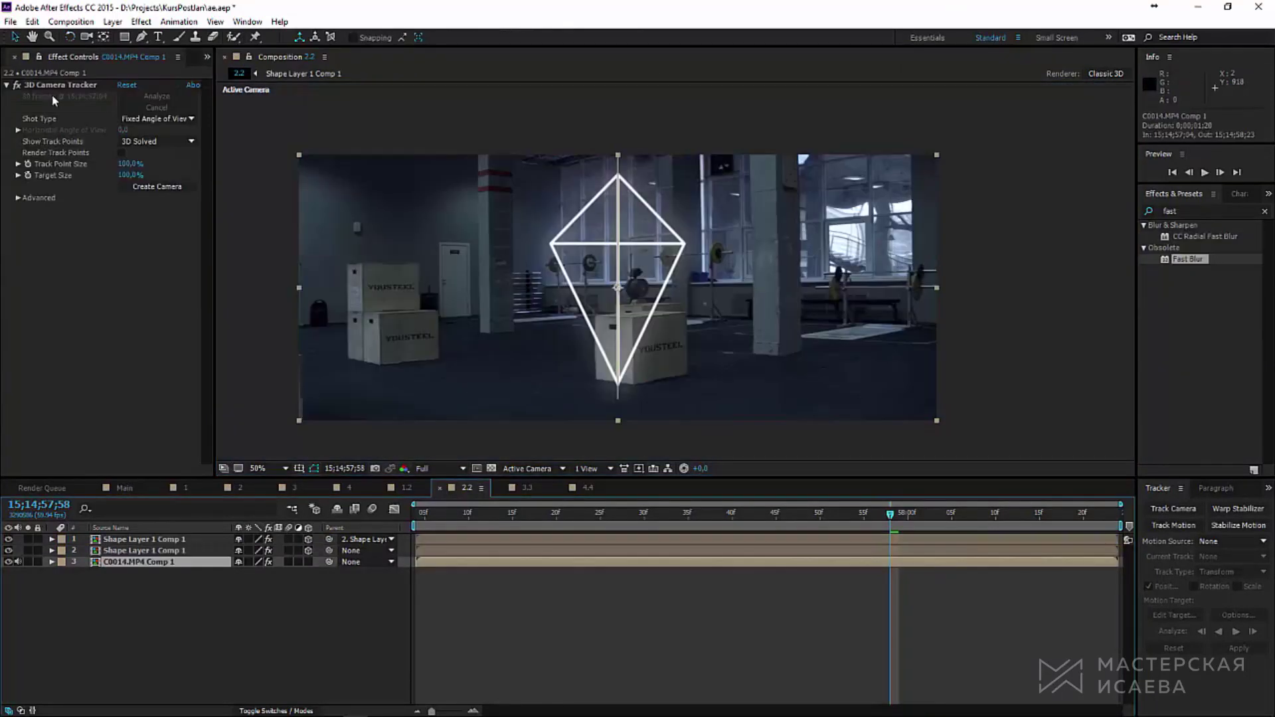
pyautogui.click(58, 85)
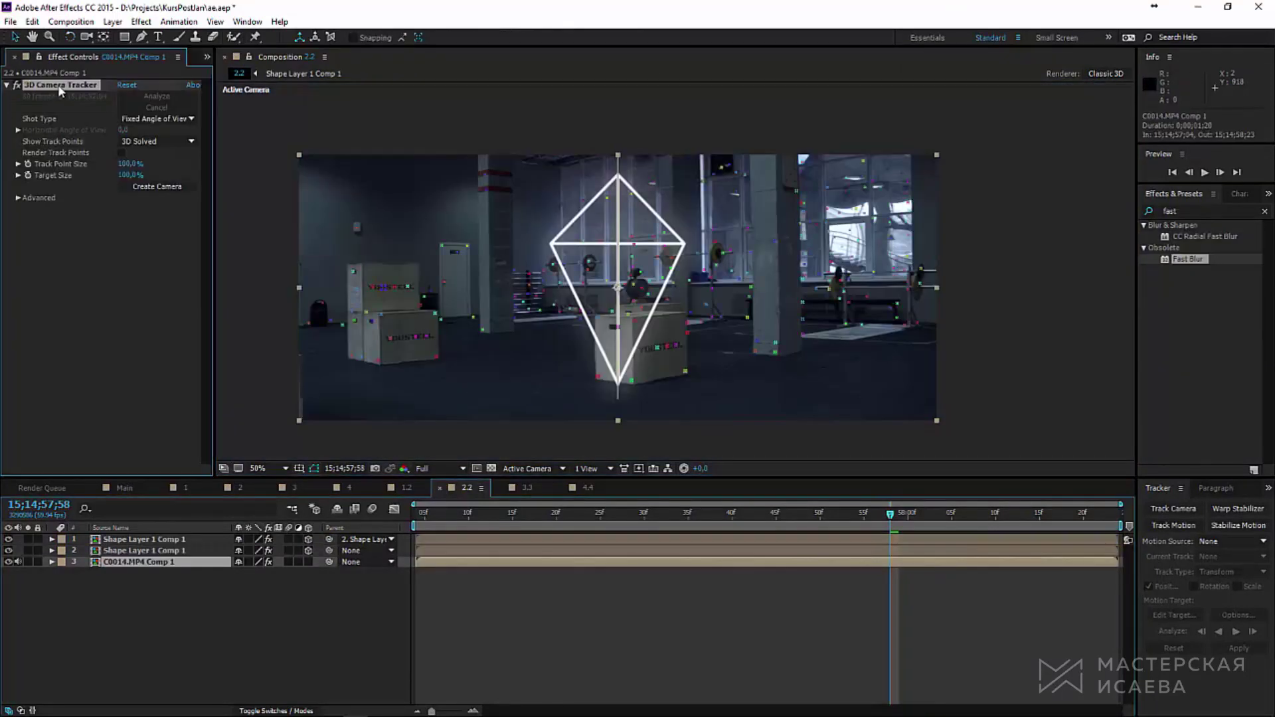
# Step: Create a tracked null and camera at a track point on the box and show the null's Position
pyautogui.scroll(4, 715, 374)
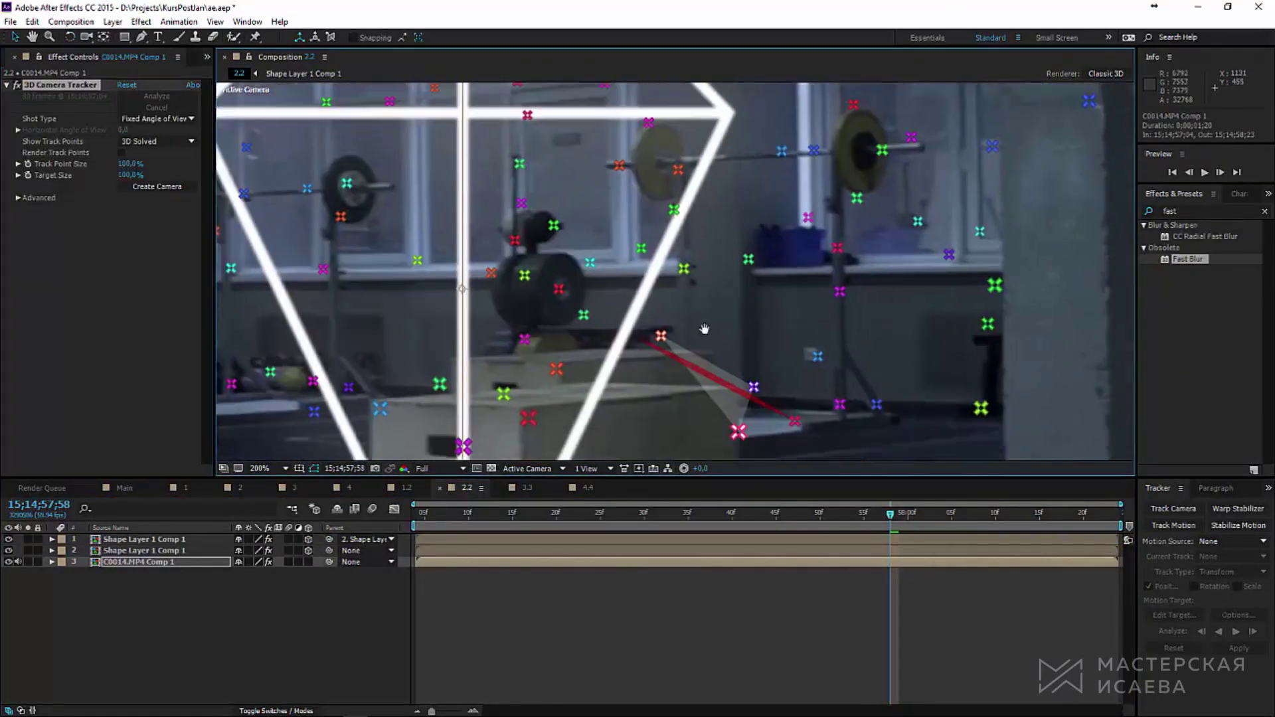
pyautogui.rightClick(537, 344)
pyautogui.click(601, 379)
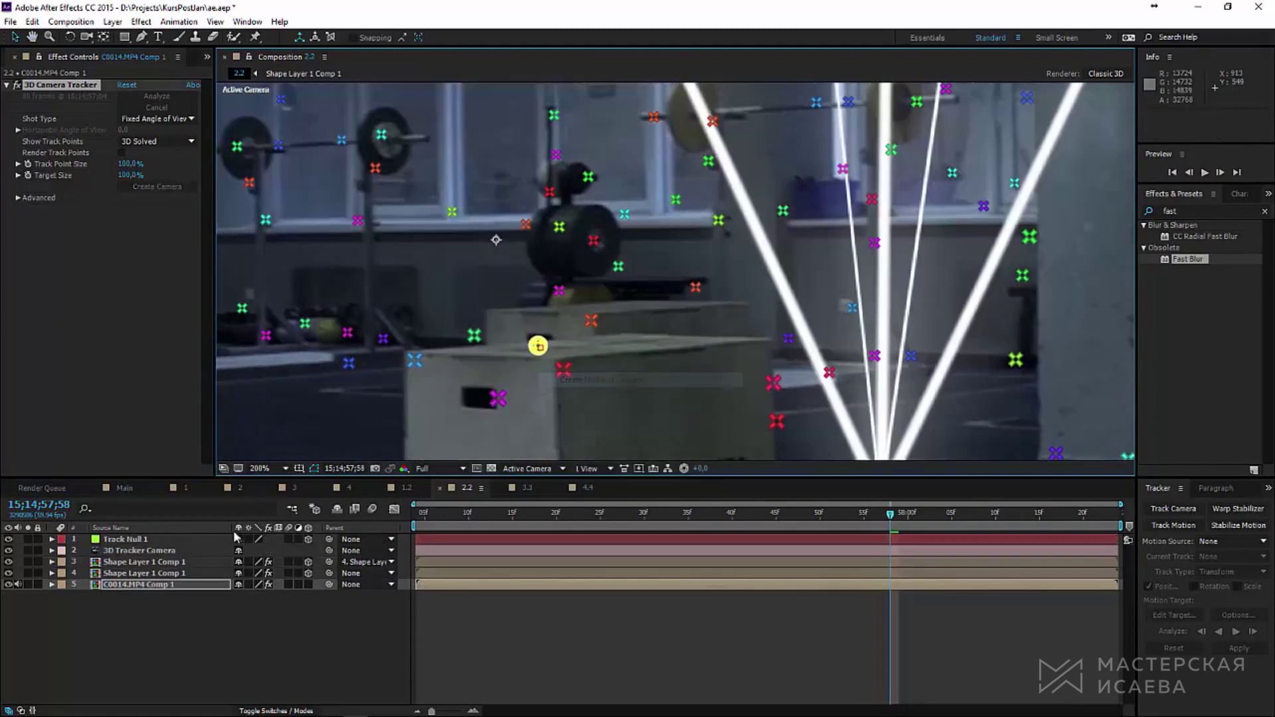
pyautogui.click(155, 541)
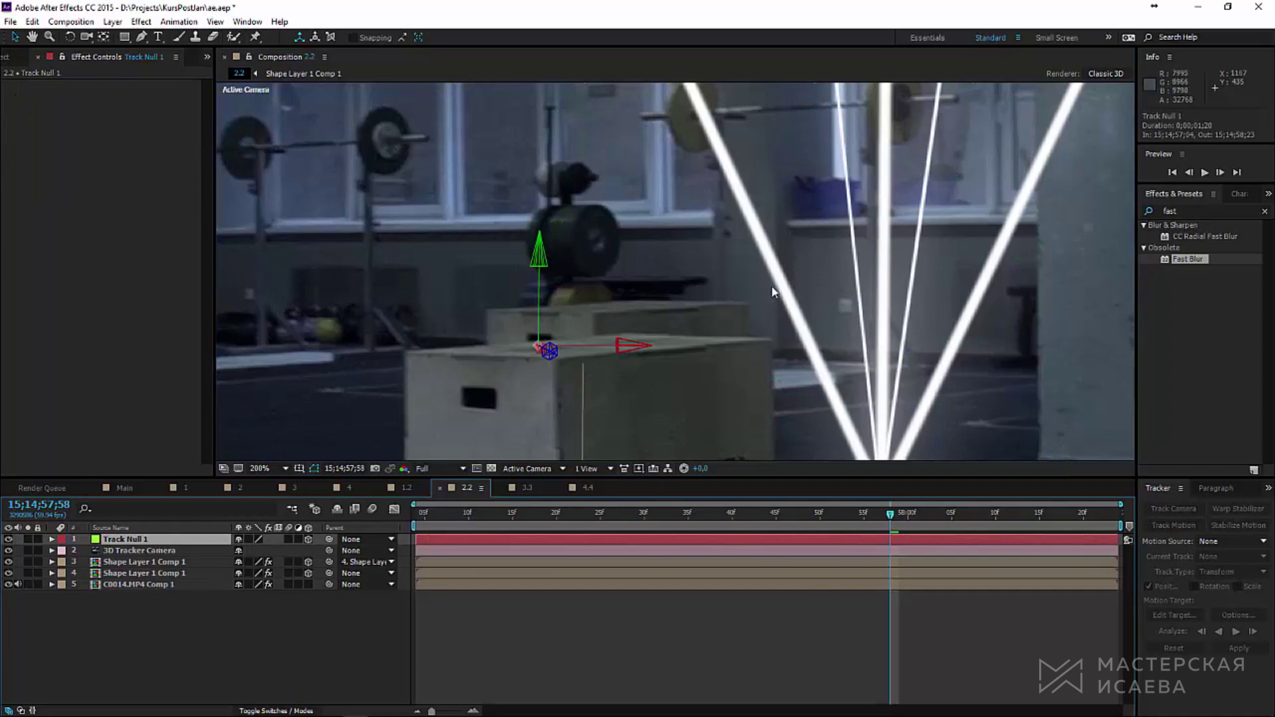
pyautogui.scroll(-2, 771, 285)
pyautogui.press('p')
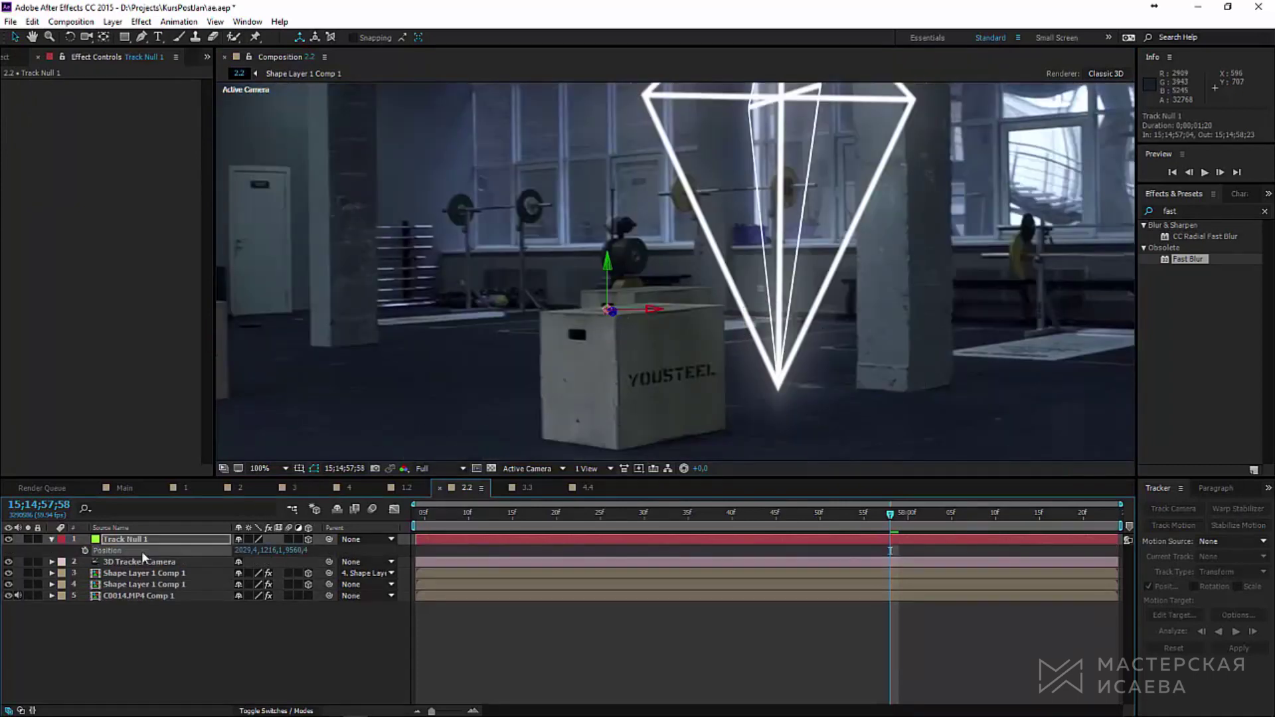
# Step: Scale the diamond down to 34%, slide it along X onto the box top, and preview
pyautogui.click(142, 584)
pyautogui.scroll(-4, 563, 354)
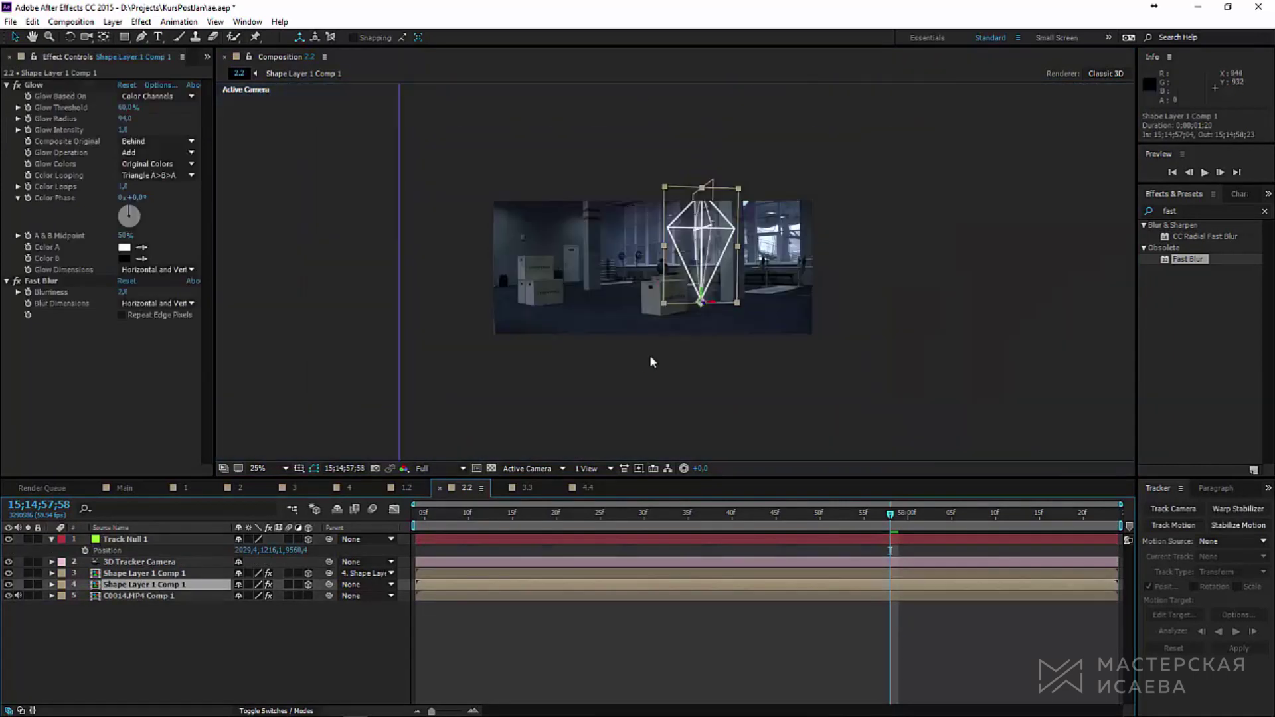
pyautogui.scroll(2, 651, 359)
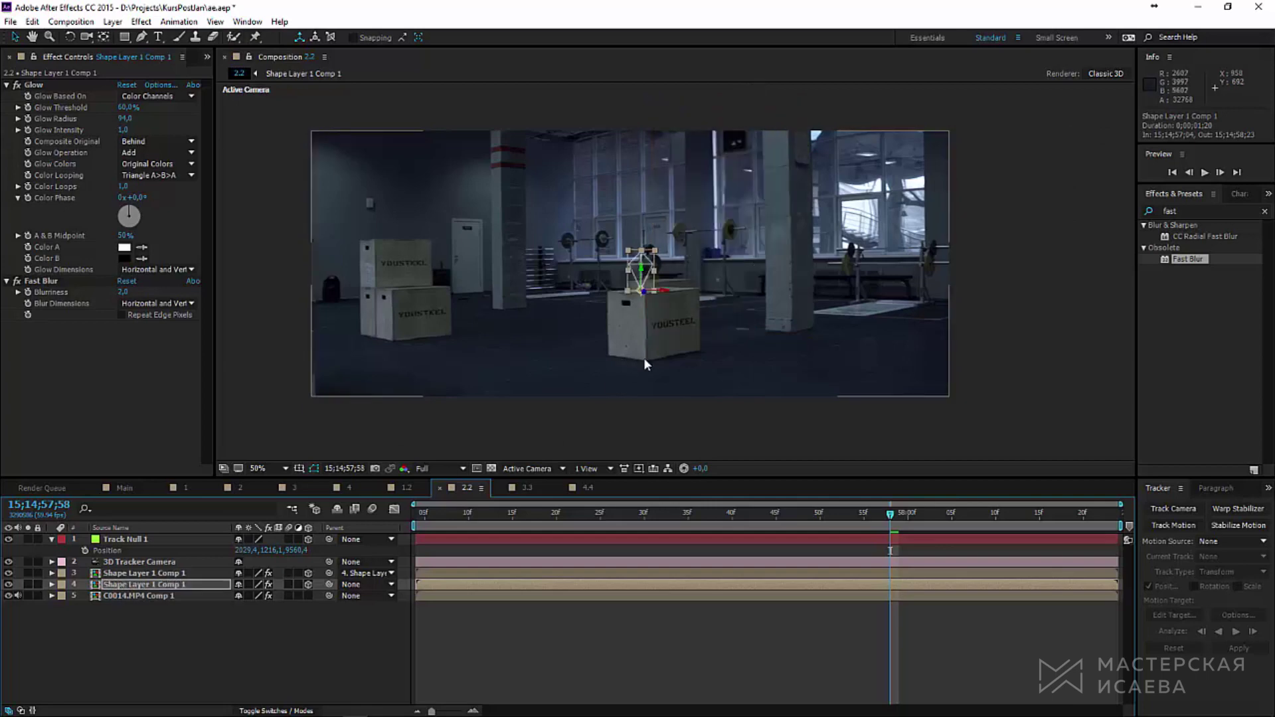
pyautogui.scroll(4, 644, 361)
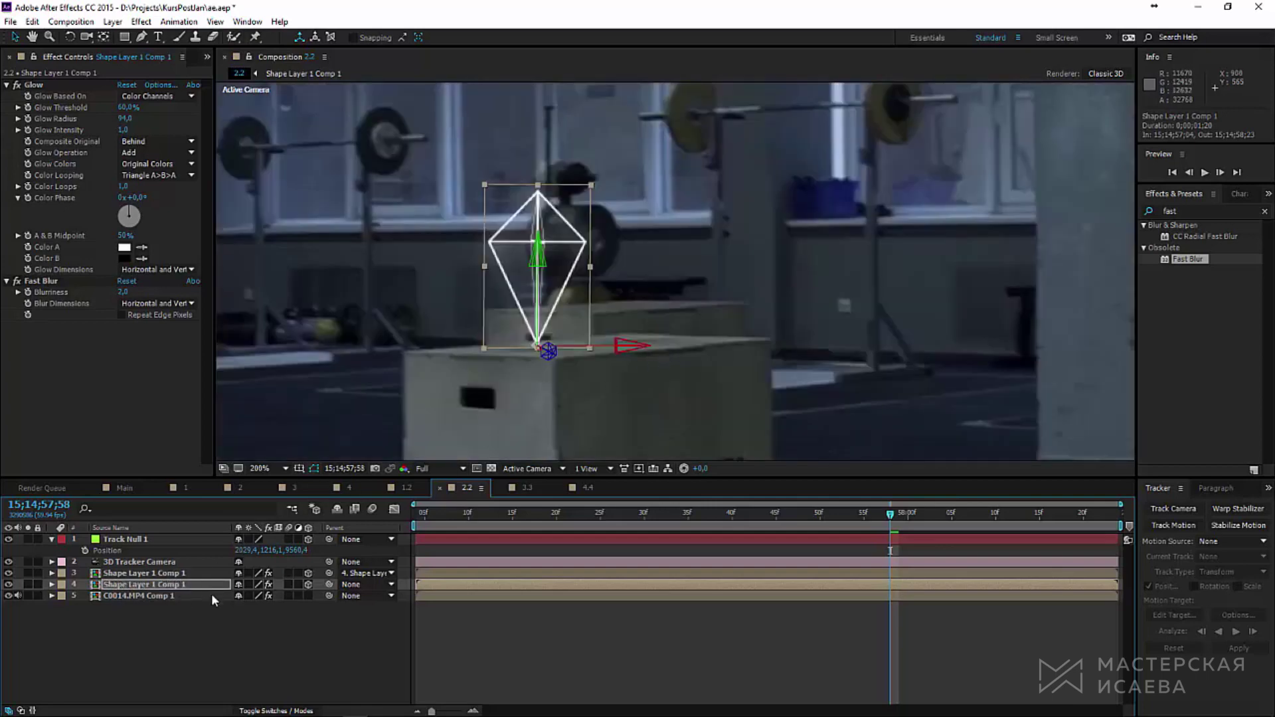
pyautogui.press('s')
pyautogui.moveTo(253, 595); pyautogui.dragTo(137, 416)
pyautogui.moveTo(622, 348); pyautogui.dragTo(872, 344)
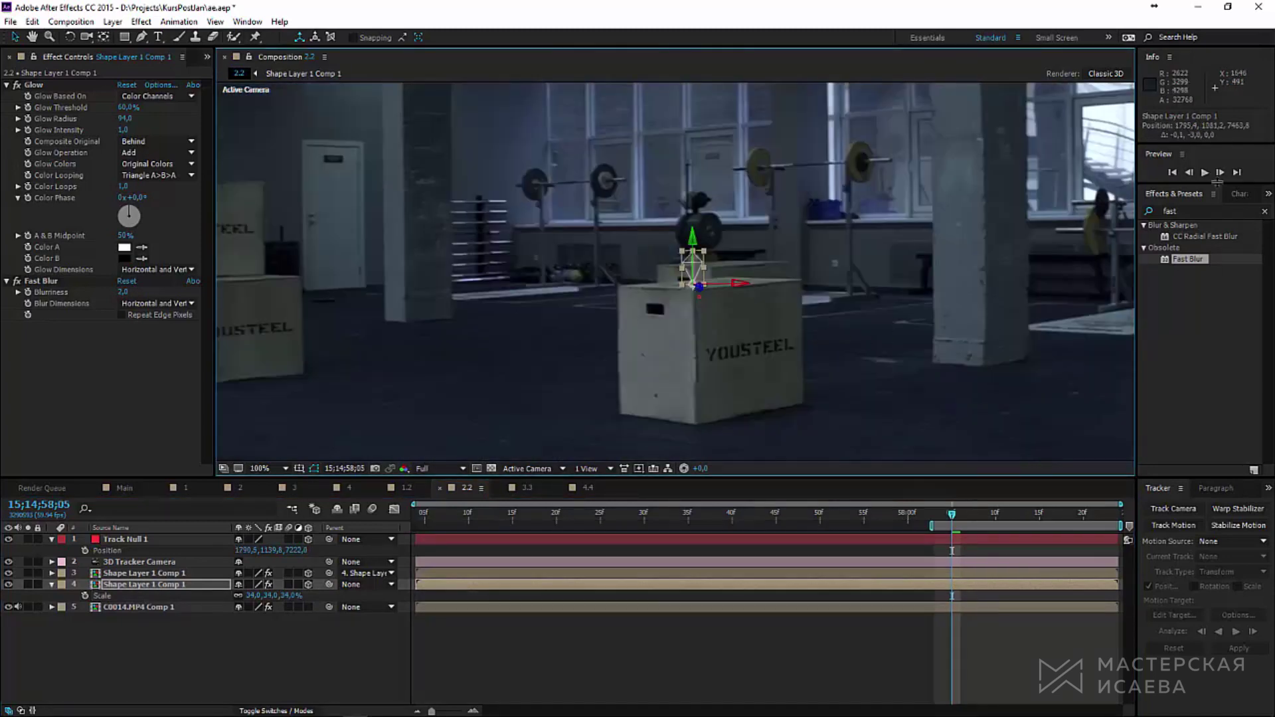
pyautogui.click(1205, 174)
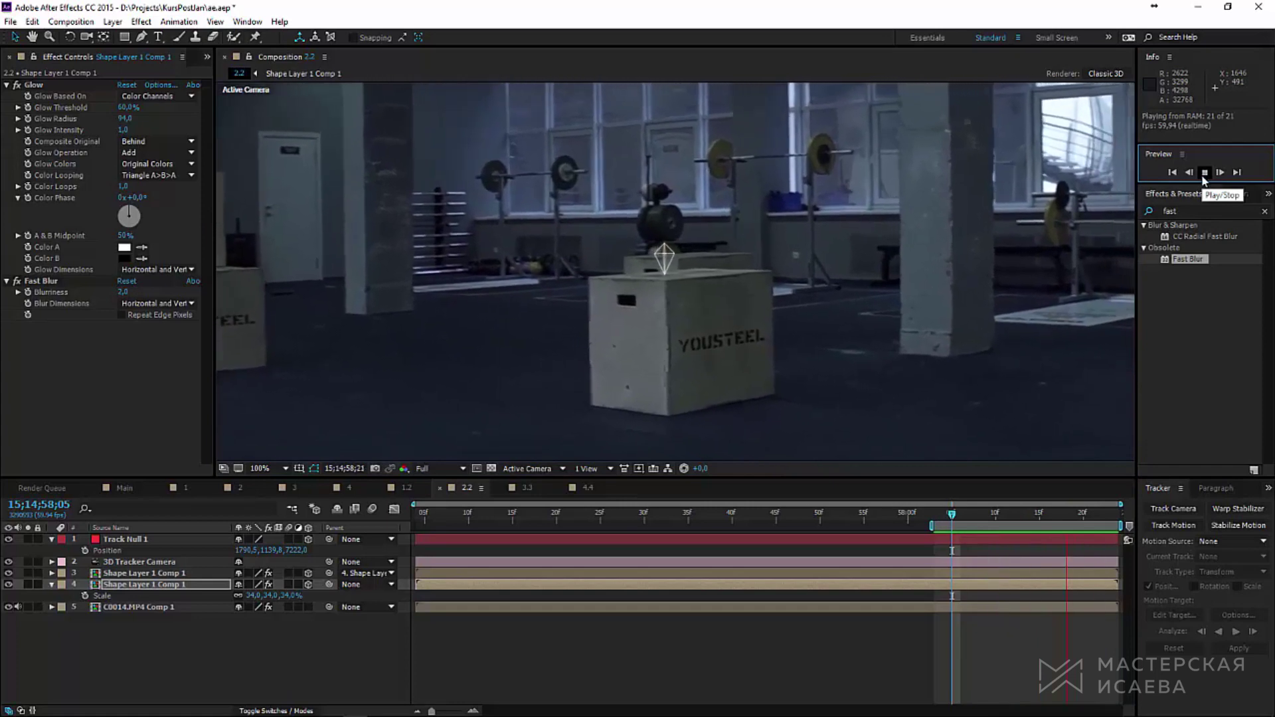
pyautogui.press('space')
pyautogui.press('r')
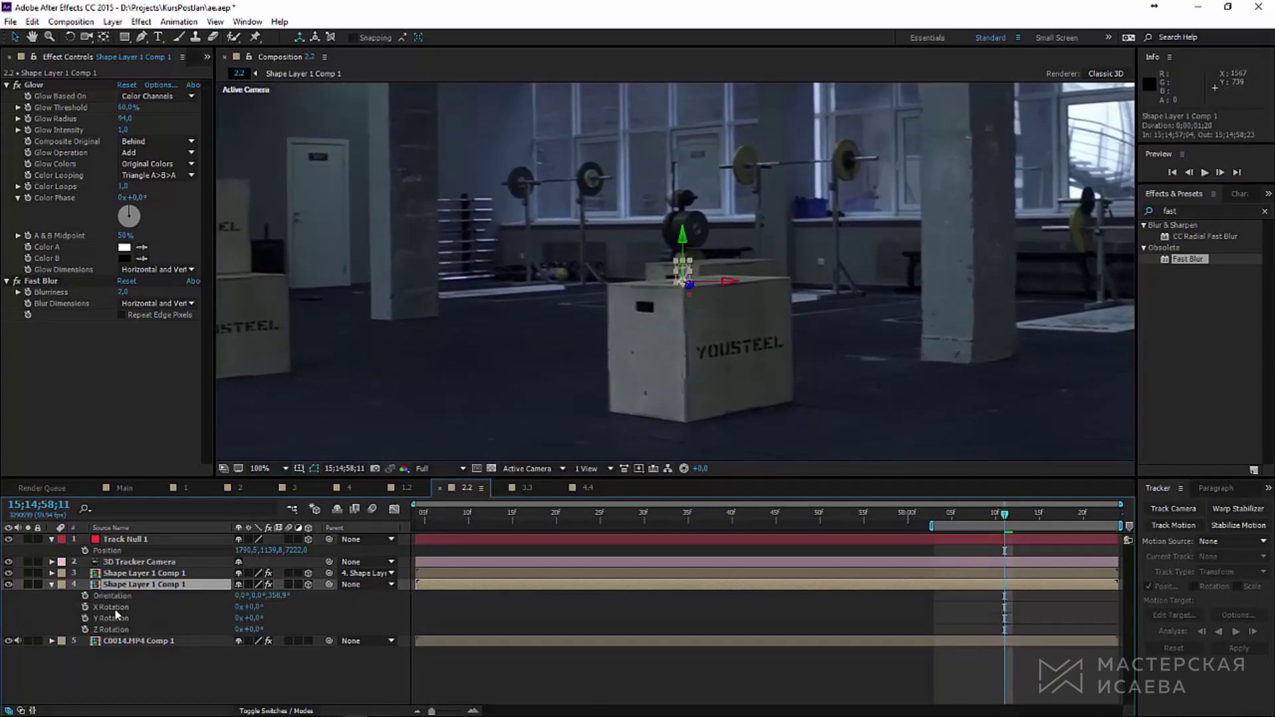
# Step: Keyframe the diamond's Y Rotation from 0x at the layer start to one full turn at the end, then preview
pyautogui.press('Home')
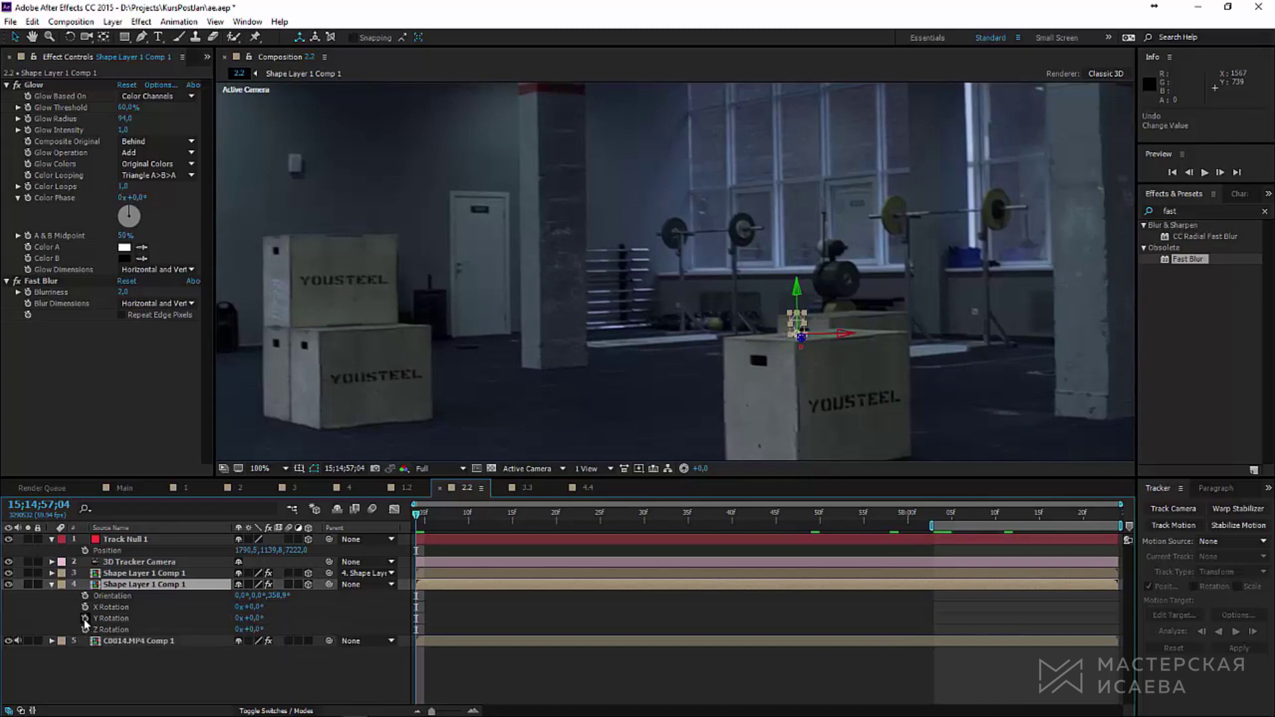
pyautogui.click(85, 619)
pyautogui.press('space')
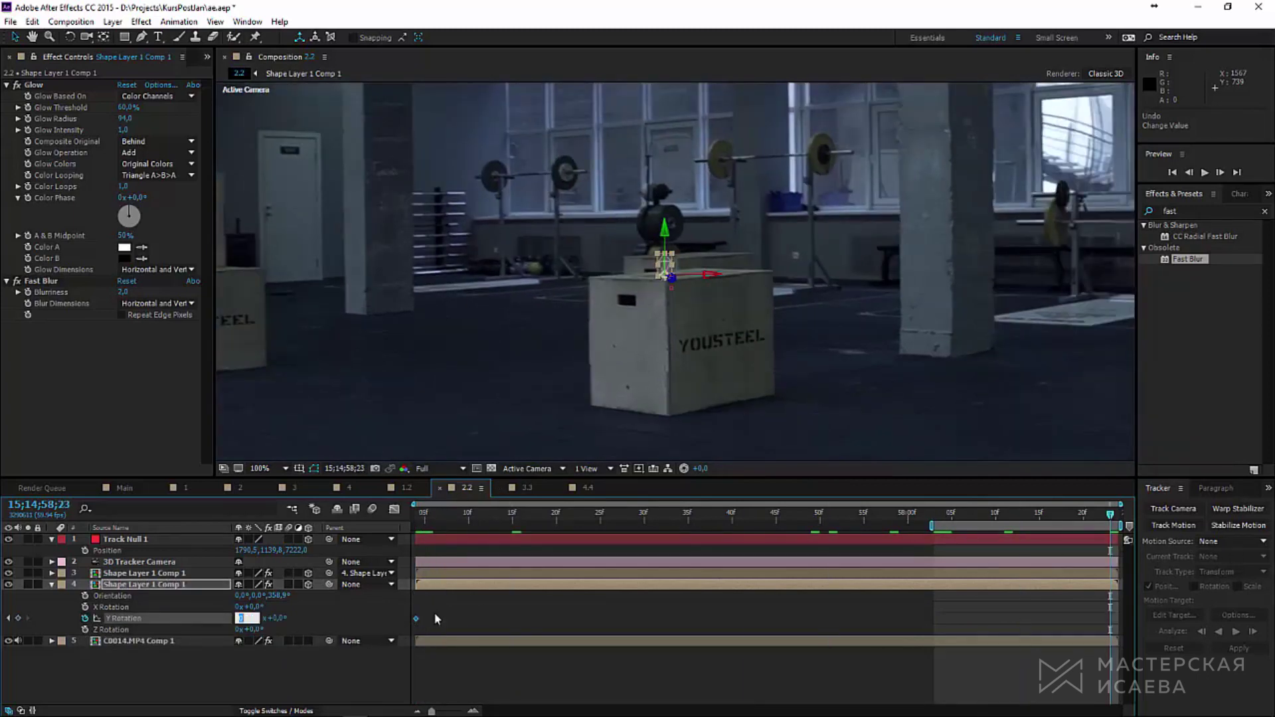
pyautogui.press('Return')
pyautogui.click(1205, 174)
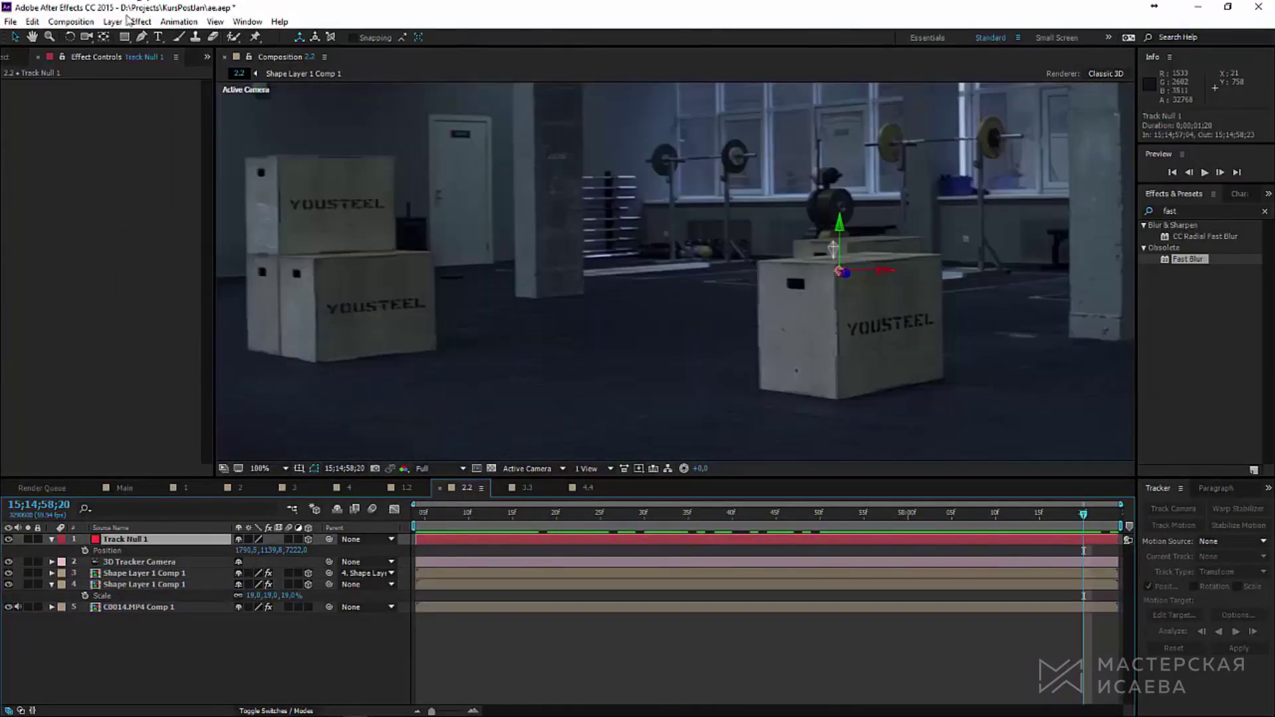
# Step: Add a new shape layer and draw a vertical pole line with the Pen tool
pyautogui.click(112, 21)
pyautogui.moveTo(200, 37)
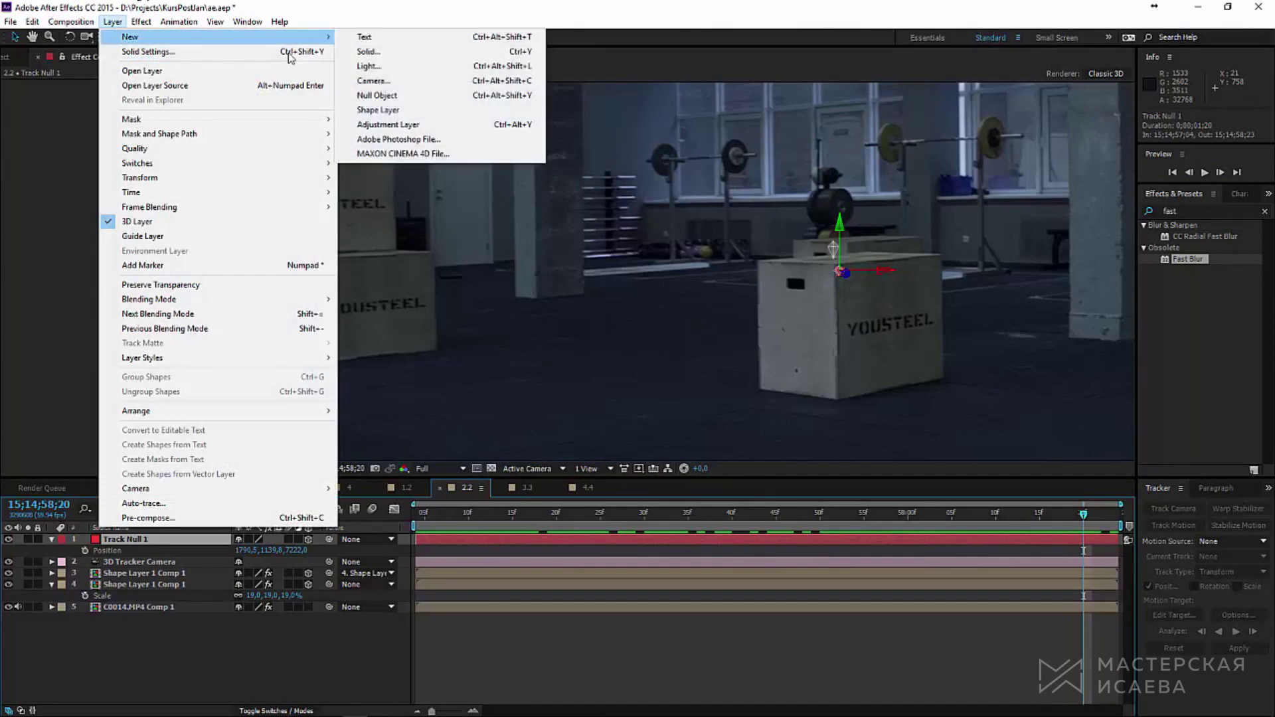
pyautogui.click(377, 110)
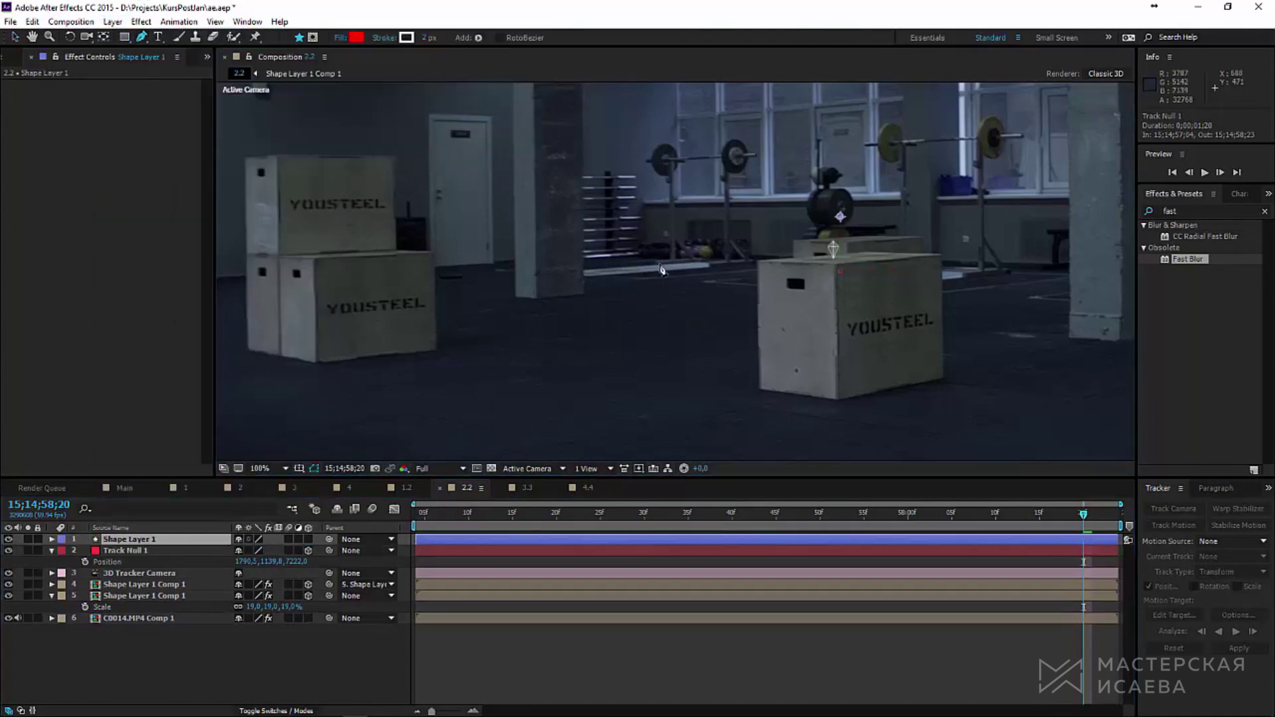
pyautogui.scroll(-2, 662, 269)
pyautogui.click(771, 155)
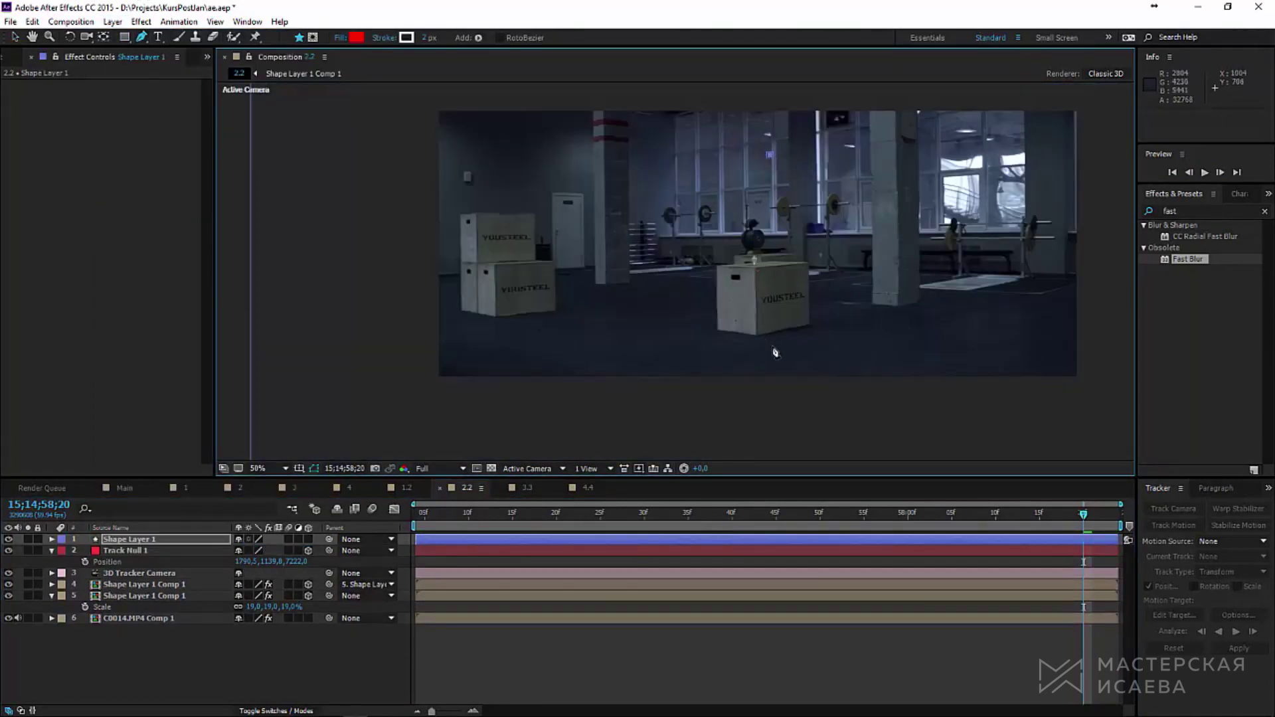
pyautogui.click(770, 155)
pyautogui.press('v')
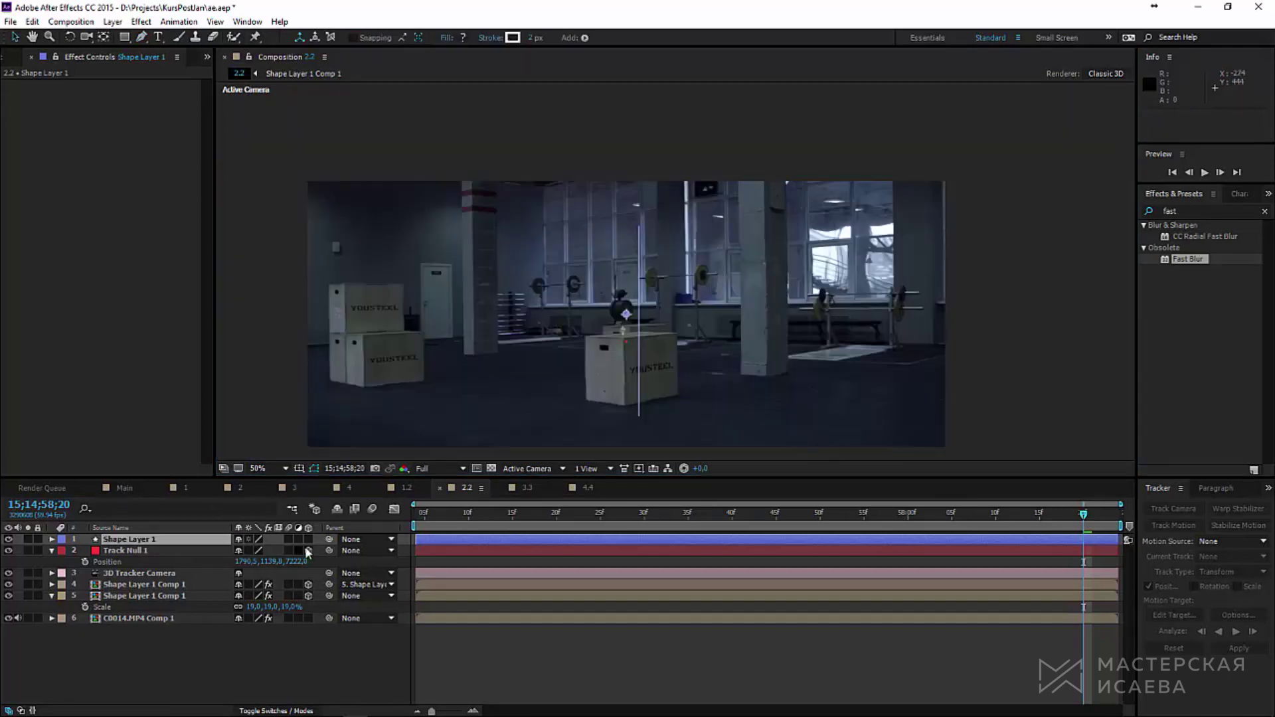
# Step: Make the pole layer 3D and lower it along Y so its base reaches the floor
pyautogui.click(308, 540)
pyautogui.press('.')
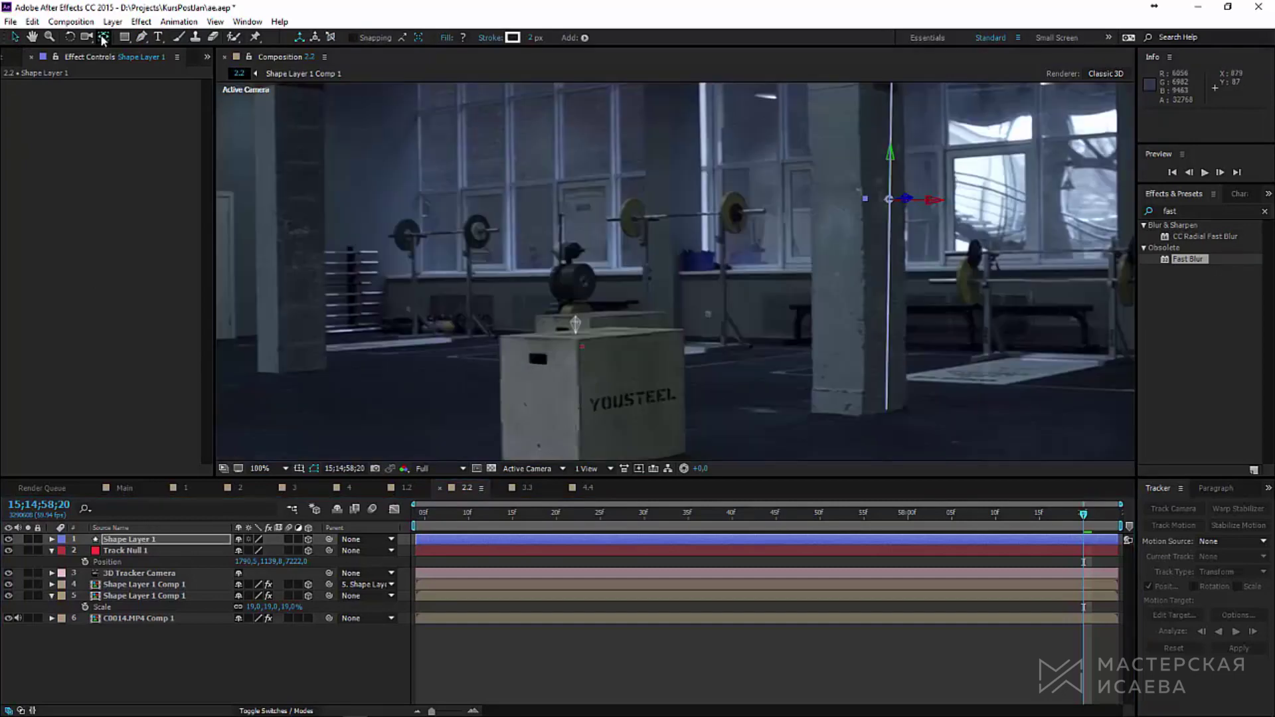
pyautogui.click(102, 37)
pyautogui.moveTo(890, 152); pyautogui.dragTo(871, 404)
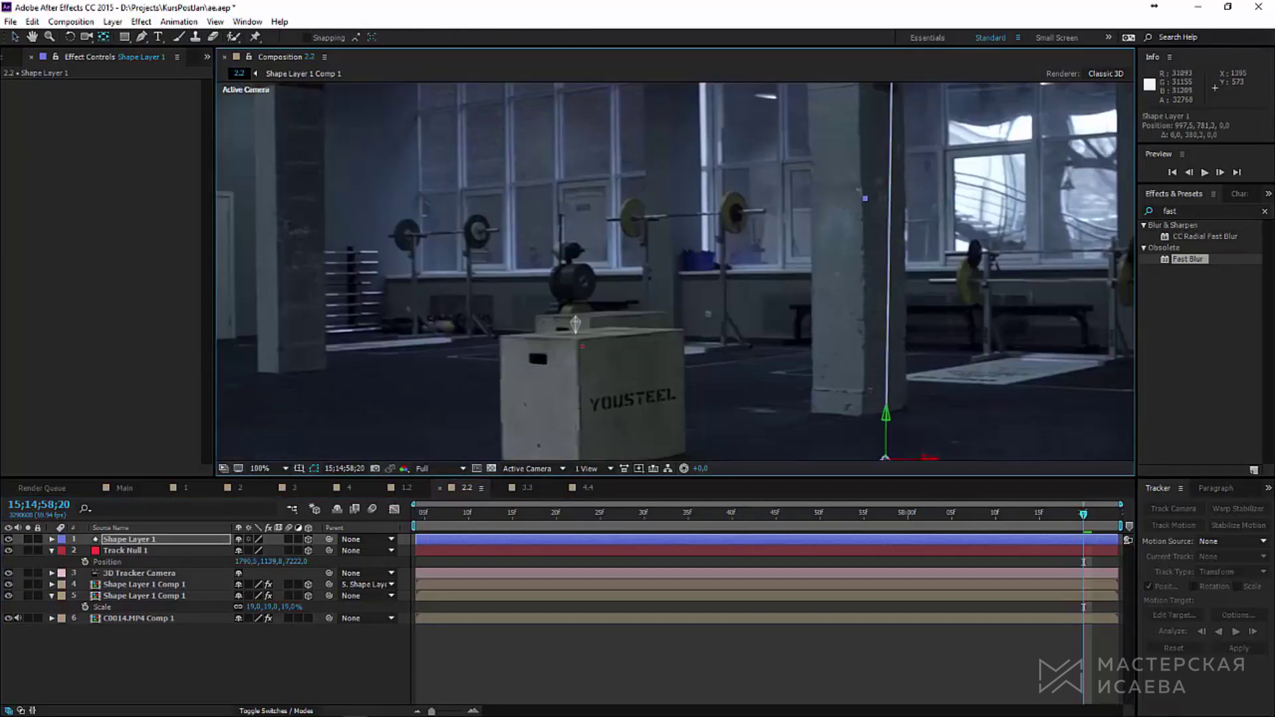
pyautogui.click(131, 619)
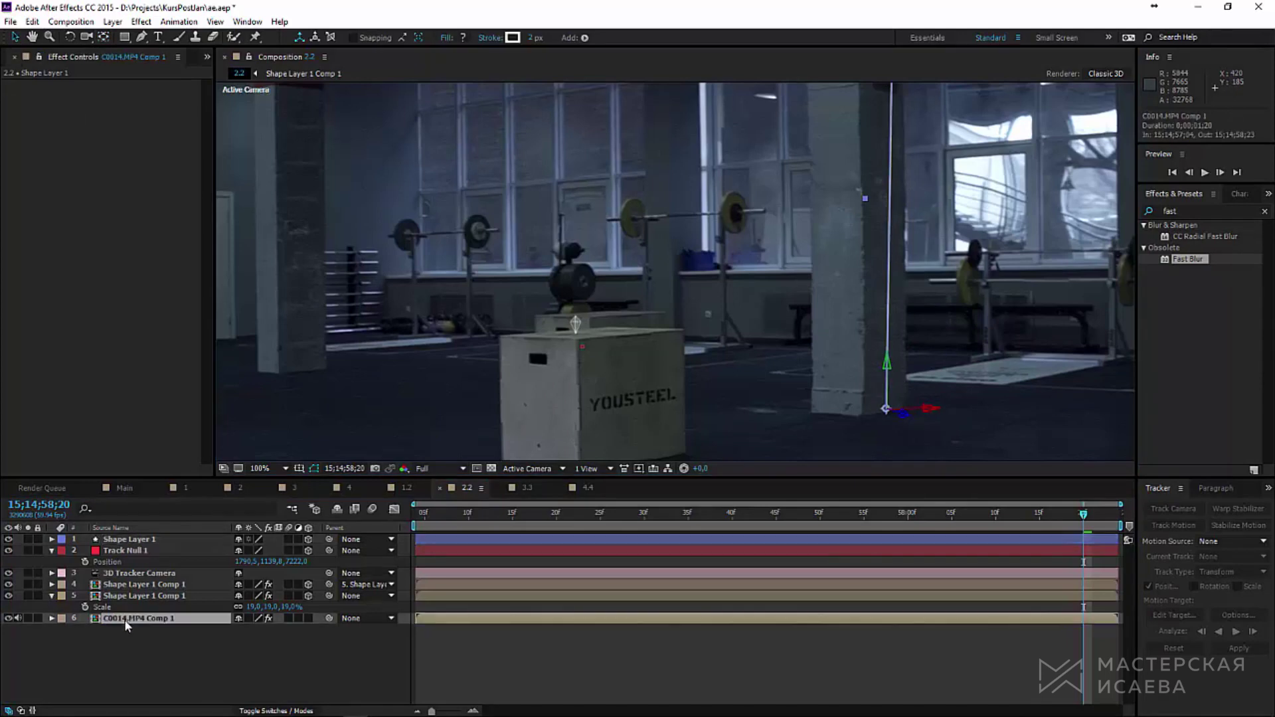
pyautogui.scroll(-2, 544, 315)
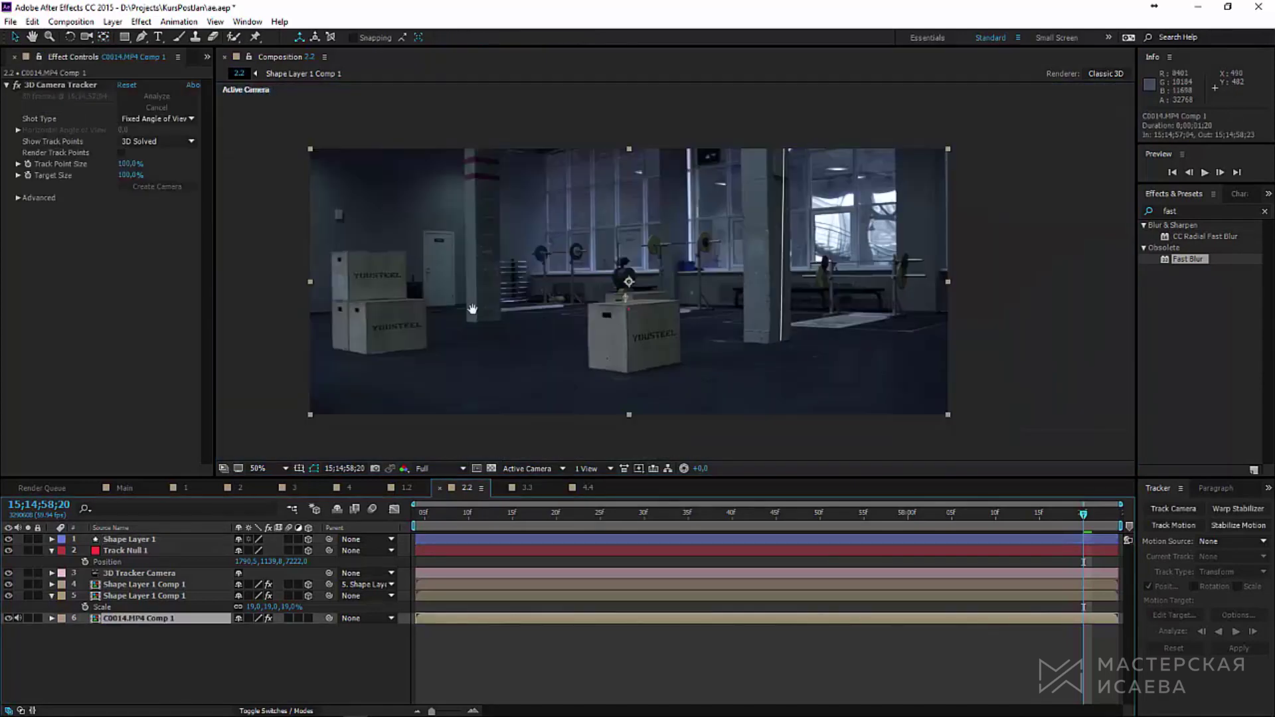
# Step: Create a tracked null at a floor track point and paste its Position onto the pole layer
pyautogui.click(43, 85)
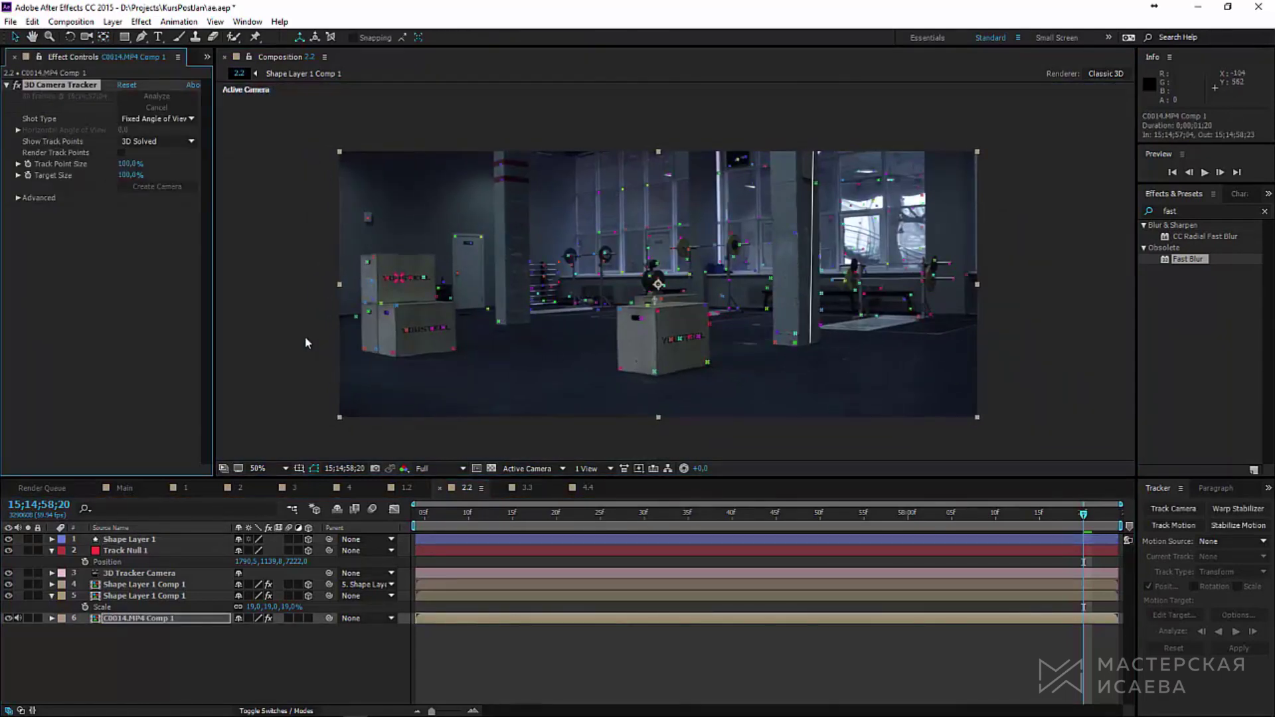
pyautogui.rightClick(452, 348)
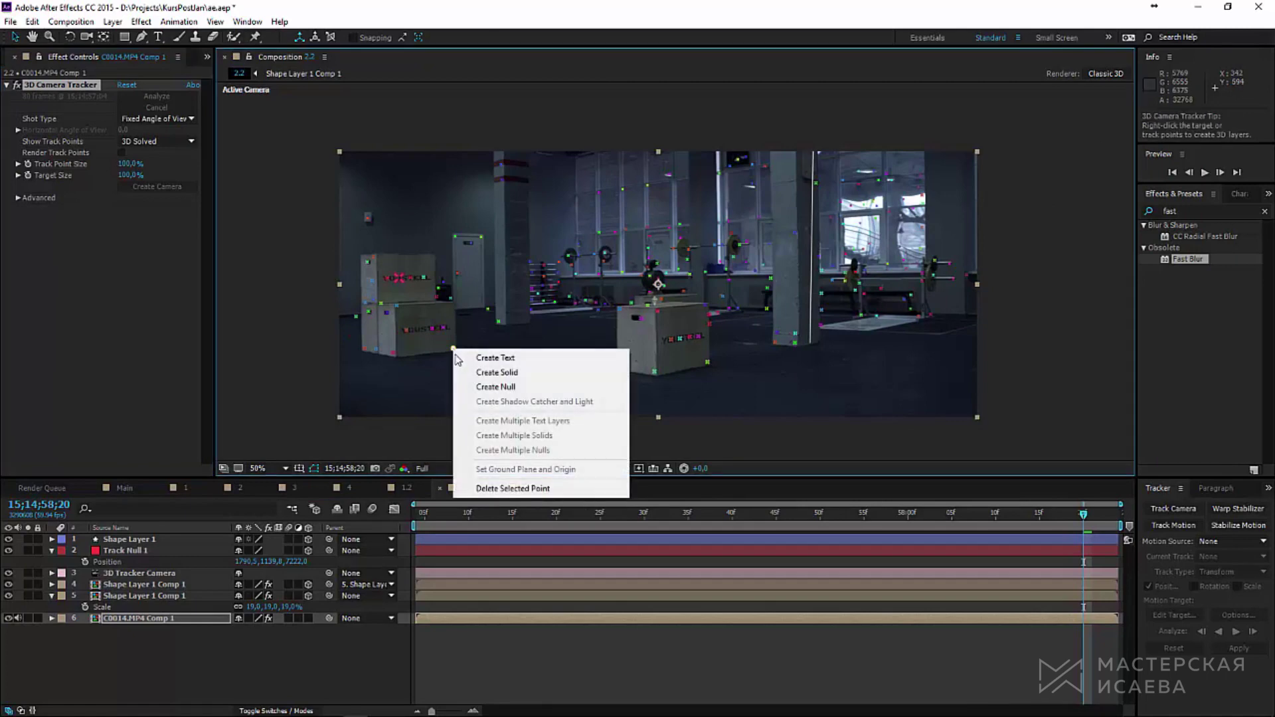
pyautogui.click(494, 388)
pyautogui.click(157, 541)
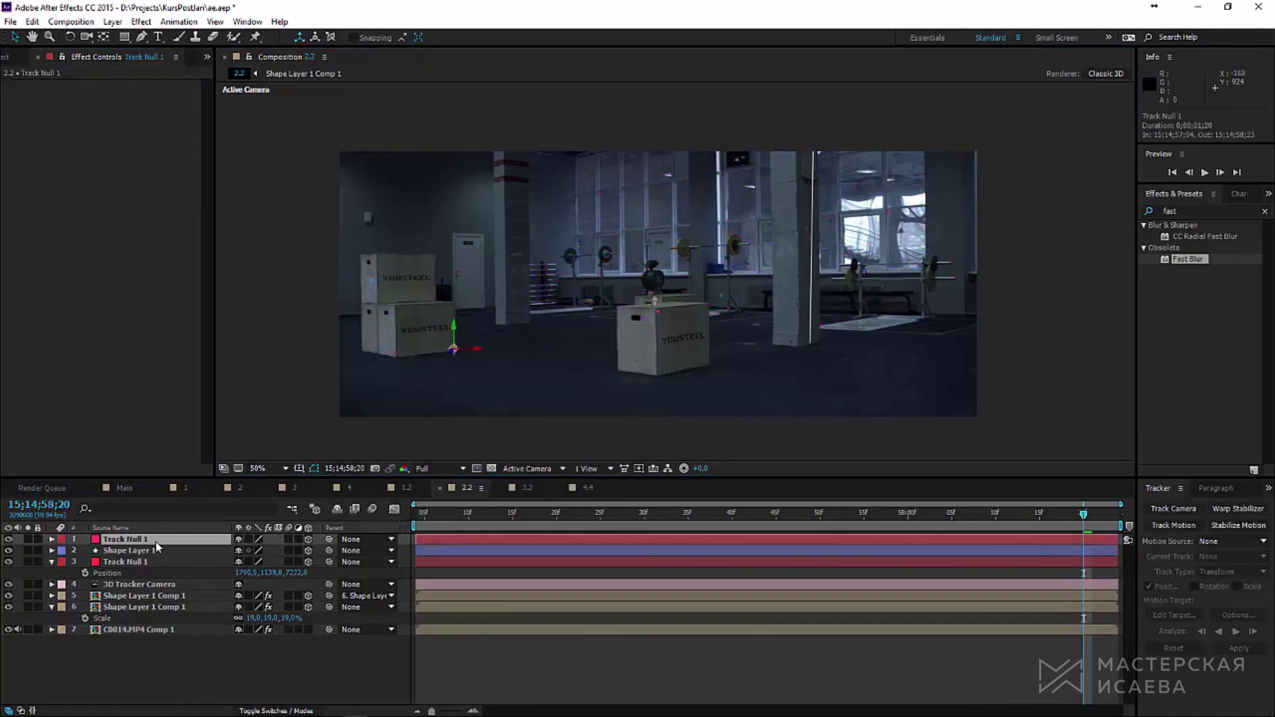
pyautogui.press('p')
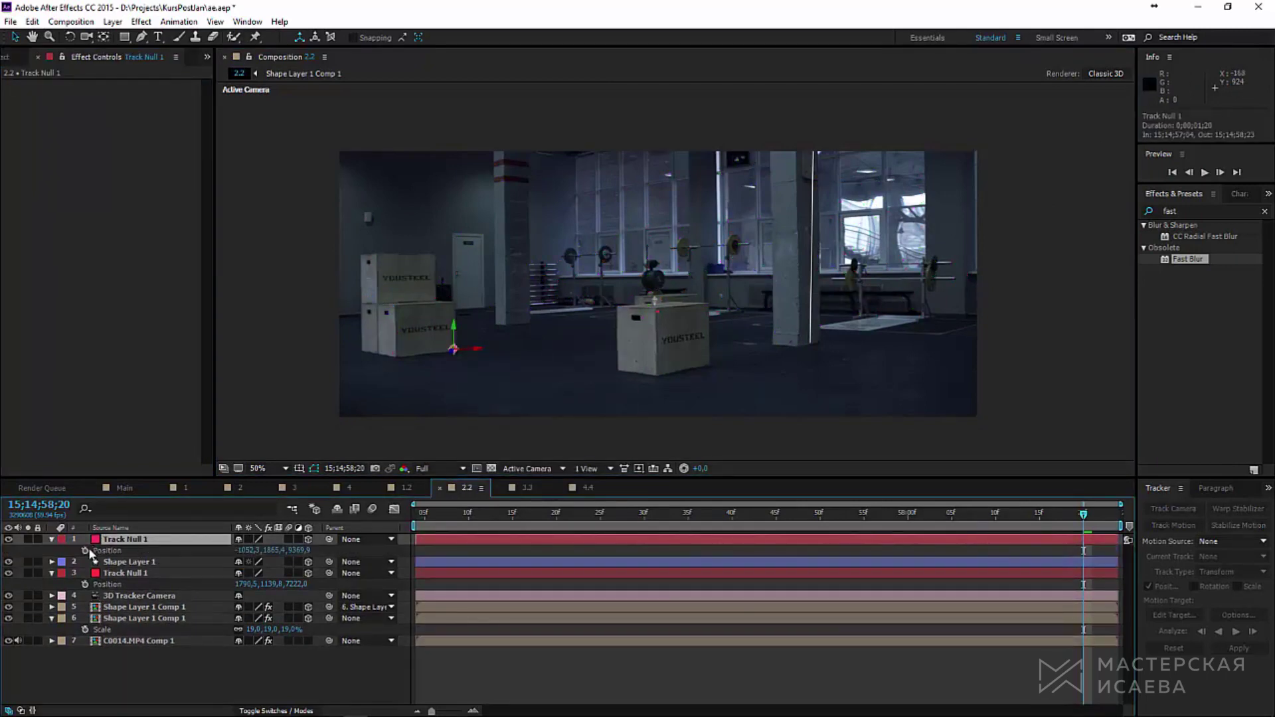
pyautogui.click(141, 563)
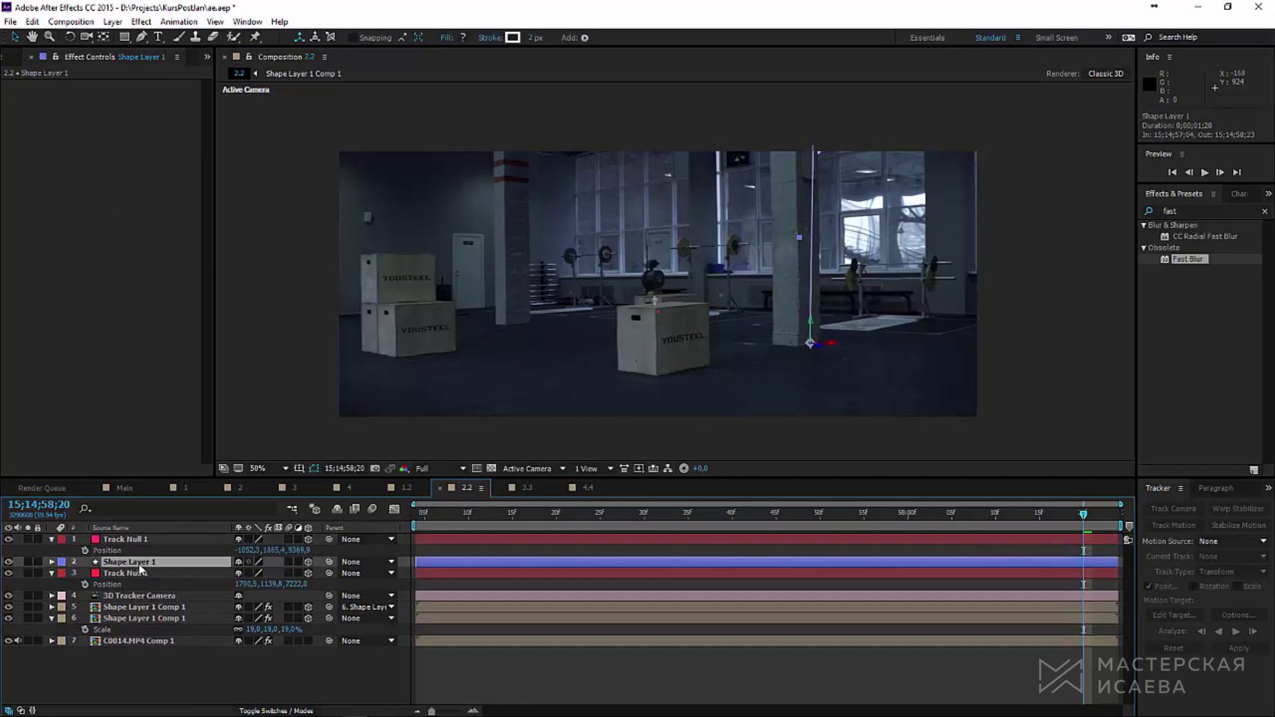
pyautogui.hotkey('ctrl', 'v')
# Step: Move the pole further right toward the pillar's base
pyautogui.scroll(4, 480, 372)
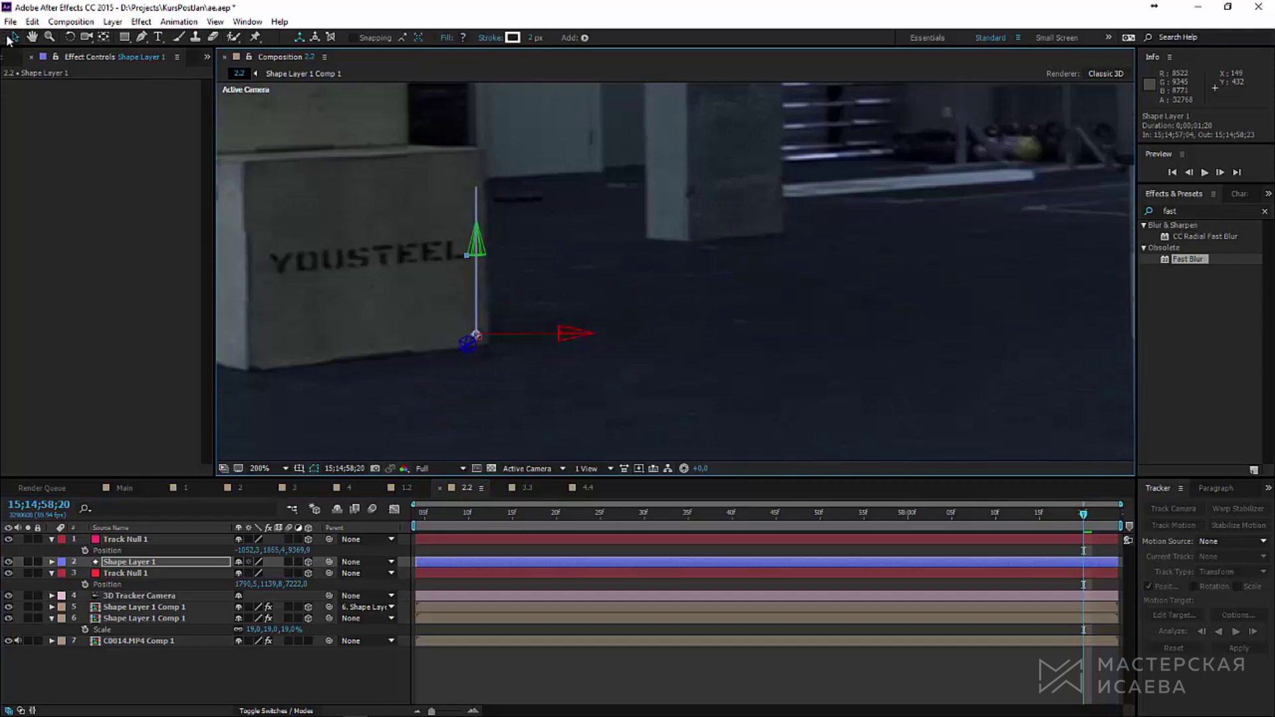
pyautogui.moveTo(566, 337); pyautogui.dragTo(806, 364)
pyautogui.moveTo(709, 336); pyautogui.dragTo(812, 332)
pyautogui.click(229, 674)
pyautogui.scroll(-1, 770, 374)
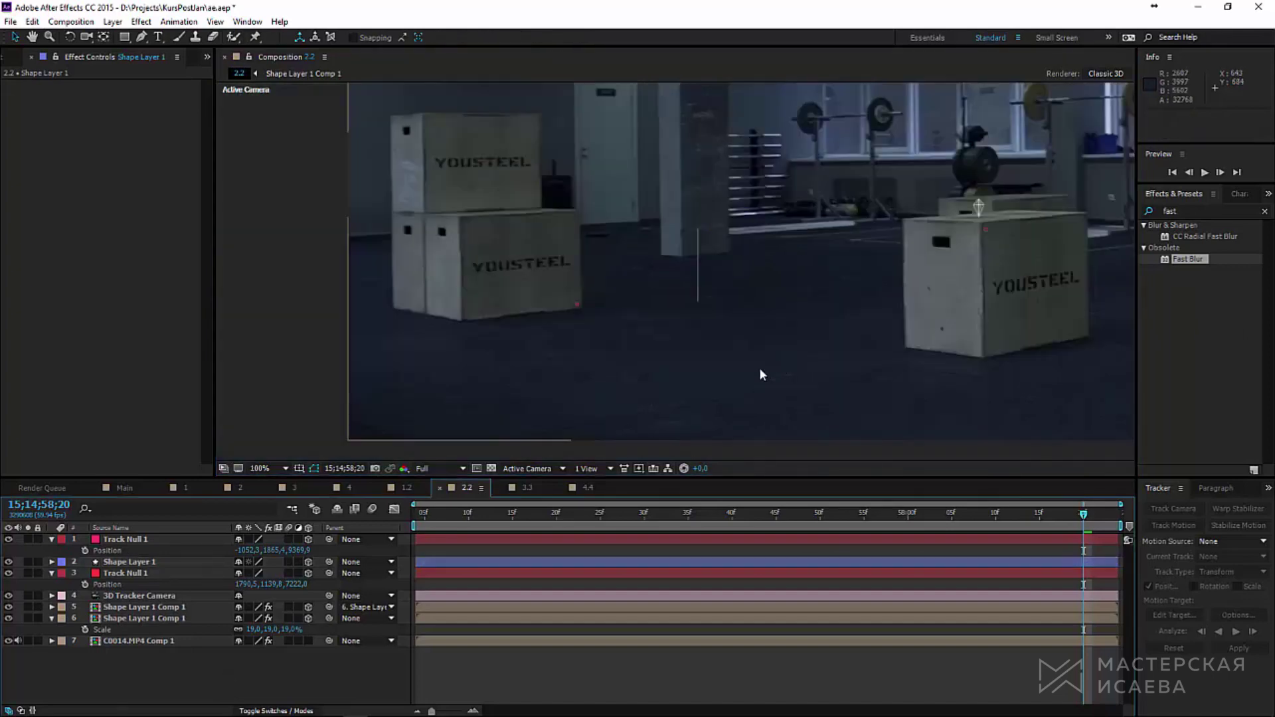
# Step: Set the pole's Stroke 1 width to 5
pyautogui.click(52, 562)
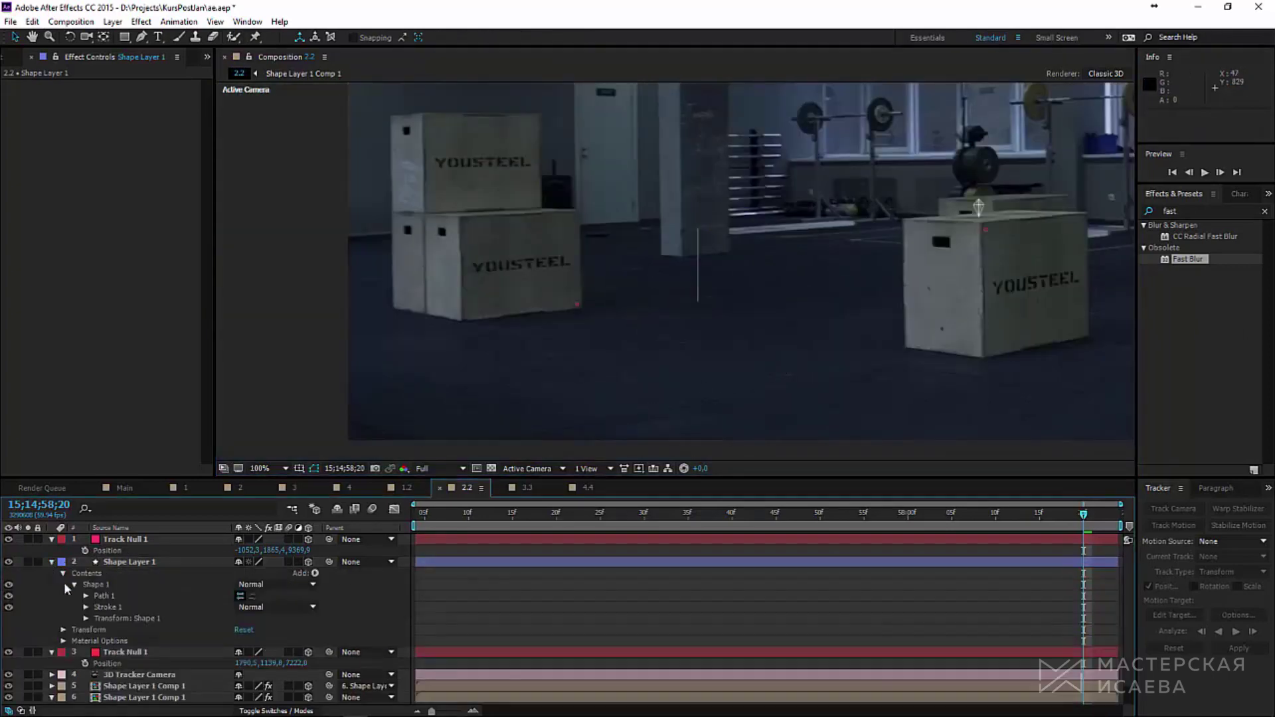
pyautogui.click(85, 607)
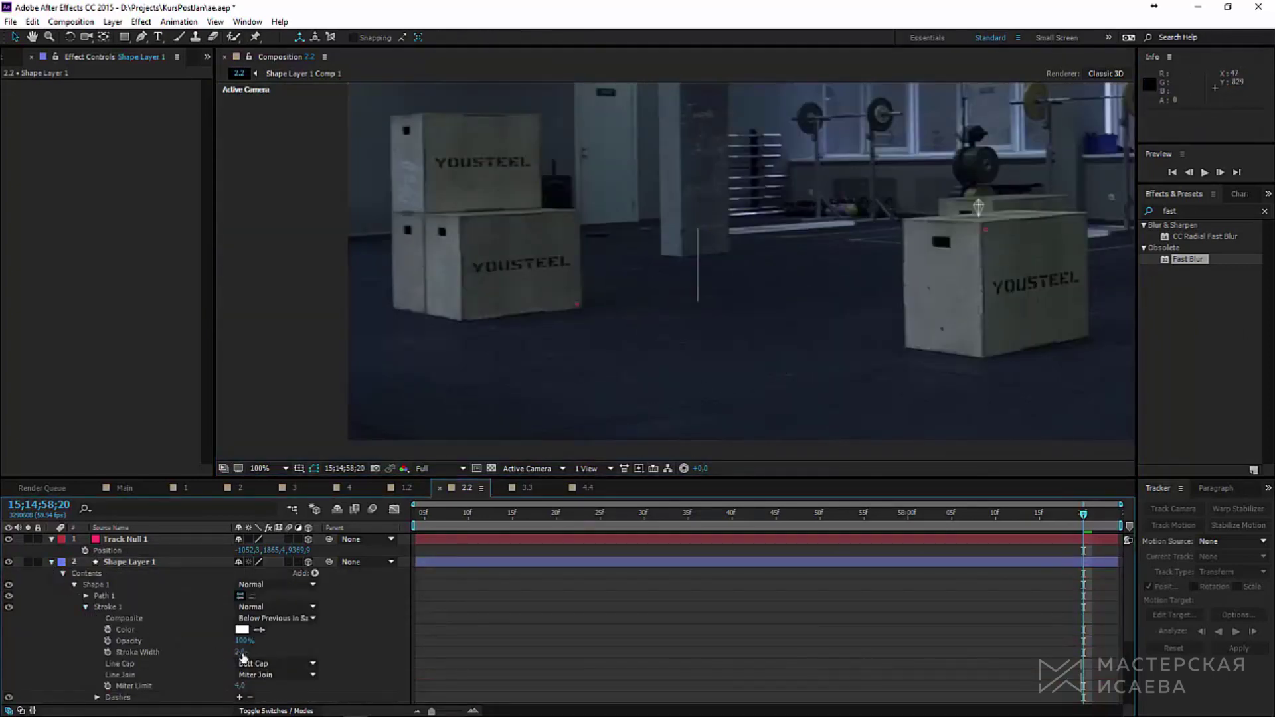
pyautogui.click(193, 652)
pyautogui.click(129, 562)
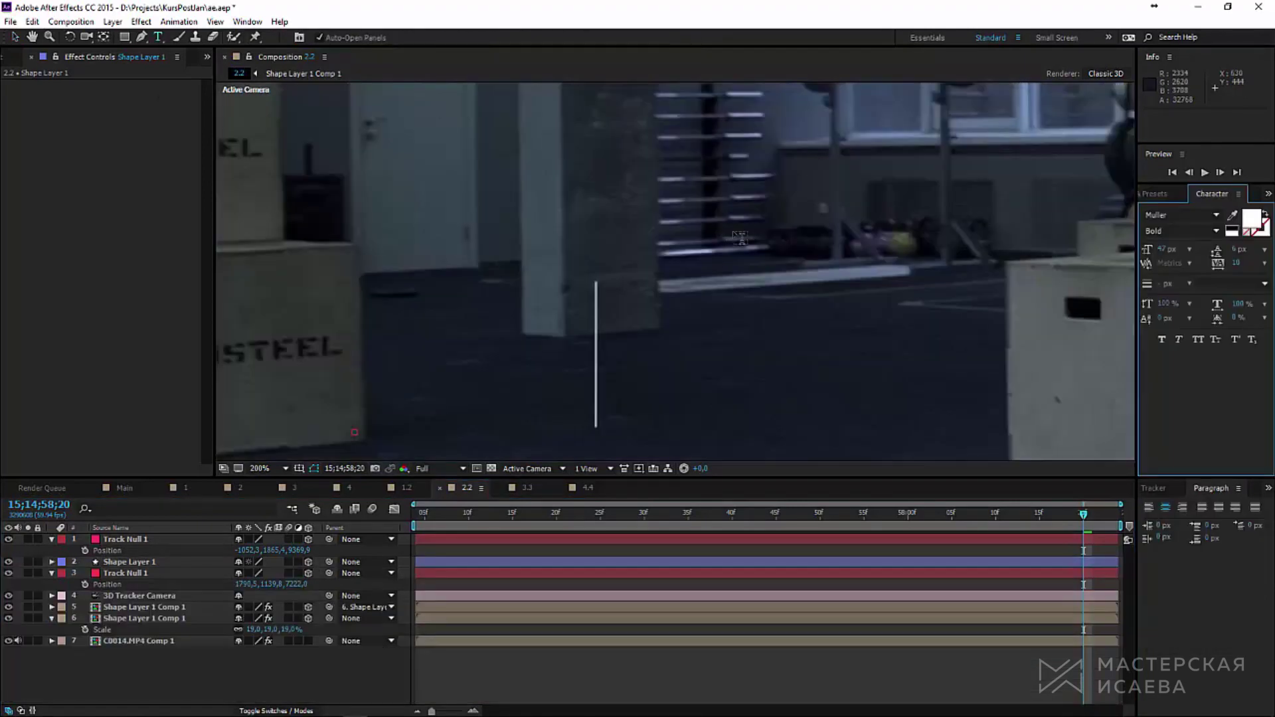
# Step: Create a 3D text layer reading '21'
pyautogui.hotkey('ctrl', 't')
pyautogui.click(722, 265)
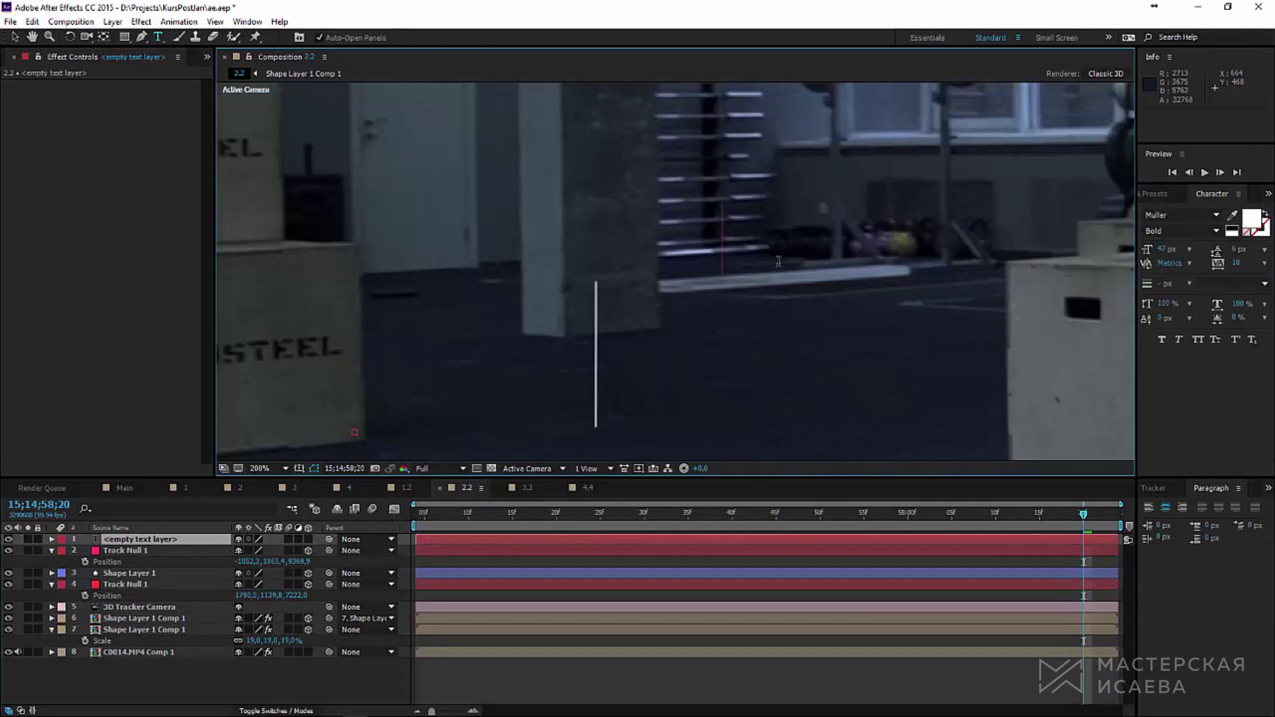
pyautogui.write('21')
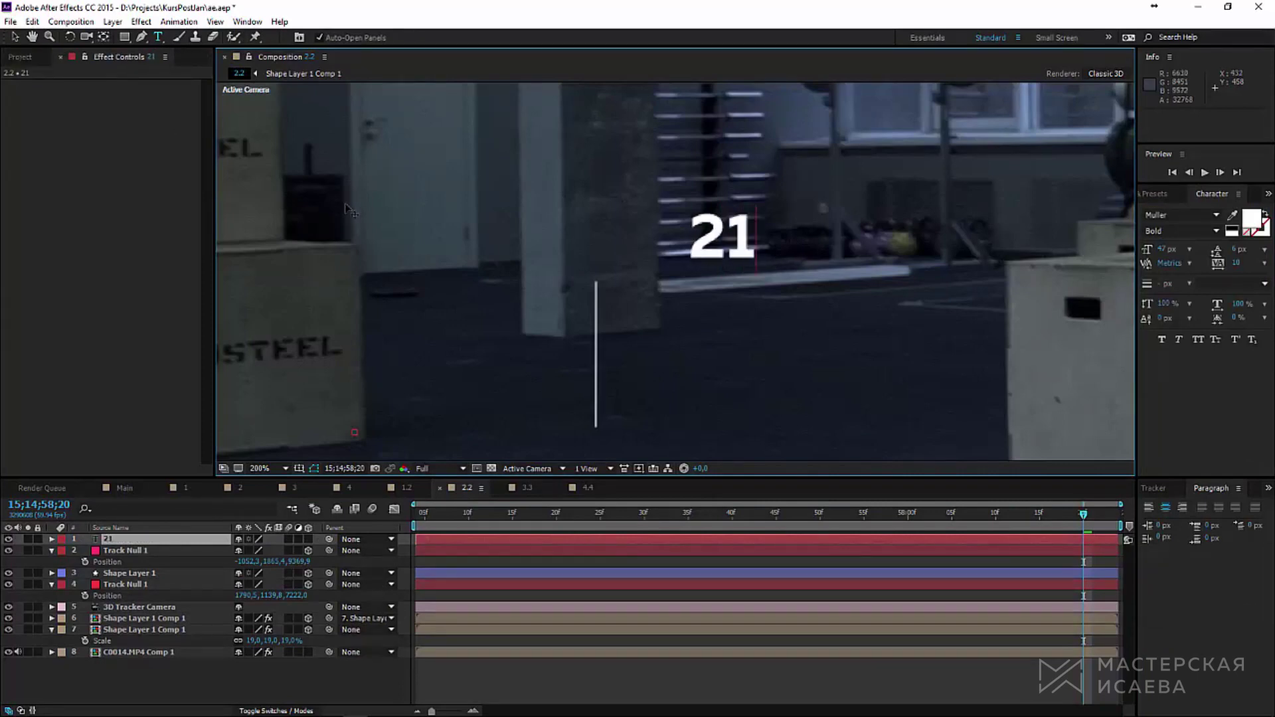
pyautogui.click(308, 539)
pyautogui.press('v')
# Step: Paste the pole's Position onto the '21' layer and raise the label to the pole top
pyautogui.scroll(-3, 731, 353)
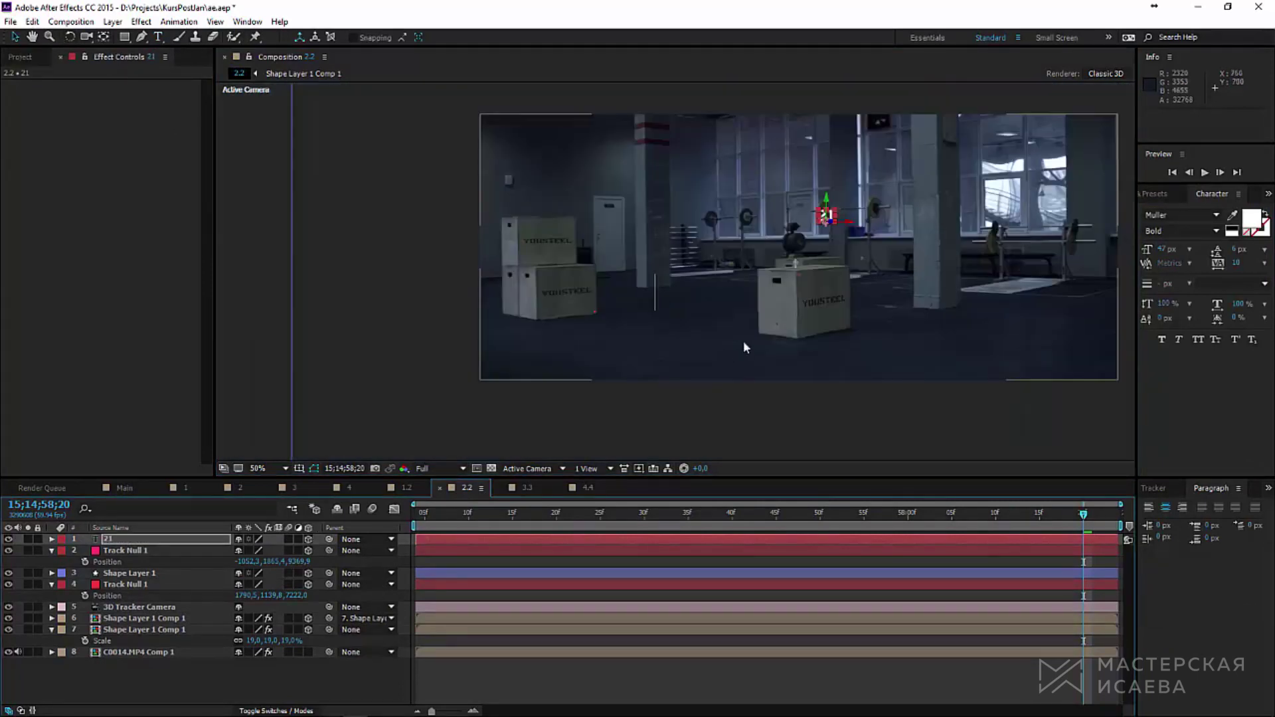
pyautogui.click(141, 576)
pyautogui.press('.')
pyautogui.press('p')
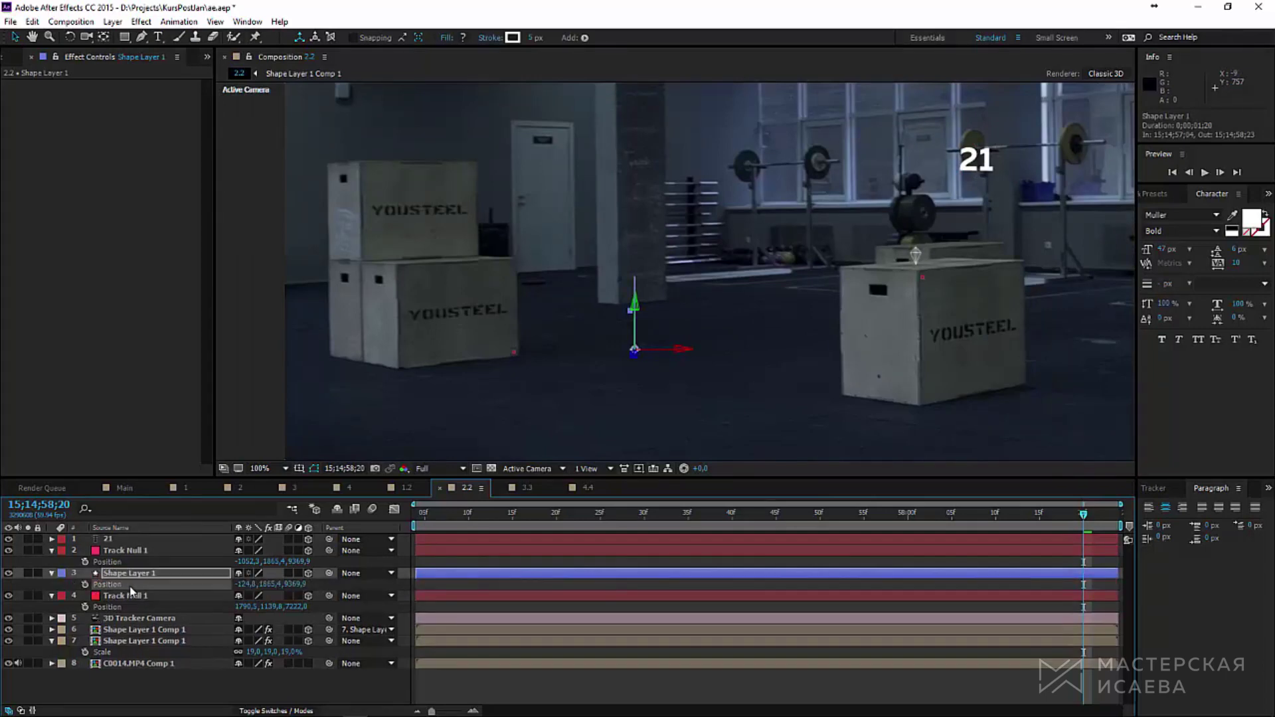
pyautogui.click(137, 541)
pyautogui.hotkey('ctrl', 'v')
pyautogui.press('.')
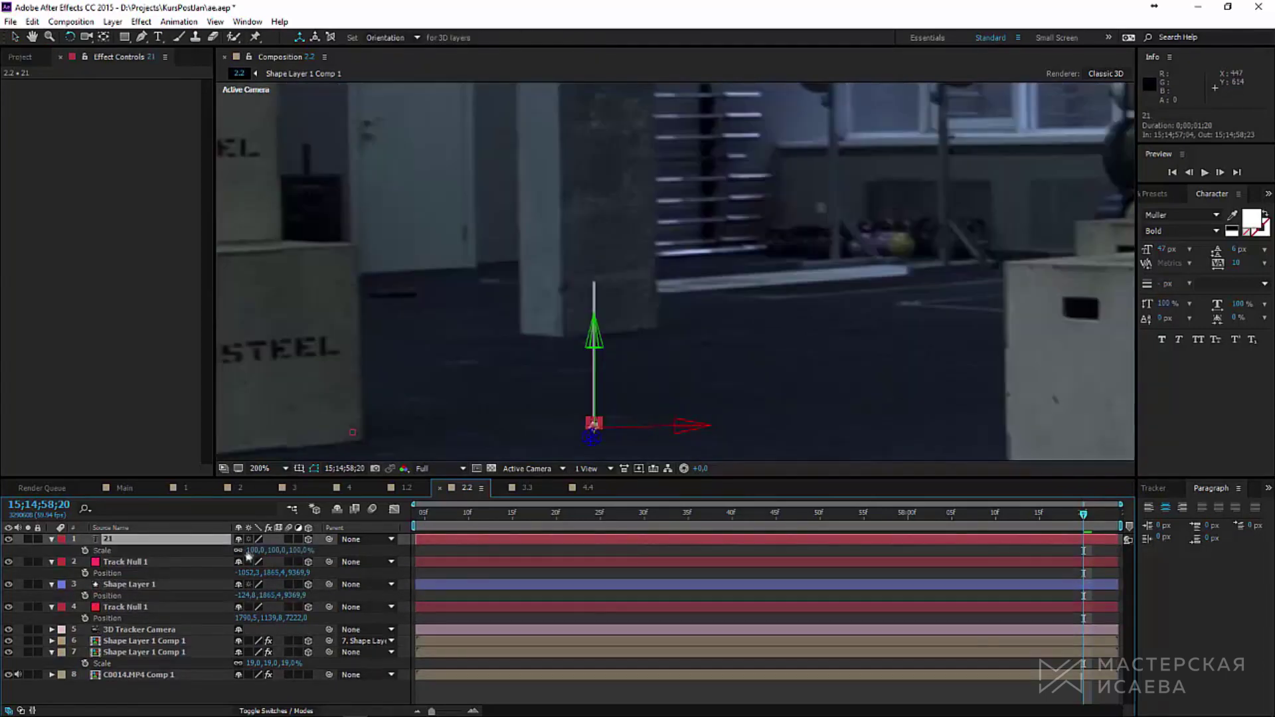
pyautogui.press('s')
pyautogui.moveTo(594, 332); pyautogui.dragTo(627, 129)
# Step: Set a Scale keyframe at 286% on the '21' label a few frames back
pyautogui.scroll(3, 626, 128)
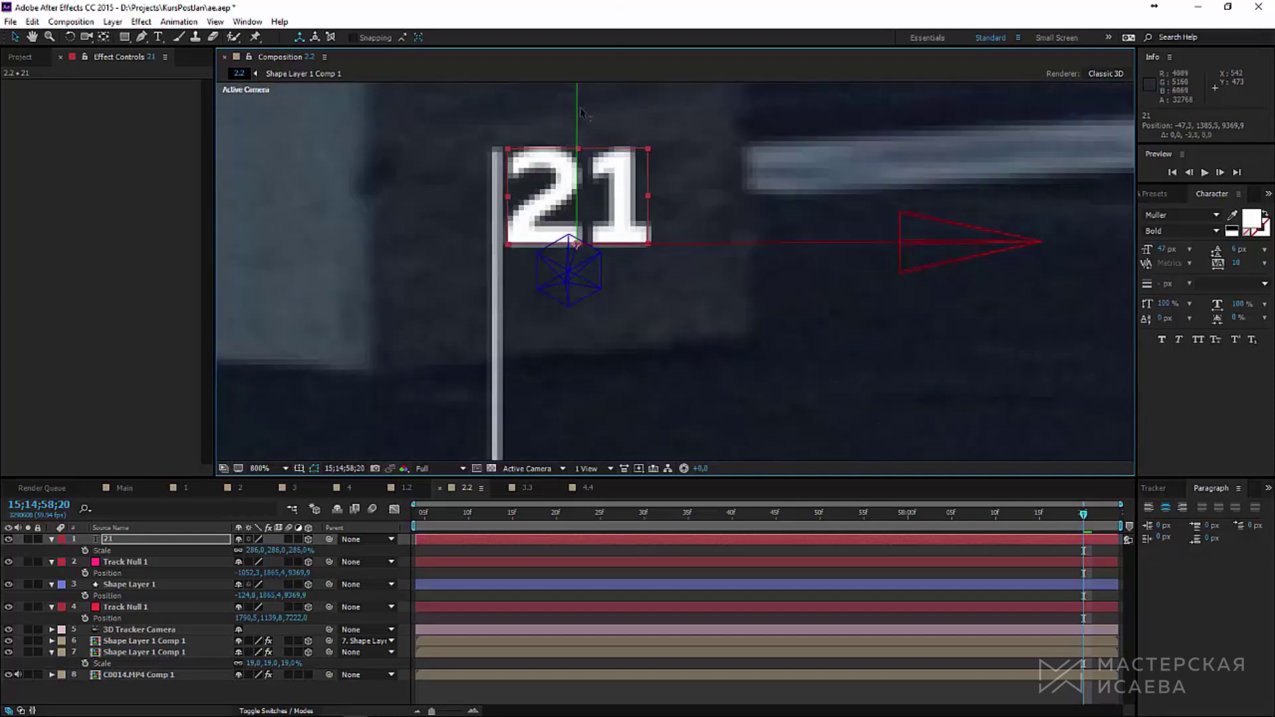
pyautogui.scroll(-1, 687, 221)
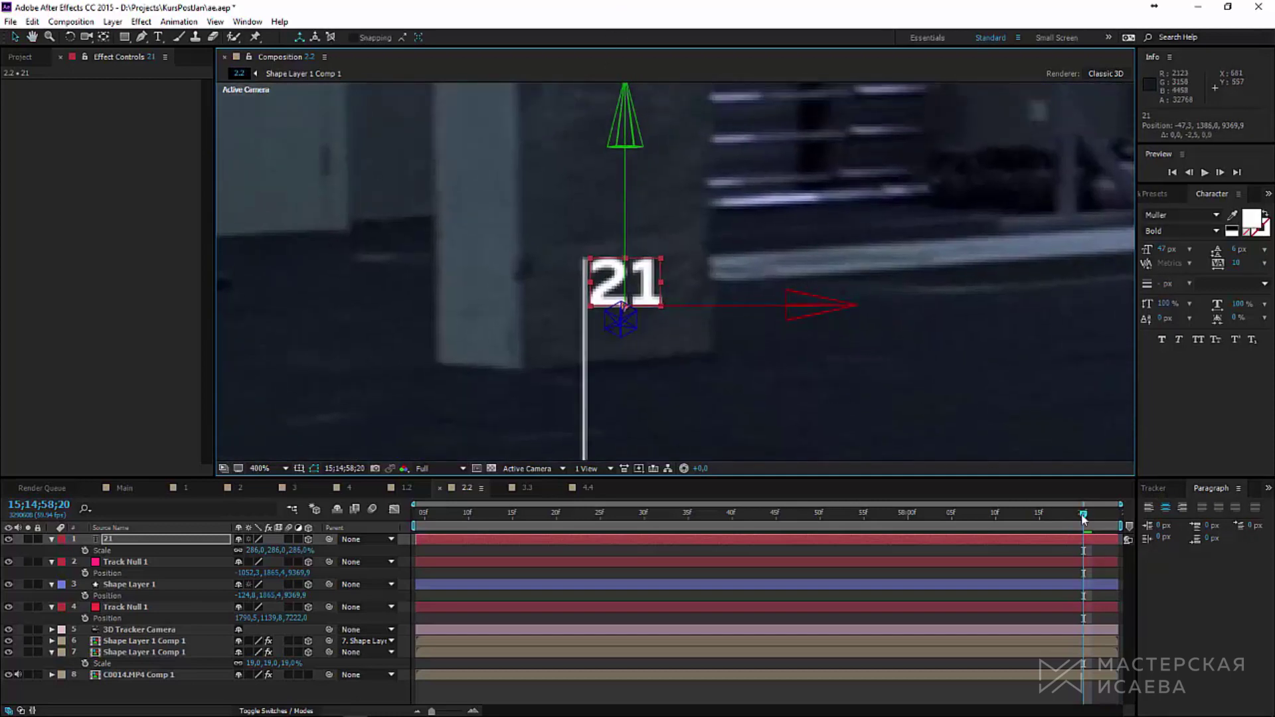
pyautogui.moveTo(1083, 518); pyautogui.dragTo(1002, 526)
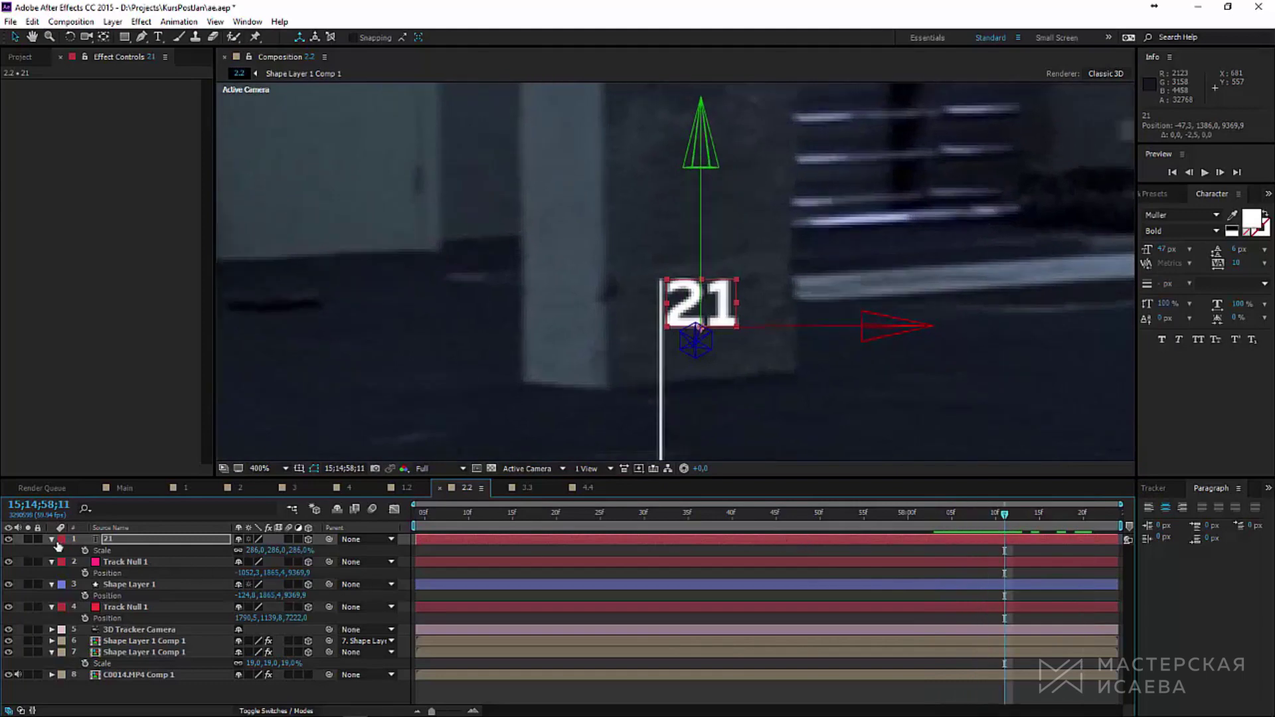
pyautogui.click(85, 552)
pyautogui.moveTo(1013, 520); pyautogui.dragTo(843, 528)
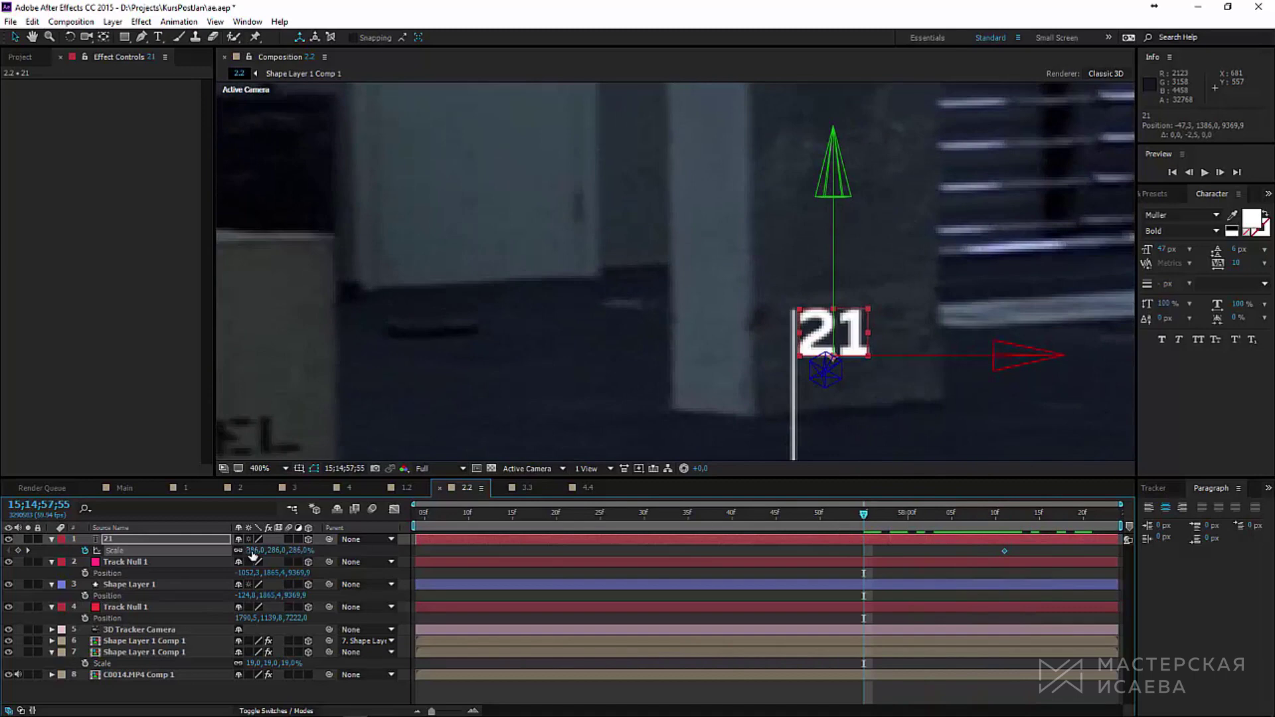
# Step: Set the label's Scale to 0 at the earlier frame, pivot it at its left edge, and preview the growth
pyautogui.write('0')
pyautogui.press('Return')
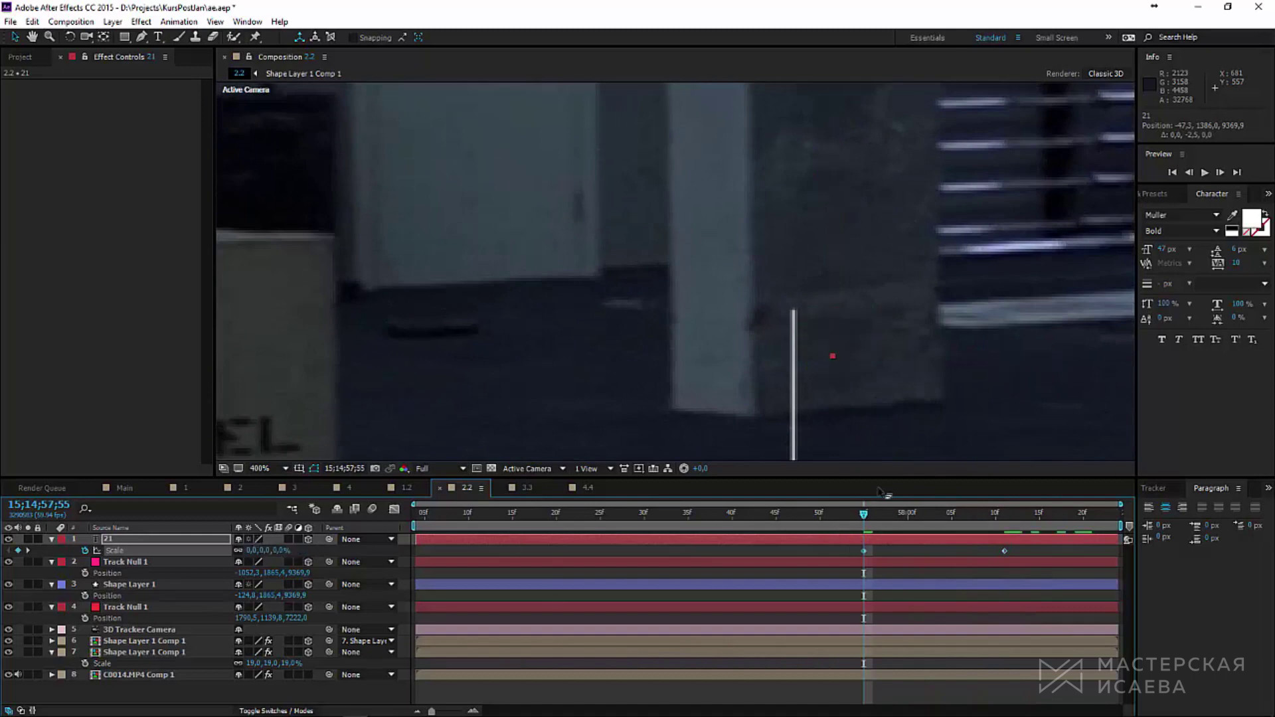
pyautogui.moveTo(867, 516); pyautogui.dragTo(1004, 528)
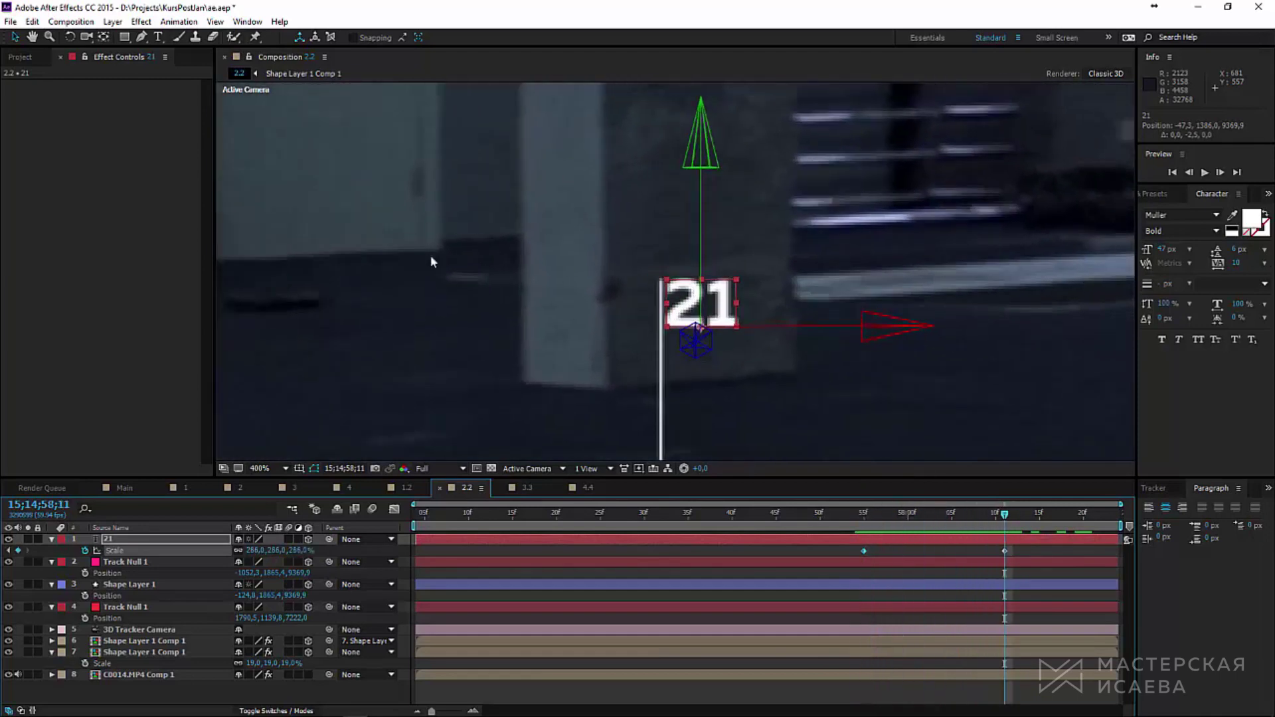
pyautogui.click(108, 38)
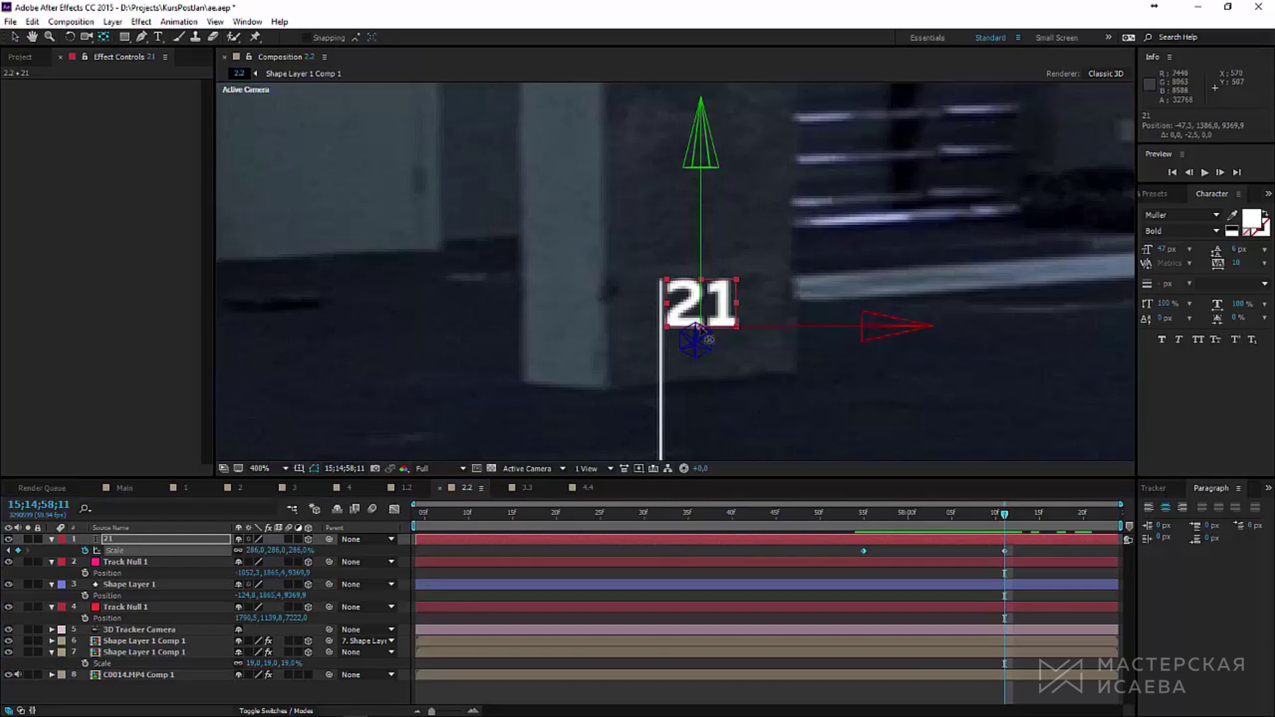
pyautogui.moveTo(704, 322); pyautogui.dragTo(667, 281)
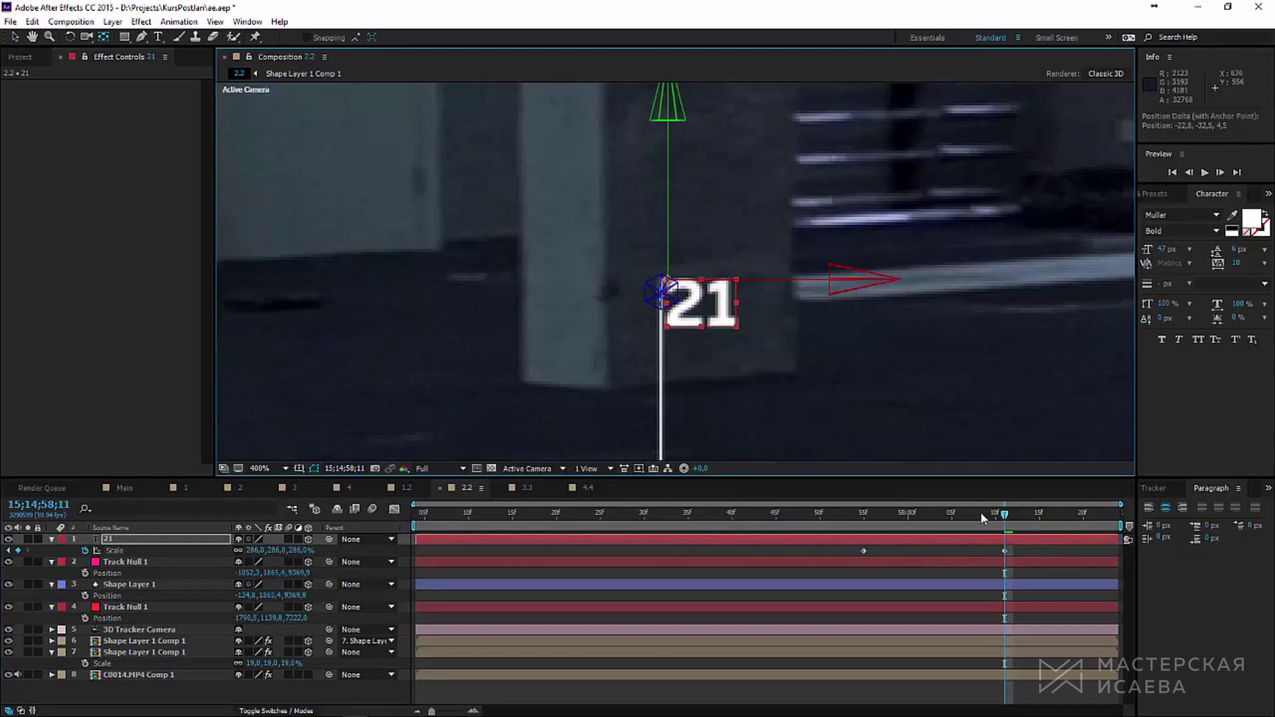
pyautogui.moveTo(983, 518); pyautogui.dragTo(873, 514)
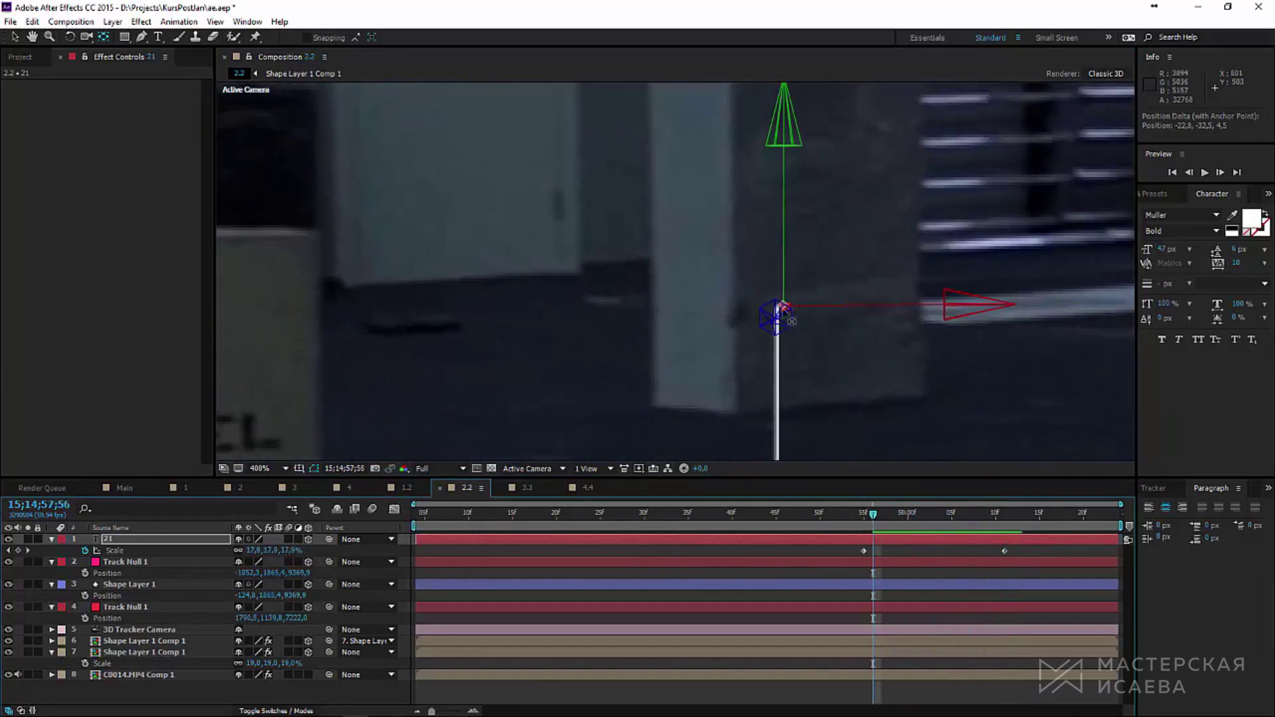
pyautogui.press('space')
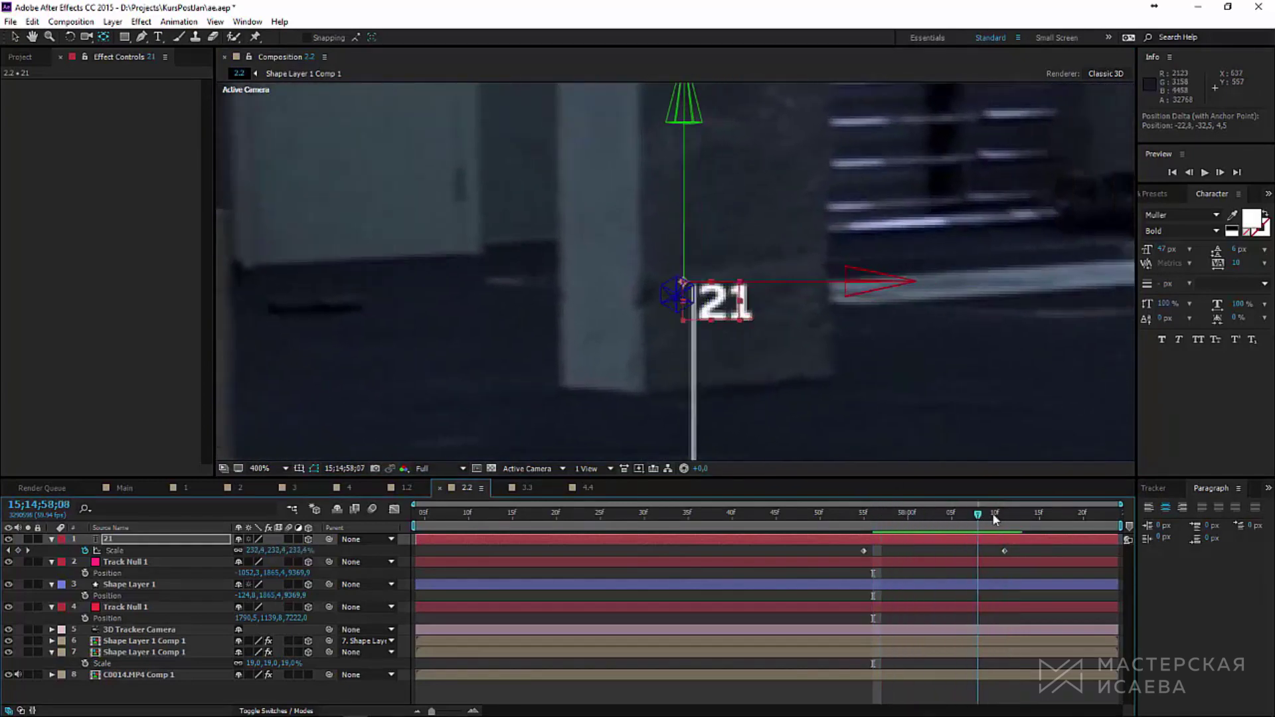
# Step: Duplicate the pole shape layer and move the copy to the top of the stack
pyautogui.click(158, 586)
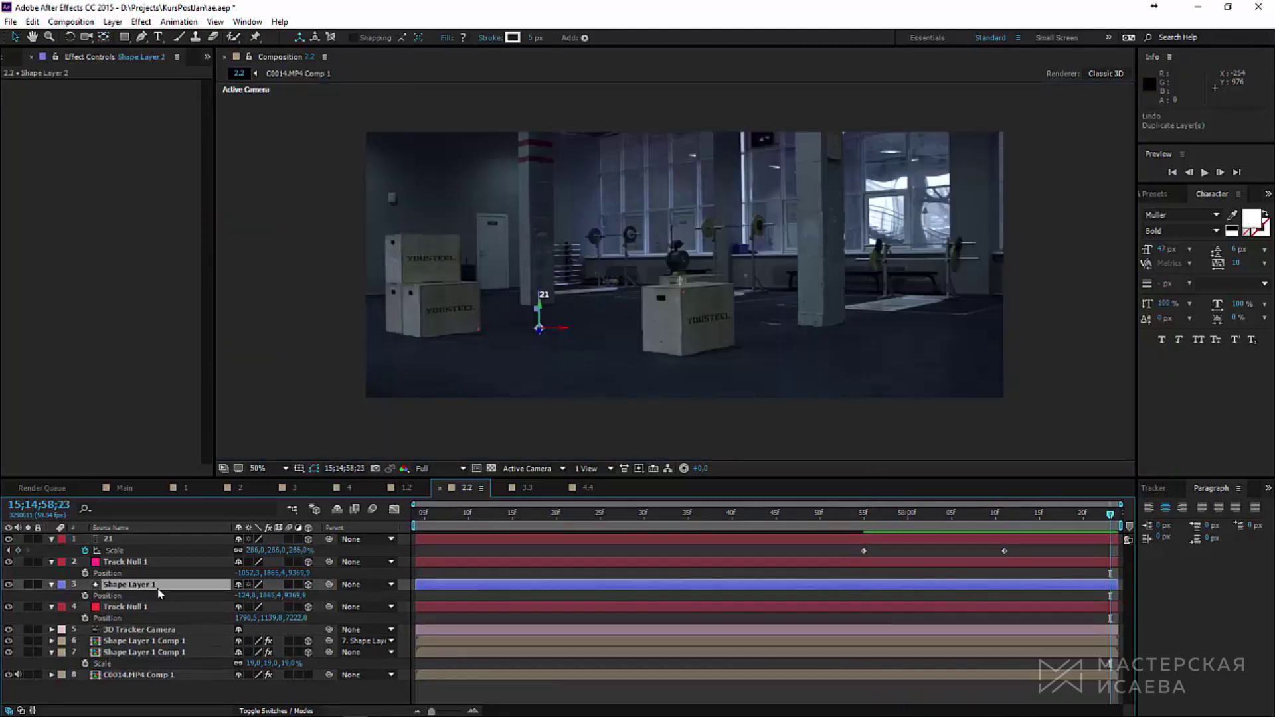
pyautogui.moveTo(159, 588); pyautogui.dragTo(166, 541)
pyautogui.hotkey('ctrl', 'alt', 'f')
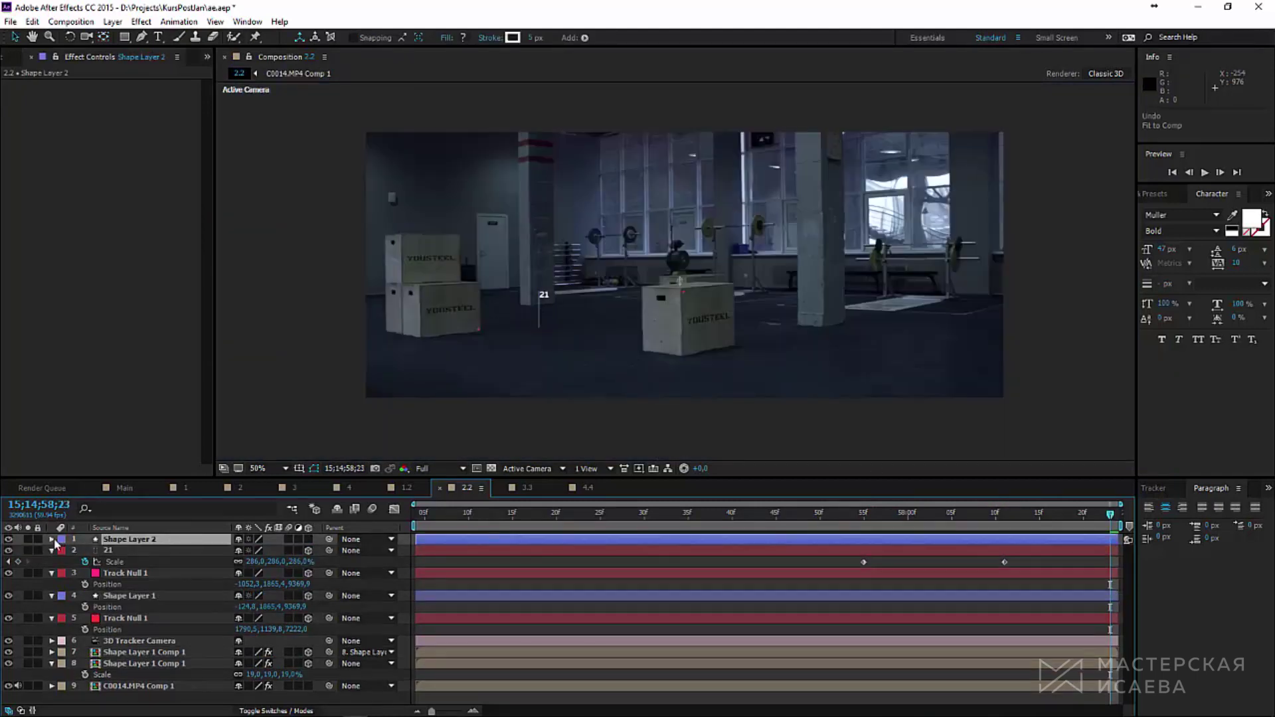
# Step: Reset Shape Layer 2's transform and draw a small circle at the pole top with the Ellipse Tool
pyautogui.click(52, 540)
pyautogui.click(64, 562)
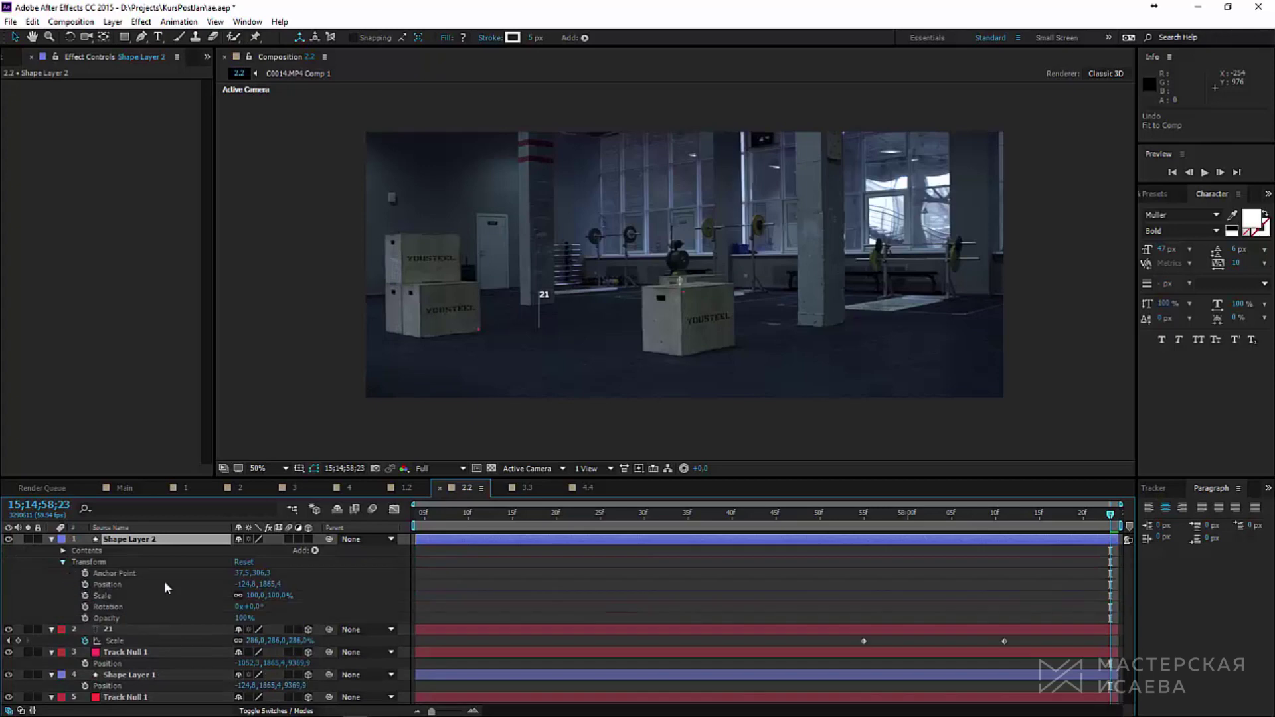
pyautogui.click(243, 562)
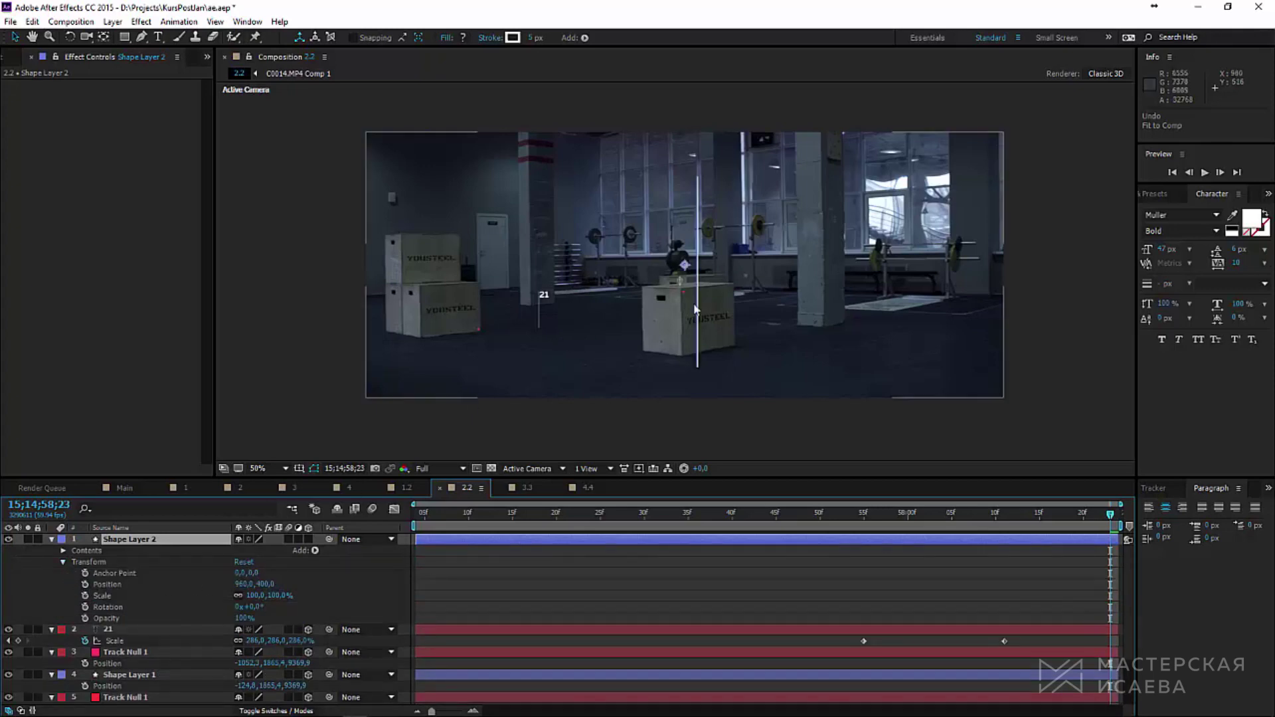
pyautogui.scroll(4, 716, 272)
pyautogui.moveTo(124, 37); pyautogui.dragTo(166, 68)
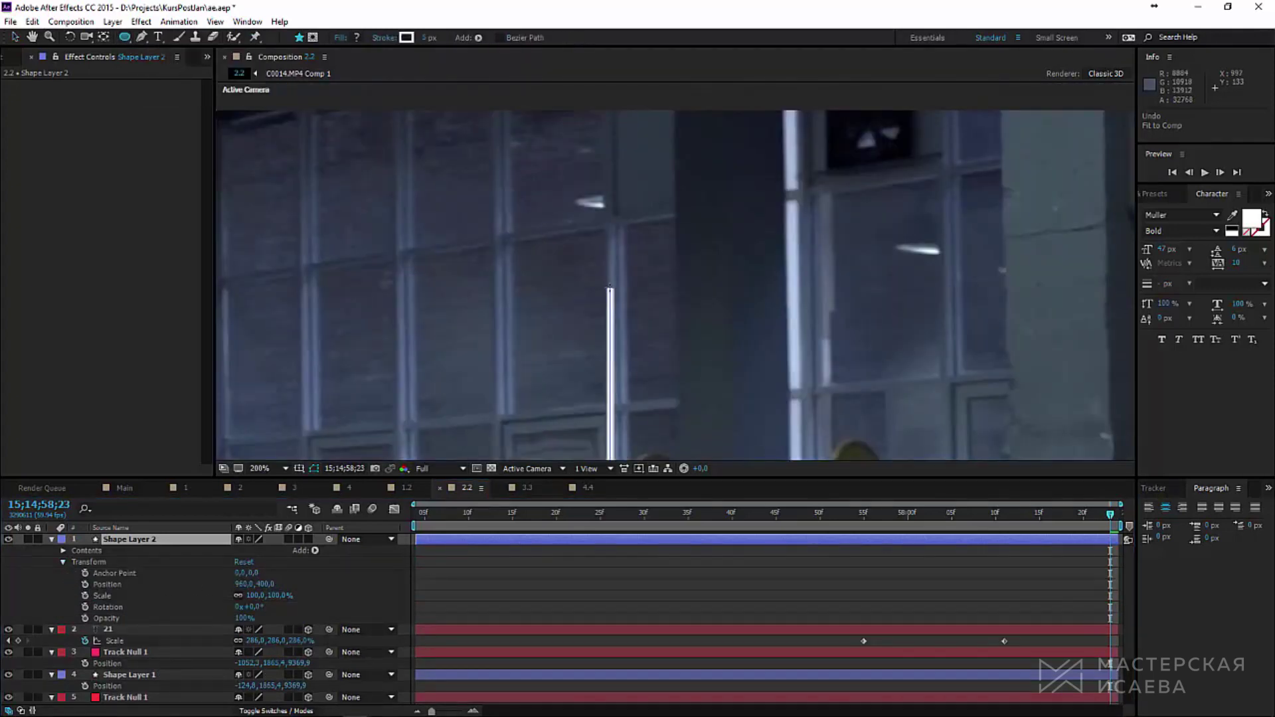
pyautogui.moveTo(609, 287); pyautogui.dragTo(612, 290)
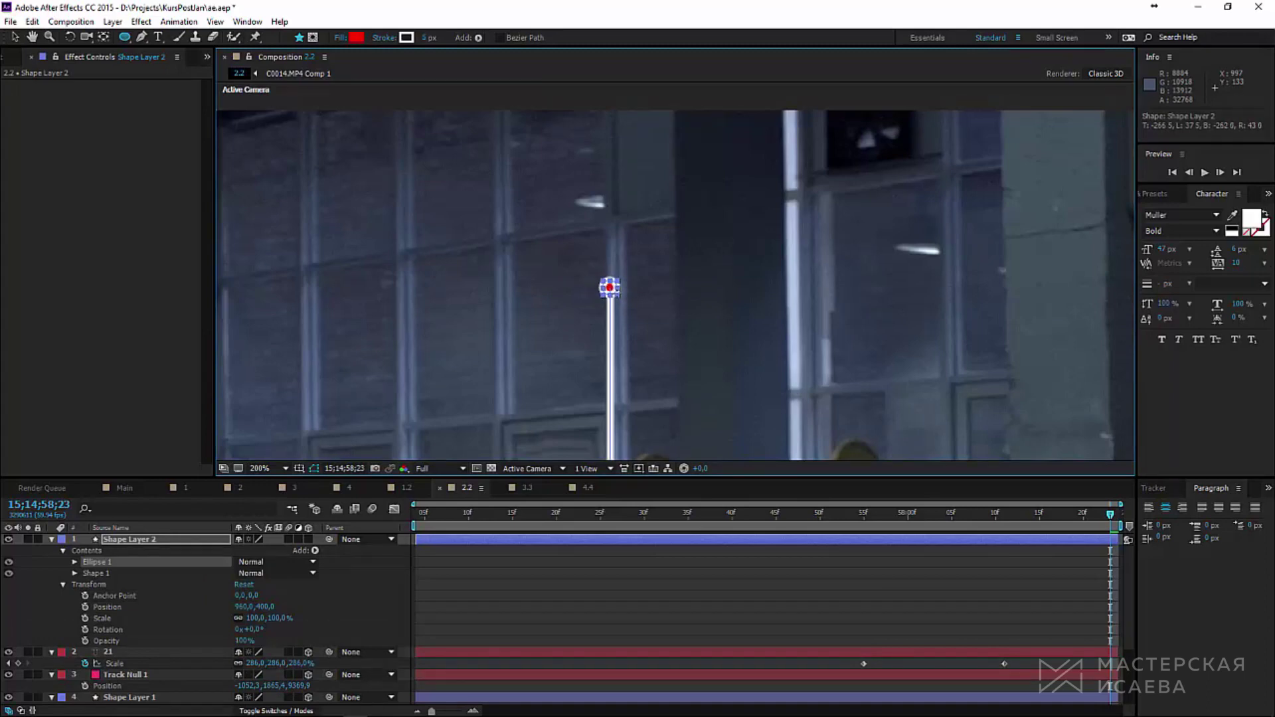
# Step: Change the ellipse dot's fill colour from red to white (FFFFFF)
pyautogui.click(74, 562)
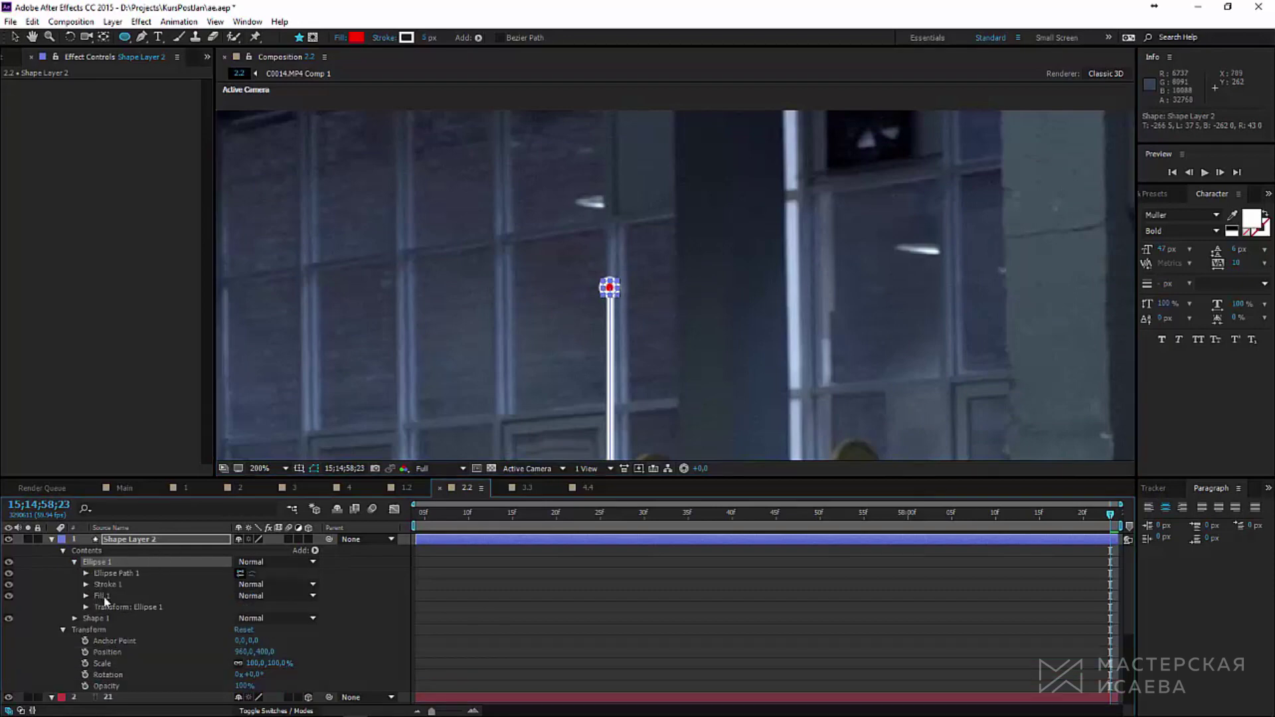
pyautogui.click(86, 596)
pyautogui.click(243, 630)
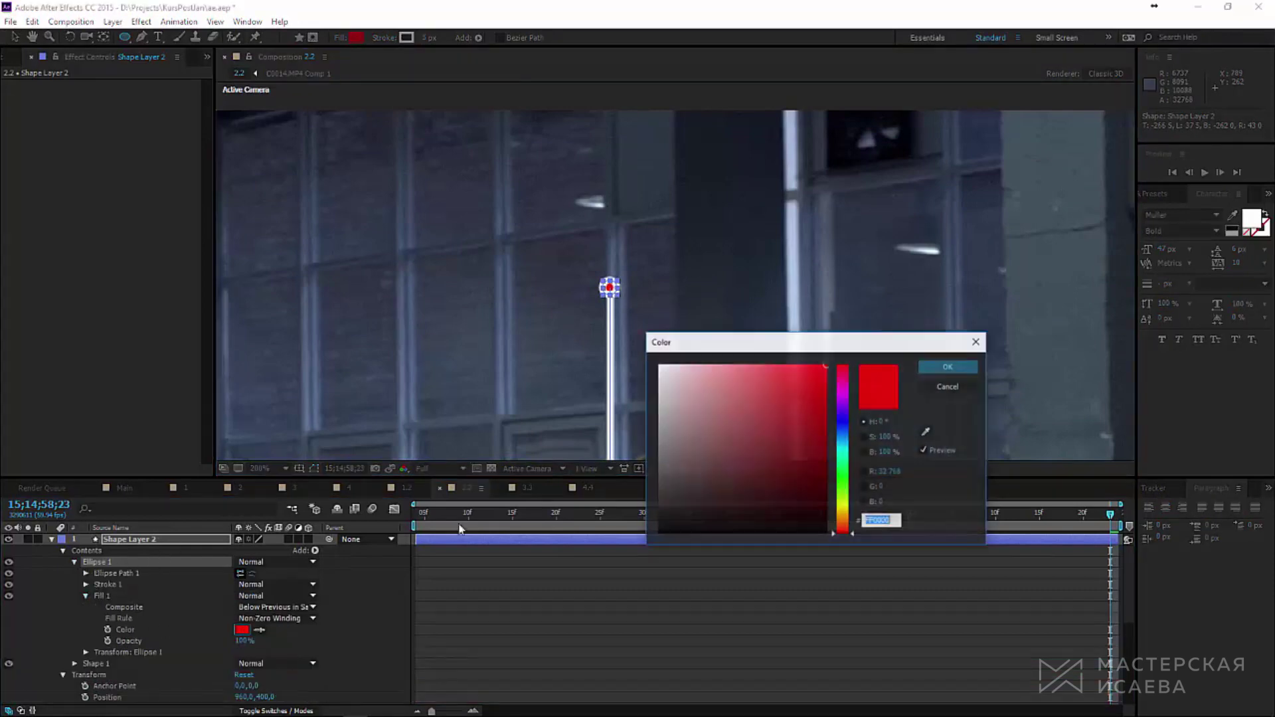
pyautogui.moveTo(695, 408); pyautogui.dragTo(659, 366)
pyautogui.click(949, 366)
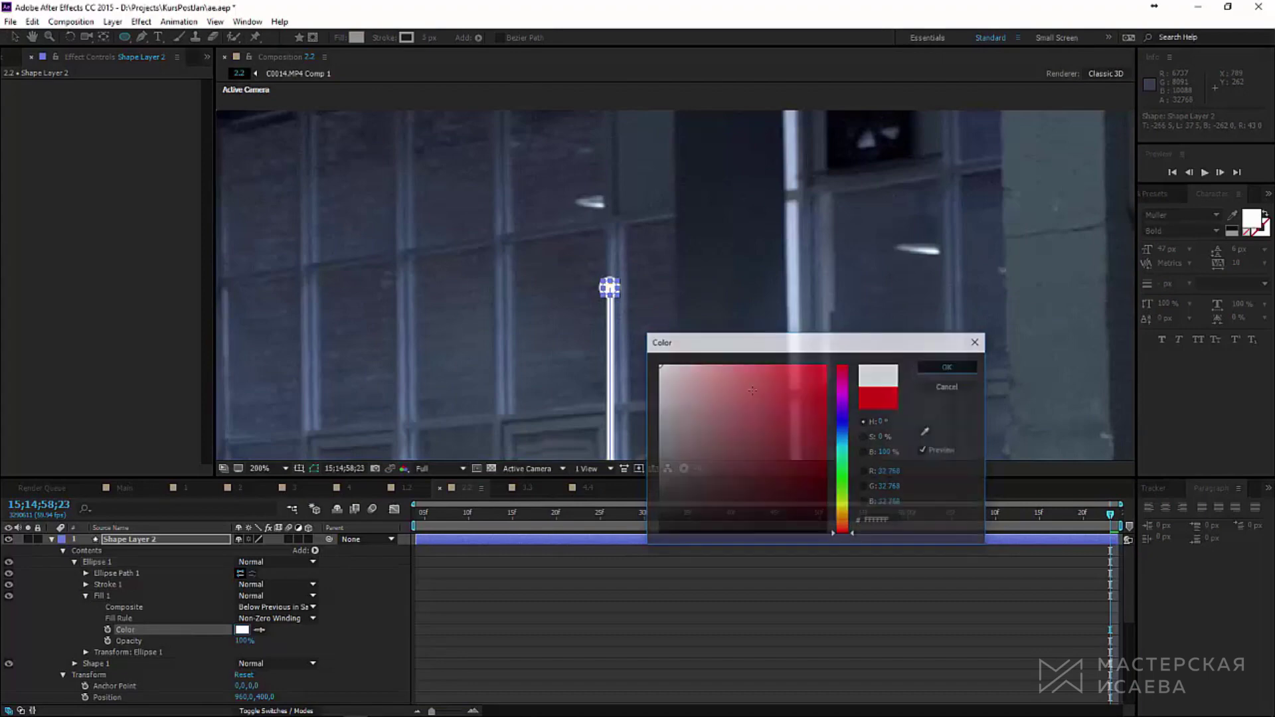
# Step: Add a text layer reading YOUSTEELBOX in the composition
pyautogui.click(52, 539)
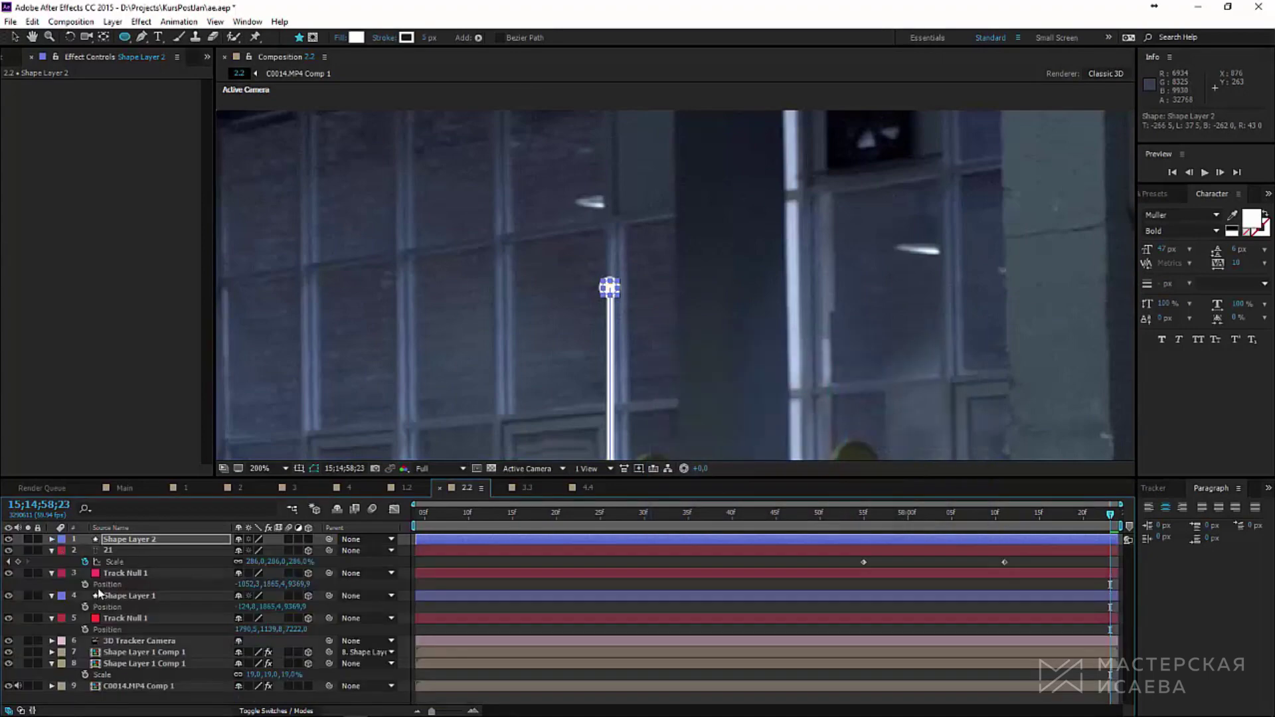
pyautogui.click(52, 550)
pyautogui.hotkey('ctrl', 't')
pyautogui.click(672, 317)
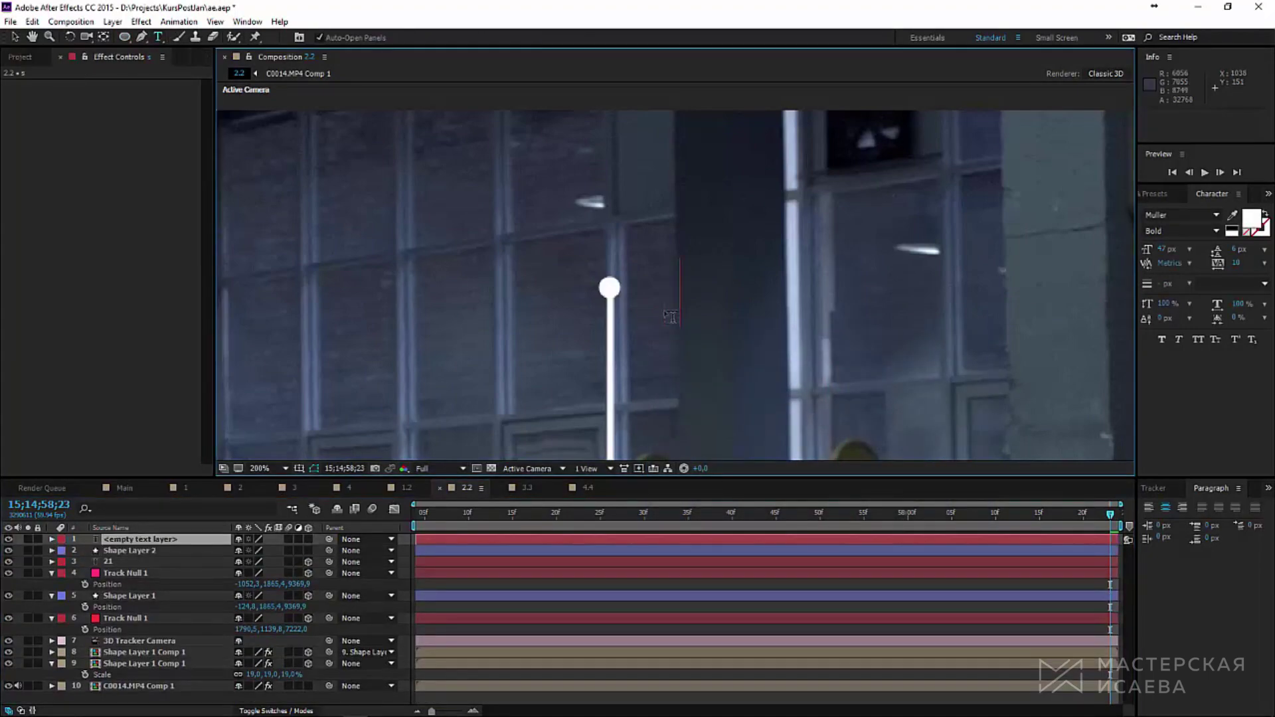
pyautogui.write('S')
pyautogui.press('BackSpace')
pyautogui.write('YOUSTEELBOX')
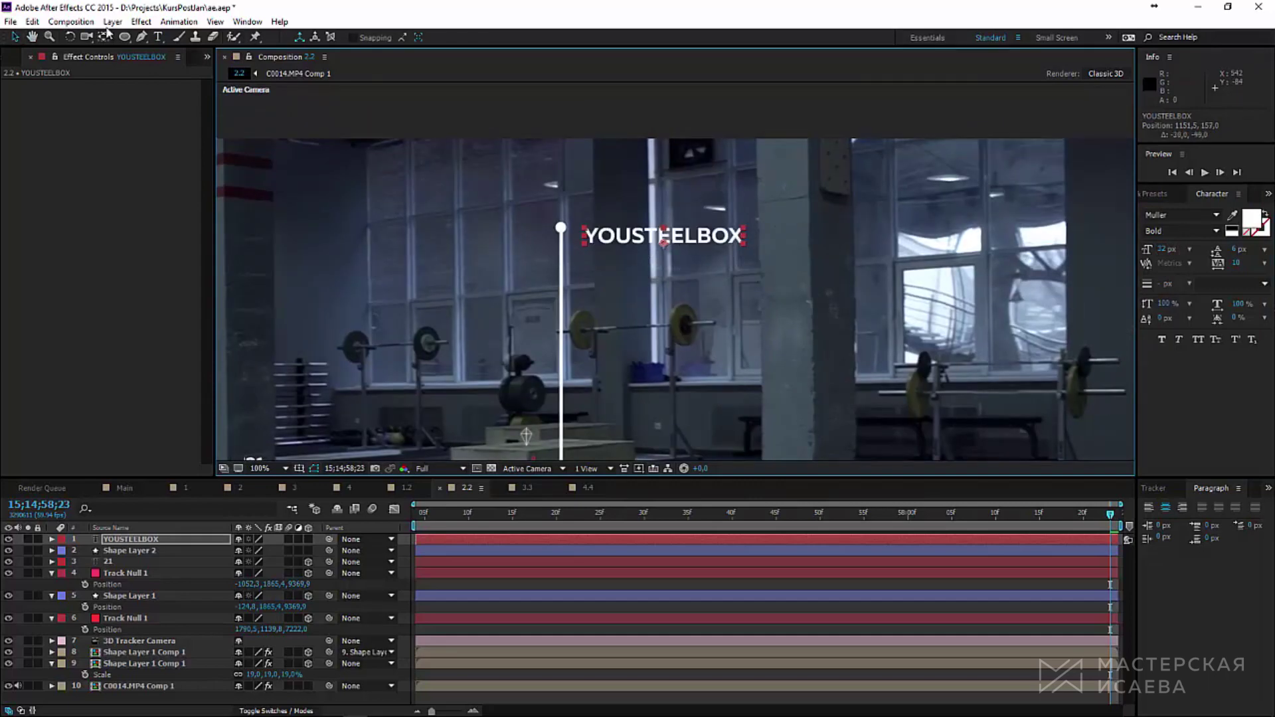
# Step: Create a new magenta-red solid and set its track matte to Alpha Inverted from the title
pyautogui.click(113, 21)
pyautogui.moveTo(266, 37)
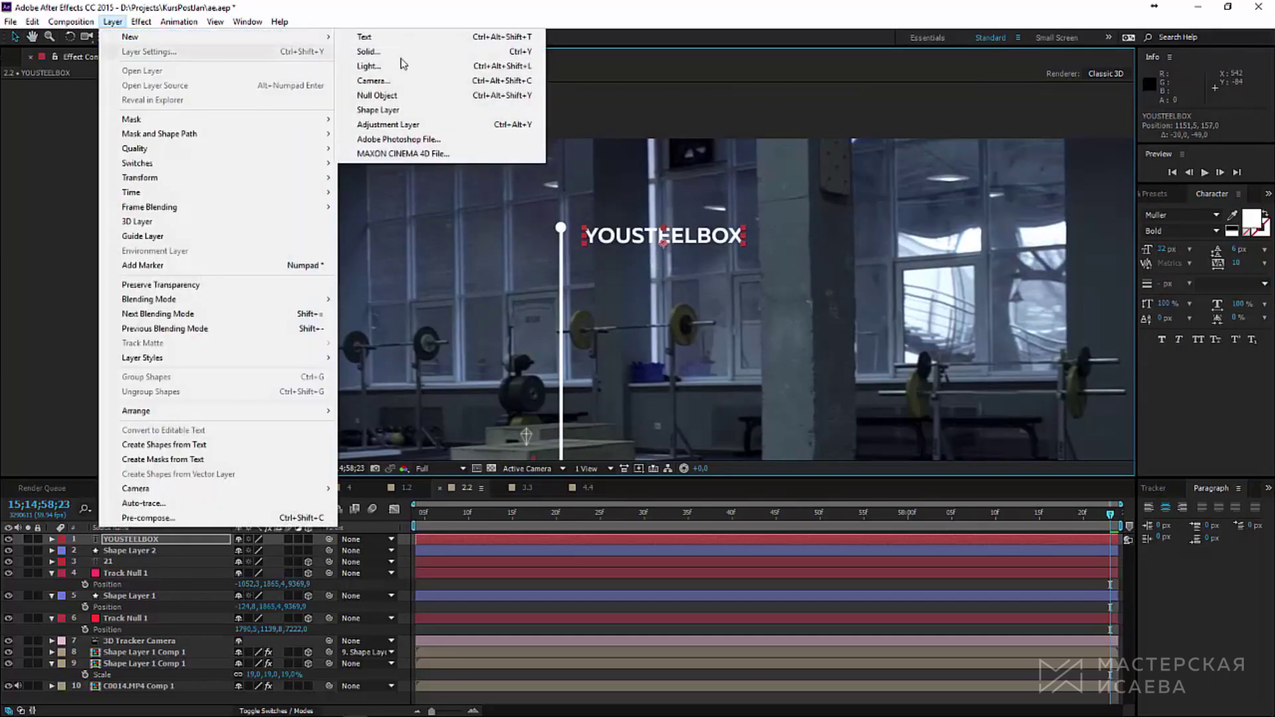
pyautogui.click(447, 51)
pyautogui.press('Return')
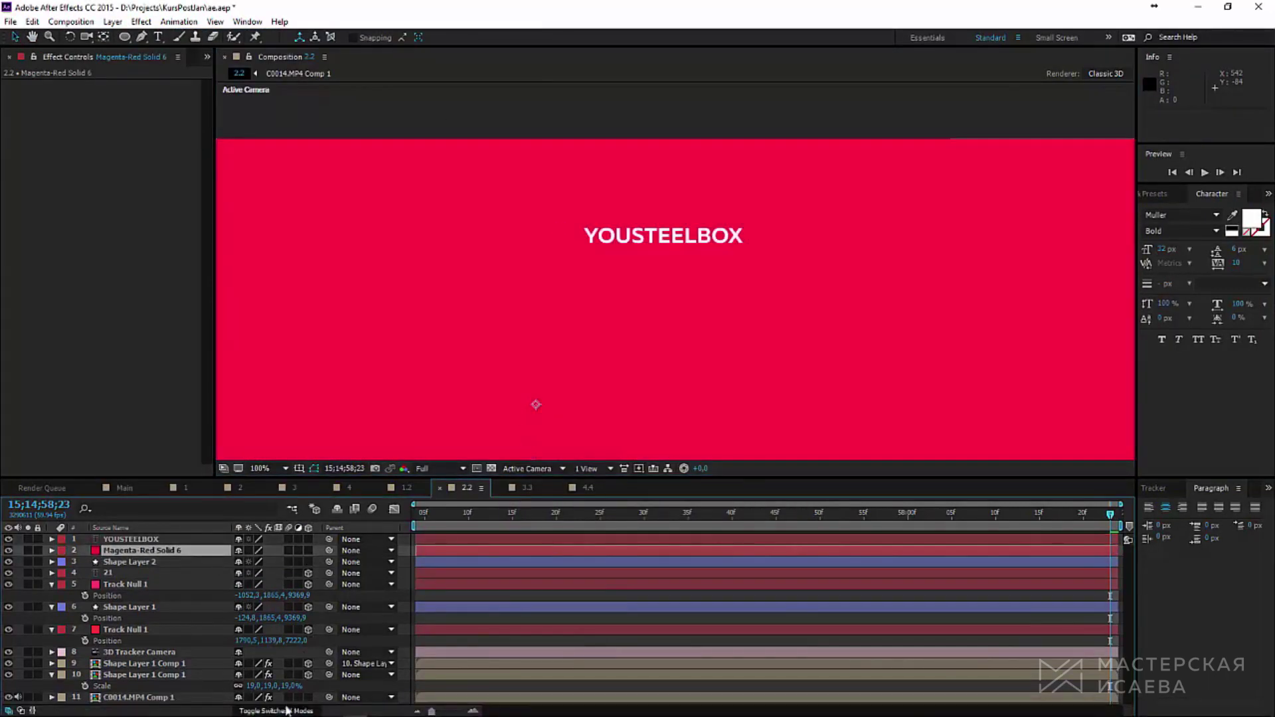
pyautogui.click(287, 711)
pyautogui.click(345, 550)
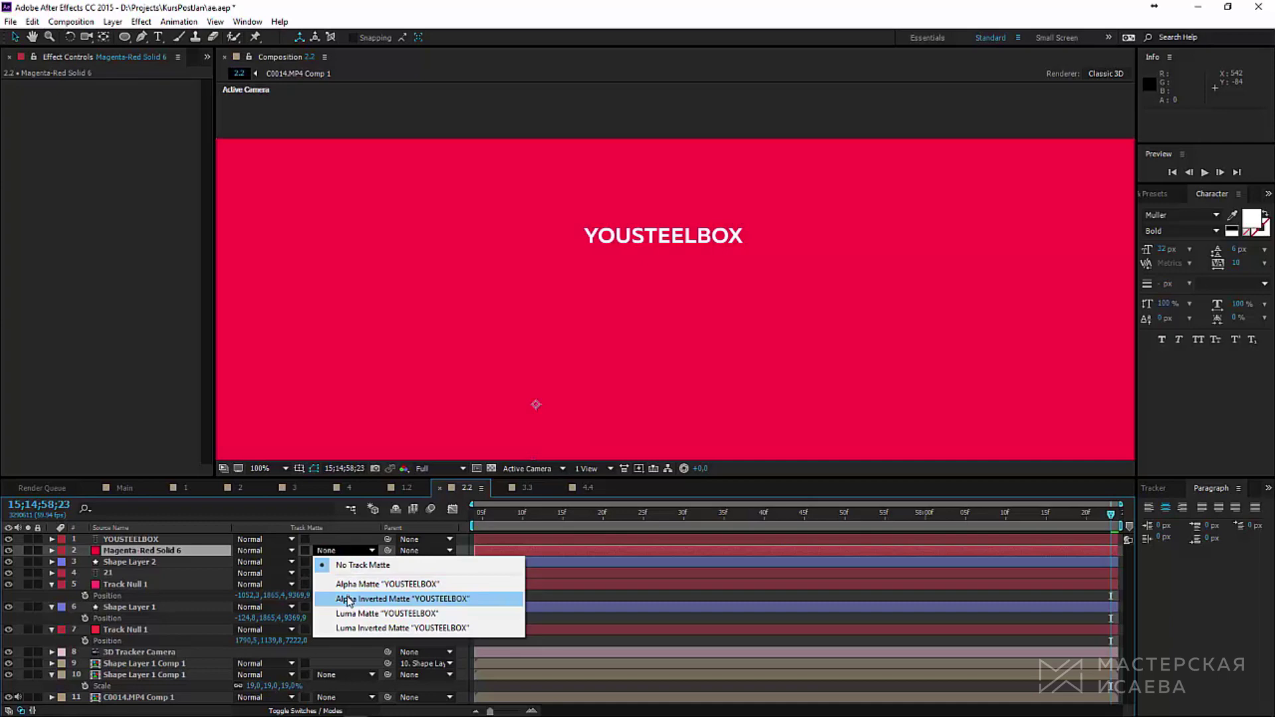
pyautogui.click(348, 601)
# Step: Draw a rectangle mask on the solid around the YOUSTEELBOX text, tightening it slightly
pyautogui.moveTo(124, 36); pyautogui.dragTo(180, 37)
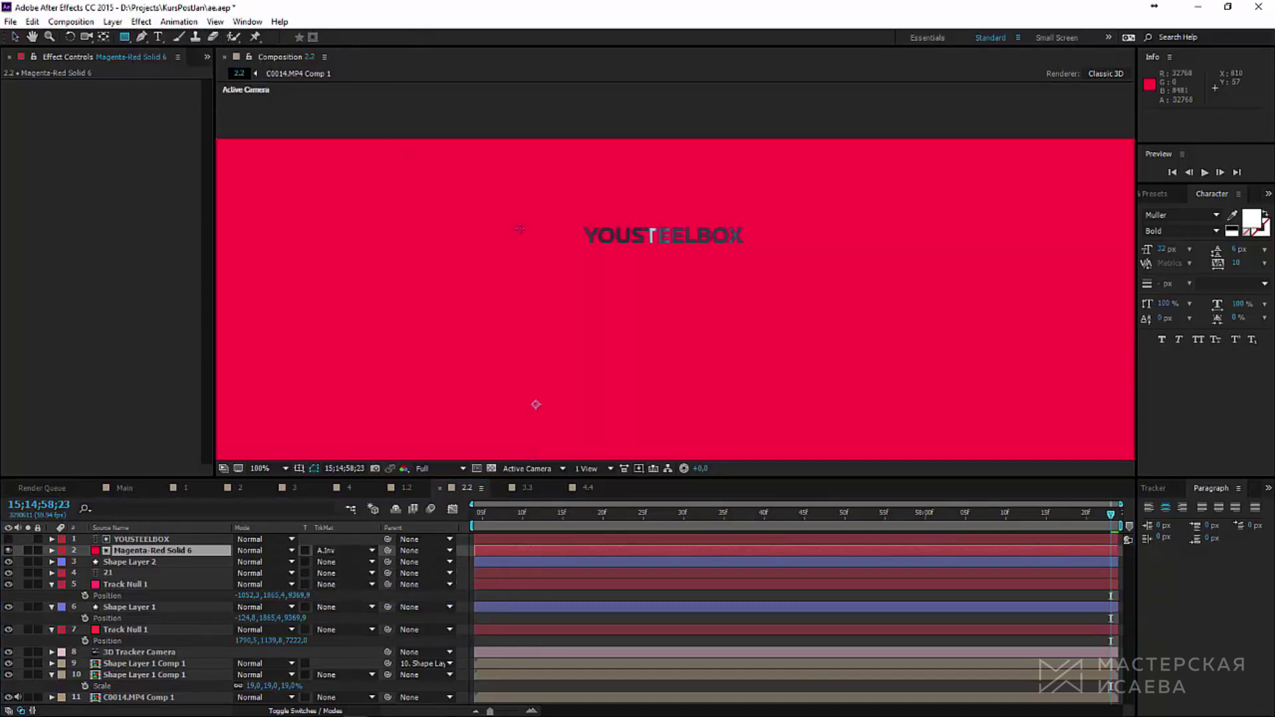
pyautogui.moveTo(575, 220); pyautogui.dragTo(751, 251)
pyautogui.press('.')
pyautogui.press('.')
pyautogui.press('.')
pyautogui.press('.')
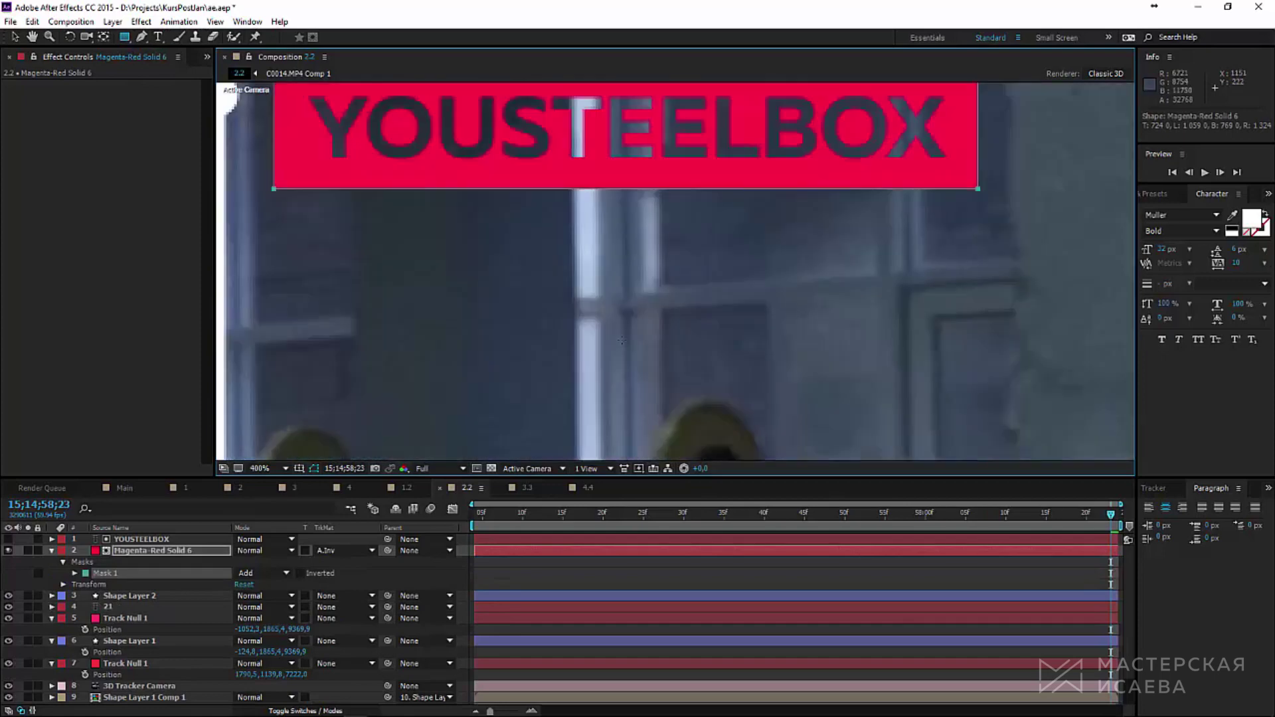
pyautogui.moveTo(383, 130); pyautogui.dragTo(440, 273)
pyautogui.click(16, 37)
pyautogui.doubleClick(1031, 328)
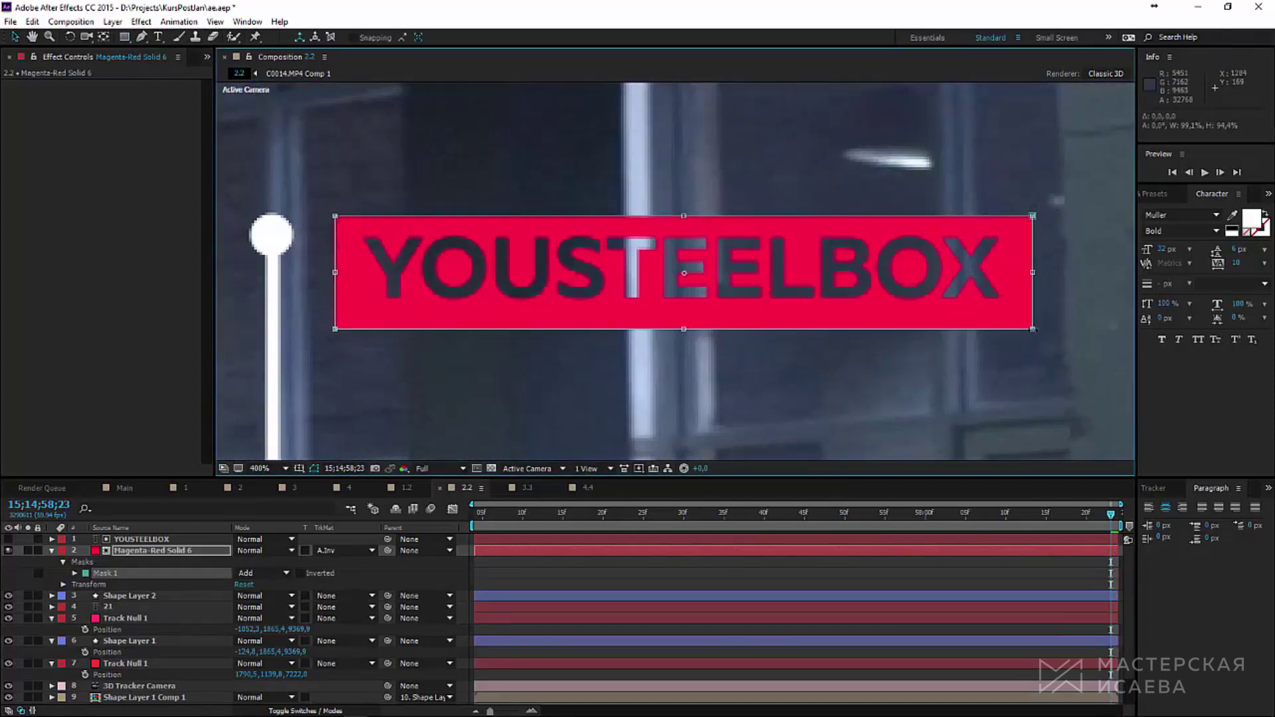
pyautogui.moveTo(1031, 328); pyautogui.dragTo(1029, 320)
pyautogui.press(',')
pyautogui.press(',')
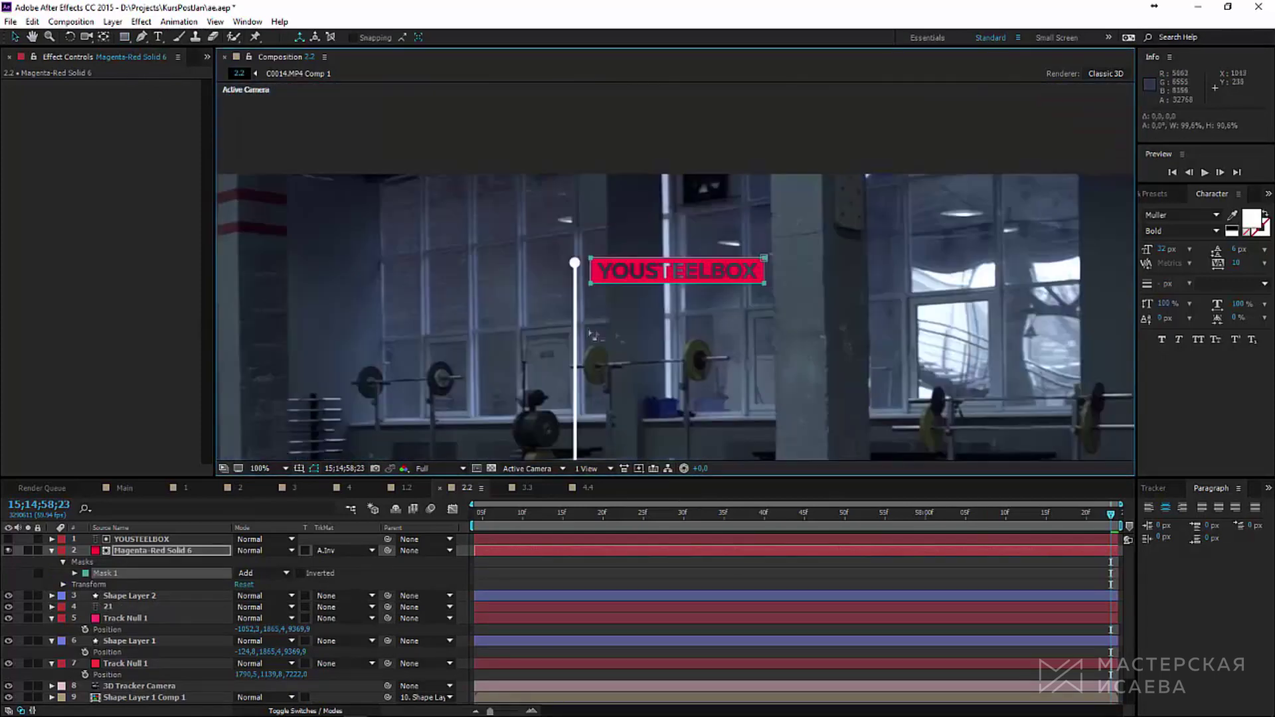
# Step: Parent YOUSTEELBOX to Magenta-Red Solid 6 and nudge the box into place
pyautogui.click(145, 539)
pyautogui.moveTo(387, 538); pyautogui.dragTo(177, 551)
pyautogui.click(181, 552)
pyautogui.press('.')
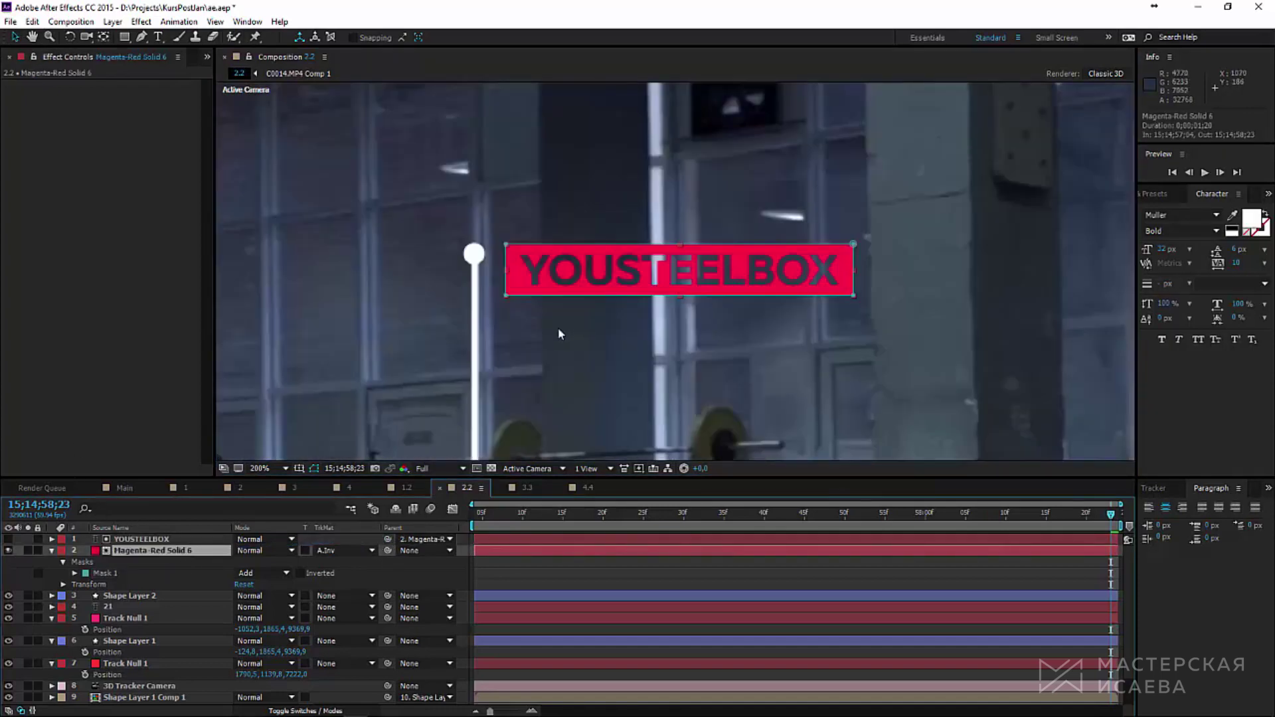
pyautogui.moveTo(643, 278); pyautogui.dragTo(636, 280)
pyautogui.moveTo(634, 273); pyautogui.dragTo(635, 275)
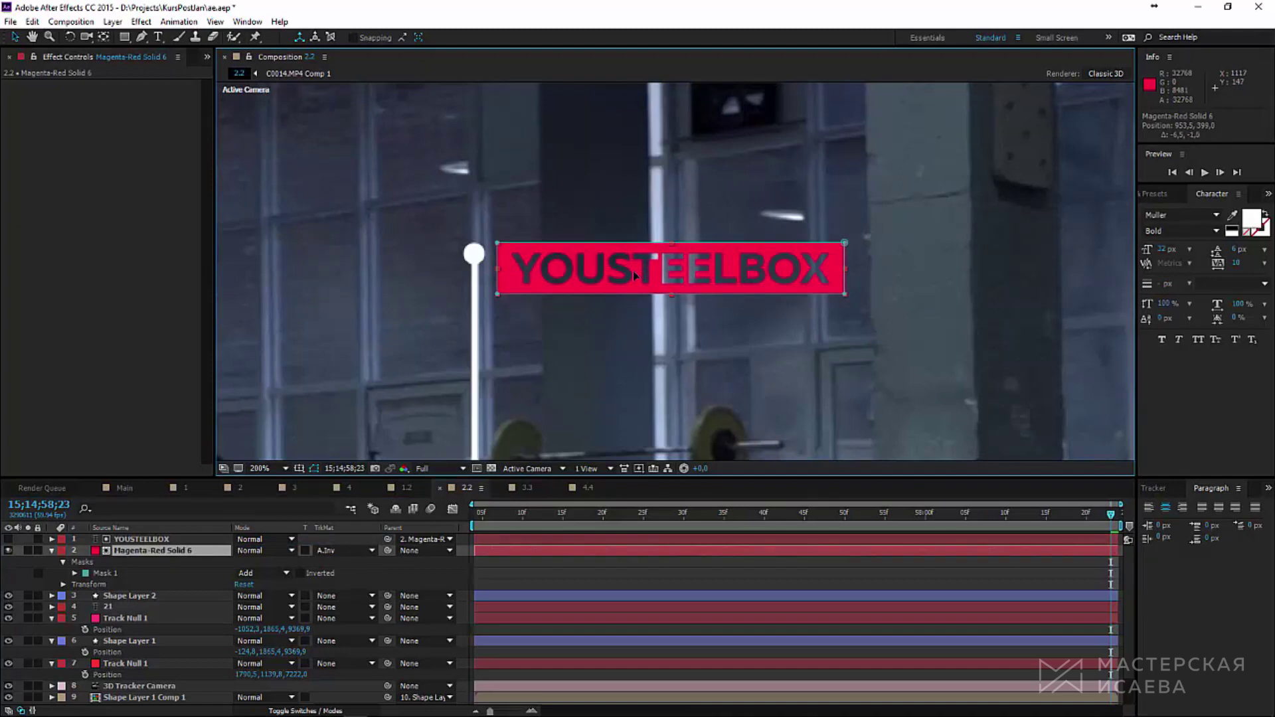
pyautogui.hotkey('ctrl', 'Up')
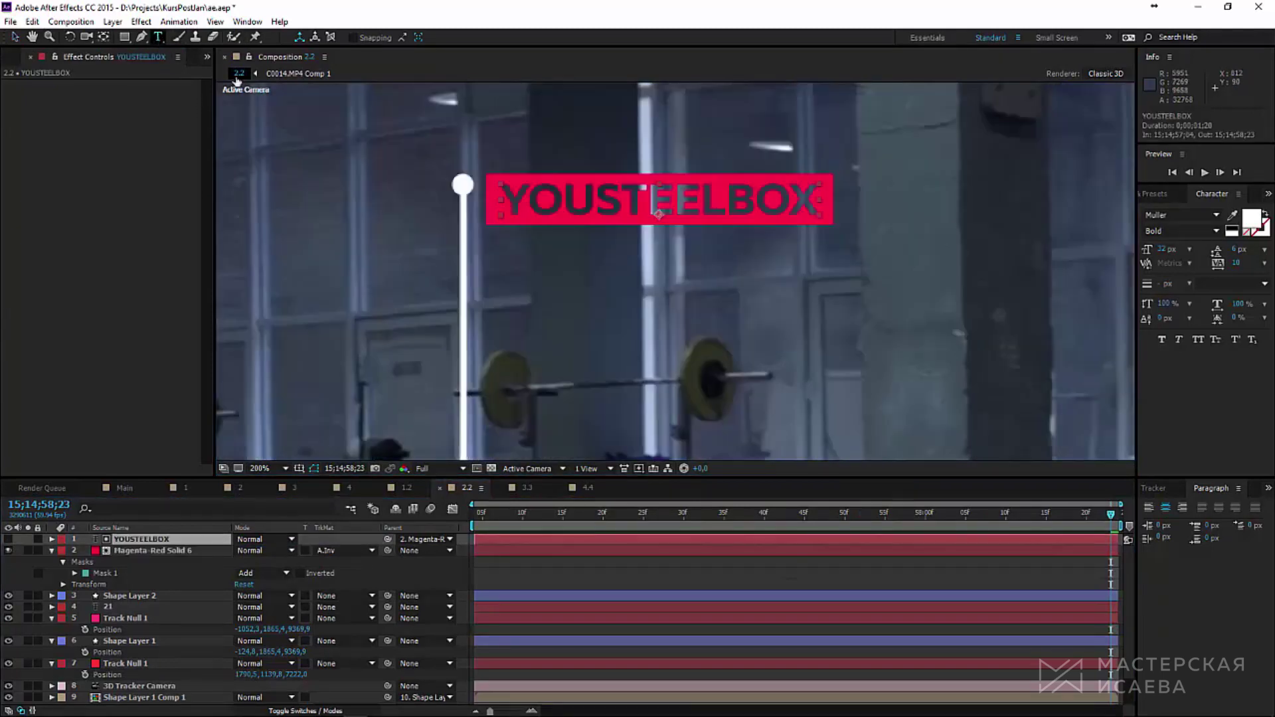
# Step: Type three separate text layers: velocity, height and do the best
pyautogui.click(158, 37)
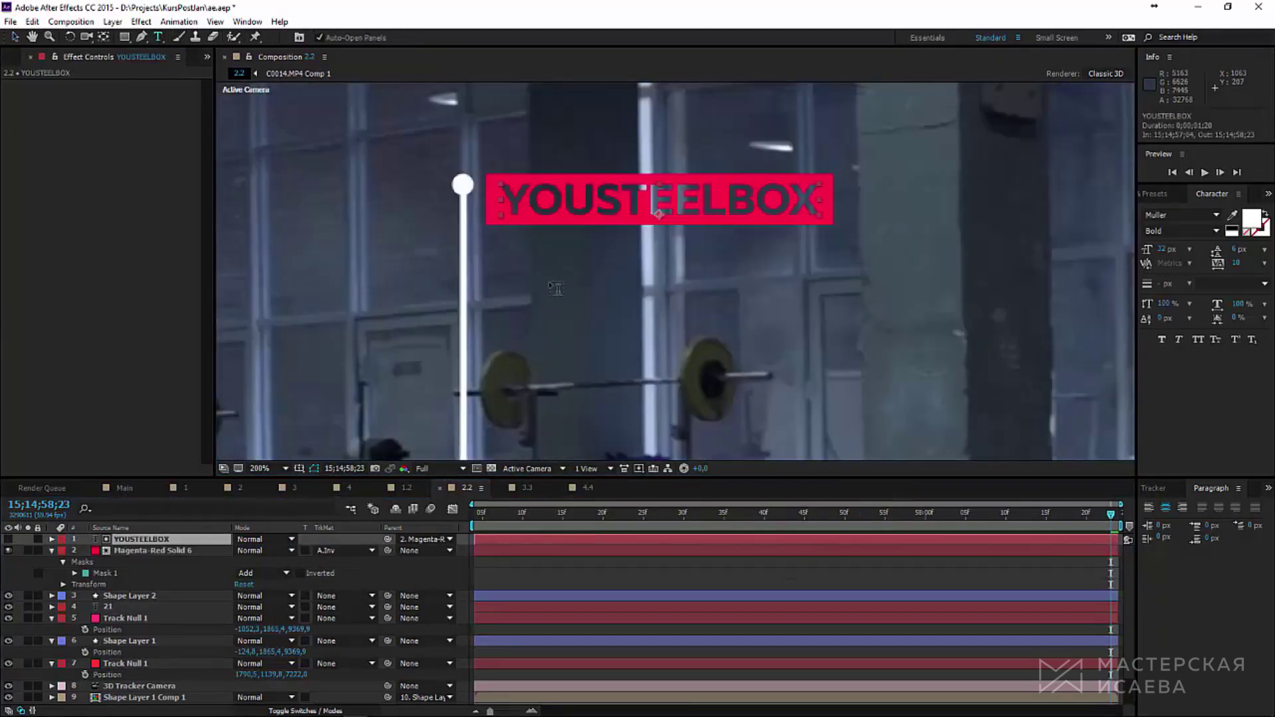
pyautogui.click(557, 288)
pyautogui.write('velocity')
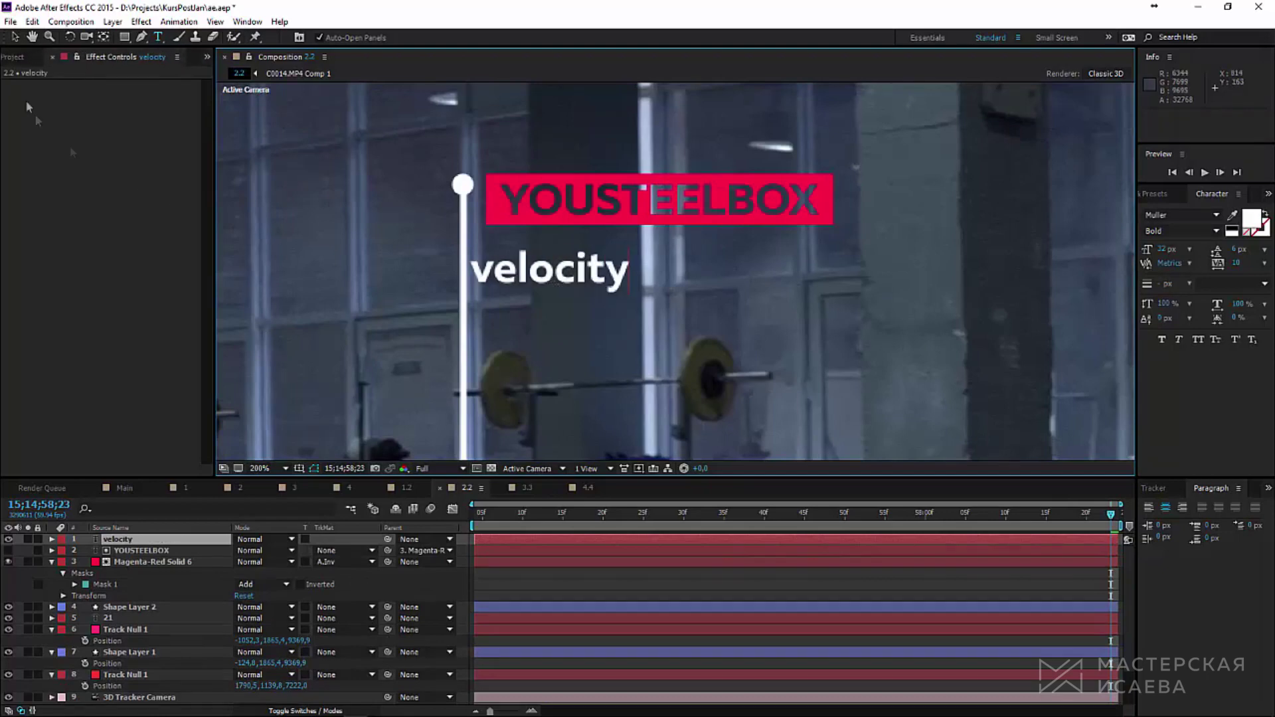
pyautogui.hotkey('ctrl', 'alt', 'shift', 't')
pyautogui.write('height')
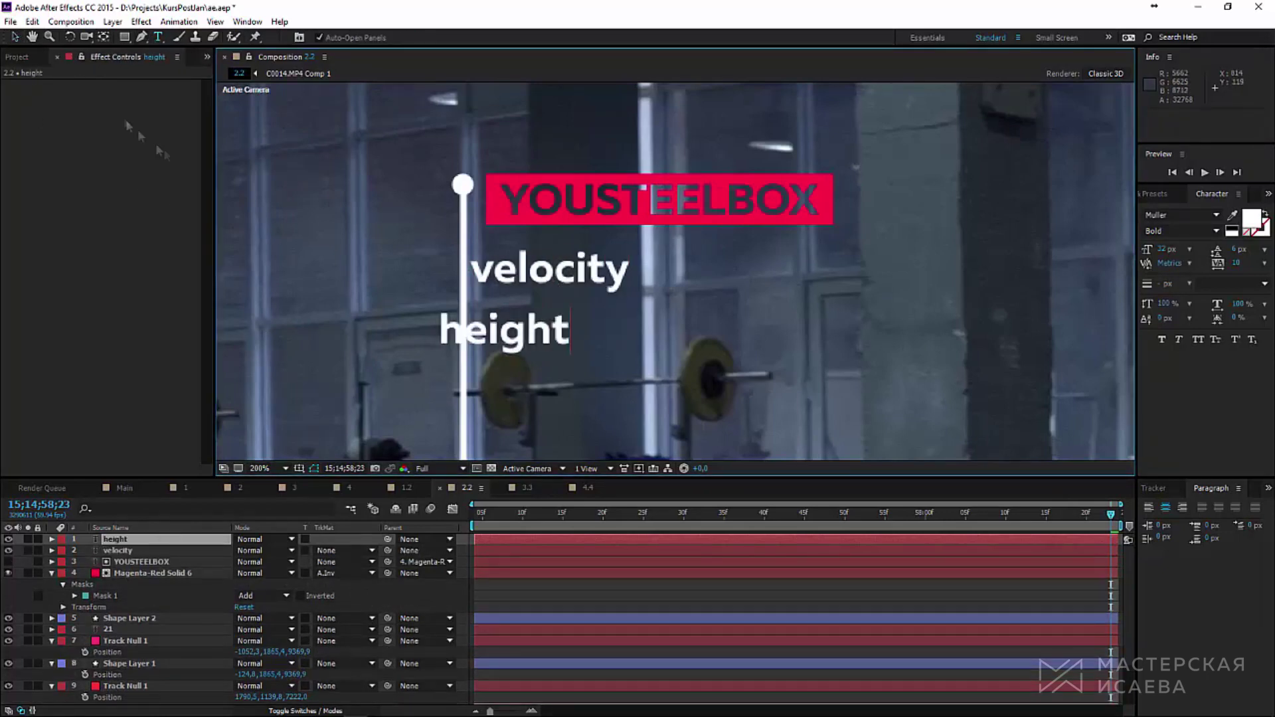
pyautogui.hotkey('ctrl', 'alt', 'shift', 't')
pyautogui.write('do the best')
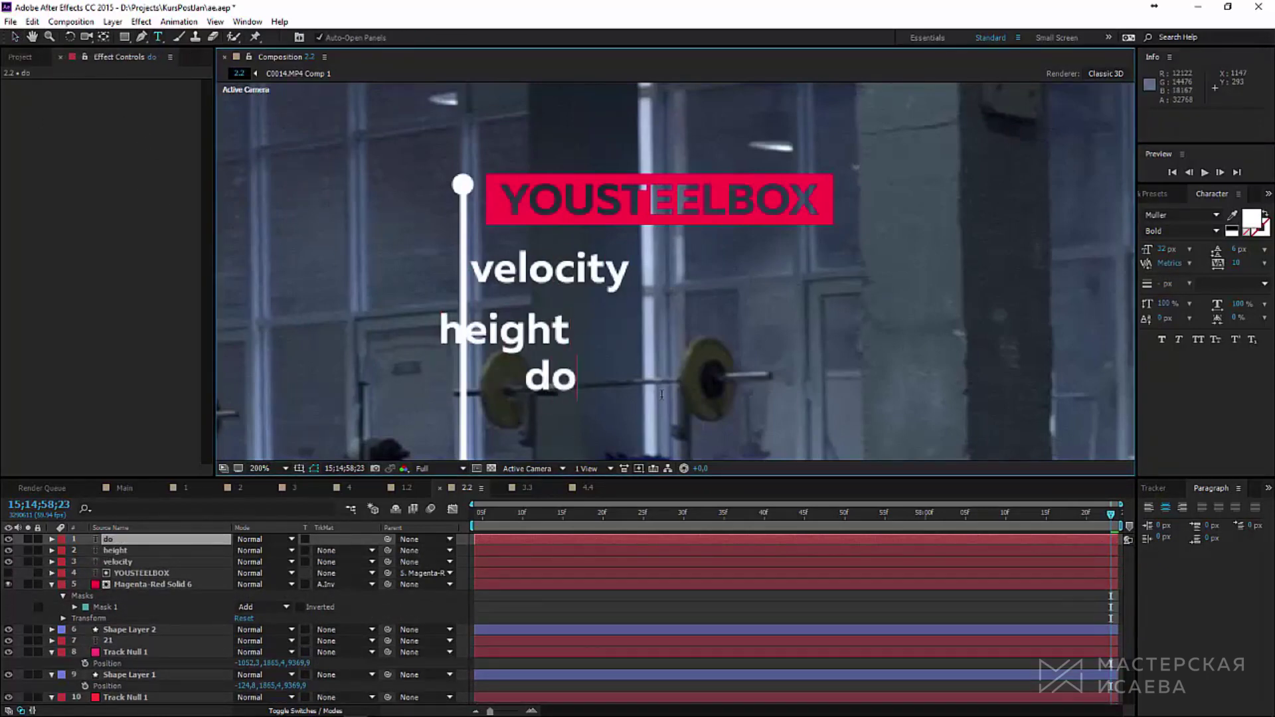
# Step: Move velocity, height and do the best into an aligned stack beneath the title
pyautogui.click(15, 36)
pyautogui.click(624, 269)
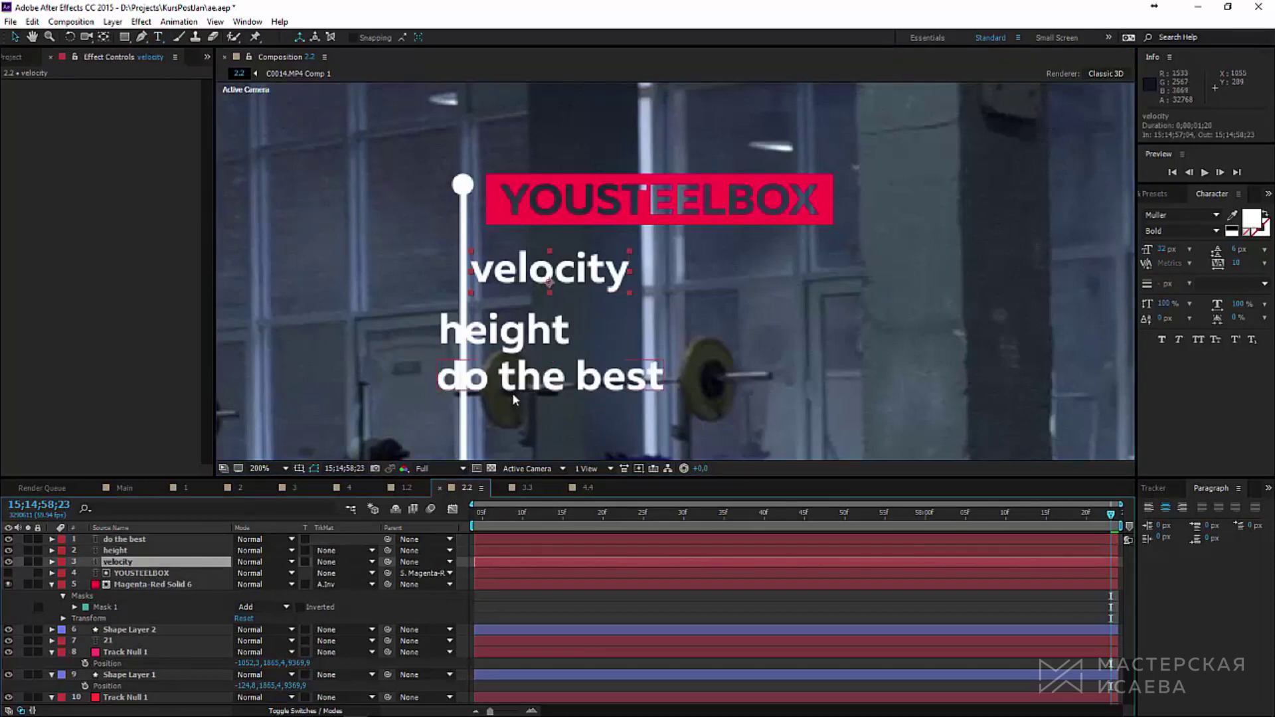
pyautogui.scroll(2, 514, 399)
pyautogui.moveTo(636, 192); pyautogui.dragTo(666, 174)
pyautogui.click(624, 301)
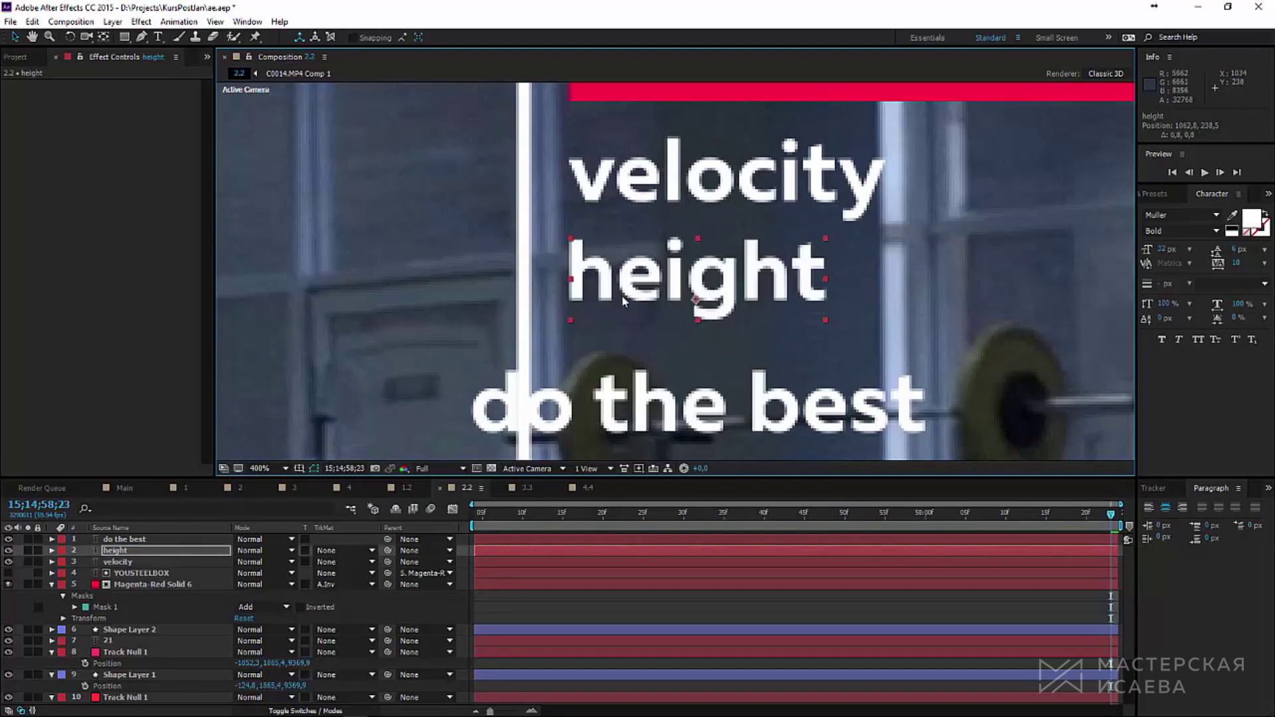
pyautogui.moveTo(629, 290); pyautogui.dragTo(631, 290)
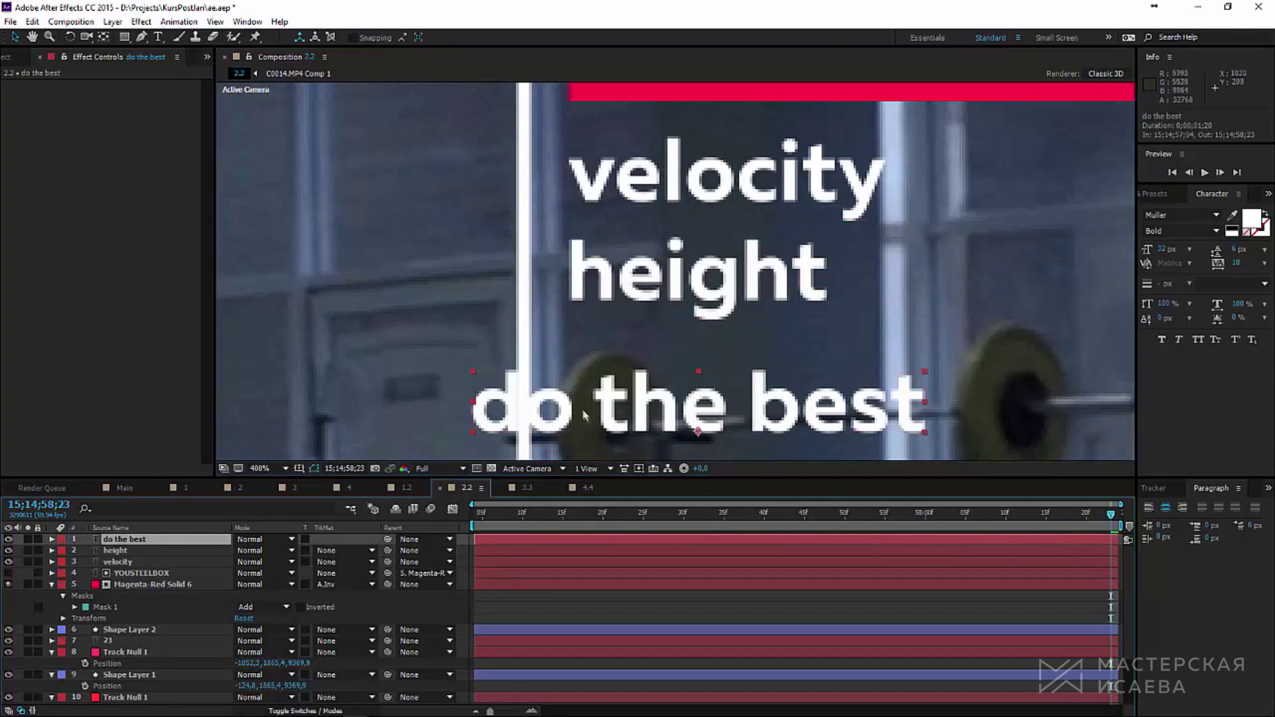
pyautogui.moveTo(584, 412); pyautogui.dragTo(682, 382)
pyautogui.scroll(-3, 682, 381)
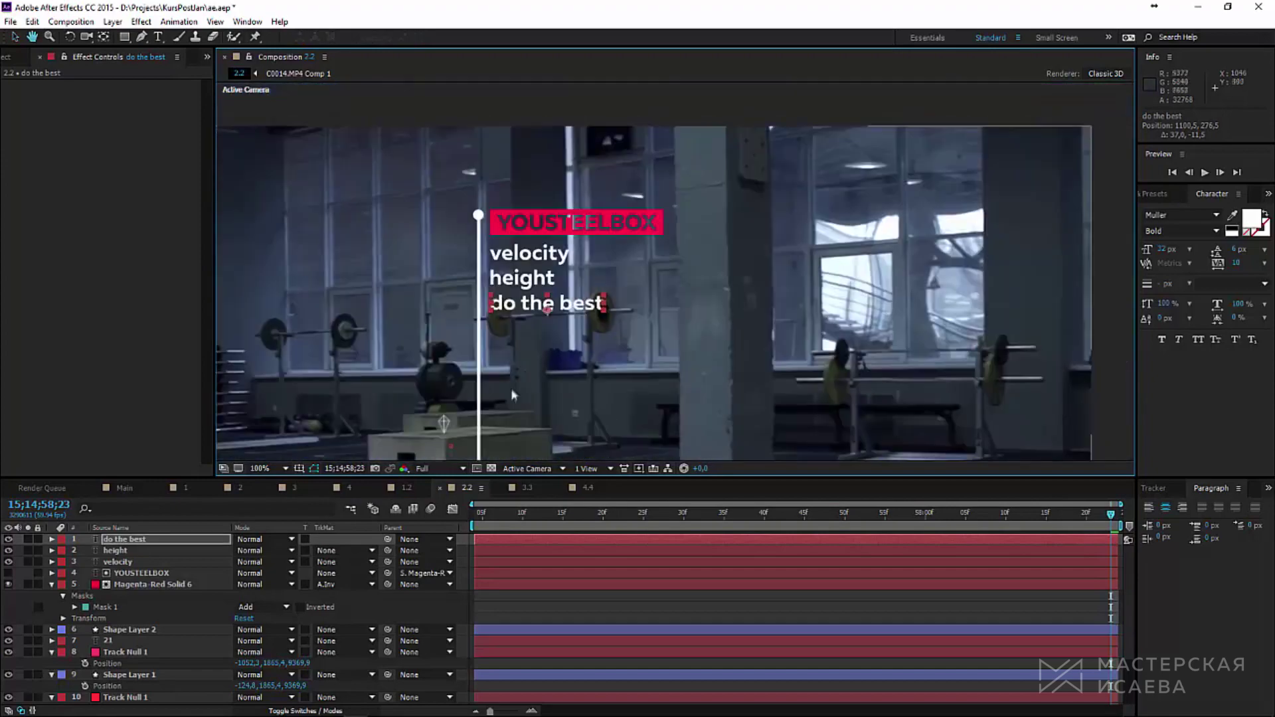
pyautogui.scroll(2, 682, 381)
# Step: Colour the height text with the box's pink, FF0042
pyautogui.doubleClick(423, 292)
pyautogui.click(1253, 218)
pyautogui.click(609, 157)
pyautogui.press('Return')
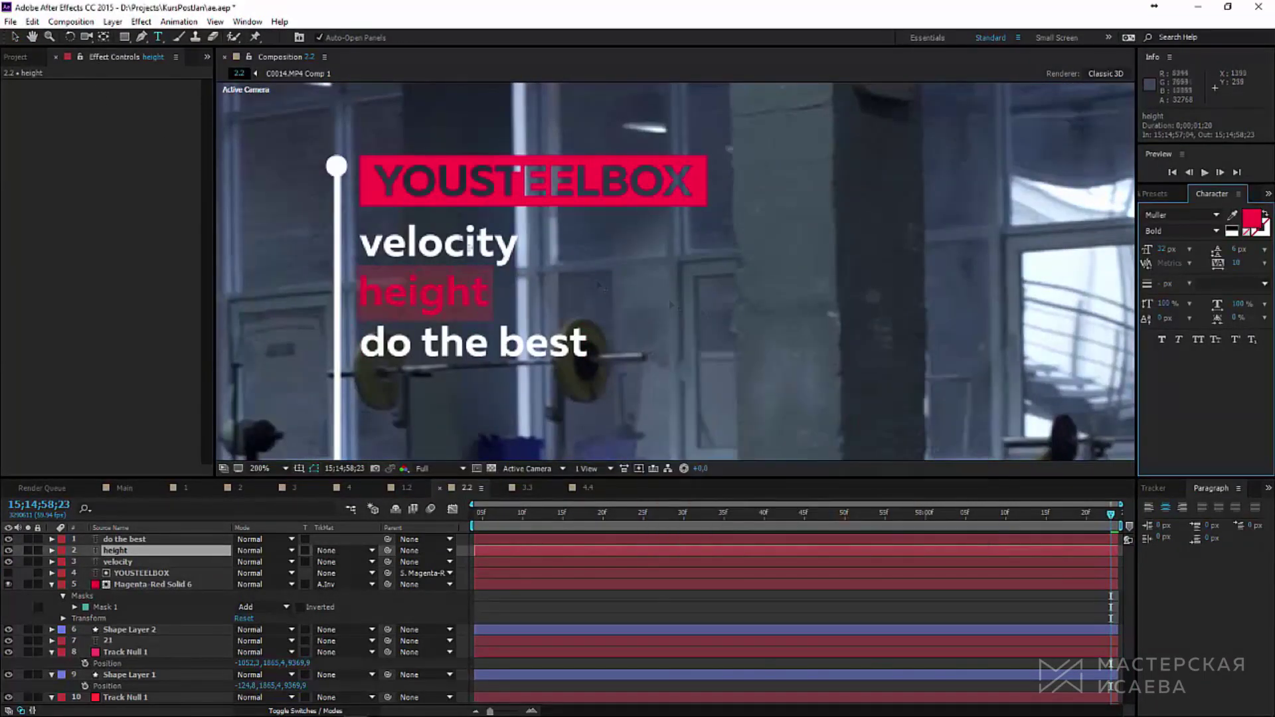
pyautogui.press('v')
pyautogui.hscroll(-3, 675, 271)
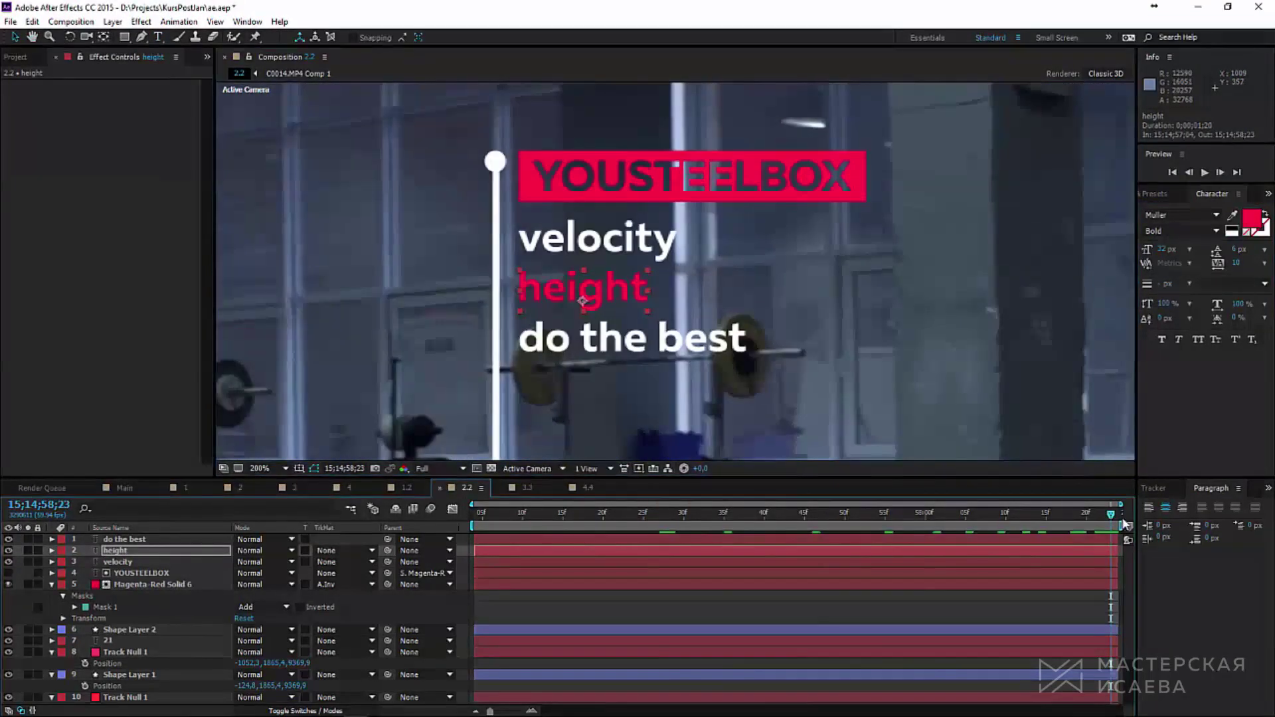
# Step: Keyframe Mask 1's shape on Magenta-Red Solid 6 and preview the reveal
pyautogui.click(147, 586)
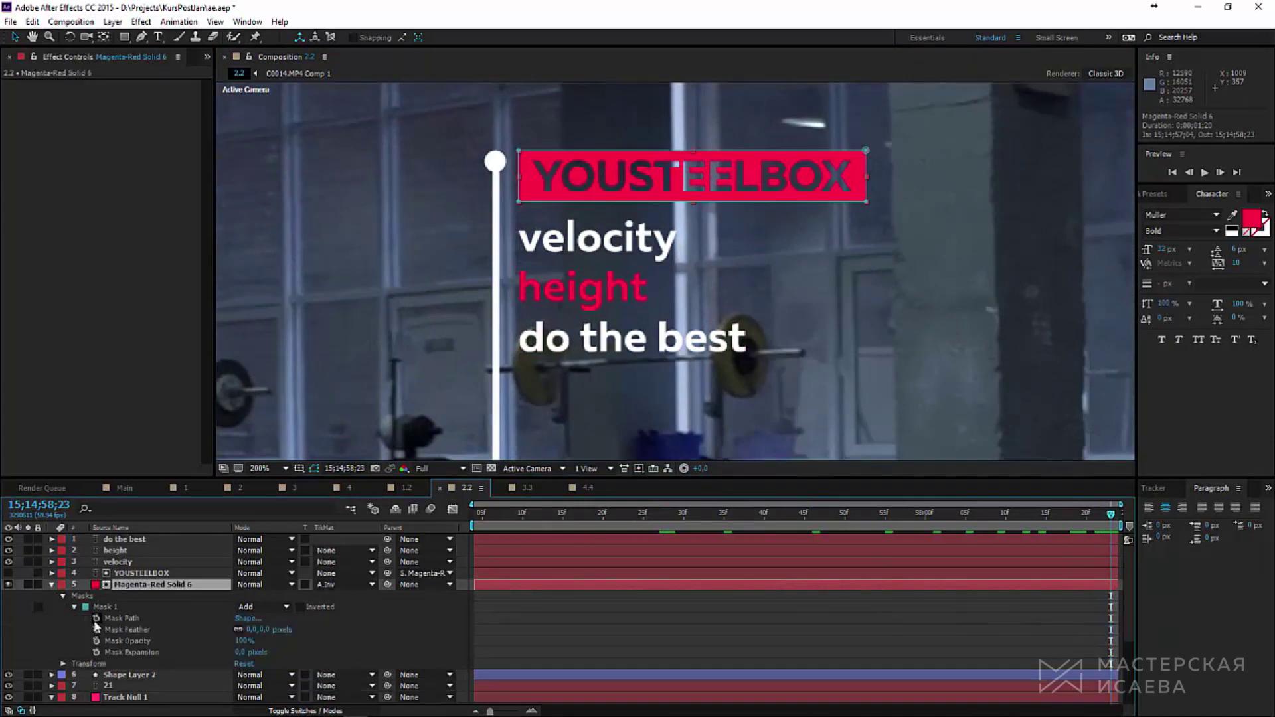
pyautogui.click(97, 618)
pyautogui.click(971, 531)
pyautogui.press('j')
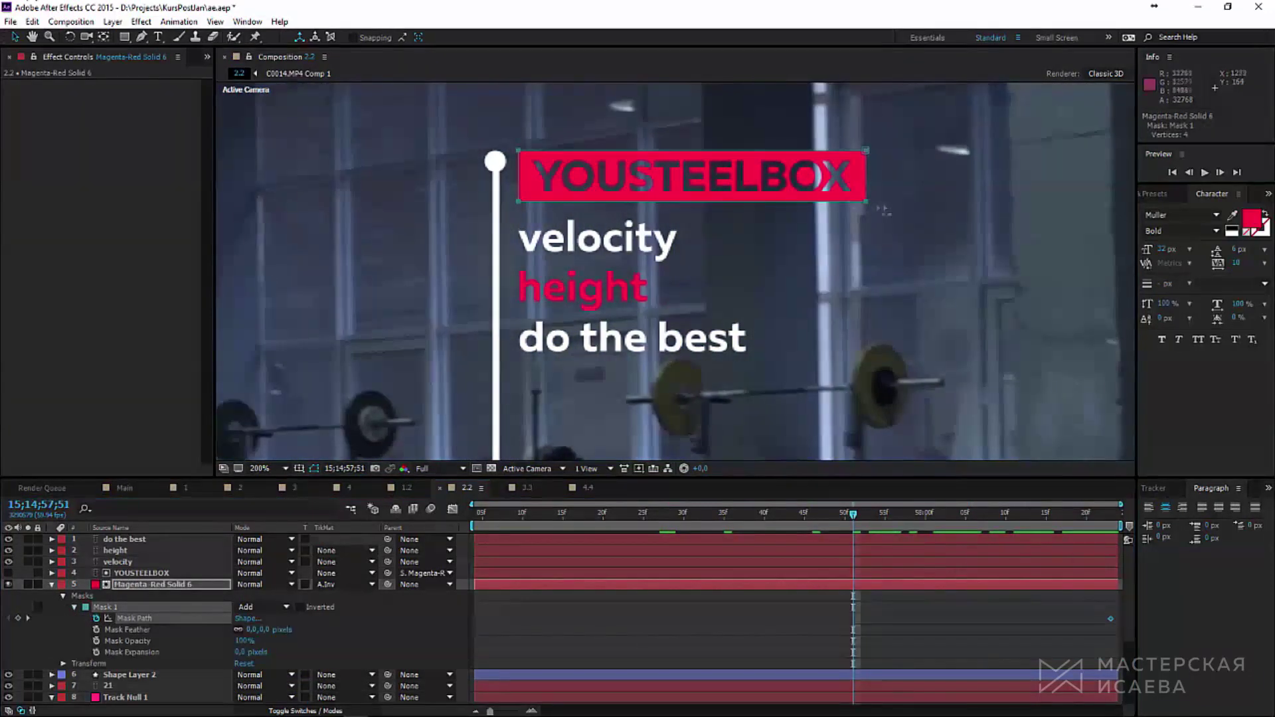
pyautogui.scroll(4, 515, 178)
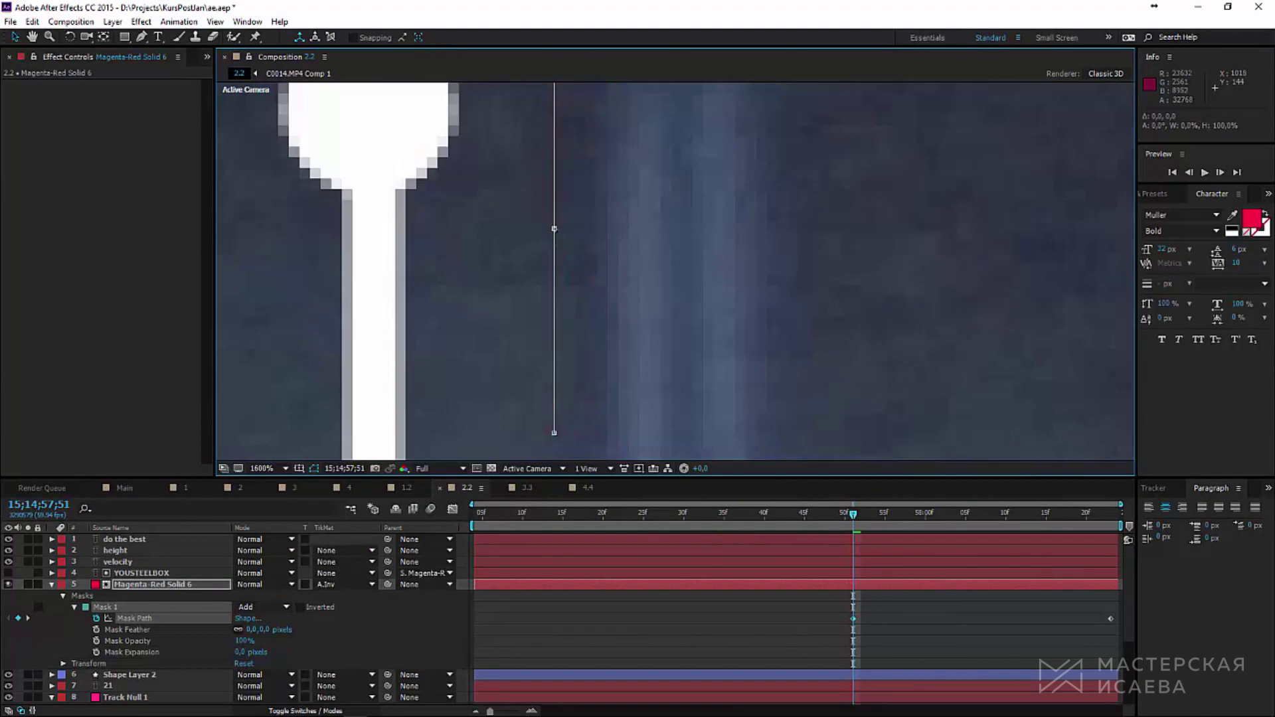
pyautogui.scroll(-3, 598, 266)
pyautogui.press('space')
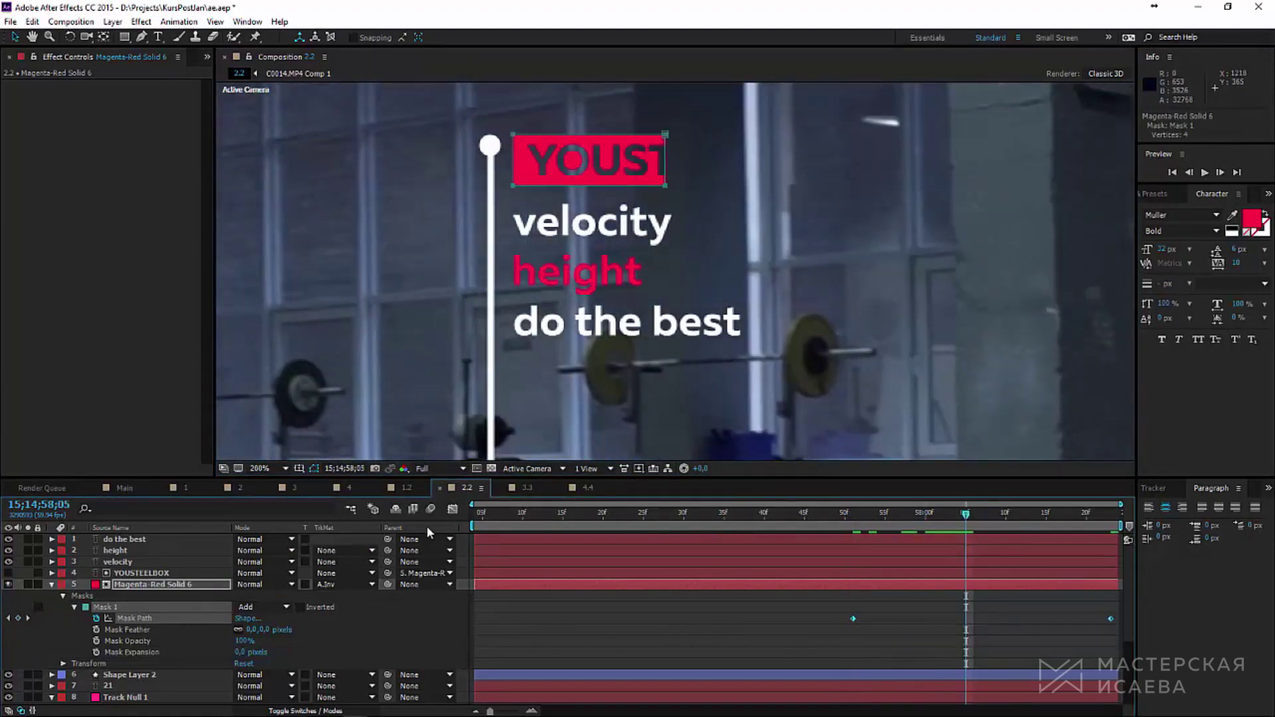
pyautogui.click(452, 508)
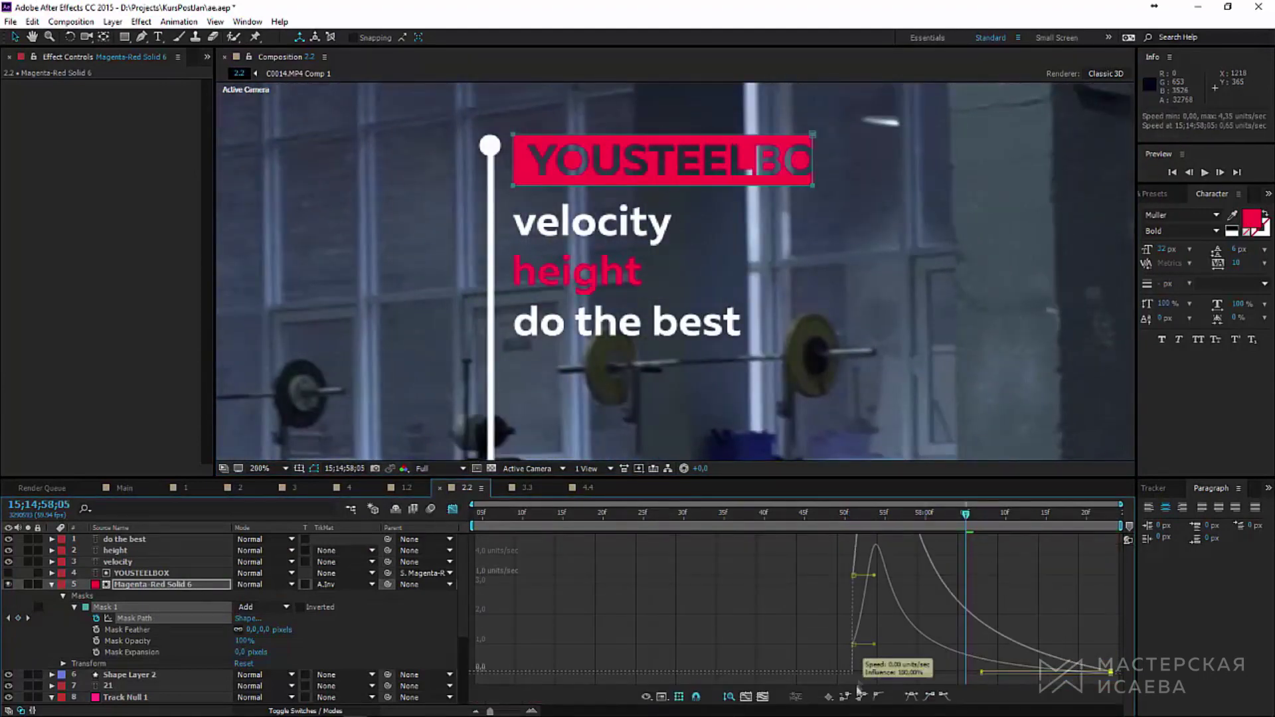
pyautogui.click(881, 525)
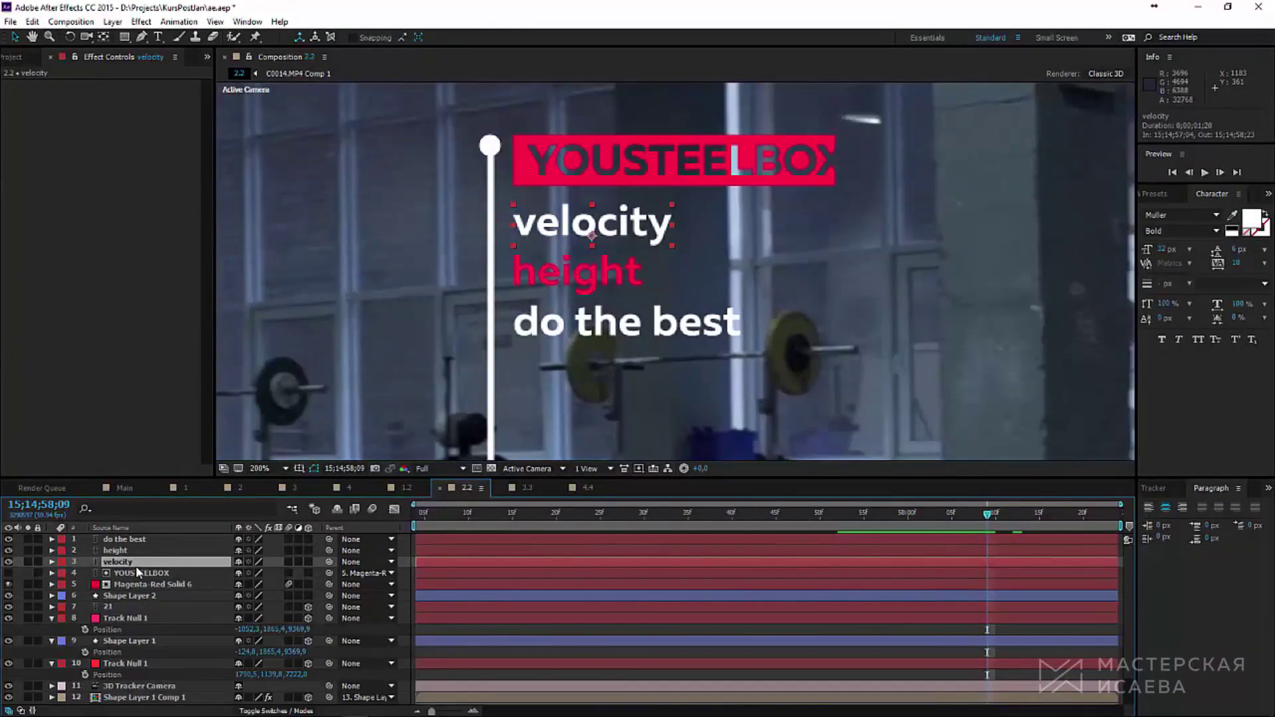
# Step: Show Position for the three text layers and select their keyframes
pyautogui.press('p')
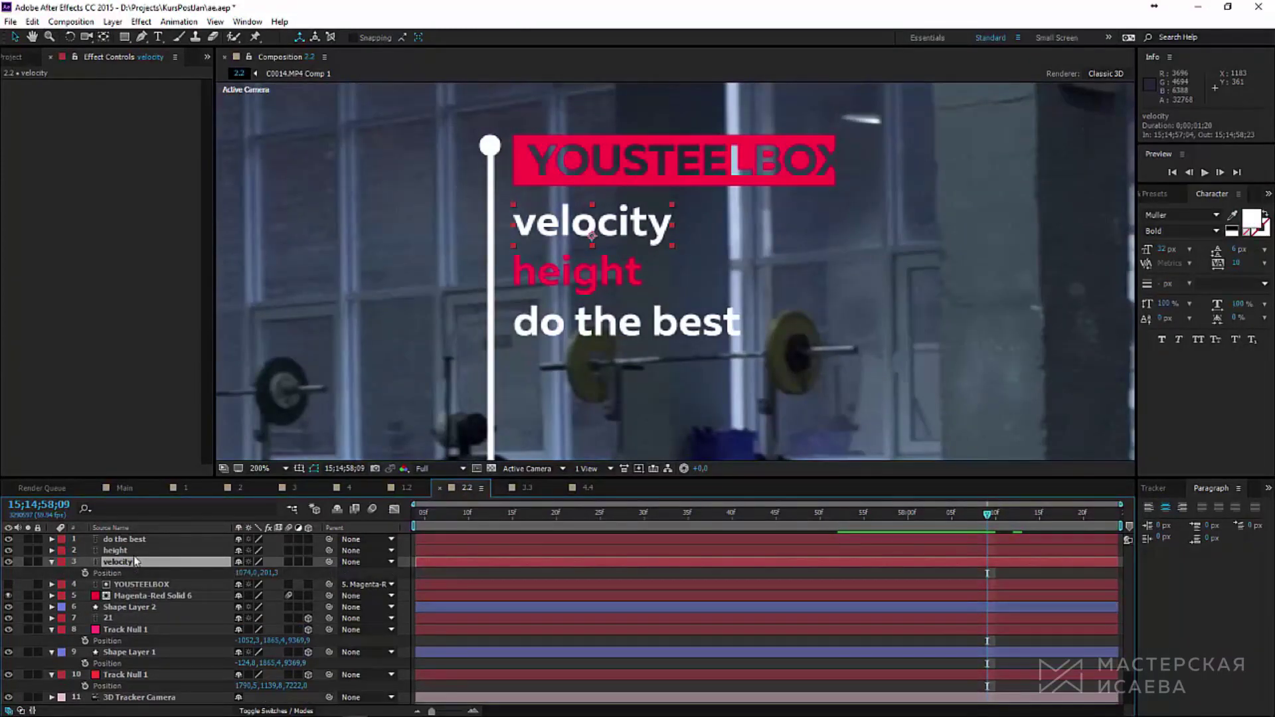
pyautogui.keyDown('shift'); pyautogui.click(124, 540); pyautogui.keyUp('shift')
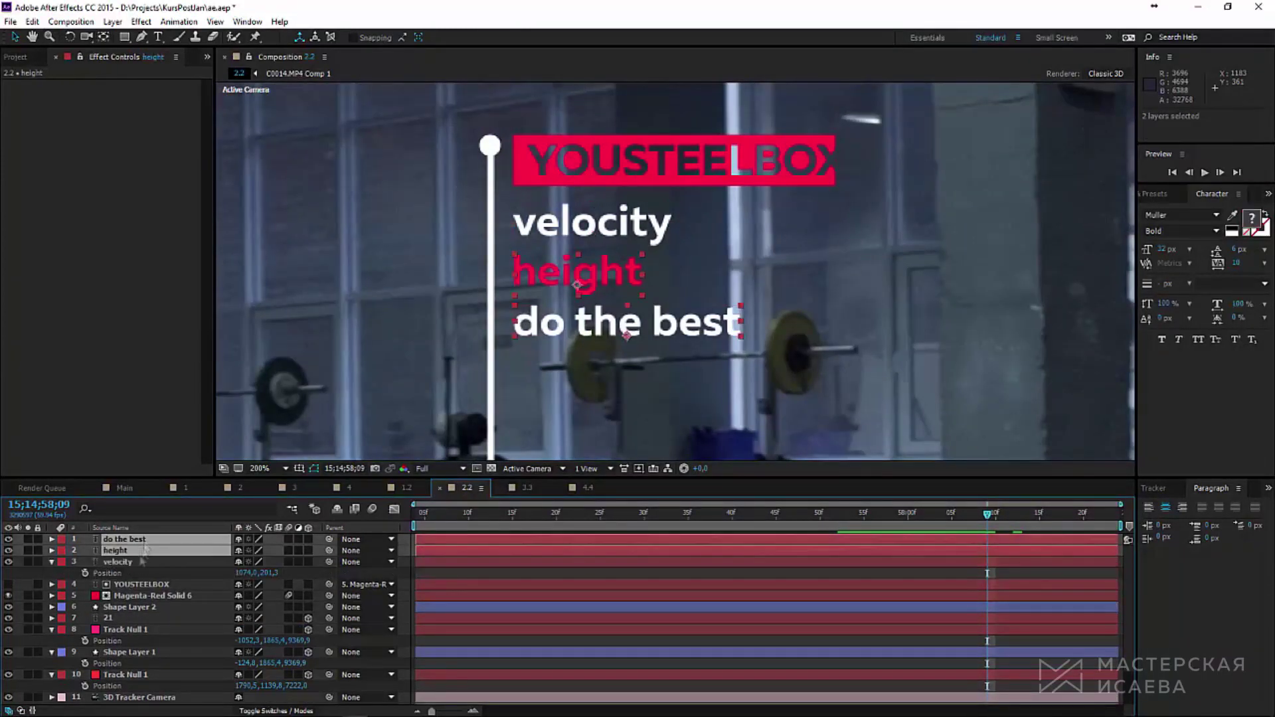
pyautogui.press('p')
pyautogui.moveTo(988, 517); pyautogui.dragTo(874, 514)
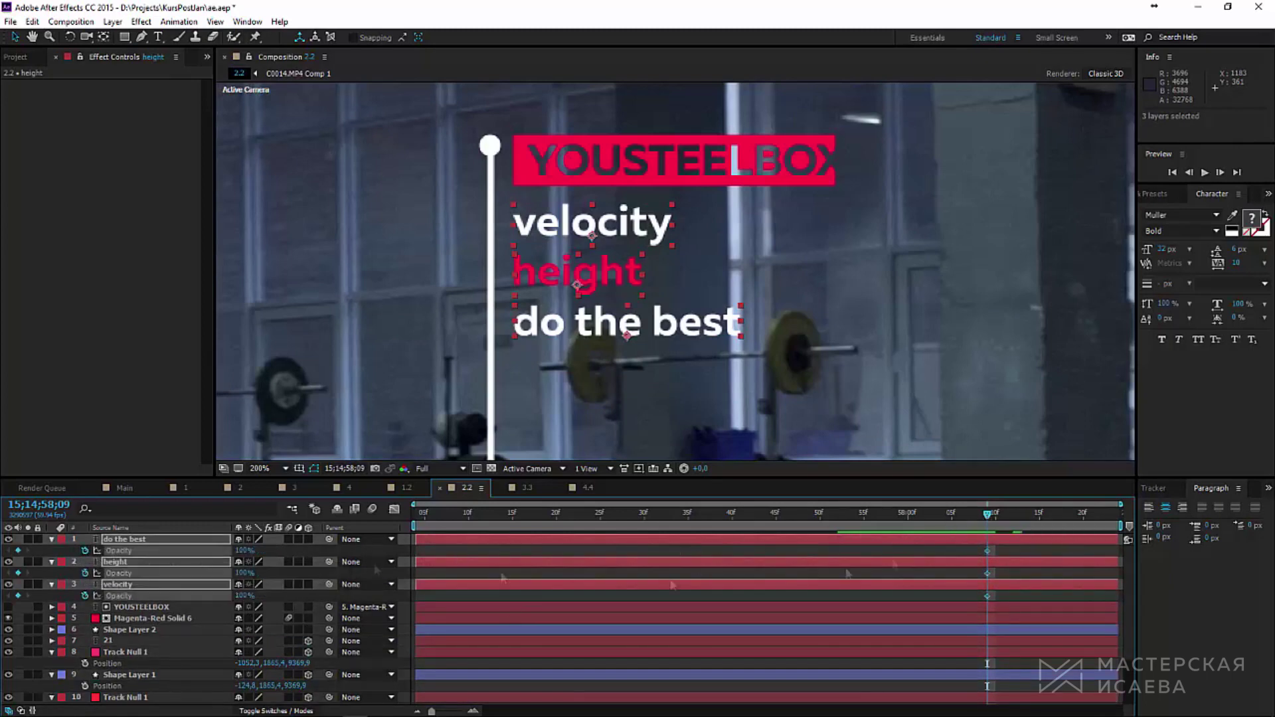
pyautogui.hotkey('ctrl', 'z')
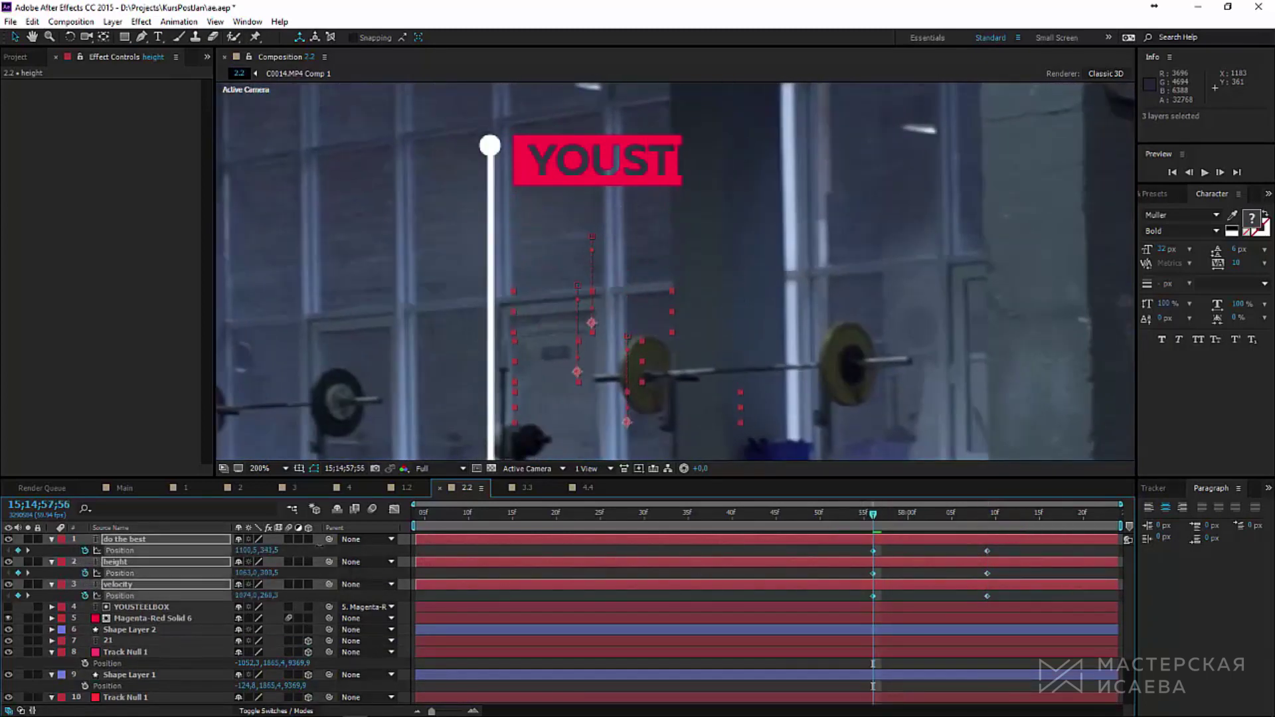
pyautogui.moveTo(1014, 572); pyautogui.dragTo(1010, 619)
pyautogui.scroll(-2, 1009, 606)
pyautogui.scroll(-2, 1016, 672)
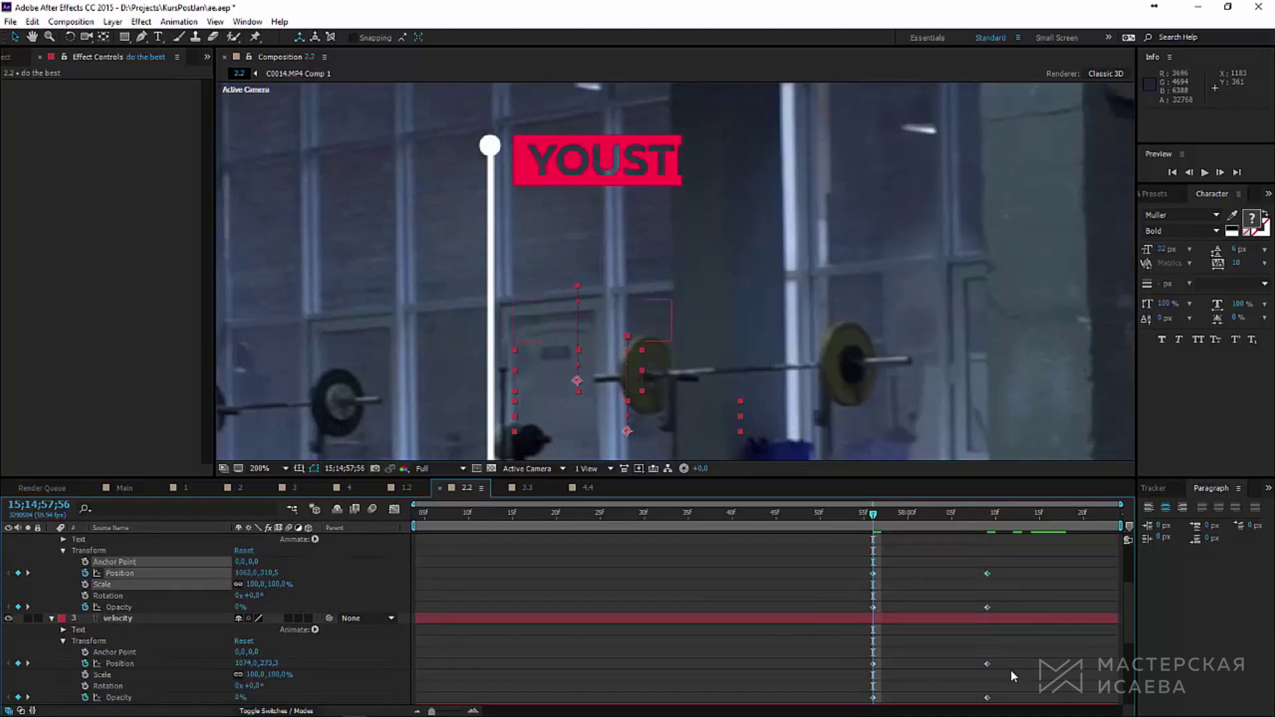
pyautogui.moveTo(1011, 670); pyautogui.dragTo(831, 676)
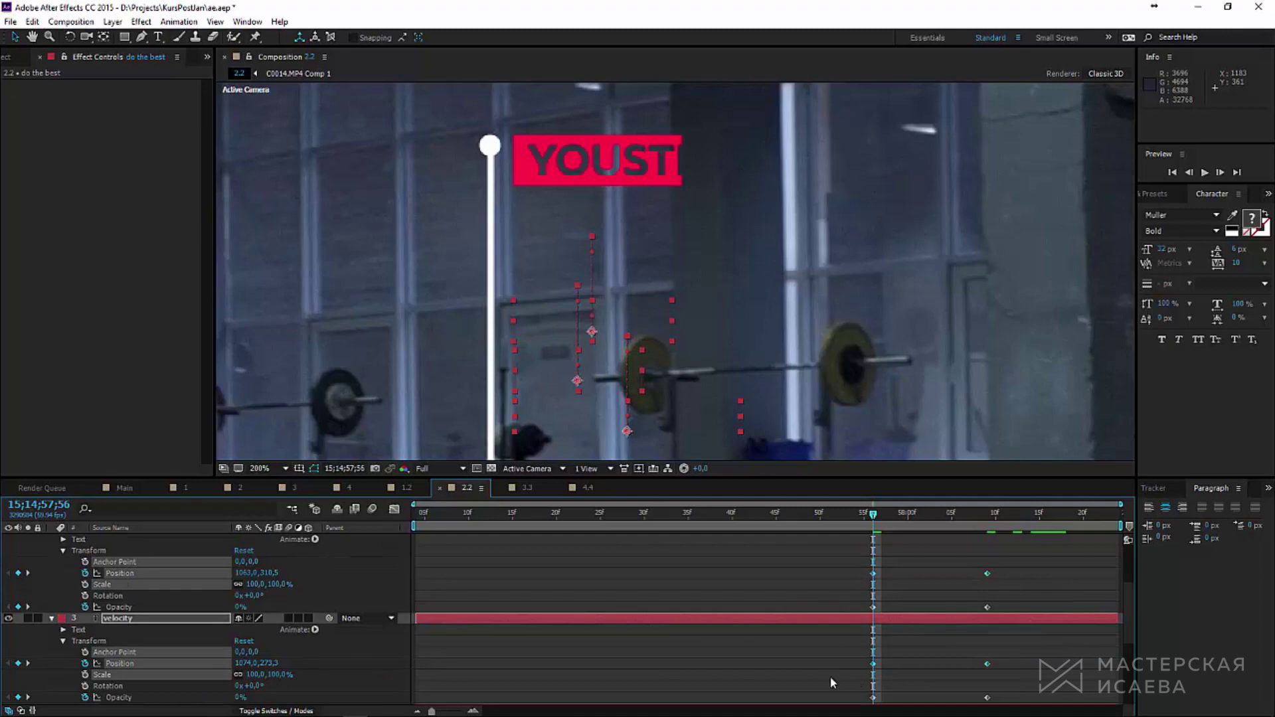
# Step: Ease the velocity layer's Position keyframes in the Graph Editor
pyautogui.click(396, 511)
pyautogui.moveTo(974, 618); pyautogui.dragTo(1012, 661)
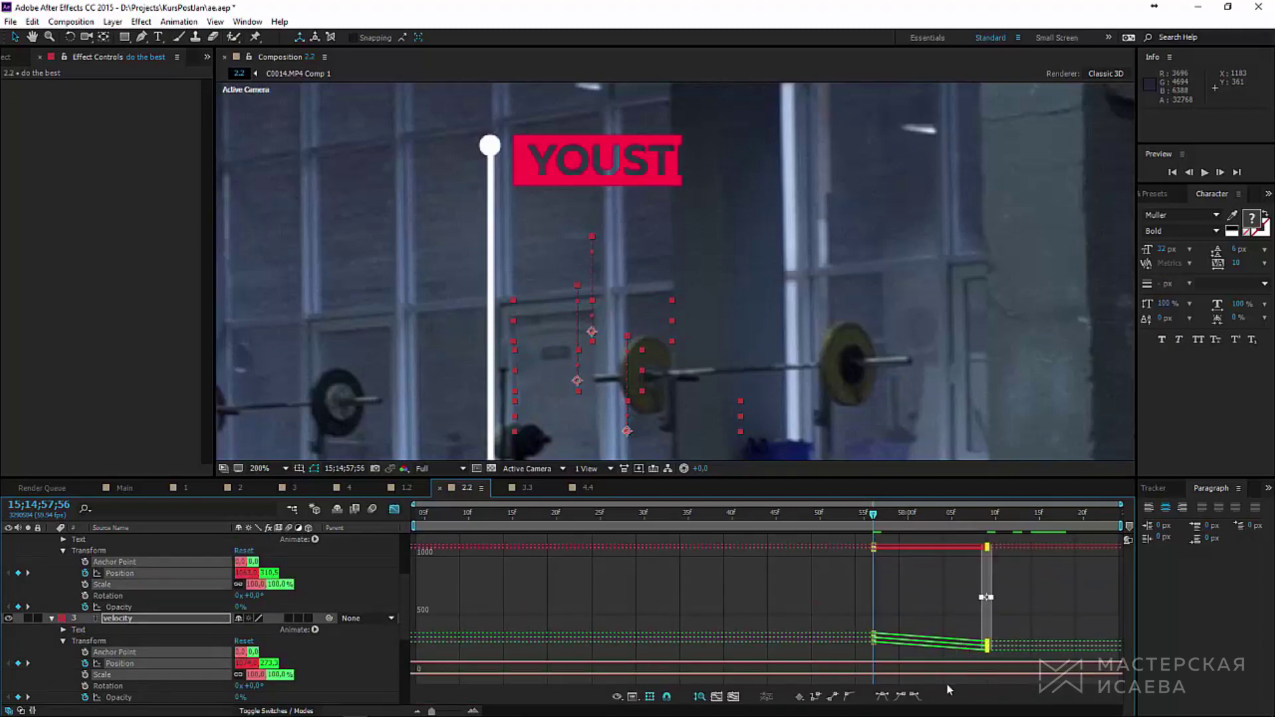
pyautogui.click(899, 696)
# Step: Ease the text layers' Opacity curves into their fully opaque end keyframes
pyautogui.click(133, 698)
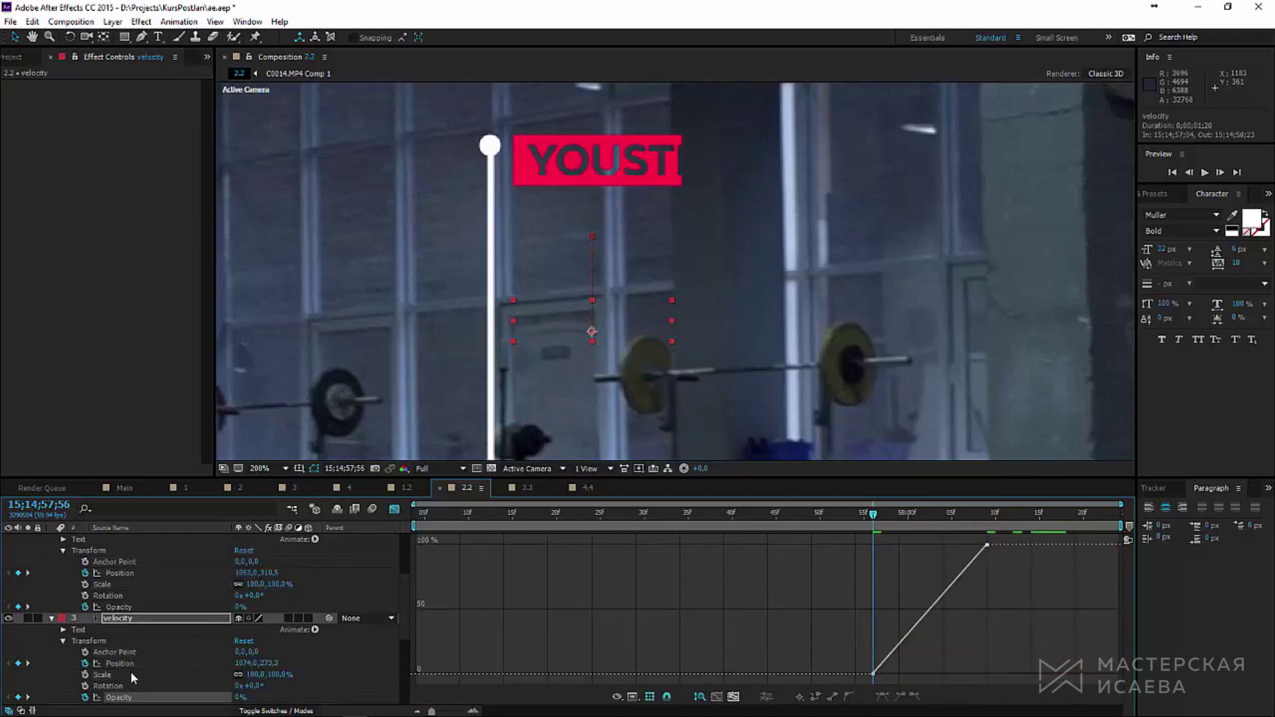
pyautogui.keyDown('shift'); pyautogui.click(125, 607); pyautogui.keyUp('shift')
pyautogui.scroll(-2, 139, 641)
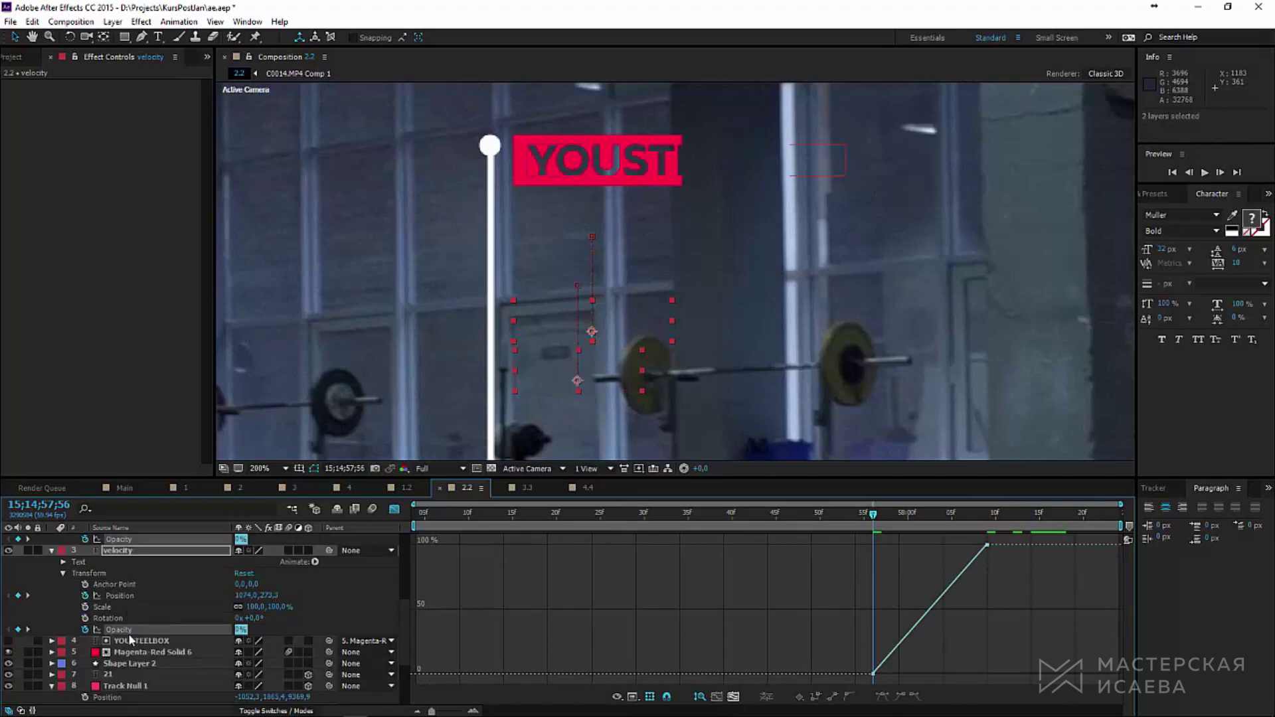
pyautogui.scroll(4, 134, 631)
pyautogui.keyDown('shift'); pyautogui.click(136, 587); pyautogui.keyUp('shift')
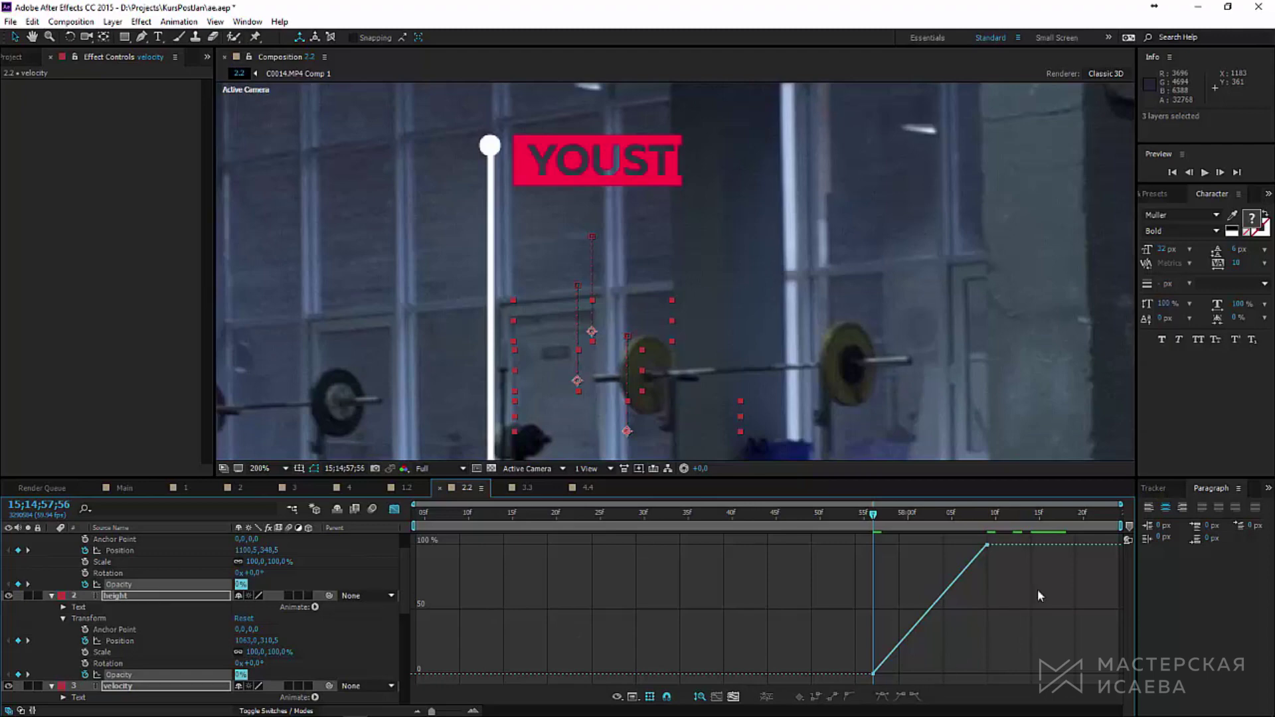
pyautogui.moveTo(1040, 593); pyautogui.dragTo(978, 520)
pyautogui.click(905, 696)
# Step: Stagger the keyframes so do the best enters later and the first two lines tighten
pyautogui.hotkey('shift', 'F3')
pyautogui.moveTo(849, 563); pyautogui.dragTo(1006, 611)
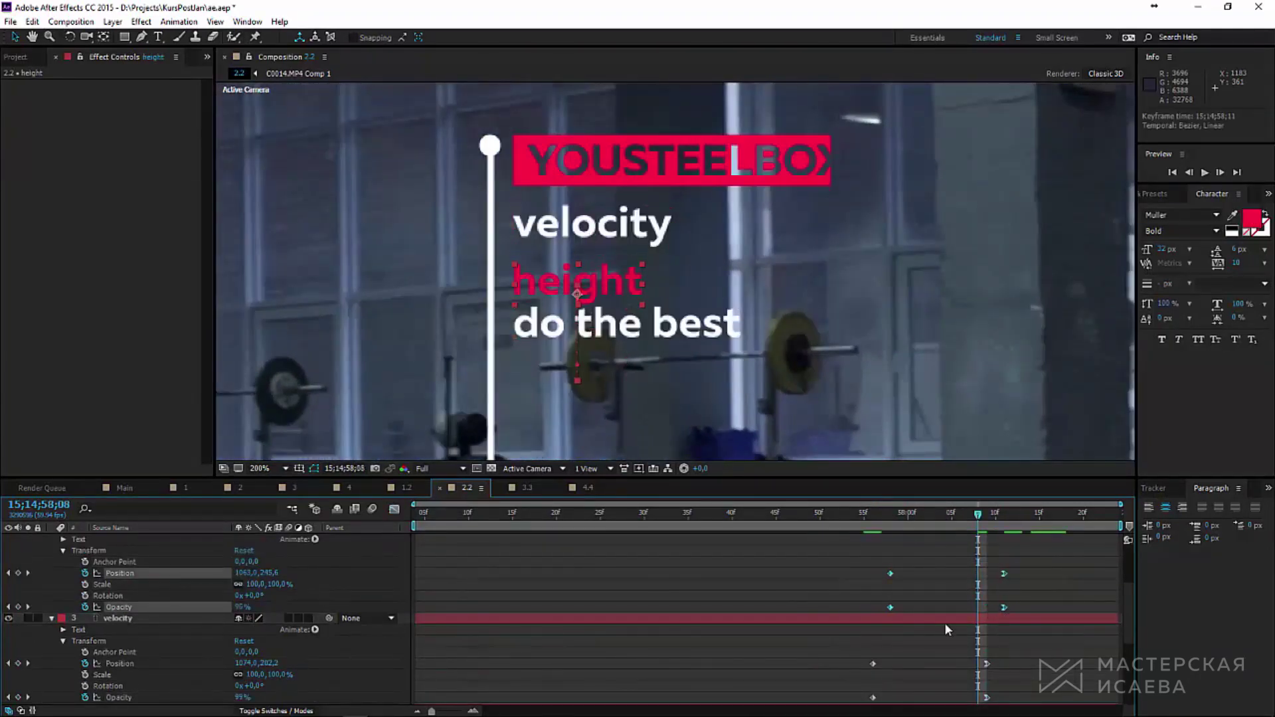
pyautogui.scroll(3, 930, 630)
pyautogui.moveTo(861, 573); pyautogui.dragTo(1024, 621)
pyautogui.moveTo(862, 529); pyautogui.dragTo(1023, 525)
pyautogui.moveTo(1037, 604); pyautogui.dragTo(957, 608)
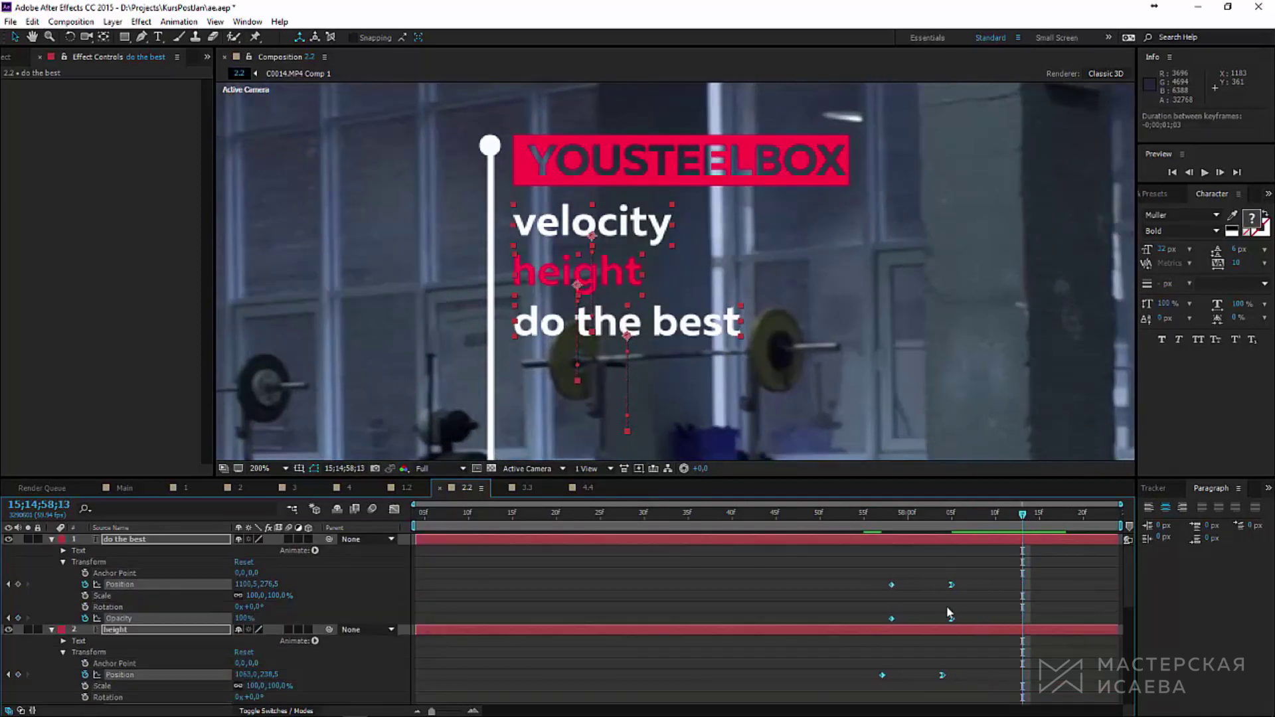
pyautogui.moveTo(857, 524); pyautogui.dragTo(1005, 521)
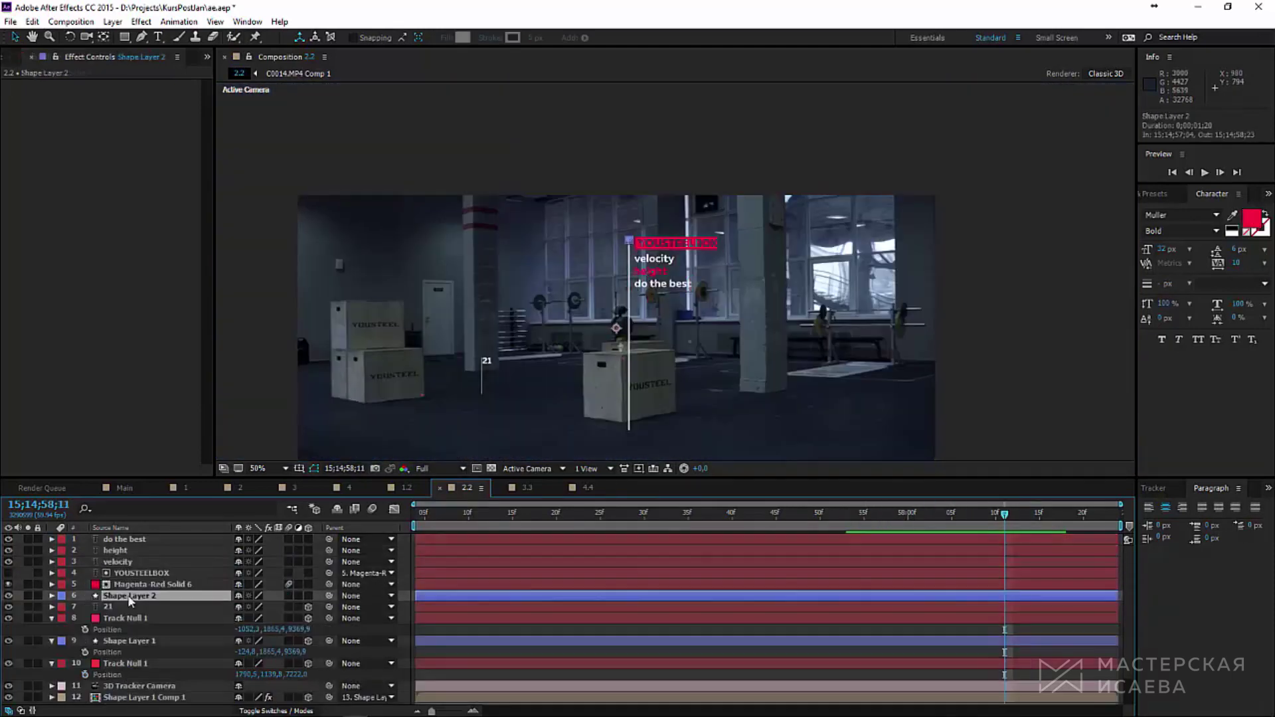
# Step: Expand Shape Layer 2 to reveal Shape 1's path property
pyautogui.scroll(2, 513, 421)
pyautogui.click(52, 596)
pyautogui.click(97, 664)
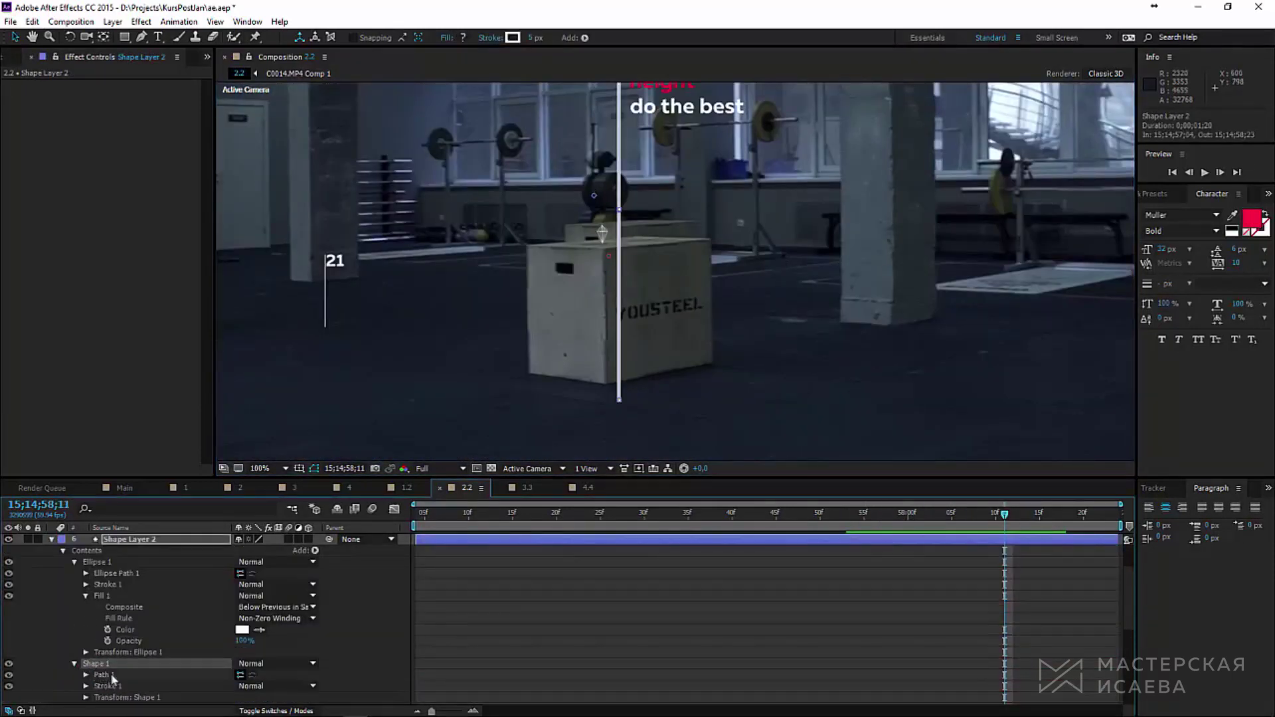
pyautogui.click(111, 676)
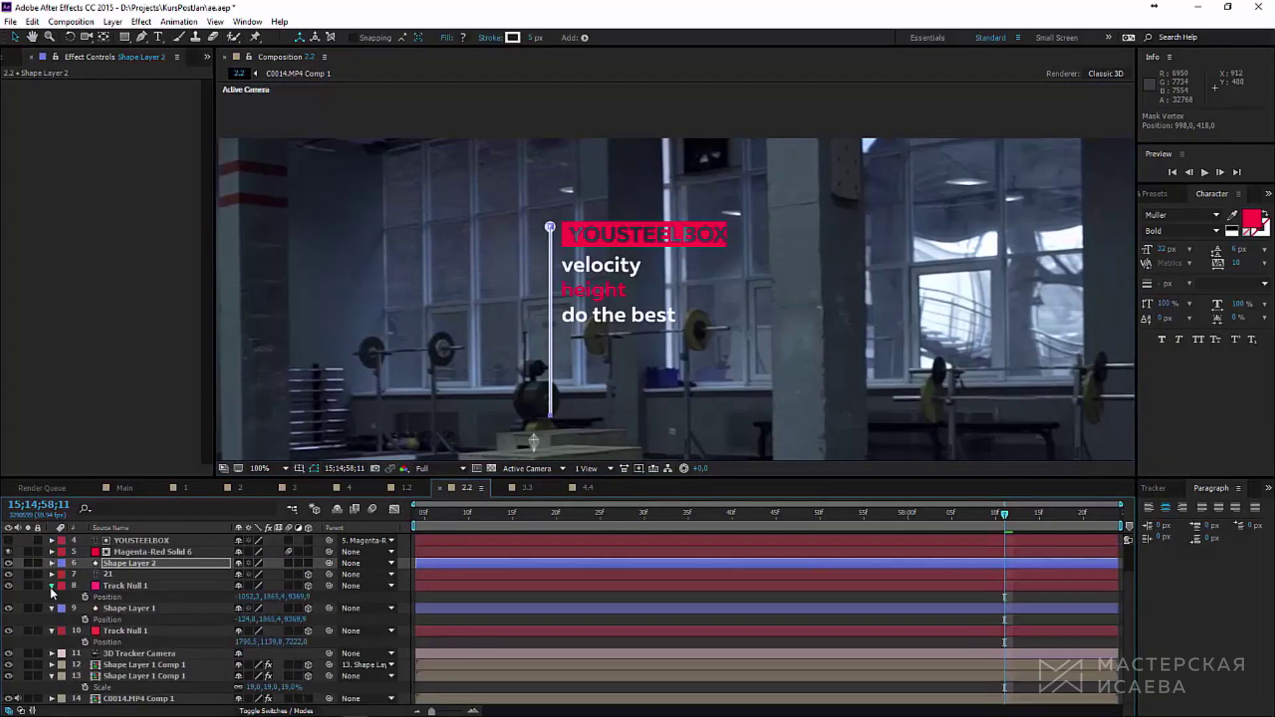
# Step: Pre-compose layers 1–6 into Pre-comp 17 and briefly solo it to check
pyautogui.click(52, 586)
pyautogui.press(',')
pyautogui.scroll(3, 80, 585)
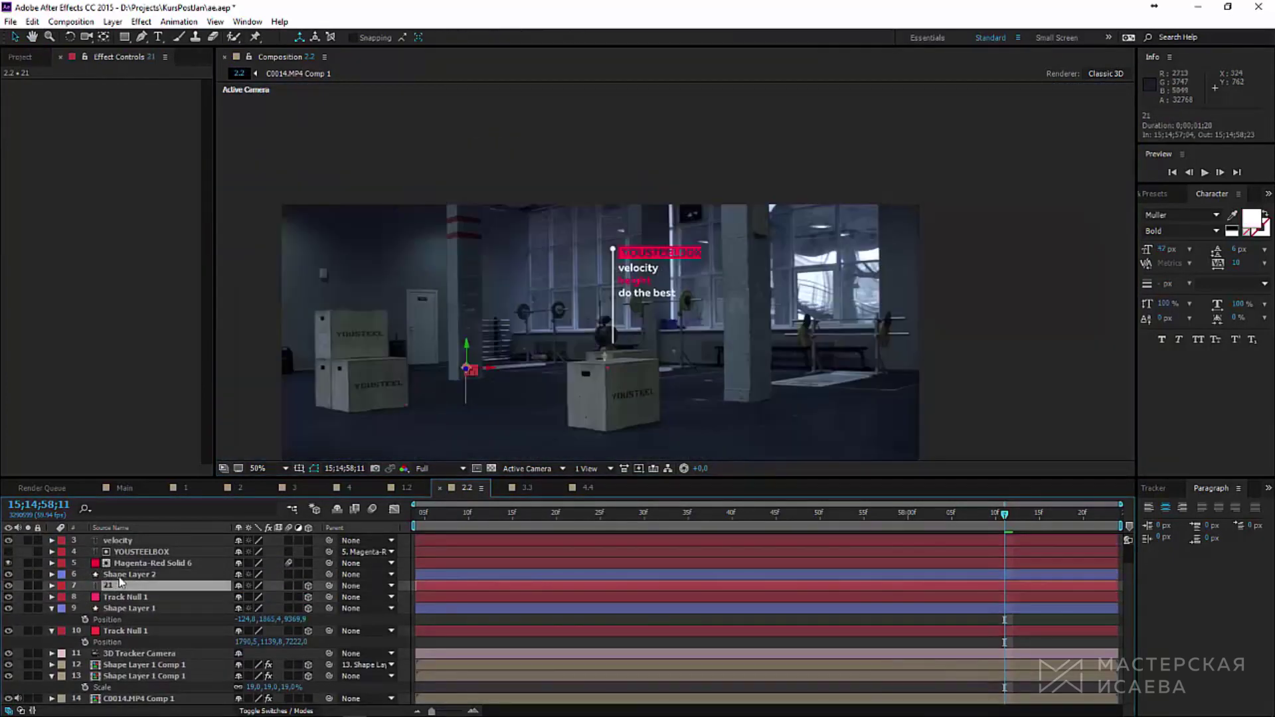
pyautogui.keyDown('shift'); pyautogui.click(128, 540); pyautogui.keyUp('shift')
pyautogui.scroll(2, 567, 301)
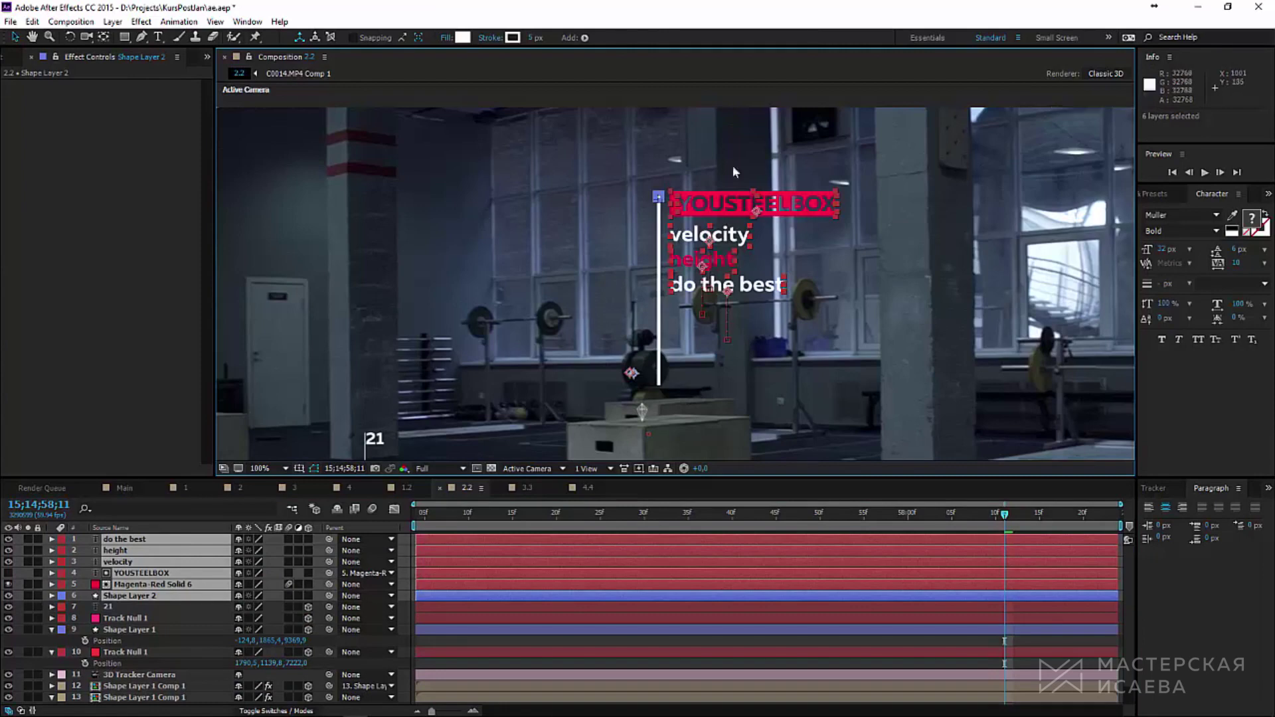
pyautogui.click(113, 21)
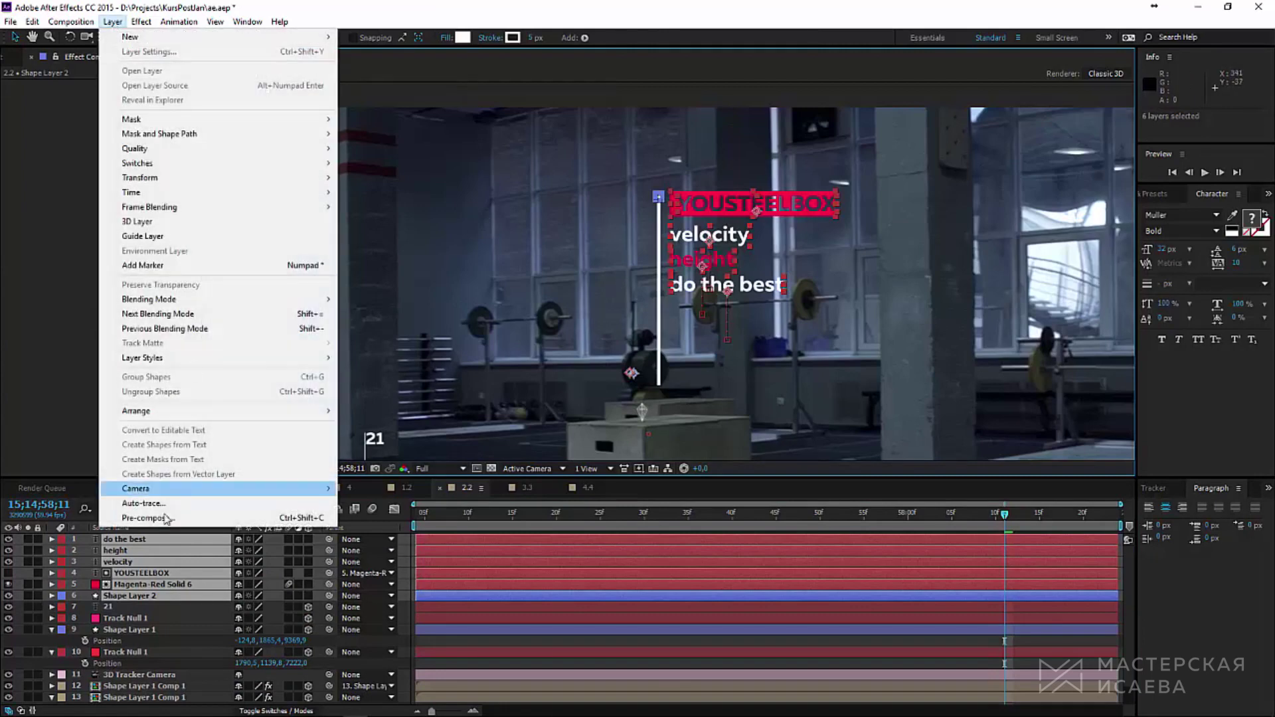
pyautogui.click(140, 518)
pyautogui.click(657, 432)
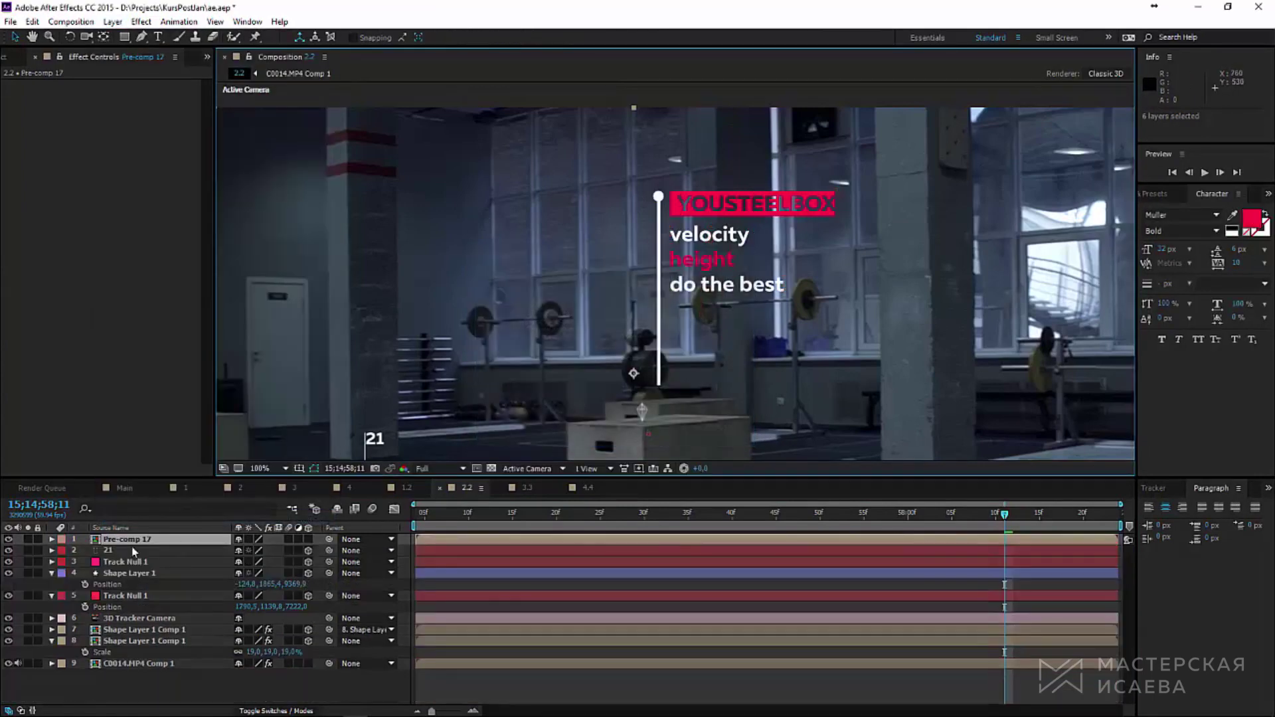
pyautogui.click(28, 540)
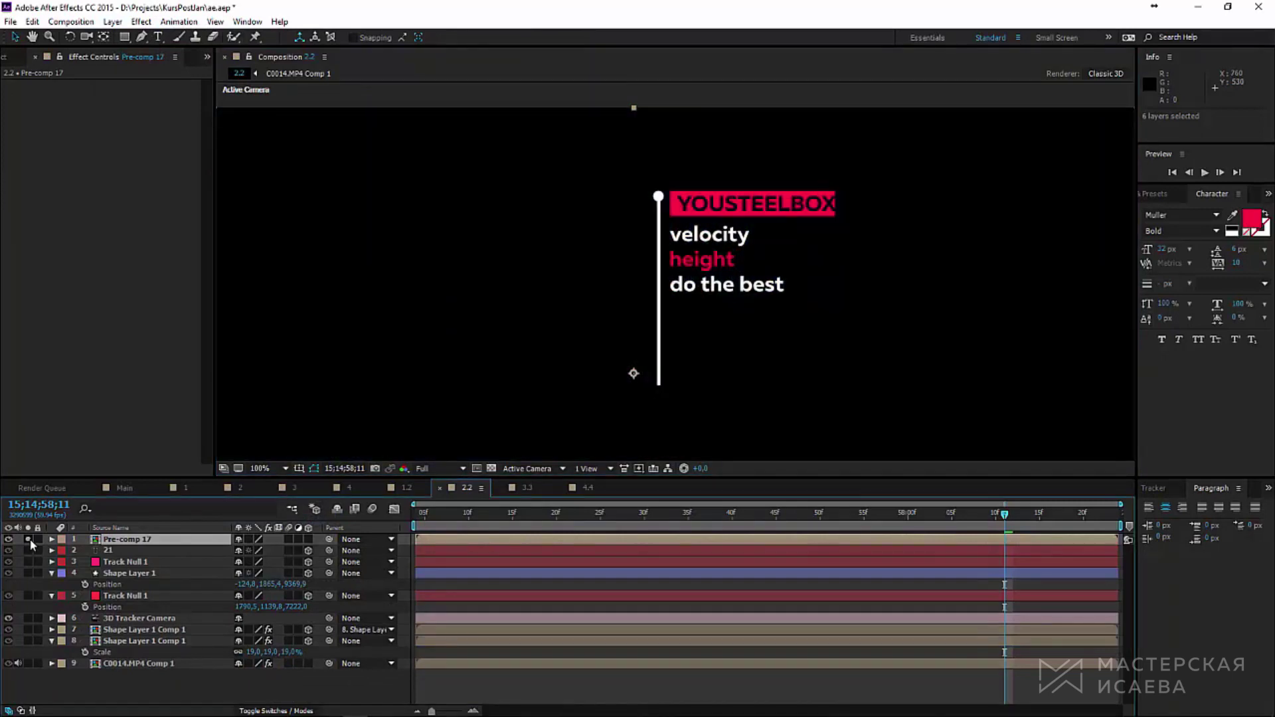
pyautogui.click(29, 541)
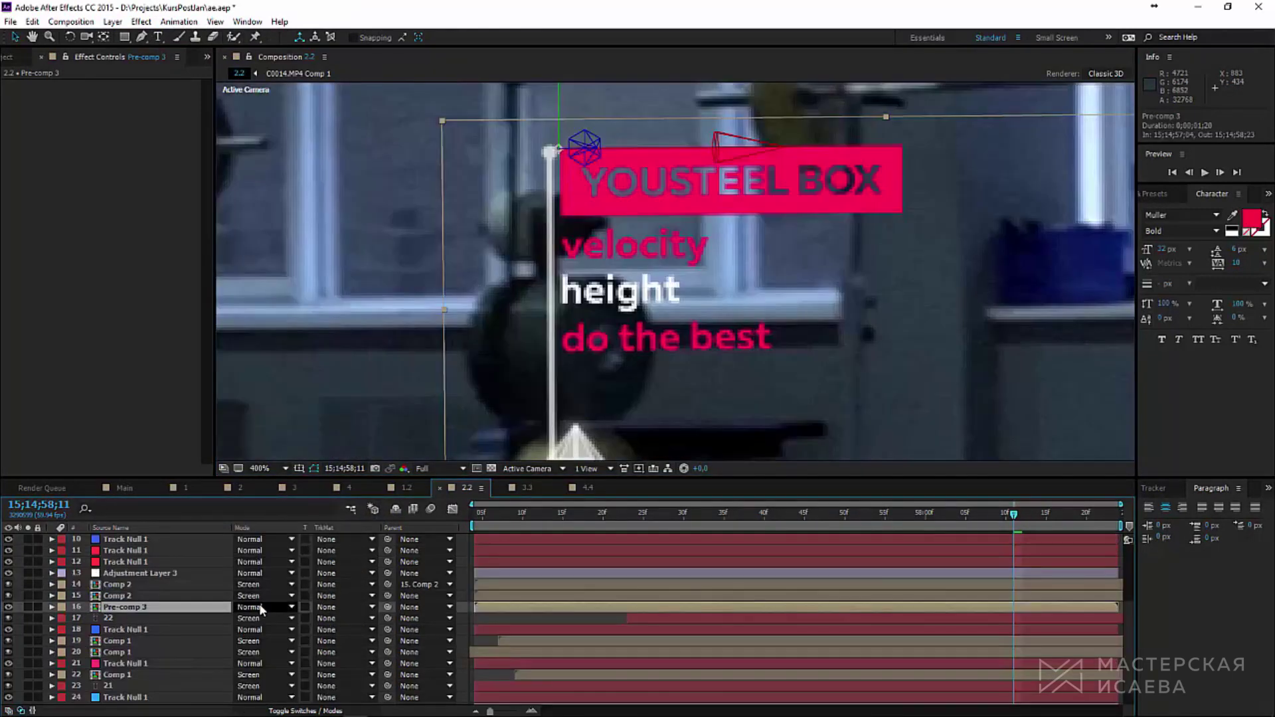
# Step: Set Pre-comp 3's blend mode to Screen, fit the view up to 100%, and preview
pyautogui.click(266, 608)
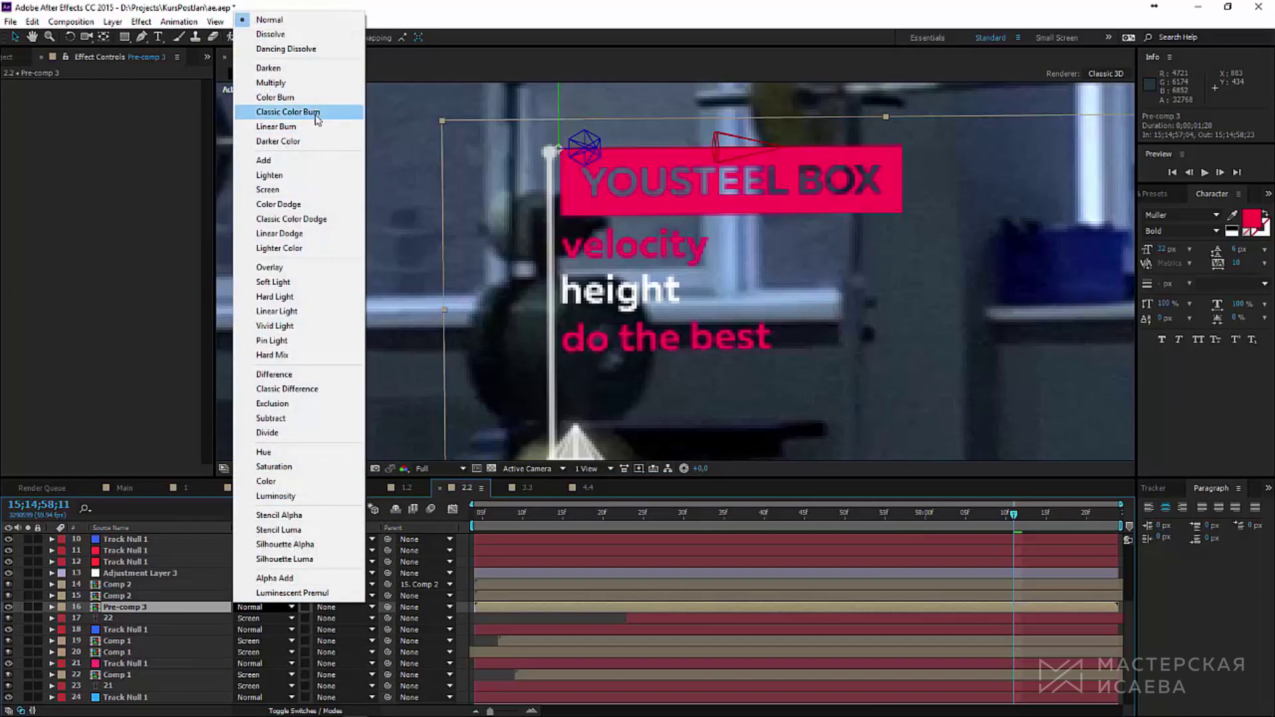
pyautogui.click(269, 189)
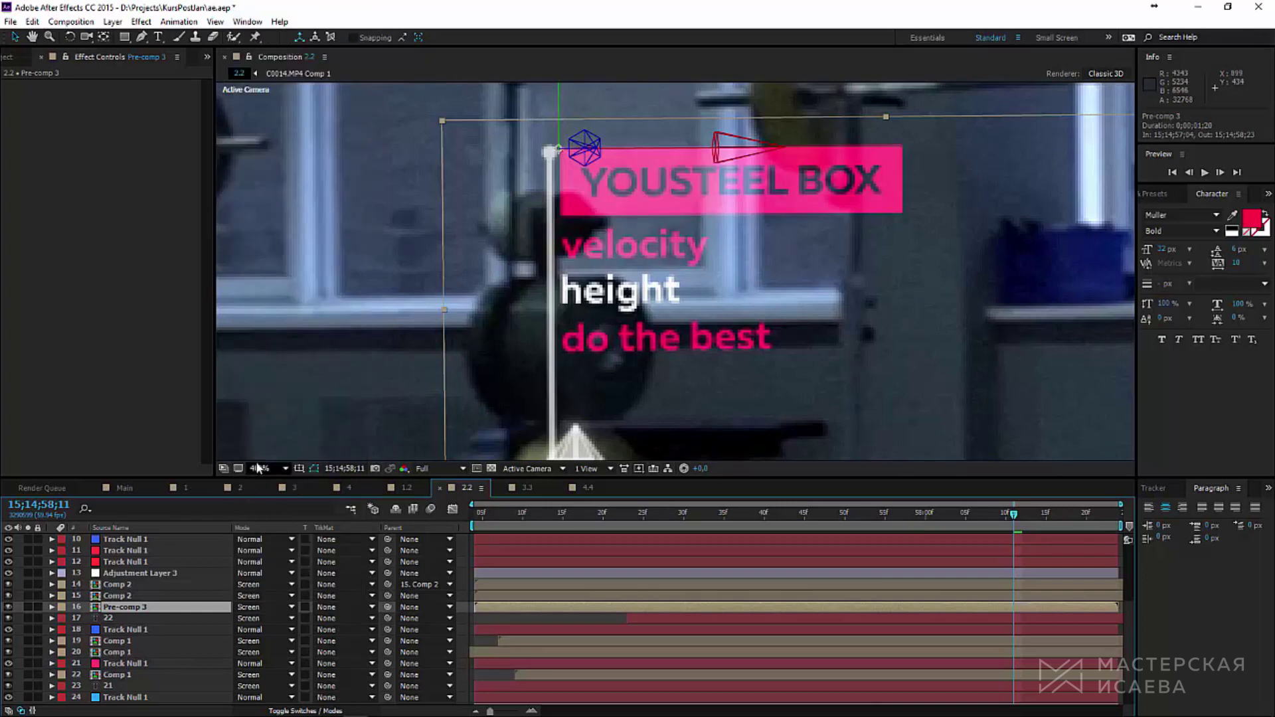
pyautogui.click(258, 467)
pyautogui.click(272, 487)
pyautogui.click(1205, 172)
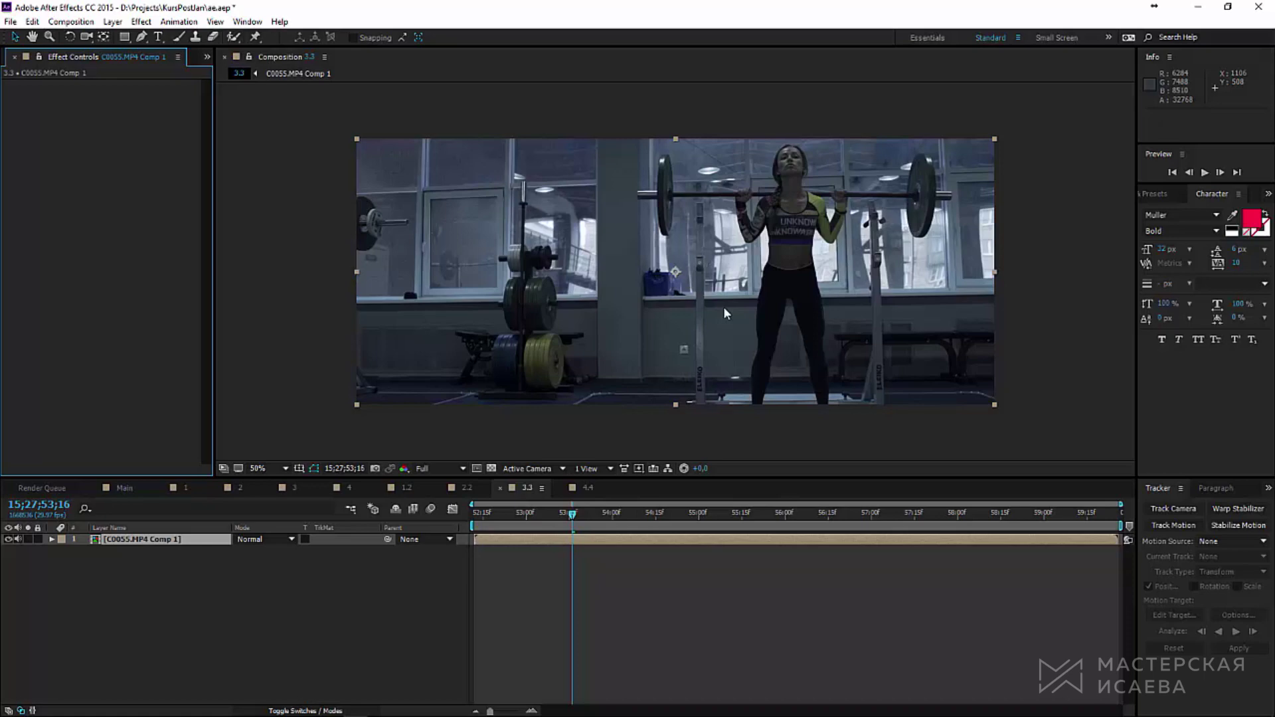
# Step: Duplicate the C0055.MP4 Comp 1 layer and draw a closed Pen mask around the upper frame and lifter
pyautogui.click(222, 540)
pyautogui.hotkey('ctrl', 'd')
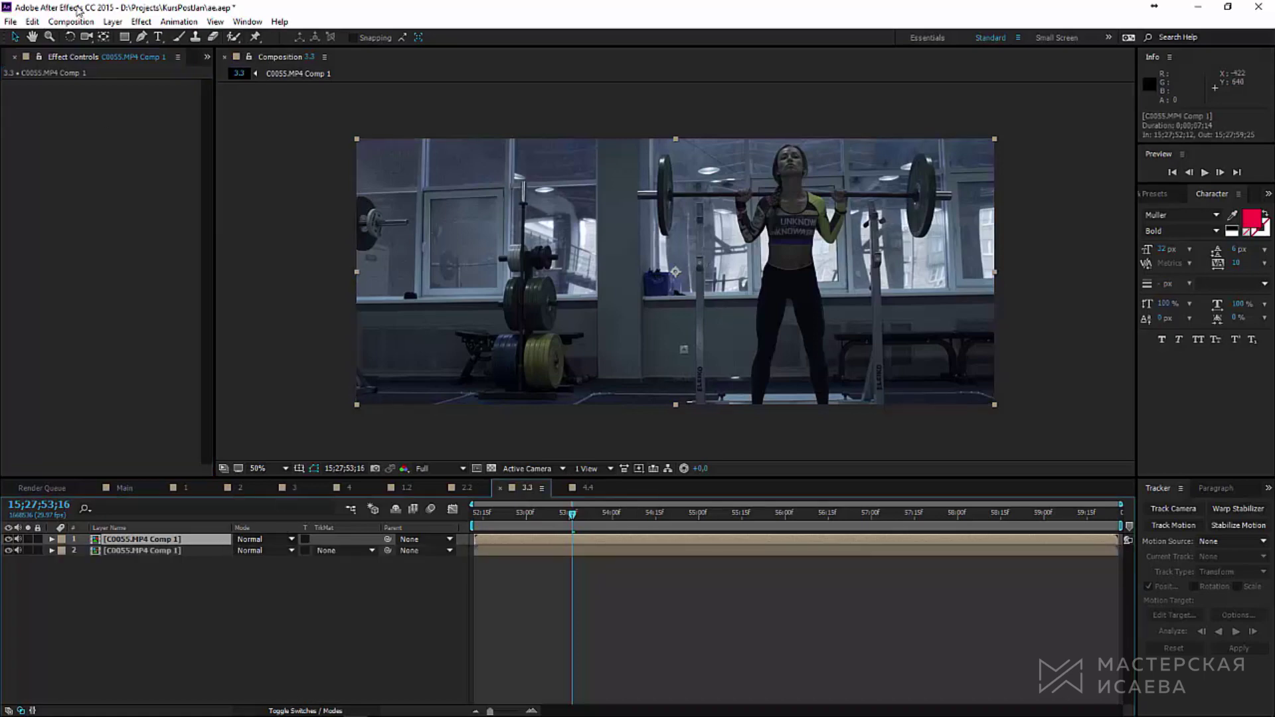
pyautogui.click(141, 37)
pyautogui.click(337, 300)
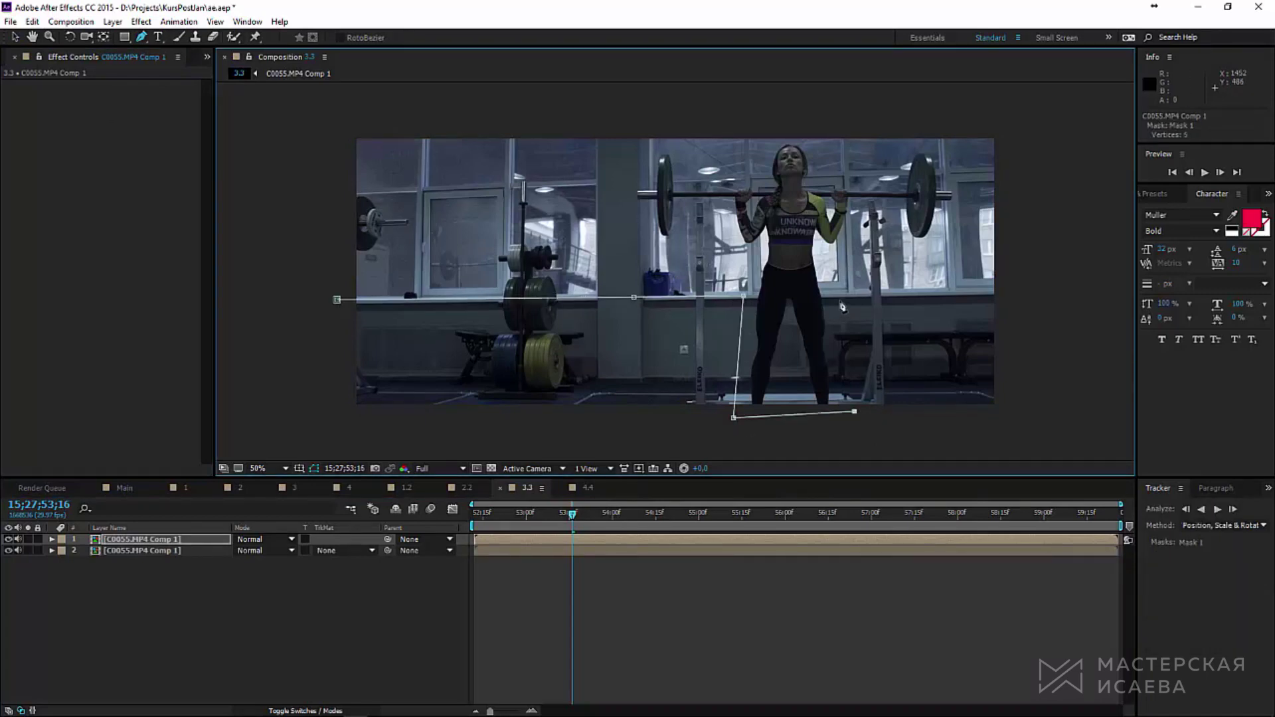
pyautogui.click(344, 125)
pyautogui.click(337, 300)
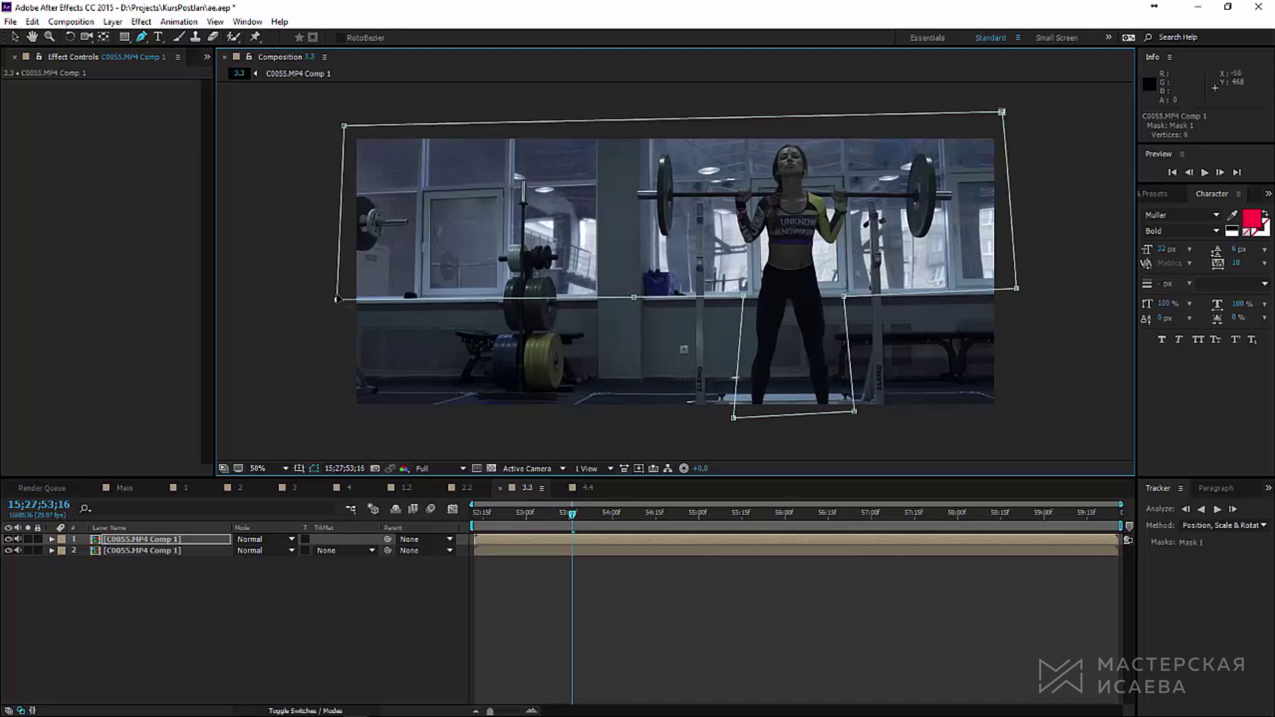
# Step: Invert Mask 1 on the duplicated footage layer and expand its properties
pyautogui.click(166, 539)
pyautogui.click(51, 540)
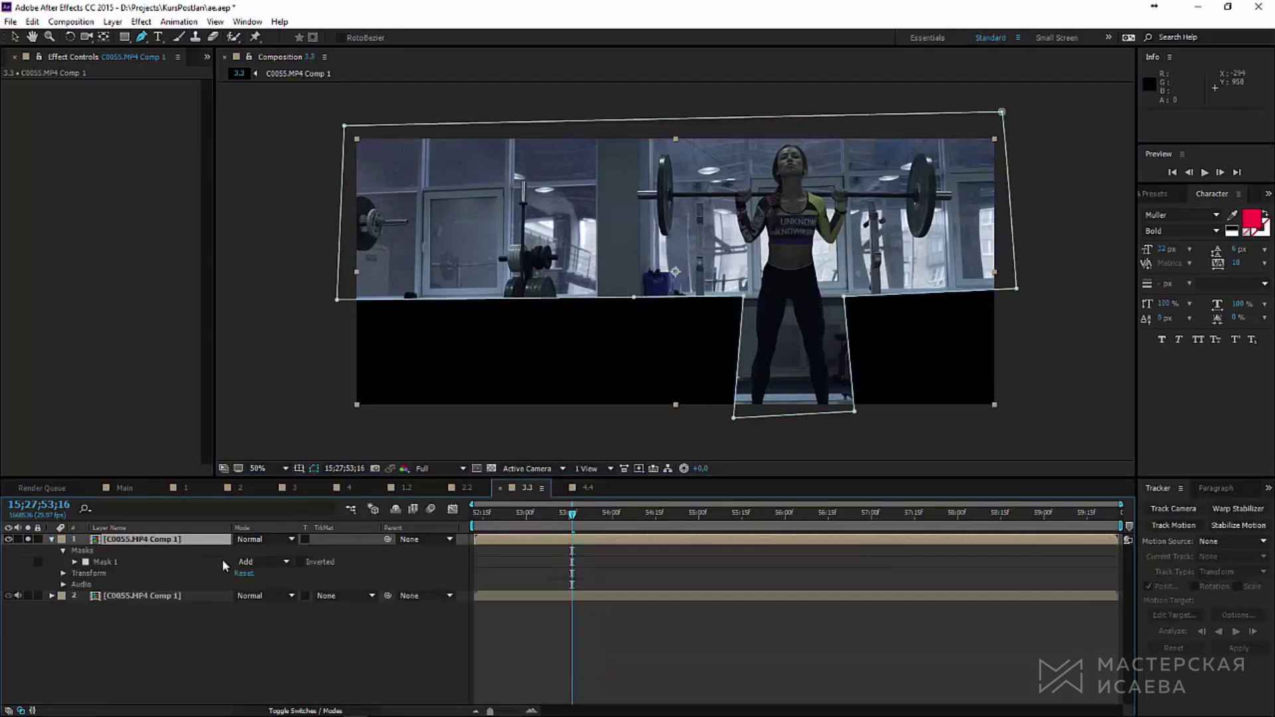
pyautogui.click(300, 563)
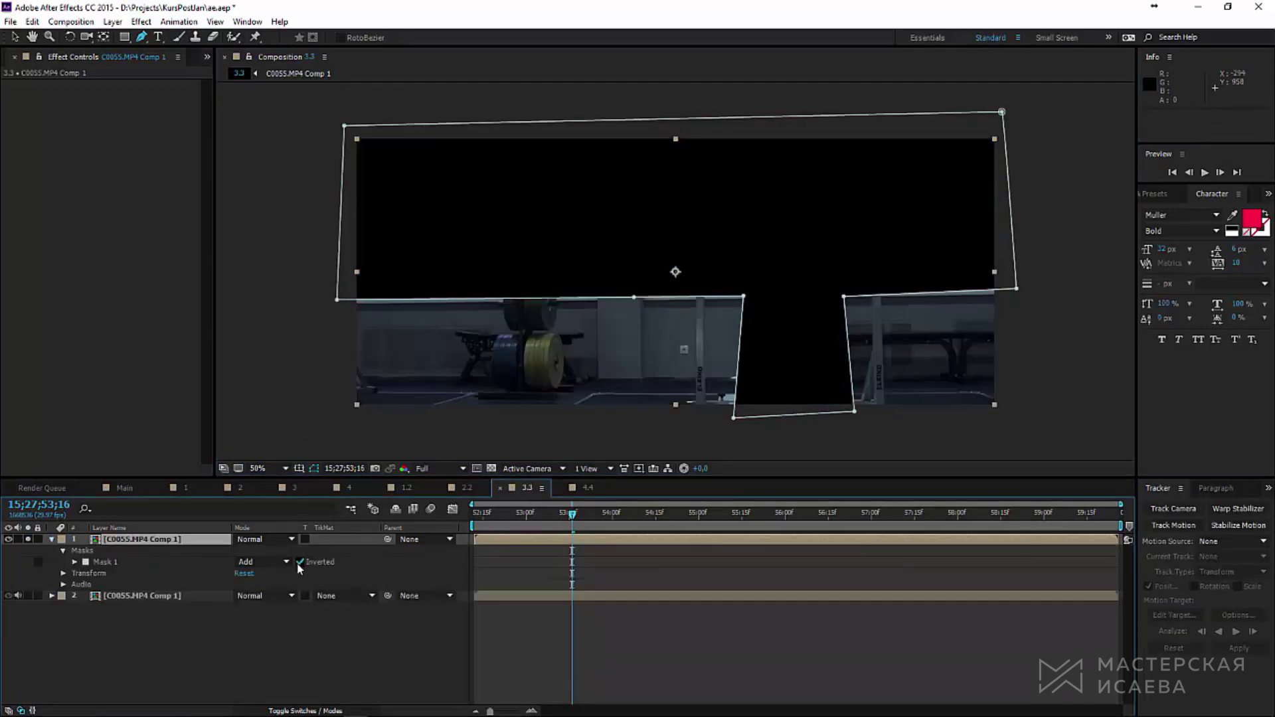
pyautogui.click(75, 562)
# Step: At the clip start, keyframe Mask 1's path and fit its notch around the lifter
pyautogui.moveTo(530, 513); pyautogui.dragTo(474, 513)
pyautogui.click(96, 573)
pyautogui.moveTo(743, 296); pyautogui.dragTo(778, 298)
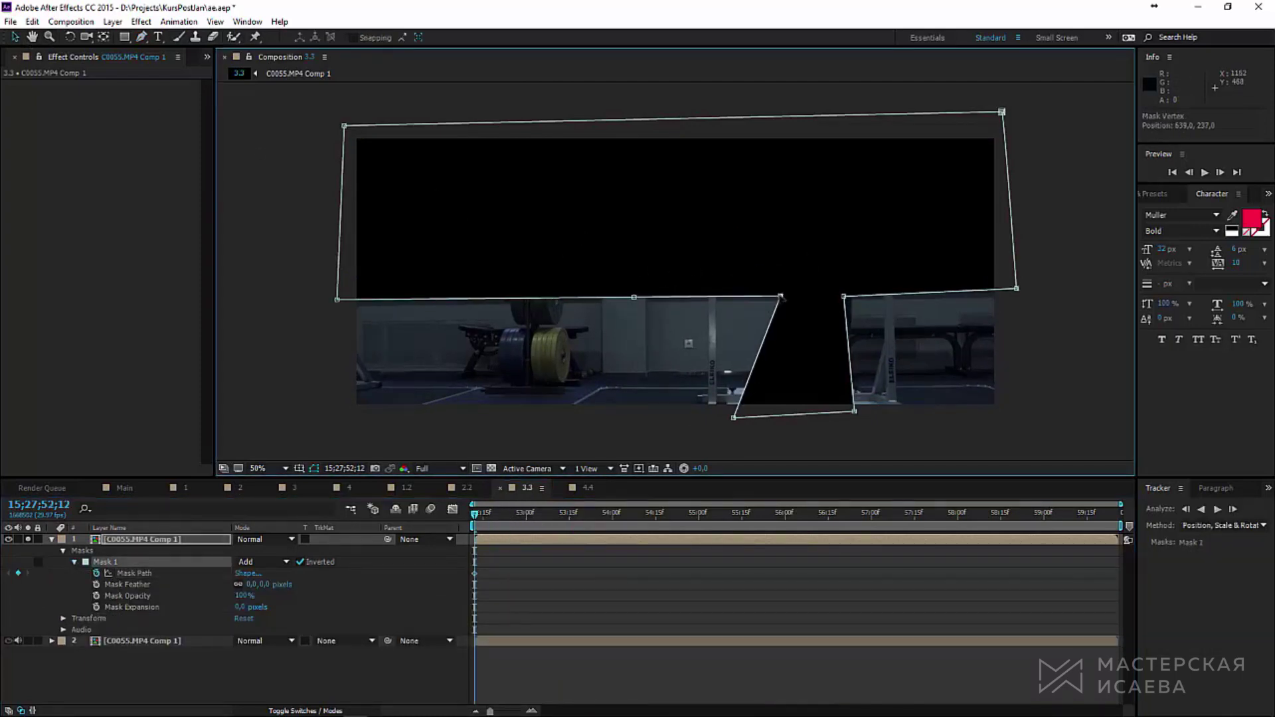
pyautogui.moveTo(734, 418); pyautogui.dragTo(736, 415)
pyautogui.moveTo(854, 411); pyautogui.dragTo(874, 415)
pyautogui.moveTo(844, 297); pyautogui.dragTo(860, 297)
pyautogui.moveTo(1017, 288); pyautogui.dragTo(1020, 284)
pyautogui.moveTo(1001, 112); pyautogui.dragTo(1007, 118)
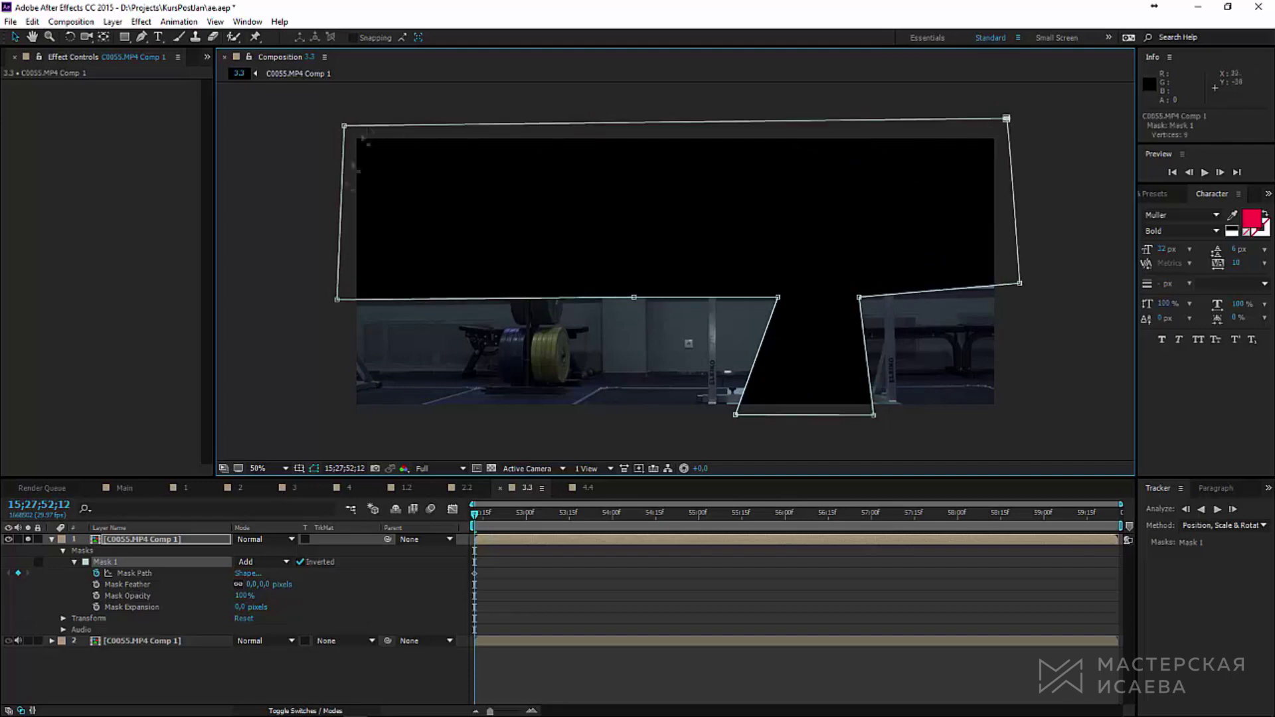
pyautogui.moveTo(338, 300); pyautogui.dragTo(344, 295)
# Step: At the last frame, reshape the mask notch and pull its right-side points in
pyautogui.press('End')
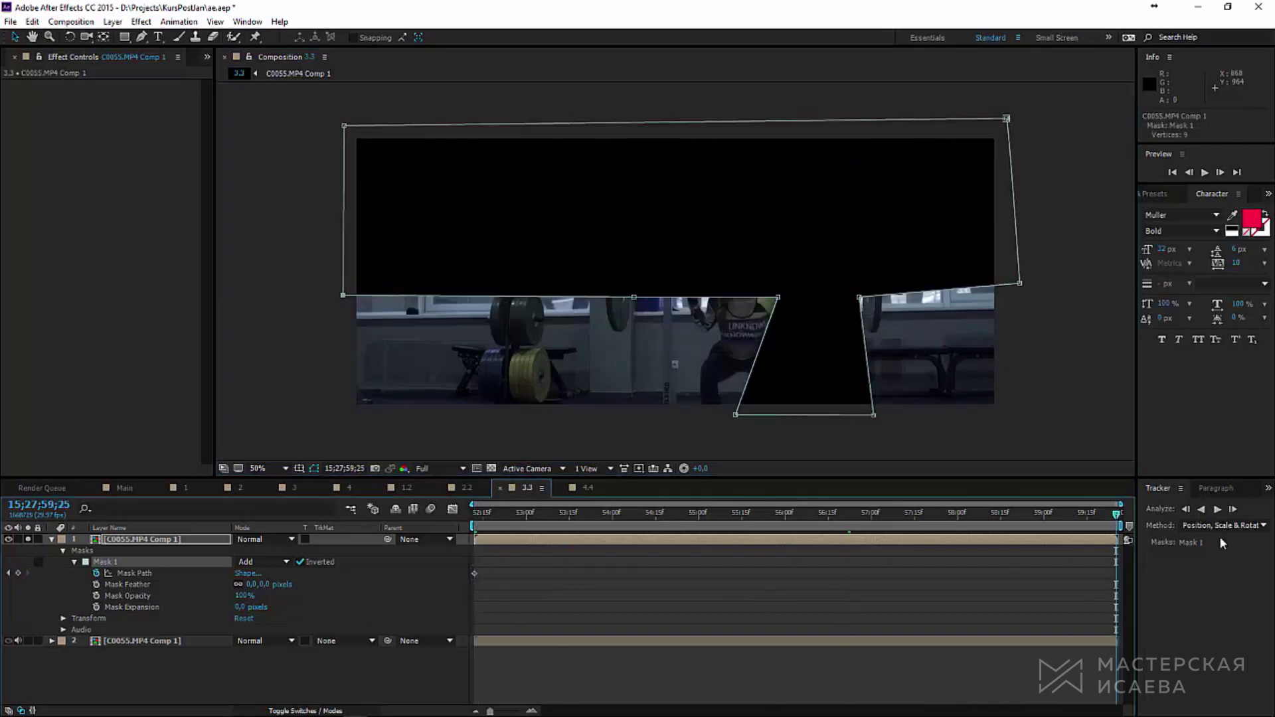
pyautogui.moveTo(778, 298); pyautogui.dragTo(657, 317)
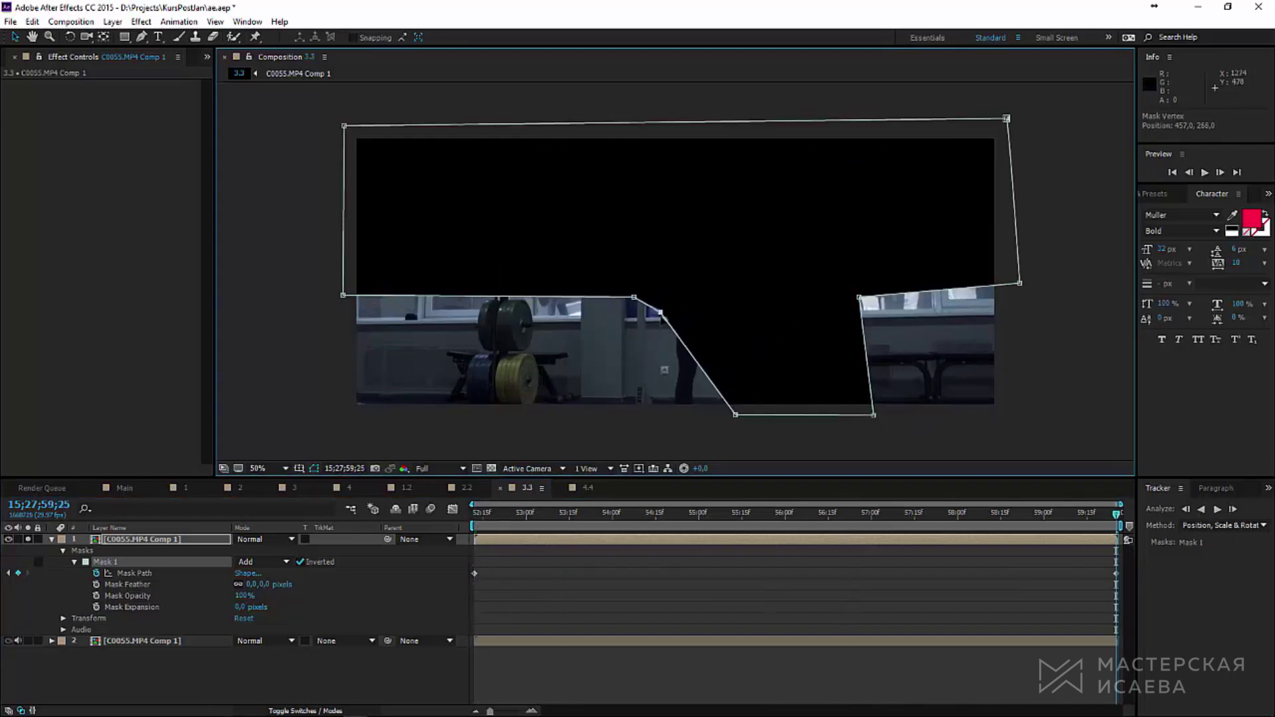
pyautogui.moveTo(736, 415); pyautogui.dragTo(647, 421)
pyautogui.moveTo(874, 416); pyautogui.dragTo(766, 416)
pyautogui.moveTo(859, 298); pyautogui.dragTo(760, 306)
pyautogui.moveTo(1019, 283); pyautogui.dragTo(1000, 315)
pyautogui.moveTo(1007, 118); pyautogui.dragTo(998, 127)
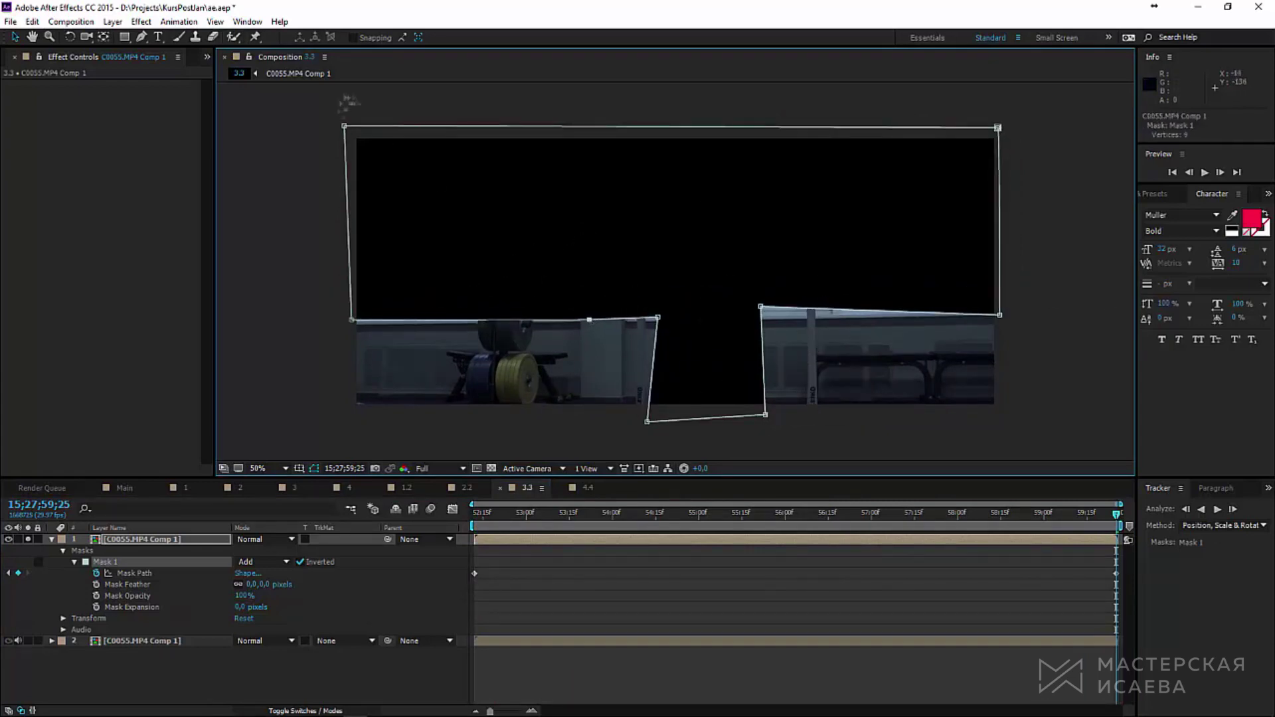
# Step: Mid-clip, add a Pen-tool vertex to the mask and reshape the right notch into a V
pyautogui.click(790, 513)
pyautogui.click(1205, 172)
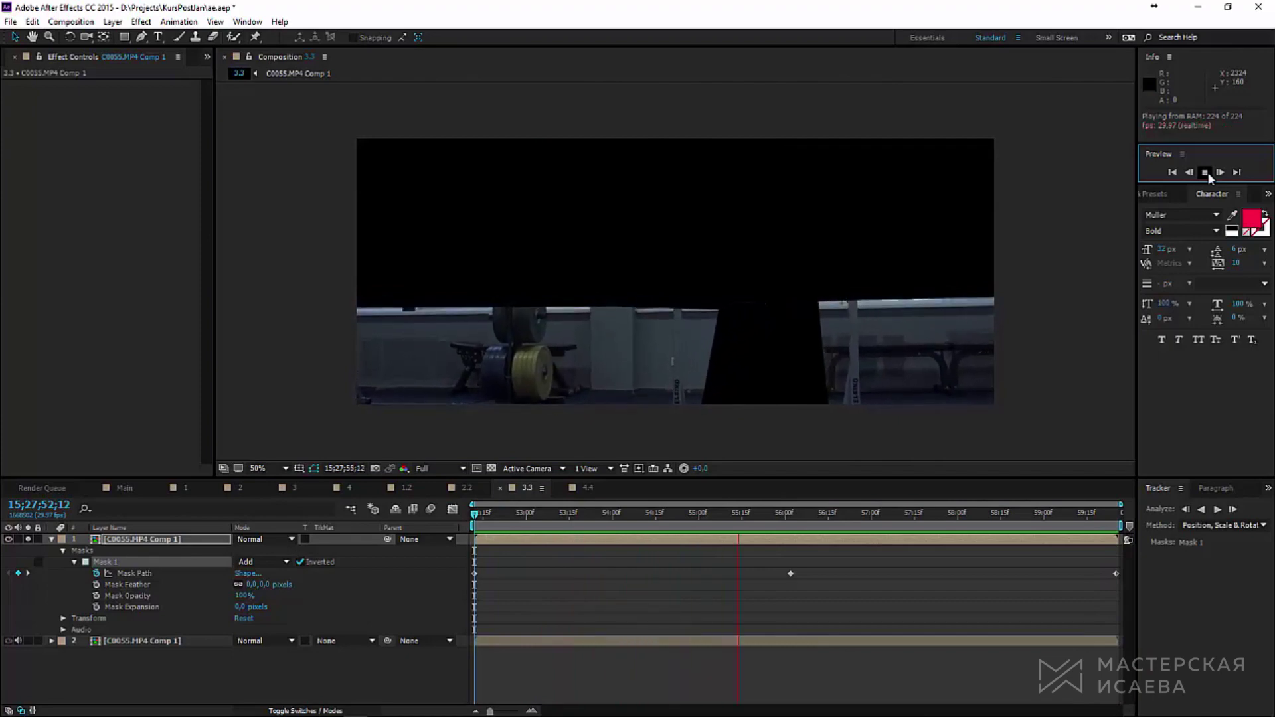
pyautogui.click(1207, 172)
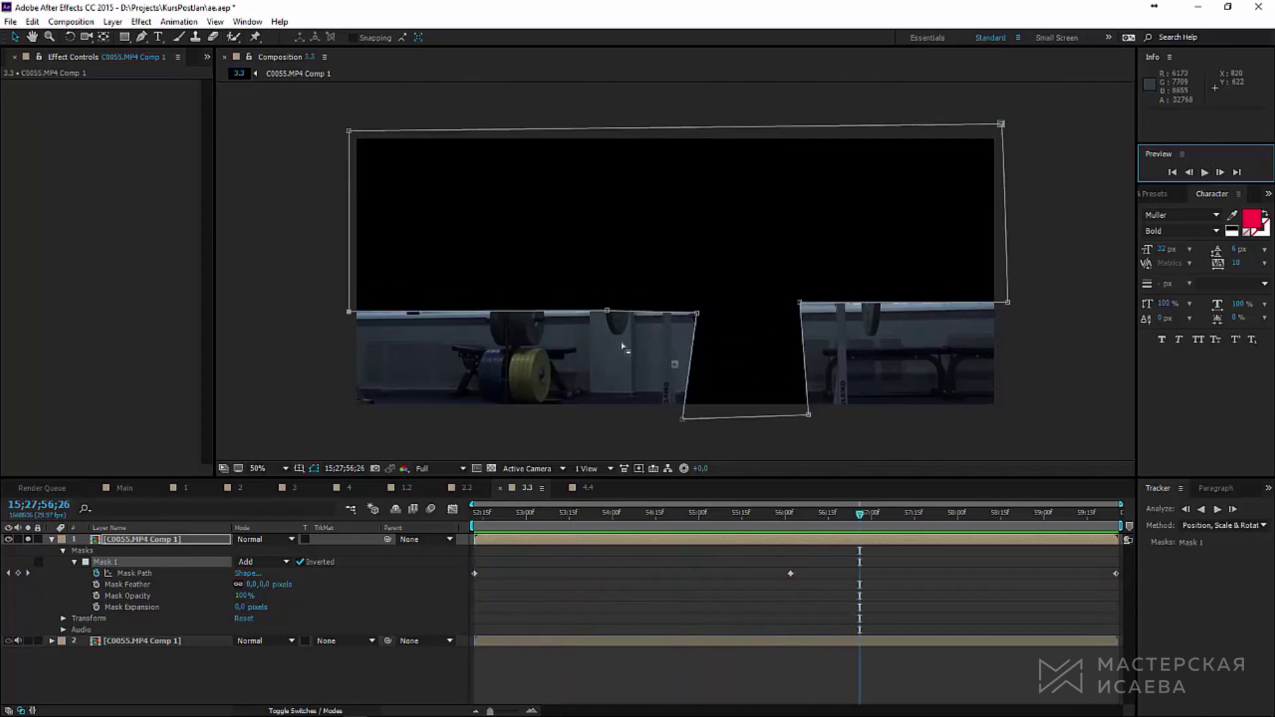
pyautogui.click(141, 37)
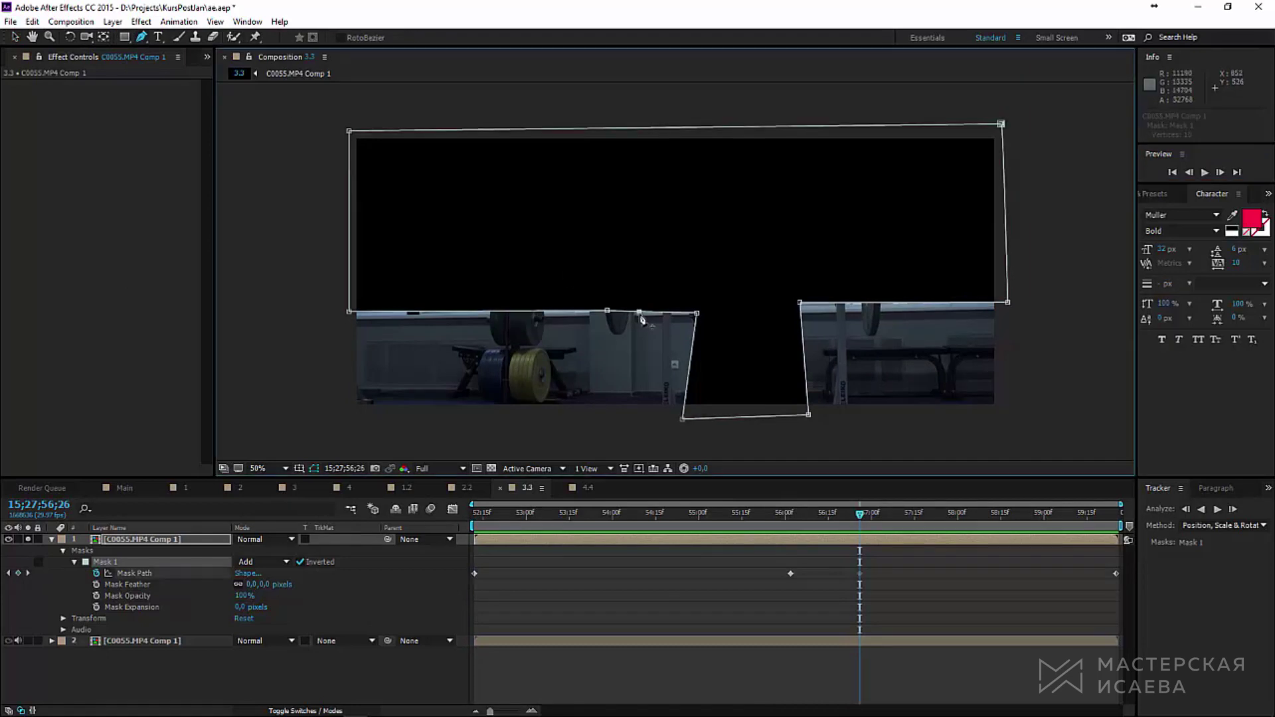
pyautogui.click(616, 311)
pyautogui.moveTo(860, 514); pyautogui.dragTo(926, 514)
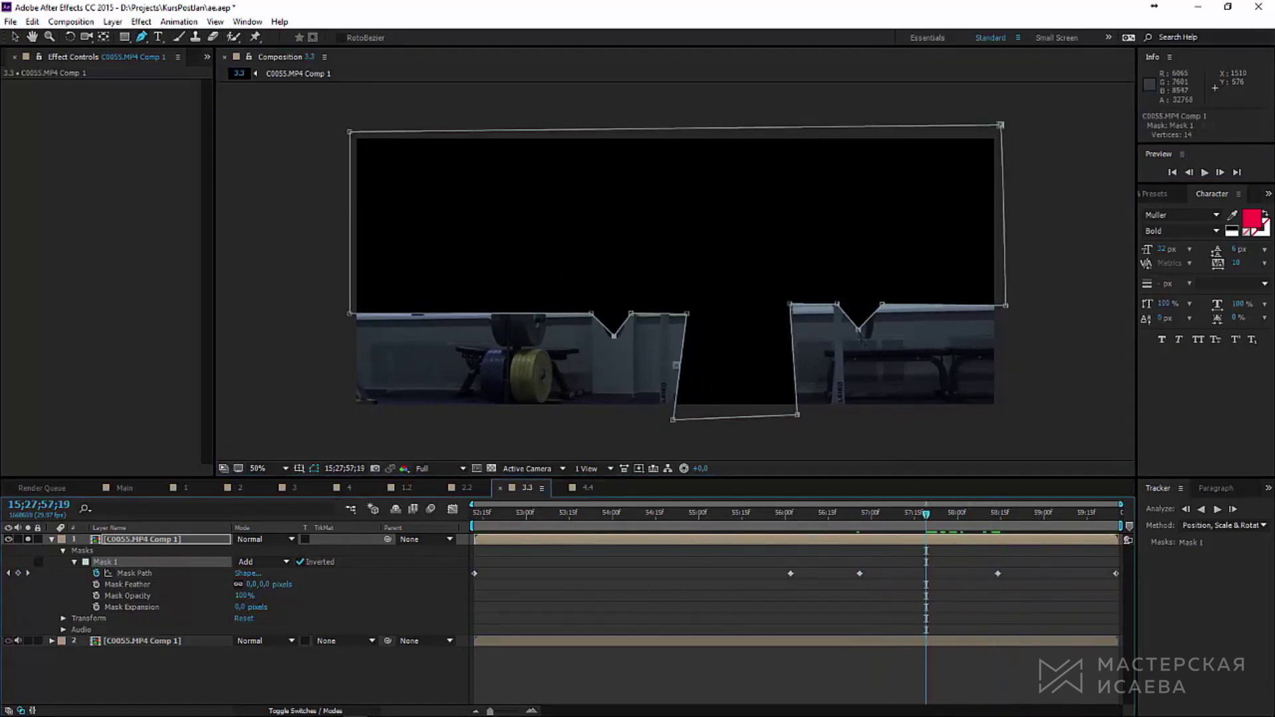
pyautogui.moveTo(847, 309); pyautogui.dragTo(867, 324)
pyautogui.click(825, 513)
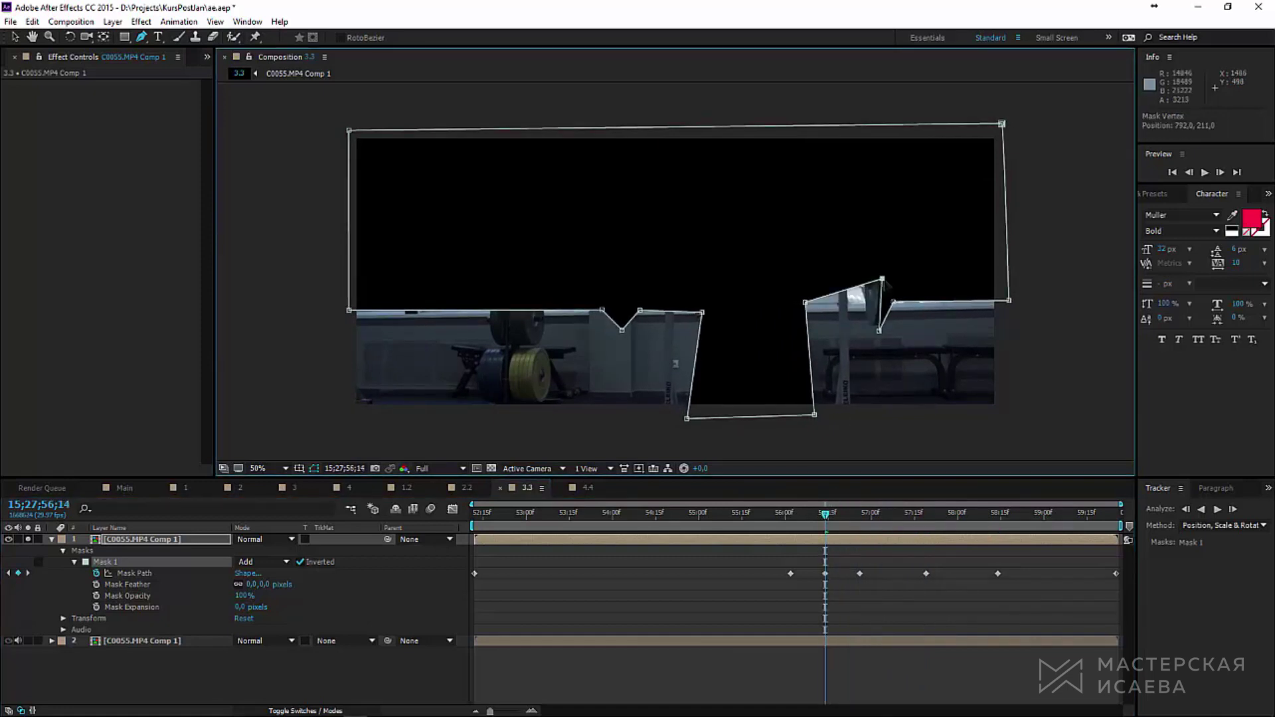
# Step: RAM-preview the mask animation at Half resolution, including the clip's final section
pyautogui.press('j')
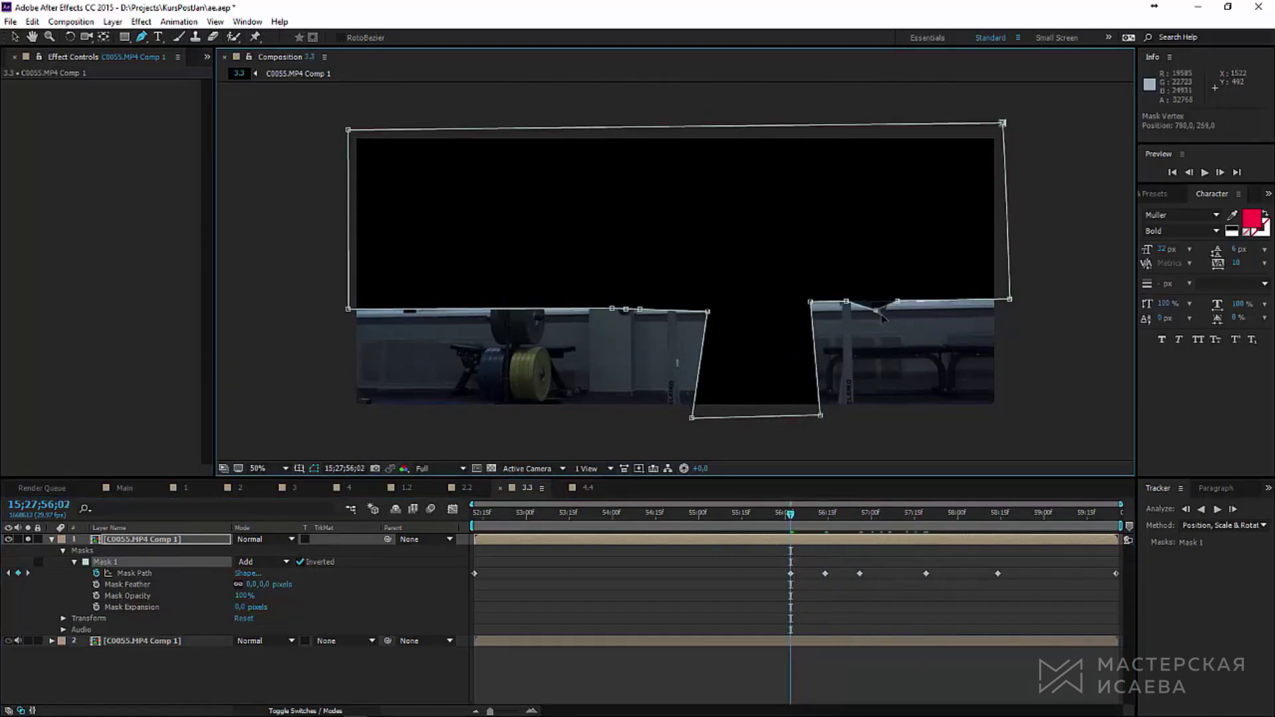
pyautogui.press('pageup')
pyautogui.press('pageup')
pyautogui.press('pageup')
pyautogui.press('pageup')
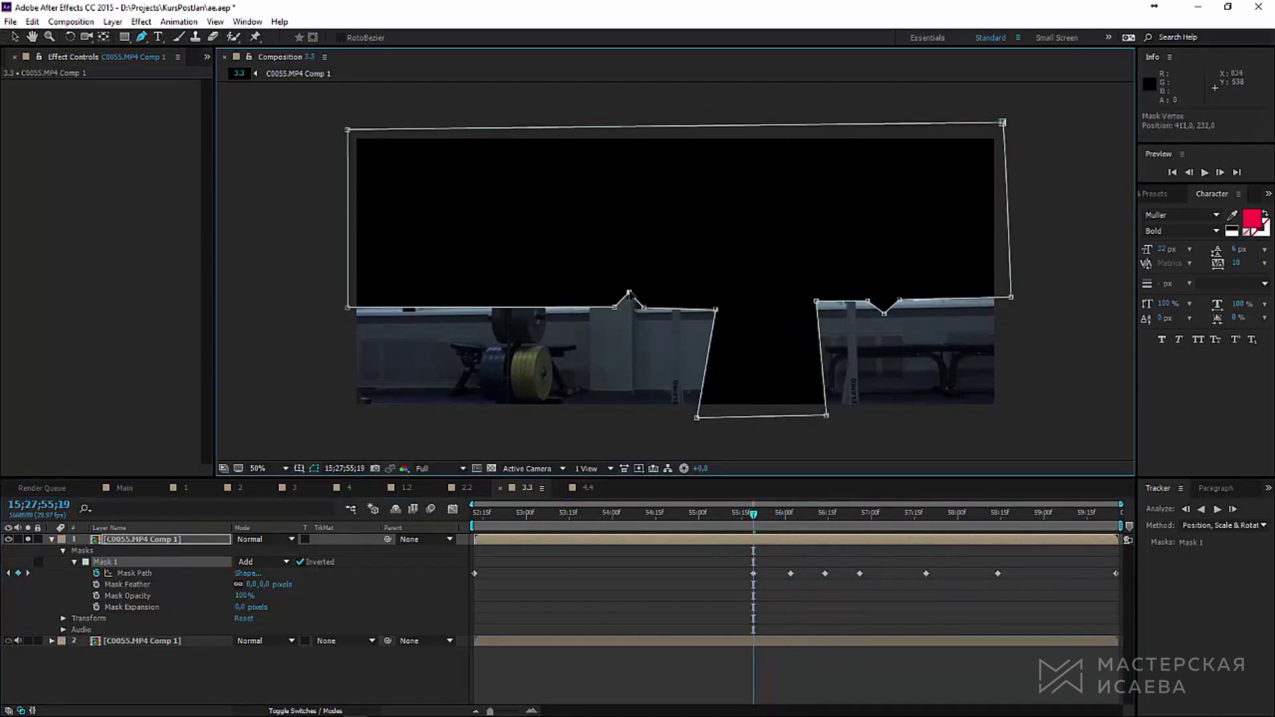
pyautogui.press('space')
pyautogui.click(440, 468)
pyautogui.click(442, 518)
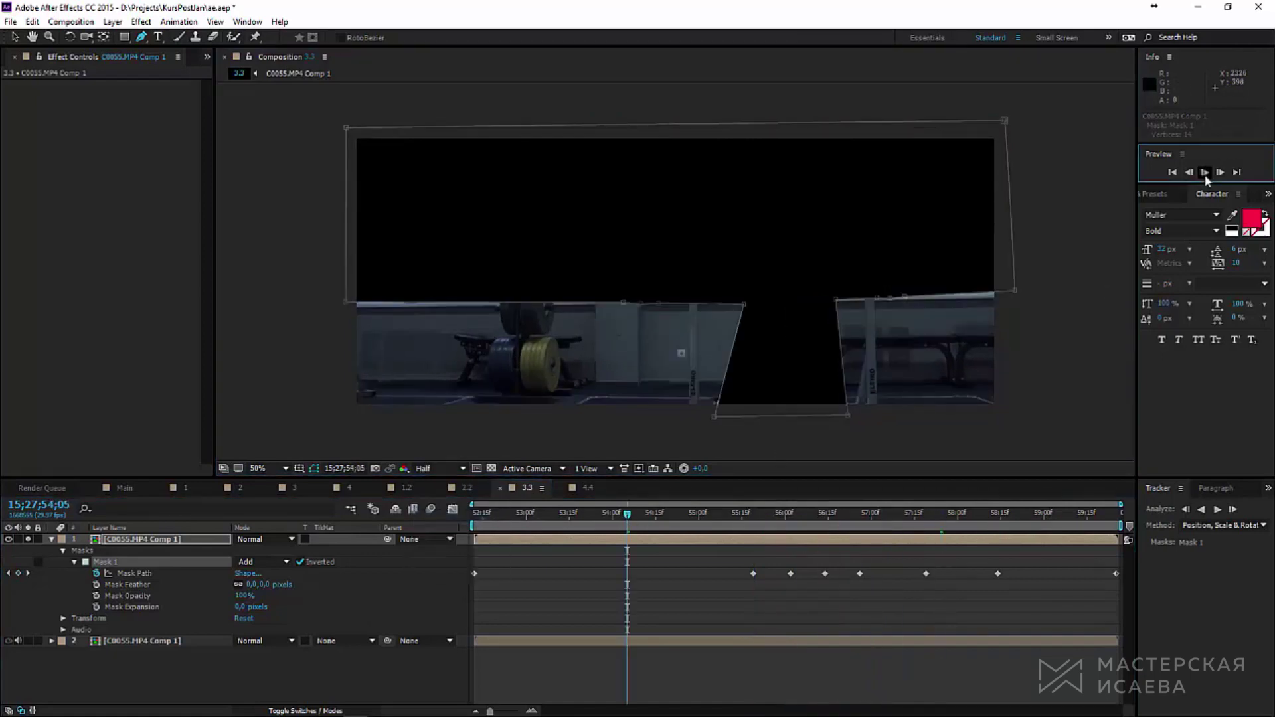
pyautogui.click(1205, 172)
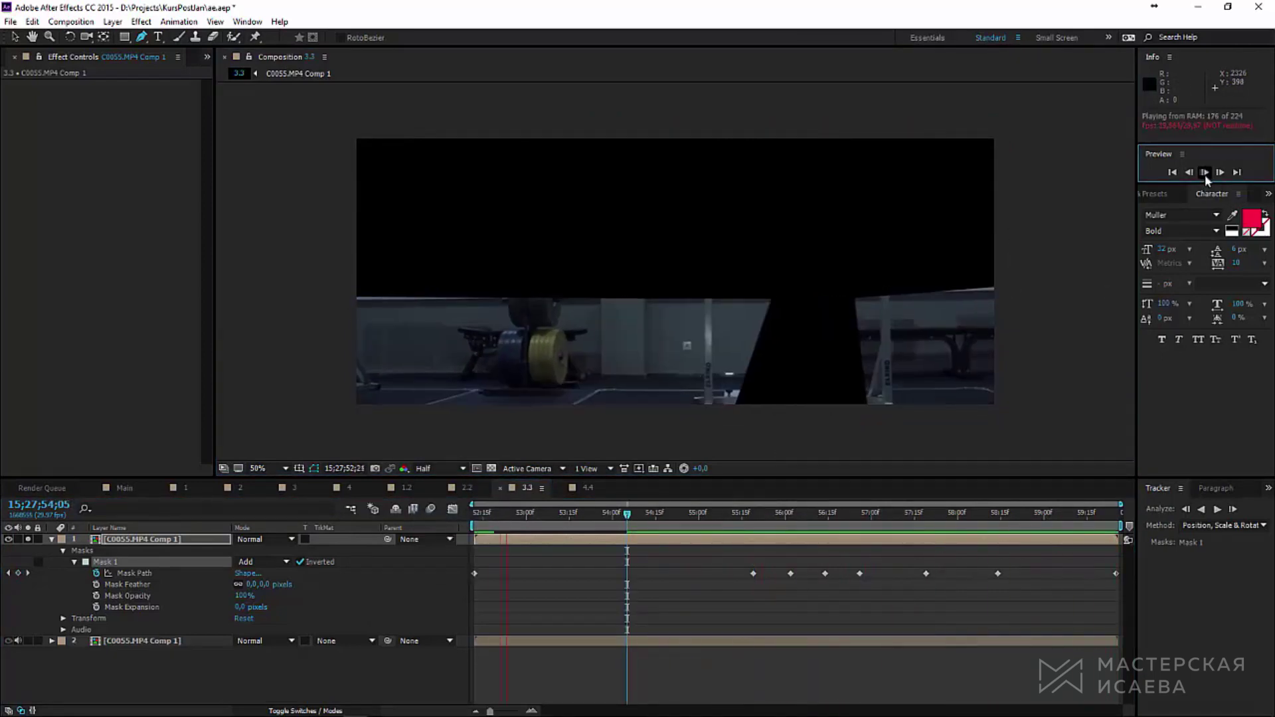
pyautogui.press('space')
pyautogui.moveTo(771, 522); pyautogui.dragTo(290, 528)
pyautogui.press('space')
# Step: Pre-compose the masked footage layer from the Layer menu
pyautogui.click(165, 544)
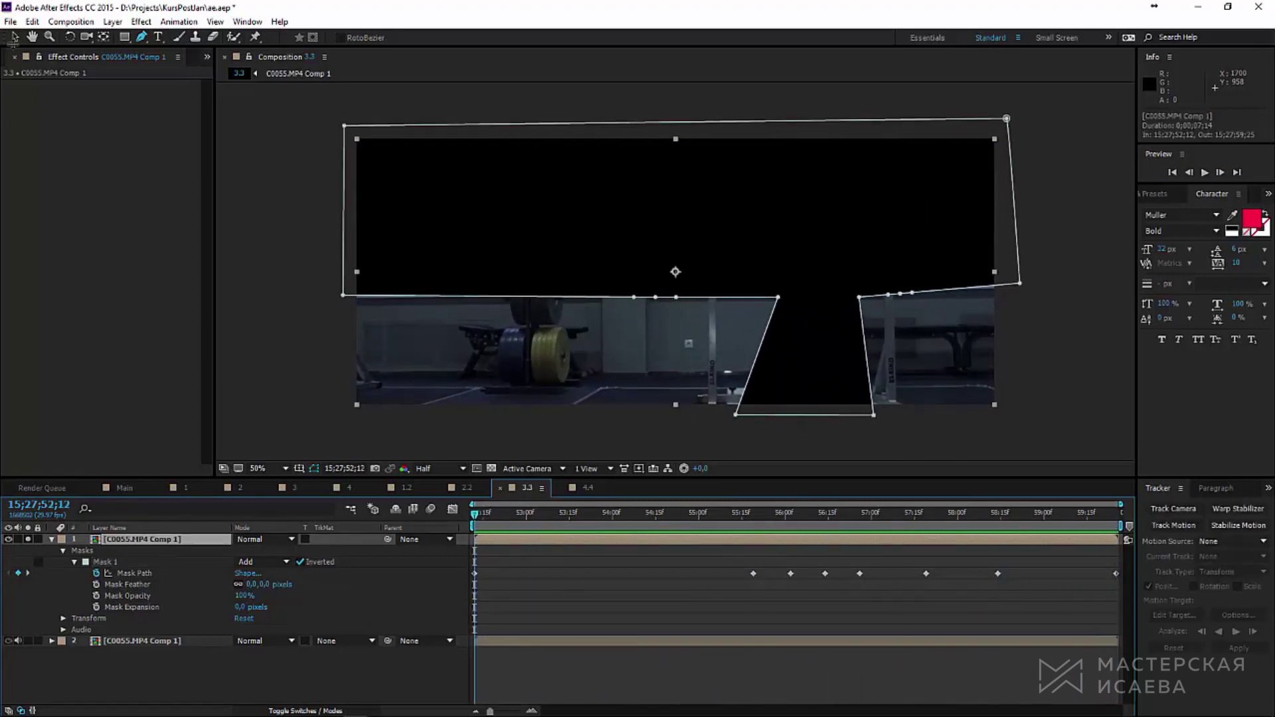
pyautogui.click(101, 23)
pyautogui.click(139, 525)
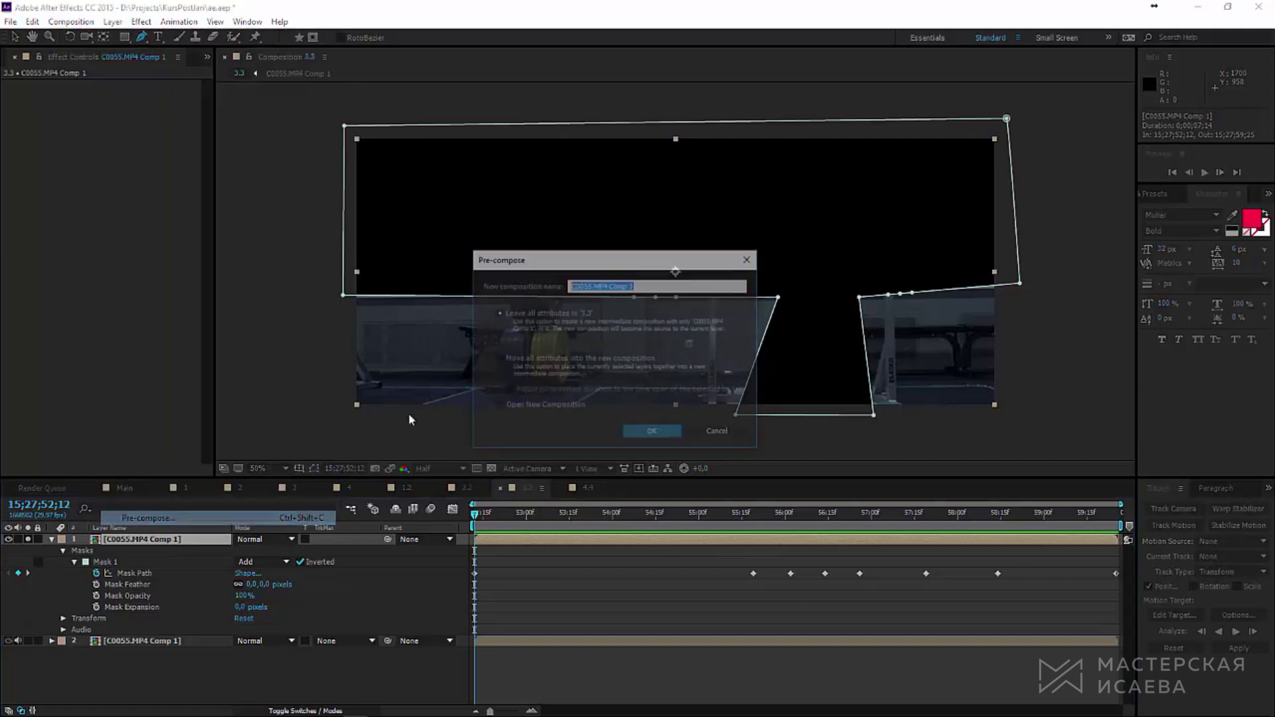
# Step: Pre-compose moving all attributes, run Track Camera, then delete the extra tracker and Comp 3 layer
pyautogui.click(646, 435)
pyautogui.click(1173, 509)
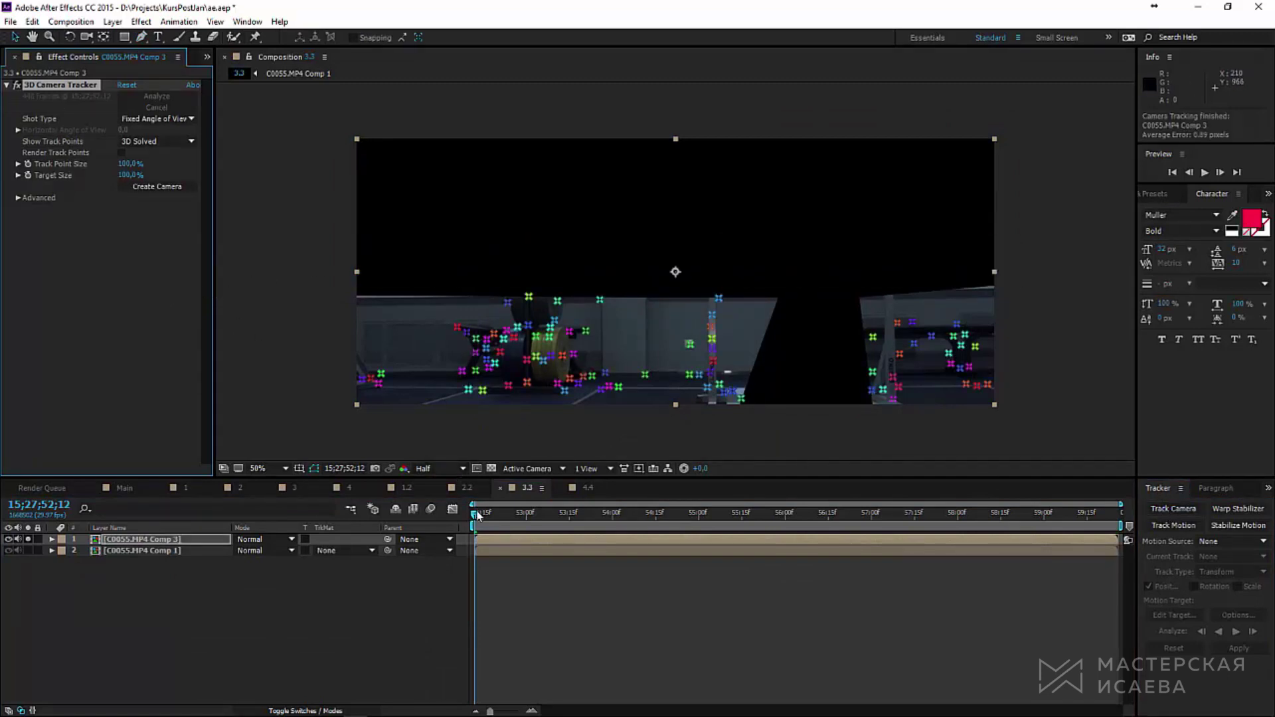
pyautogui.moveTo(475, 513); pyautogui.dragTo(463, 549)
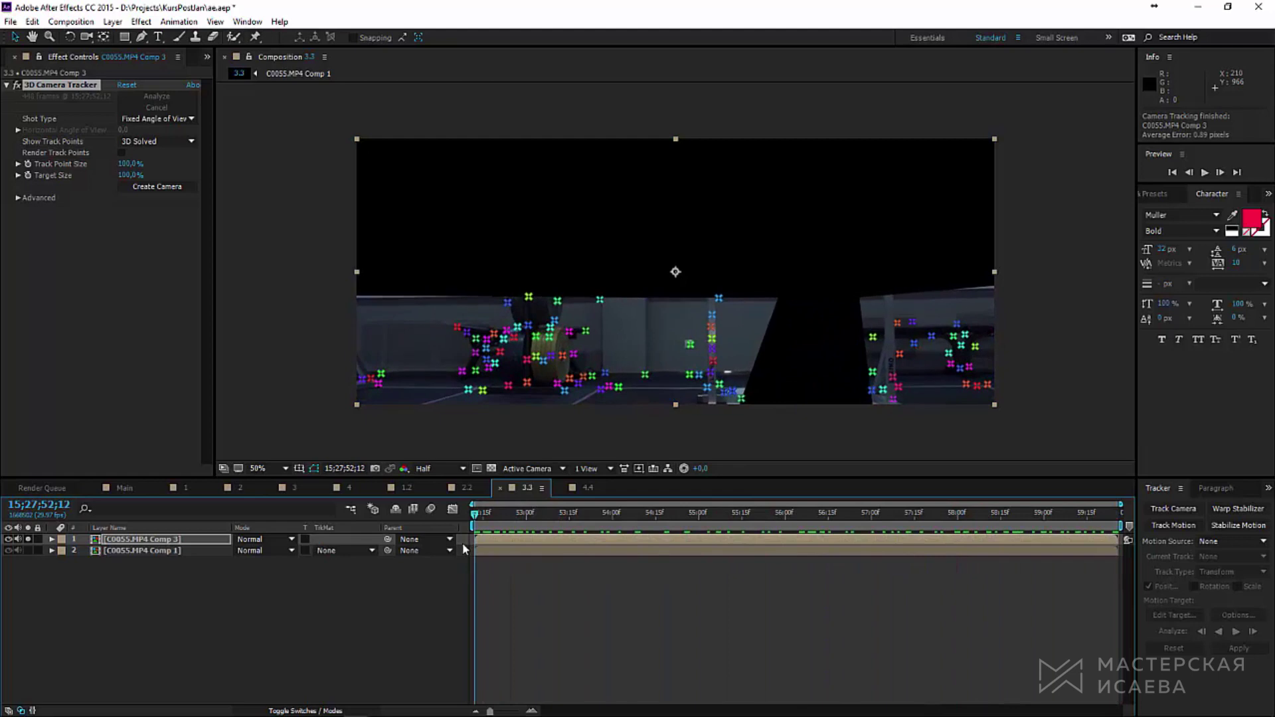
pyautogui.click(60, 87)
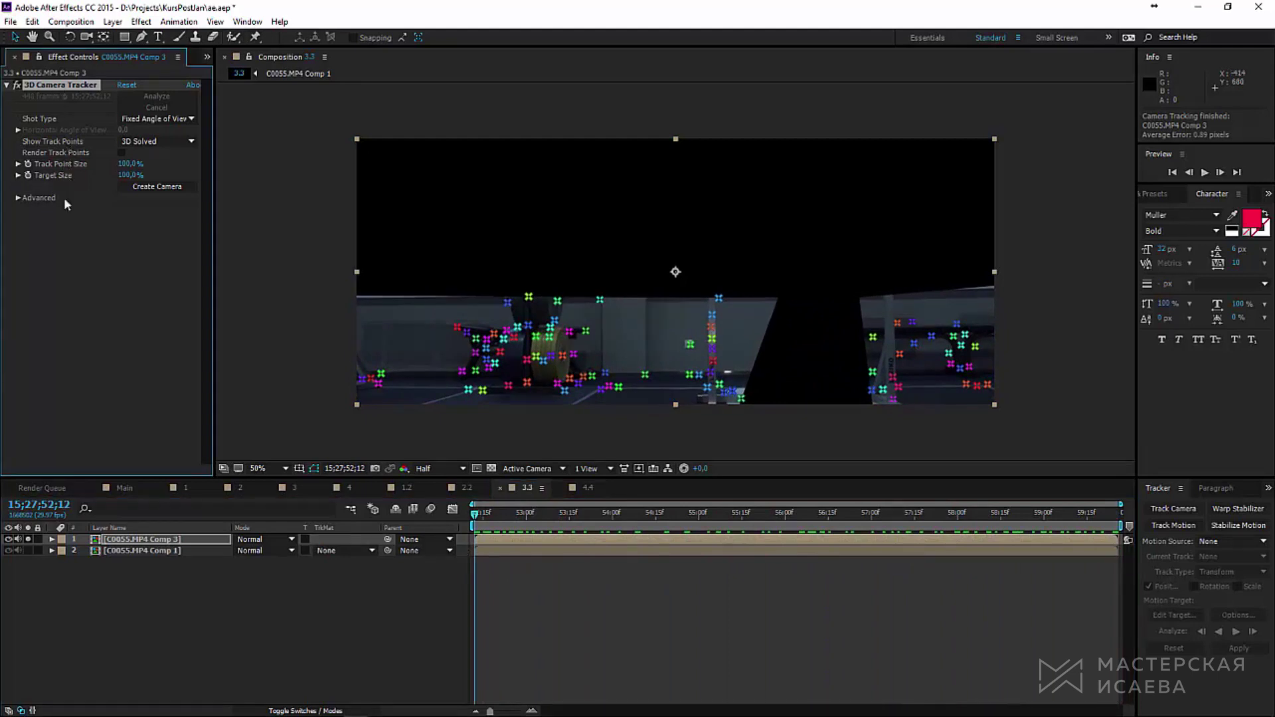
pyautogui.press('Delete')
pyautogui.click(124, 550)
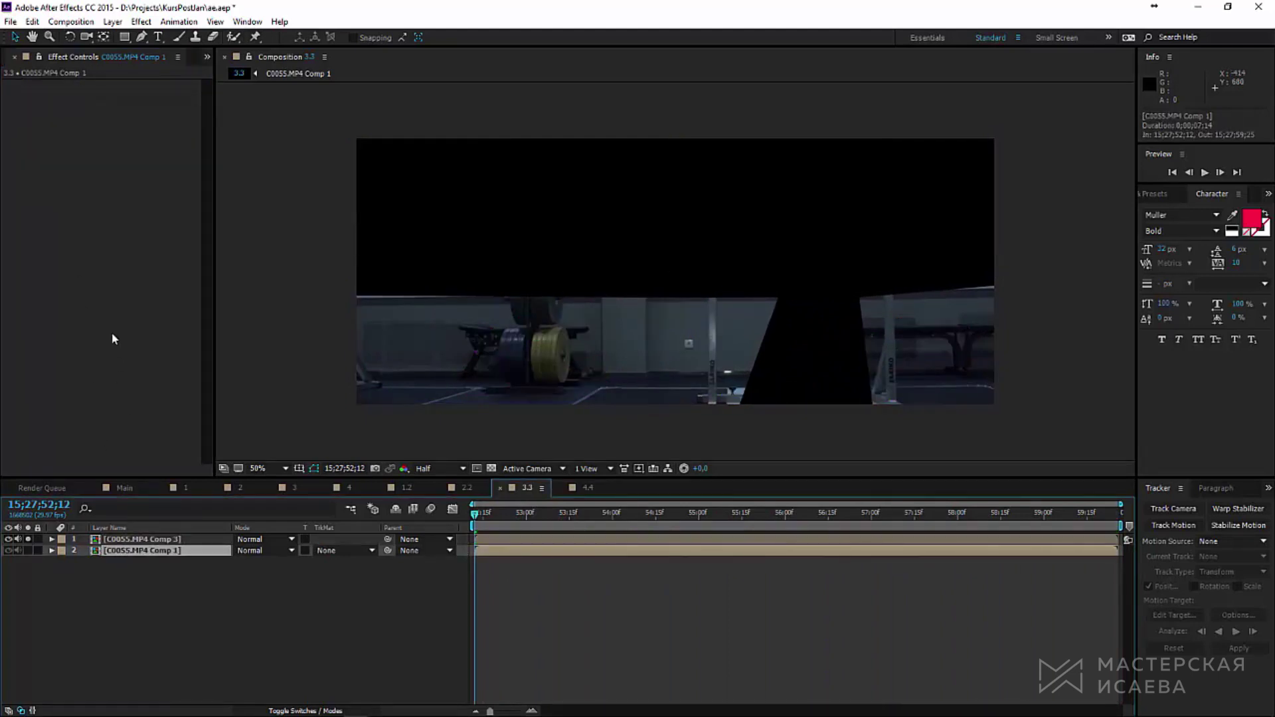
pyautogui.click(149, 542)
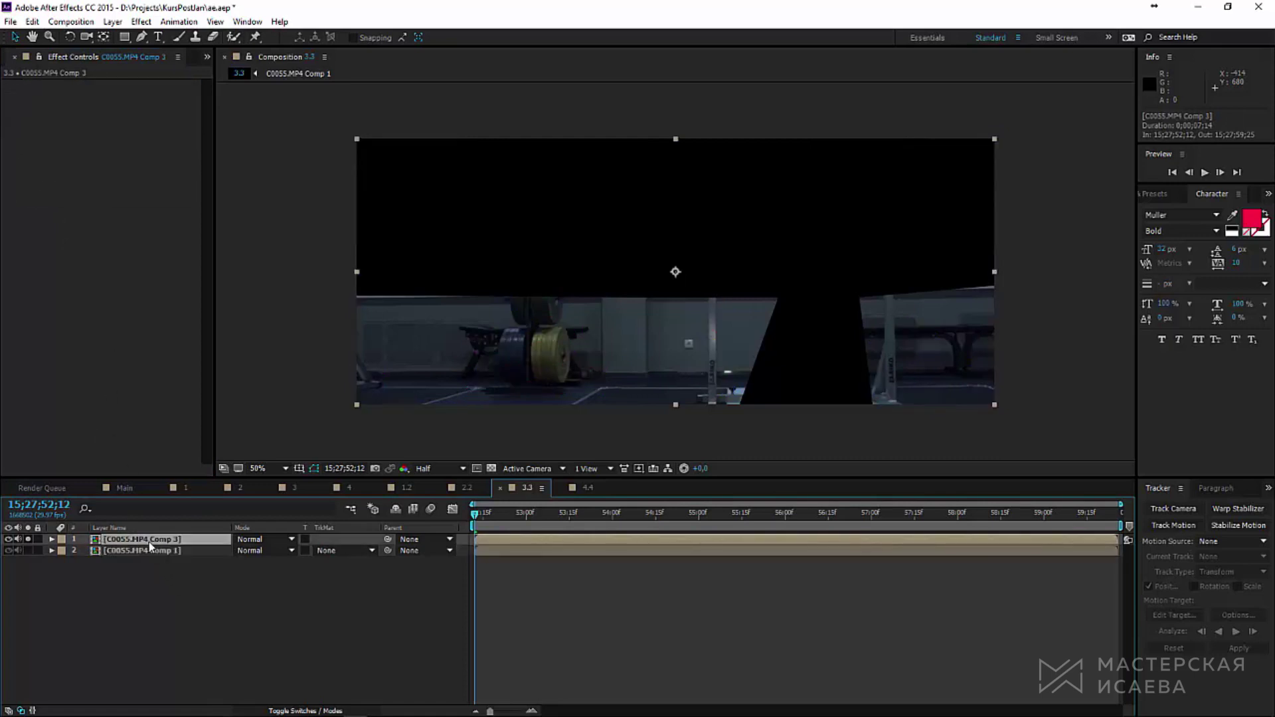
pyautogui.press('Delete')
# Step: Create a tracked null and camera from a track point near the weight plates
pyautogui.click(178, 544)
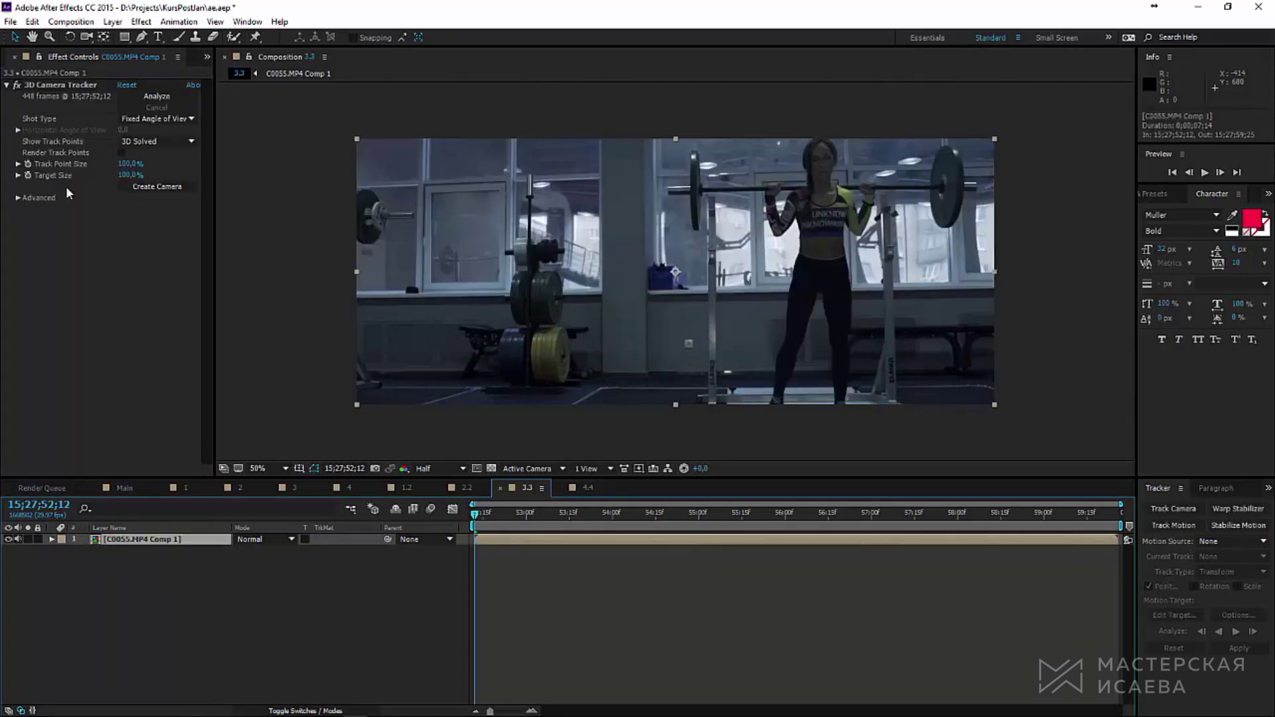
pyautogui.click(60, 85)
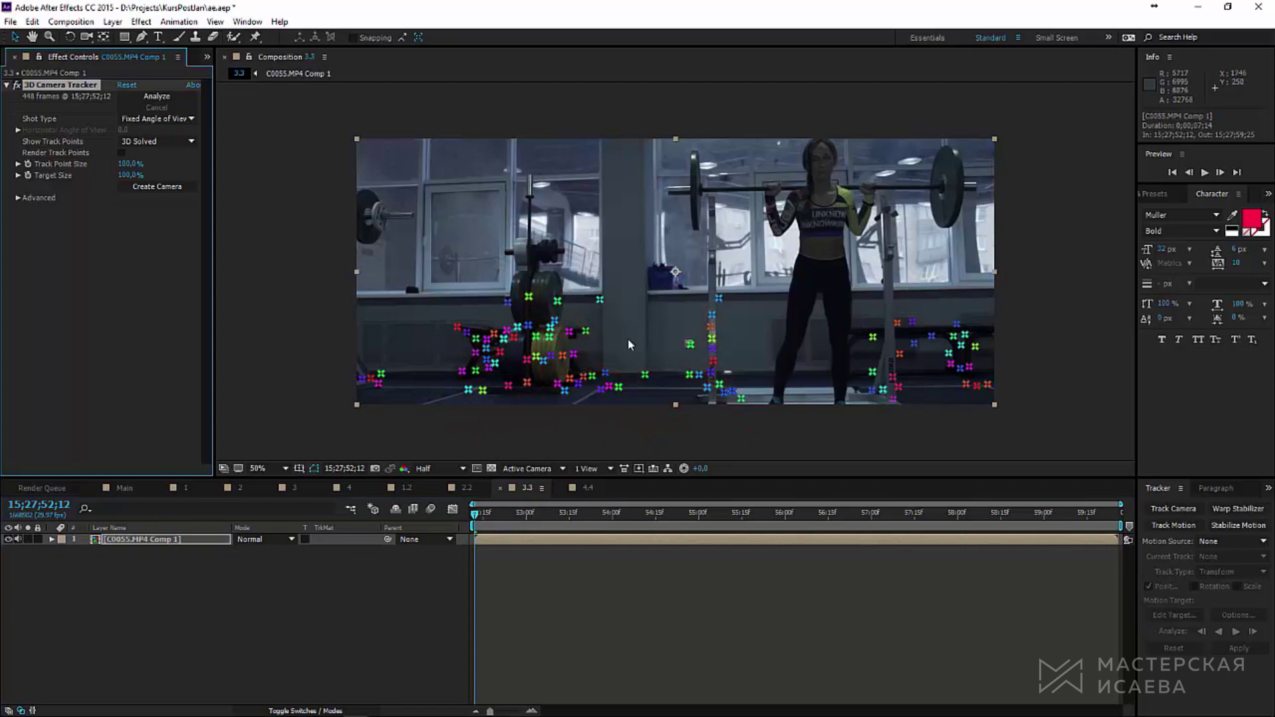
pyautogui.moveTo(512, 516); pyautogui.dragTo(998, 518)
pyautogui.press('space')
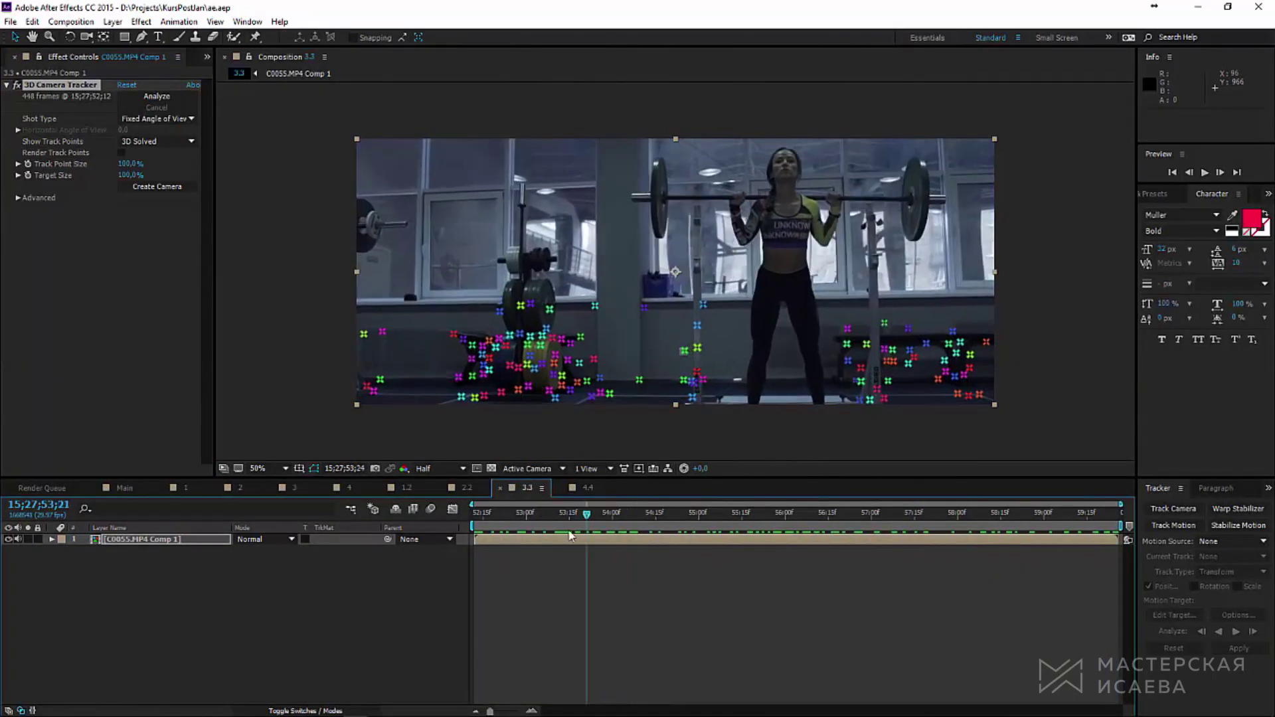
pyautogui.rightClick(557, 361)
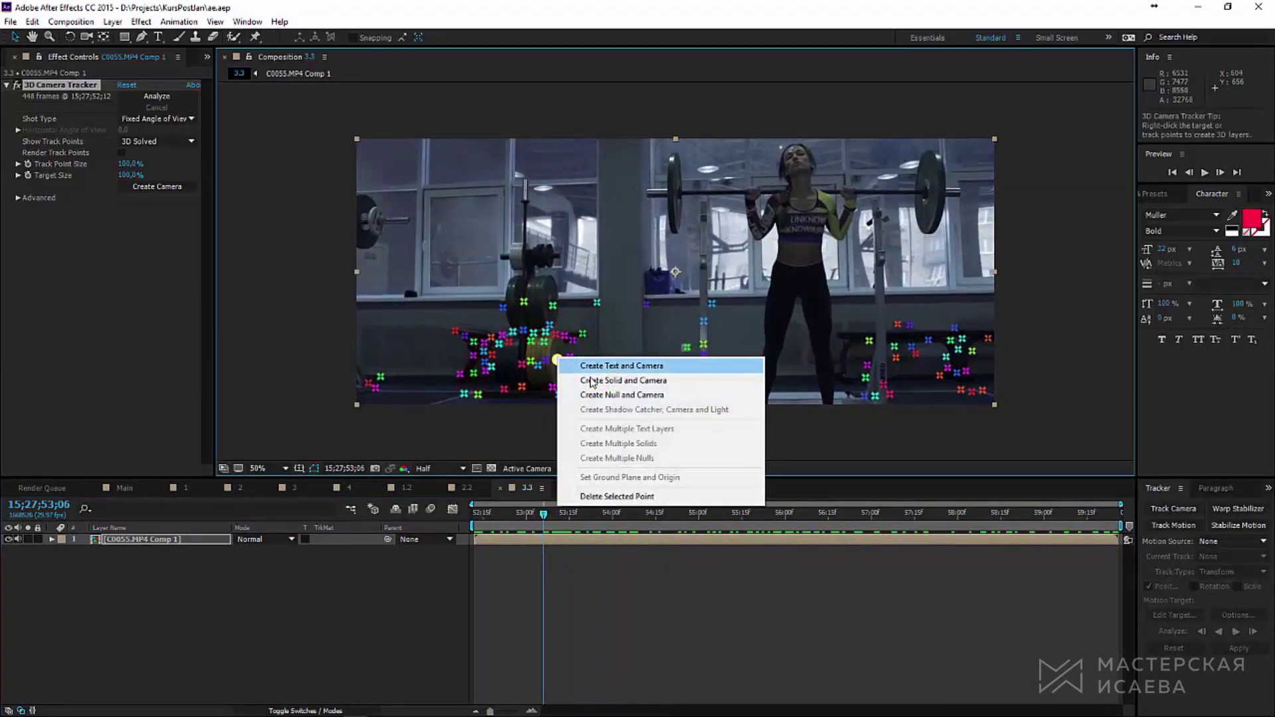
pyautogui.click(608, 396)
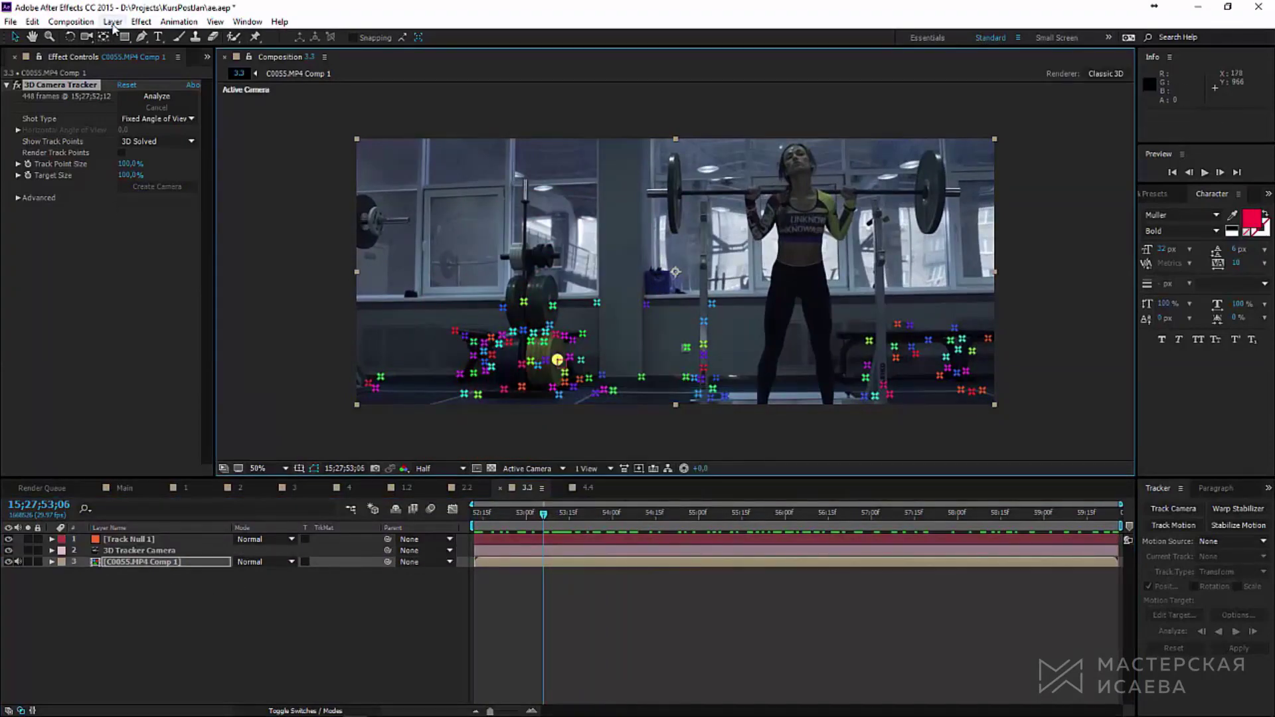
pyautogui.click(113, 22)
pyautogui.moveTo(133, 37)
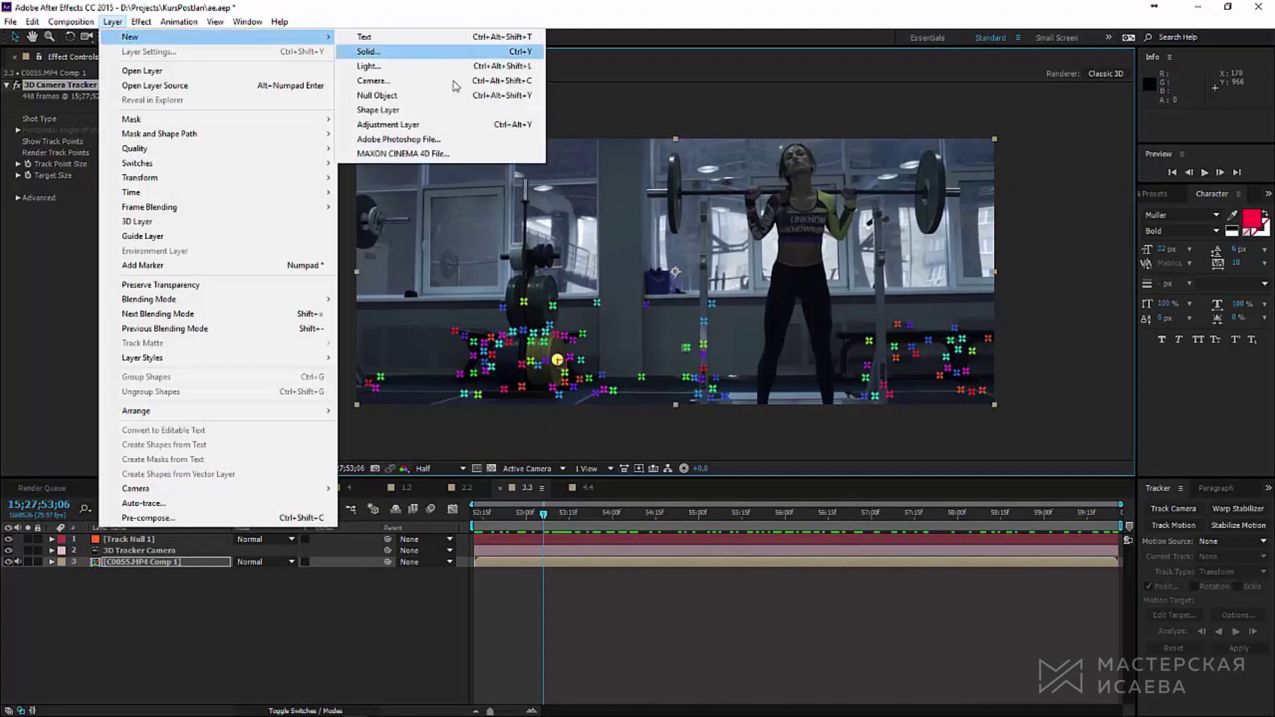
# Step: Draw an ellipse left of the lifter, delete its red fill, and thicken its white stroke
pyautogui.click(392, 110)
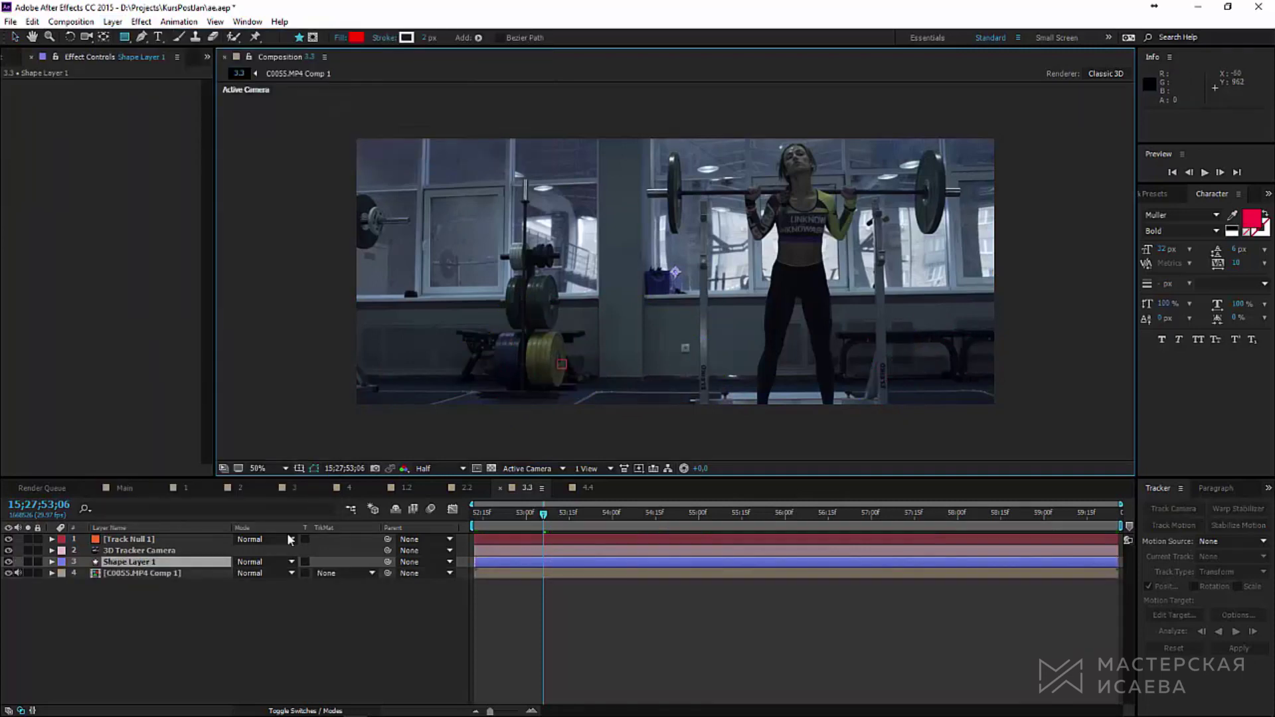
pyautogui.moveTo(130, 37); pyautogui.dragTo(190, 69)
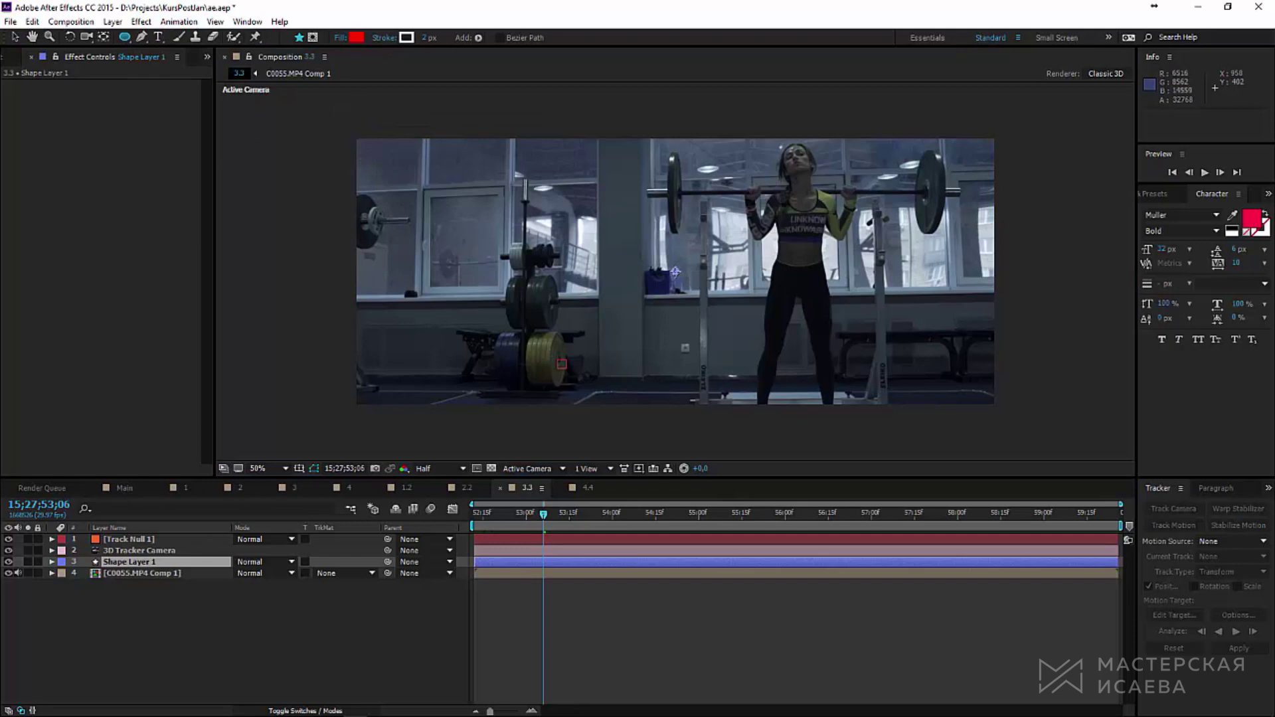
pyautogui.moveTo(674, 272); pyautogui.dragTo(716, 313)
pyautogui.moveTo(675, 272)
pyautogui.mouseDown()
pyautogui.moveTo(736, 323)
pyautogui.moveTo(679, 276)
pyautogui.moveTo(729, 326)
pyautogui.moveTo(705, 302)
pyautogui.mouseUp()
pyautogui.click(74, 584)
pyautogui.press('Delete')
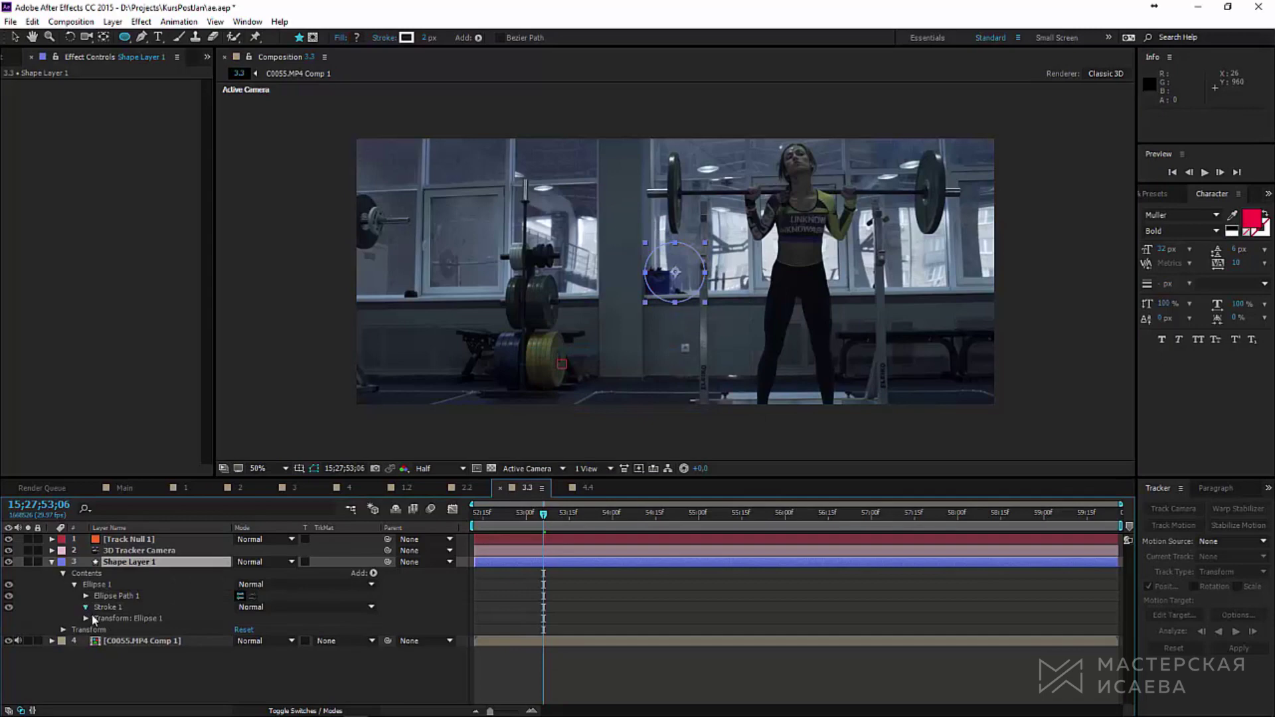
pyautogui.press('/')
pyautogui.moveTo(239, 652); pyautogui.dragTo(246, 651)
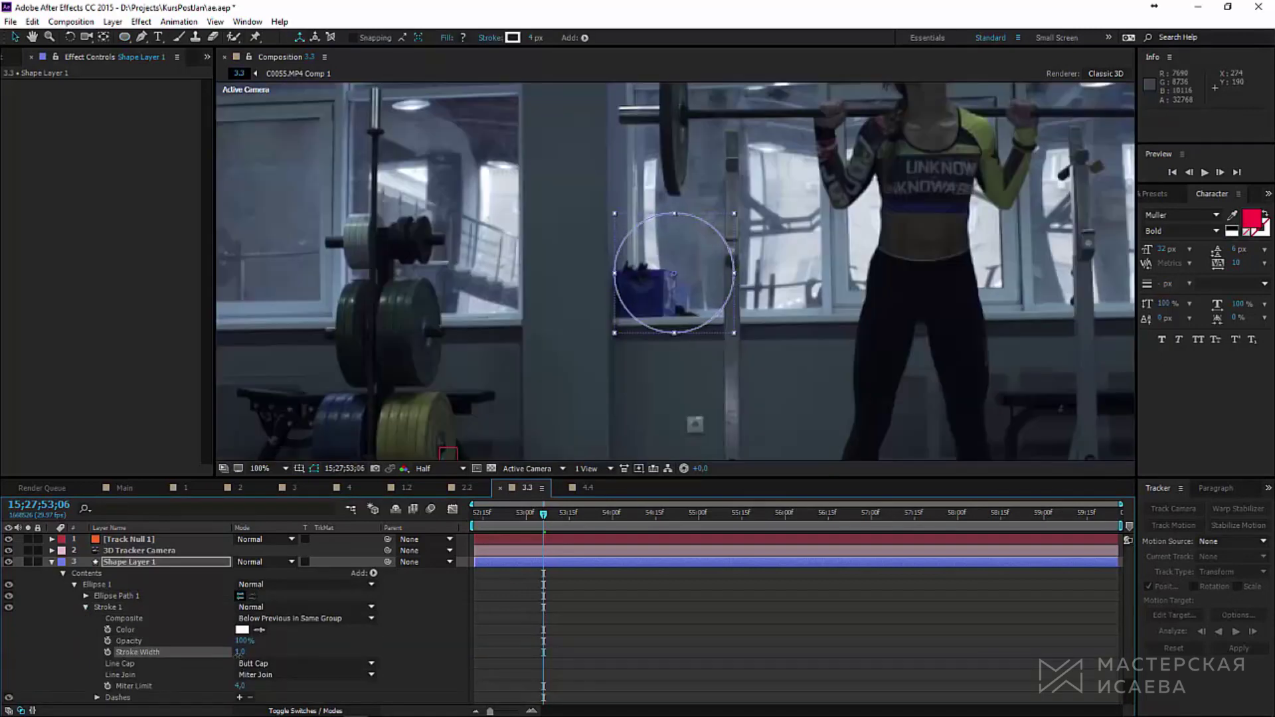
pyautogui.press('F4')
# Step: Turn Shape Layer 1's circle edge-on around Y to match the plates (277°)
pyautogui.press('u')
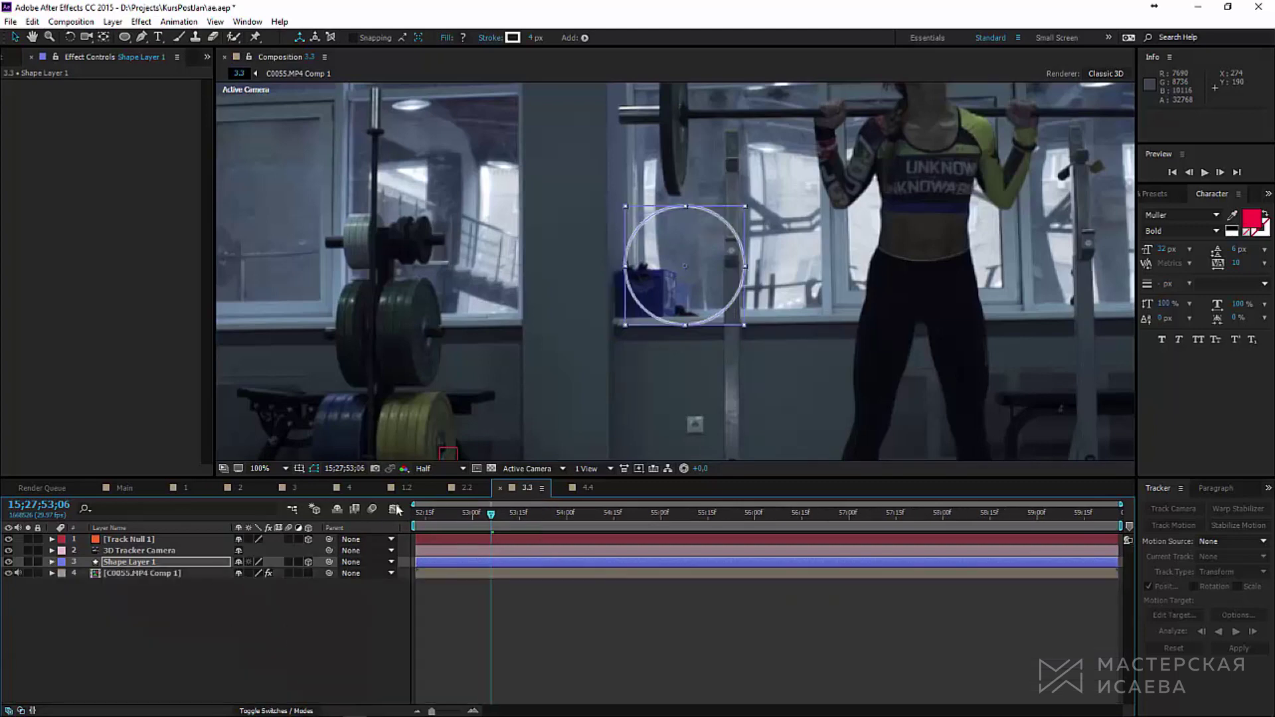
pyautogui.press(',')
pyautogui.click(155, 541)
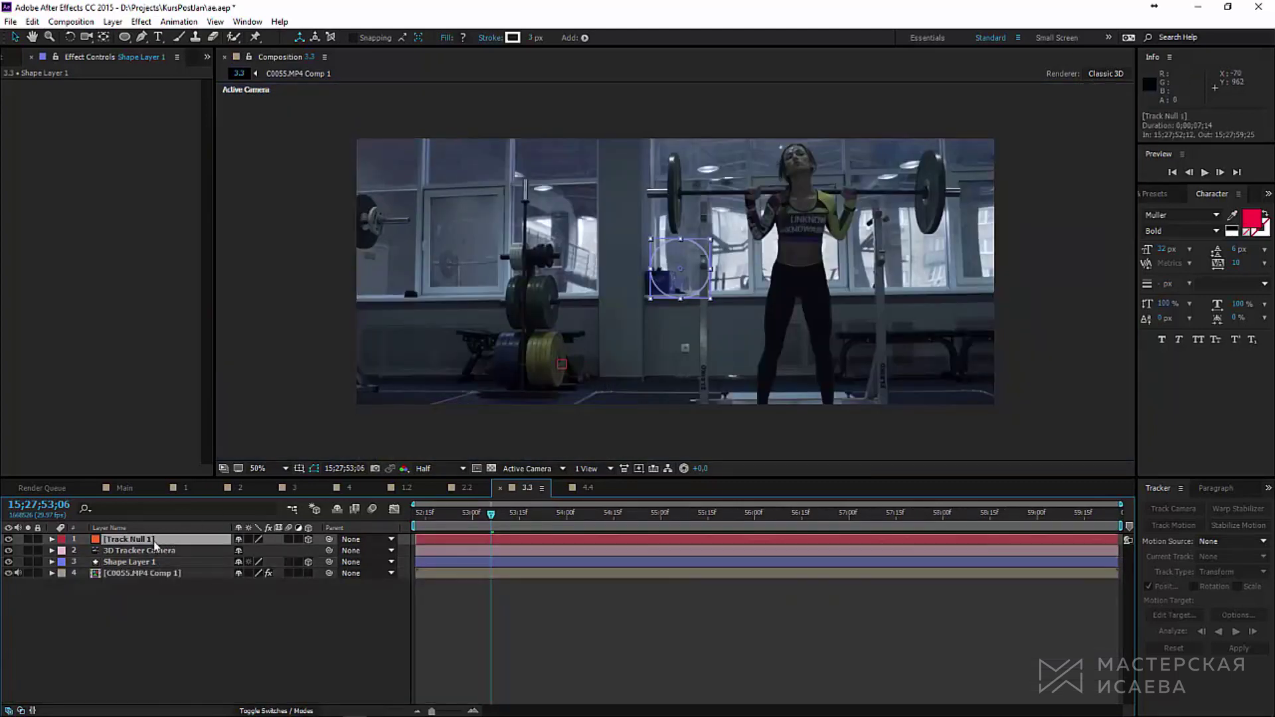
pyautogui.press('p')
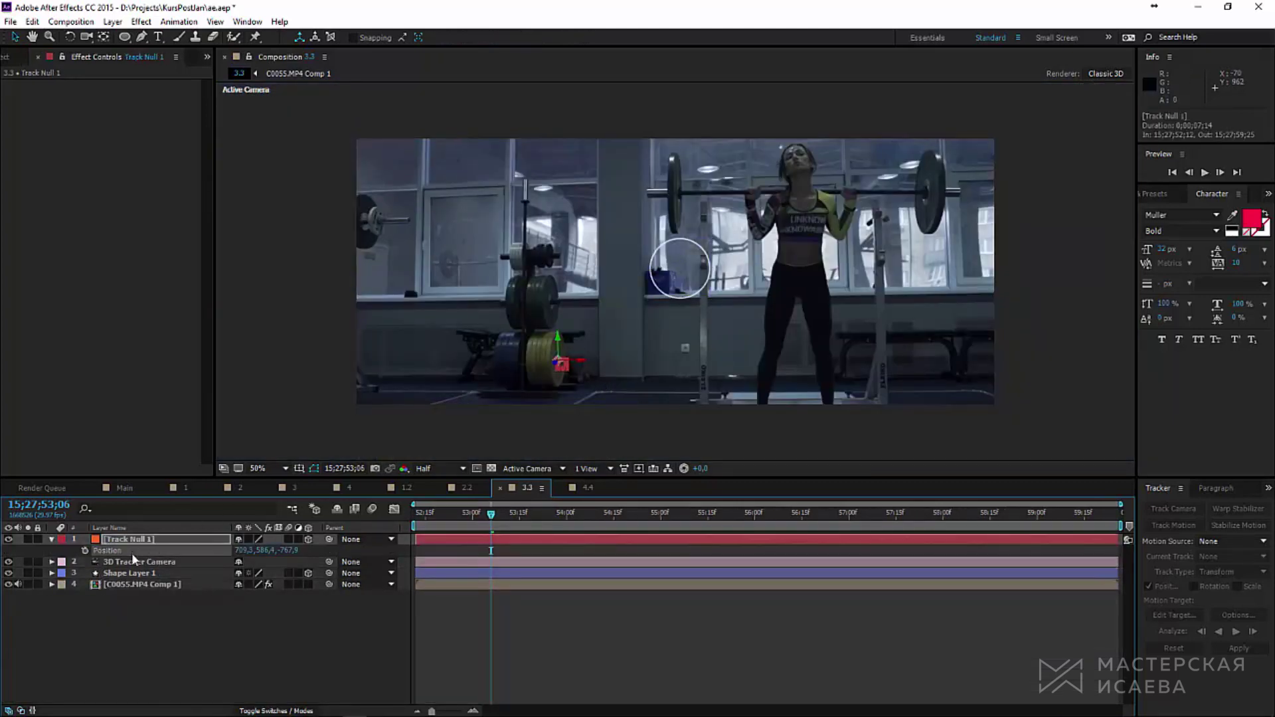
pyautogui.click(148, 575)
pyautogui.scroll(4, 547, 421)
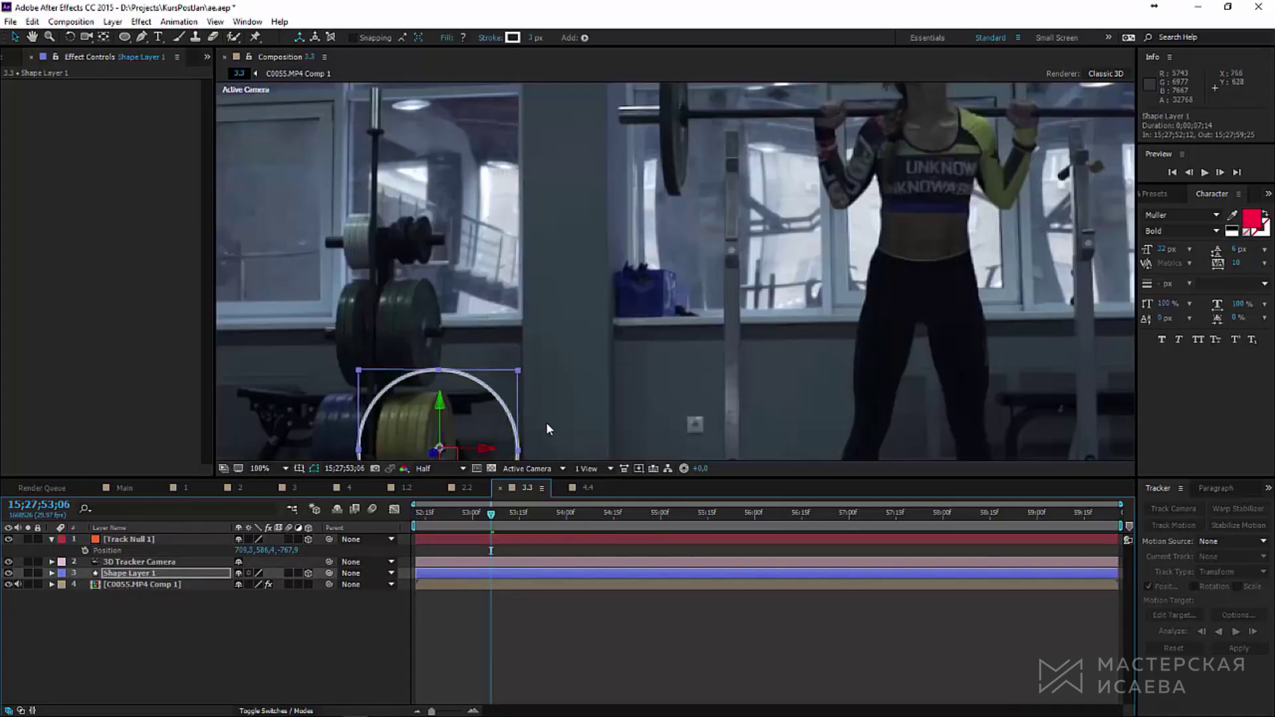
pyautogui.press('w')
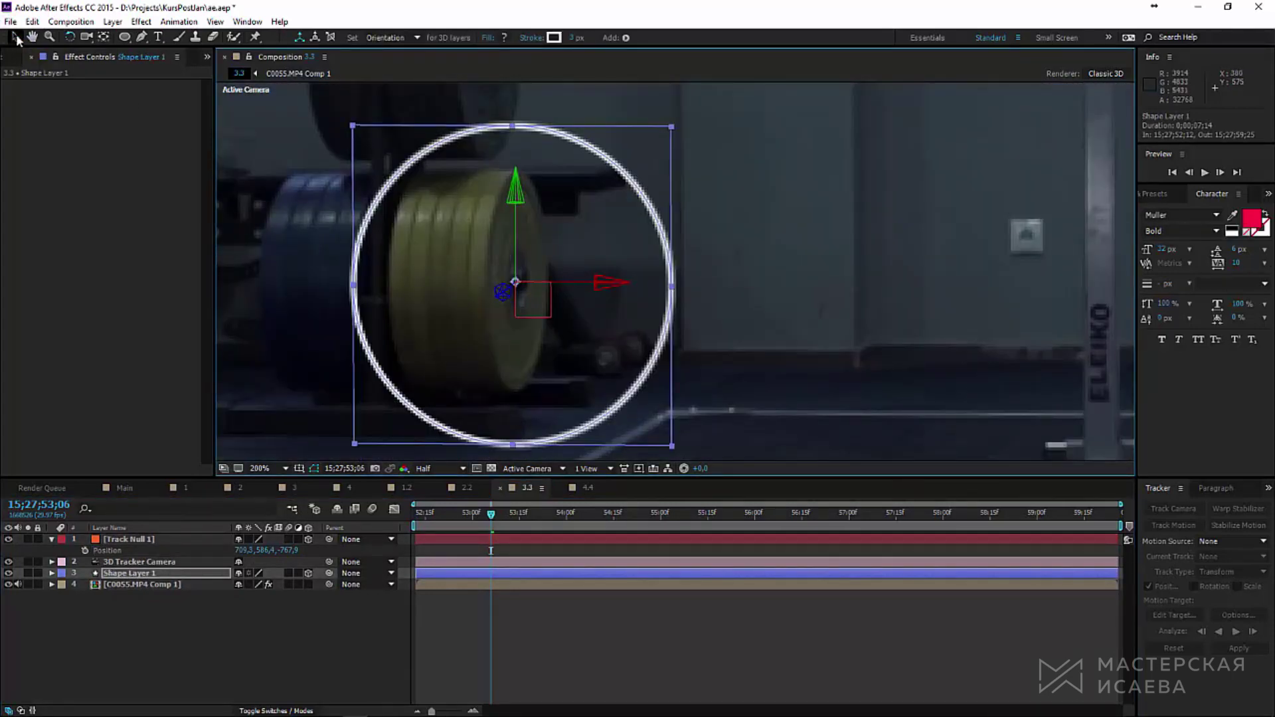
pyautogui.click(15, 37)
pyautogui.press('w')
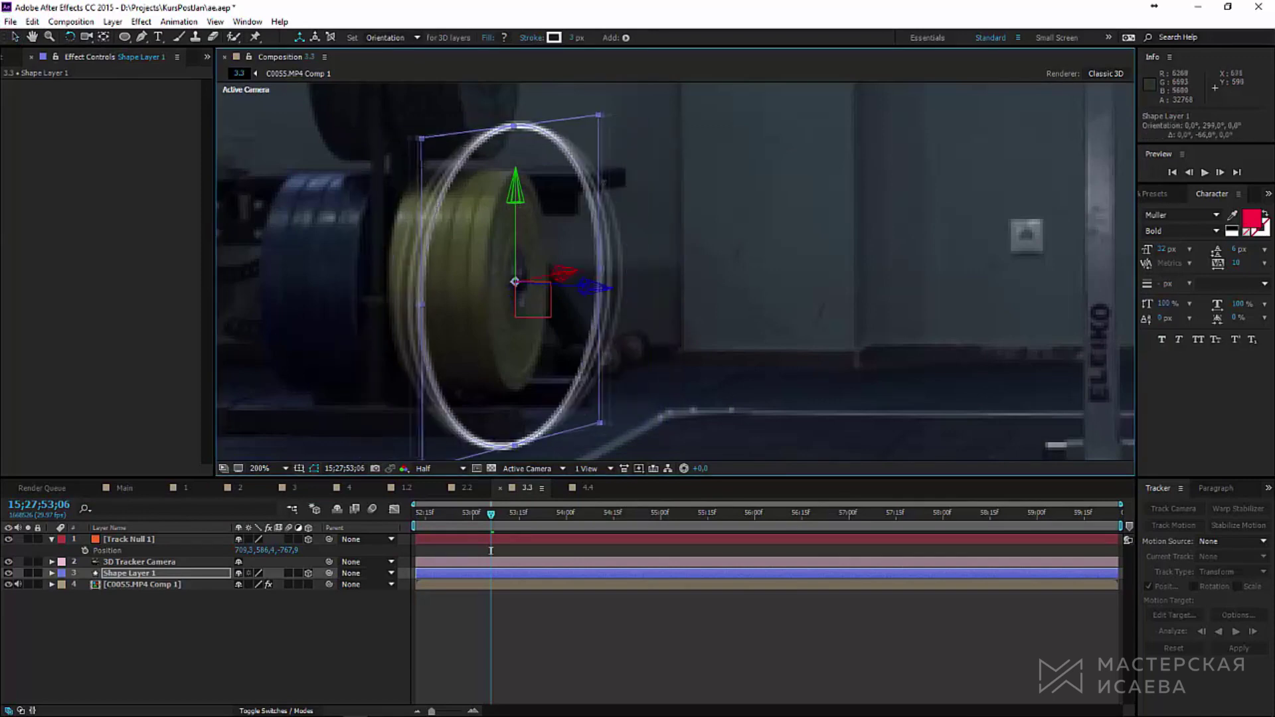
pyautogui.moveTo(611, 282)
pyautogui.mouseDown()
pyautogui.moveTo(525, 283)
pyautogui.moveTo(610, 282)
pyautogui.mouseUp()
pyautogui.click(15, 37)
# Step: Scale the circle to 65% and nudge it right of the plate
pyautogui.press('s')
pyautogui.moveTo(264, 584); pyautogui.dragTo(241, 584)
pyautogui.press('w')
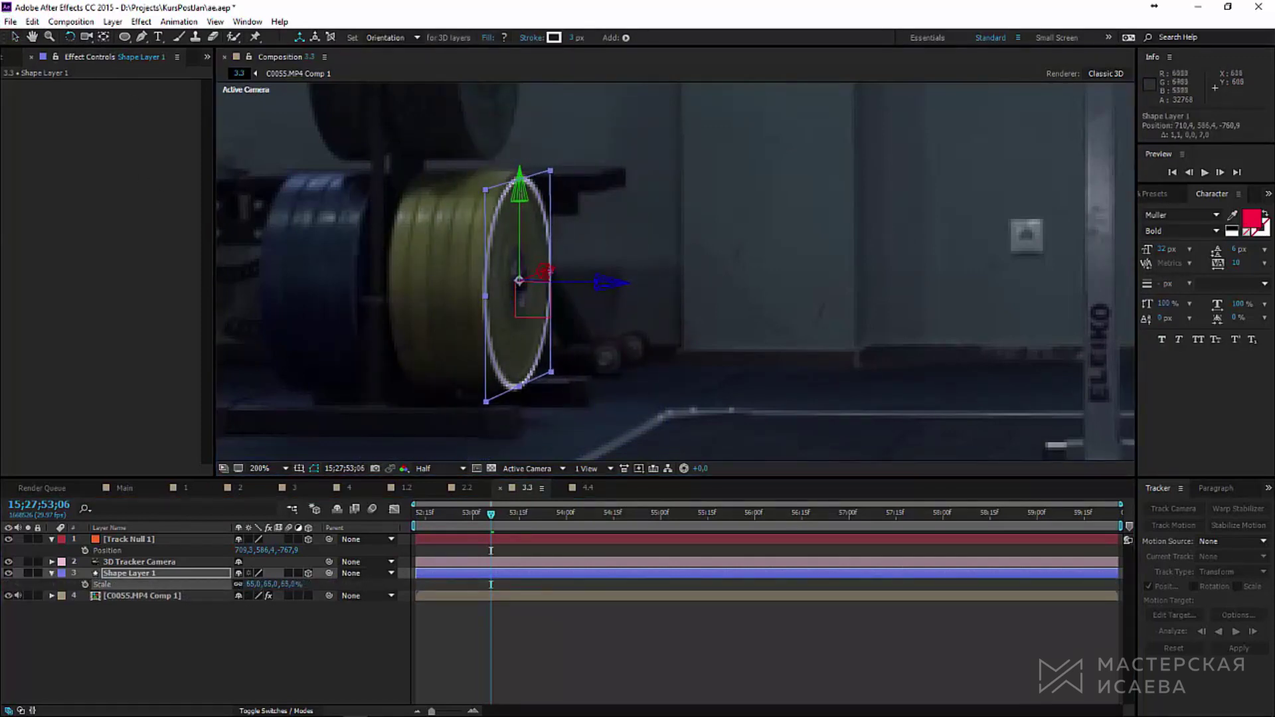
pyautogui.moveTo(531, 189); pyautogui.dragTo(568, 193)
pyautogui.press('v')
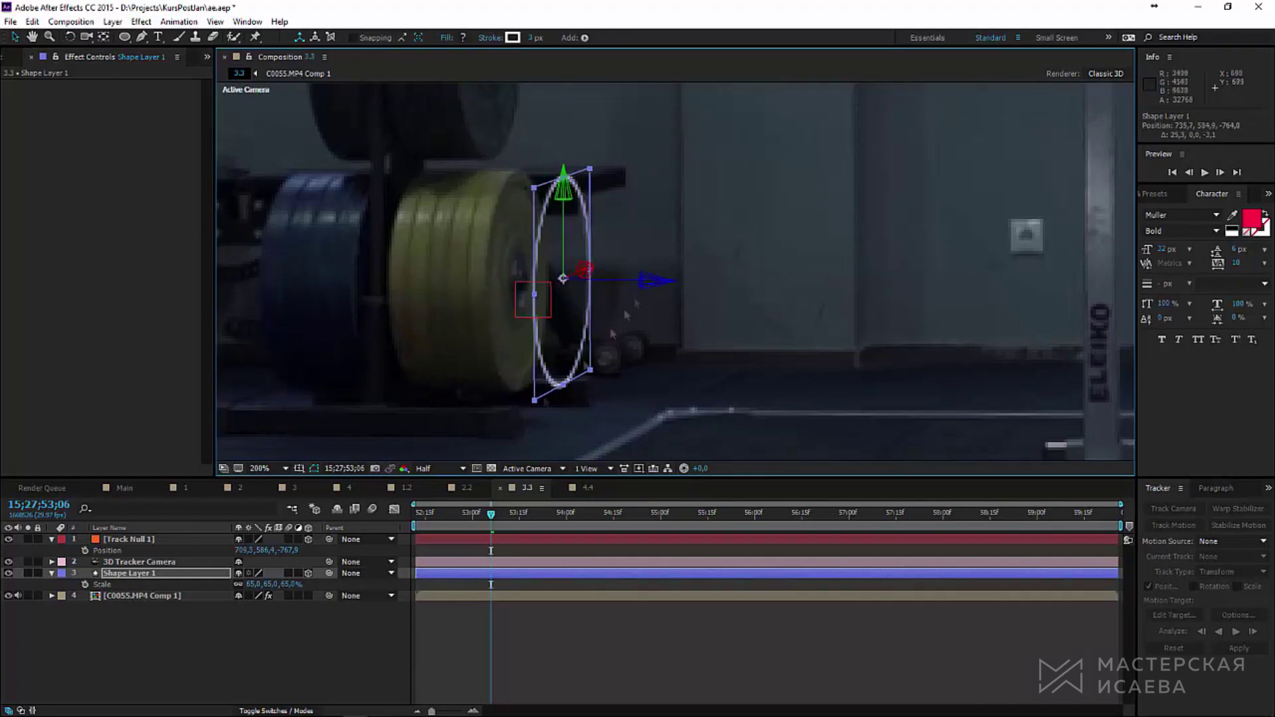
pyautogui.click(52, 573)
# Step: Add Dashes to the ellipse's Stroke 1, set to 10
pyautogui.click(52, 573)
pyautogui.click(63, 586)
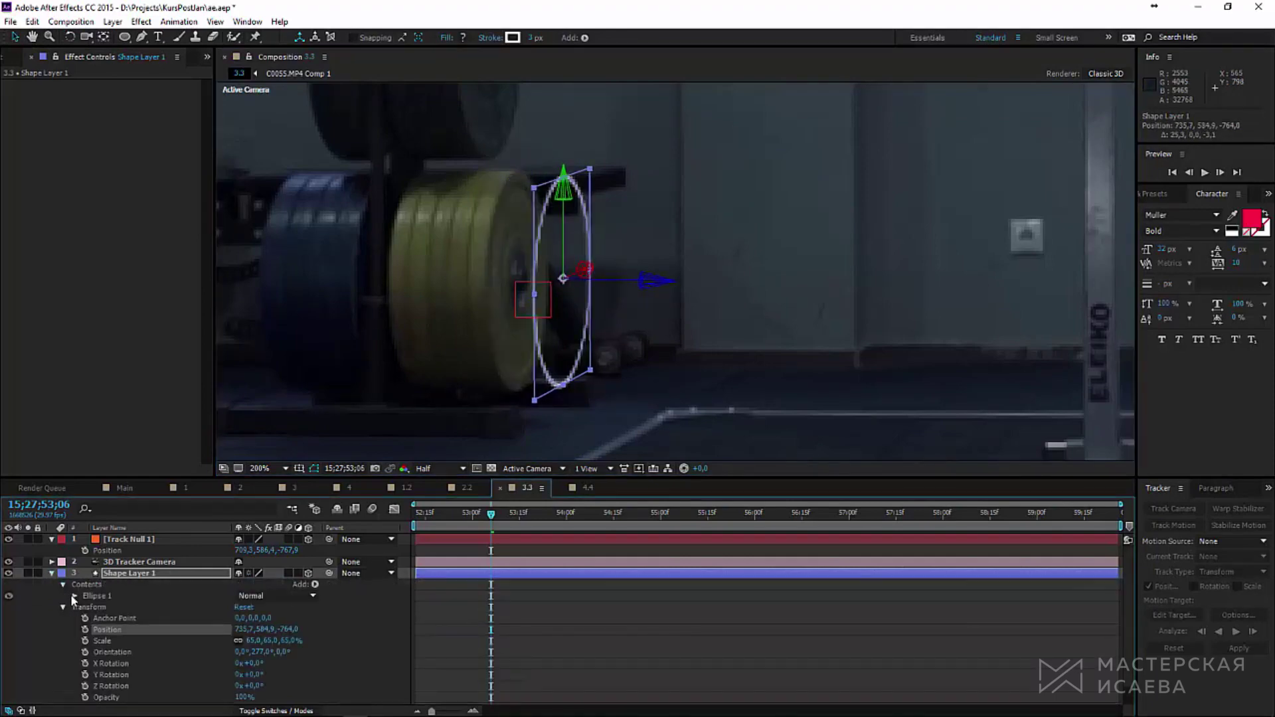
pyautogui.click(74, 596)
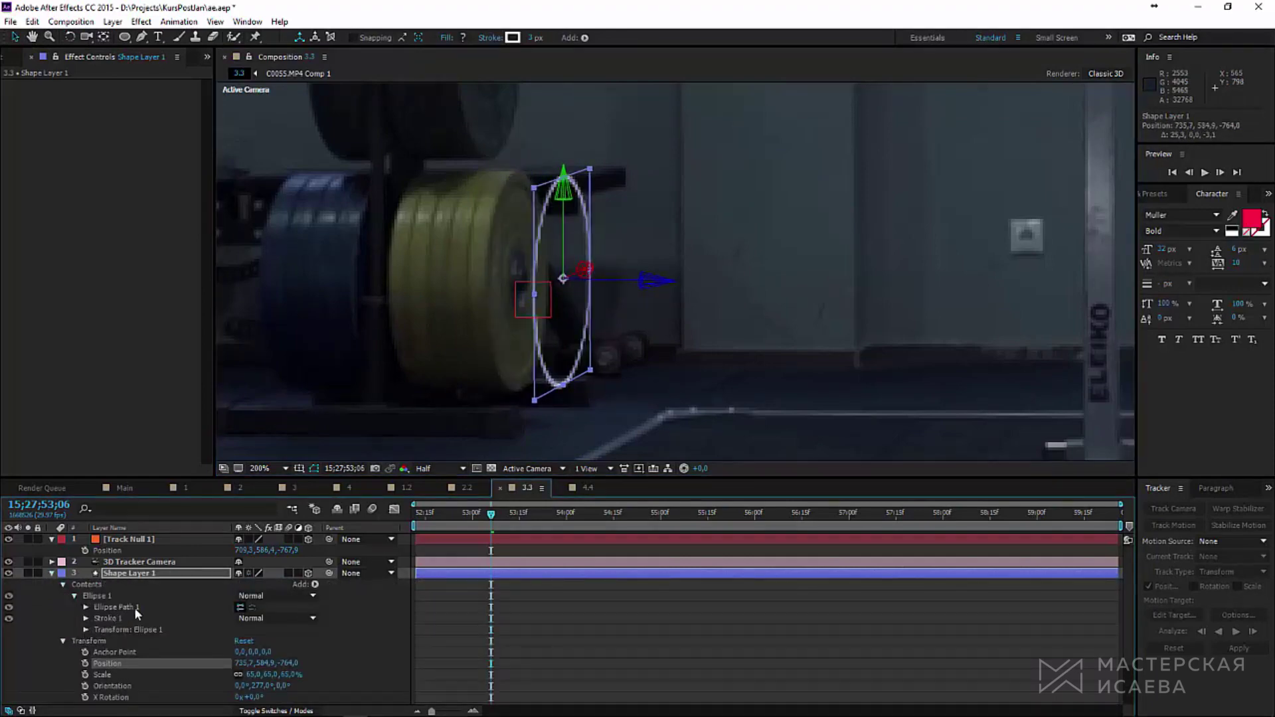
pyautogui.click(85, 618)
pyautogui.scroll(-2, 84, 619)
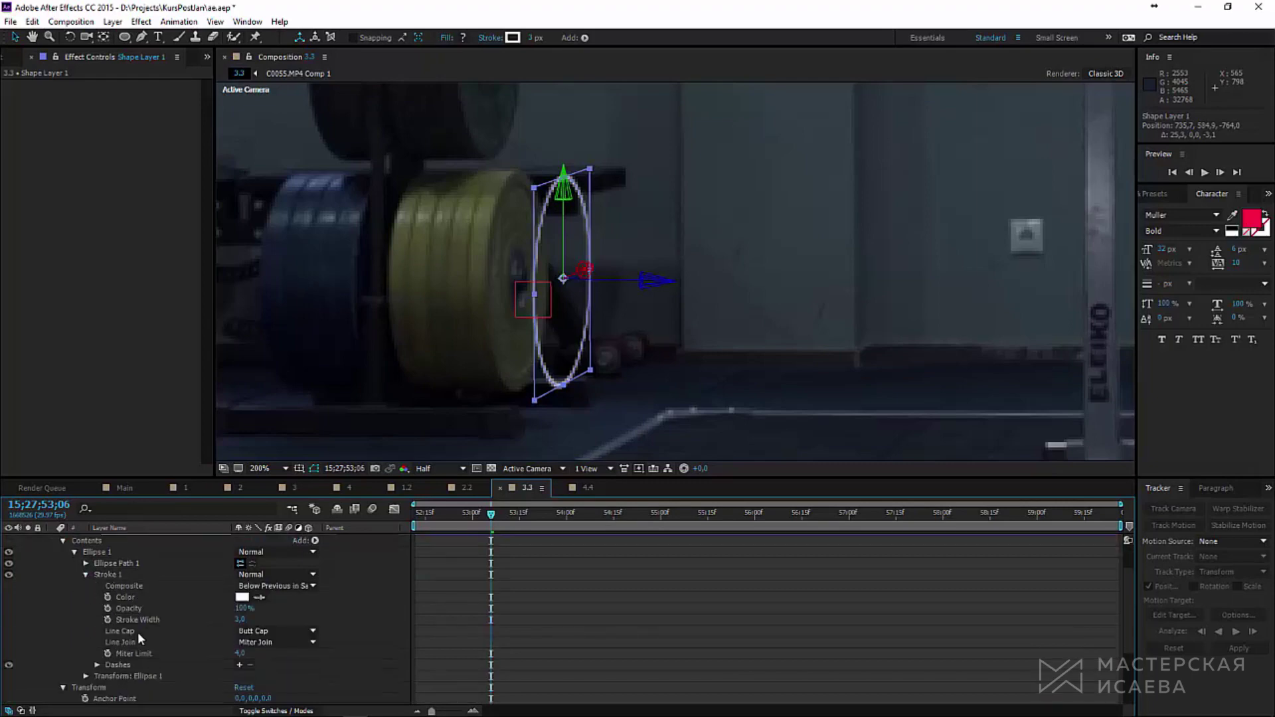
pyautogui.click(239, 665)
pyautogui.scroll(-5, 166, 631)
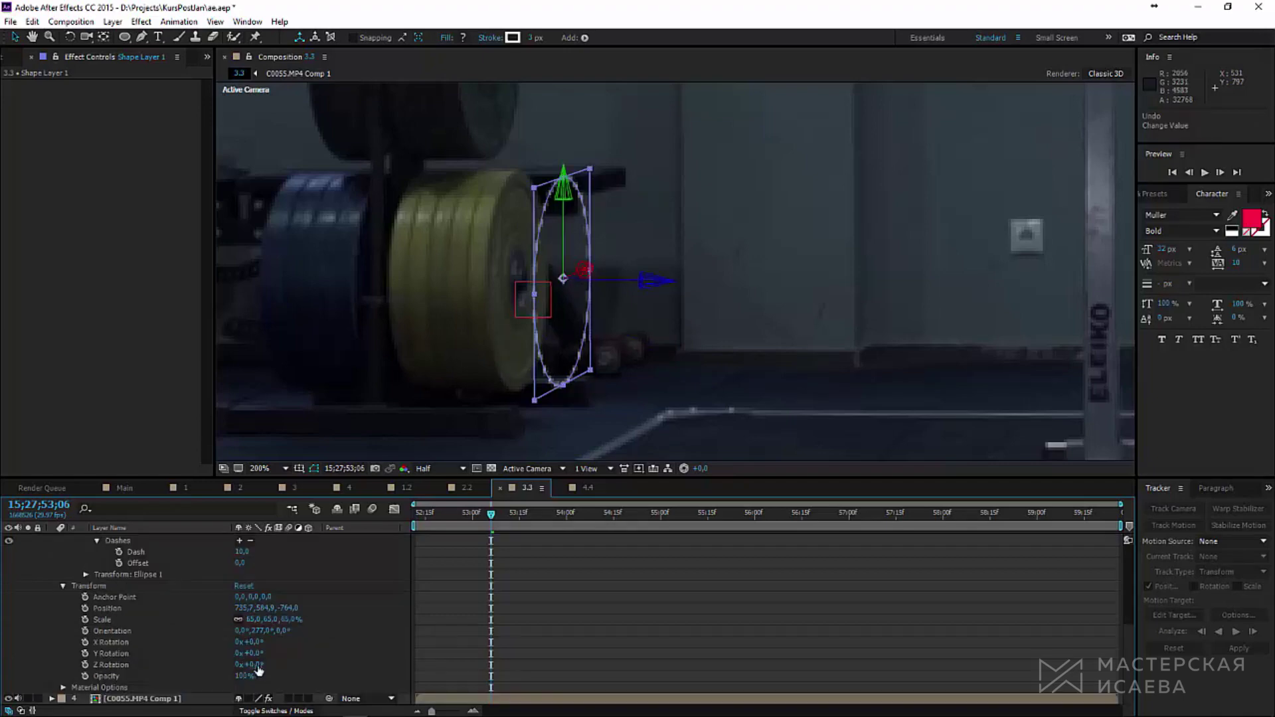
pyautogui.moveTo(249, 665); pyautogui.dragTo(309, 649)
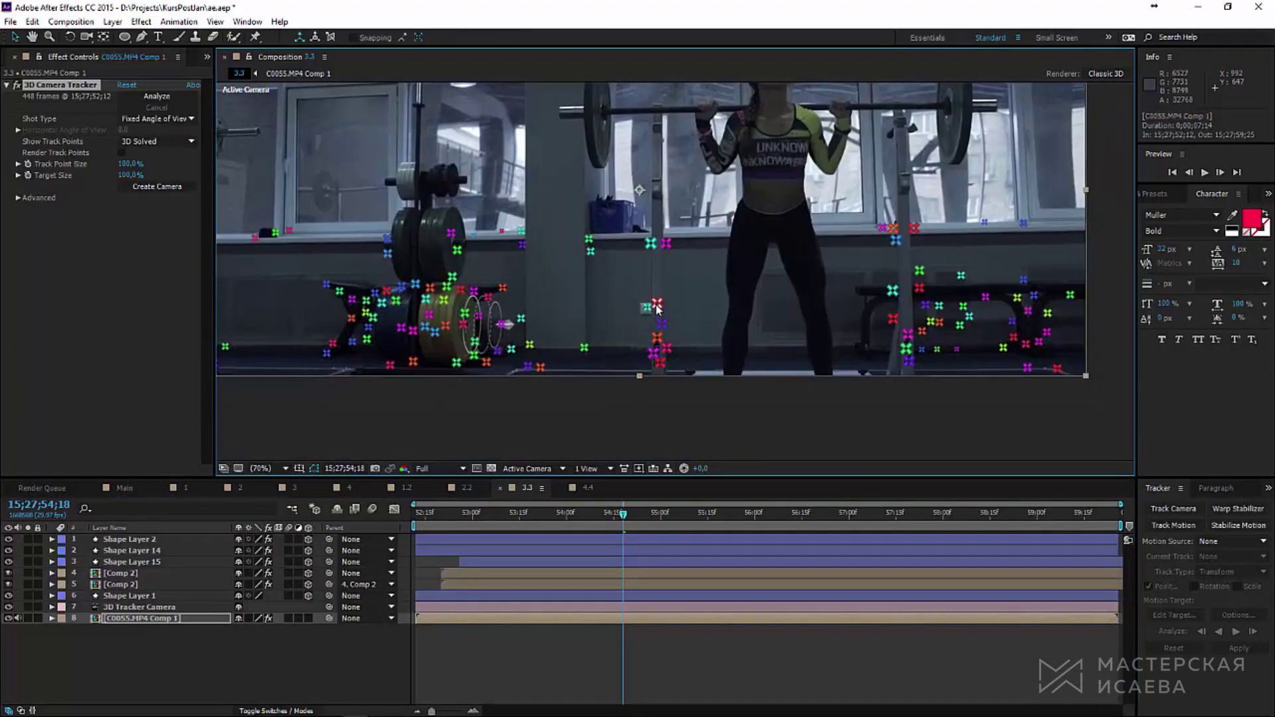
# Step: Create a null and camera from a floor track point and push the null back in depth
pyautogui.rightClick(658, 307)
pyautogui.click(714, 344)
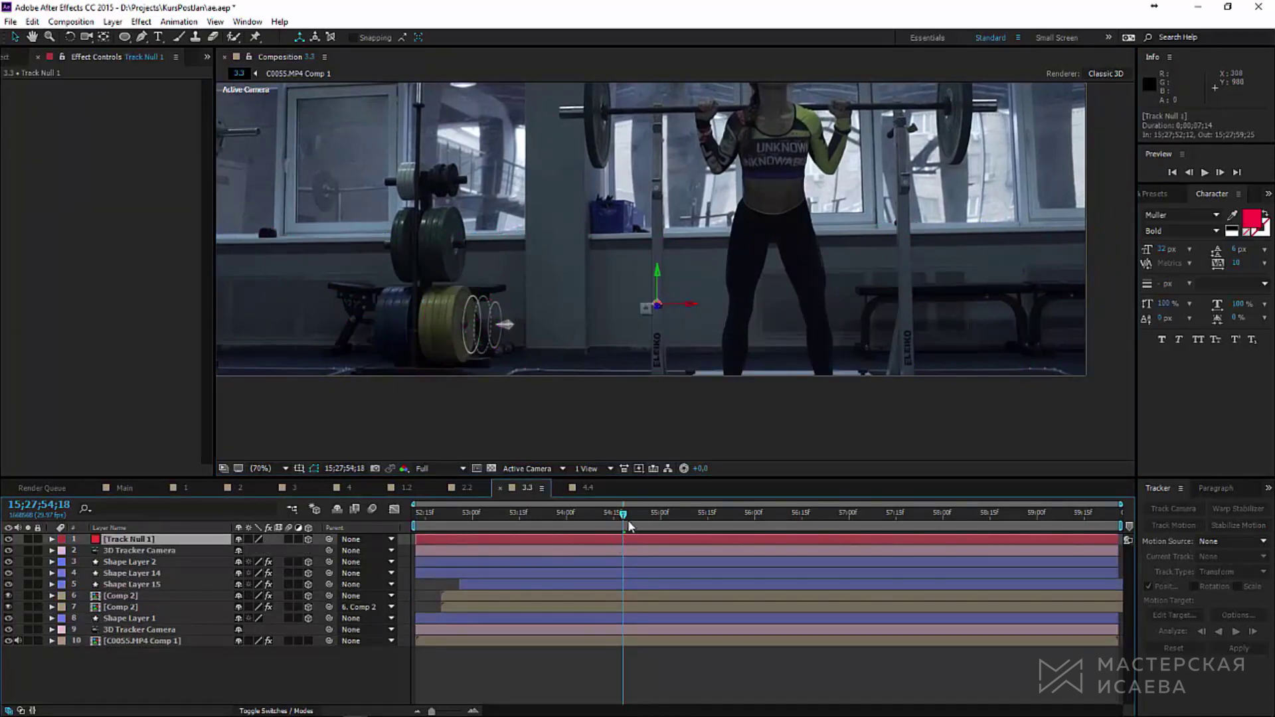
pyautogui.moveTo(630, 527); pyautogui.dragTo(683, 522)
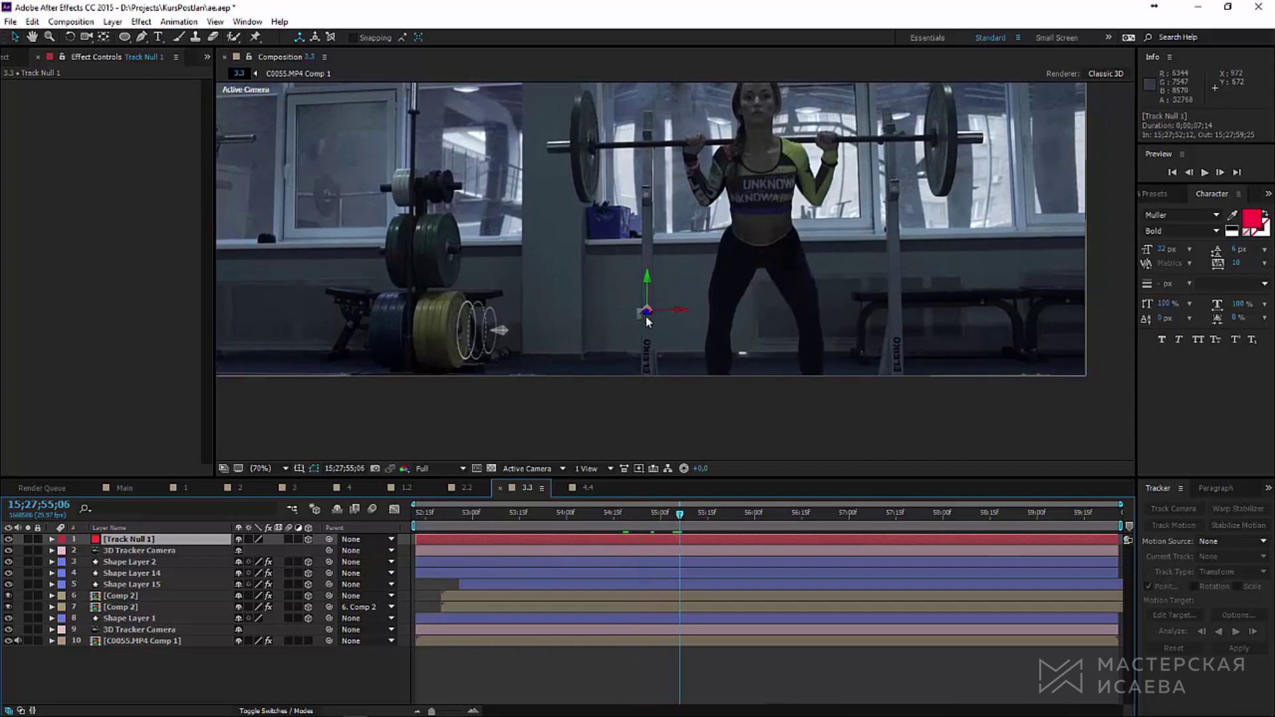
pyautogui.moveTo(646, 315); pyautogui.dragTo(629, 333)
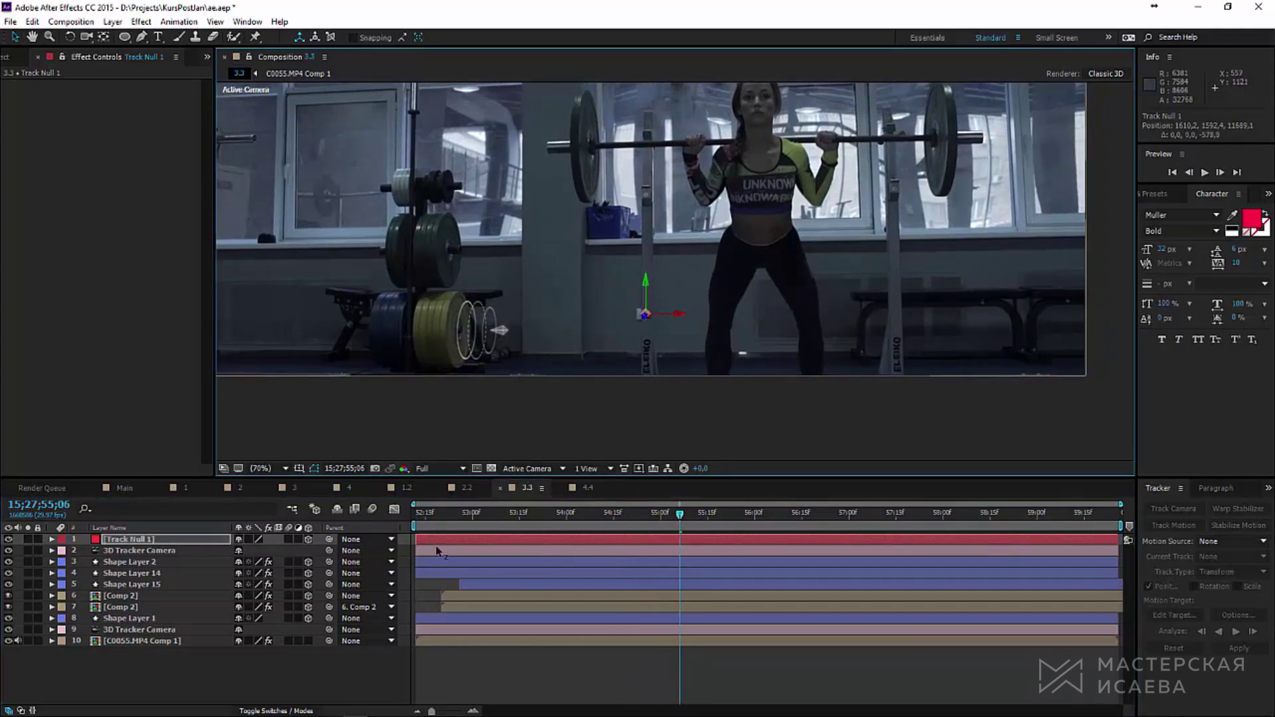
# Step: Add a new shape layer and draw a vertical line through the frame
pyautogui.click(113, 21)
pyautogui.moveTo(266, 37)
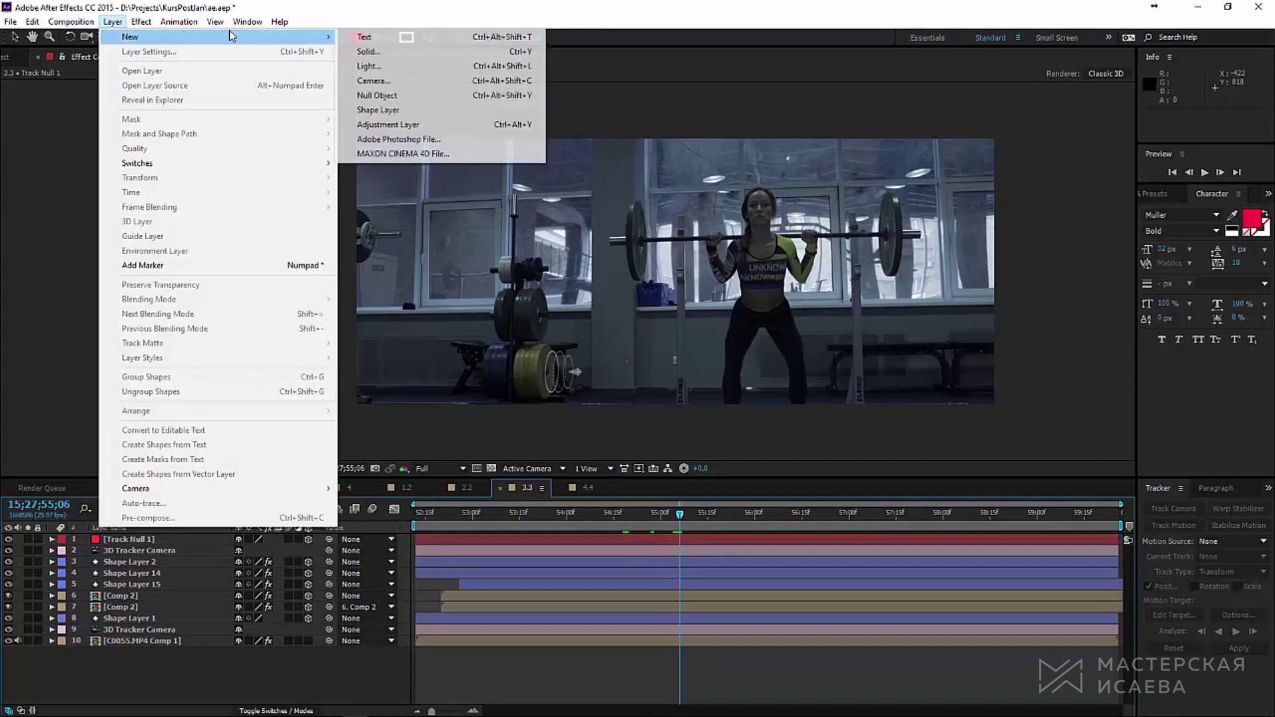
pyautogui.click(391, 110)
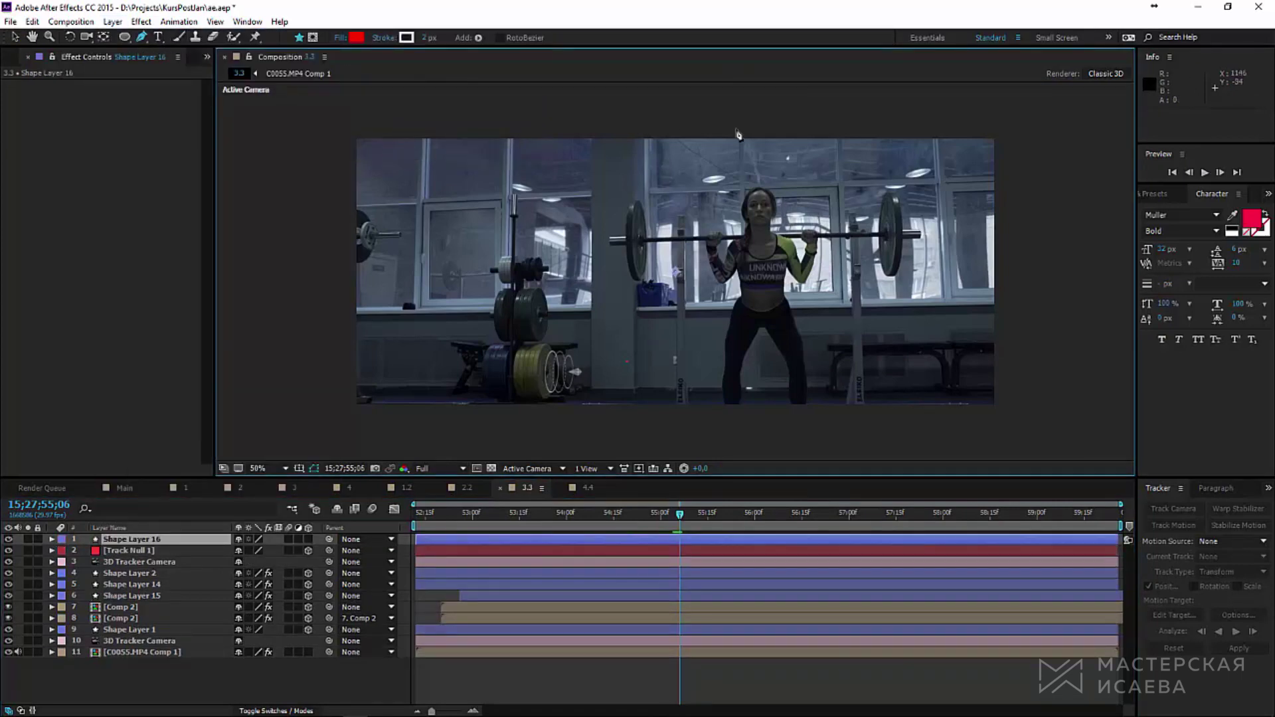
pyautogui.press('Return')
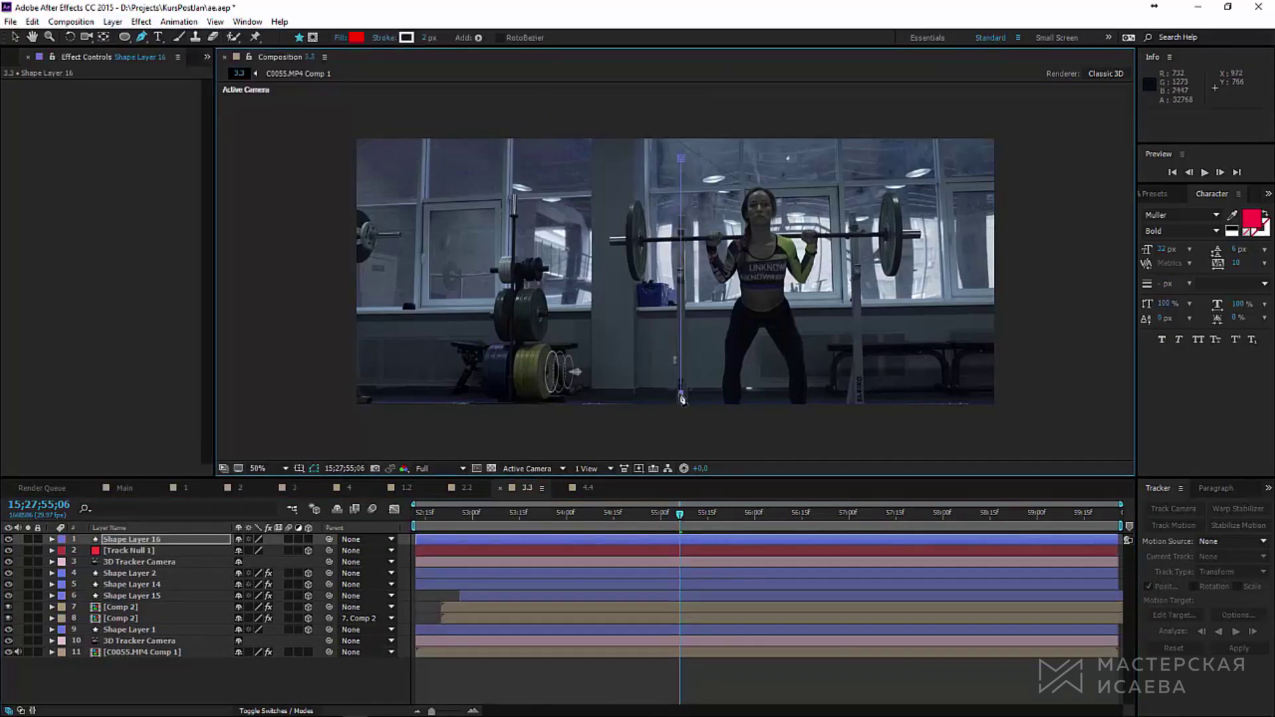
pyautogui.click(683, 162)
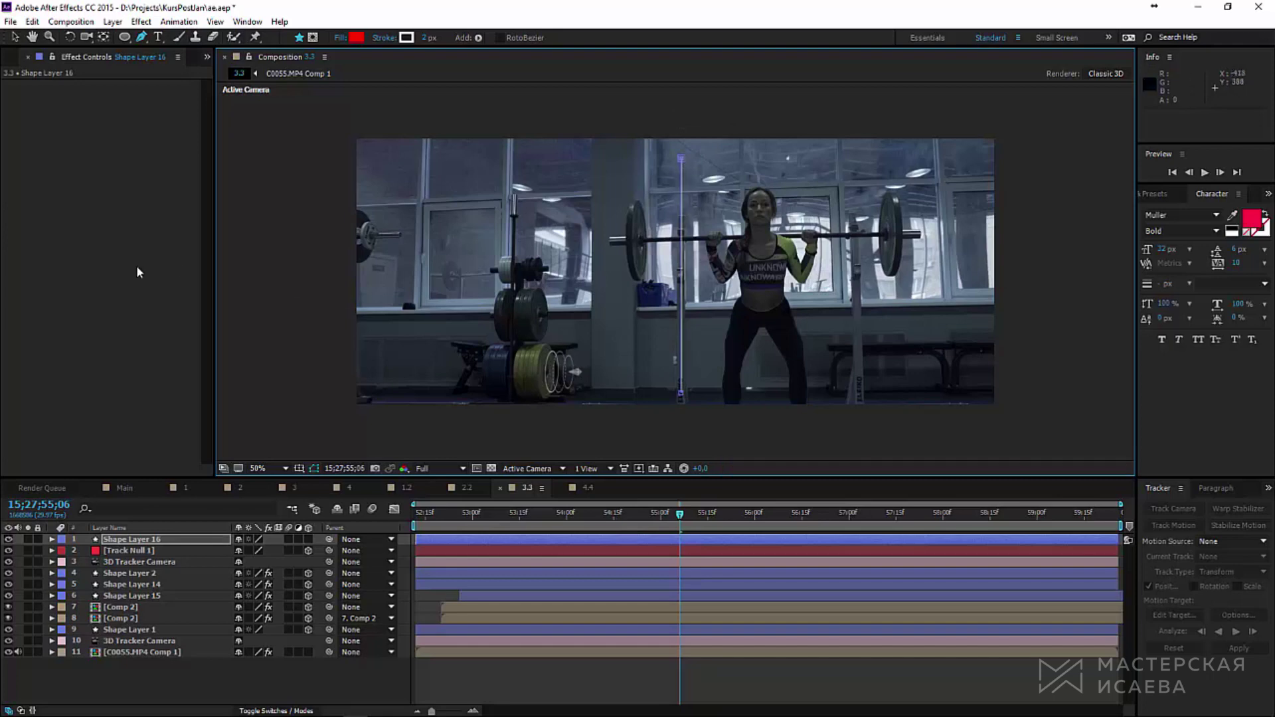
# Step: Add Dashes to the line's stroke to make it a dashed white line
pyautogui.click(51, 539)
pyautogui.click(63, 551)
pyautogui.click(75, 562)
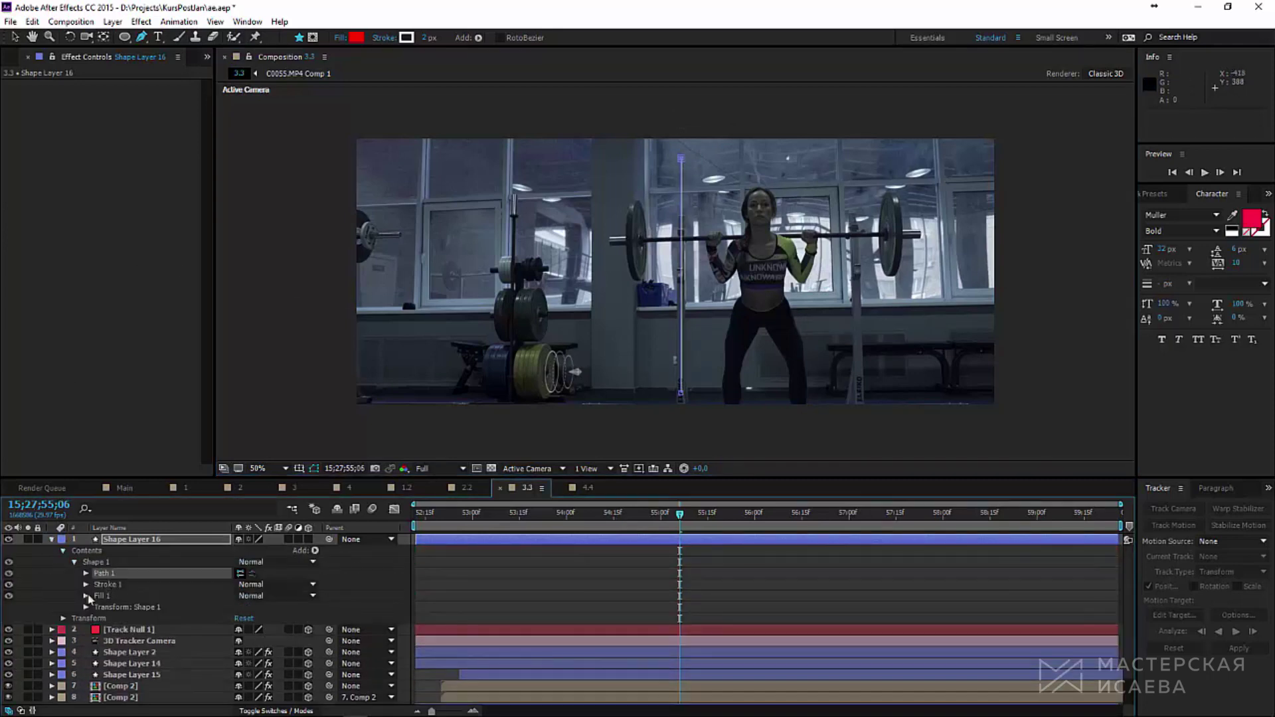
pyautogui.click(86, 584)
pyautogui.click(97, 641)
pyautogui.click(239, 641)
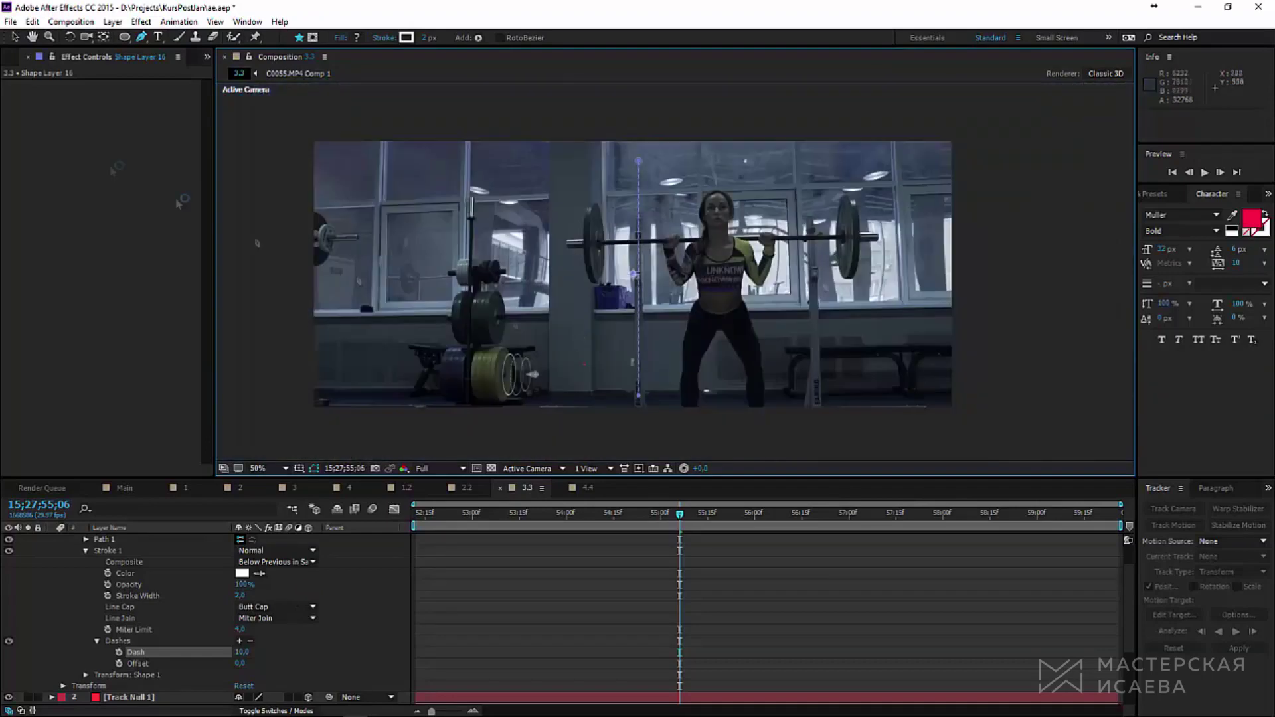
pyautogui.scroll(1, 52, 541)
pyautogui.click(52, 539)
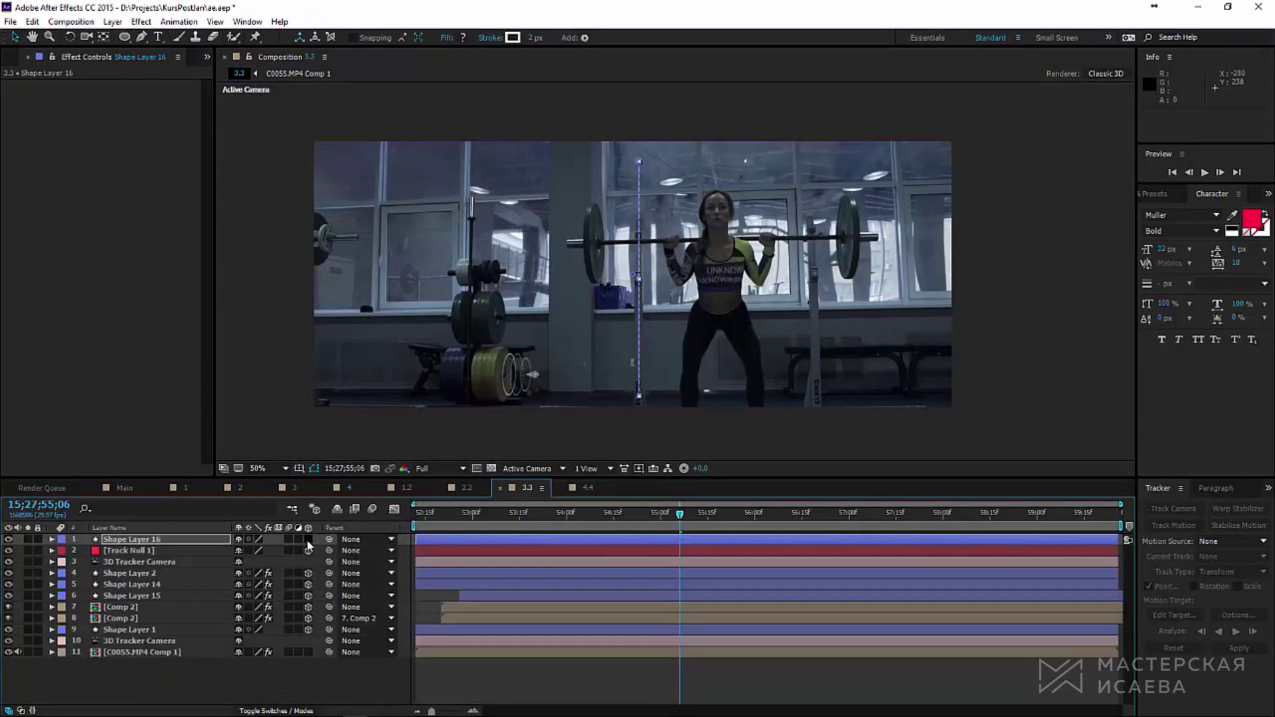
# Step: Make the dashed line 3D, scale it to 454%, and slide it beside the weight plates
pyautogui.click(309, 540)
pyautogui.click(157, 550)
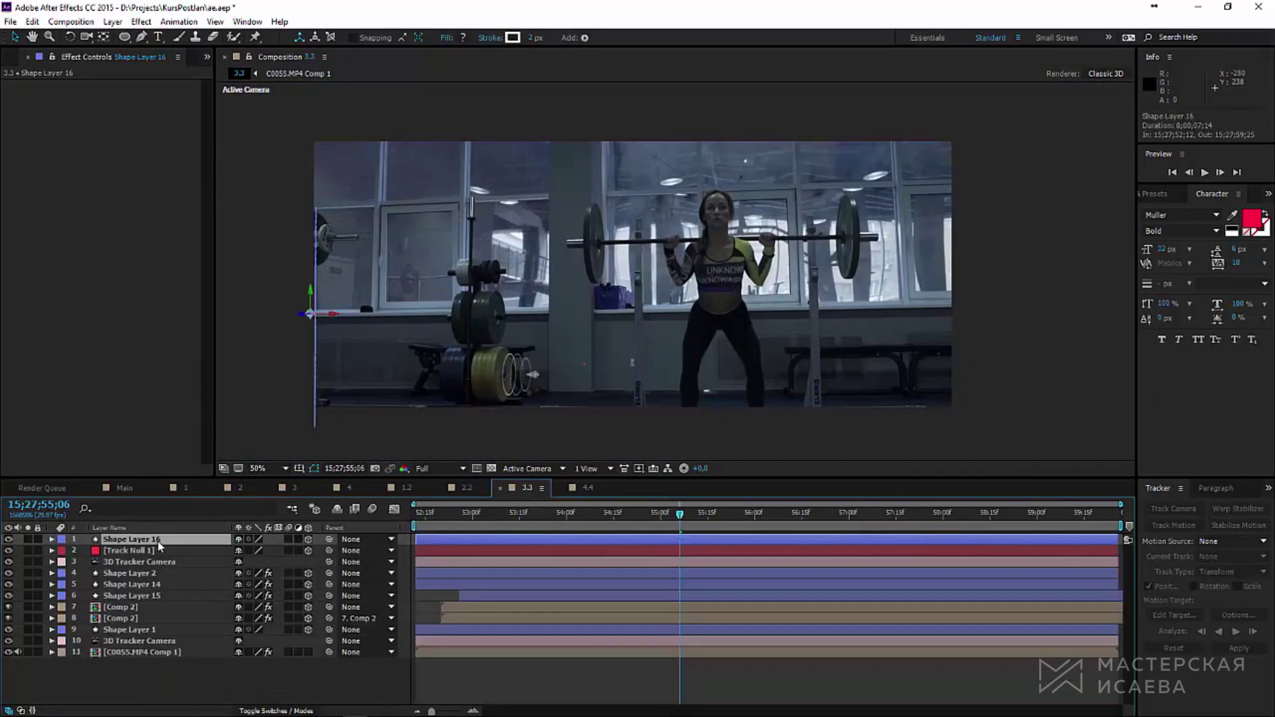
pyautogui.press('p')
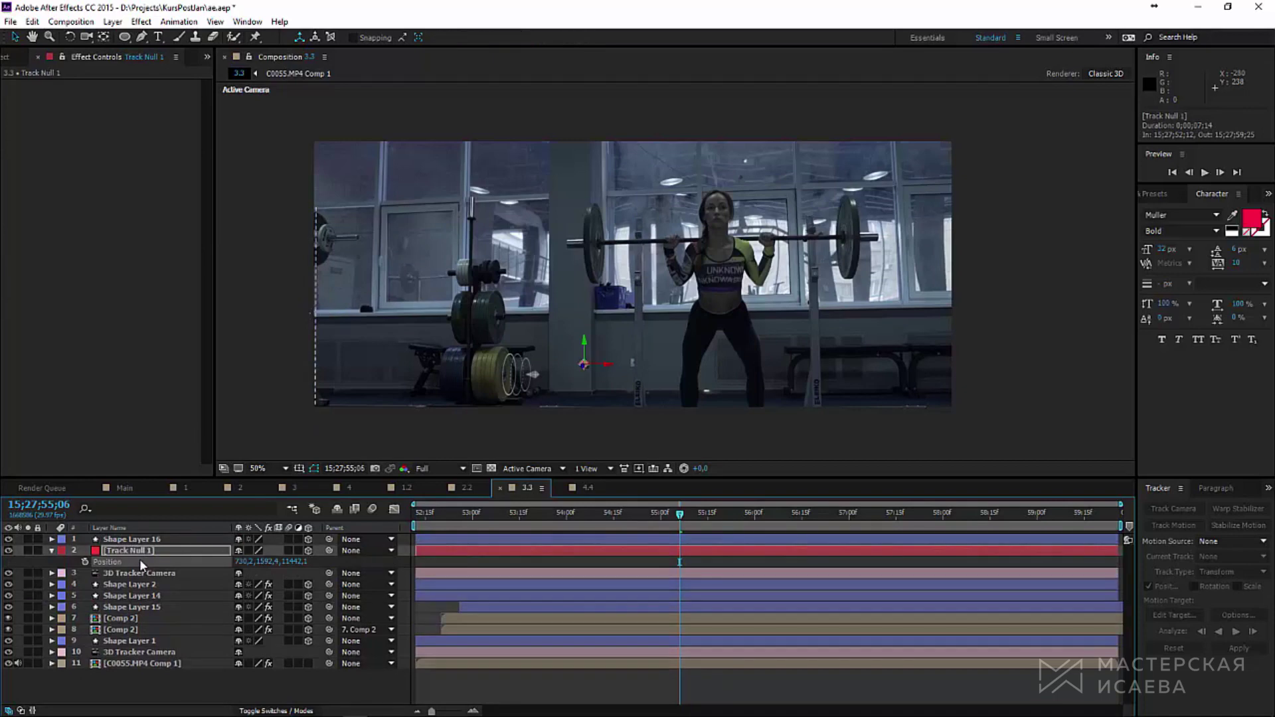
pyautogui.click(150, 540)
pyautogui.scroll(4, 417, 315)
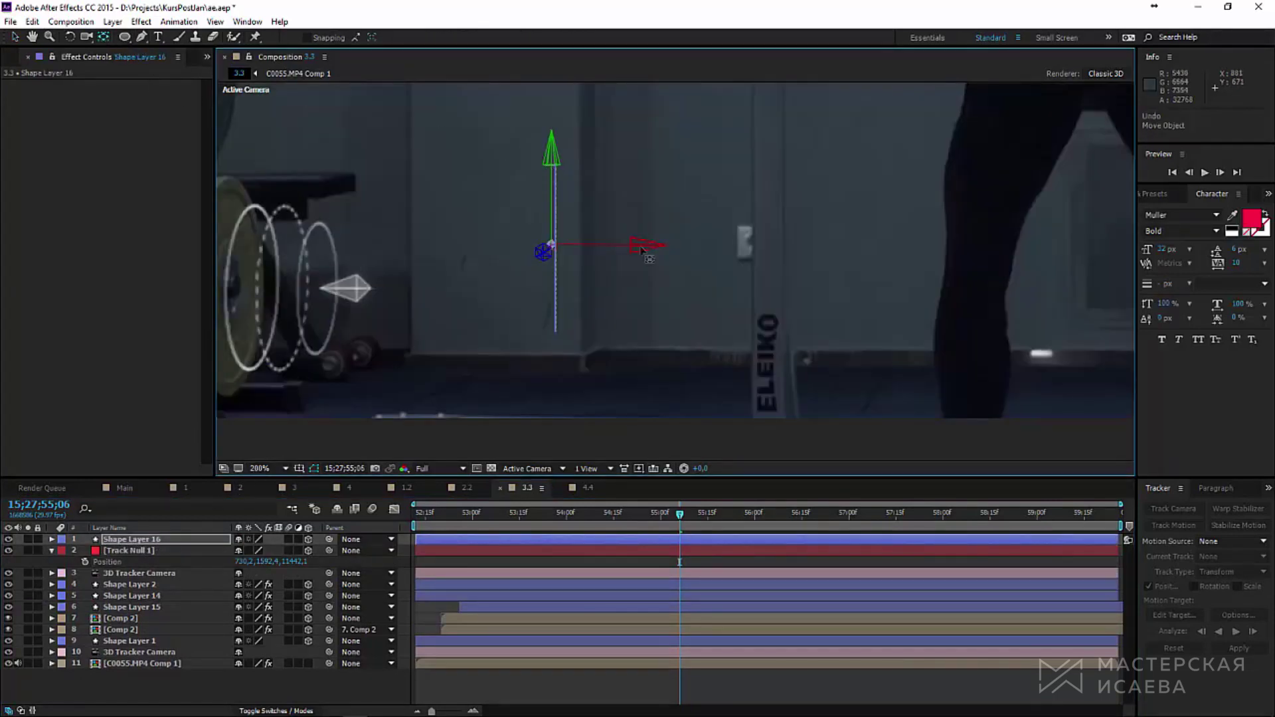
pyautogui.moveTo(643, 245); pyautogui.dragTo(651, 245)
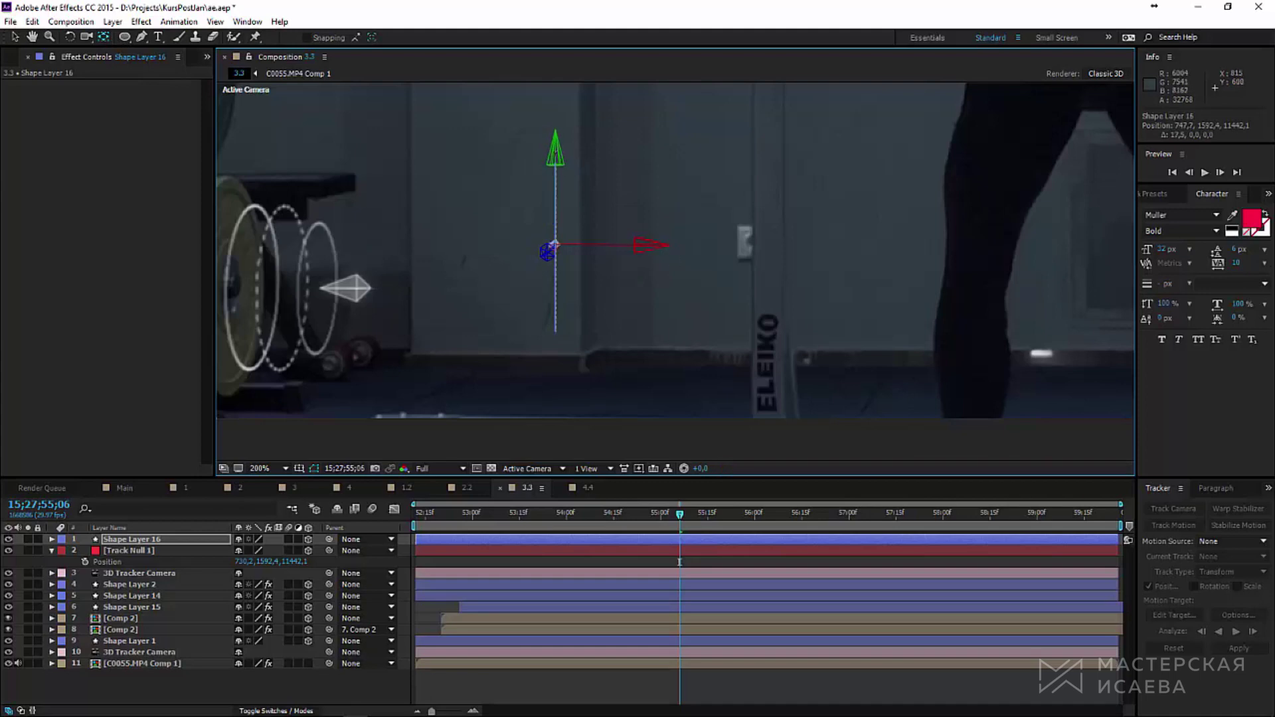
pyautogui.scroll(-4, 566, 357)
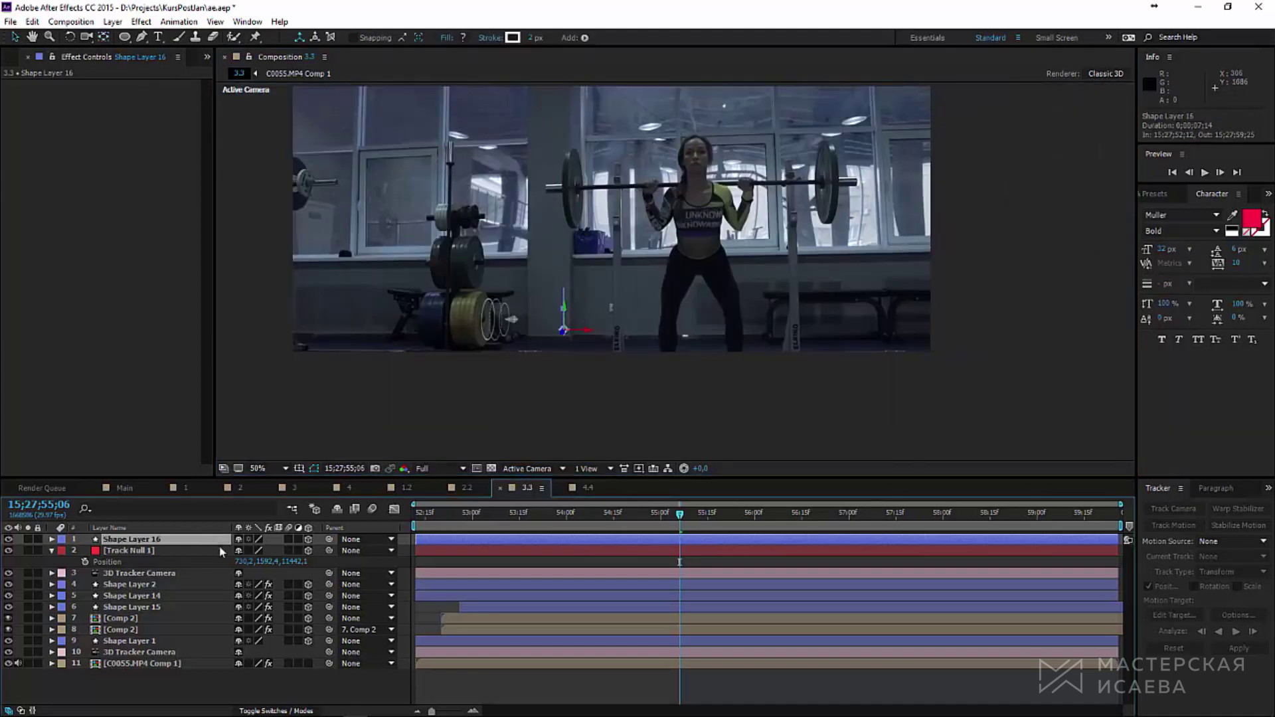
pyautogui.press('s')
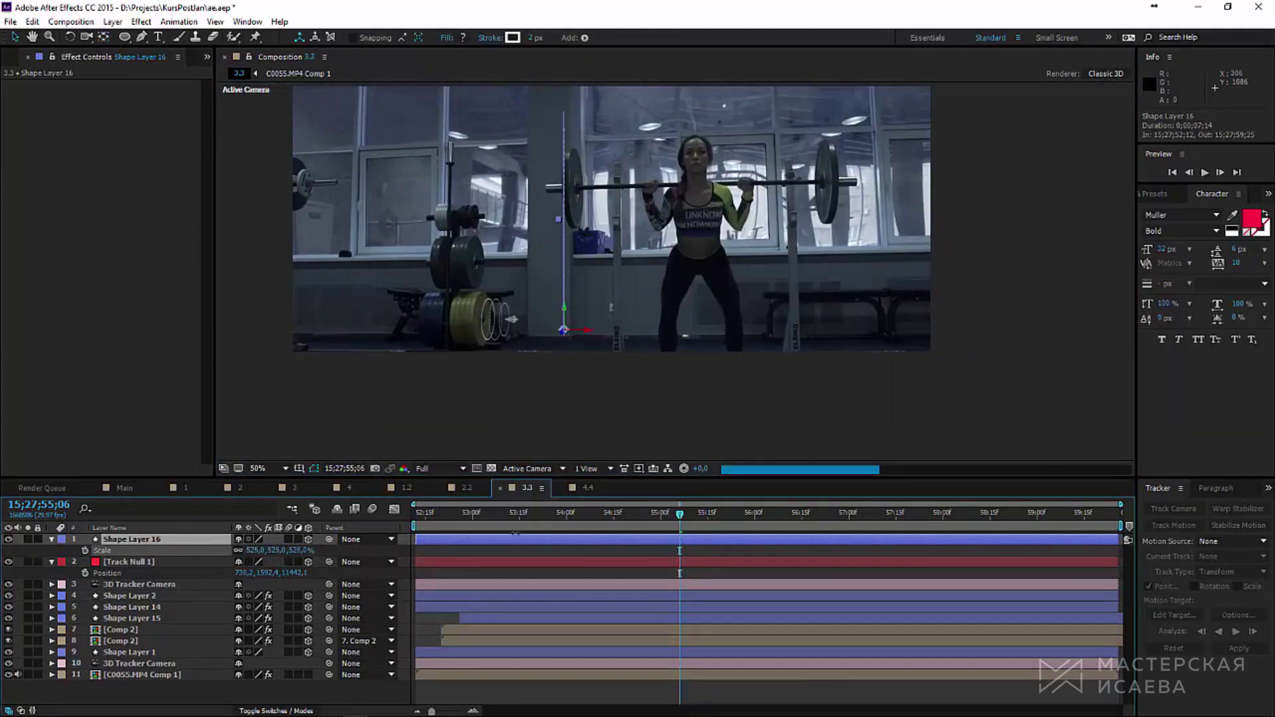
pyautogui.moveTo(497, 540); pyautogui.dragTo(488, 543)
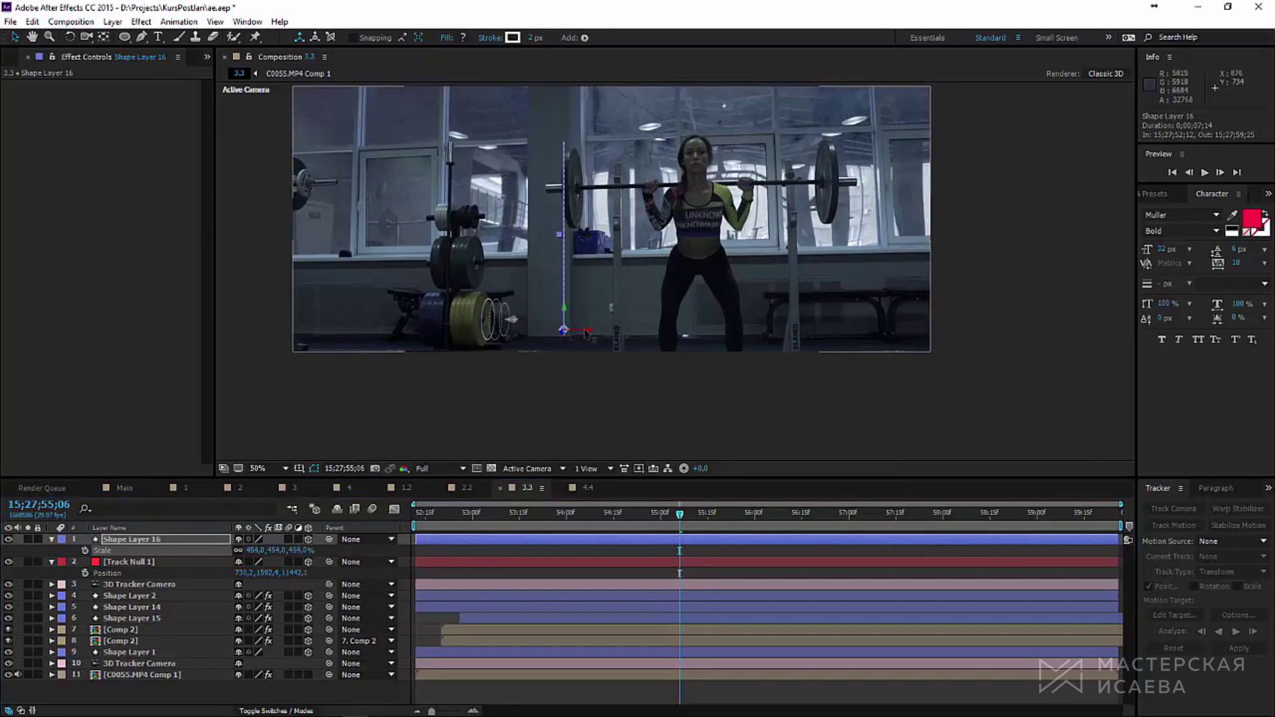
pyautogui.moveTo(586, 334); pyautogui.dragTo(546, 340)
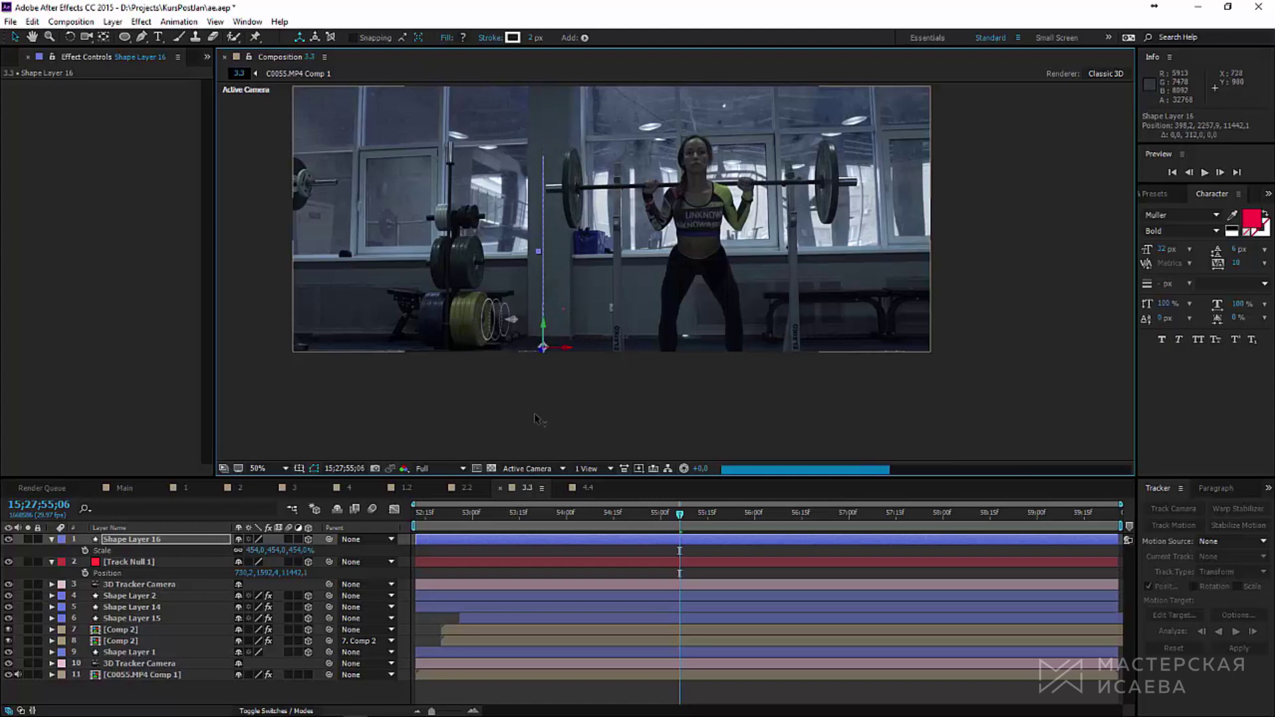
# Step: Scrub near the clip end, nudge the line along X, and check the tracking
pyautogui.moveTo(780, 517); pyautogui.dragTo(1116, 526)
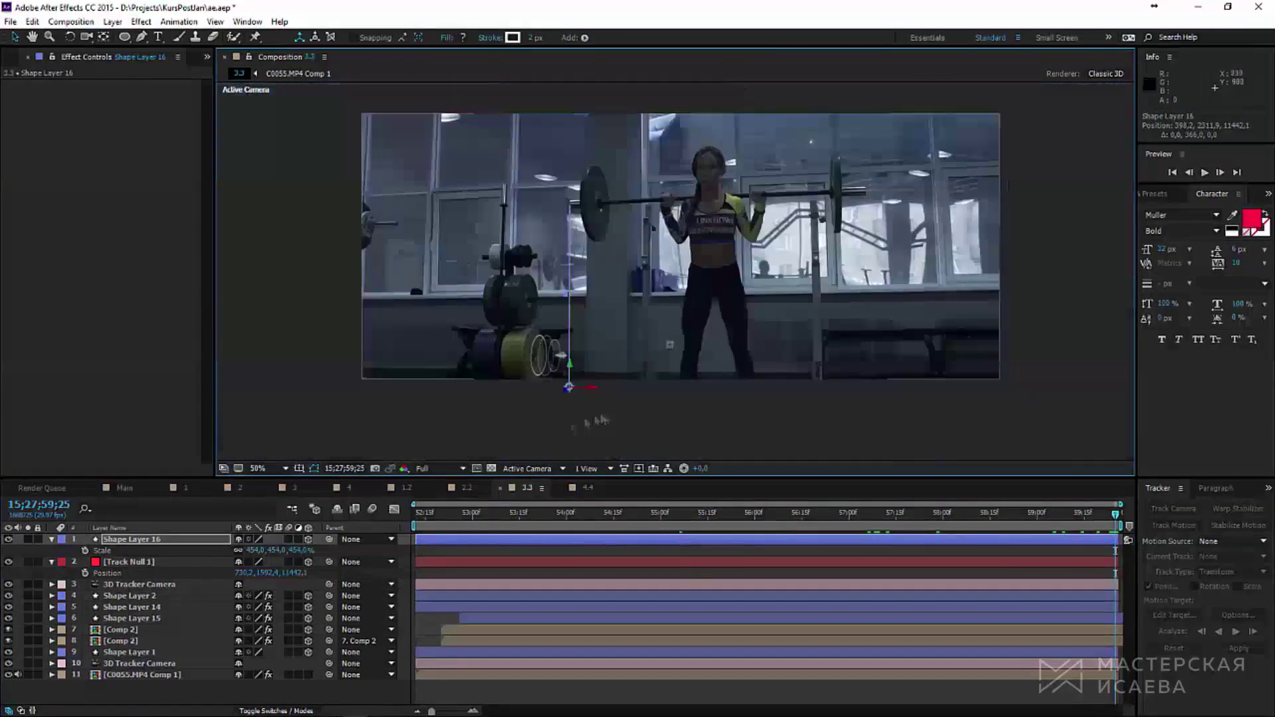
pyautogui.moveTo(588, 389); pyautogui.dragTo(570, 391)
pyautogui.moveTo(1116, 521); pyautogui.dragTo(867, 537)
pyautogui.click(70, 37)
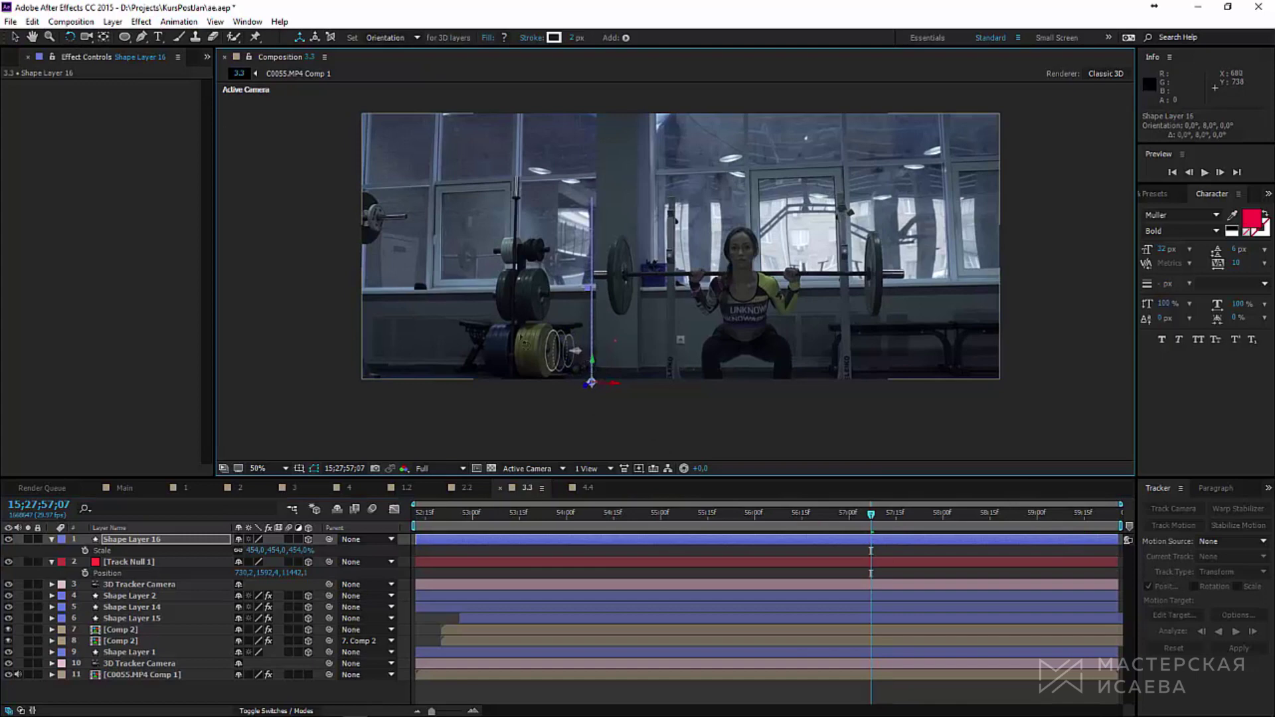
pyautogui.press('v')
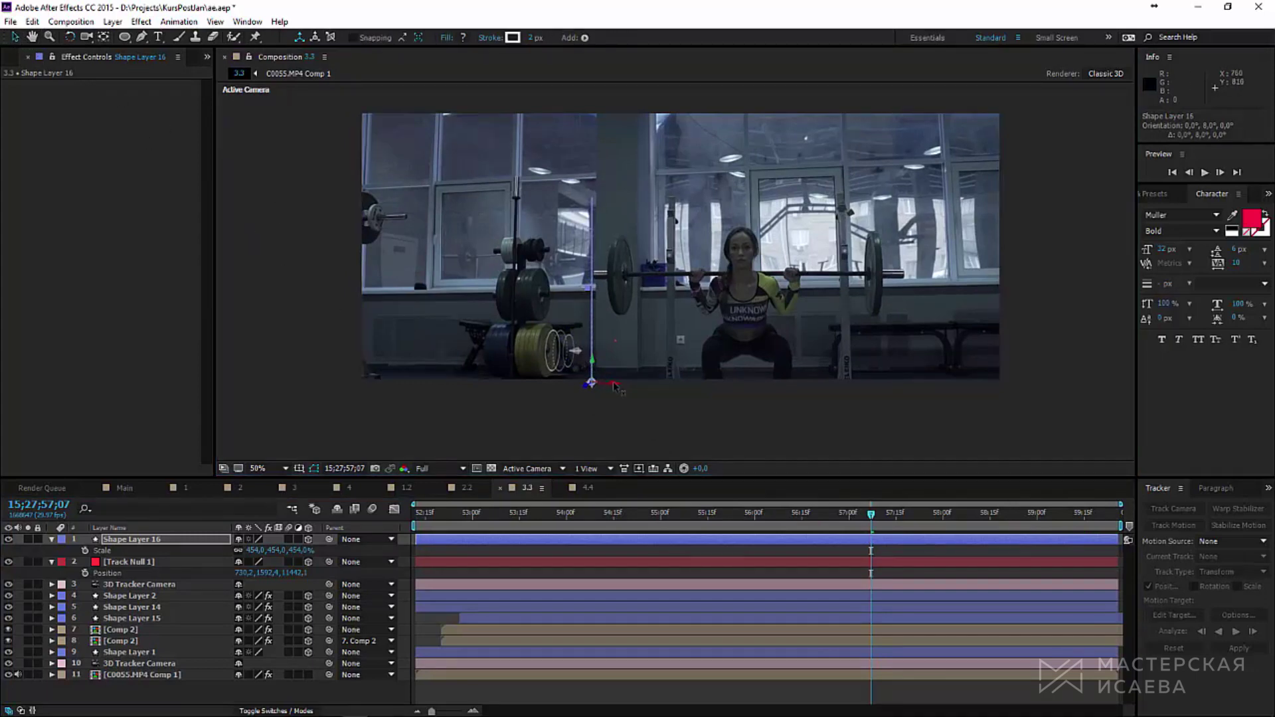
pyautogui.moveTo(615, 386); pyautogui.dragTo(606, 388)
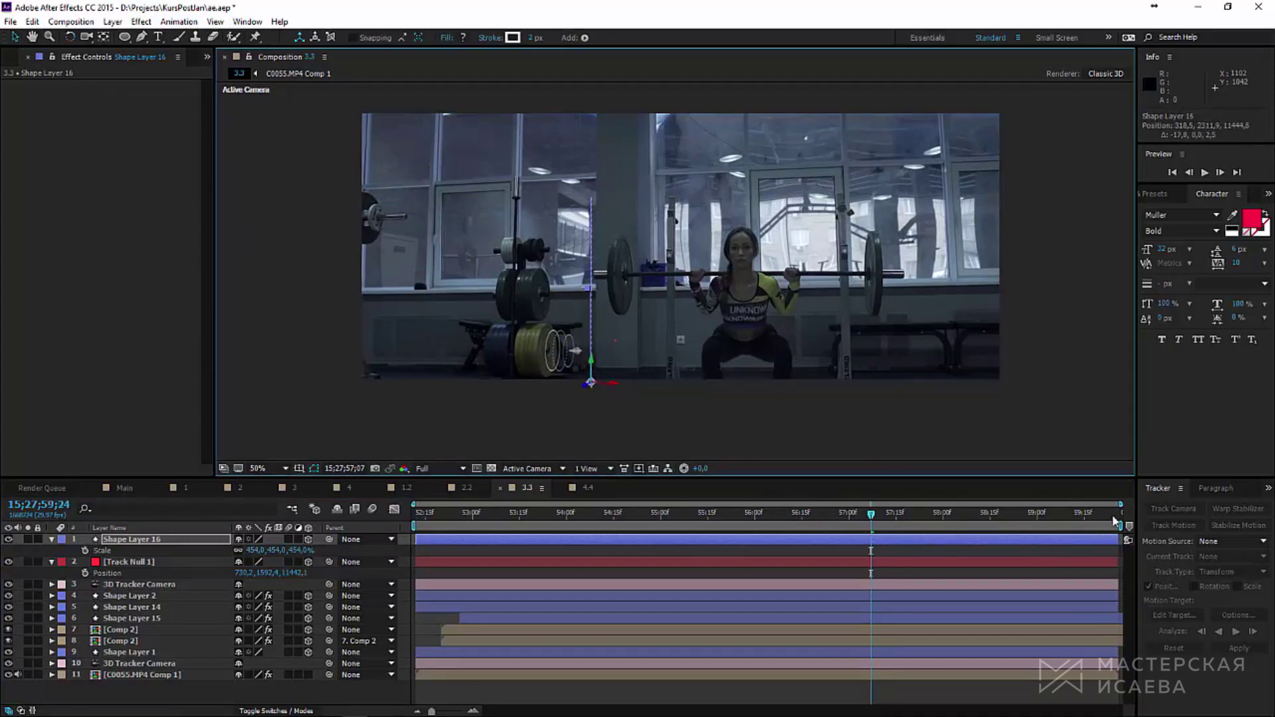
pyautogui.click(974, 529)
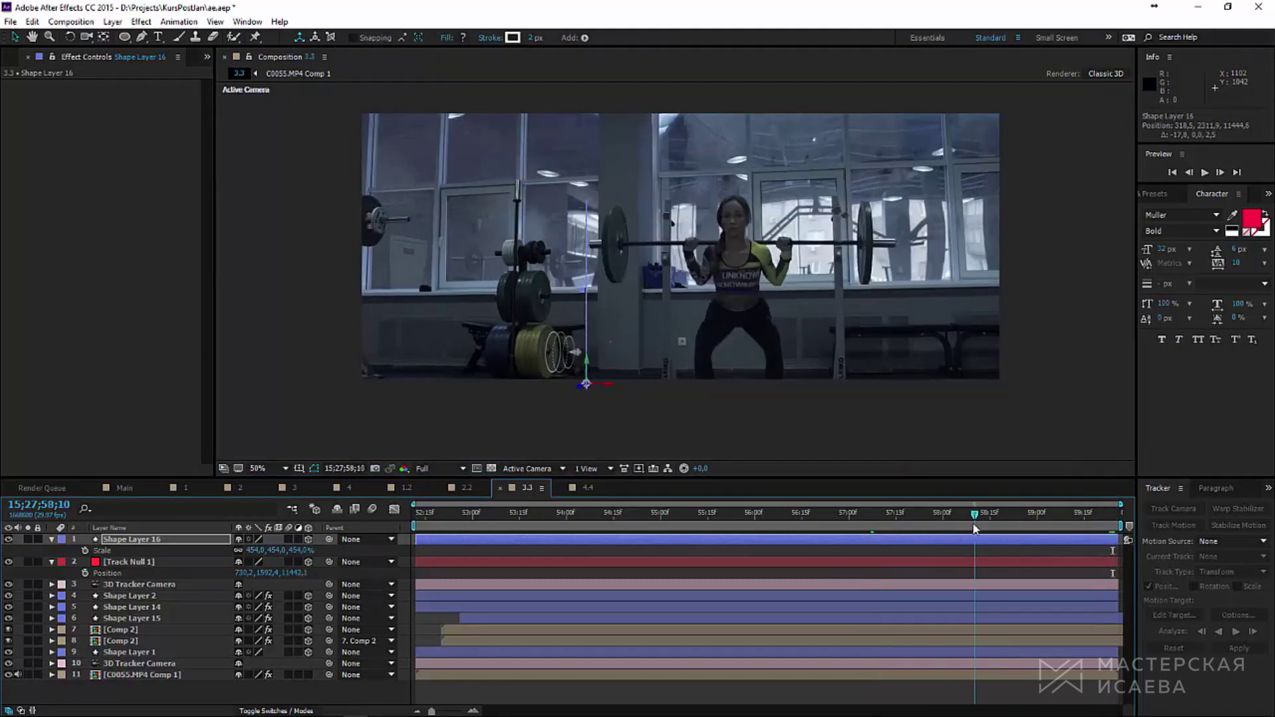
pyautogui.moveTo(975, 528); pyautogui.dragTo(1117, 552)
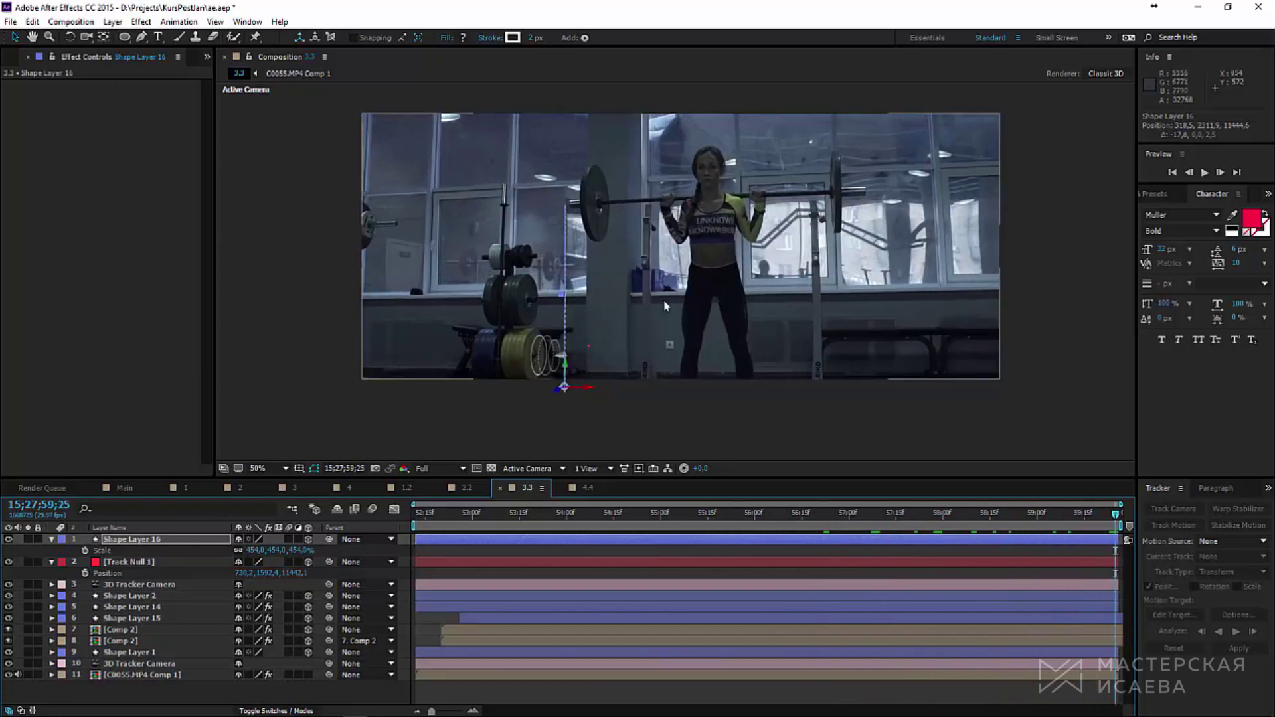
# Step: Zoom the viewer to 100% and pan to the barbell and lifter
pyautogui.press('pageup')
pyautogui.press('pageup')
pyautogui.scroll(2, 664, 301)
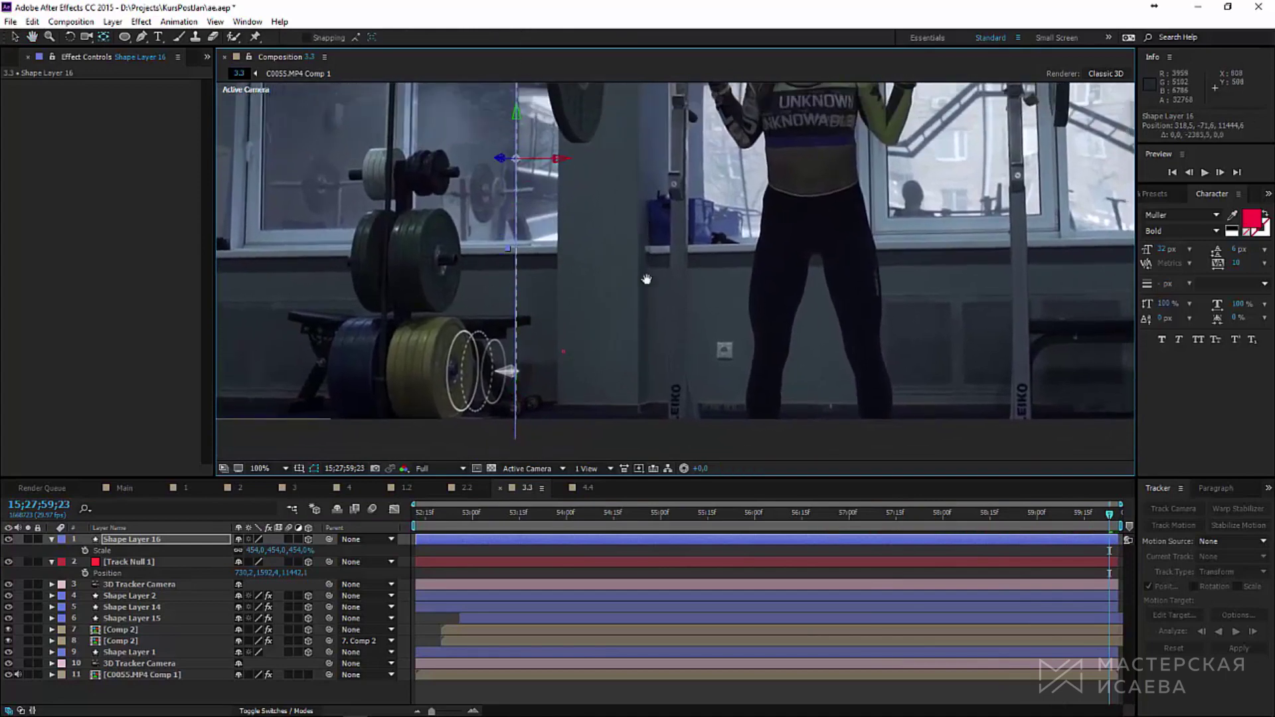
pyautogui.moveTo(516, 389); pyautogui.dragTo(595, 270)
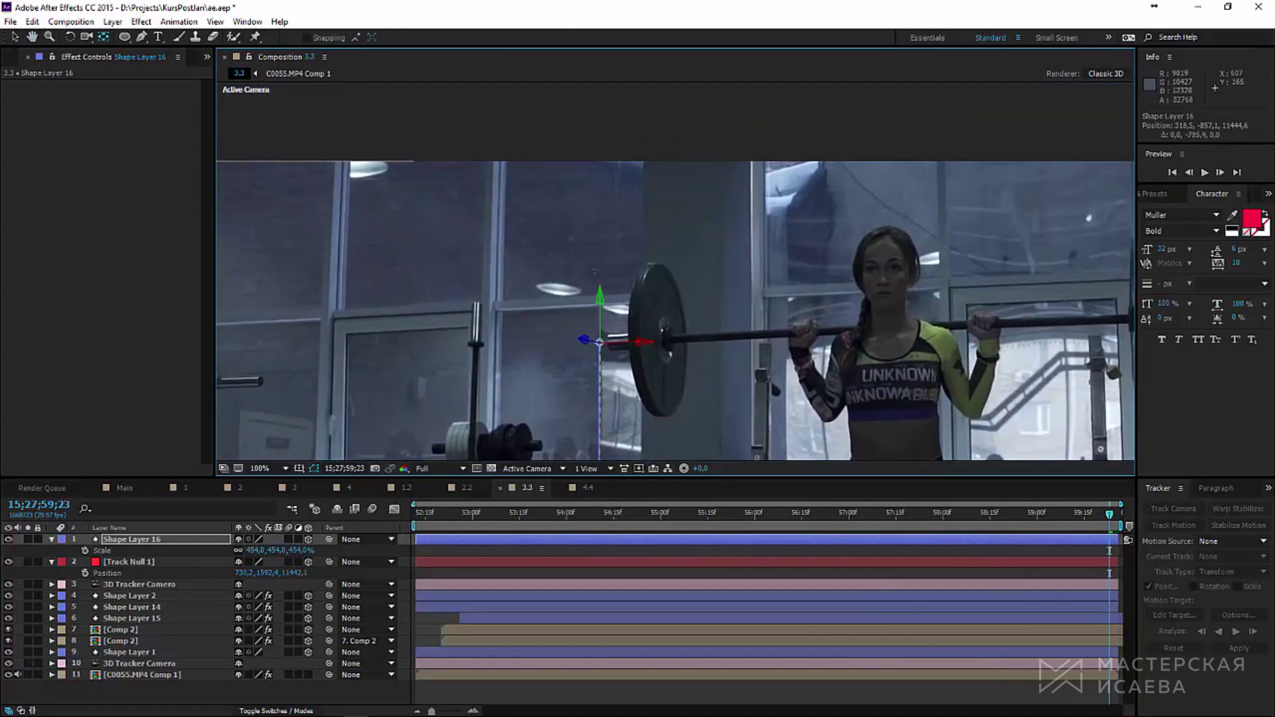
pyautogui.click(113, 21)
# Step: Create a new shape layer with an outline-only ellipse, its fill deleted, and make it 3D
pyautogui.moveTo(199, 37)
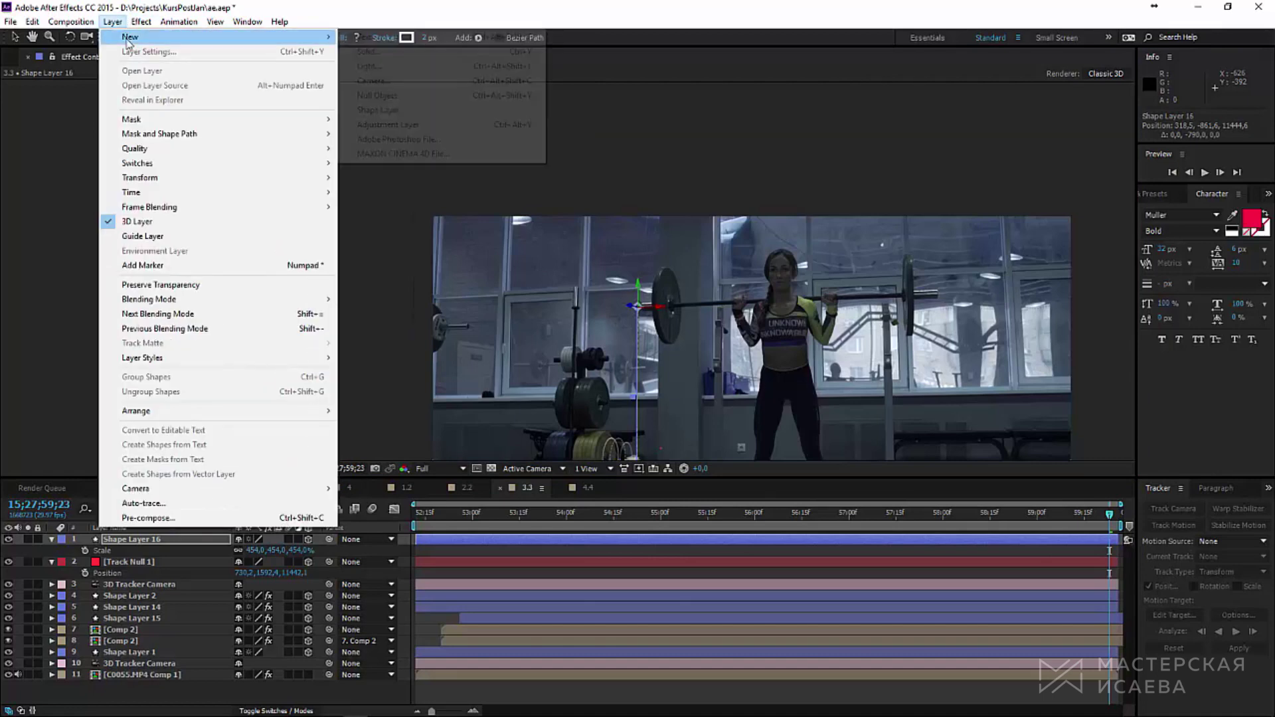
pyautogui.click(399, 110)
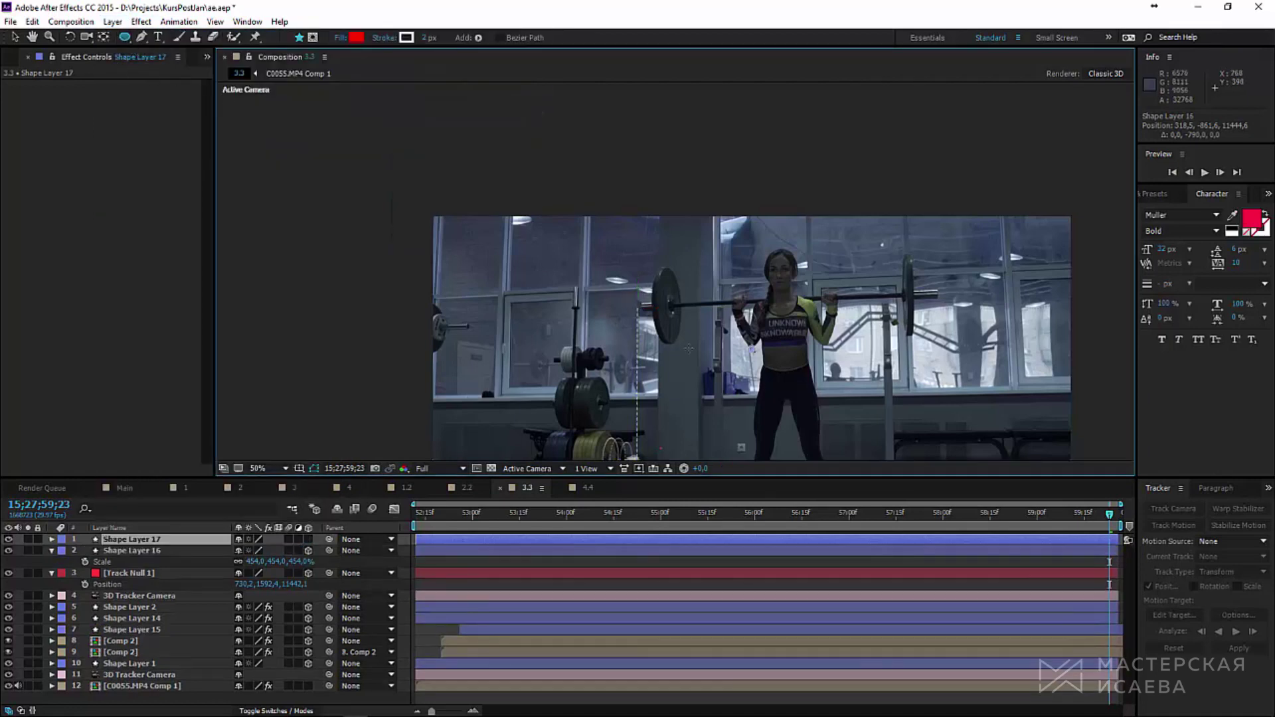
pyautogui.moveTo(752, 349); pyautogui.dragTo(825, 421)
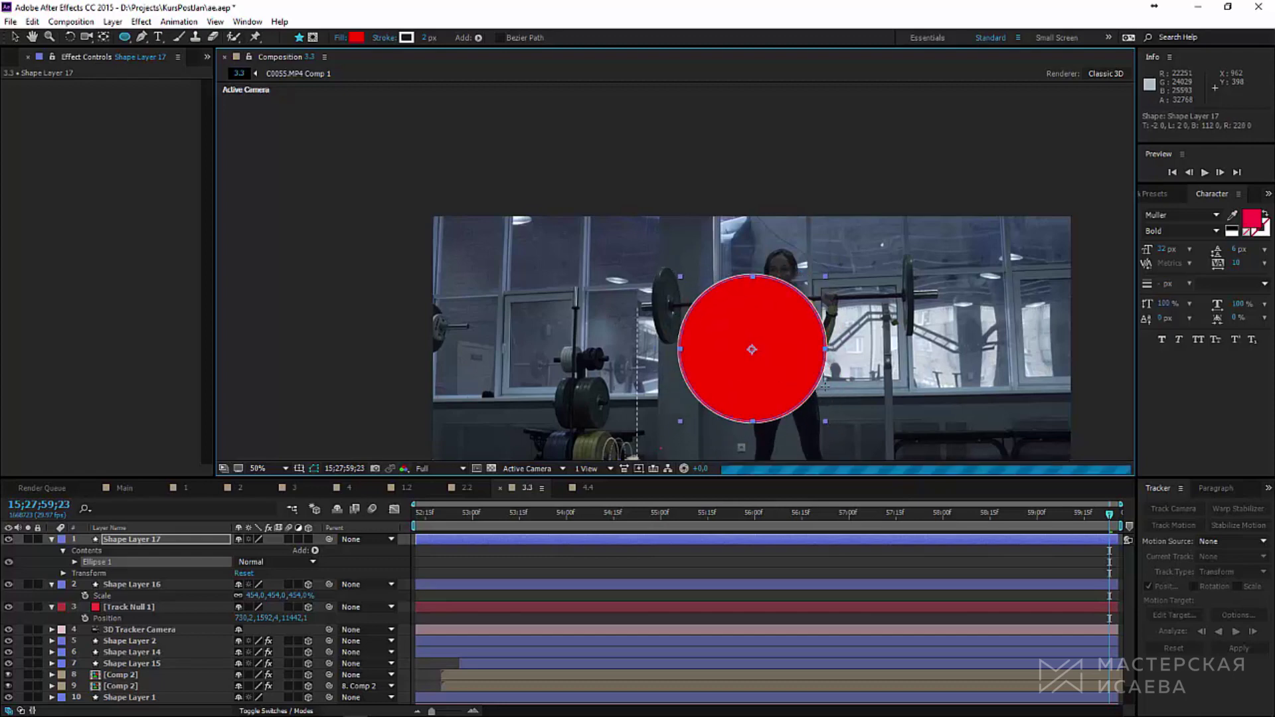
pyautogui.click(74, 562)
pyautogui.click(105, 596)
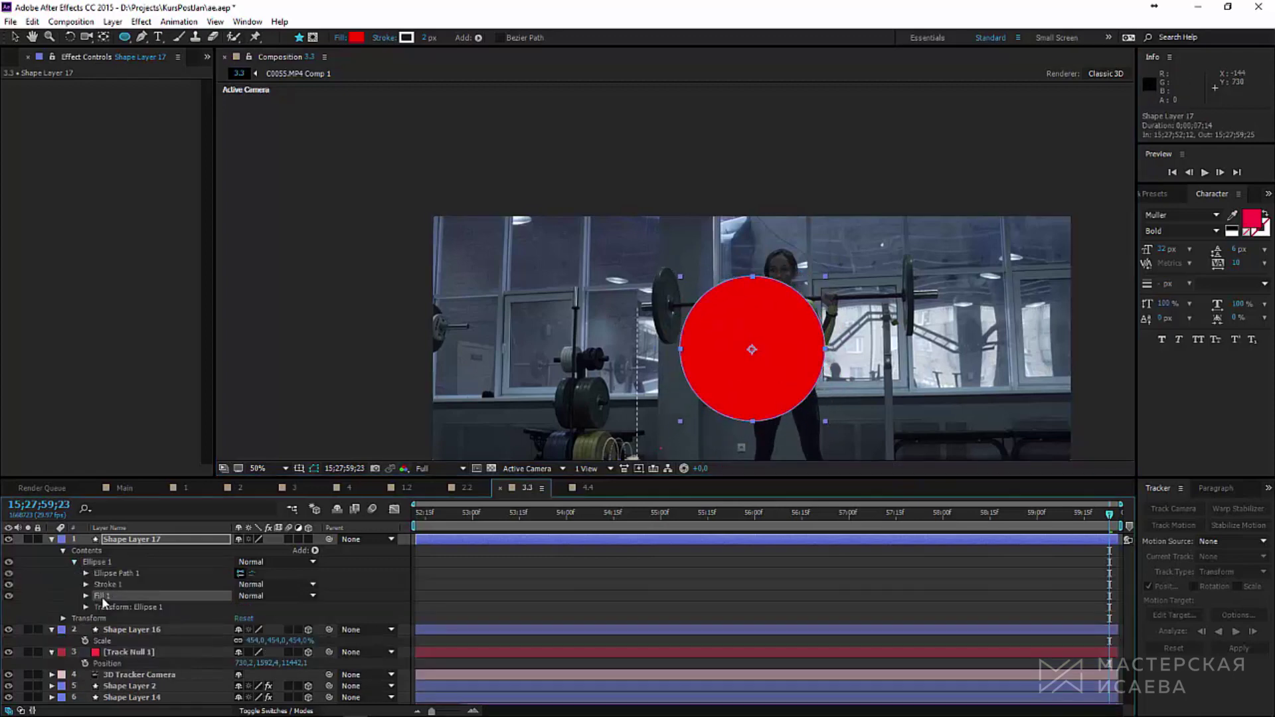
pyautogui.press('Delete')
pyautogui.click(86, 585)
pyautogui.click(51, 539)
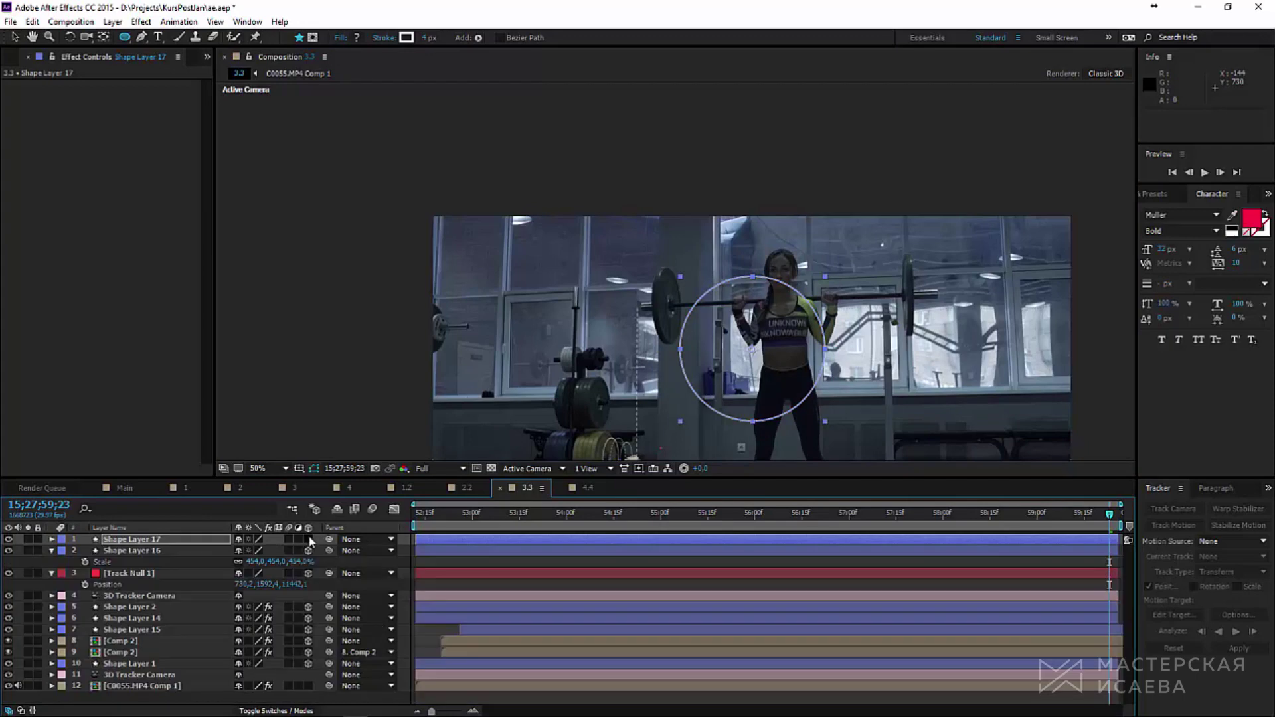
pyautogui.click(308, 539)
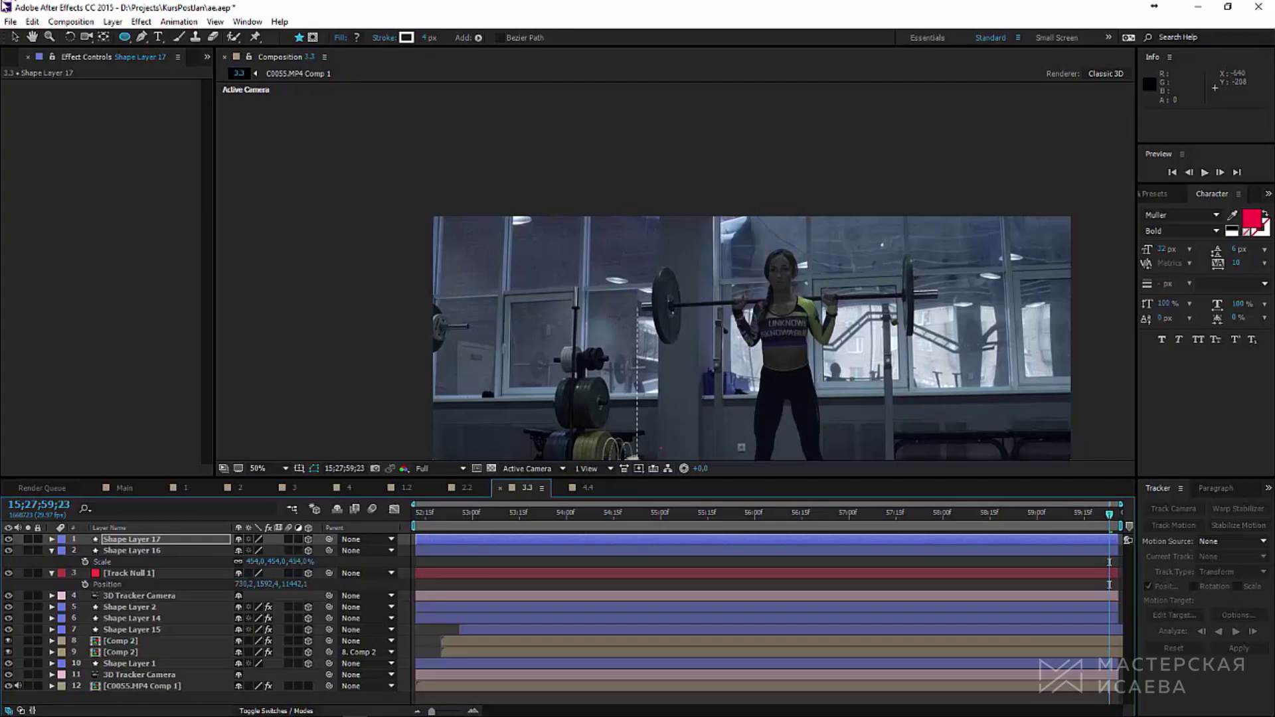
# Step: Copy Shape Layer 16's Position onto the new circle layer to place it at the left plate
pyautogui.click(148, 551)
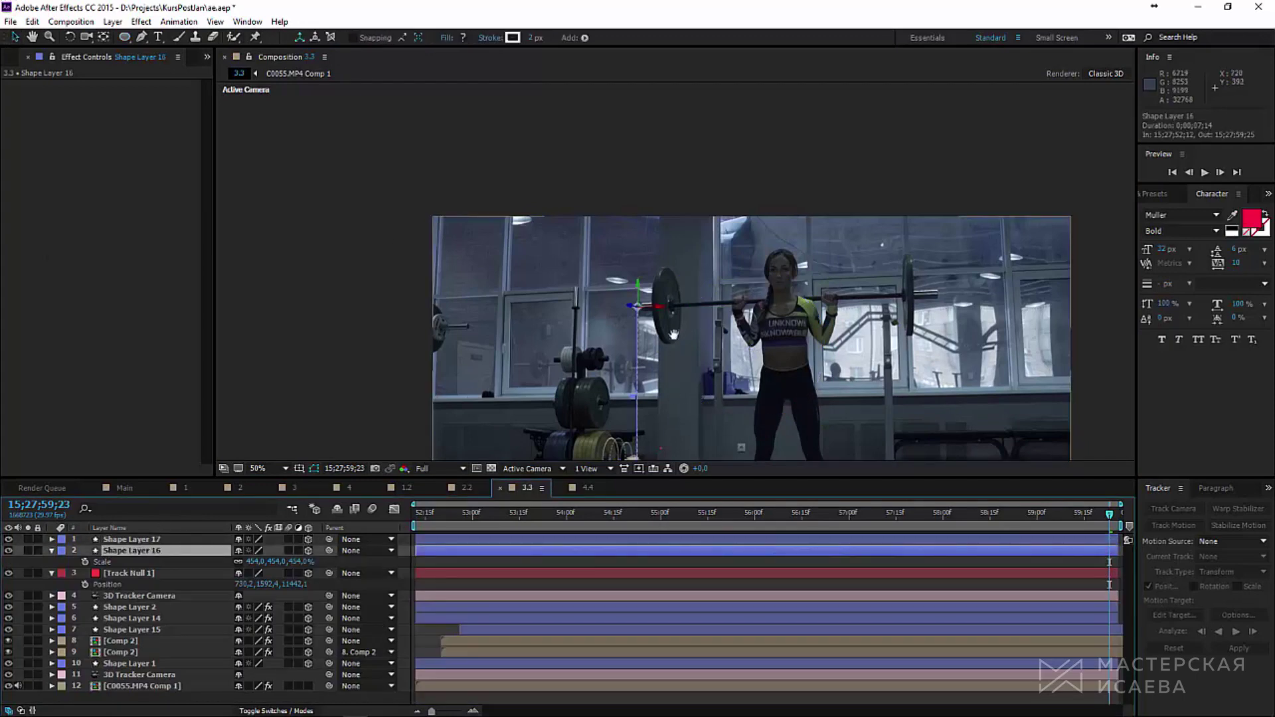
pyautogui.scroll(-5, 399, 449)
pyautogui.press('v')
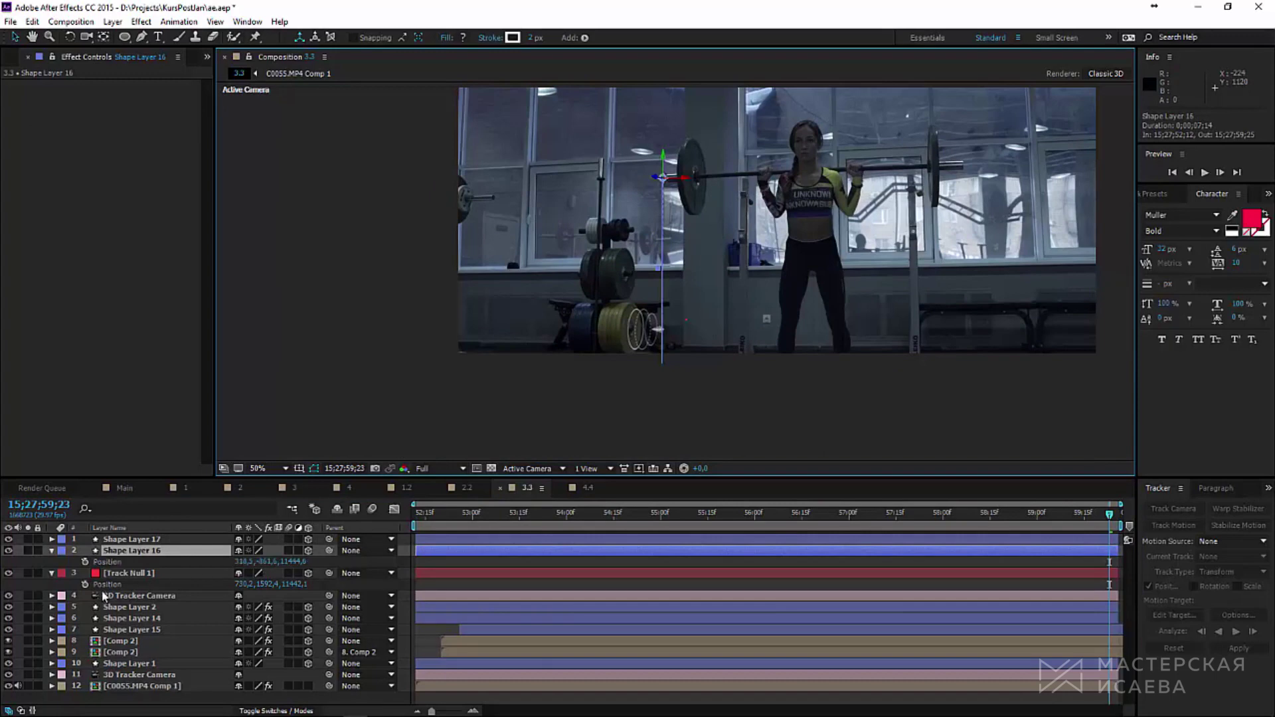
pyautogui.press('Return')
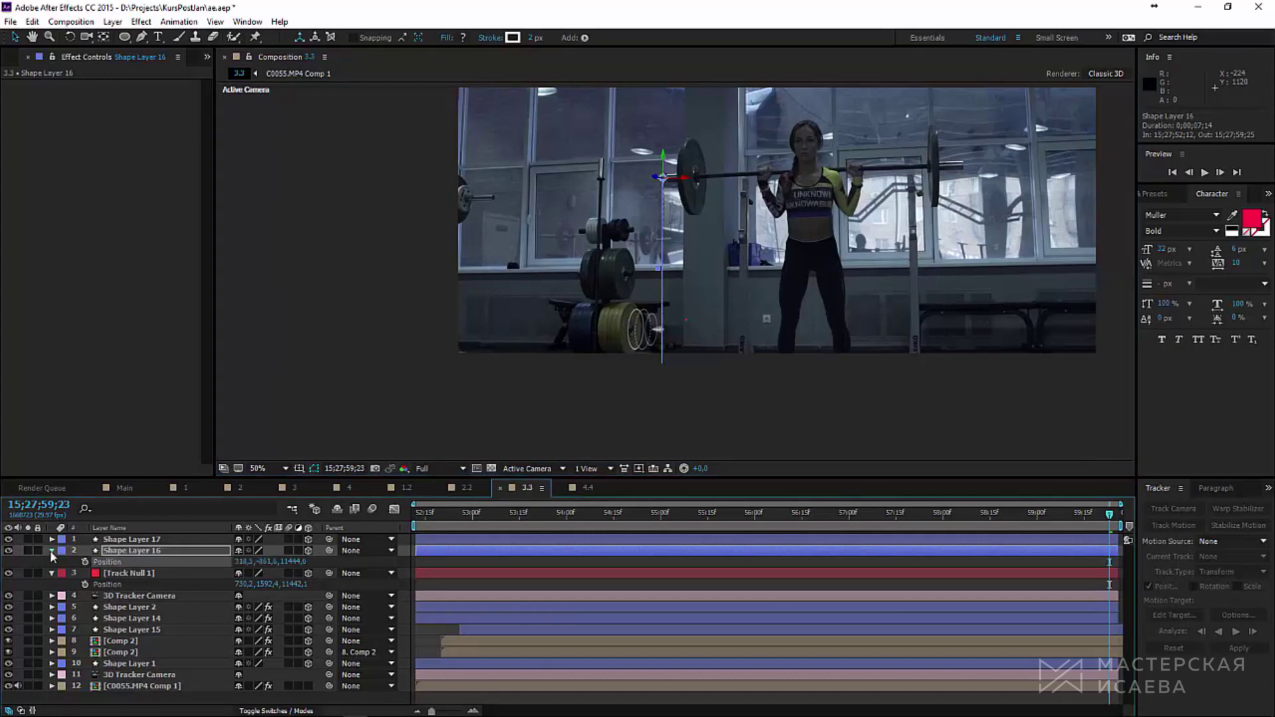
pyautogui.click(52, 550)
pyautogui.click(52, 550)
pyautogui.click(107, 607)
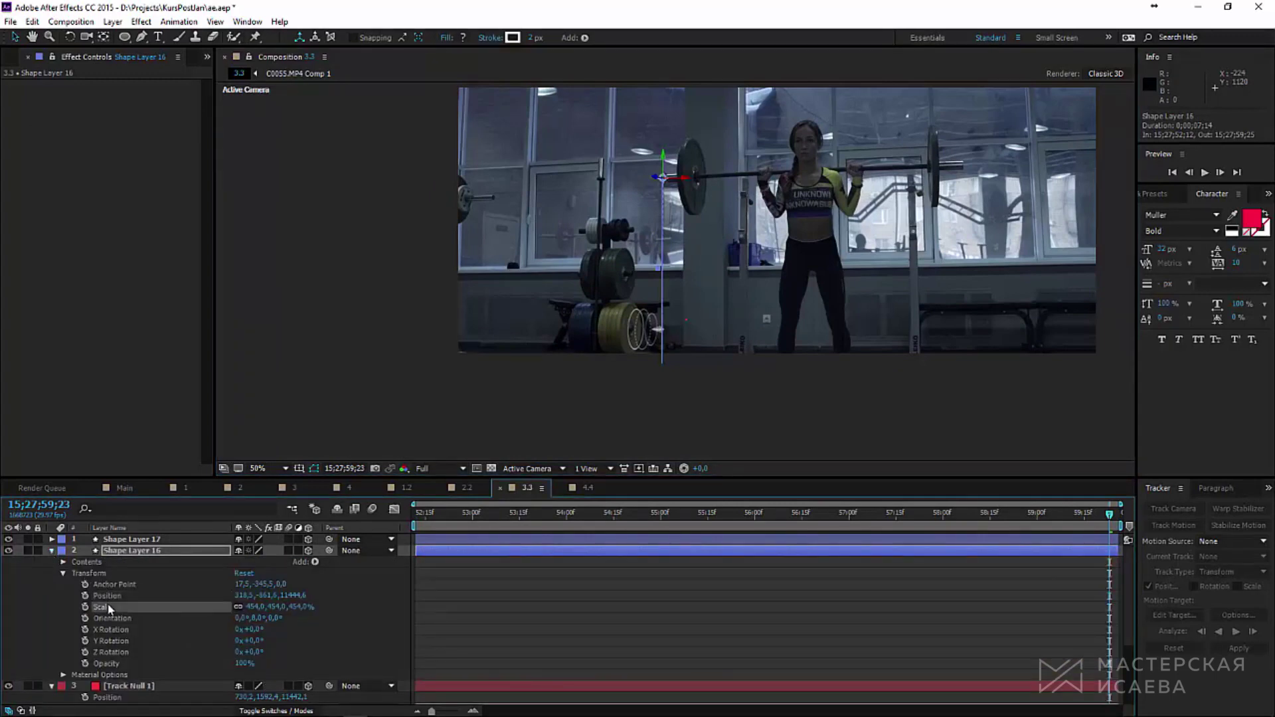
pyautogui.click(112, 596)
pyautogui.click(141, 540)
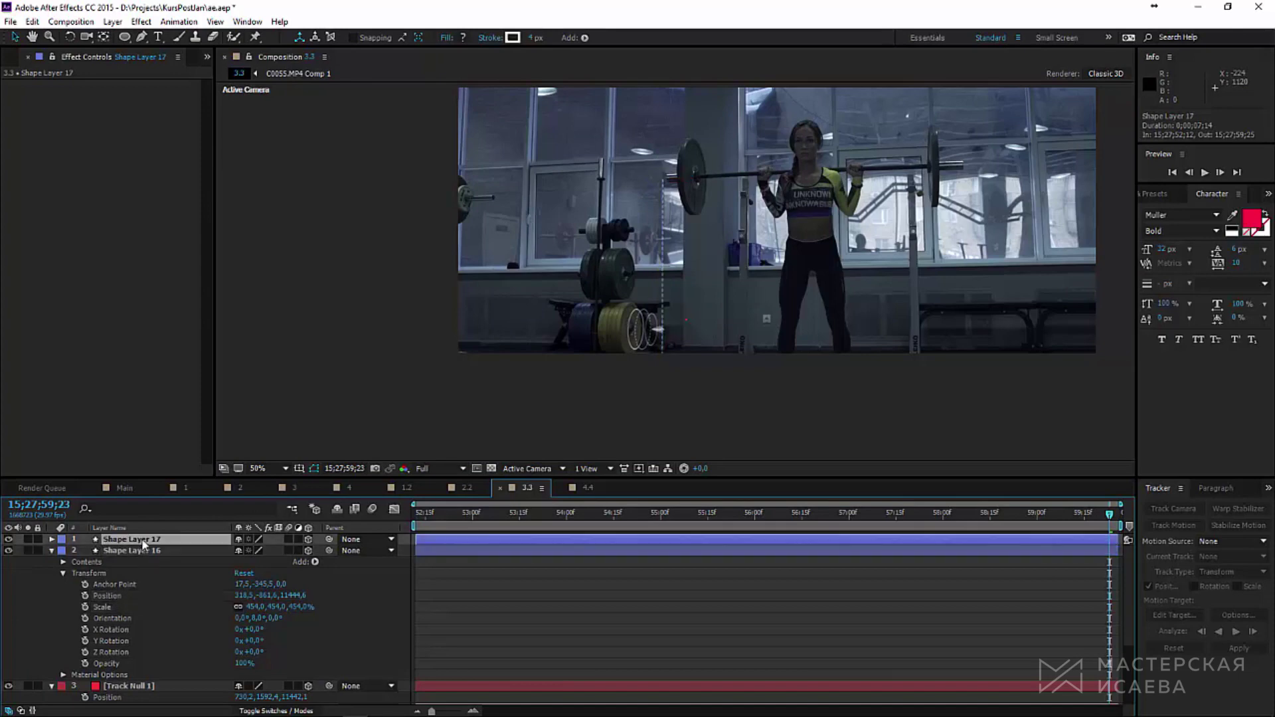
pyautogui.scroll(4, 683, 260)
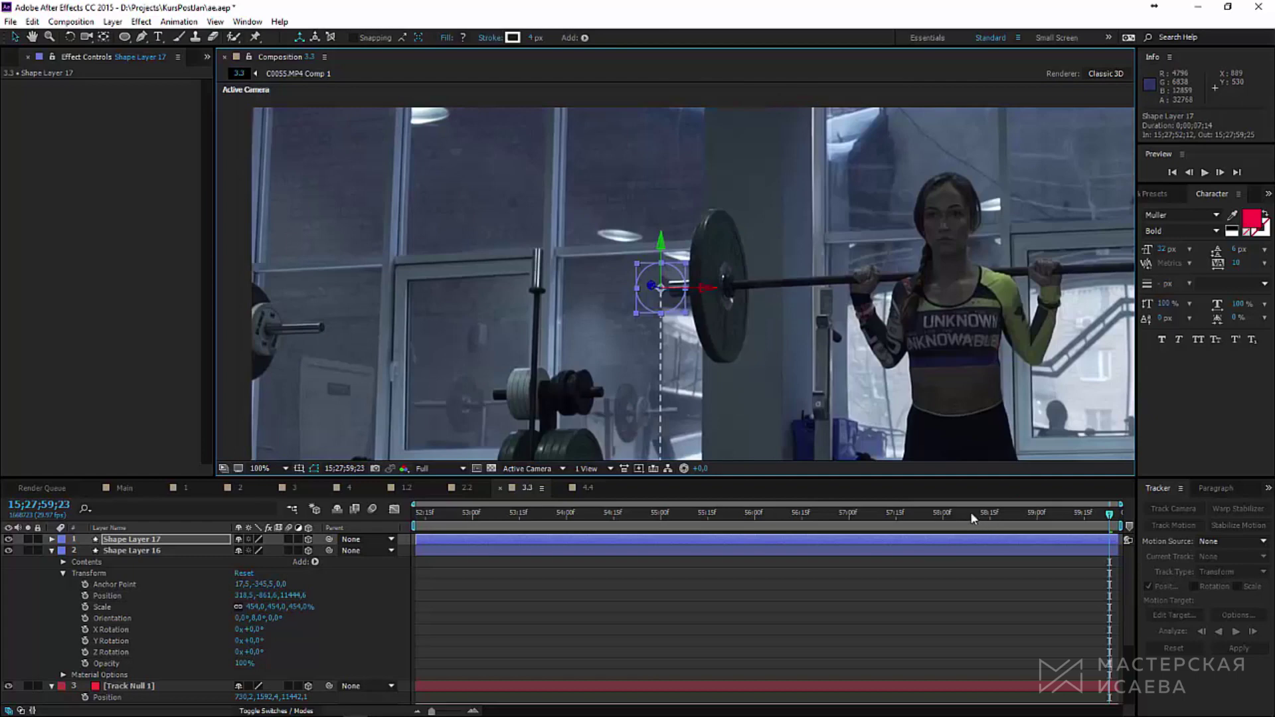
# Step: Rotate the circle in Y to lie flat against the left plate and scale it to about 295%
pyautogui.moveTo(943, 514); pyautogui.dragTo(1085, 532)
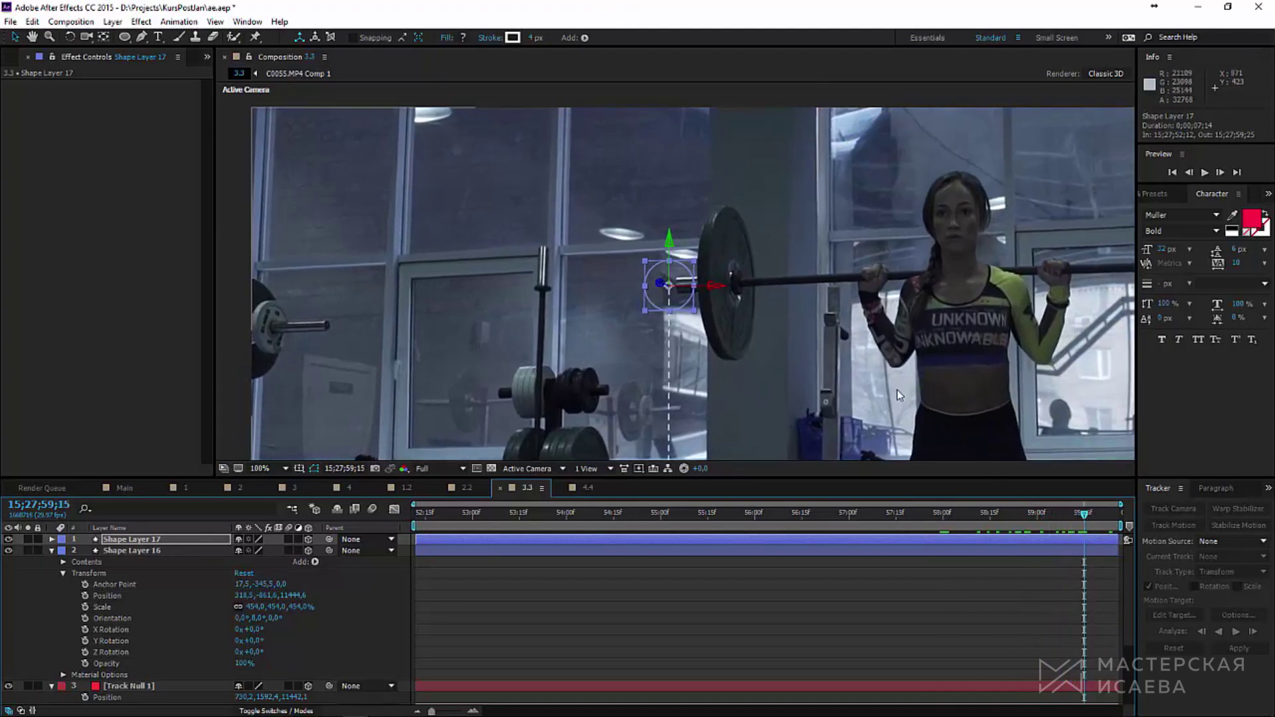
pyautogui.moveTo(898, 389); pyautogui.dragTo(572, 280)
pyautogui.press('w')
pyautogui.moveTo(549, 239); pyautogui.dragTo(517, 158)
pyautogui.press('v')
pyautogui.press('s')
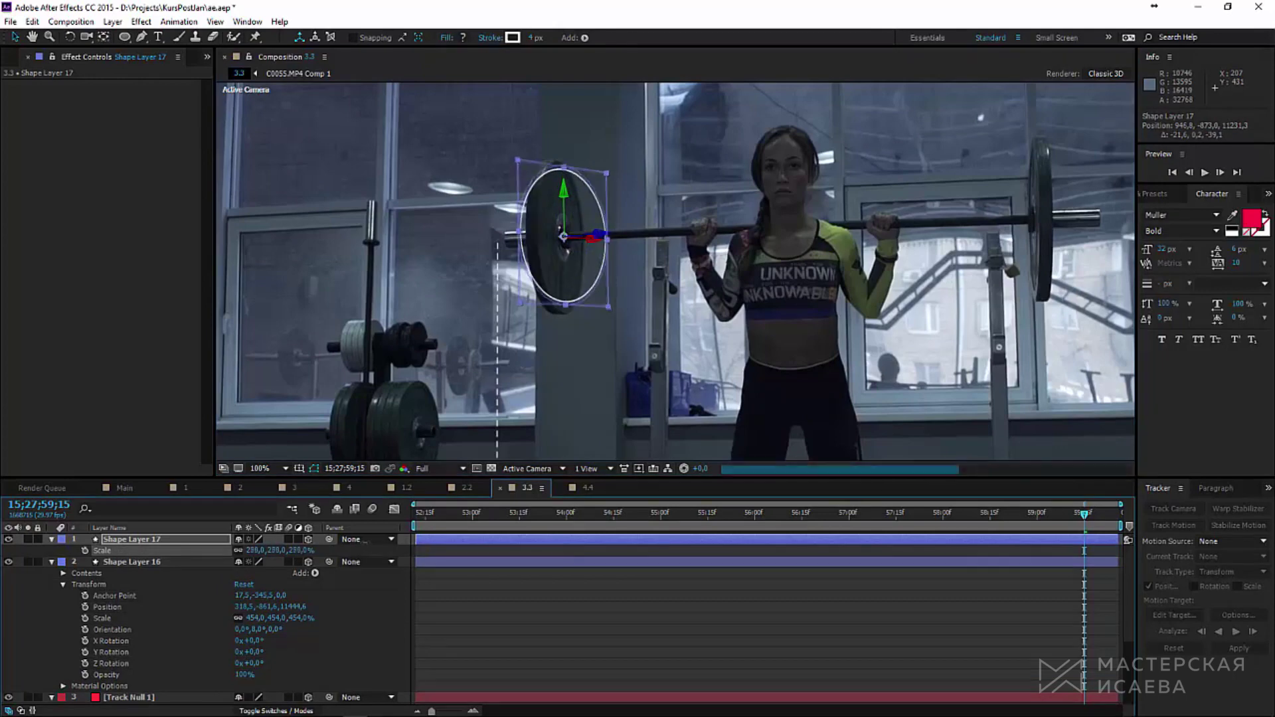
pyautogui.press('w')
pyautogui.moveTo(611, 262); pyautogui.dragTo(590, 265)
pyautogui.press('v')
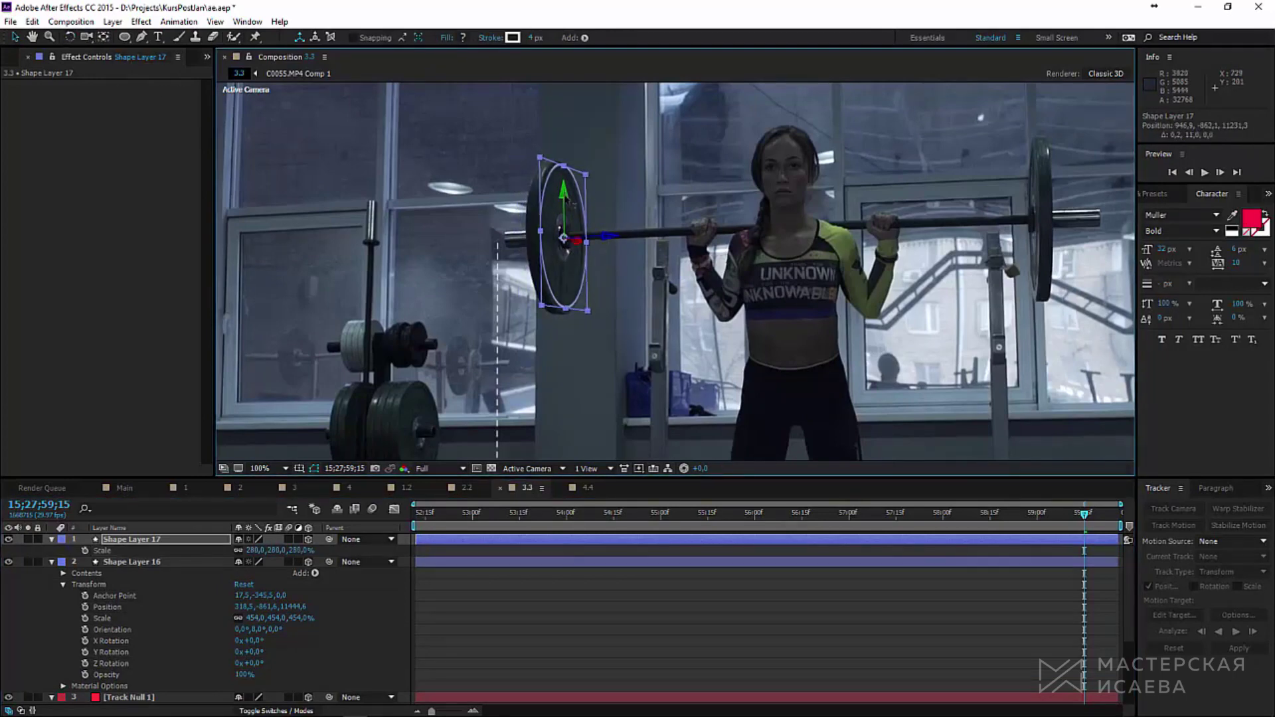
pyautogui.moveTo(249, 551); pyautogui.dragTo(261, 551)
# Step: Duplicate the circle as Shape Layer 18, shift it along Z, and add Dashes to its stroke
pyautogui.click(190, 543)
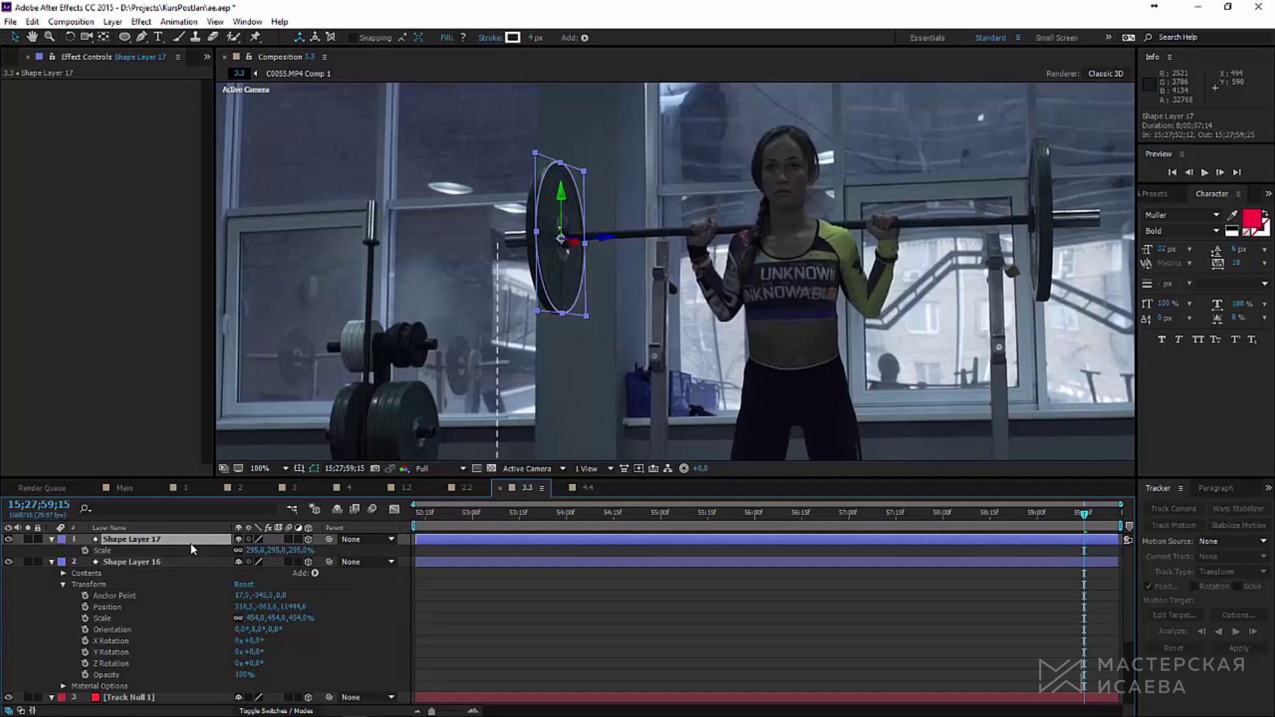
pyautogui.hotkey('ctrl', 'd')
pyautogui.moveTo(606, 239); pyautogui.dragTo(543, 245)
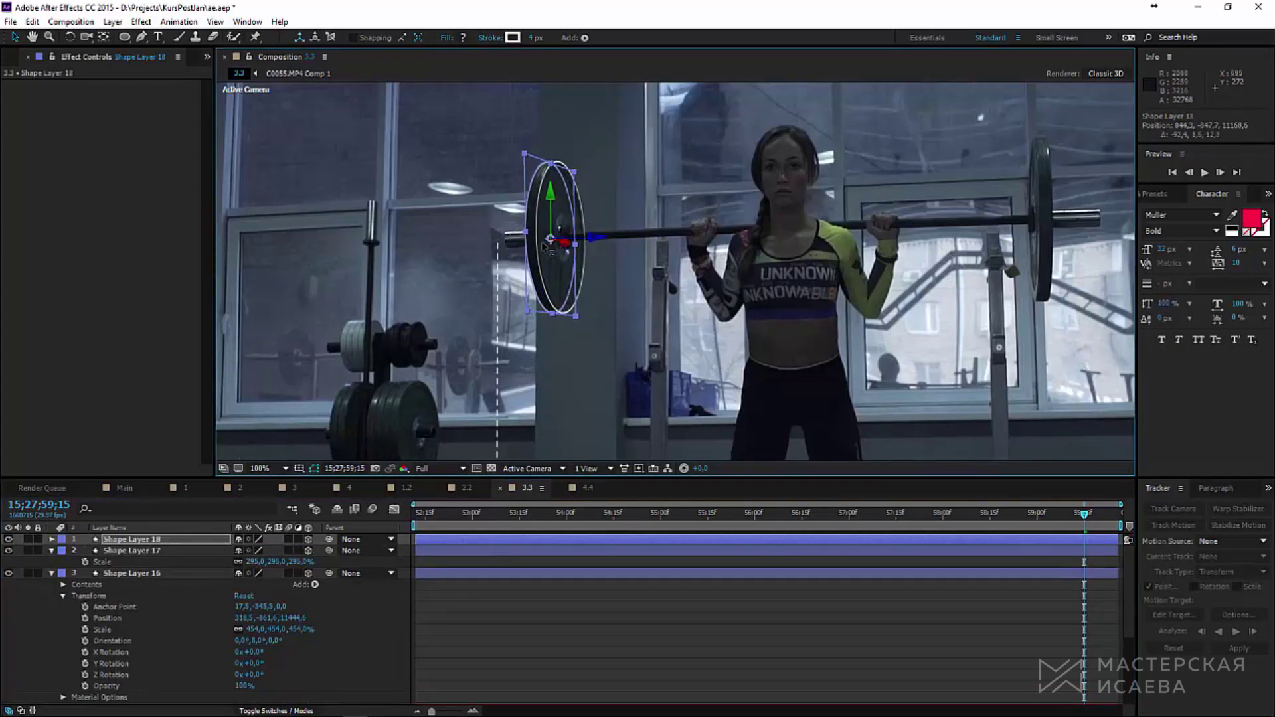
pyautogui.click(86, 590)
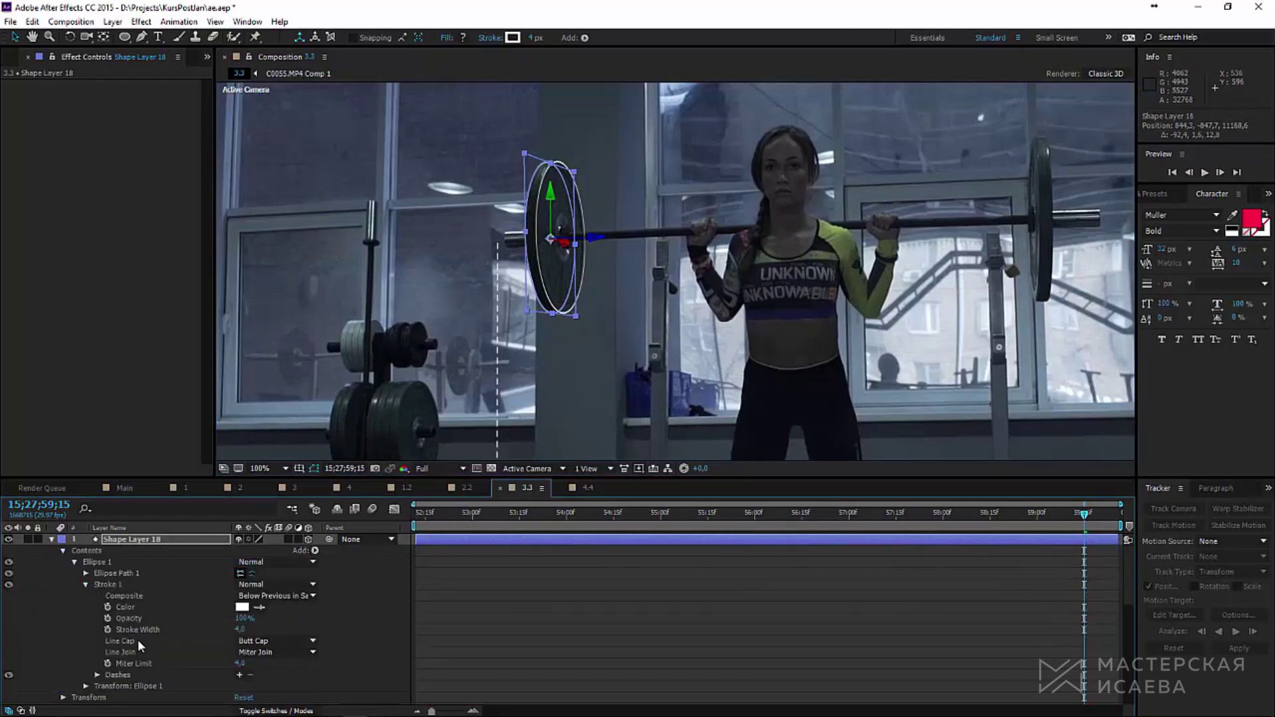
pyautogui.scroll(-3, 107, 628)
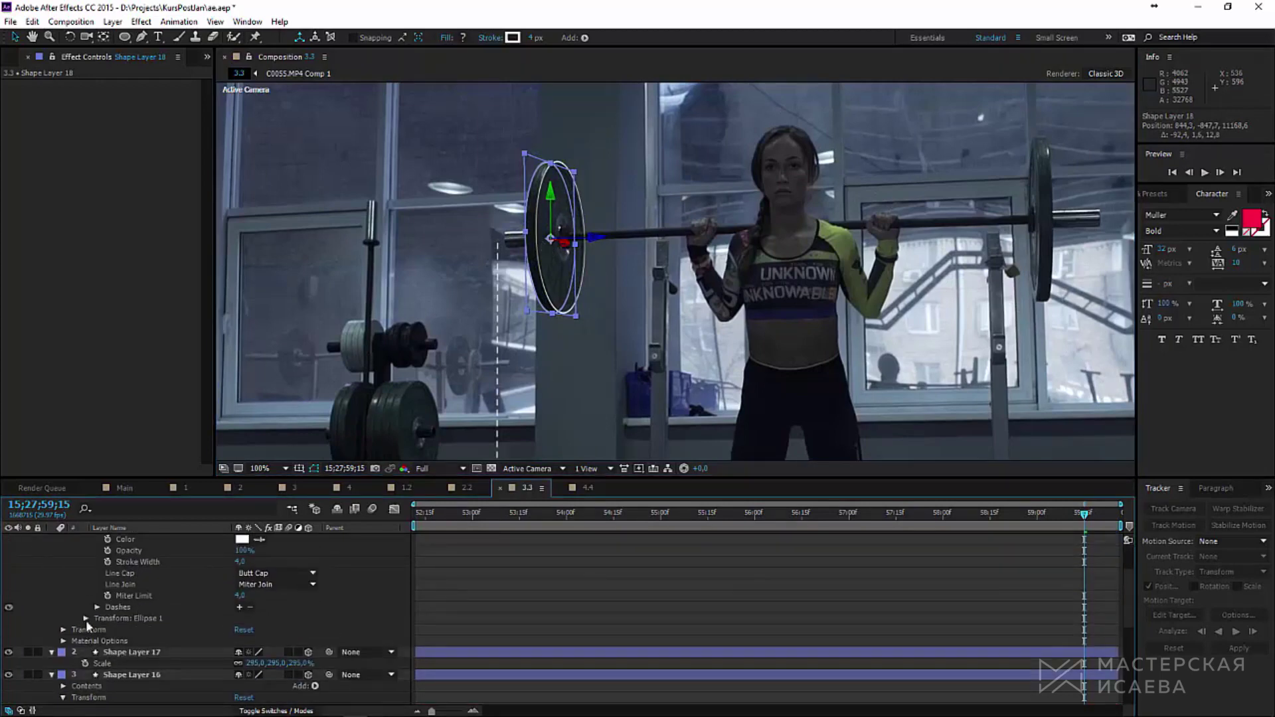
pyautogui.click(240, 608)
pyautogui.press('u')
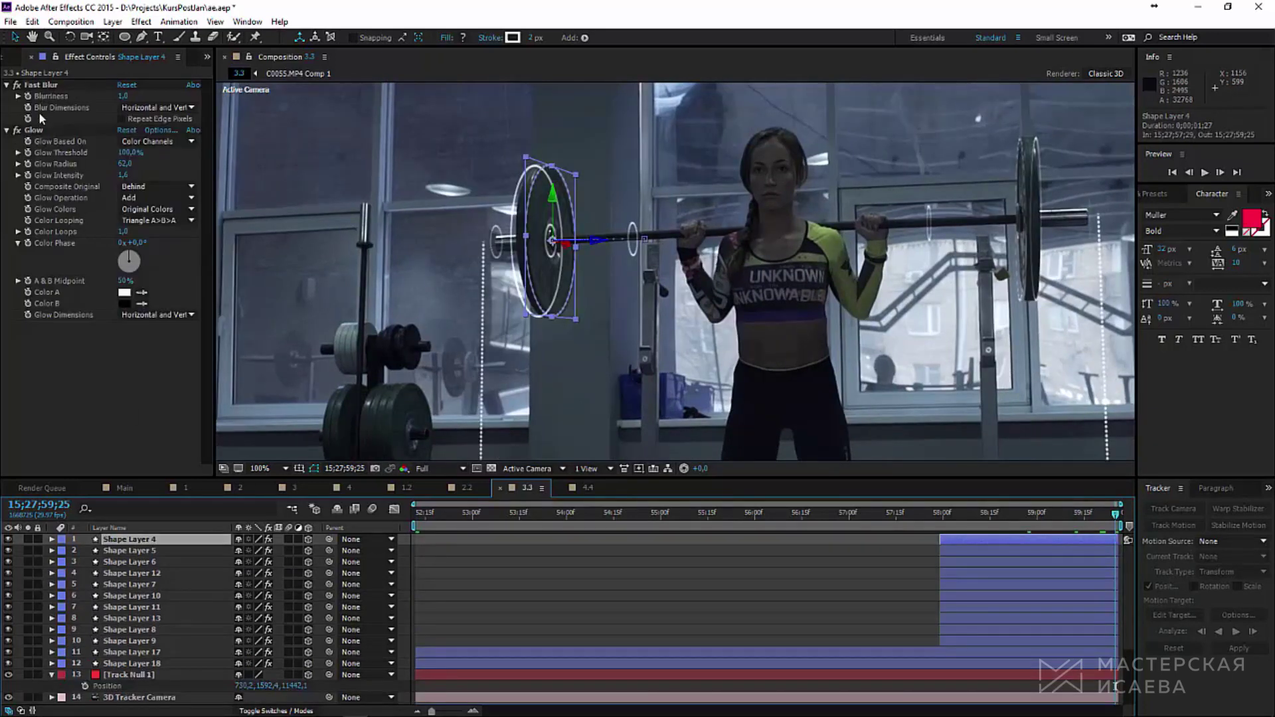
# Step: Start the work area near 15;27;57;07 and RAM-preview the tracked circles
pyautogui.click(33, 130)
pyautogui.click(1109, 513)
pyautogui.scroll(-2, 939, 450)
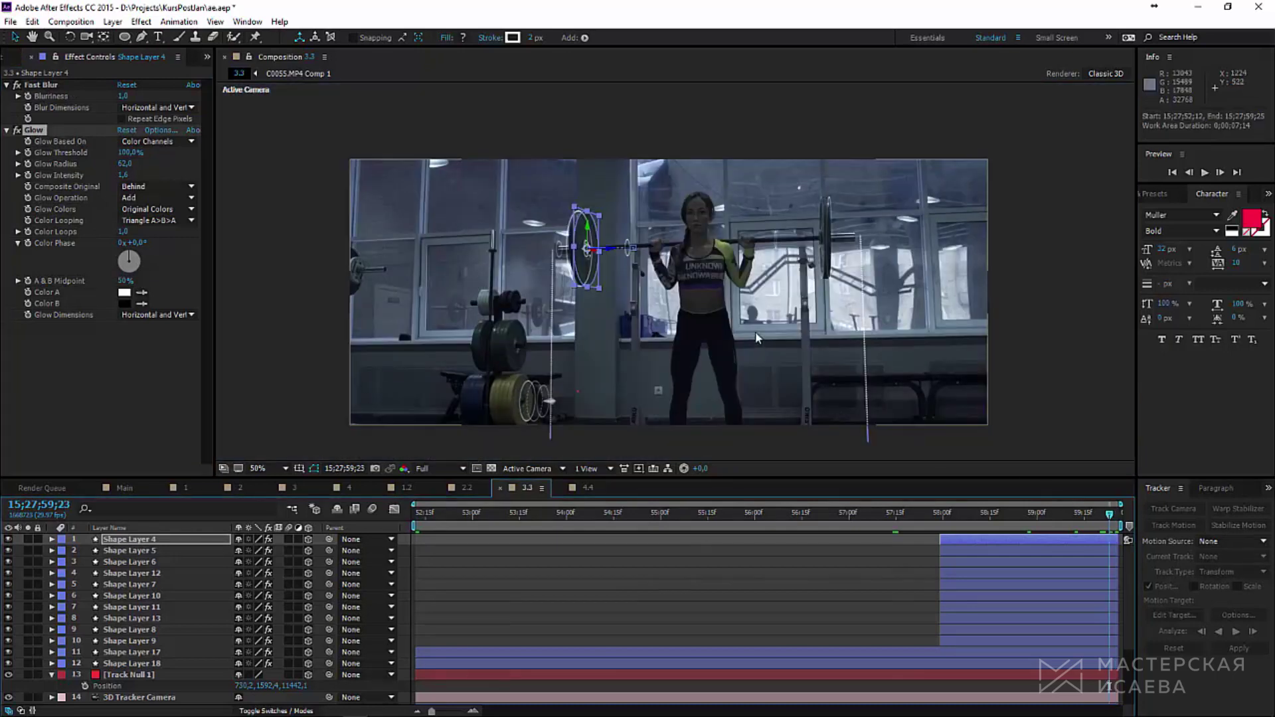
pyautogui.click(897, 519)
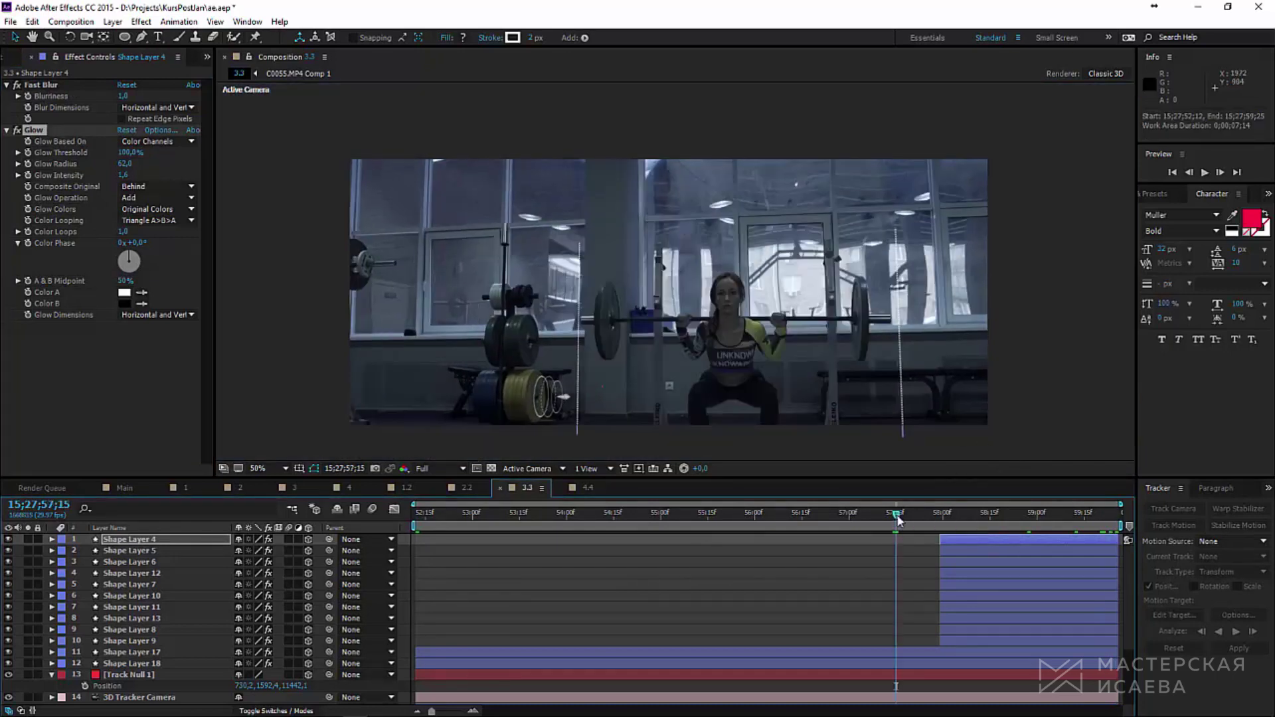
pyautogui.moveTo(414, 526); pyautogui.dragTo(867, 538)
pyautogui.press('space')
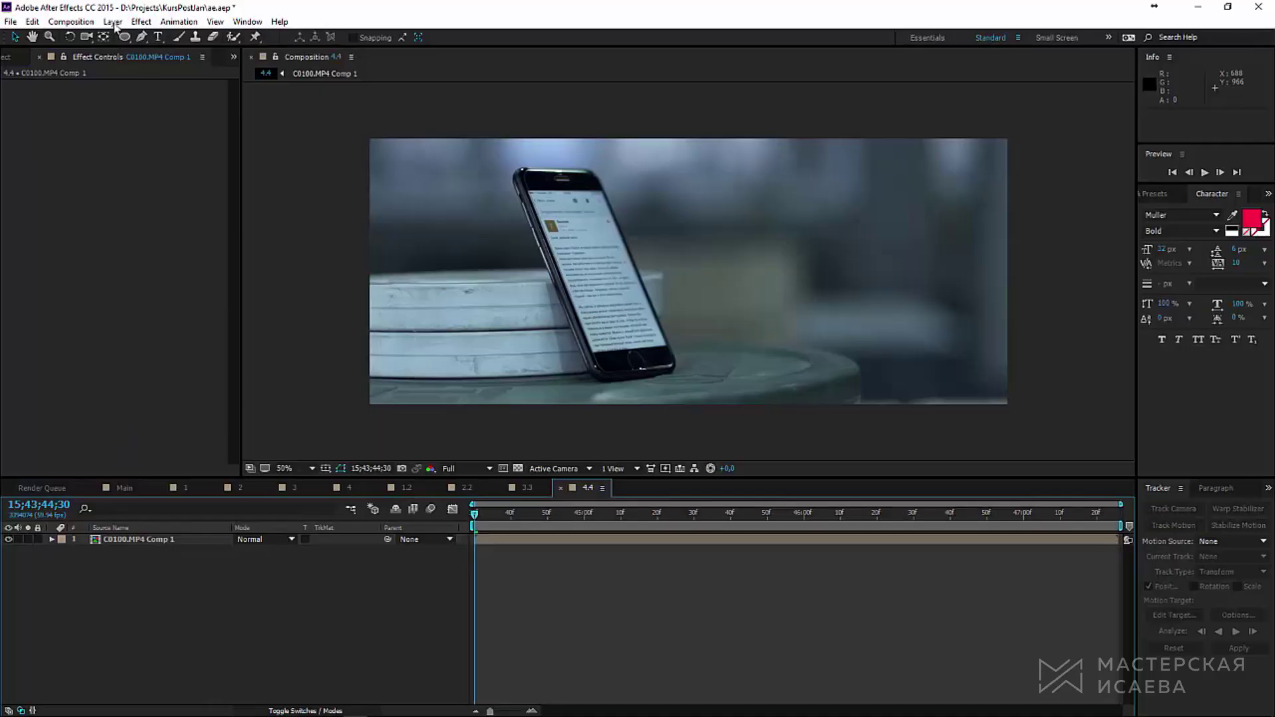
# Step: Add a new solid layer, hide it, and apply the Fill effect to it
pyautogui.click(113, 22)
pyautogui.moveTo(113, 36)
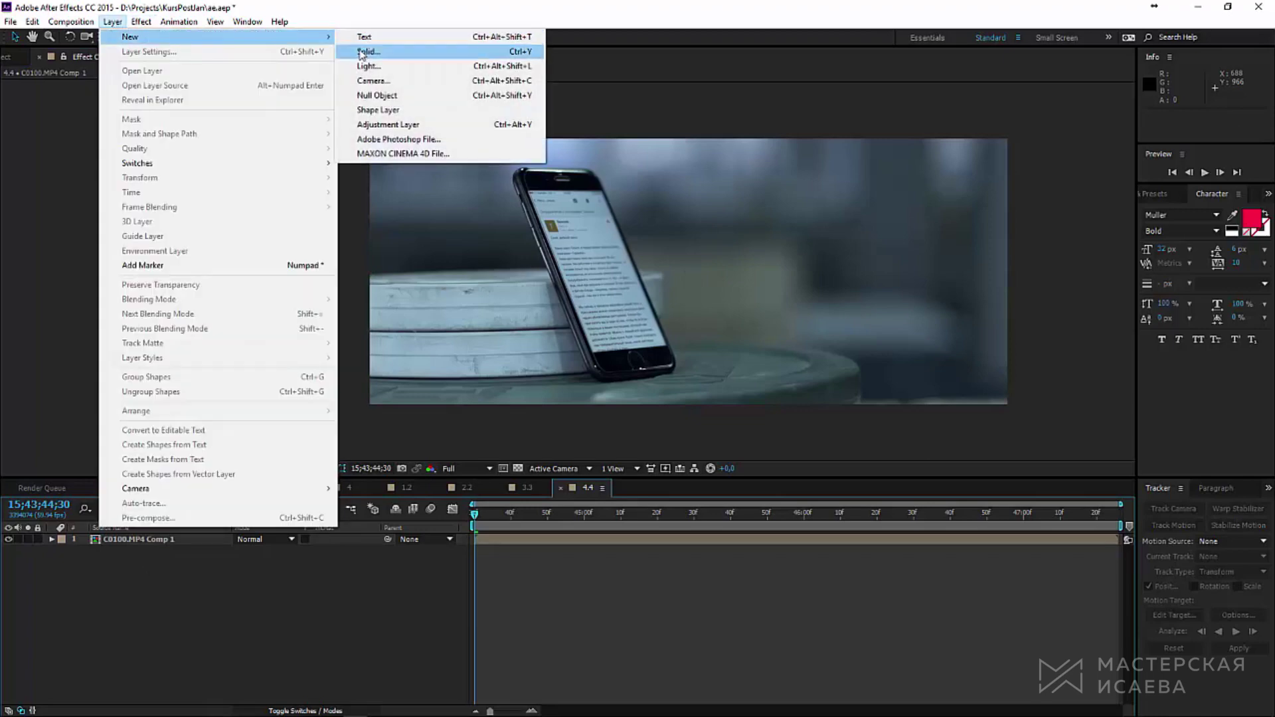
pyautogui.click(372, 51)
pyautogui.click(680, 685)
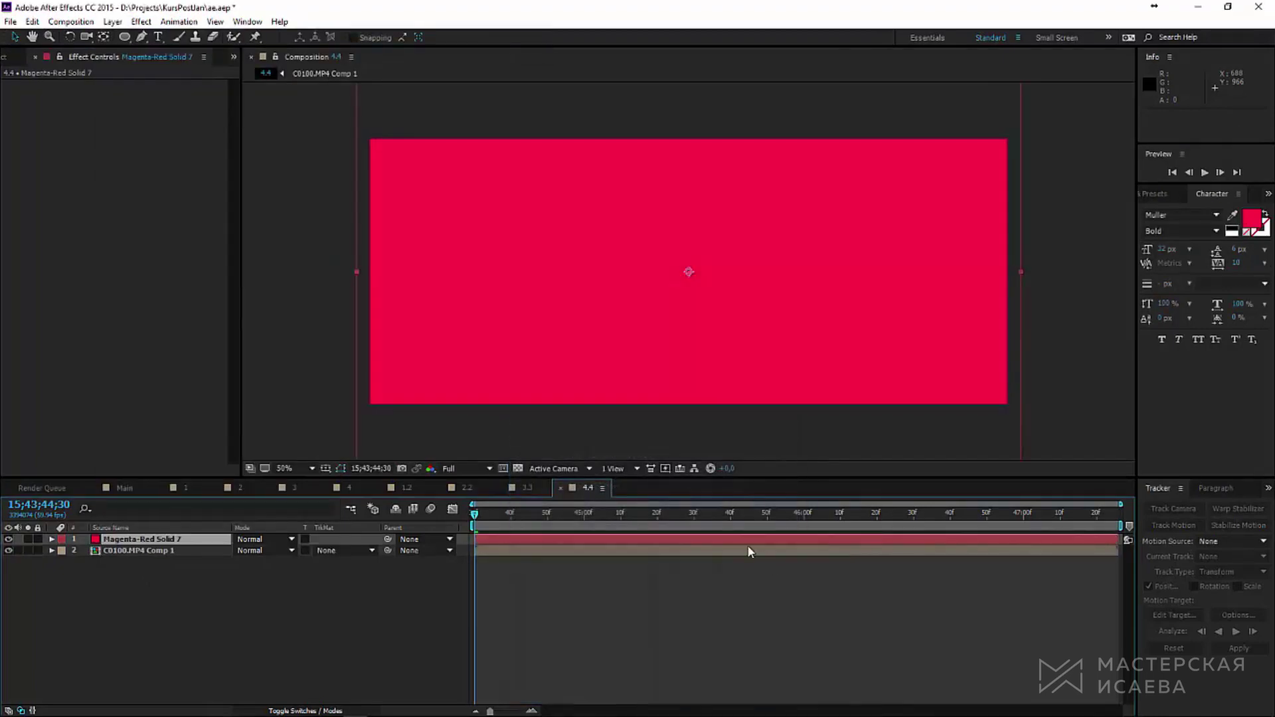
pyautogui.click(8, 540)
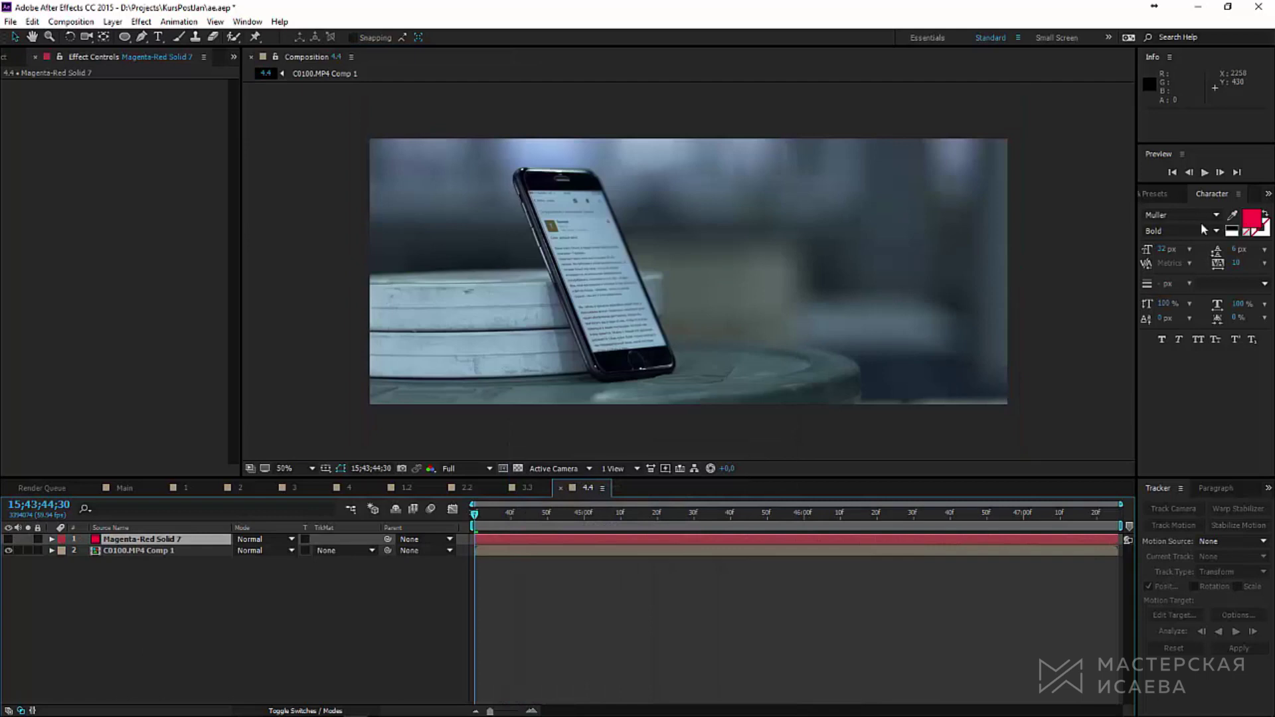
pyautogui.click(1159, 193)
pyautogui.click(1189, 211)
pyautogui.write('f')
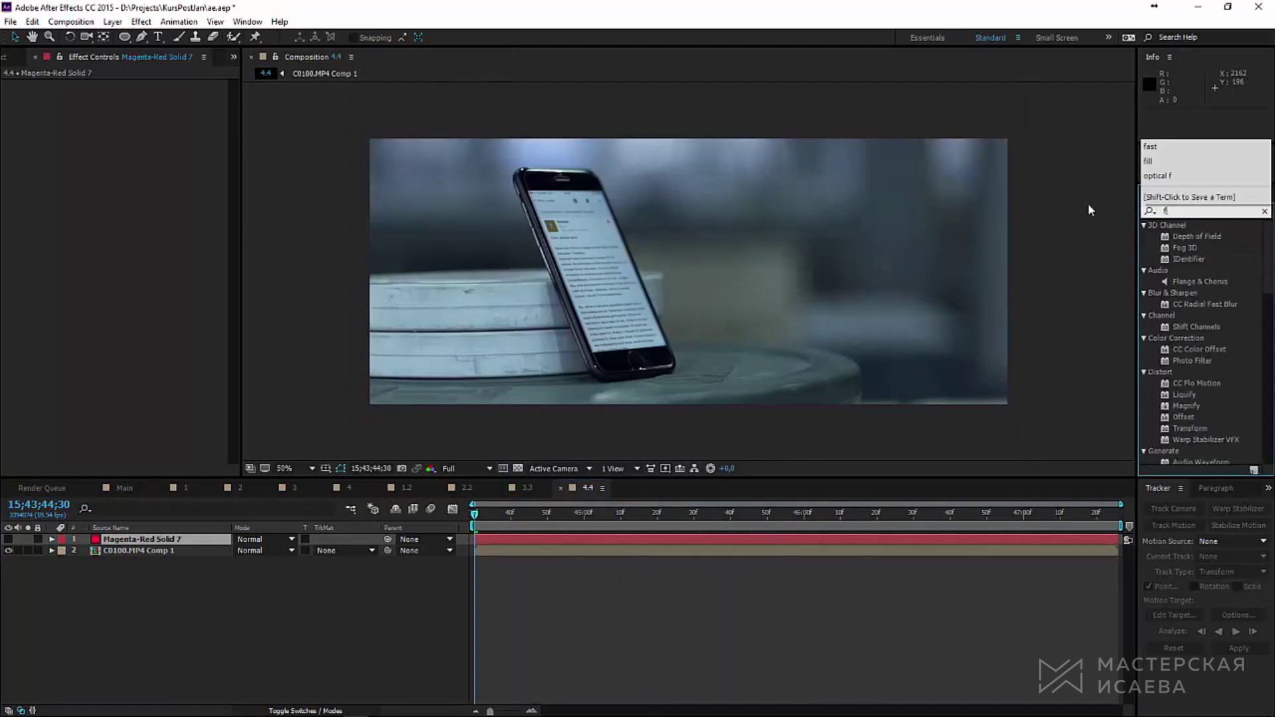
pyautogui.write('ill')
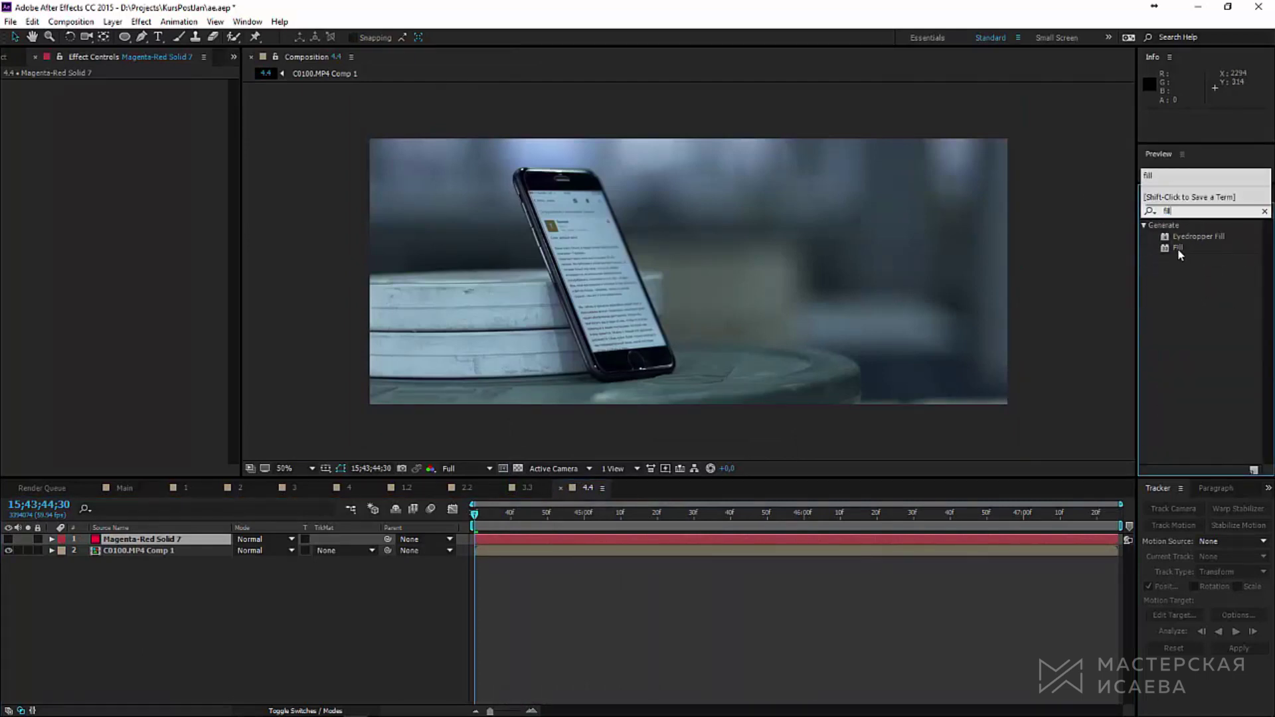
pyautogui.doubleClick(1178, 251)
# Step: Draw a four-point Pen mask following the phone screen's corners
pyautogui.press('g')
pyautogui.scroll(4, 583, 188)
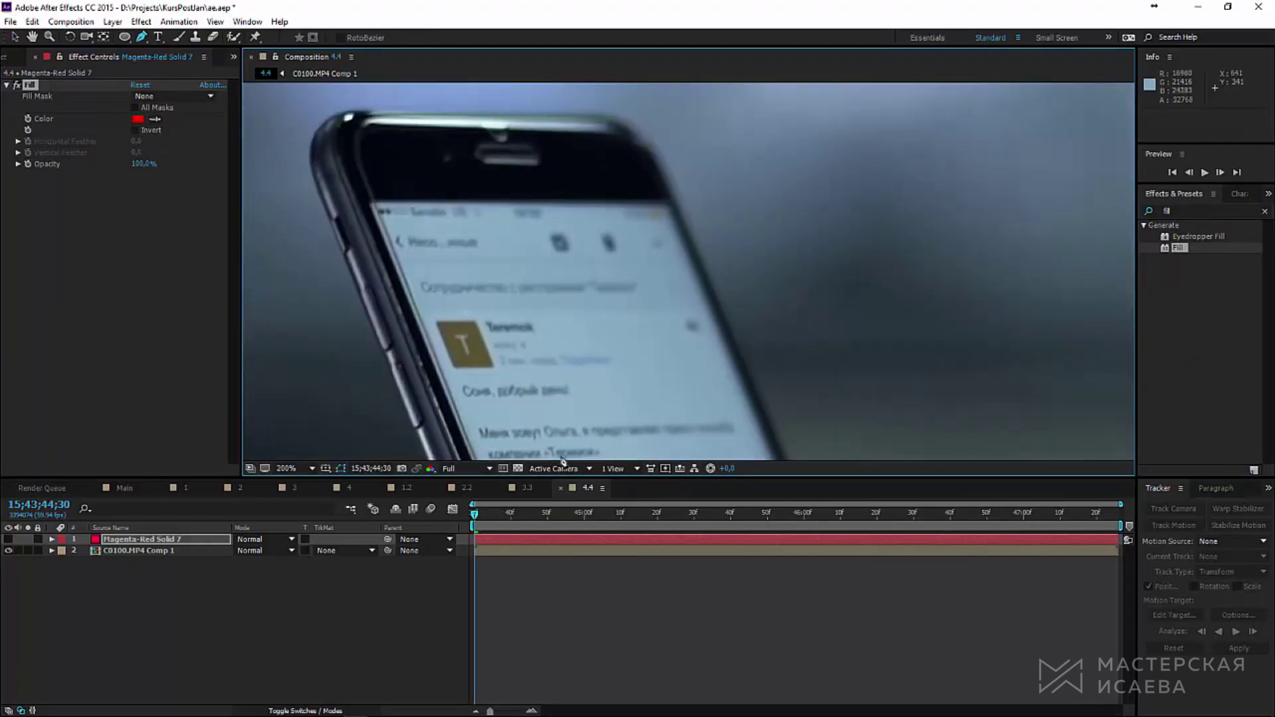
pyautogui.click(669, 205)
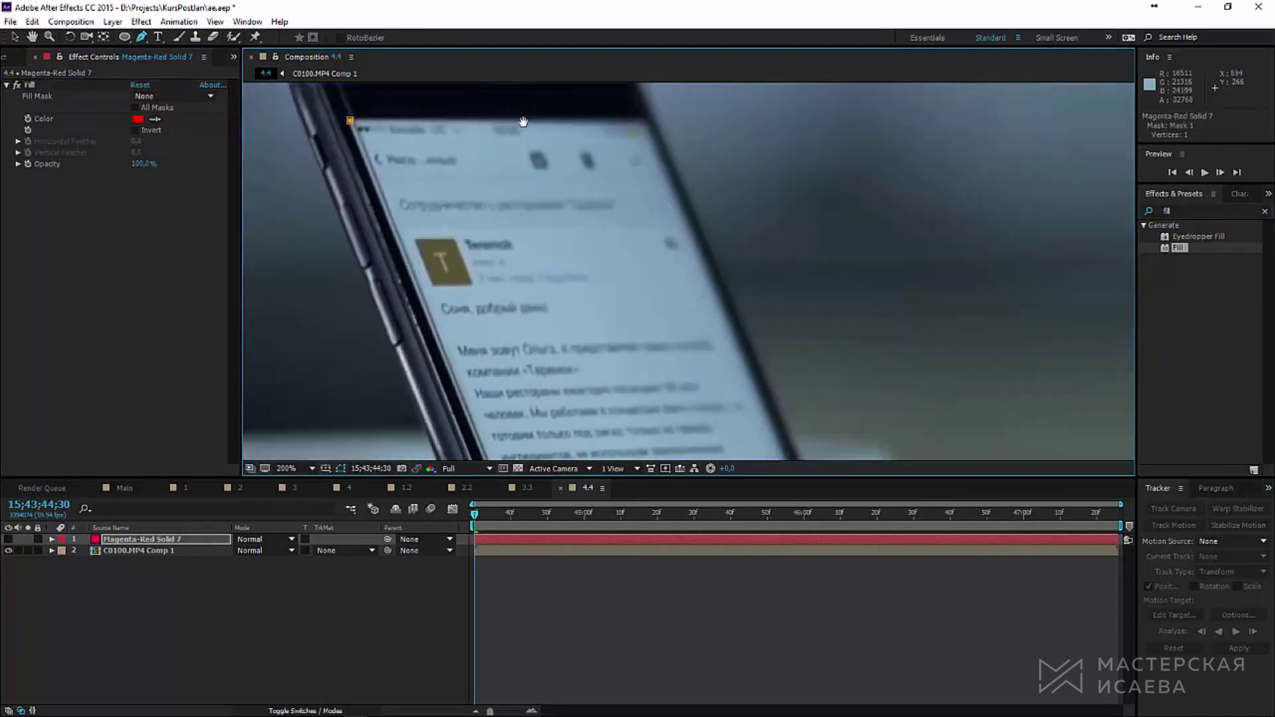
pyautogui.scroll(-5, 669, 204)
pyautogui.click(750, 299)
pyautogui.scroll(5, 651, 171)
pyautogui.scroll(-5, 651, 173)
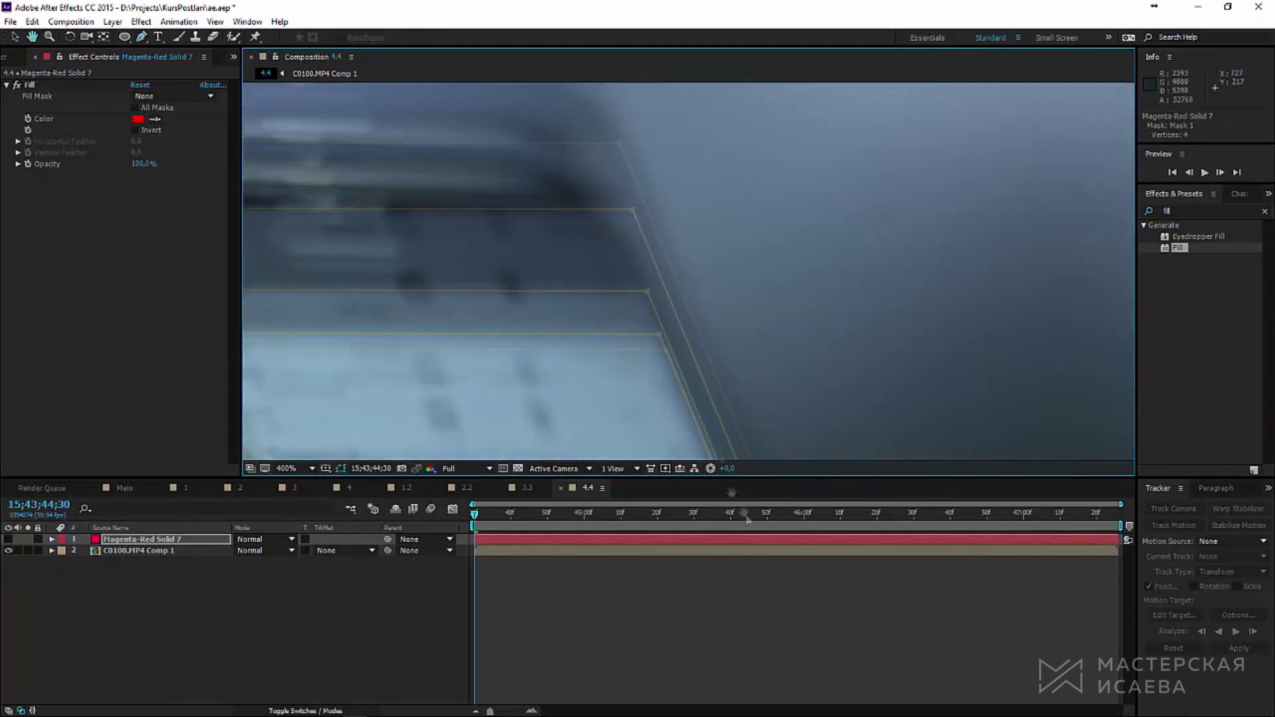
pyautogui.click(697, 359)
pyautogui.scroll(5, 681, 165)
pyautogui.scroll(2, 681, 165)
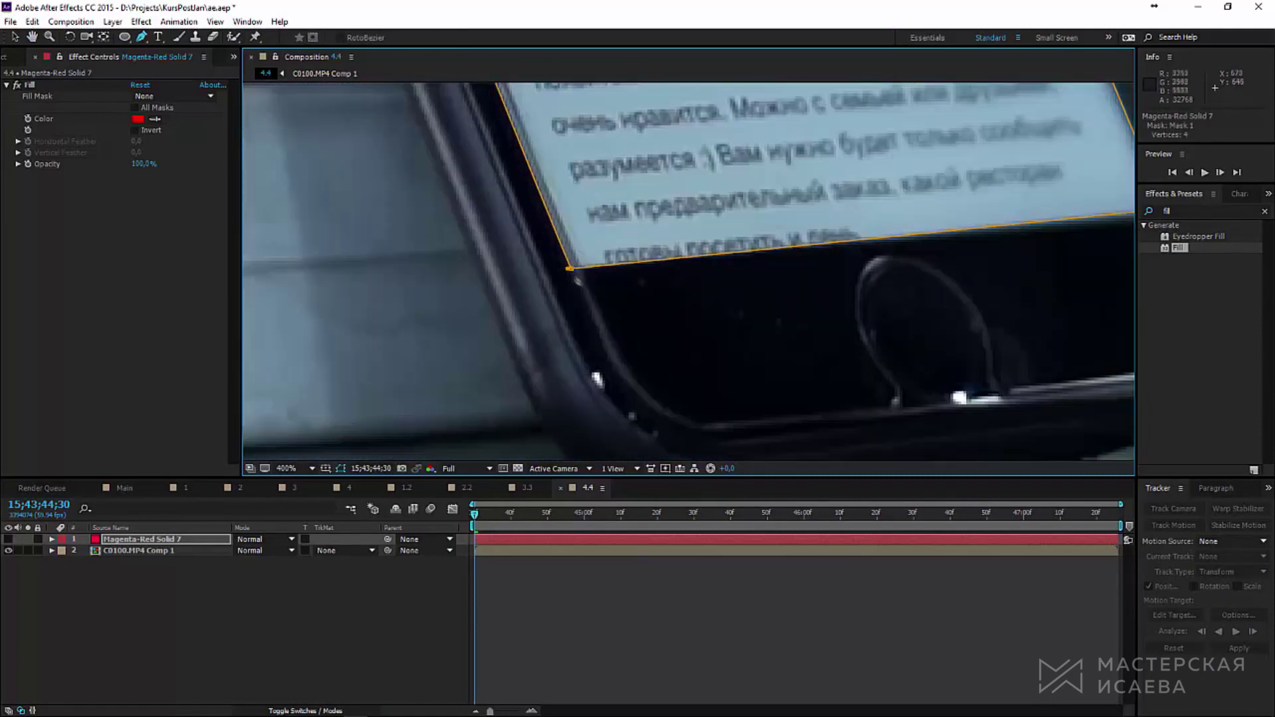
pyautogui.click(573, 271)
pyautogui.hscroll(5, 777, 336)
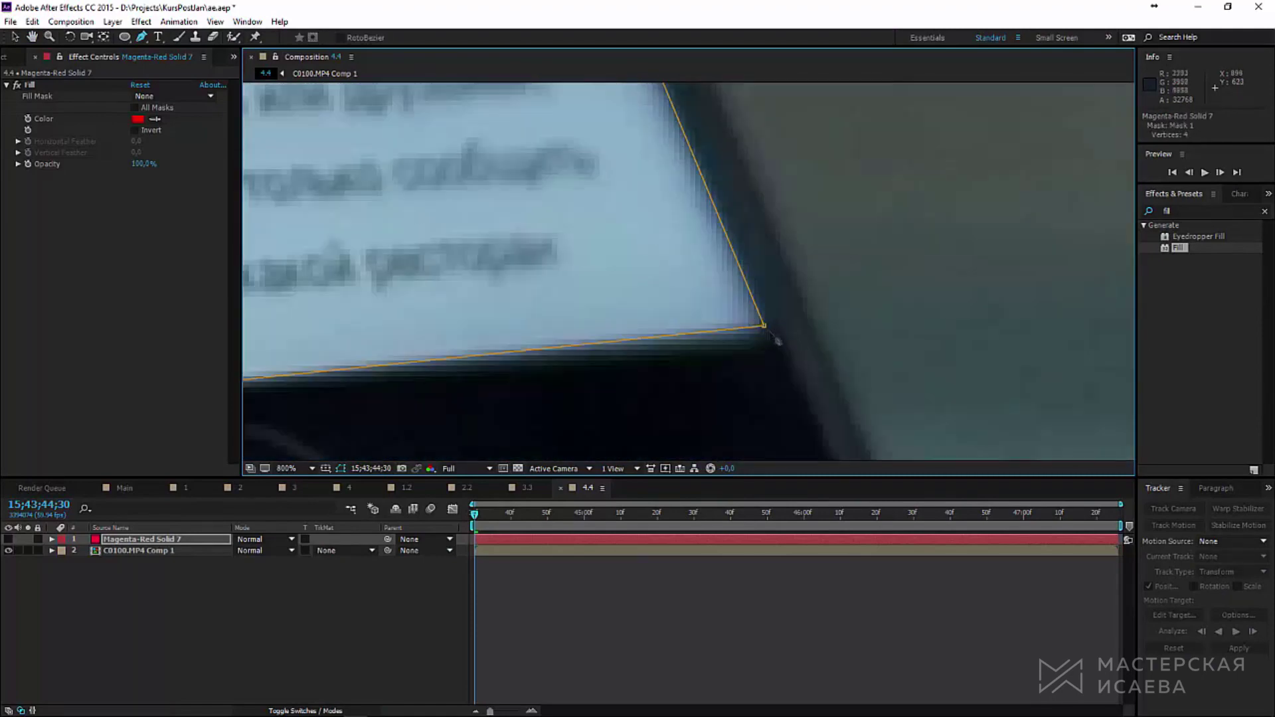
pyautogui.scroll(-2, 688, 287)
pyautogui.scroll(5, 687, 287)
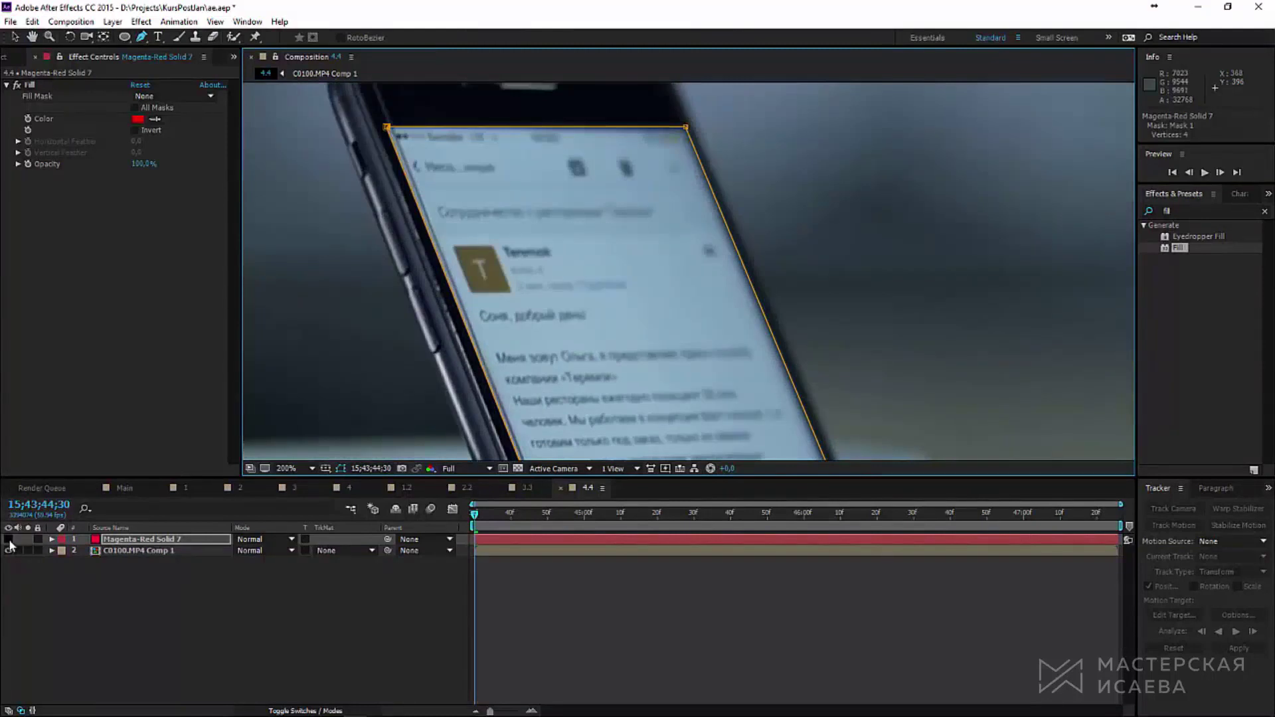
# Step: Show the Fill layer again and set its colour to near-black
pyautogui.click(9, 540)
pyautogui.scroll(-2, 454, 253)
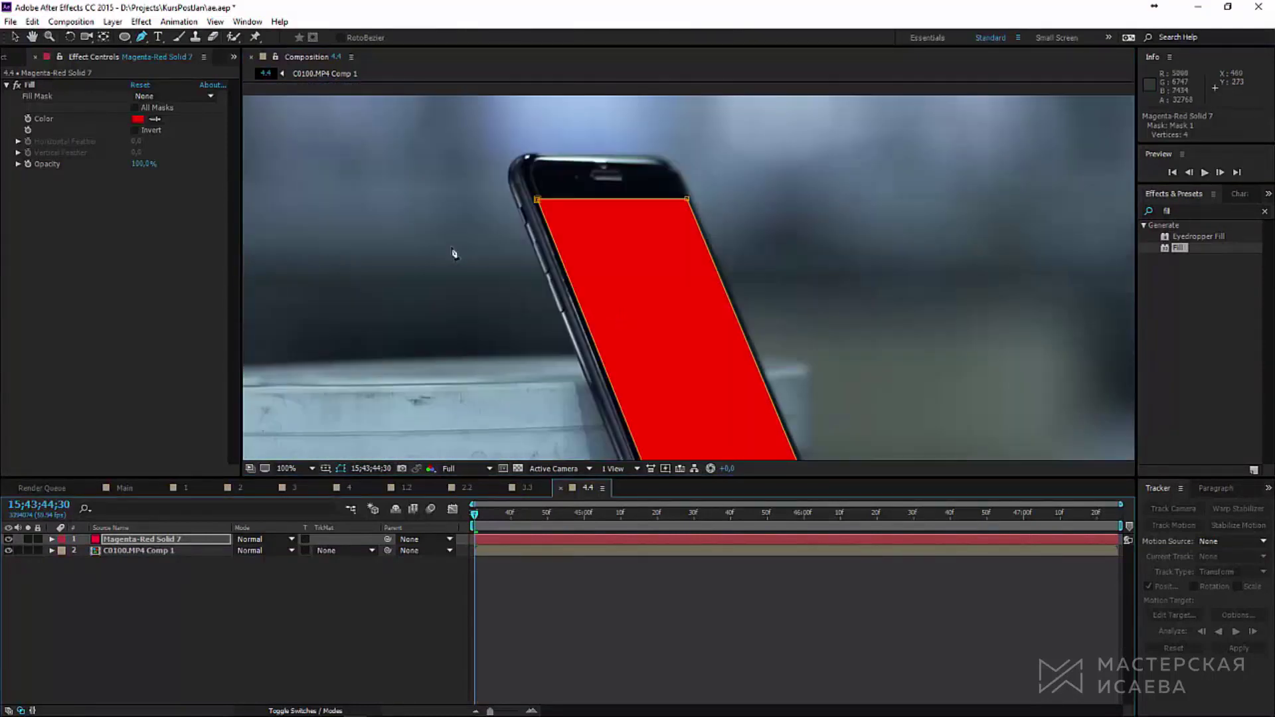
pyautogui.click(138, 119)
pyautogui.moveTo(704, 485); pyautogui.dragTo(659, 523)
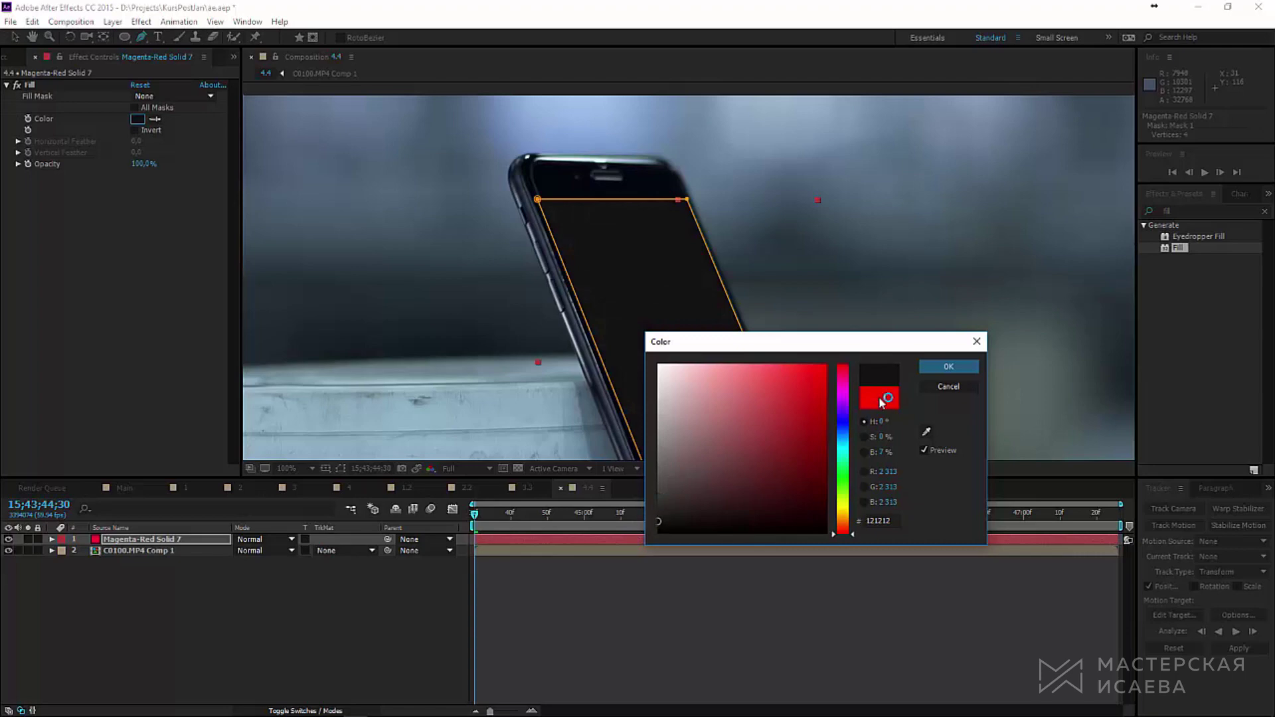
pyautogui.click(948, 367)
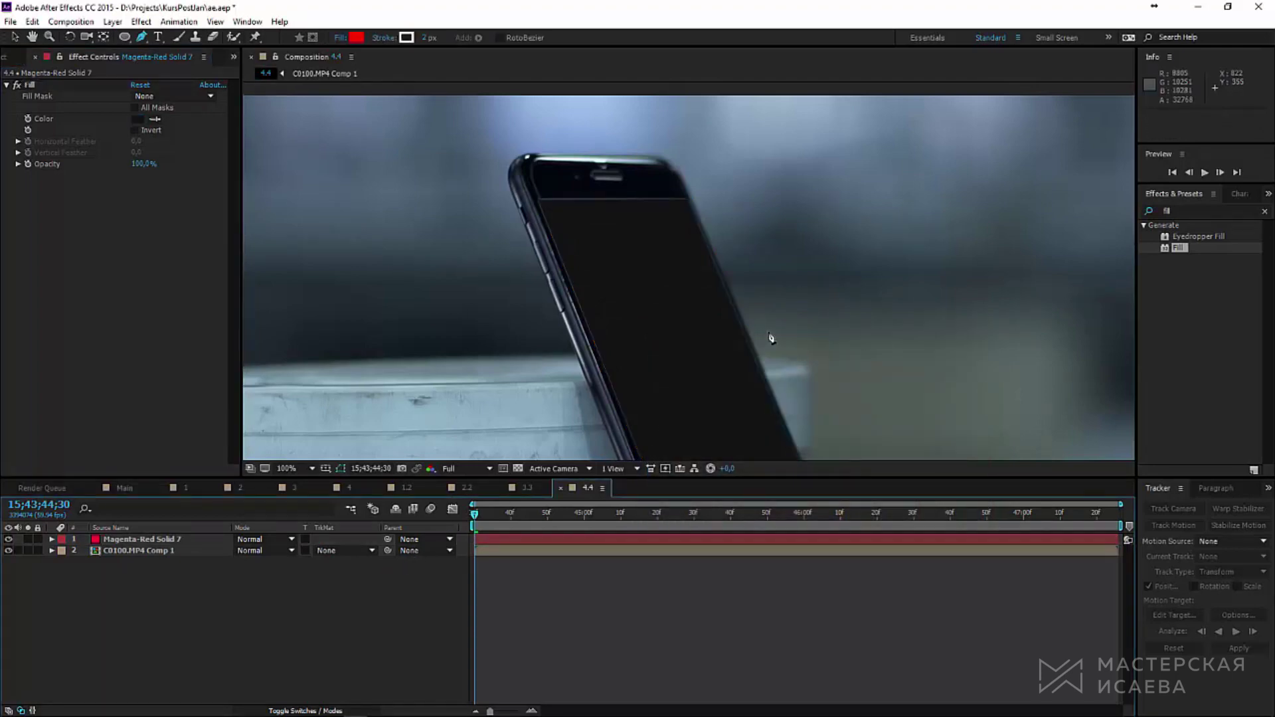
pyautogui.moveTo(769, 336); pyautogui.dragTo(871, 271)
pyautogui.scroll(2, 672, 113)
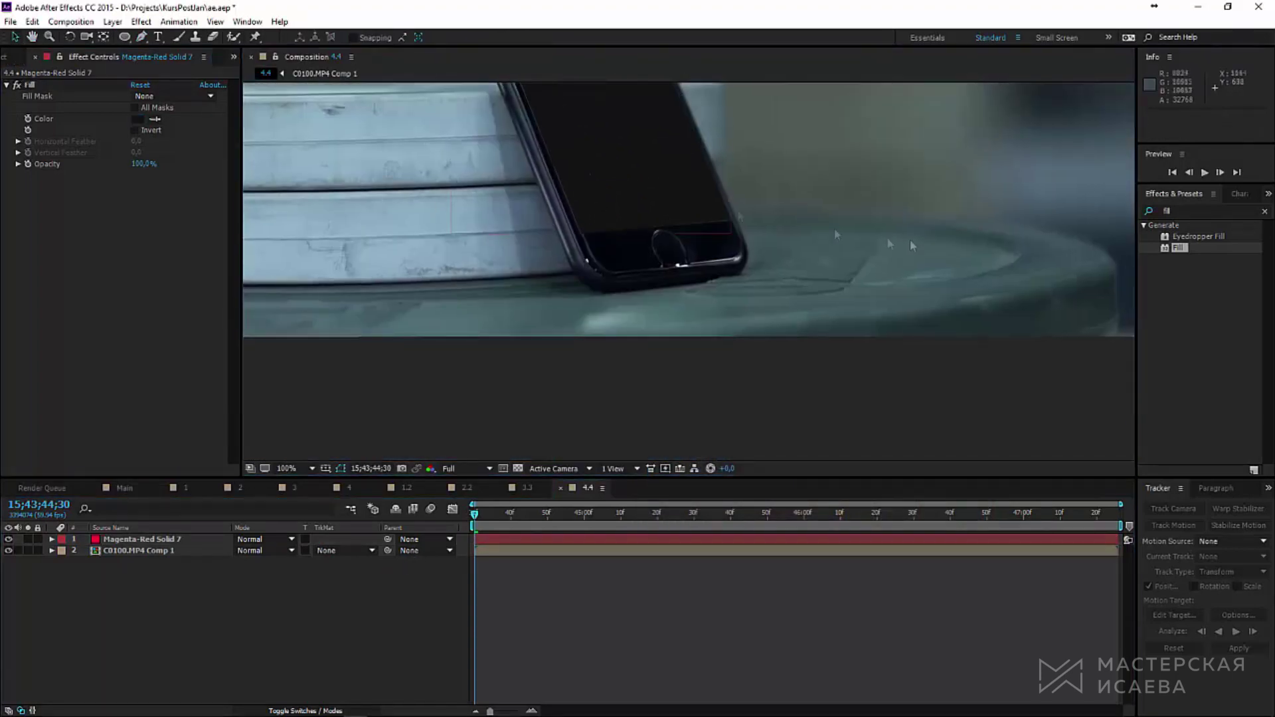
pyautogui.scroll(2, 688, 269)
# Step: Give the screen mask a 2-pixel feather
pyautogui.click(137, 541)
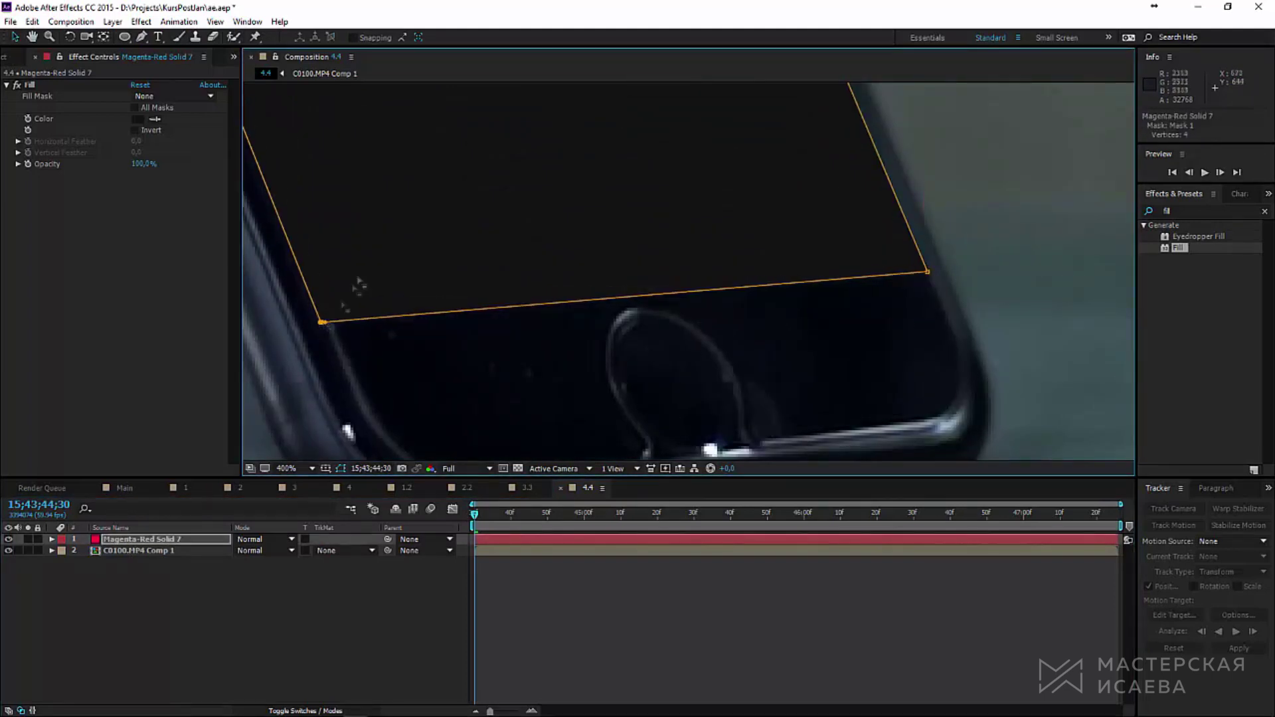
pyautogui.moveTo(356, 285); pyautogui.dragTo(246, 326)
pyautogui.click(51, 539)
pyautogui.click(63, 551)
pyautogui.click(74, 562)
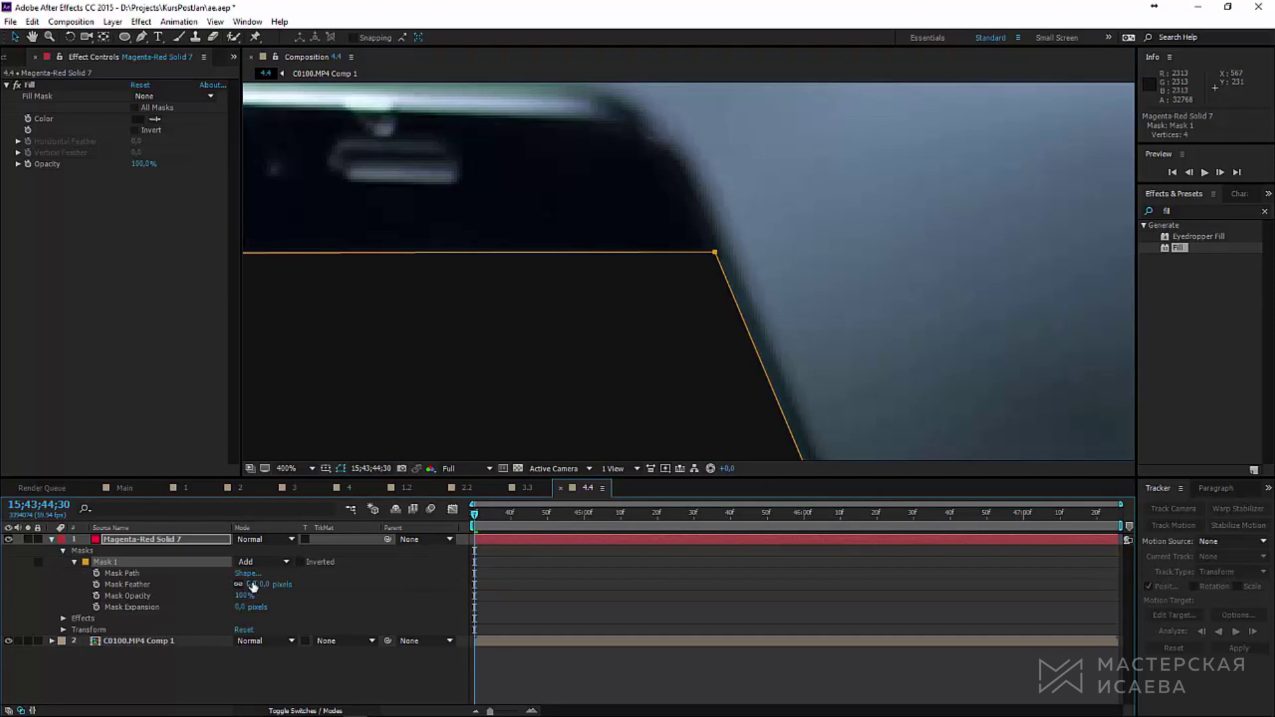
pyautogui.write('2')
pyautogui.press('Return')
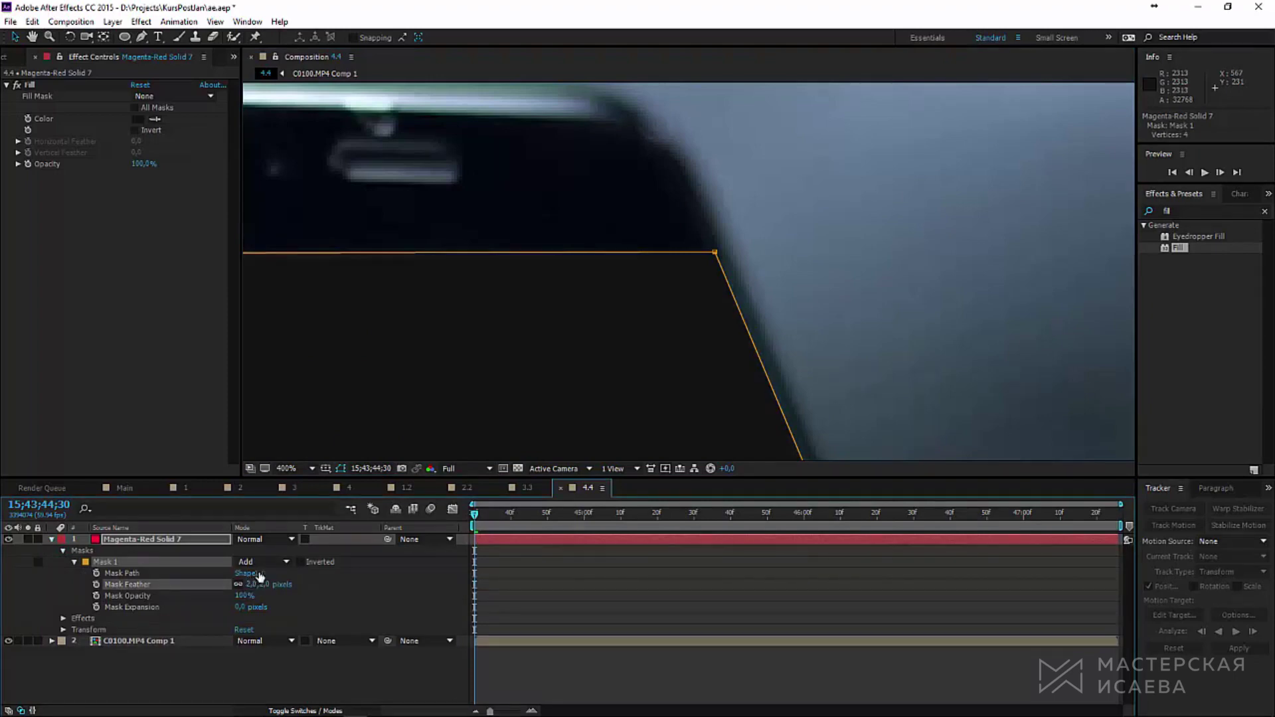
pyautogui.click(250, 682)
pyautogui.scroll(-4, 672, 324)
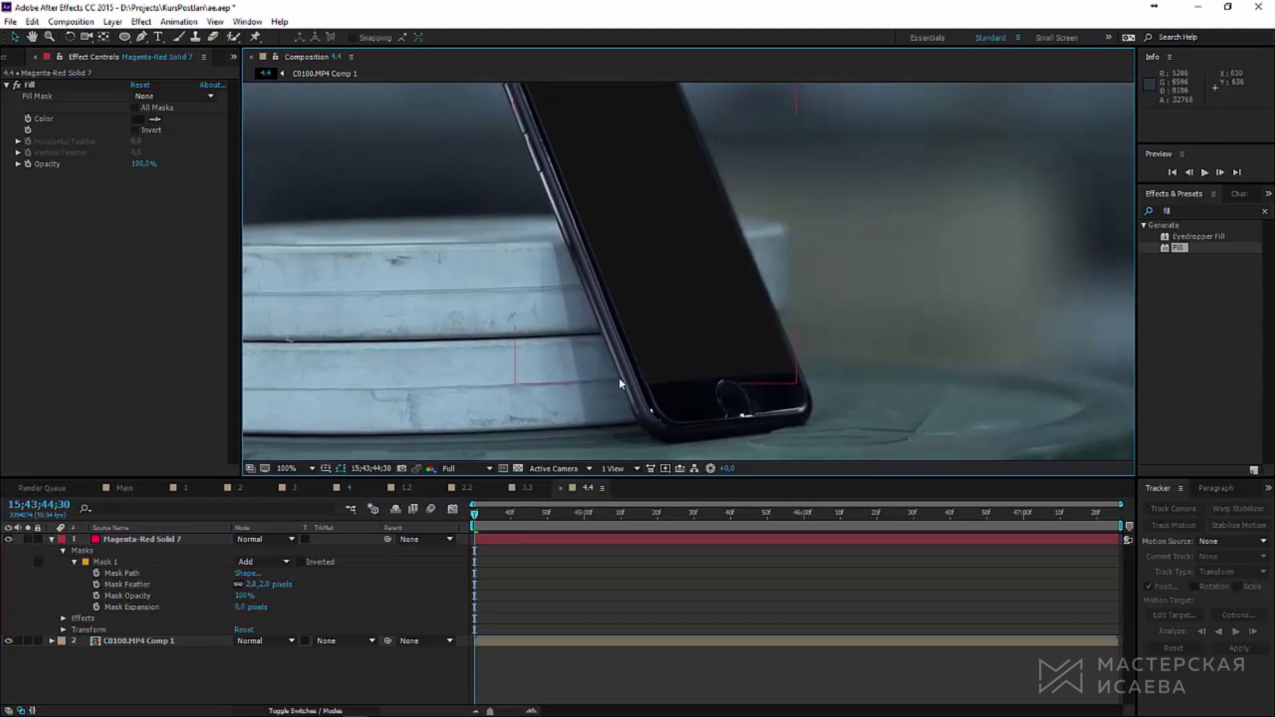
pyautogui.scroll(3, 619, 379)
# Step: Darken the fill colour further toward black
pyautogui.click(137, 120)
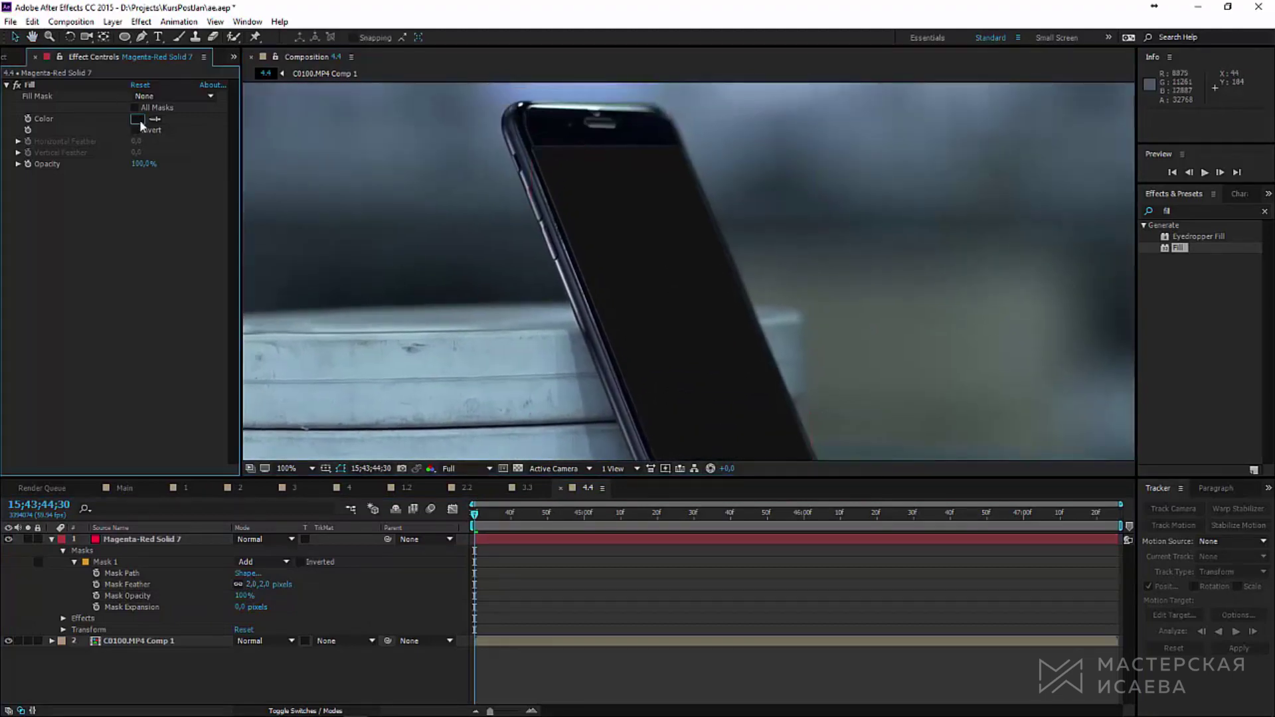
pyautogui.click(657, 528)
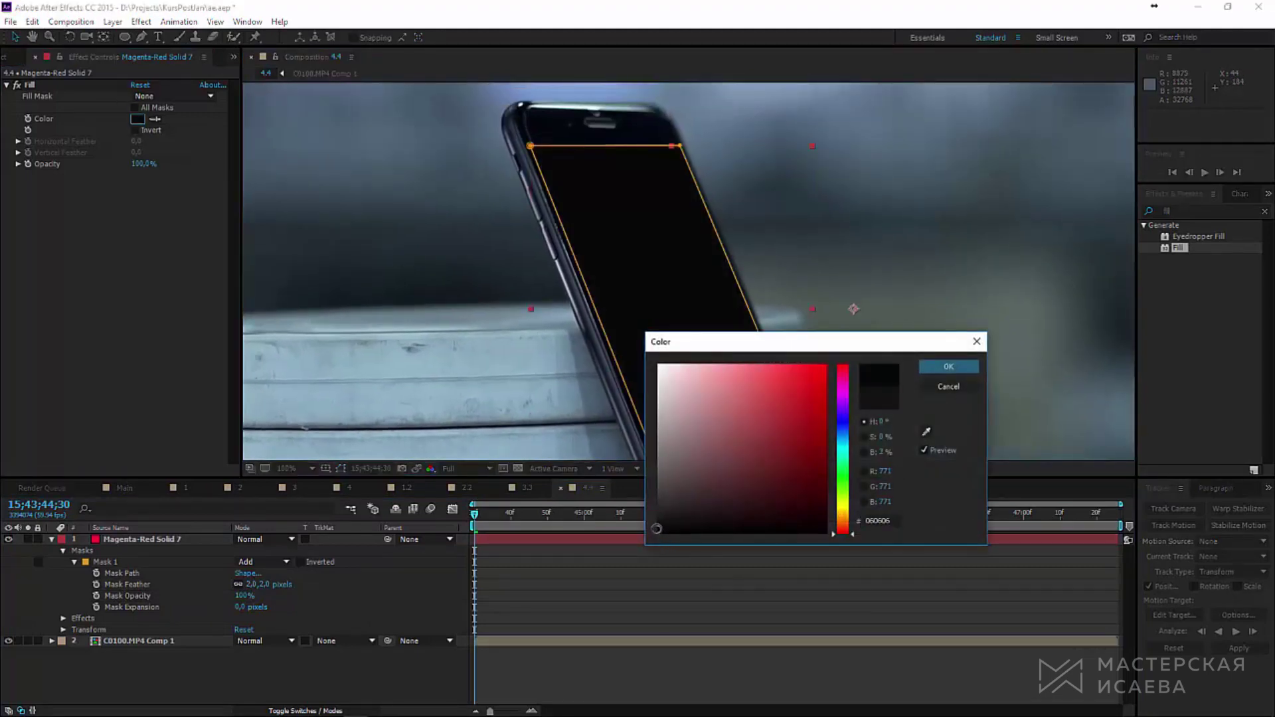
pyautogui.click(932, 391)
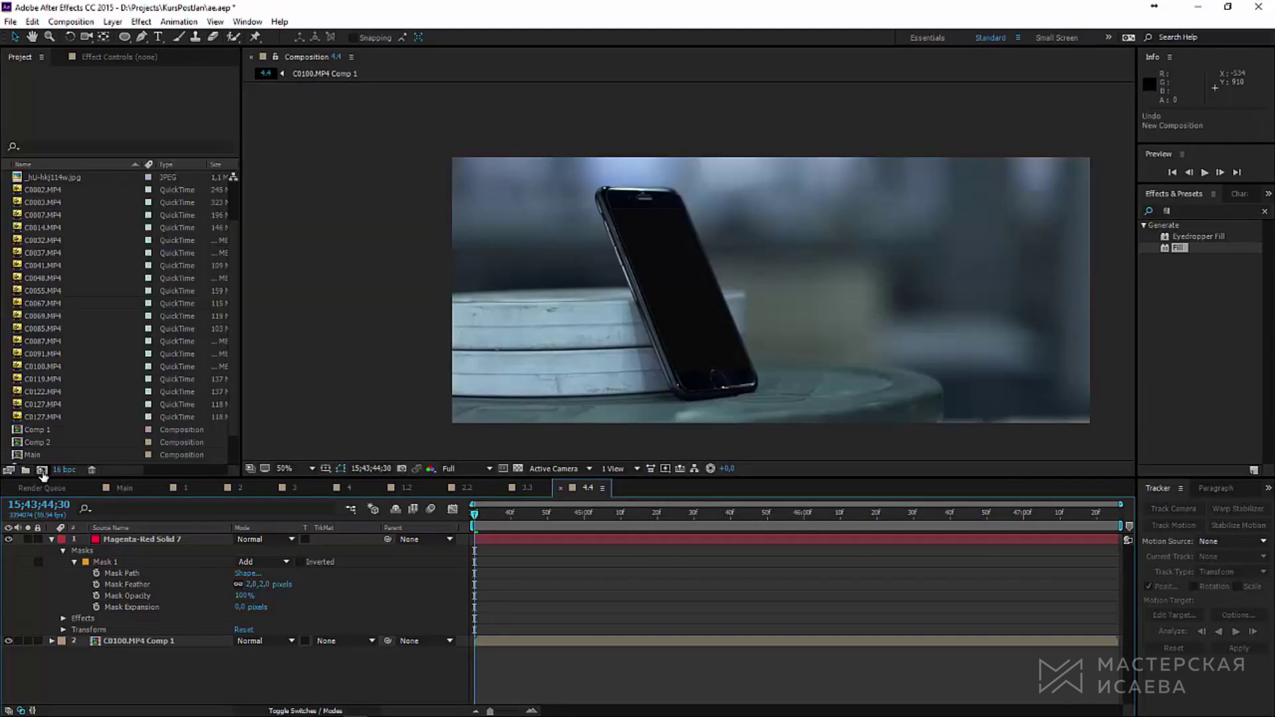
# Step: Create Comp 3 at 822x1280
pyautogui.click(42, 469)
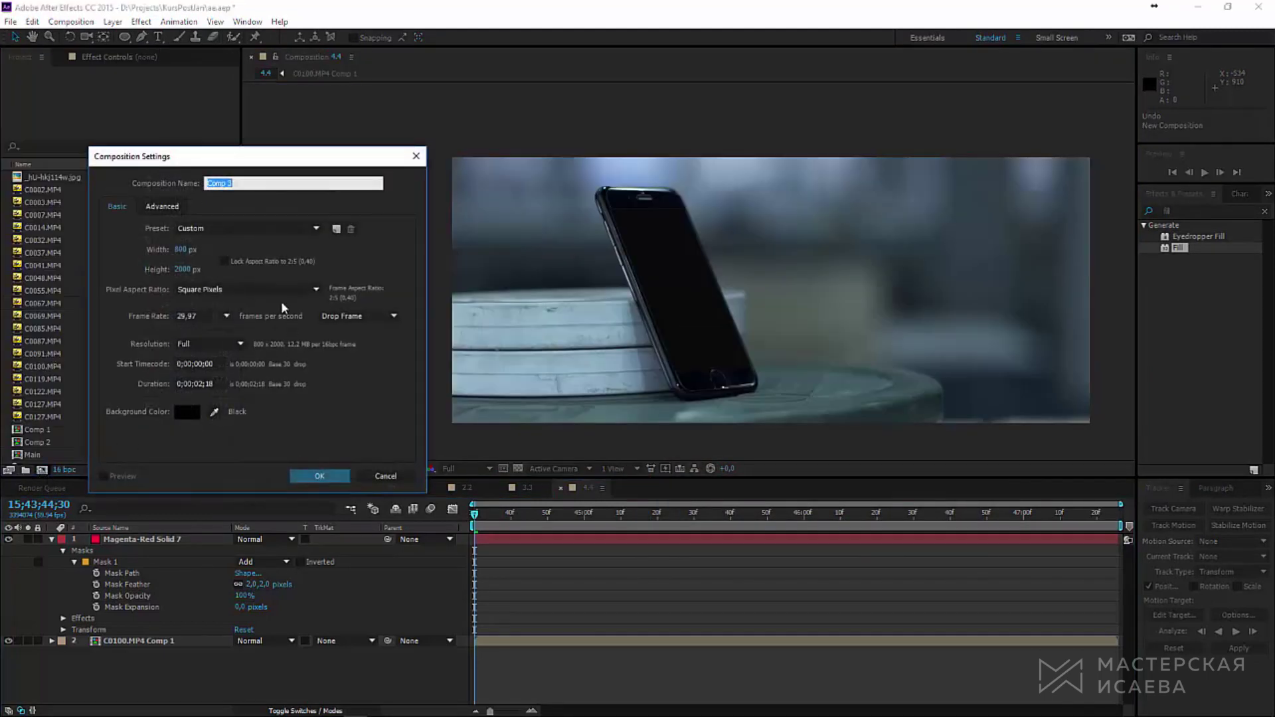
pyautogui.moveTo(181, 249); pyautogui.dragTo(180, 253)
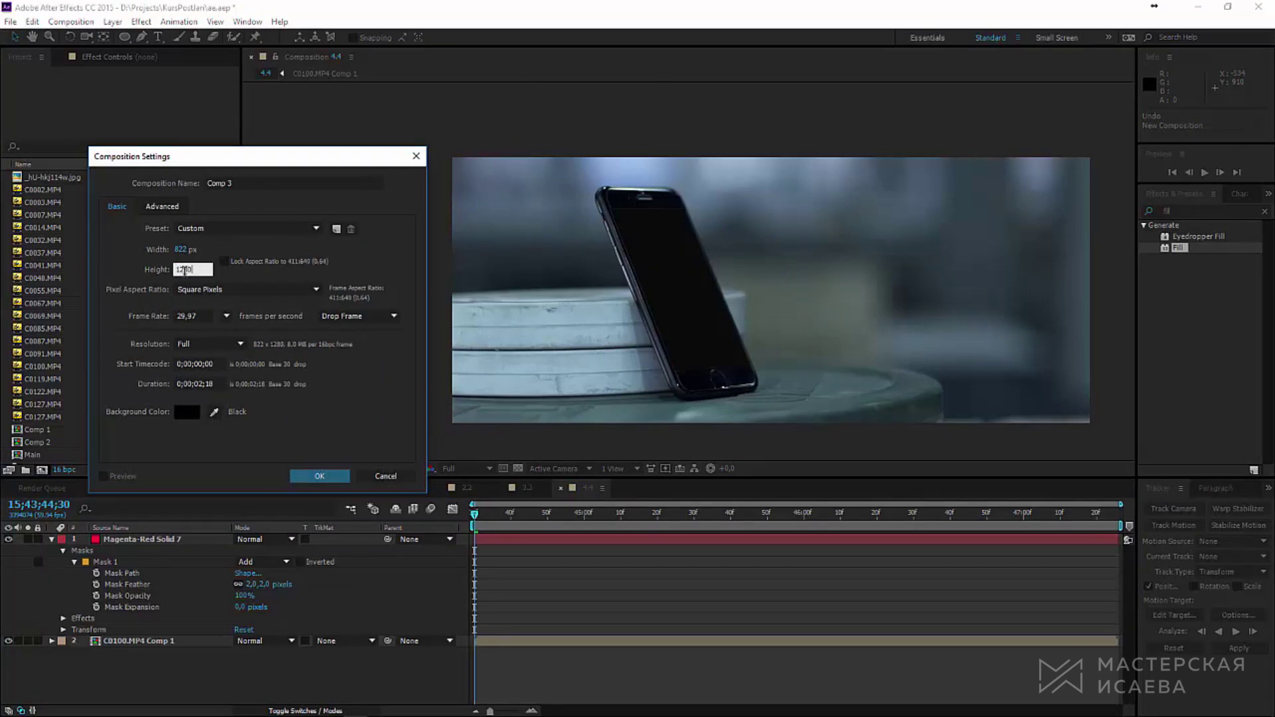
pyautogui.click(324, 479)
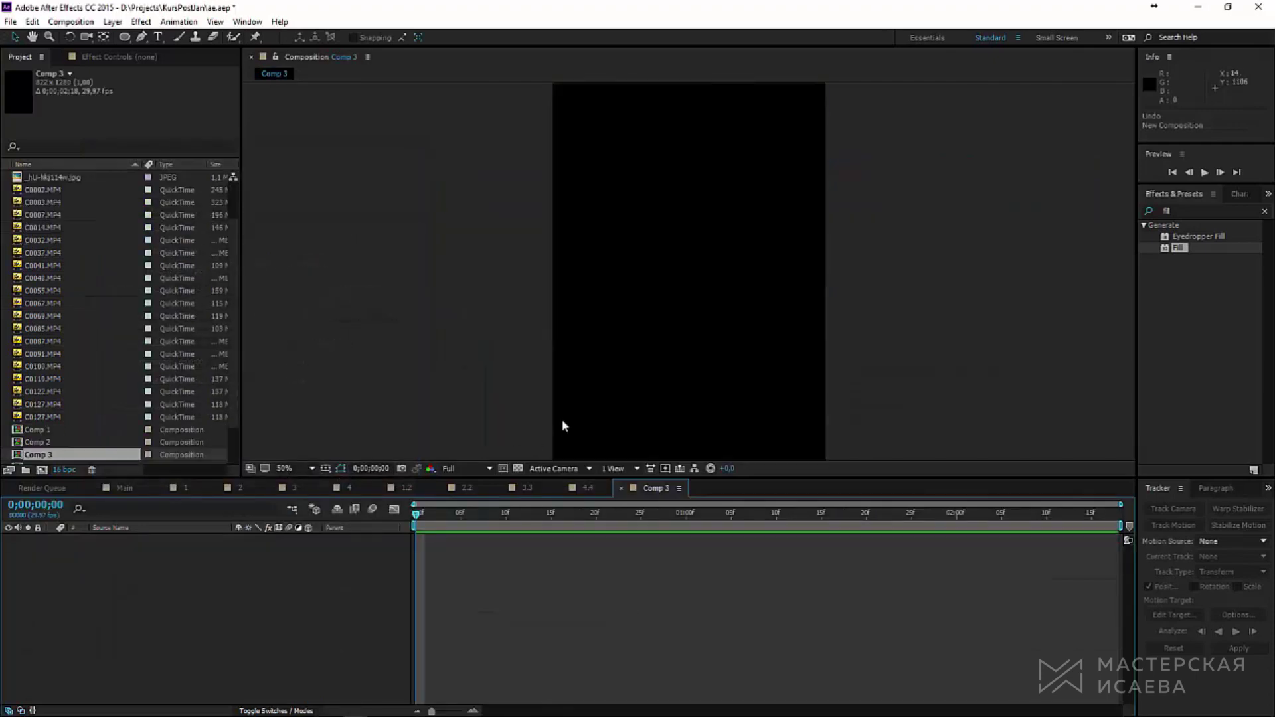
pyautogui.scroll(2, 667, 340)
pyautogui.scroll(-2, 704, 356)
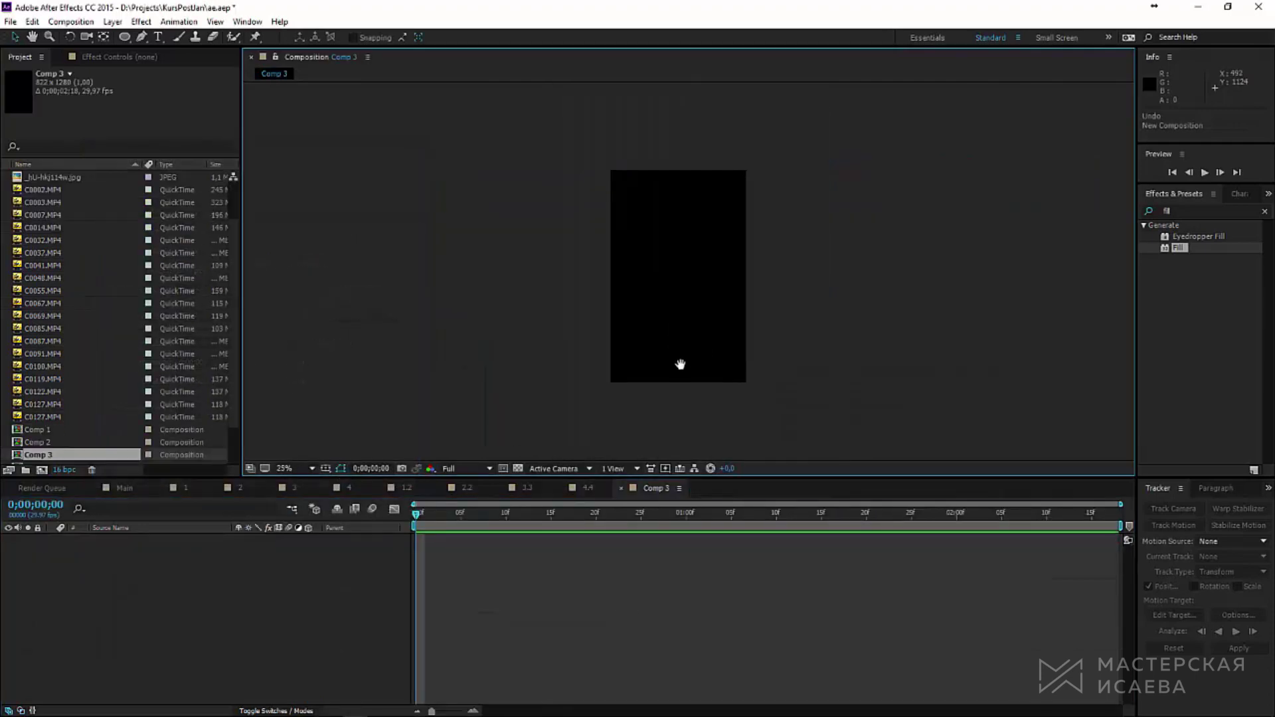
pyautogui.moveTo(680, 364); pyautogui.dragTo(654, 386)
# Step: Add a new solid to Comp 3 and apply the Grid effect to it
pyautogui.click(113, 22)
pyautogui.moveTo(216, 38)
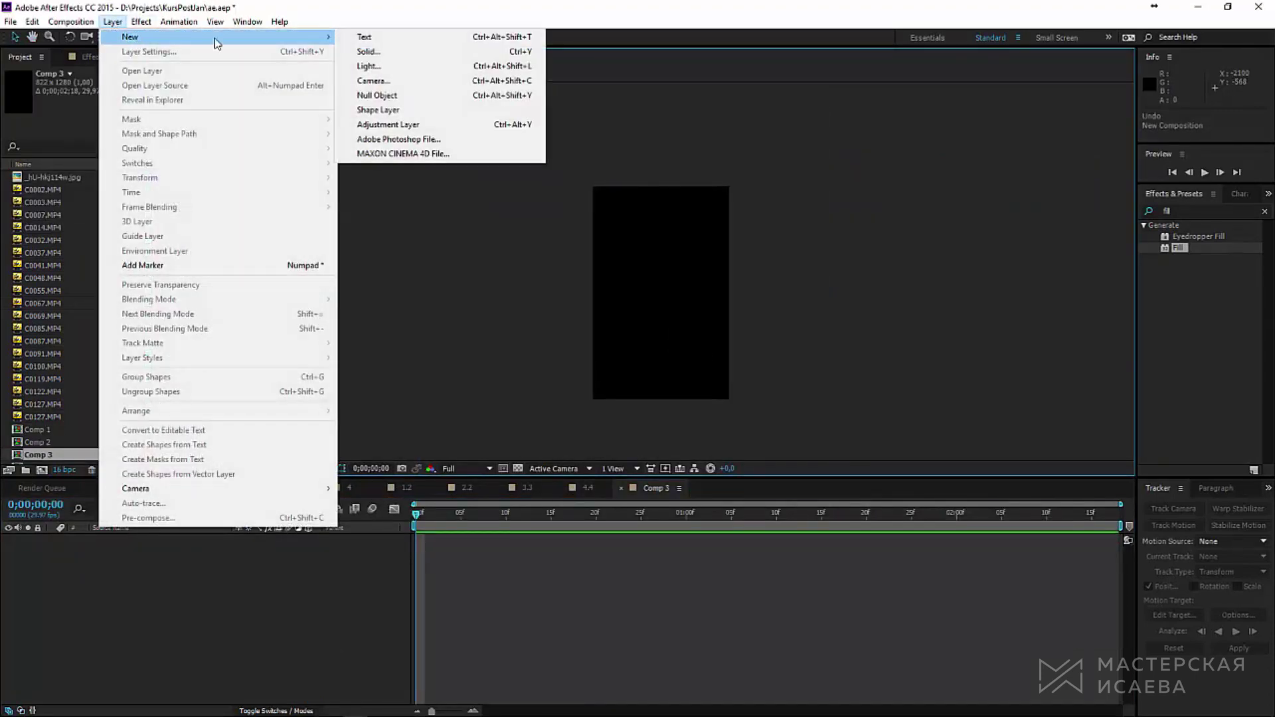
pyautogui.click(366, 52)
pyautogui.click(695, 685)
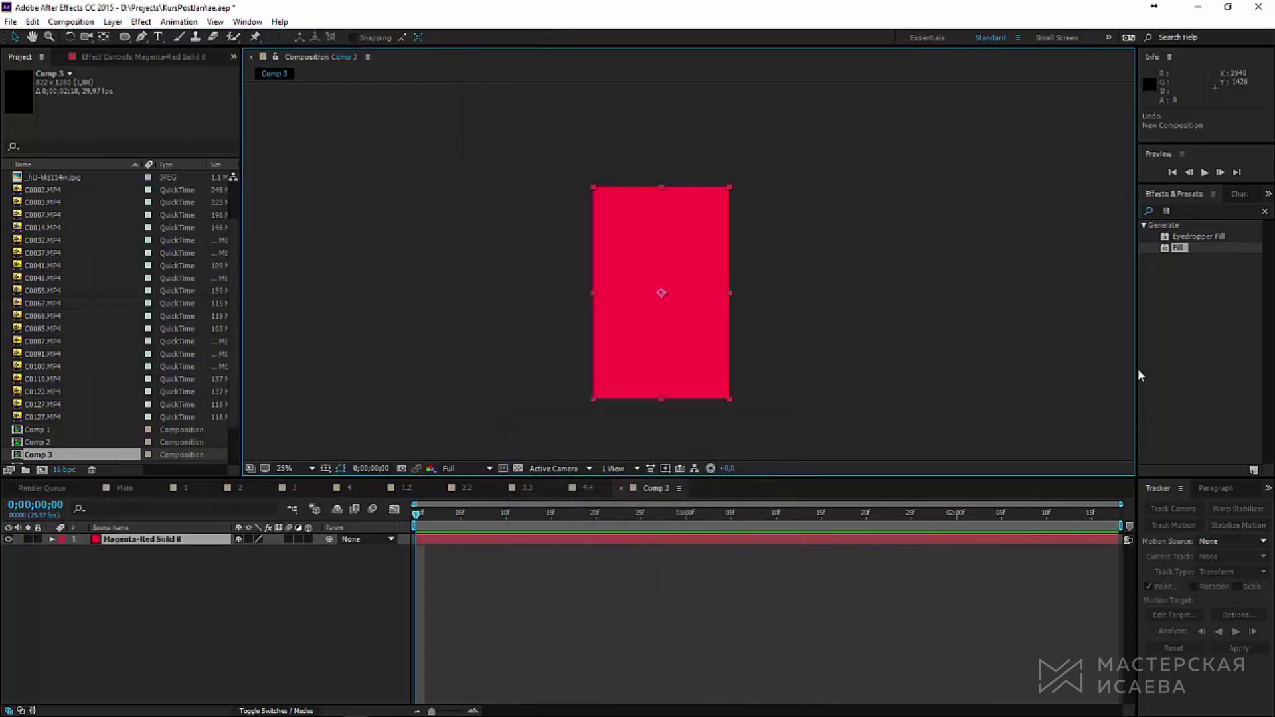
pyautogui.click(1180, 210)
pyautogui.write('grid')
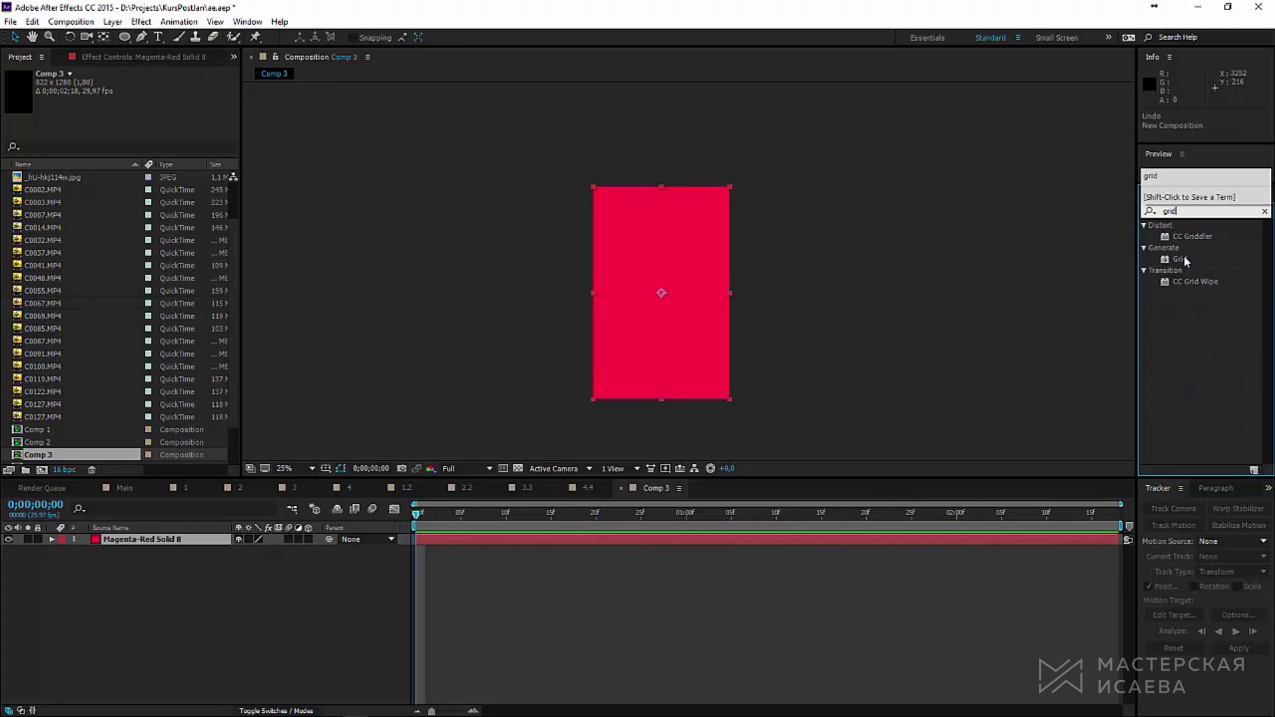
pyautogui.doubleClick(1182, 259)
# Step: Make the grid denser with a Border of 1, then start pre-composing the grid layer
pyautogui.press('.')
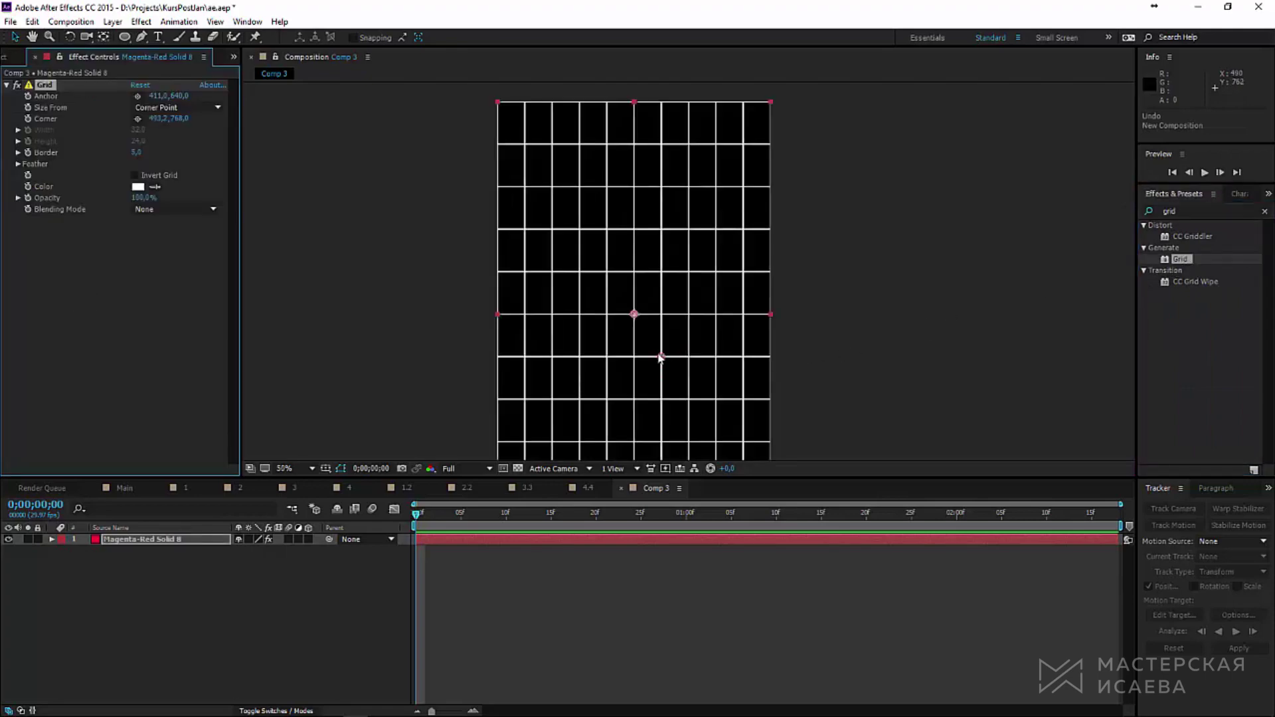
pyautogui.moveTo(660, 357); pyautogui.dragTo(642, 323)
pyautogui.click(136, 152)
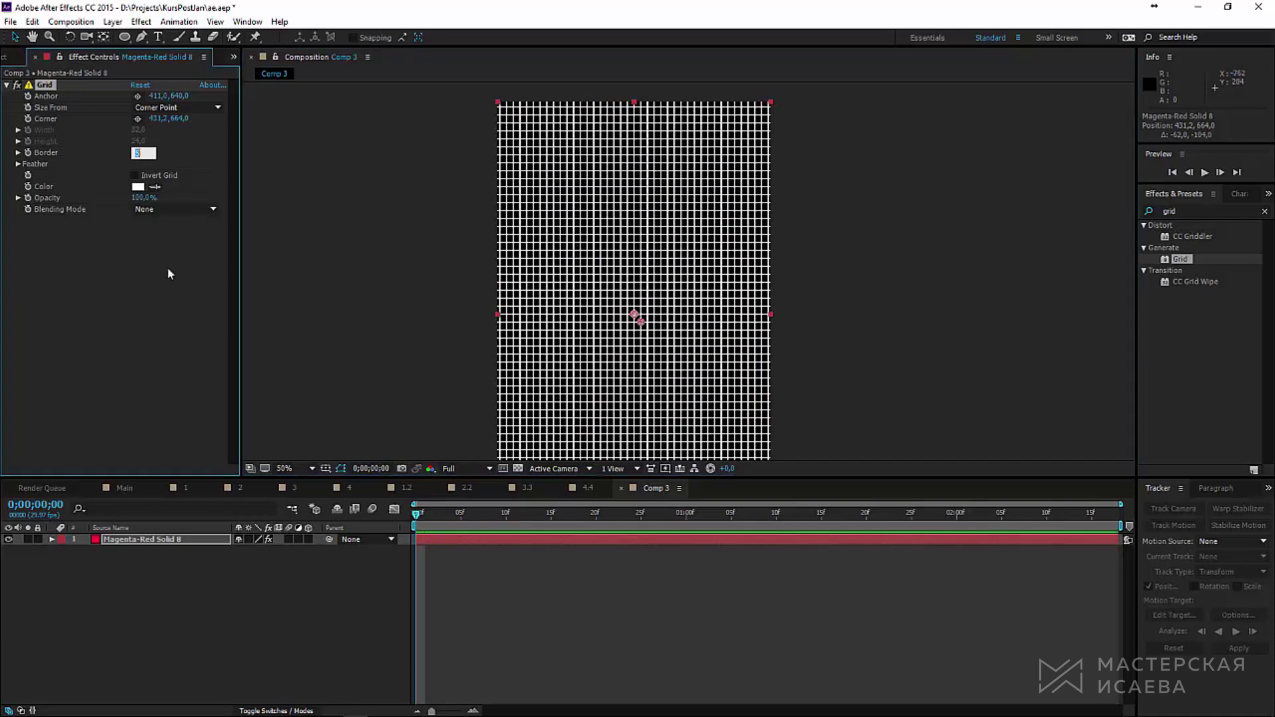
pyautogui.write('2')
pyautogui.press('Return')
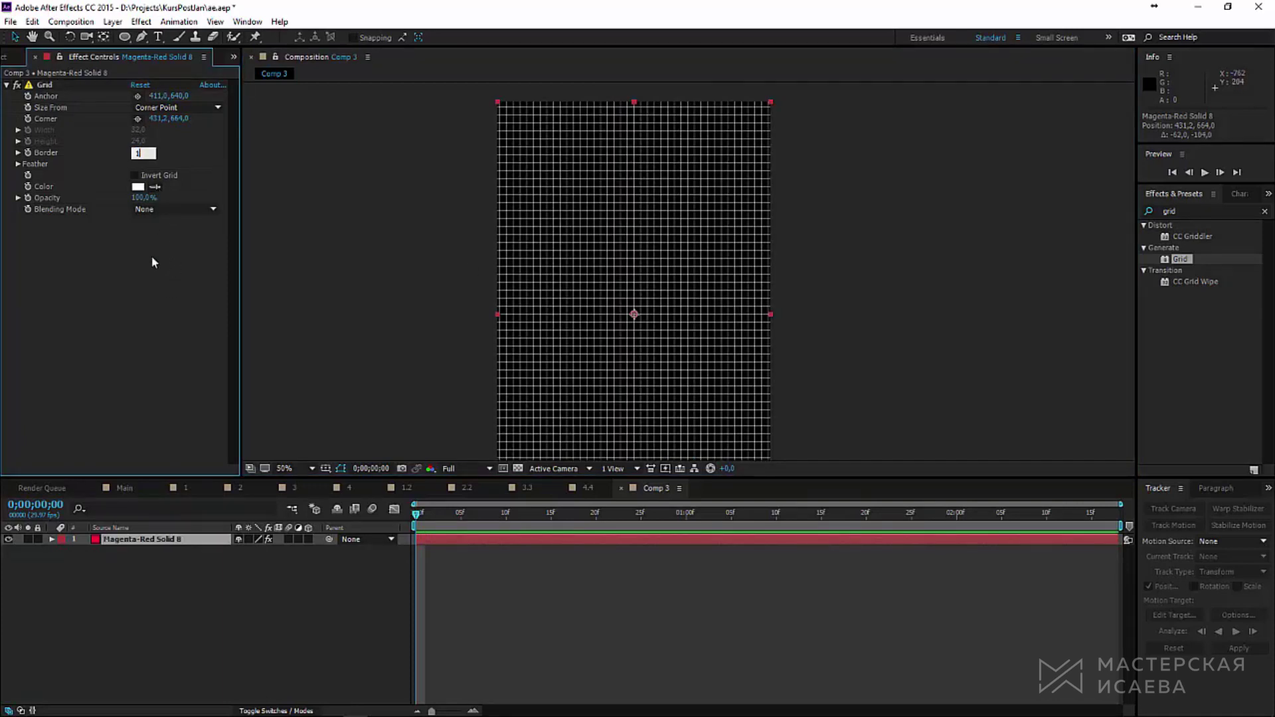
pyautogui.press('Return')
pyautogui.press(',')
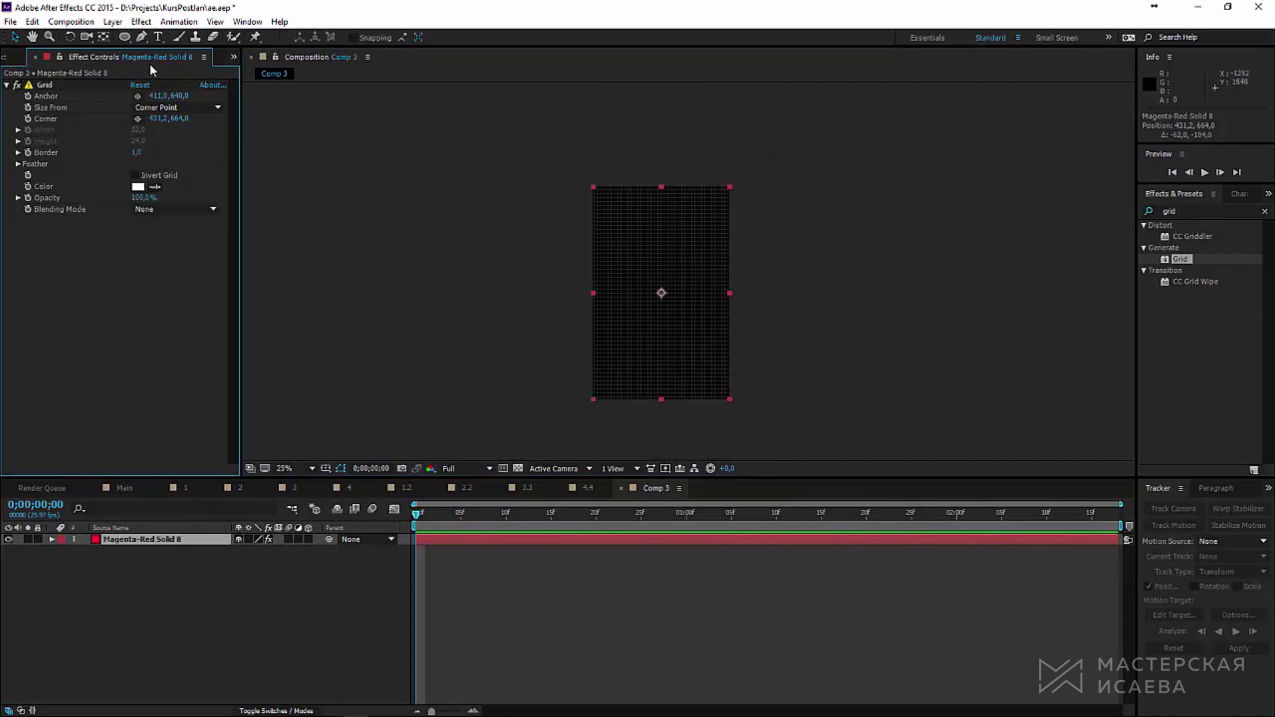
pyautogui.click(113, 21)
pyautogui.click(153, 504)
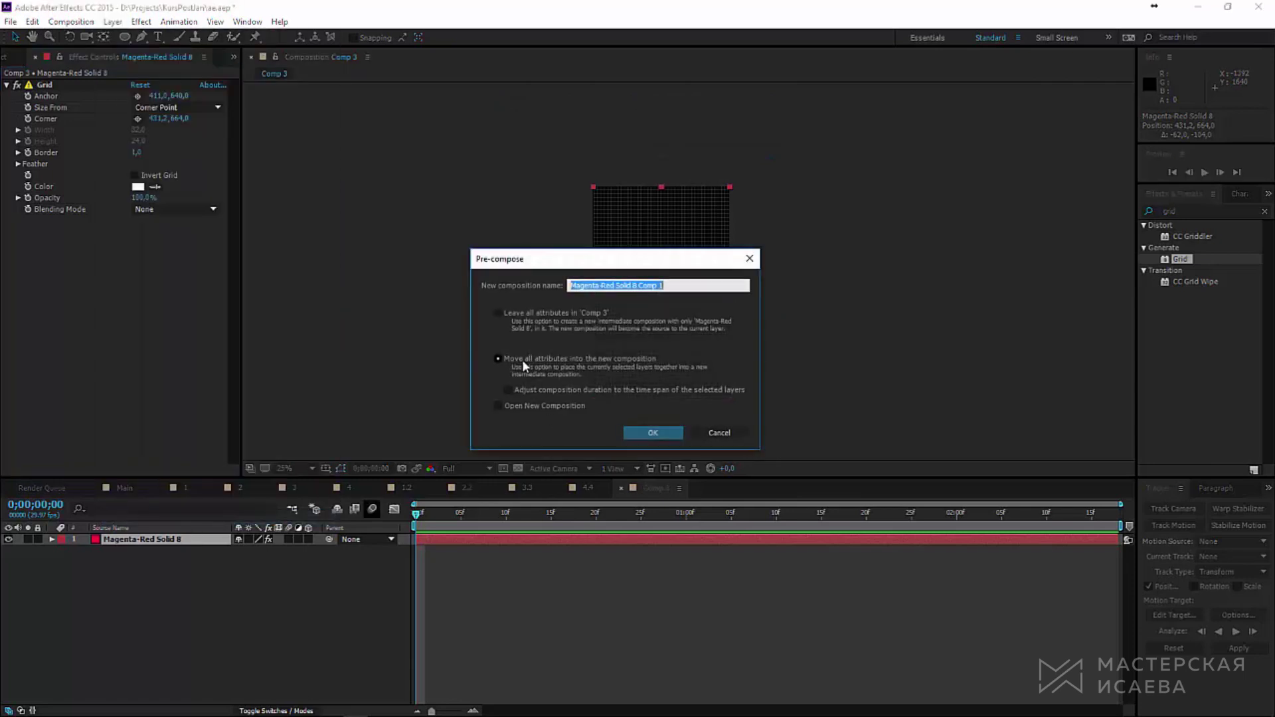
# Step: Pre-compose the grid and add an inset rectangular mask feathered to 325 pixels
pyautogui.click(669, 438)
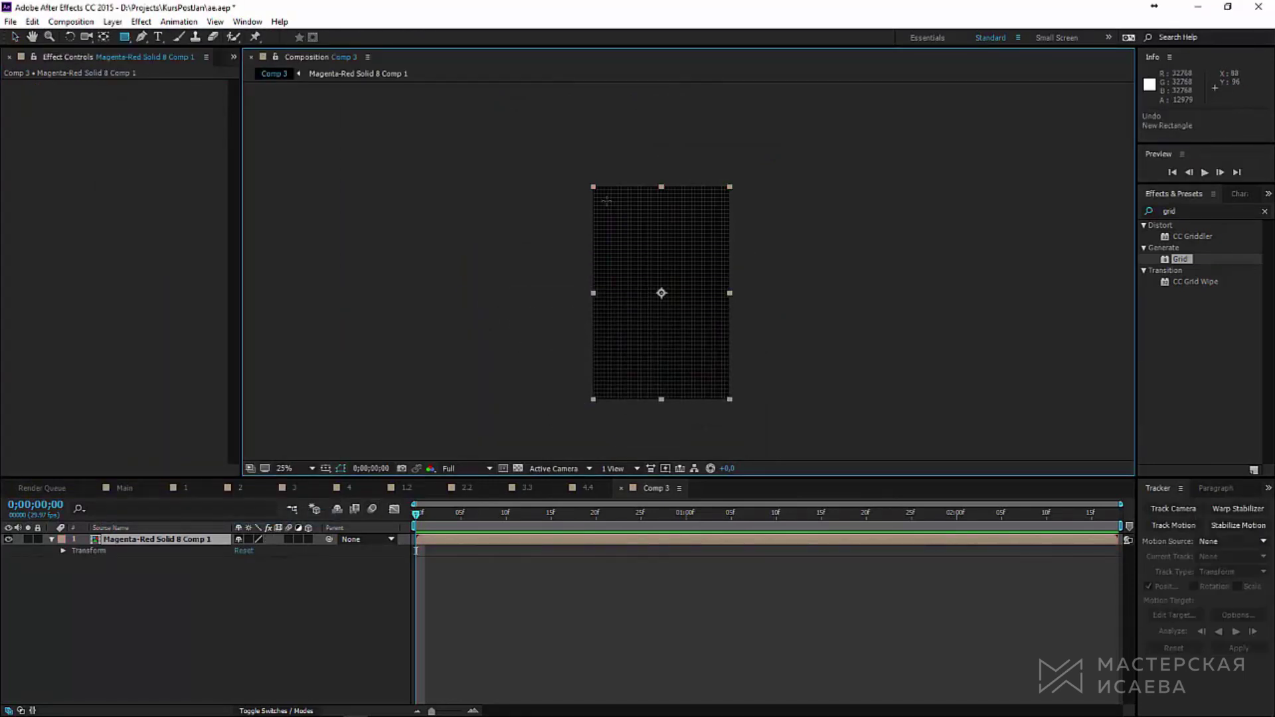
pyautogui.moveTo(607, 201); pyautogui.dragTo(718, 384)
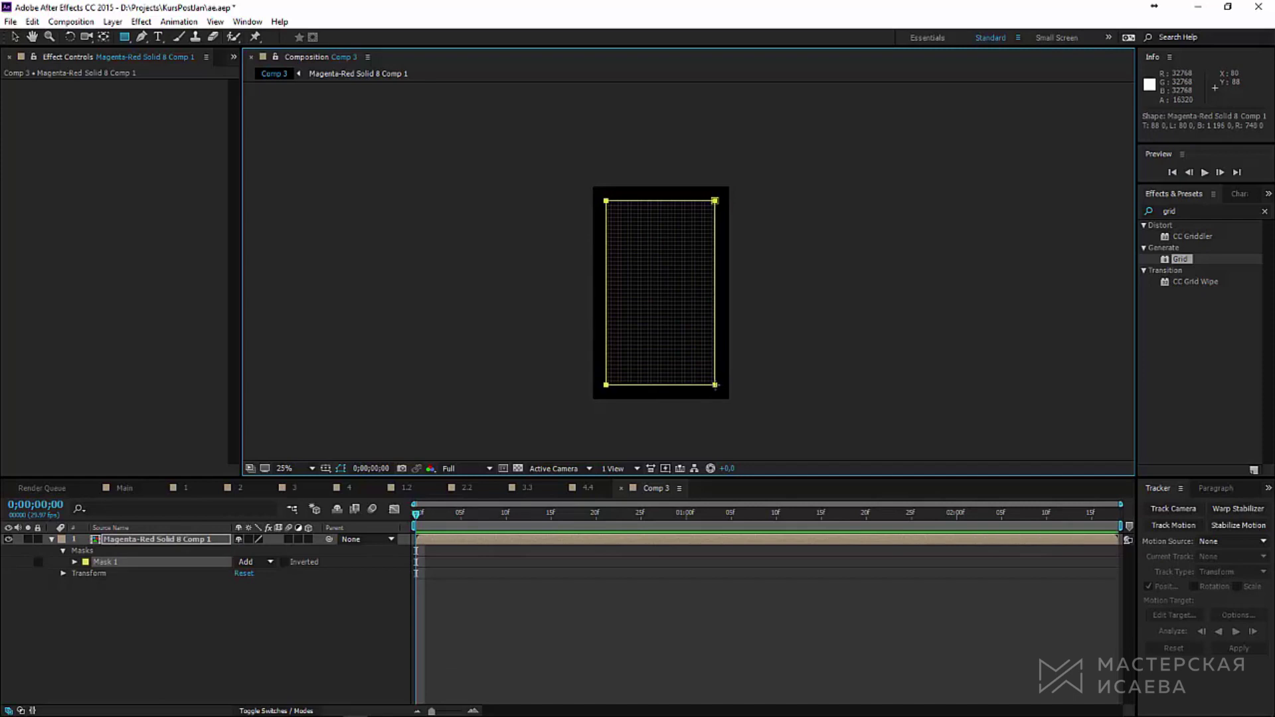
pyautogui.click(74, 562)
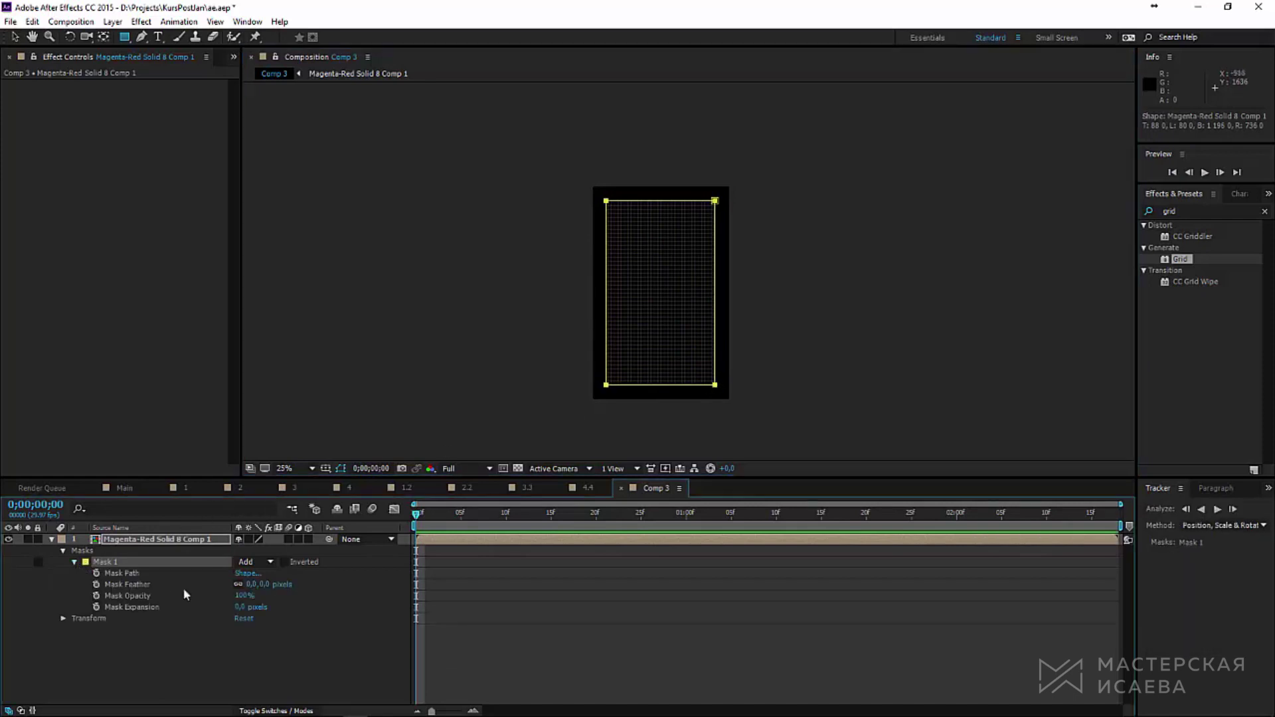
pyautogui.moveTo(251, 585); pyautogui.dragTo(280, 584)
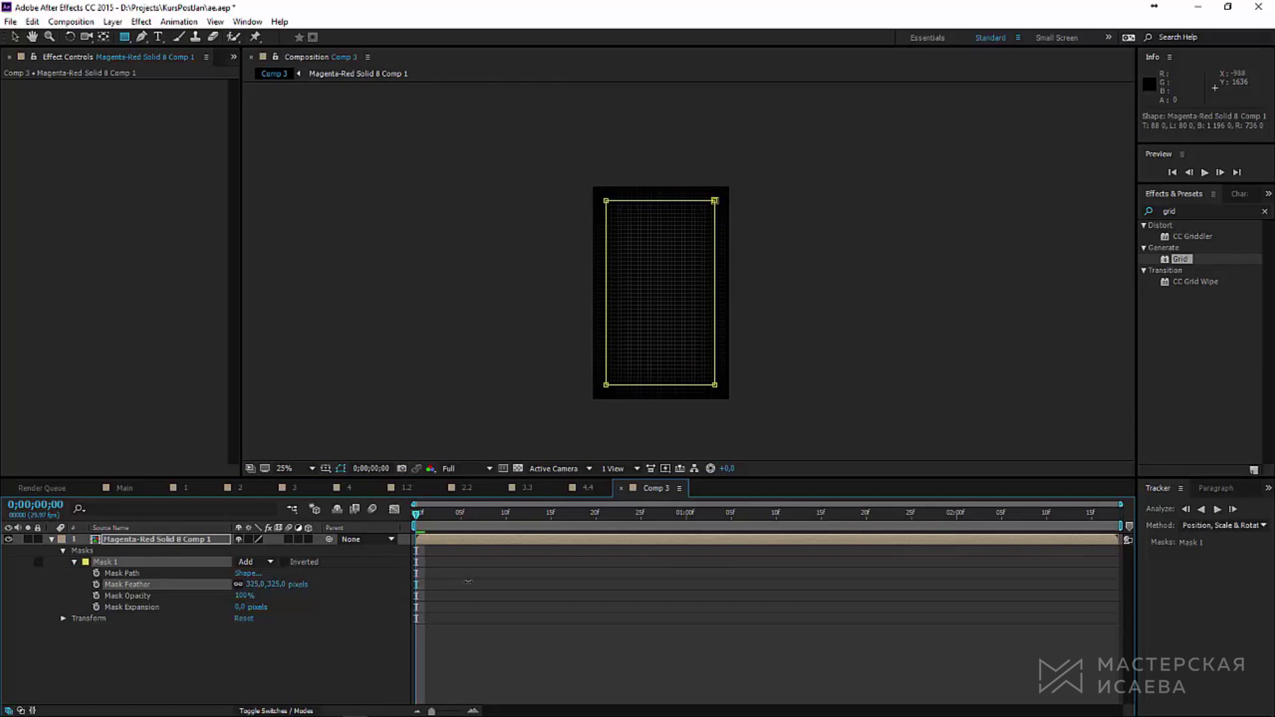
pyautogui.moveTo(468, 582); pyautogui.dragTo(474, 582)
# Step: Fade the Magenta-Red Solid 8 Comp 1 grid layer to 31% opacity
pyautogui.click(52, 540)
pyautogui.click(111, 616)
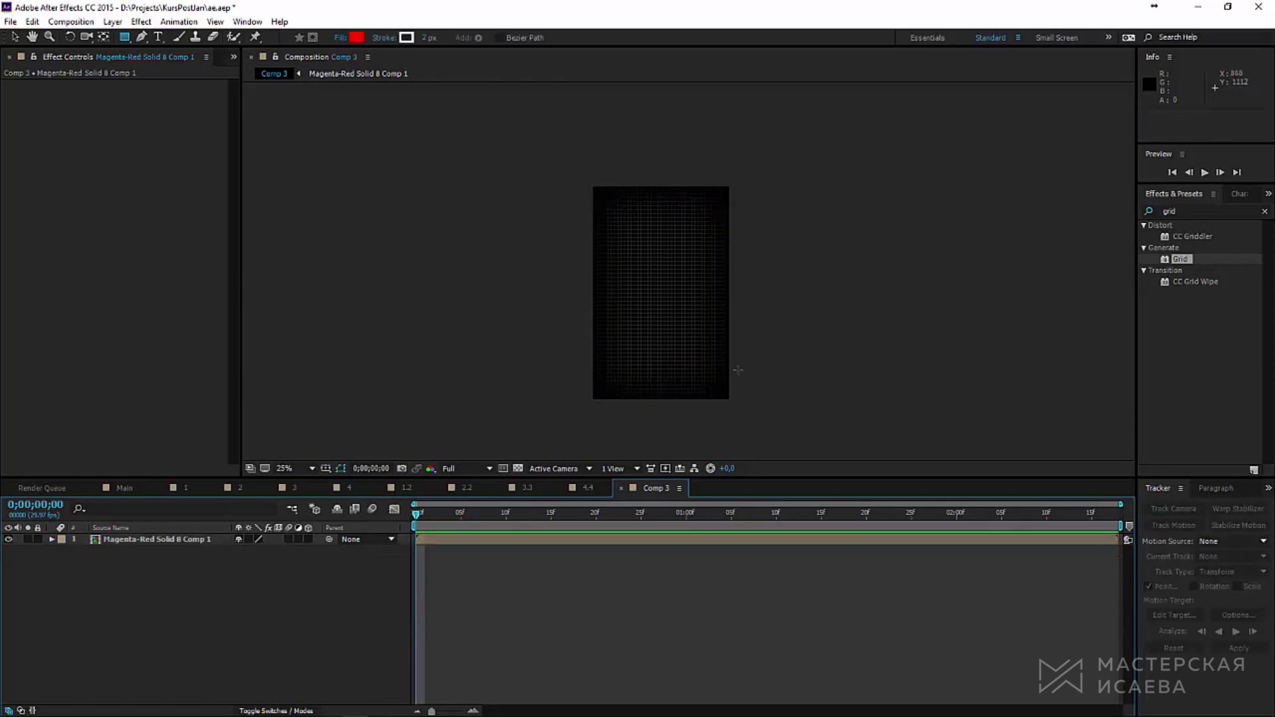
pyautogui.scroll(2, 688, 305)
pyautogui.click(16, 40)
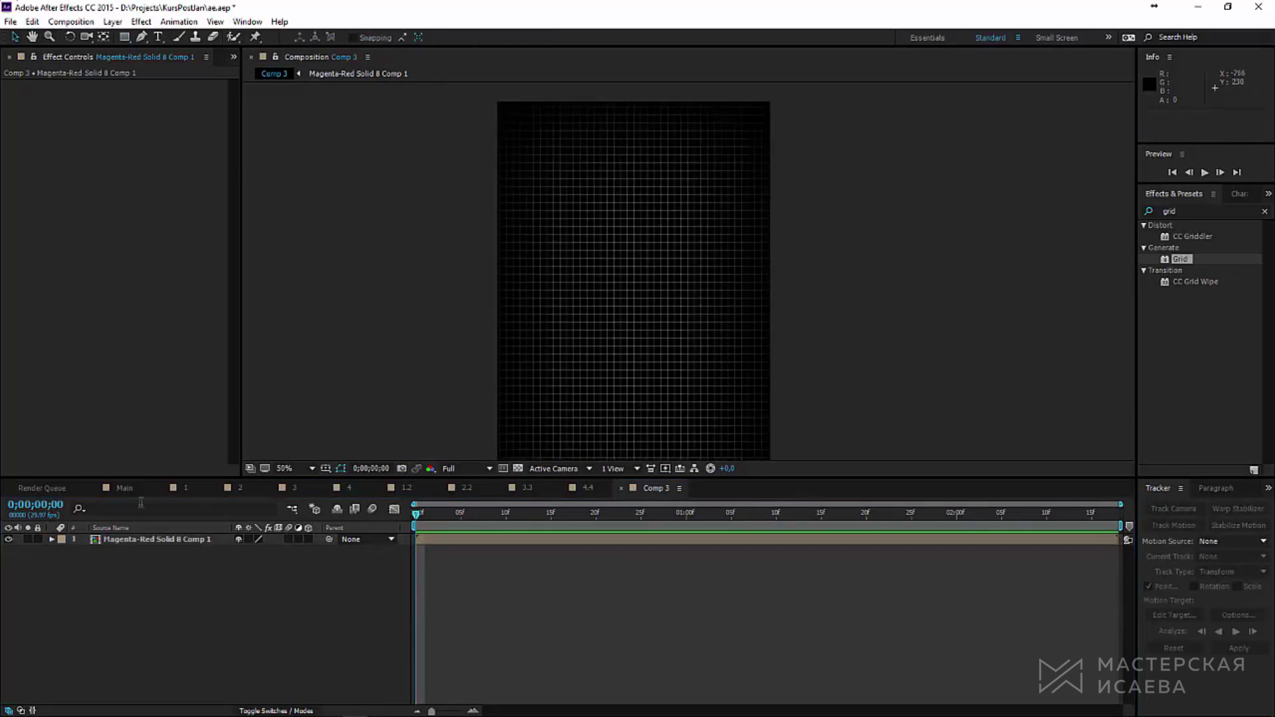
pyautogui.click(132, 541)
pyautogui.moveTo(244, 551); pyautogui.dragTo(204, 555)
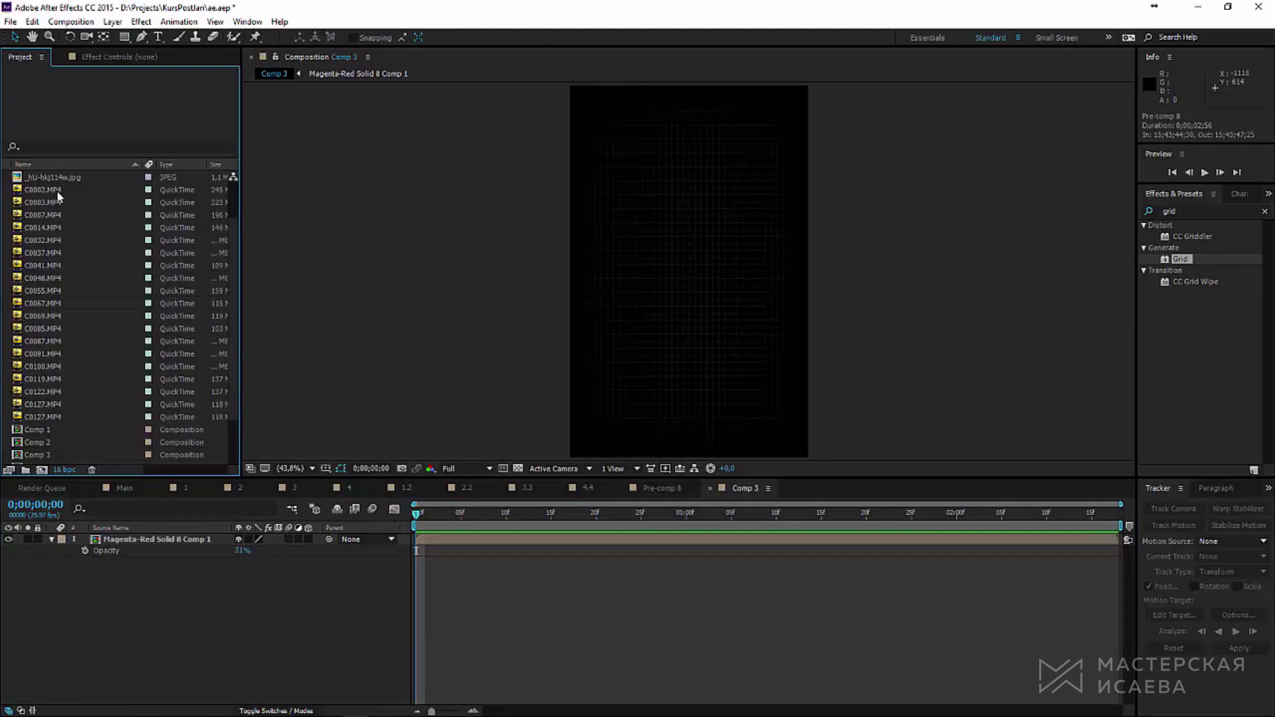
# Step: Add the face photo to Comp 3, scale it to 18%, and reposition it
pyautogui.click(56, 190)
pyautogui.moveTo(53, 178); pyautogui.dragTo(166, 539)
pyautogui.press(',')
pyautogui.press(',')
pyautogui.press('s')
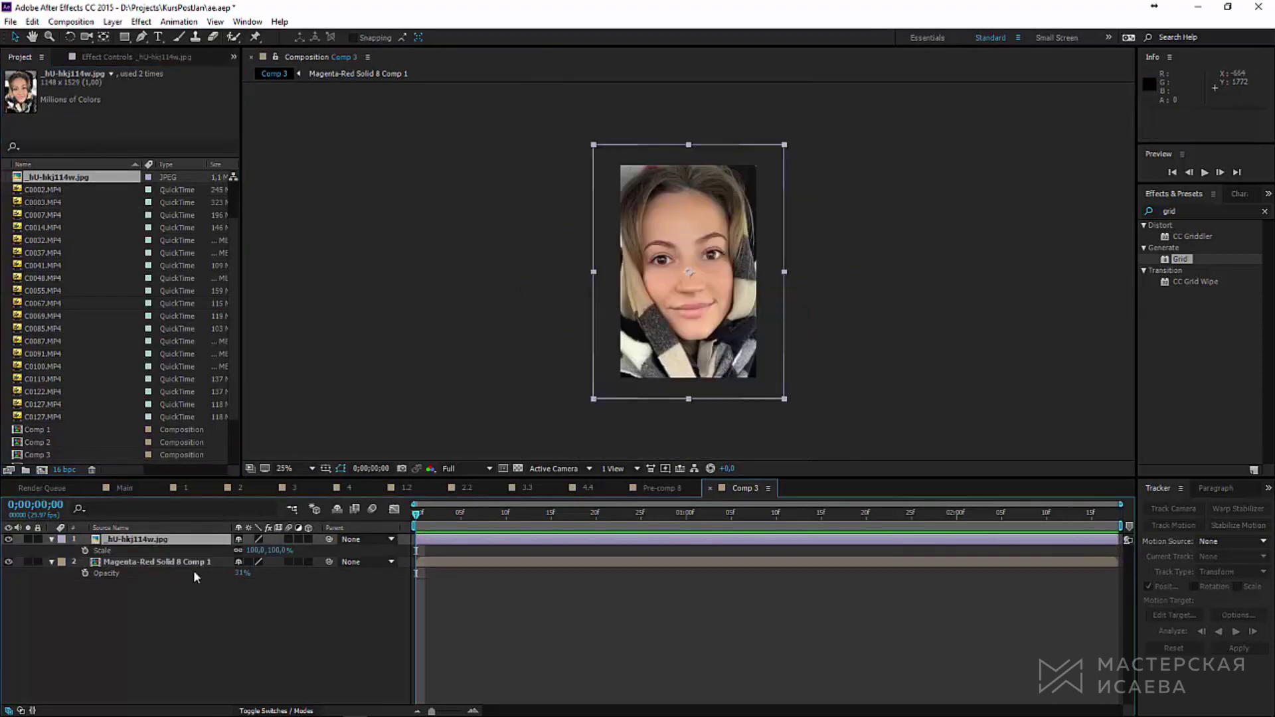
pyautogui.moveTo(253, 556); pyautogui.dragTo(665, 439)
pyautogui.press('.')
pyautogui.moveTo(688, 272); pyautogui.dragTo(641, 344)
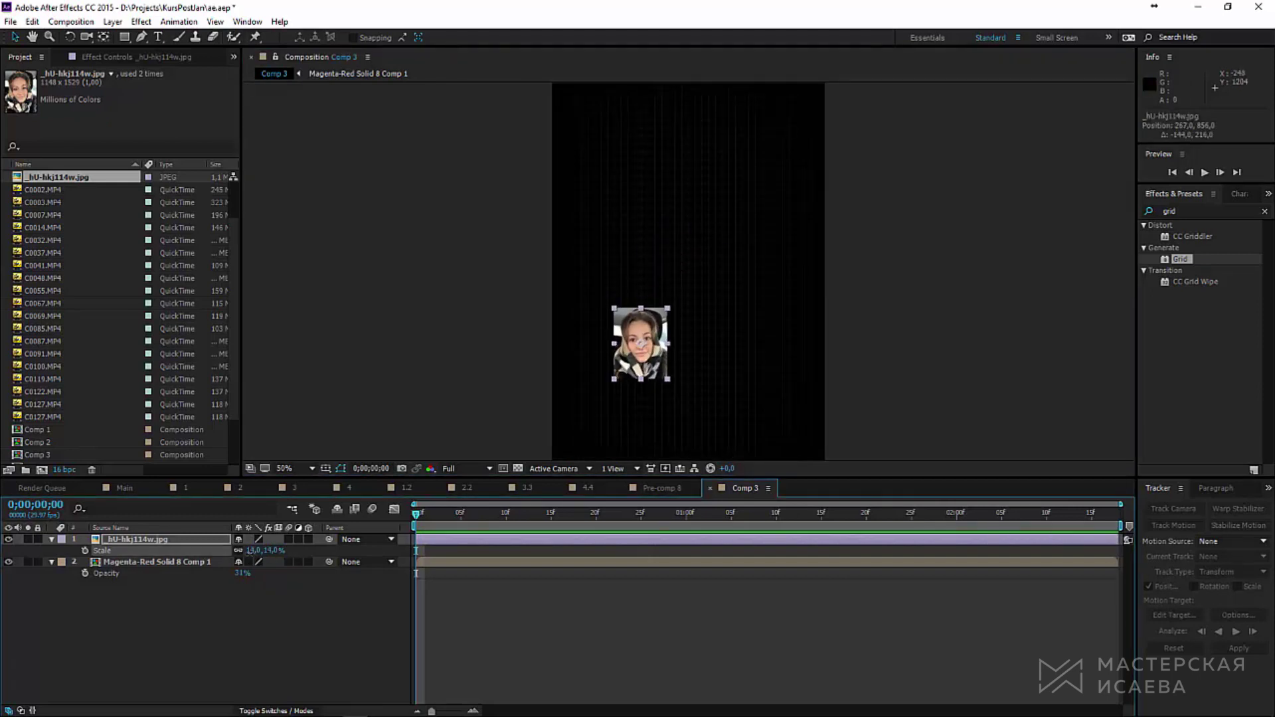
pyautogui.press('alt+KP_Add')
pyautogui.moveTo(641, 344); pyautogui.dragTo(632, 380)
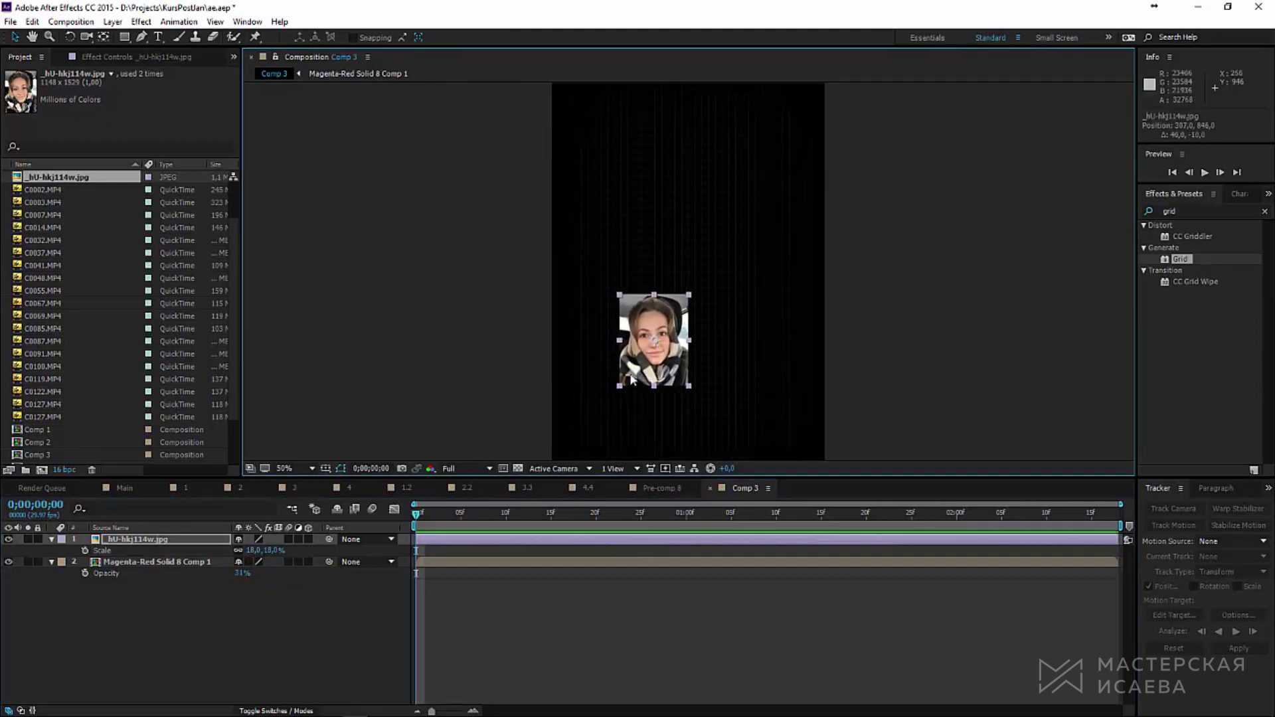
# Step: Make the photo black-and-white with Tint and boost its contrast with an S-shaped Curves
pyautogui.click(1191, 208)
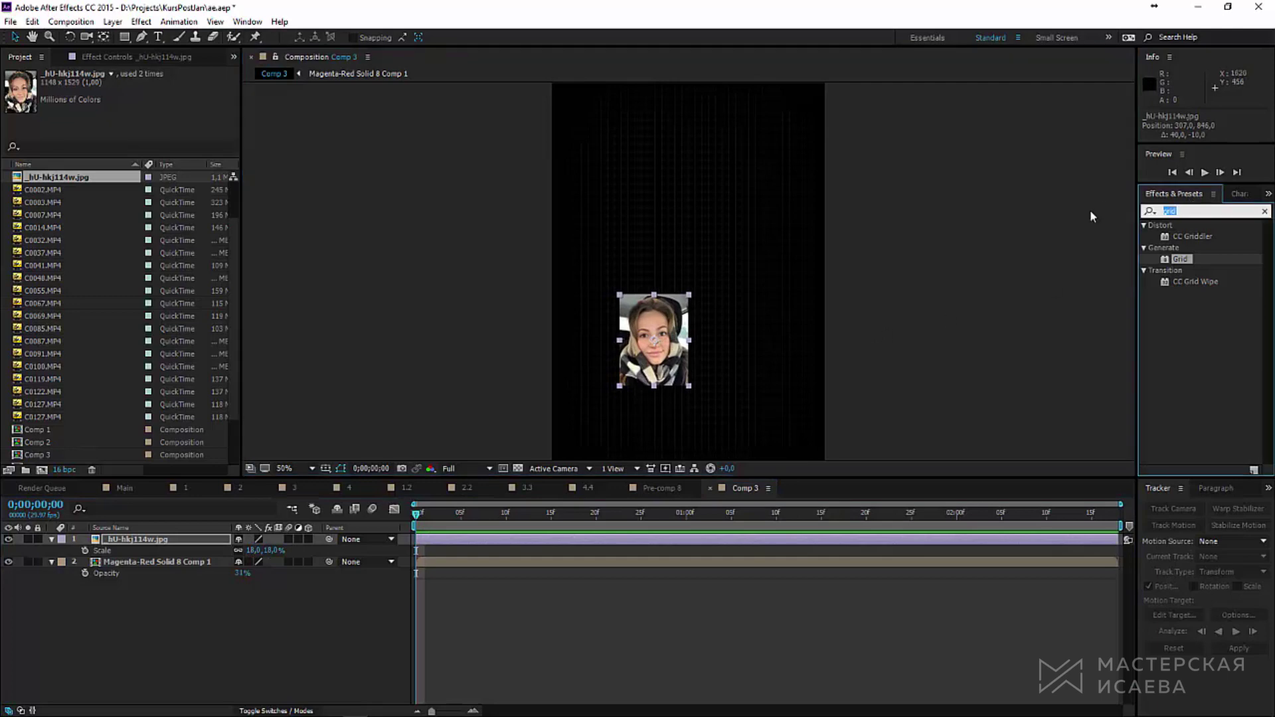
pyautogui.write('tint')
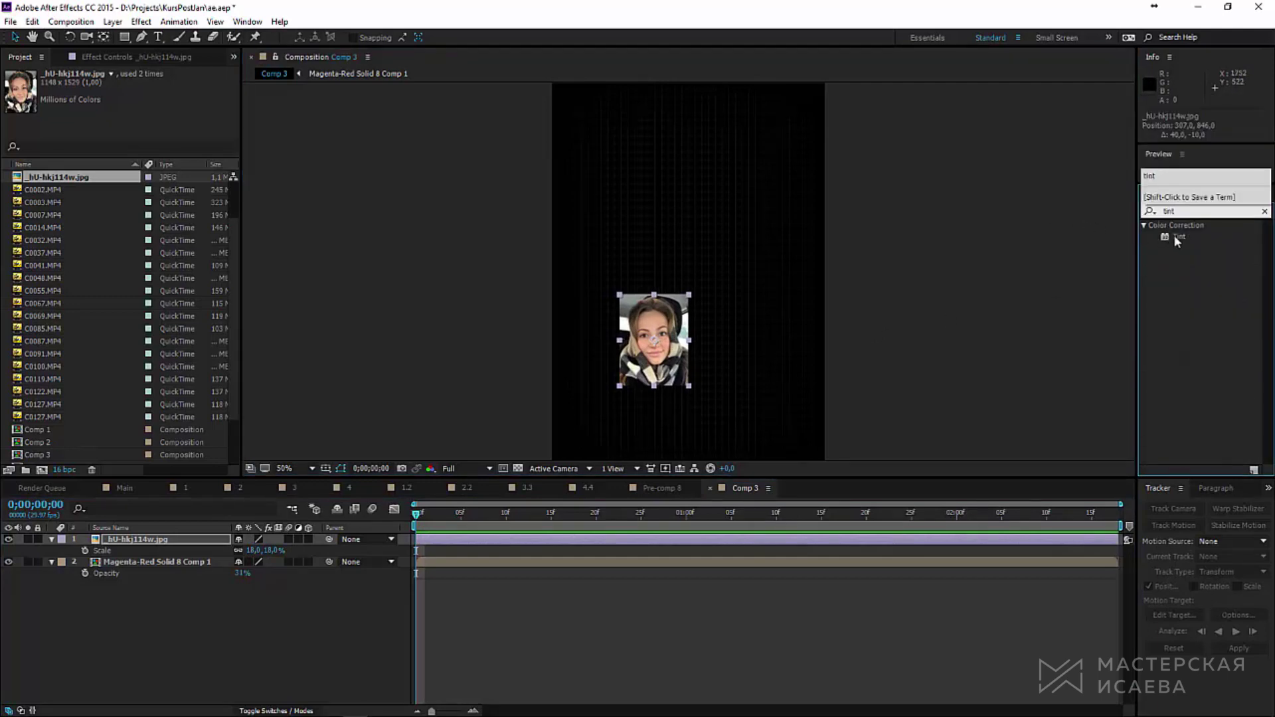
pyautogui.doubleClick(1177, 236)
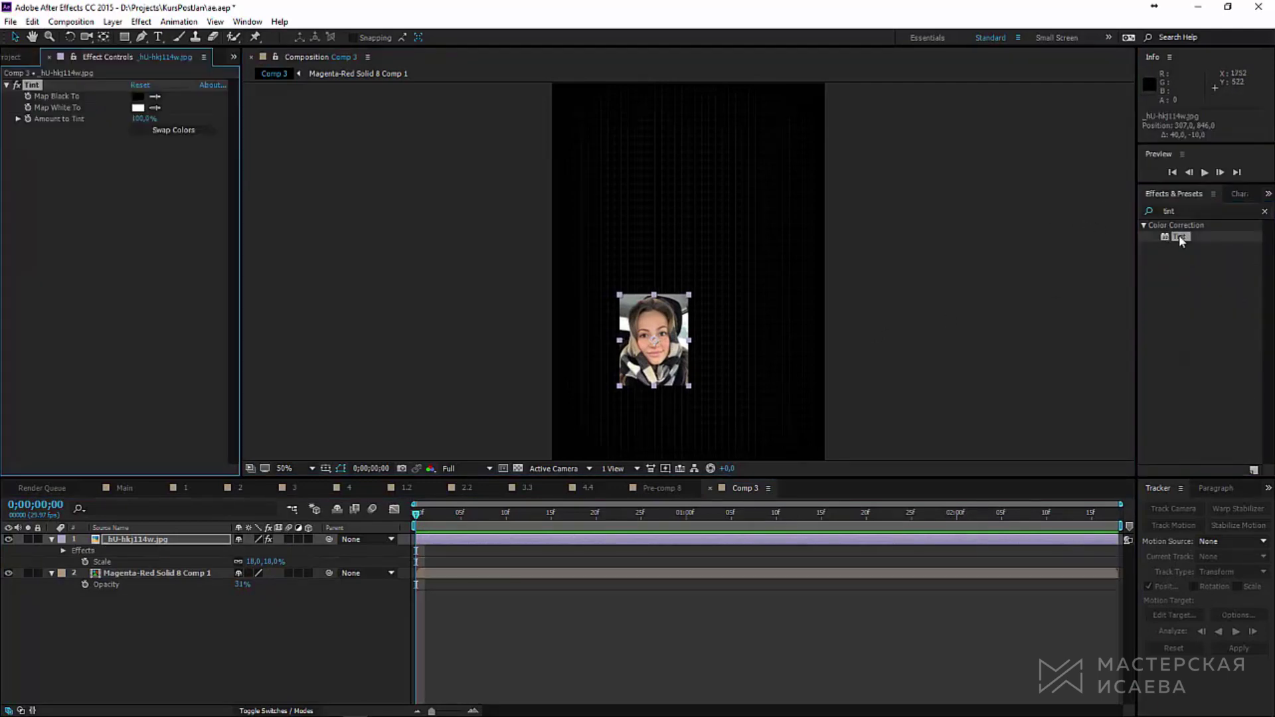
pyautogui.click(1149, 214)
pyautogui.write('curves')
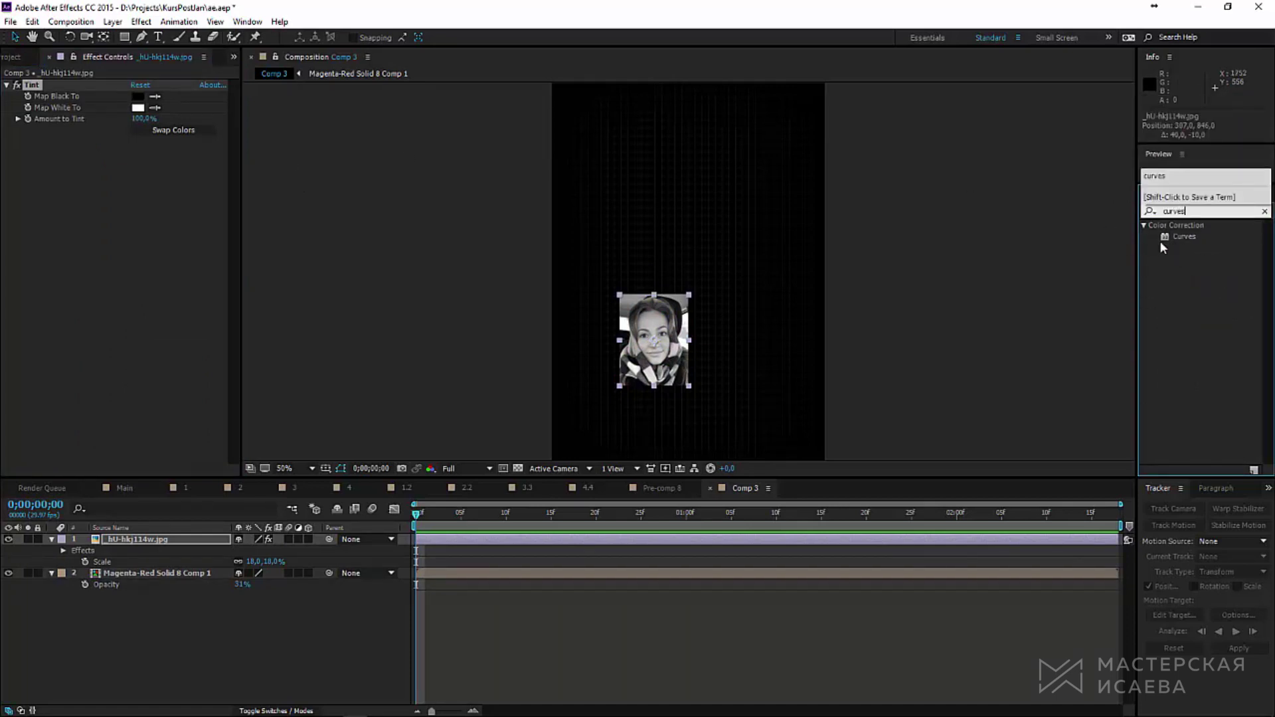
pyautogui.moveTo(1171, 237); pyautogui.dragTo(111, 205)
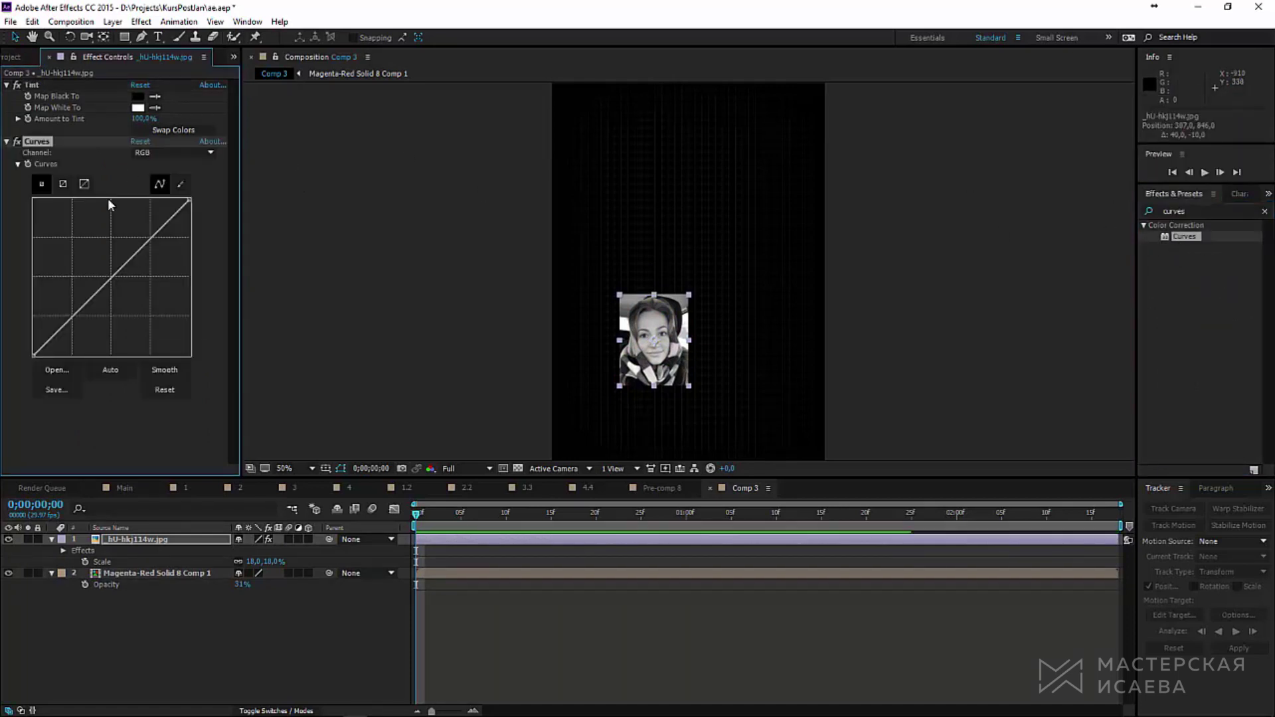
pyautogui.click(145, 235)
pyautogui.moveTo(79, 301); pyautogui.dragTo(35, 350)
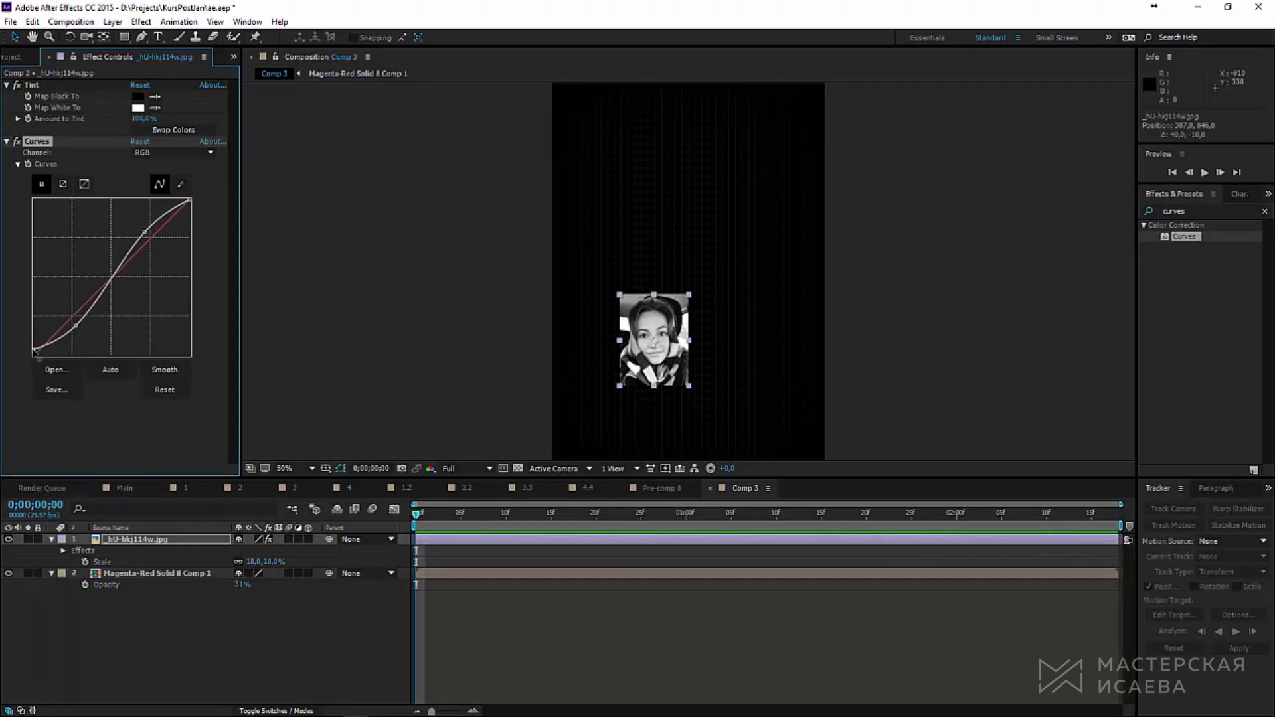
pyautogui.click(194, 630)
pyautogui.click(112, 21)
# Step: Create a new white solid layer
pyautogui.moveTo(133, 40)
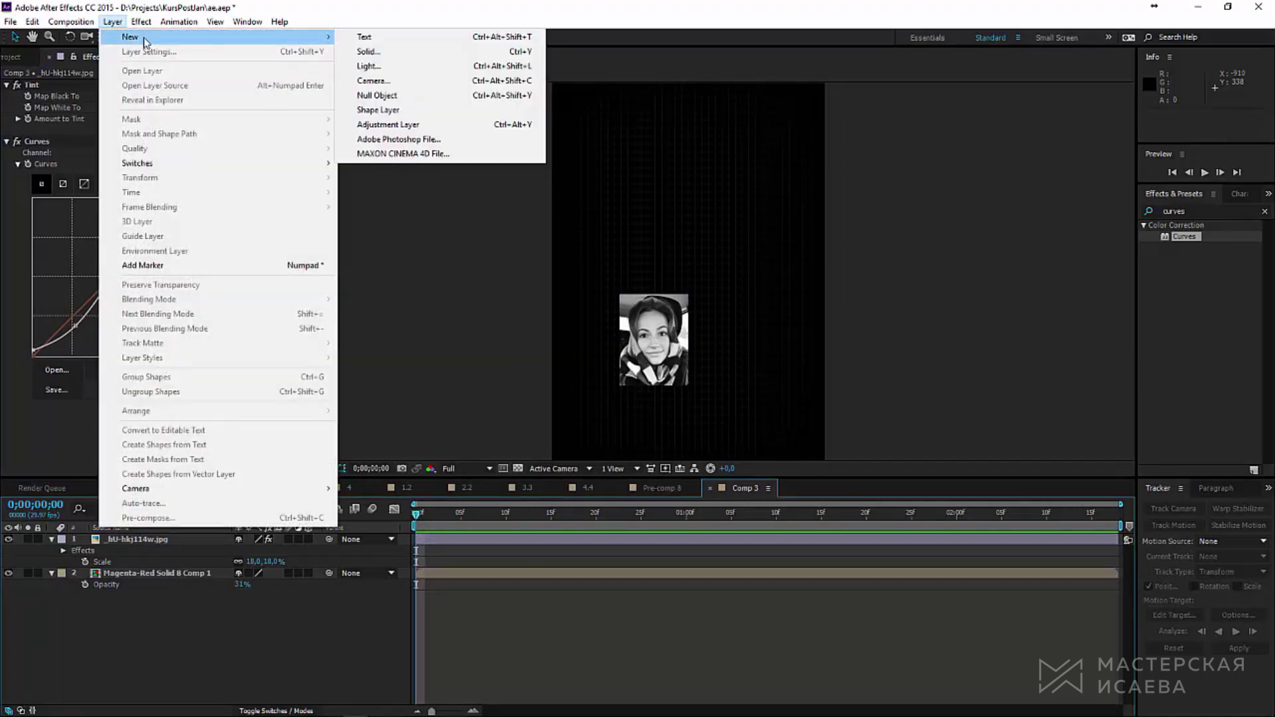
pyautogui.click(368, 51)
pyautogui.click(646, 647)
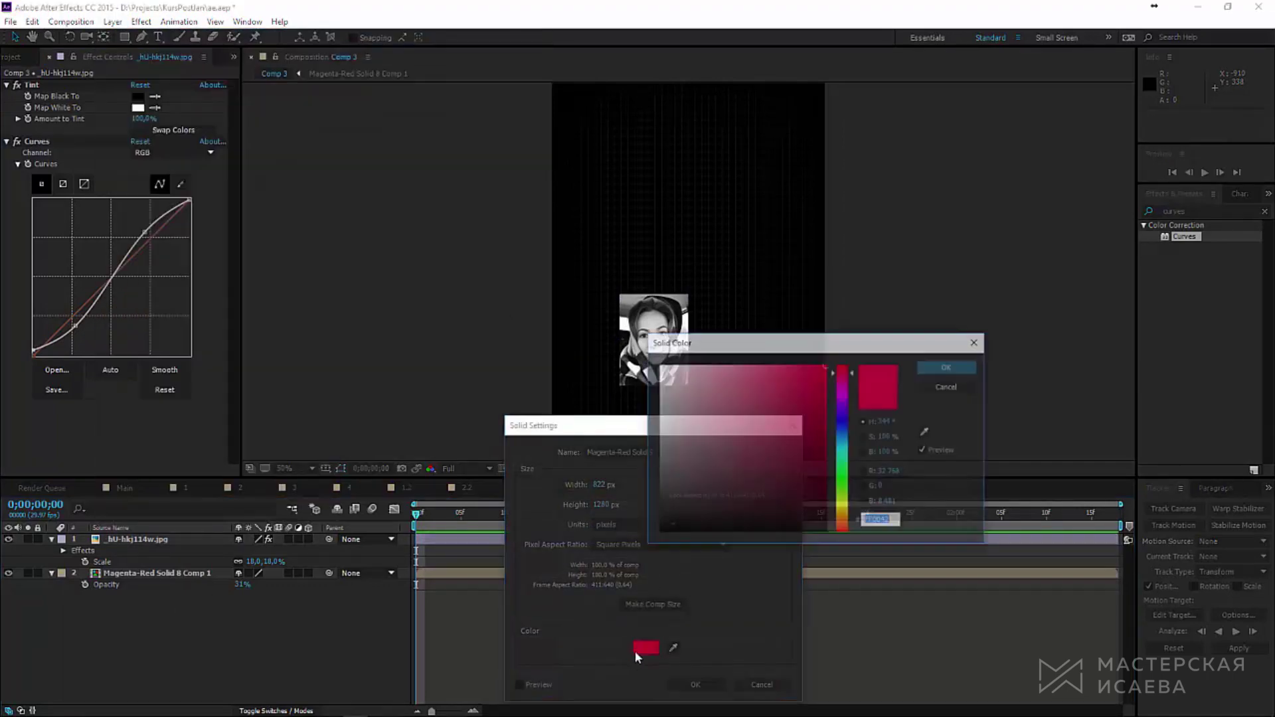
pyautogui.click(940, 368)
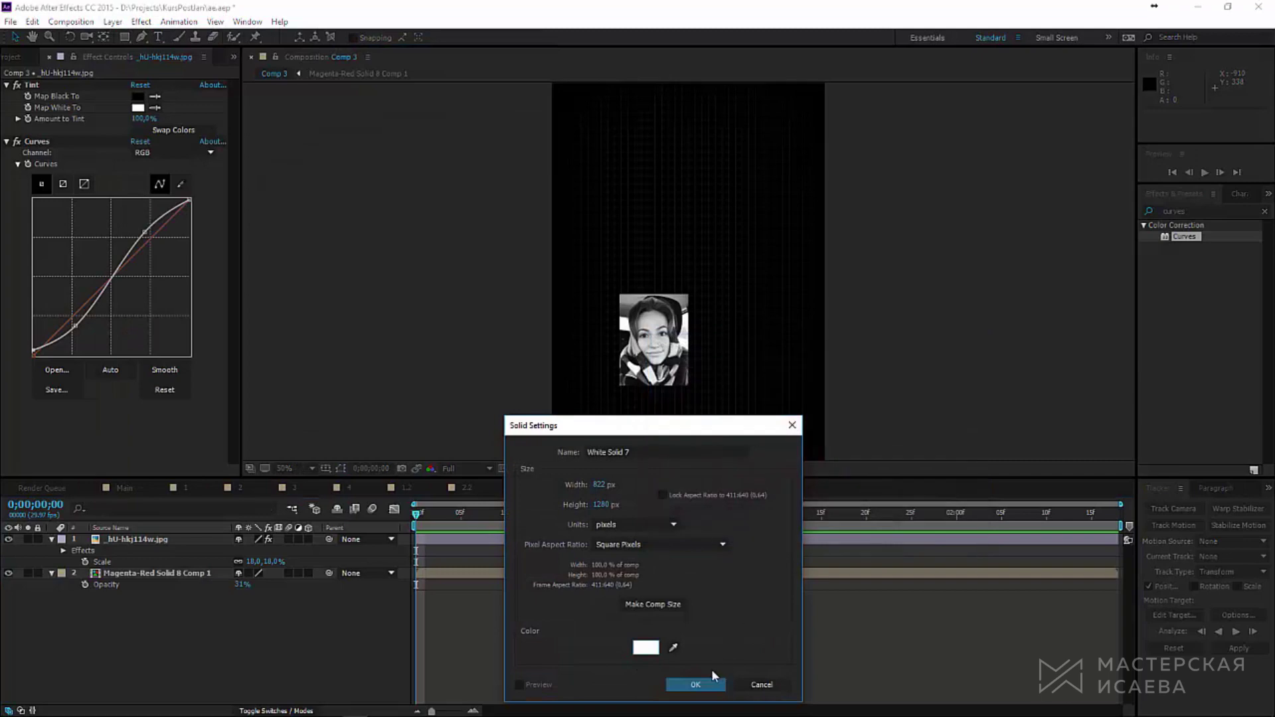
pyautogui.click(695, 685)
# Step: Draw a rectangular mask on the white solid around the photo
pyautogui.click(7, 541)
pyautogui.scroll(4, 684, 356)
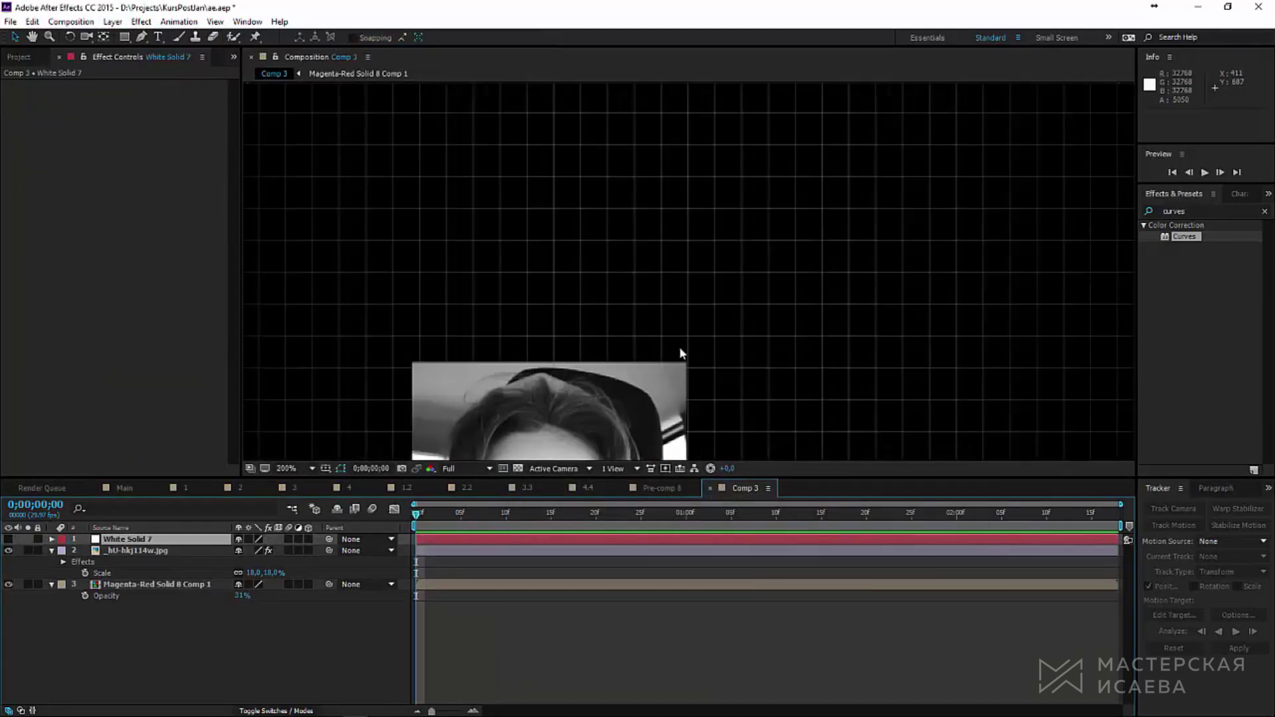
pyautogui.scroll(-3, 684, 356)
pyautogui.moveTo(689, 271); pyautogui.dragTo(704, 271)
pyautogui.scroll(-2, 704, 271)
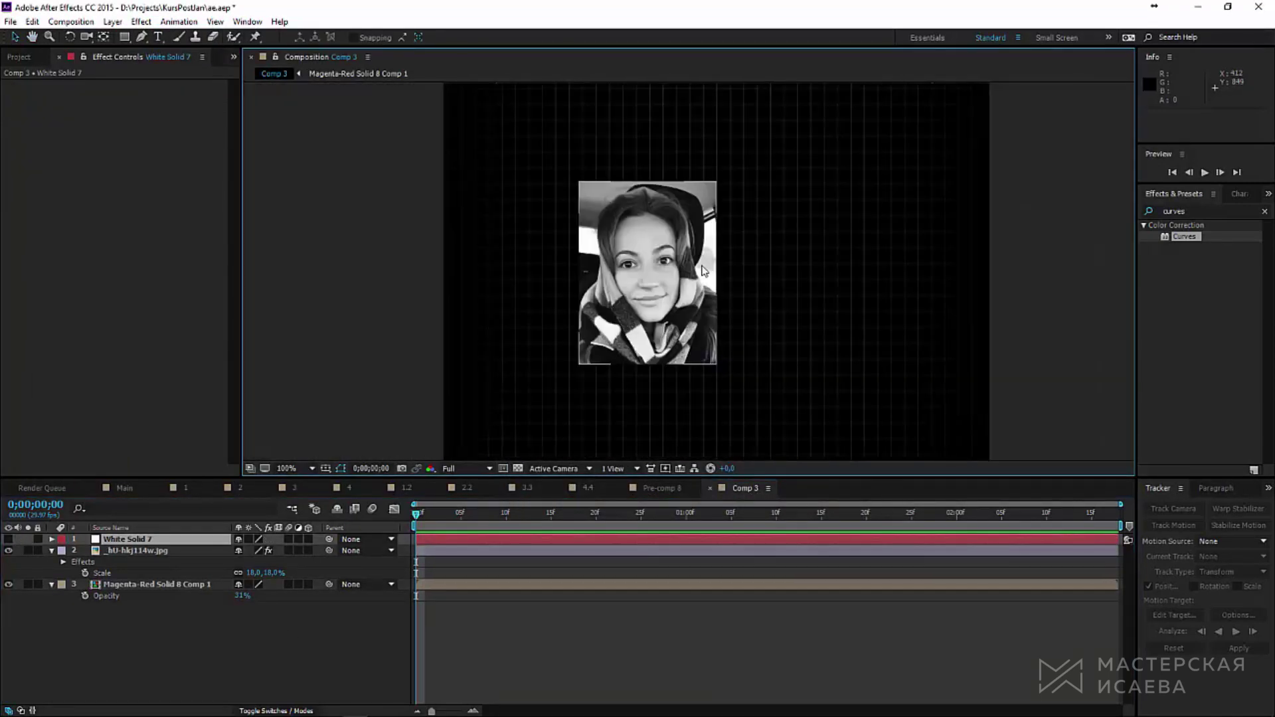
pyautogui.click(126, 37)
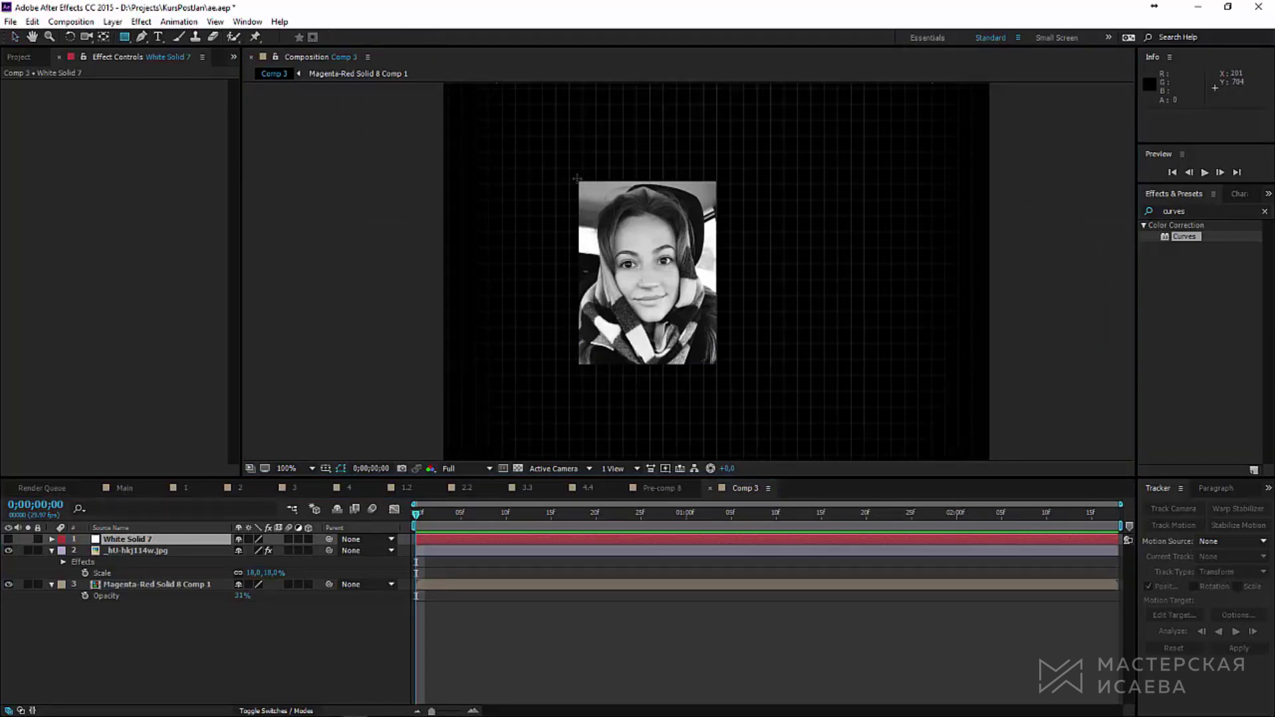
pyautogui.moveTo(577, 178); pyautogui.dragTo(721, 369)
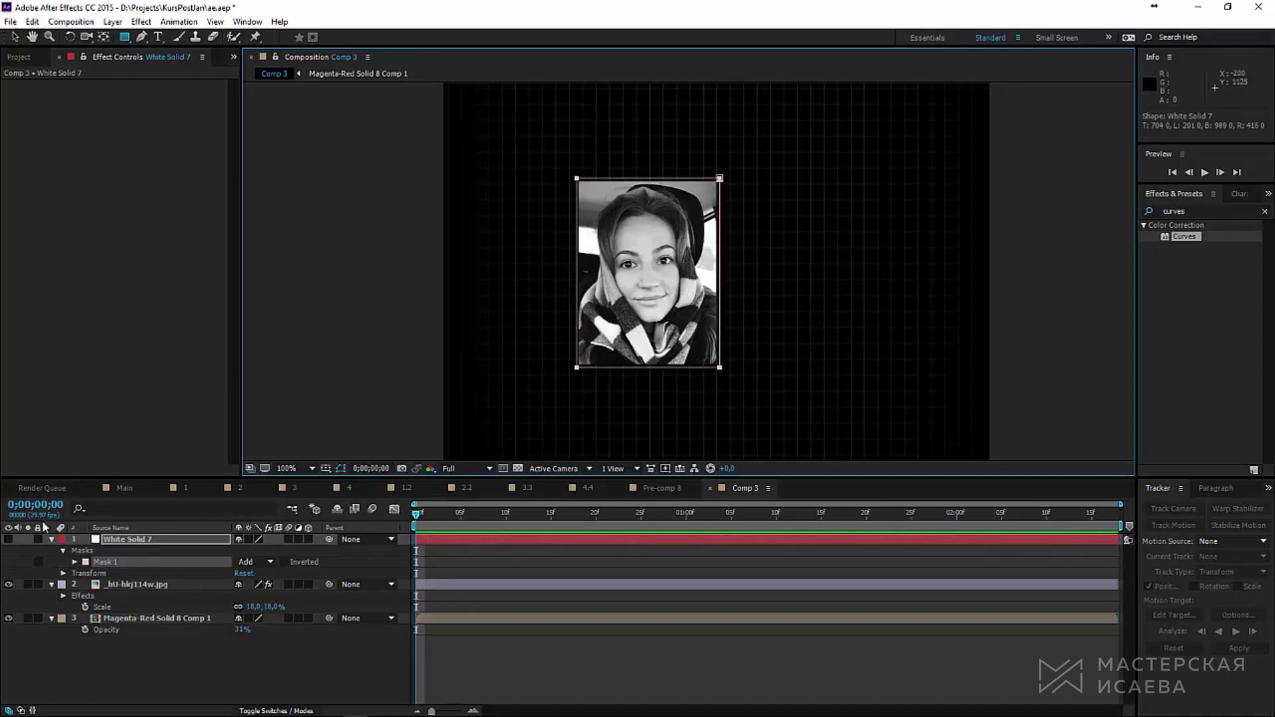
# Step: Move the white frame below the photo and raise the mask's bottom edge slightly
pyautogui.click(8, 540)
pyautogui.moveTo(123, 541); pyautogui.dragTo(143, 615)
pyautogui.scroll(1, 688, 270)
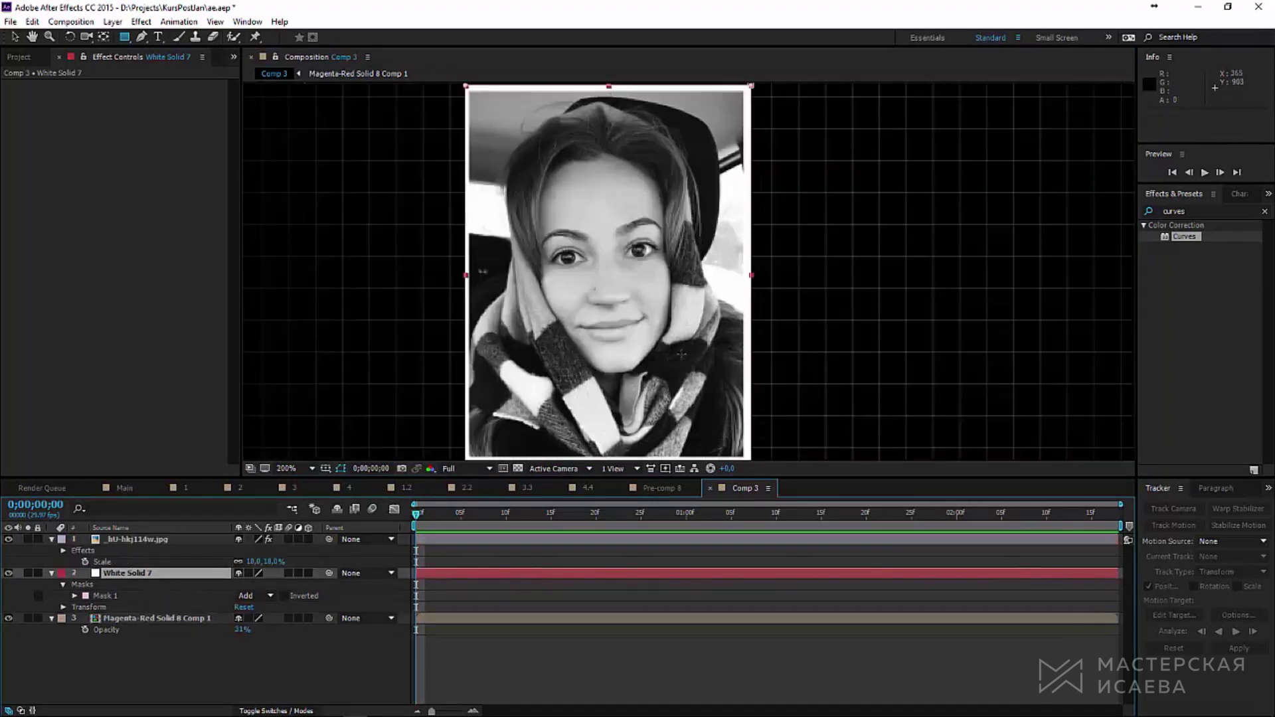
pyautogui.press(',')
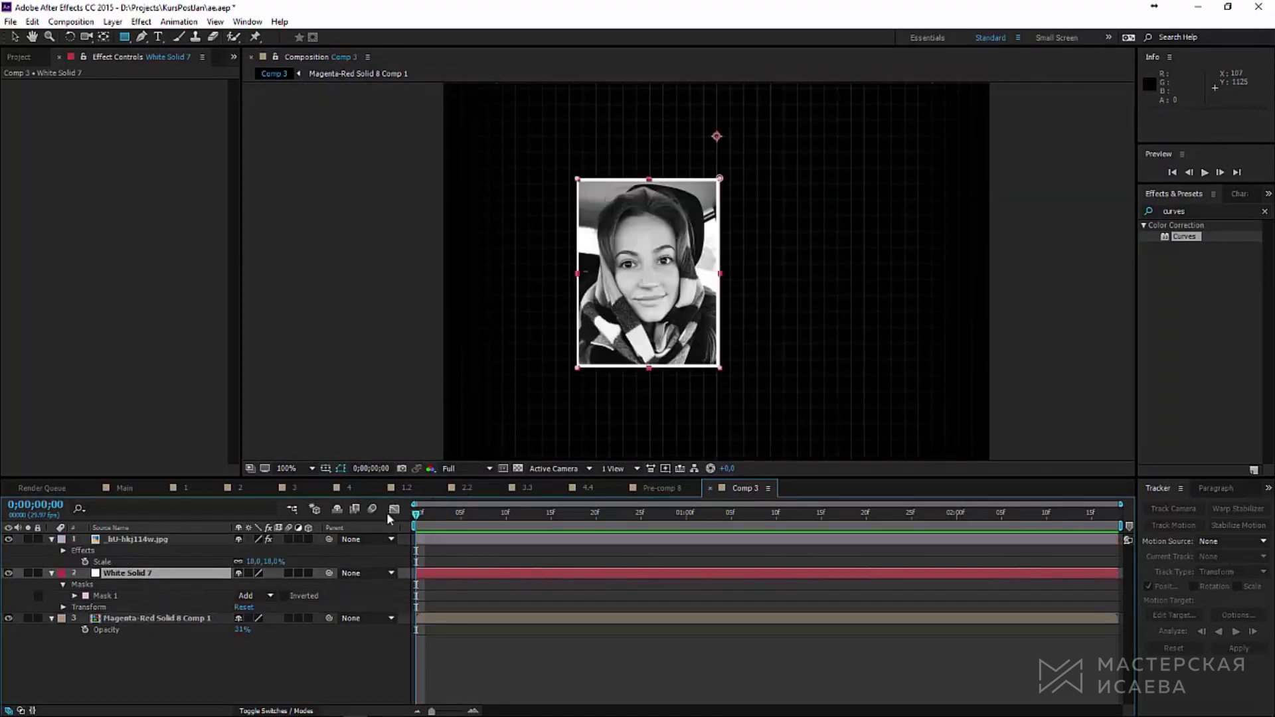
pyautogui.press('.')
pyautogui.moveTo(658, 299); pyautogui.dragTo(714, 183)
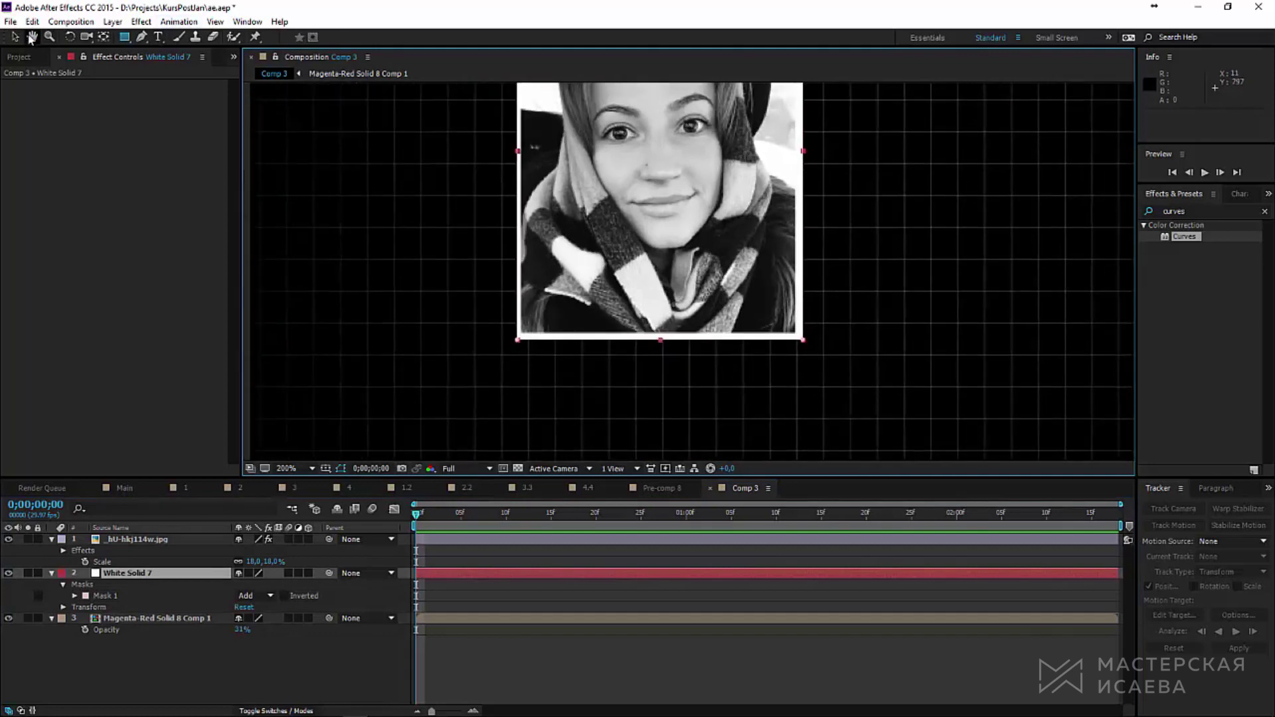
pyautogui.press('v')
pyautogui.click(518, 340)
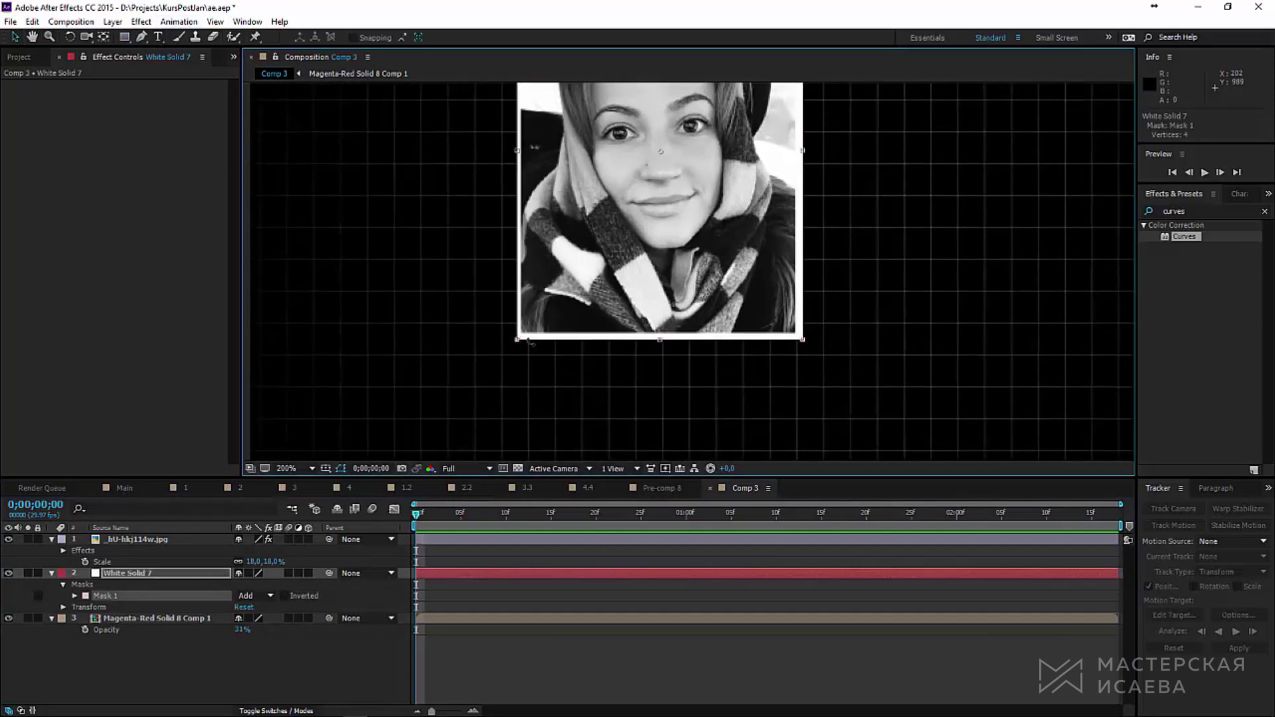
pyautogui.moveTo(660, 338); pyautogui.dragTo(661, 340)
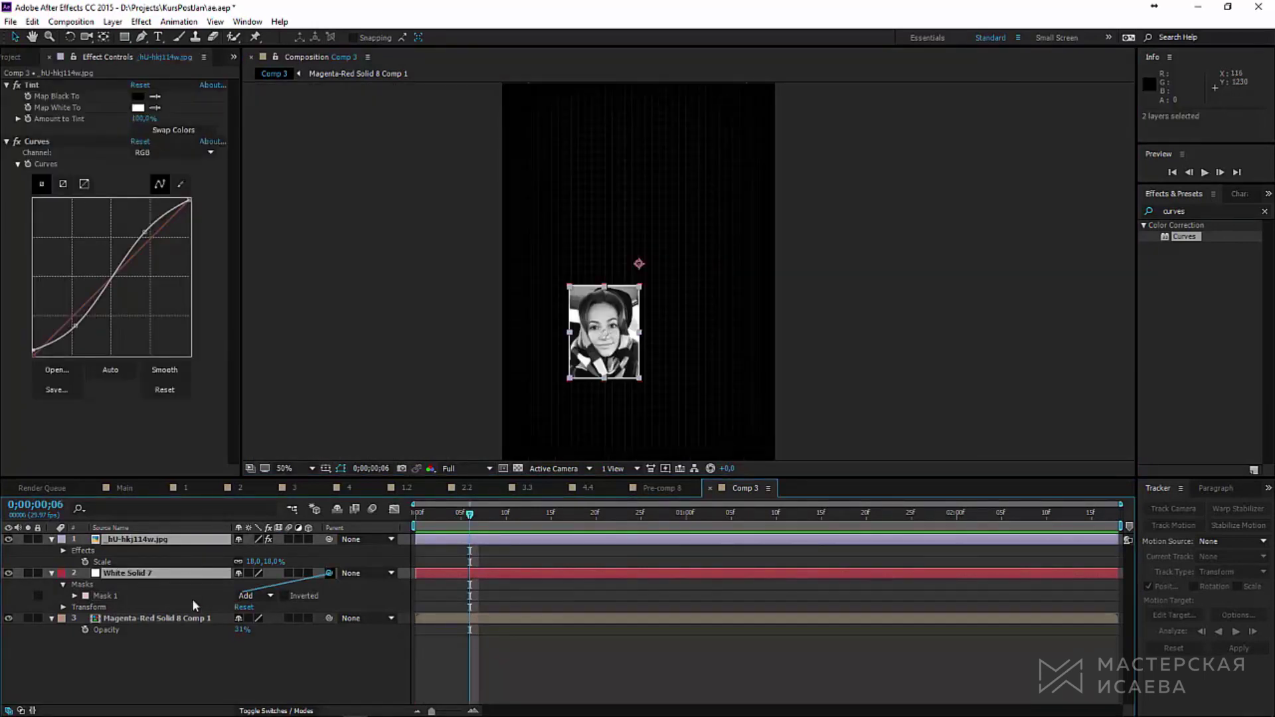
# Step: Parent the frame and photo to the grid layer and scale that layer to 61%
pyautogui.moveTo(193, 599); pyautogui.dragTo(149, 618)
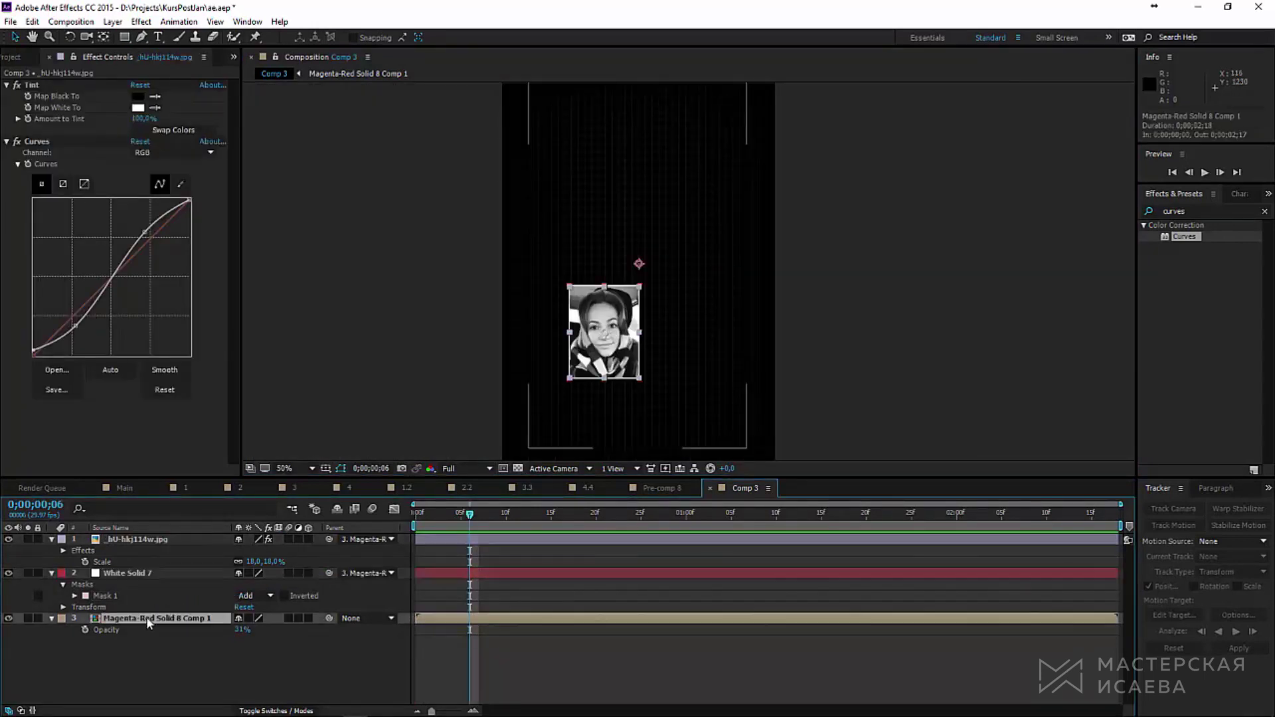
pyautogui.click(160, 617)
pyautogui.press('s')
pyautogui.moveTo(252, 636); pyautogui.dragTo(226, 632)
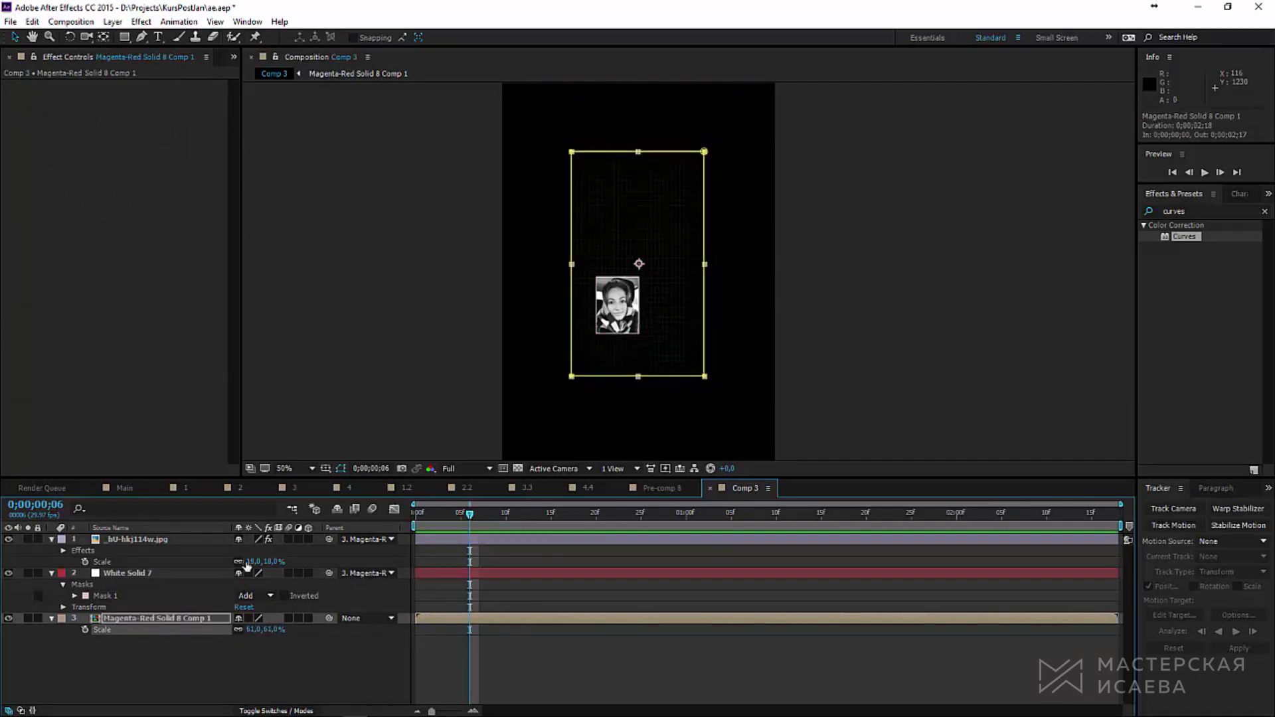
pyautogui.click(173, 658)
# Step: Add a white text layer with the person's name beside the photo
pyautogui.click(159, 37)
pyautogui.press('/')
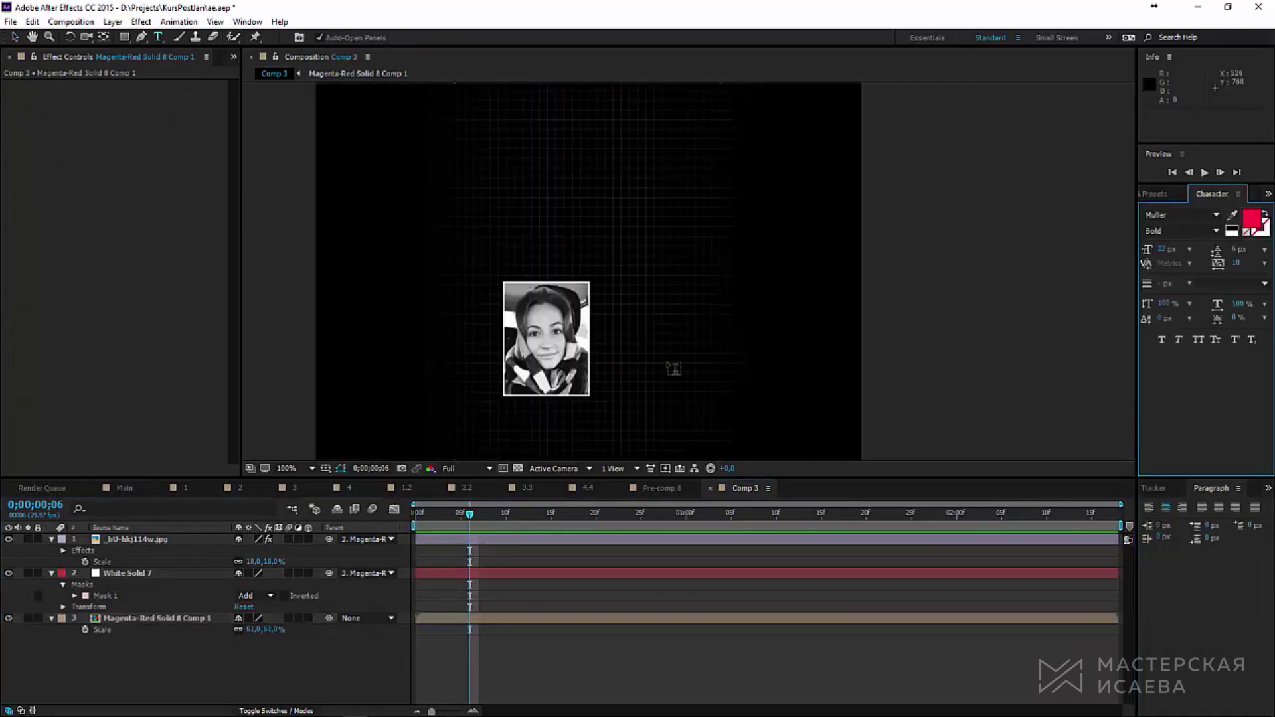
pyautogui.click(644, 293)
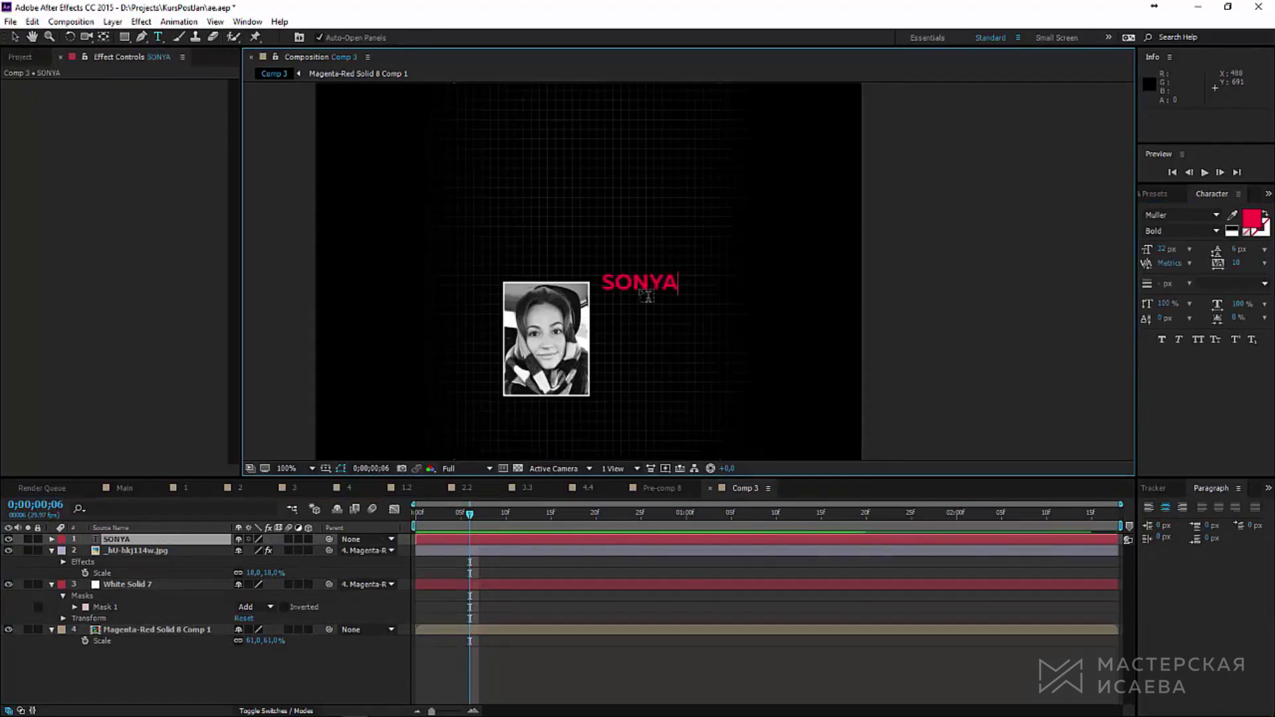
pyautogui.hotkey('ctrl', 'a')
pyautogui.click(1252, 218)
pyautogui.click(660, 365)
pyautogui.click(948, 364)
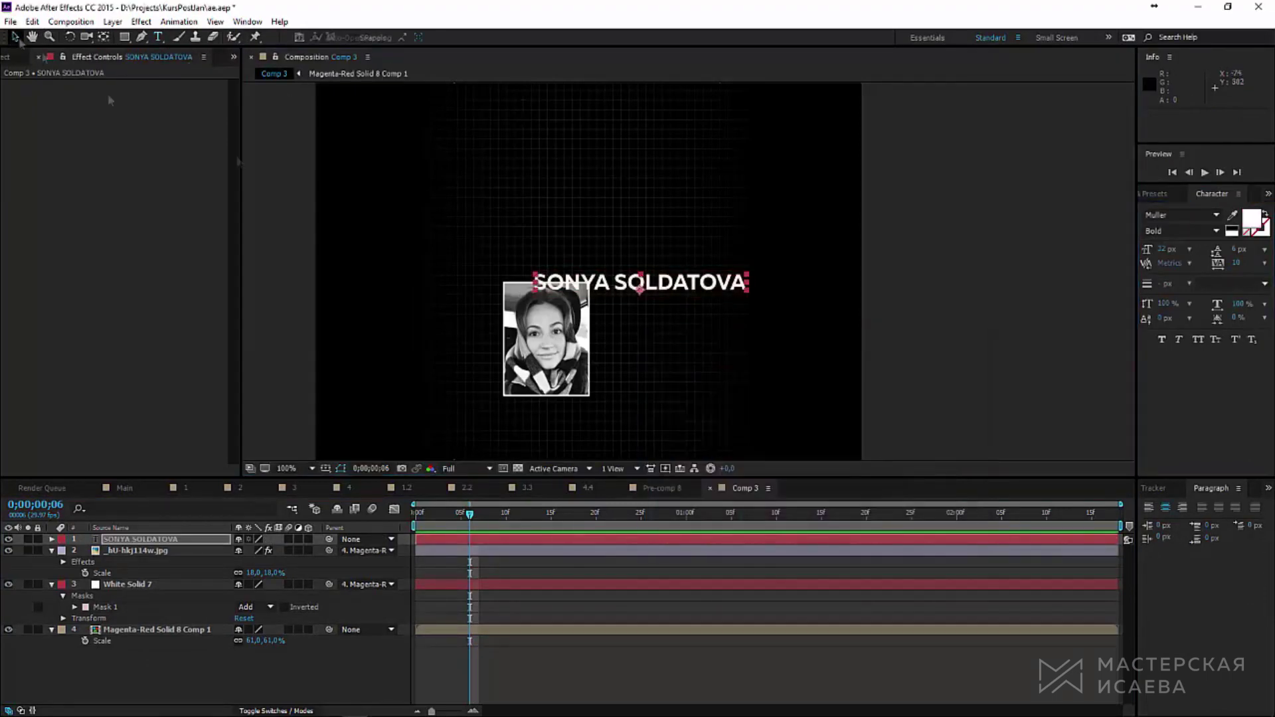
pyautogui.click(15, 37)
# Step: Add a 14 px '2017 CROSSFIT' caption under the name and paste the CrossFit description
pyautogui.scroll(4, 613, 265)
pyautogui.scroll(-4, 593, 374)
pyautogui.hotkey('ctrl', 't')
pyautogui.click(712, 329)
pyautogui.write('2')
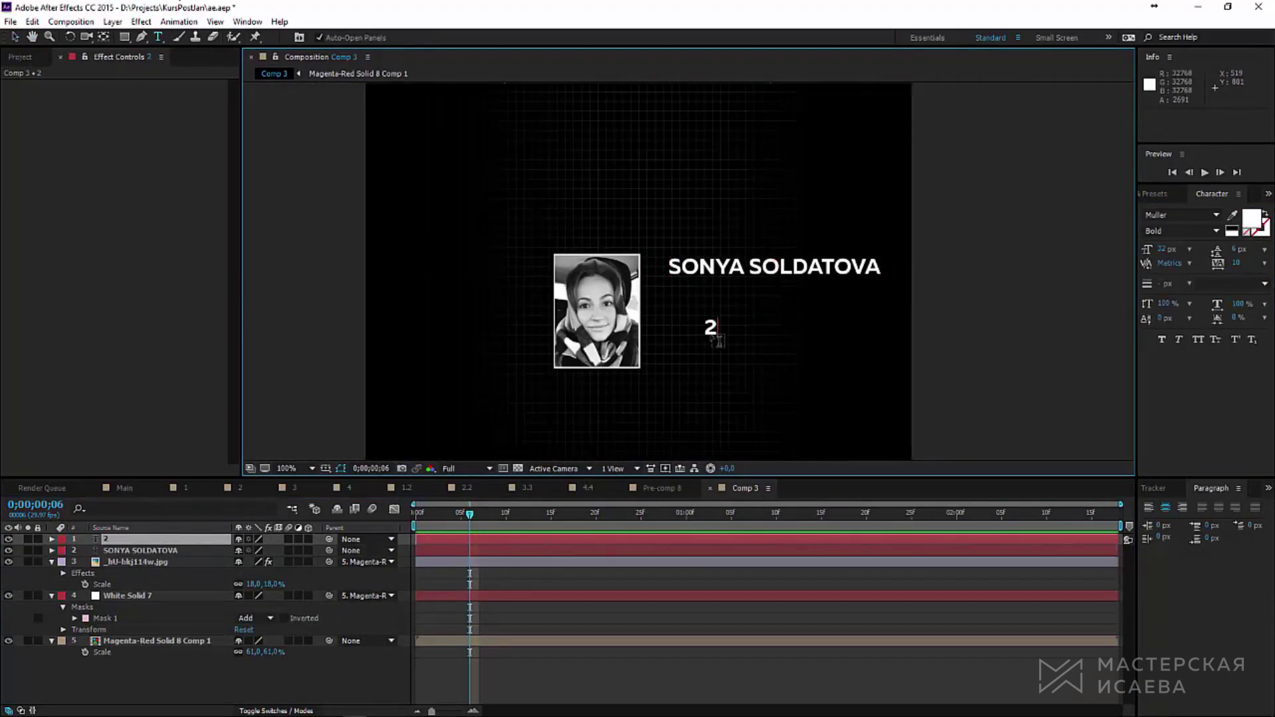
pyautogui.write('017 CROSSFIT')
pyautogui.hotkey('ctrl', 'a')
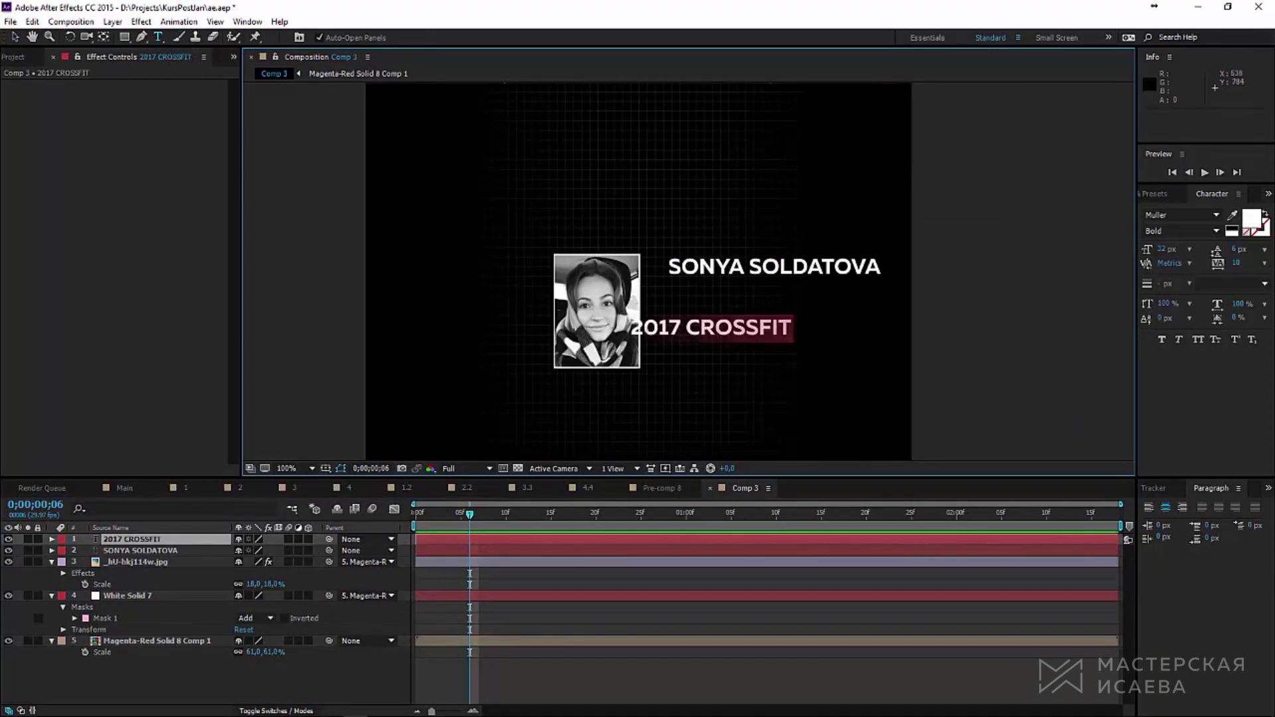
pyautogui.moveTo(1167, 250); pyautogui.dragTo(1161, 249)
pyautogui.press('Escape')
pyautogui.scroll(4, 688, 273)
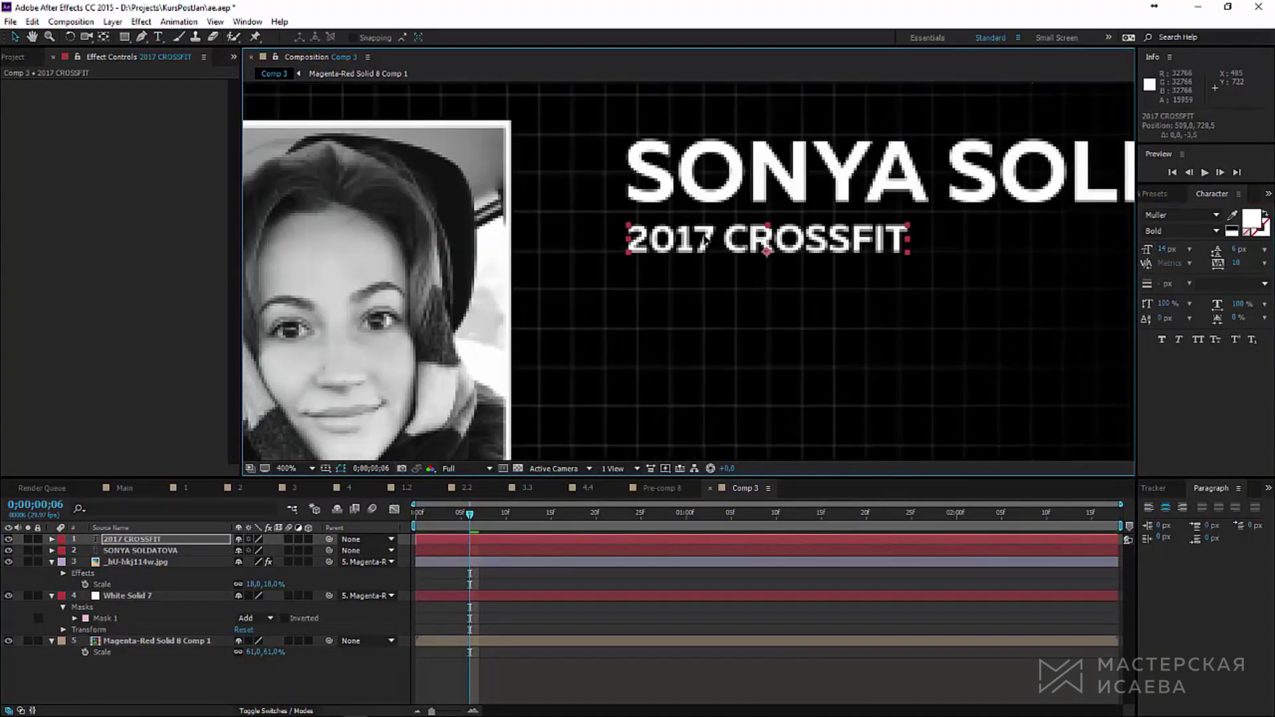
pyautogui.hotkey('ctrl', 'v')
# Step: Select the photo, frame and text layers and move them about 50 px lower
pyautogui.scroll(-4, 704, 402)
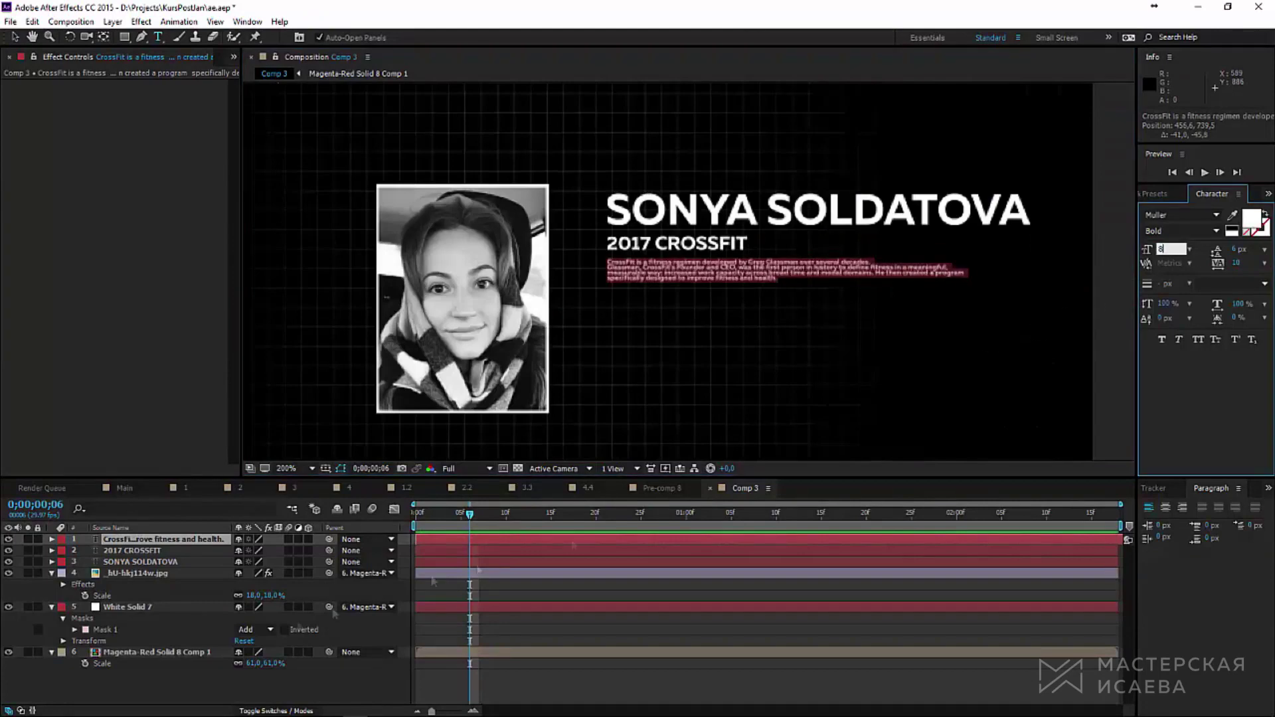
pyautogui.scroll(4, 664, 266)
pyautogui.click(15, 37)
pyautogui.scroll(-5, 627, 266)
pyautogui.click(146, 653)
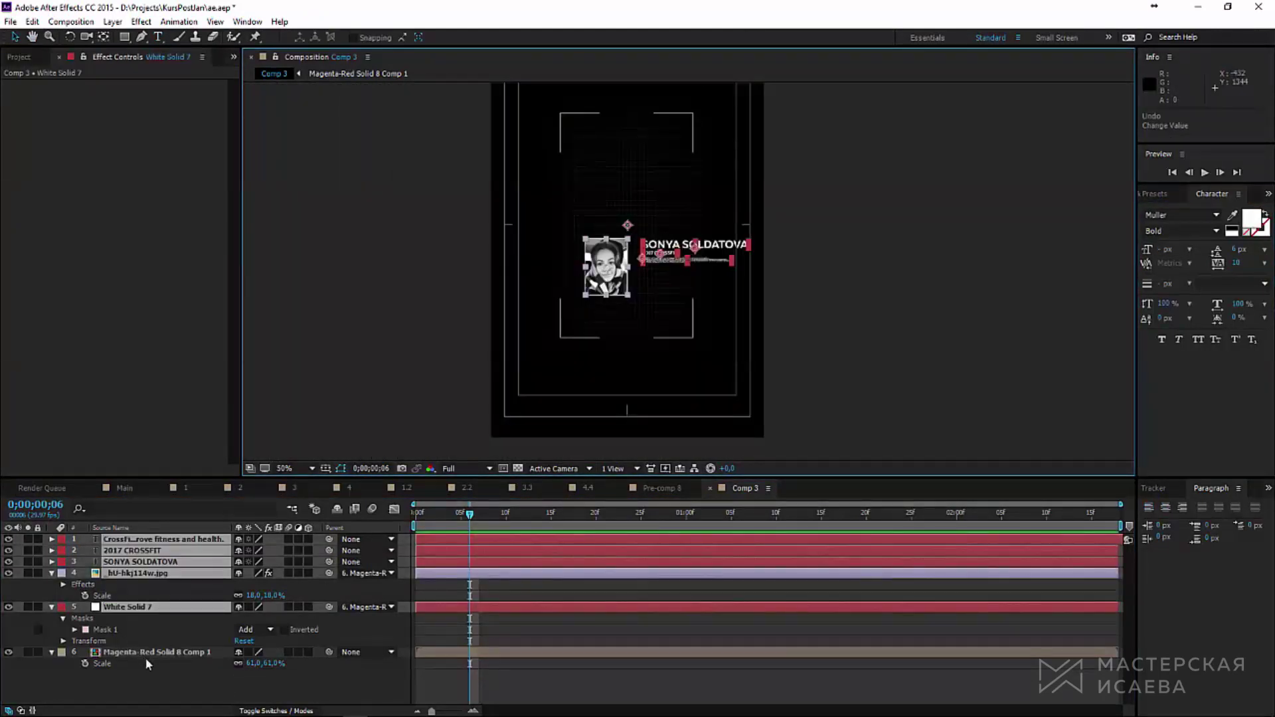
pyautogui.click(153, 596)
pyautogui.click(146, 607)
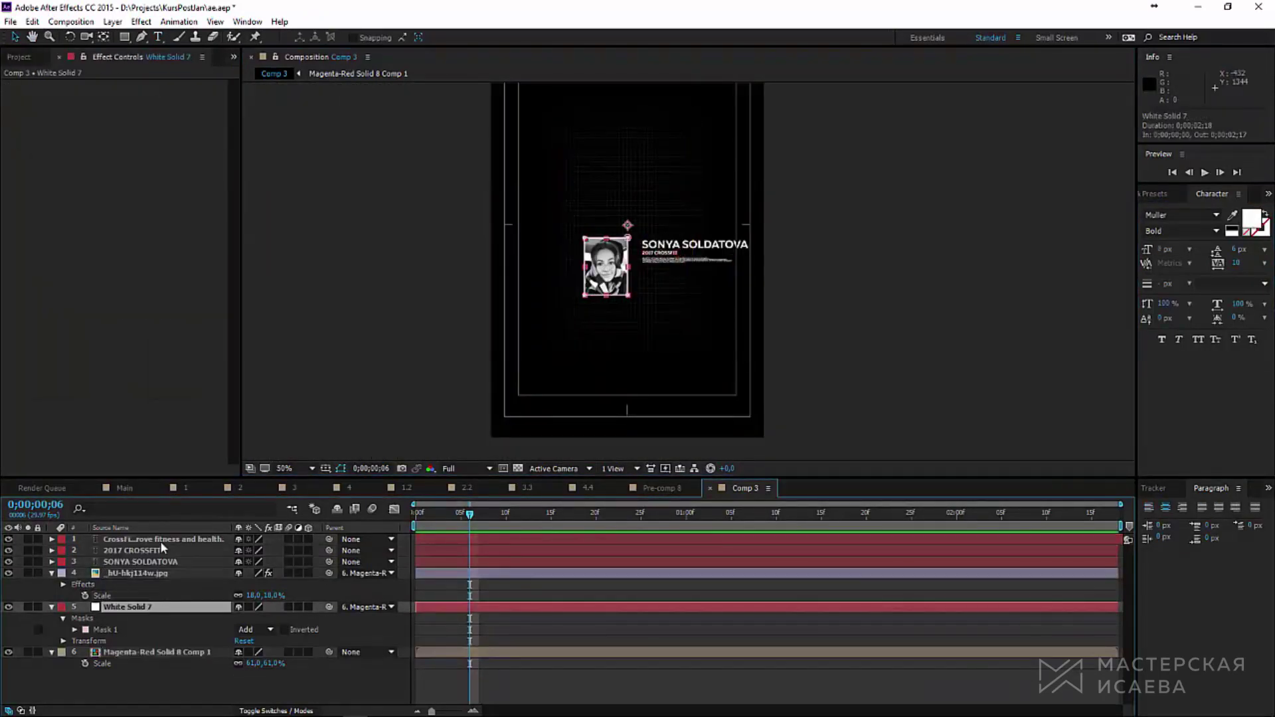
pyautogui.keyDown('shift'); pyautogui.click(160, 539); pyautogui.keyUp('shift')
pyautogui.moveTo(607, 272); pyautogui.dragTo(606, 304)
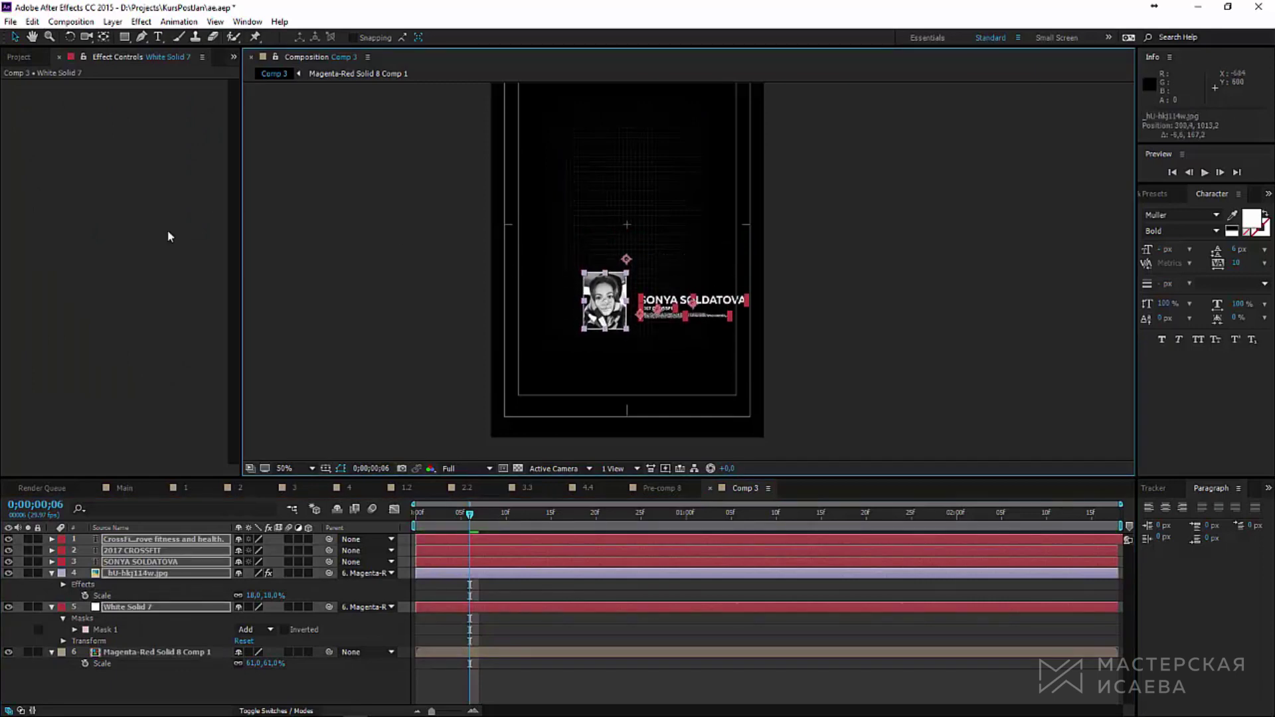
pyautogui.click(113, 22)
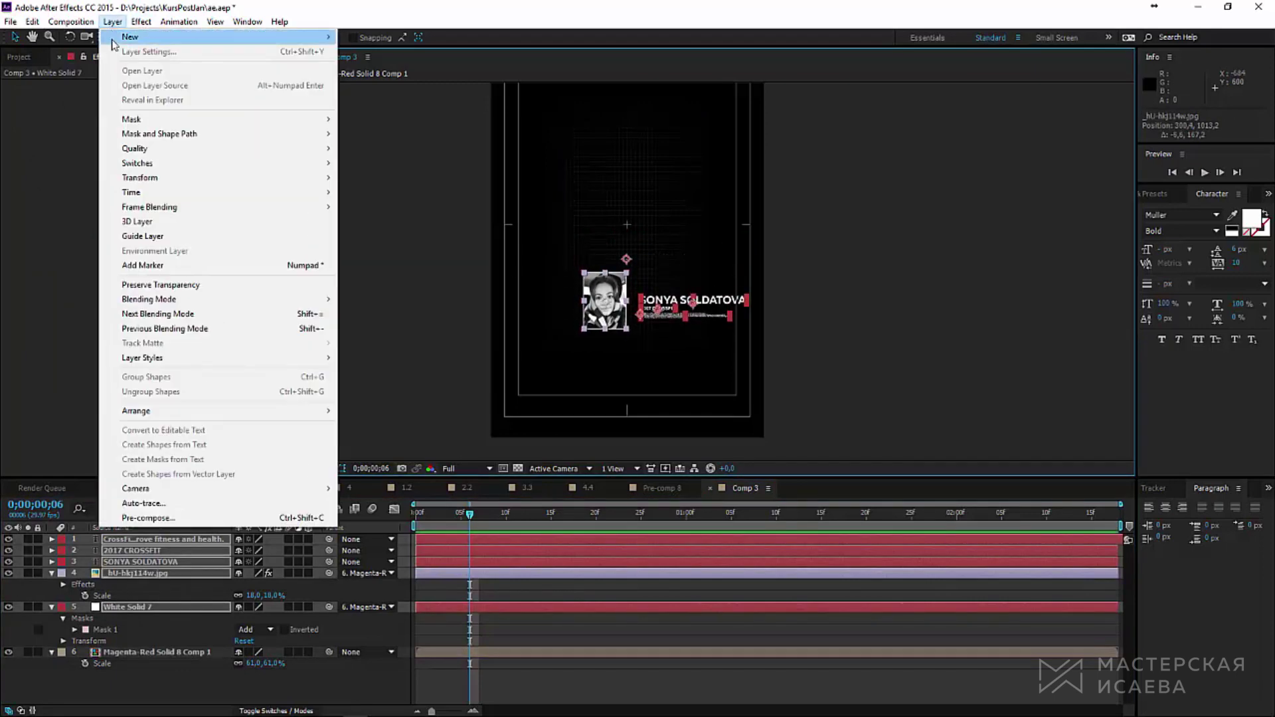
# Step: Create a new shape layer and draw a circle in the upper middle of the composition
pyautogui.moveTo(133, 37)
pyautogui.click(377, 110)
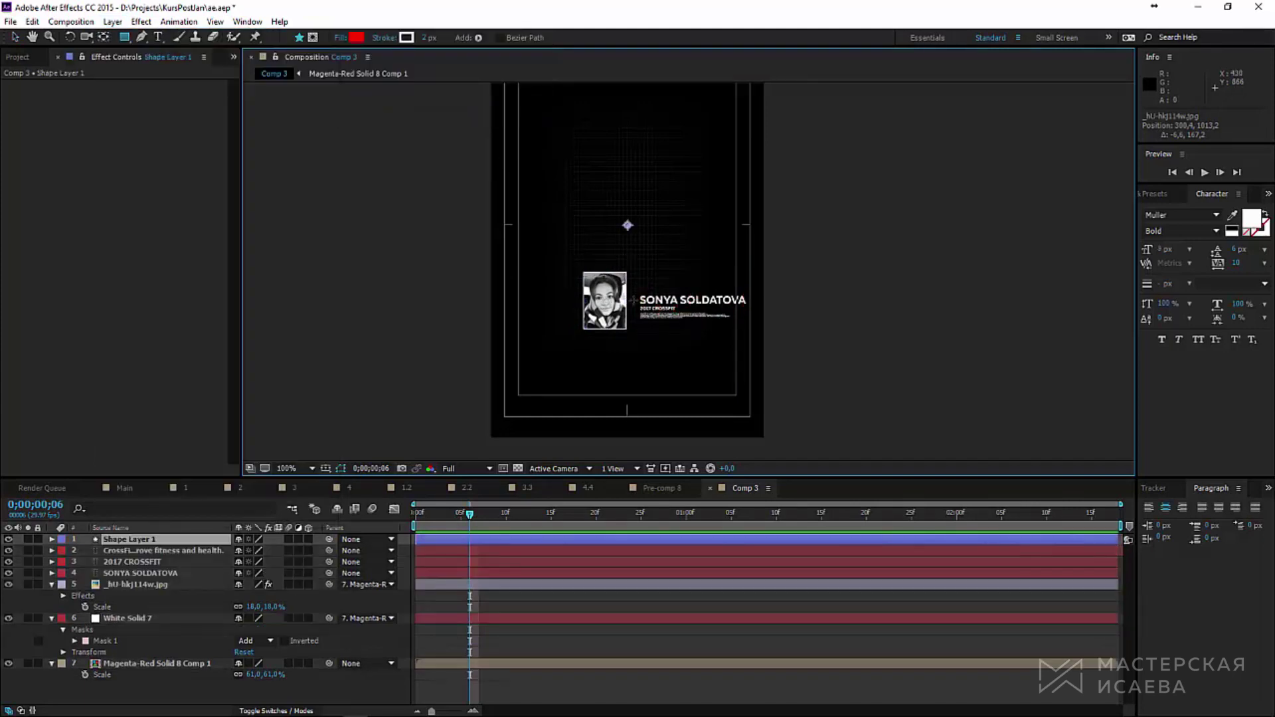
pyautogui.scroll(3, 539, 311)
pyautogui.scroll(-2, 539, 311)
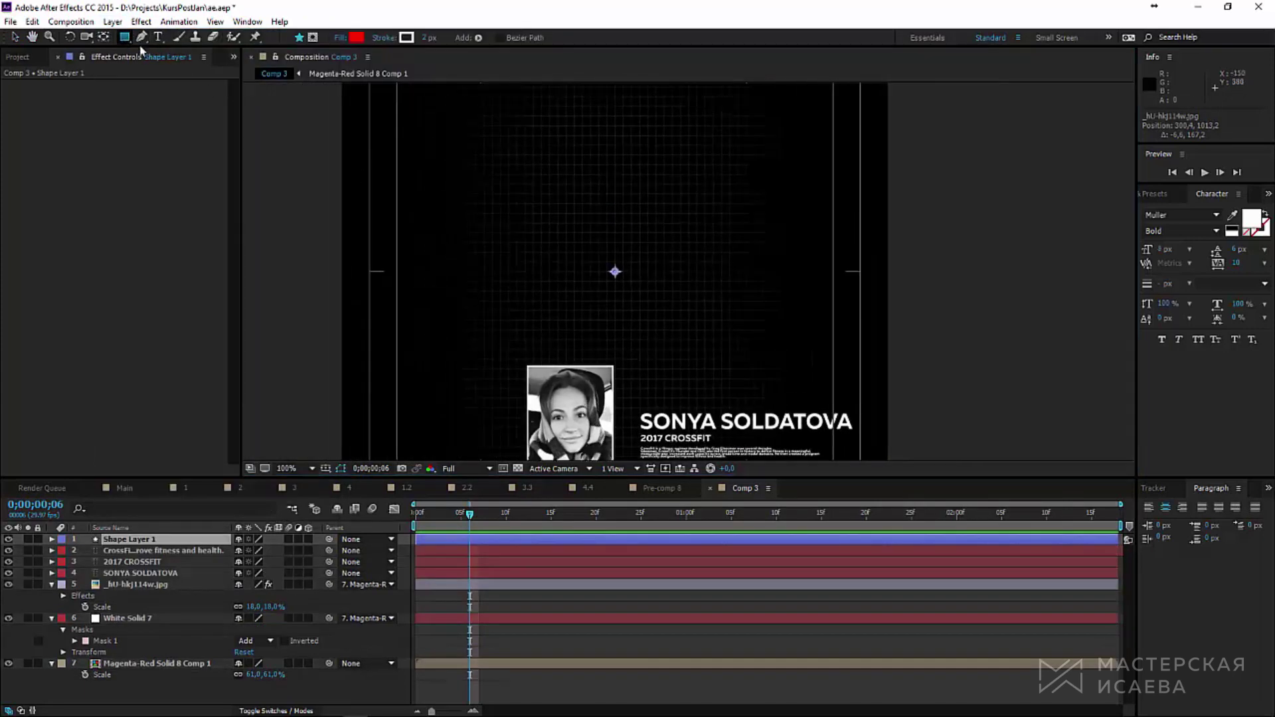
pyautogui.moveTo(124, 37); pyautogui.dragTo(183, 66)
pyautogui.scroll(3, 615, 272)
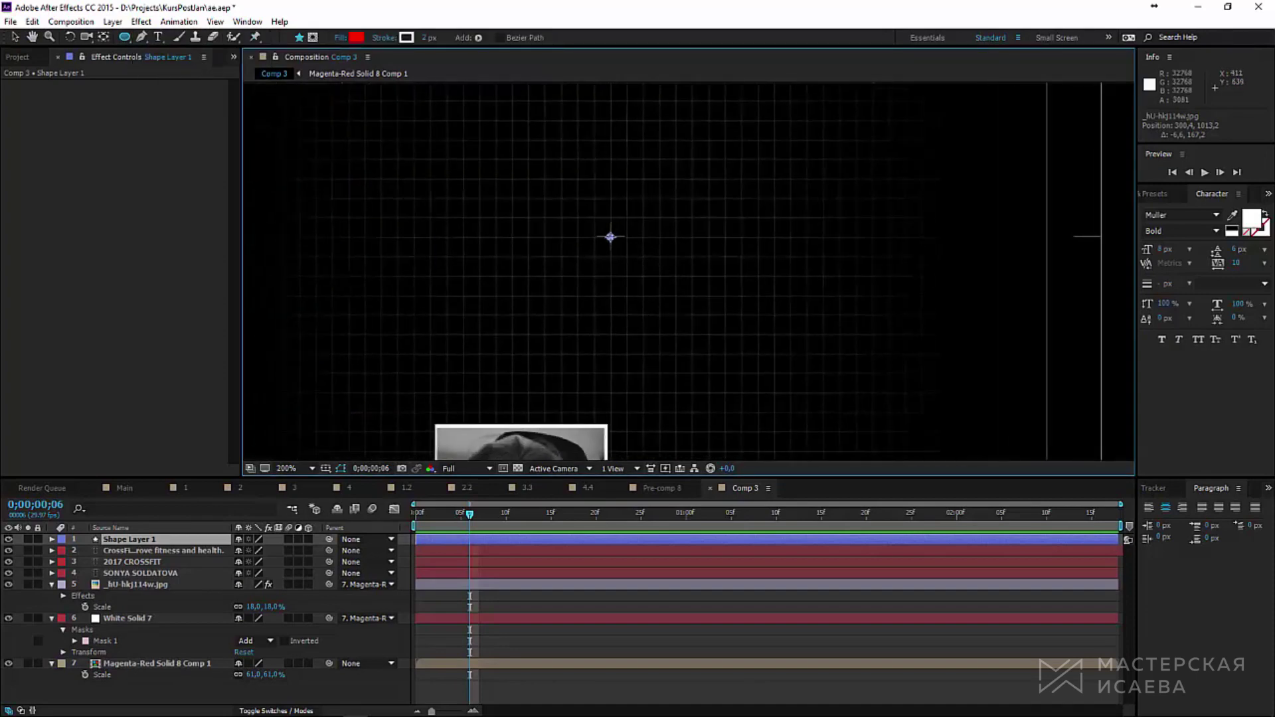
pyautogui.moveTo(611, 236)
pyautogui.mouseDown()
pyautogui.moveTo(697, 324)
pyautogui.moveTo(660, 279)
pyautogui.mouseUp()
# Step: Delete the circle's fill and add a dash pattern to its outline stroke
pyautogui.click(75, 562)
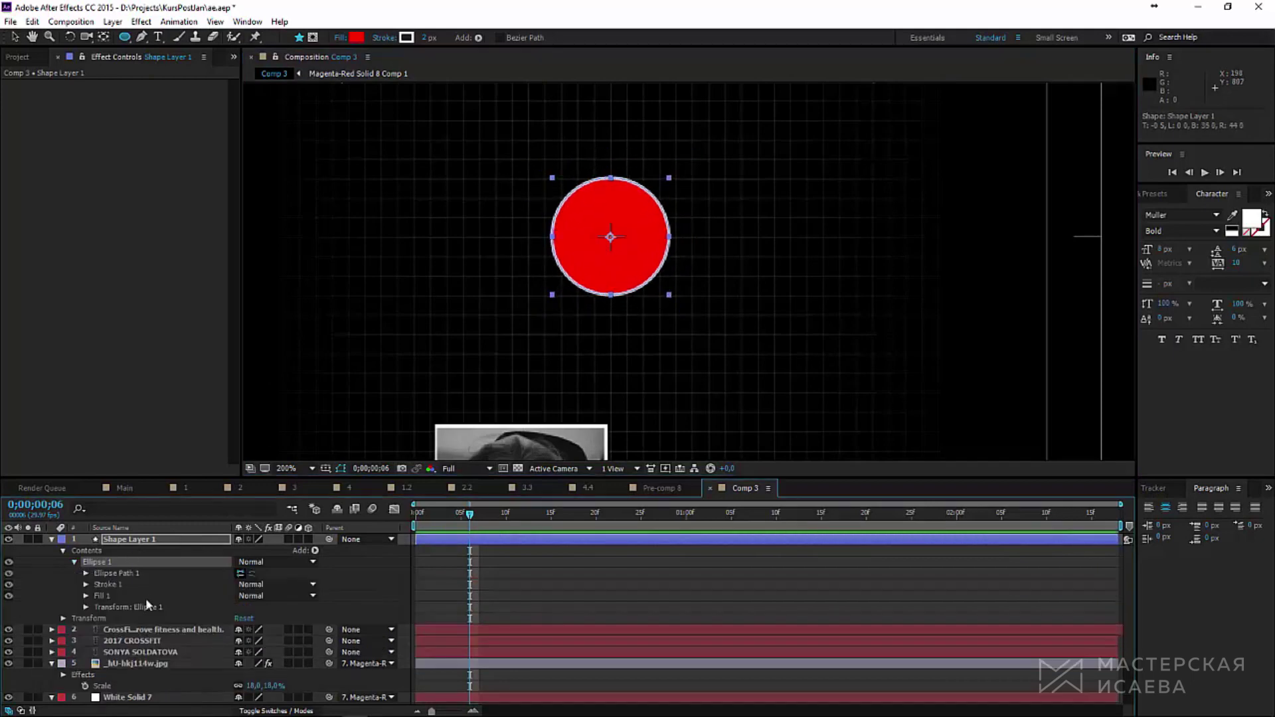
pyautogui.click(146, 596)
pyautogui.press('Delete')
pyautogui.click(86, 585)
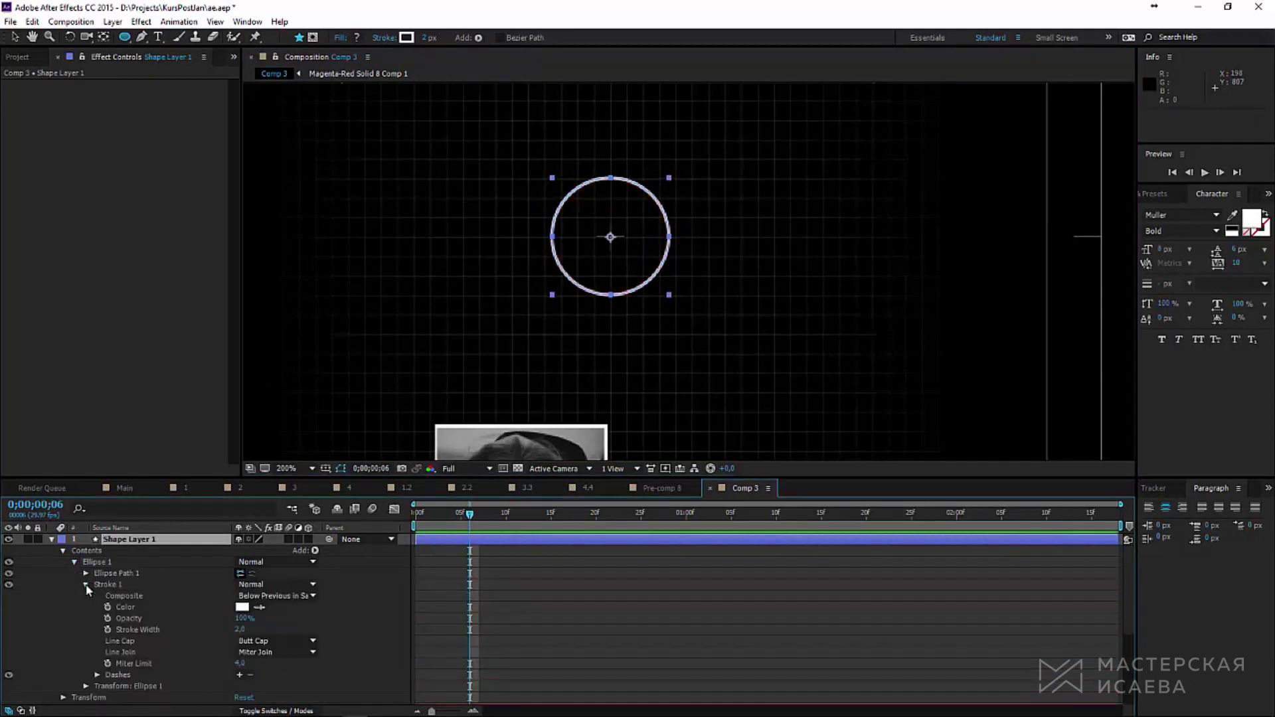
pyautogui.click(240, 676)
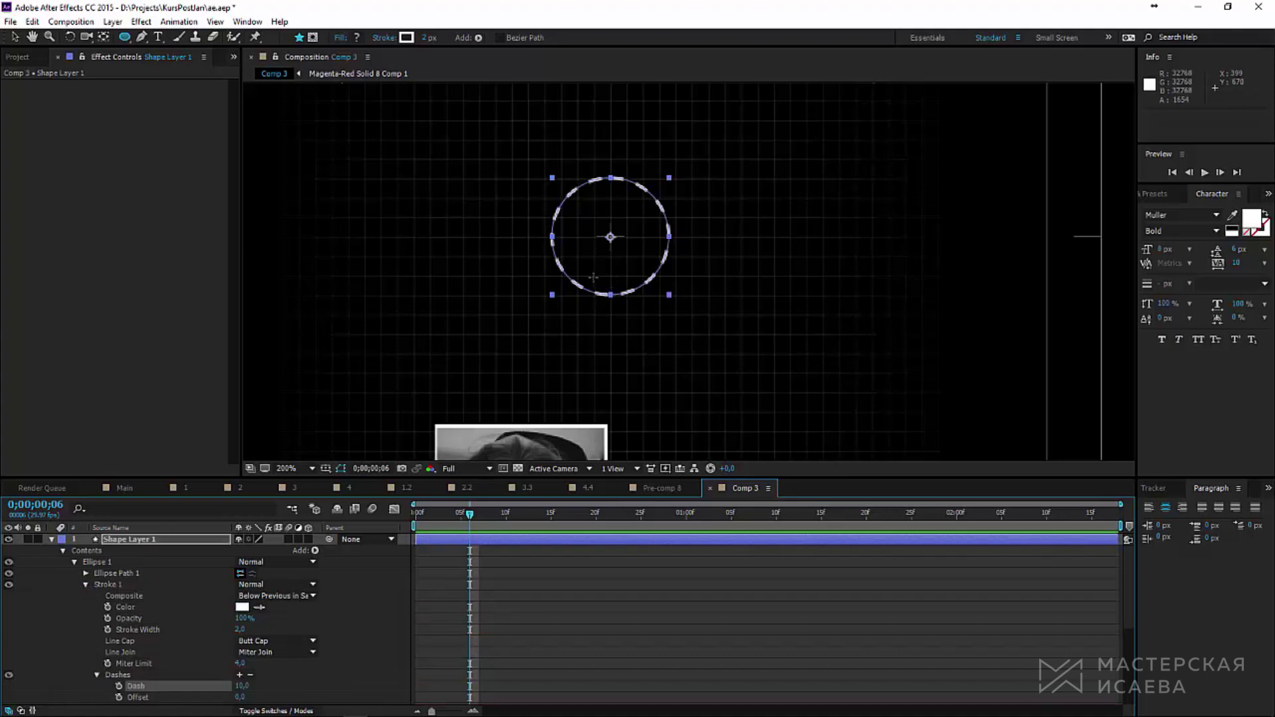
pyautogui.moveTo(593, 277); pyautogui.dragTo(648, 320)
# Step: Keyframe the circle's Scale at 100% on frame 11 and 0% at the start
pyautogui.press('v')
pyautogui.press('pagedown')
pyautogui.press('pagedown')
pyautogui.press('pagedown')
pyautogui.press('pagedown')
pyautogui.press('pagedown')
pyautogui.scroll(-5, 206, 564)
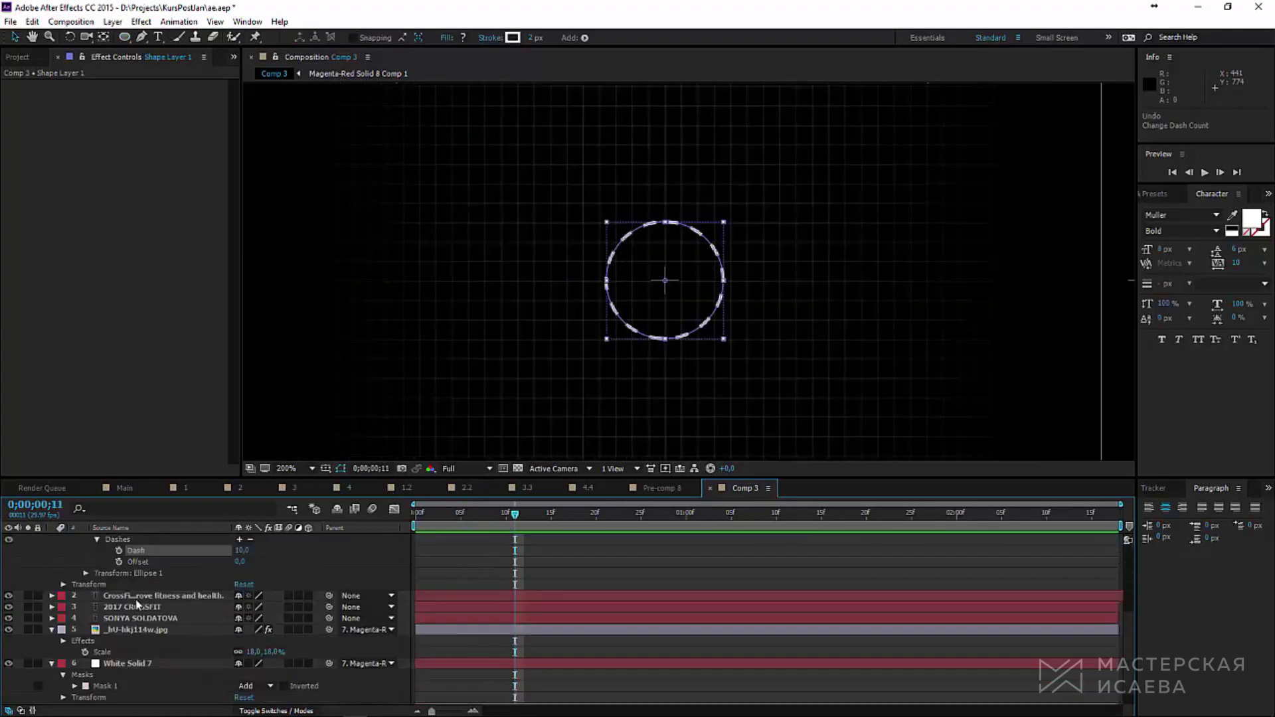
pyautogui.scroll(5, 137, 604)
pyautogui.hotkey('alt', 'shift', 's')
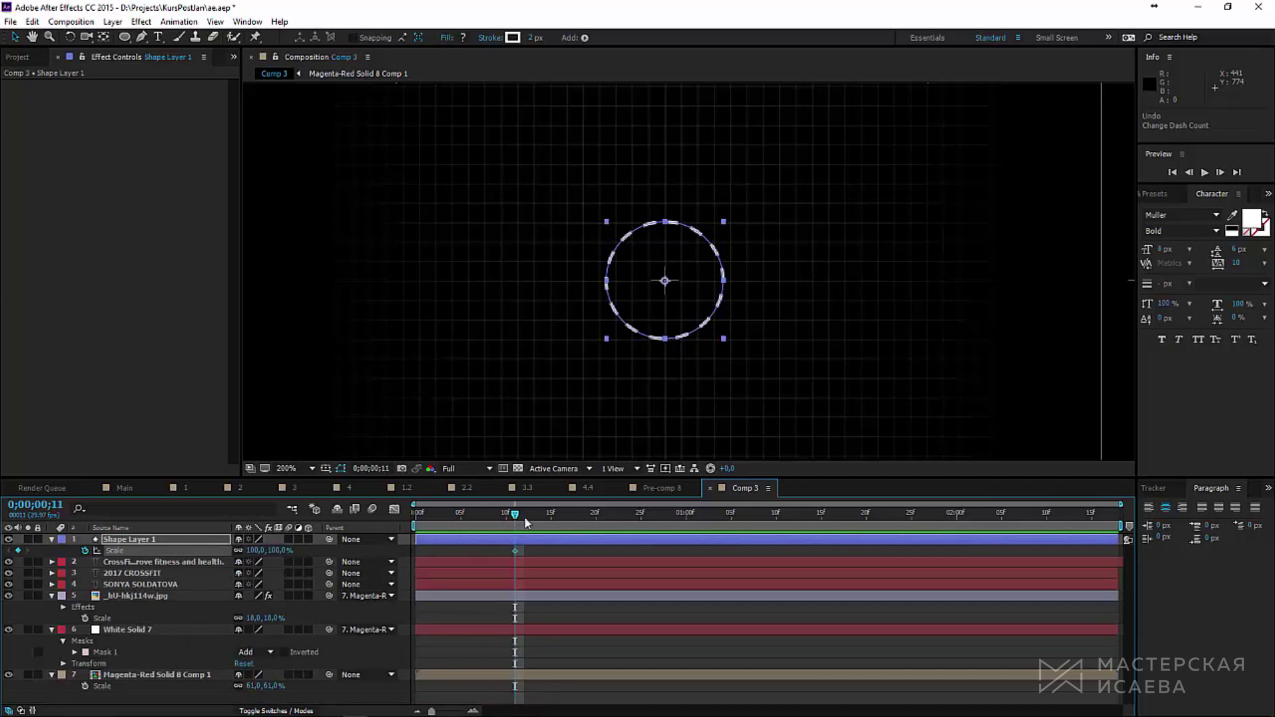
pyautogui.press('Home')
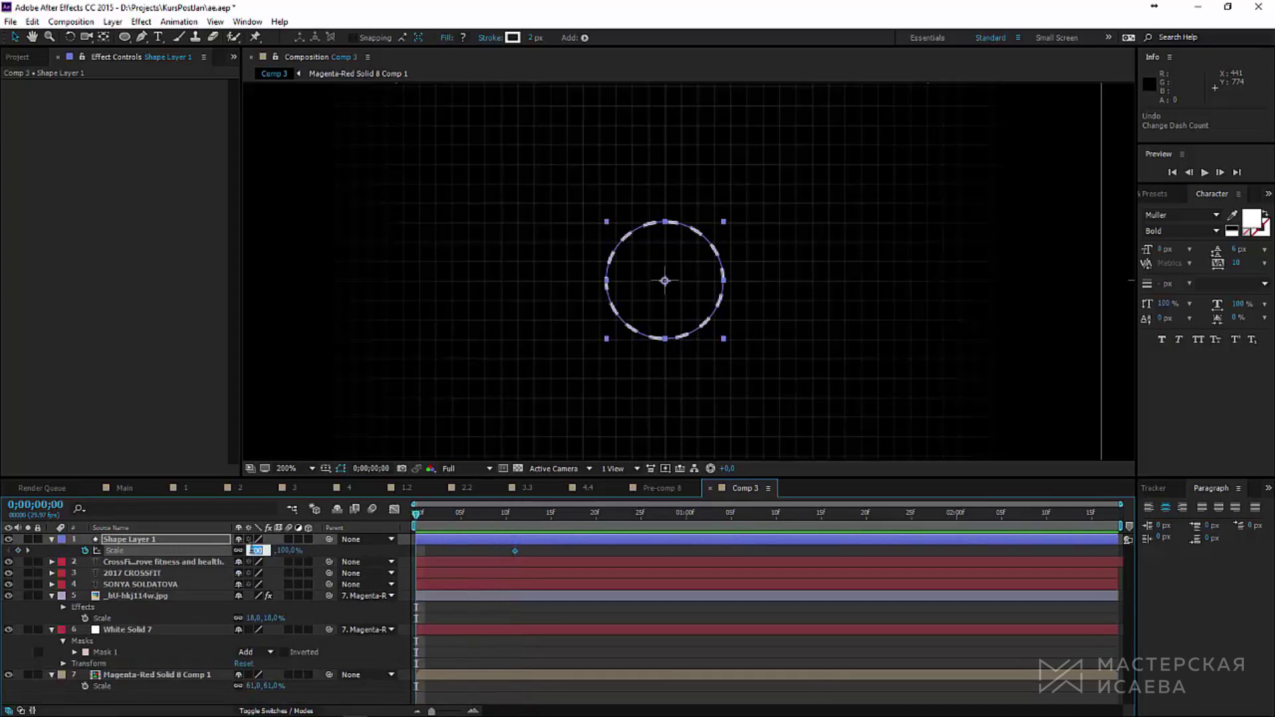
pyautogui.press('Return')
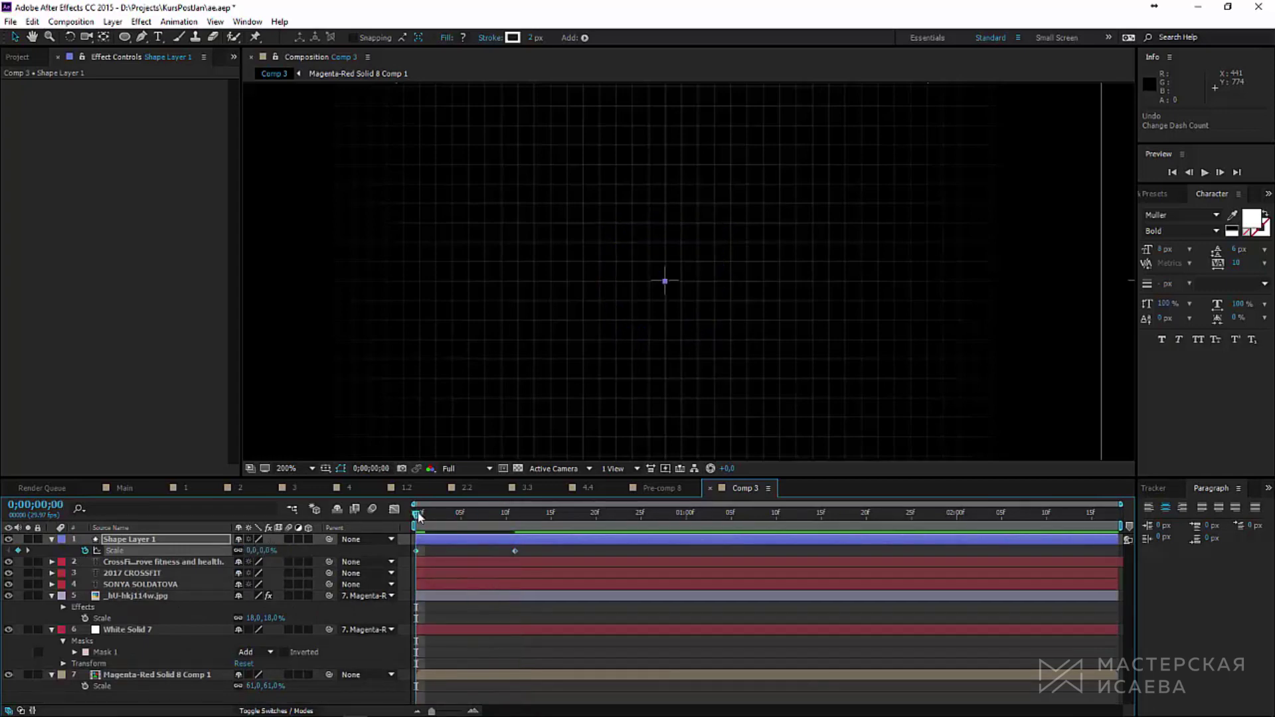
# Step: Apply Easy Ease to the circle's Scale keyframe at frame 11
pyautogui.moveTo(418, 517); pyautogui.dragTo(515, 517)
pyautogui.rightClick(515, 551)
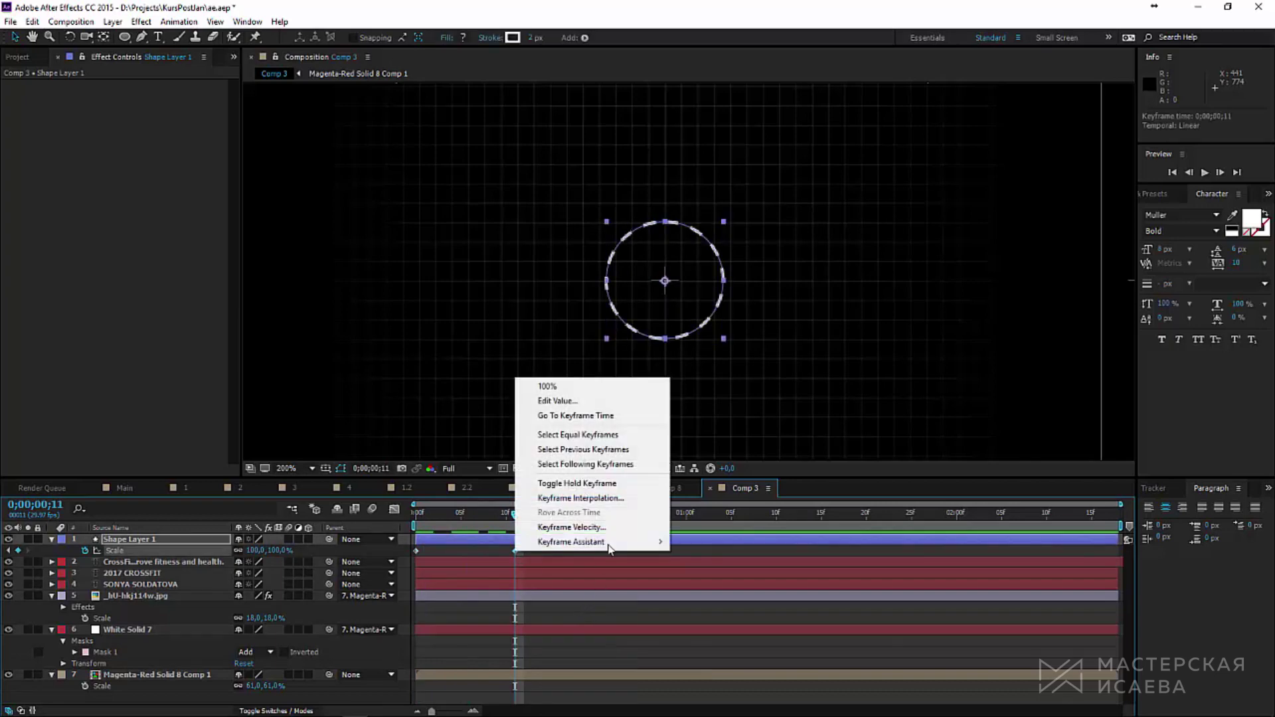
pyautogui.moveTo(610, 546)
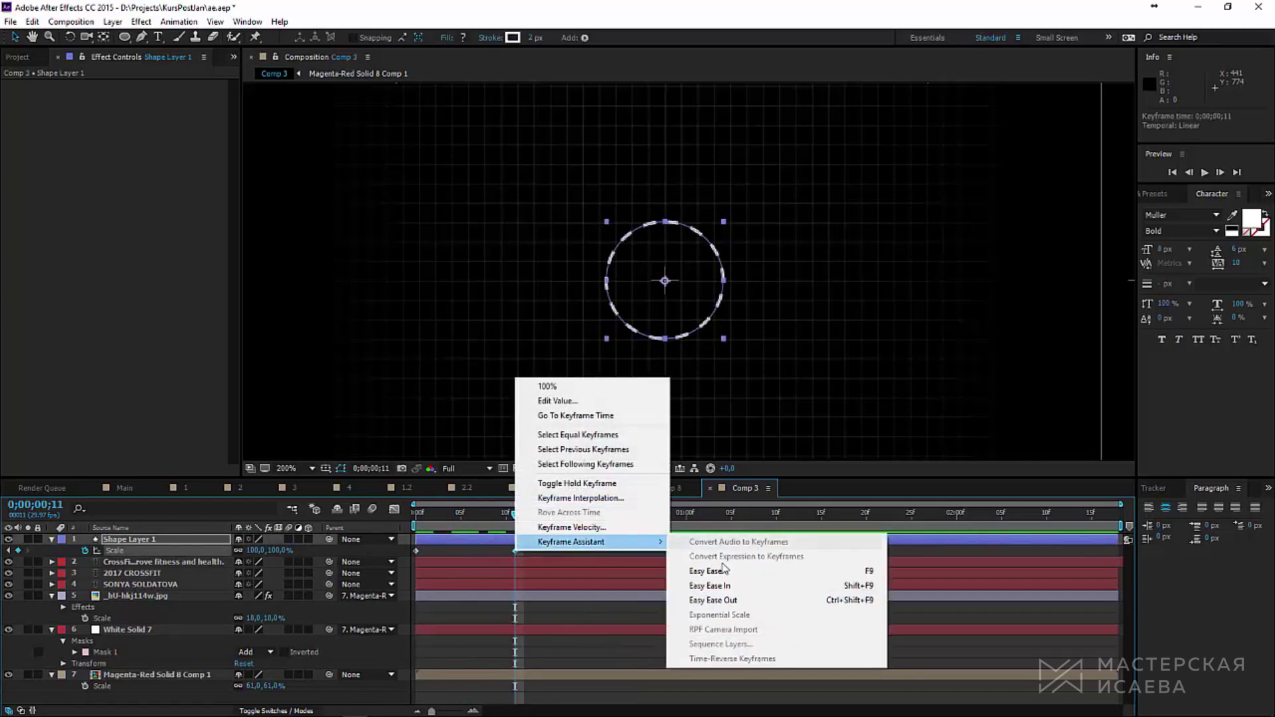
pyautogui.click(757, 573)
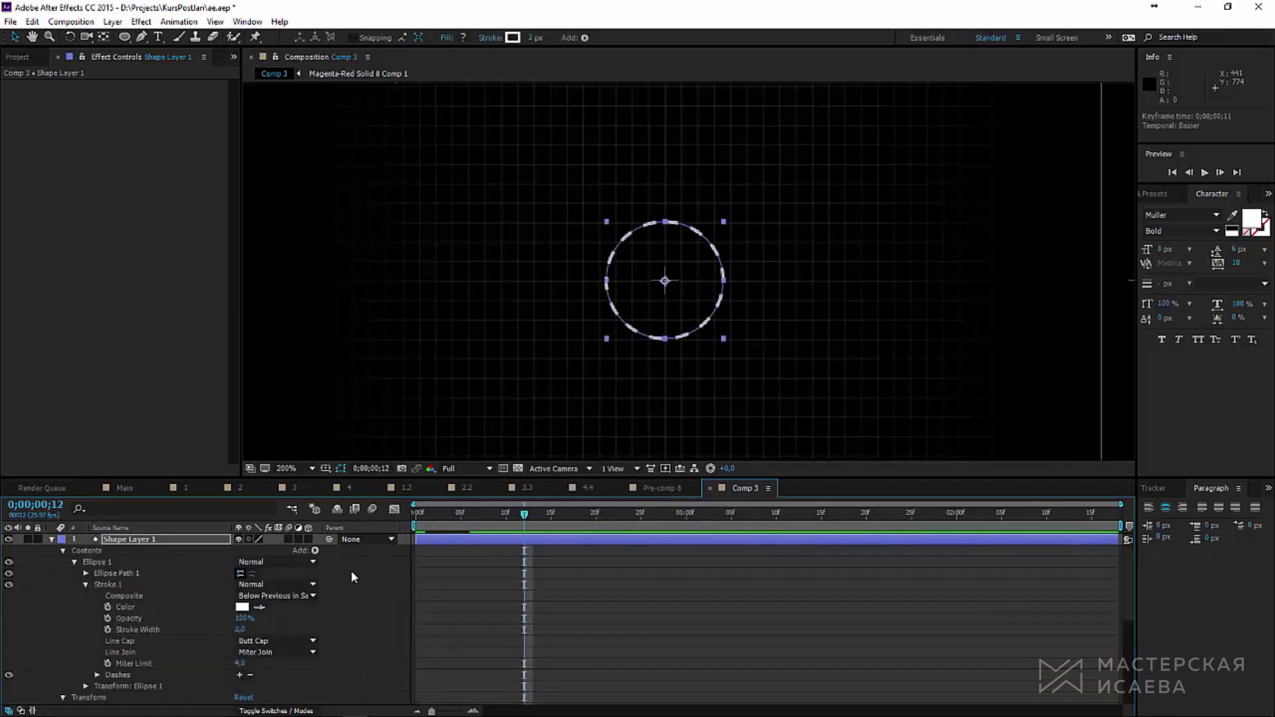
# Step: Keyframe the outline's Dash length, setting it to 25 at the start
pyautogui.scroll(-3, 425, 625)
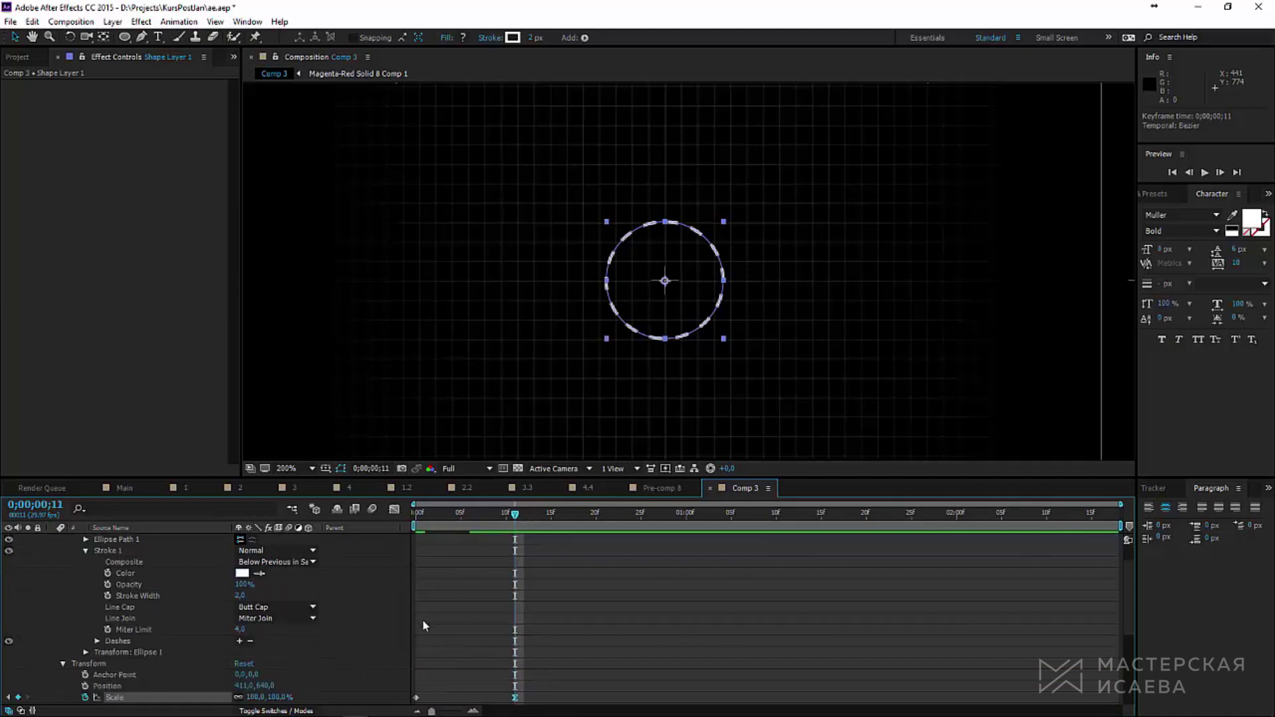
pyautogui.click(97, 641)
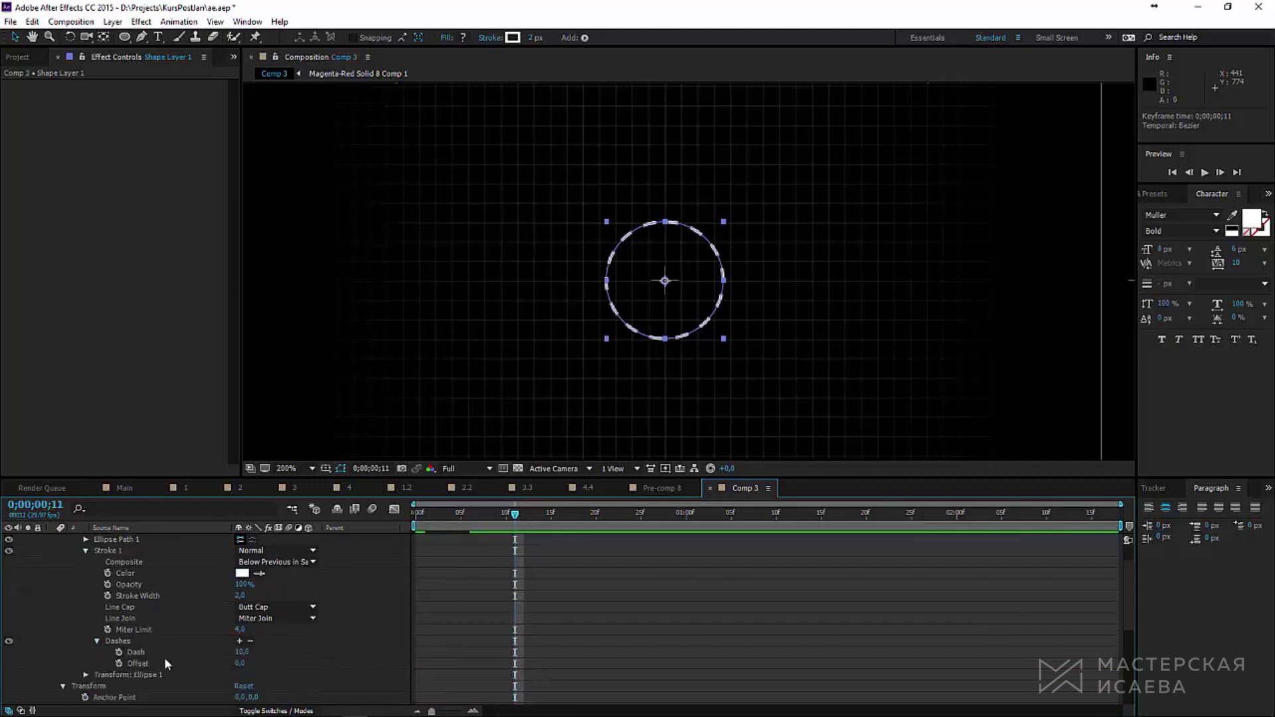
pyautogui.click(119, 653)
pyautogui.moveTo(241, 652); pyautogui.dragTo(273, 649)
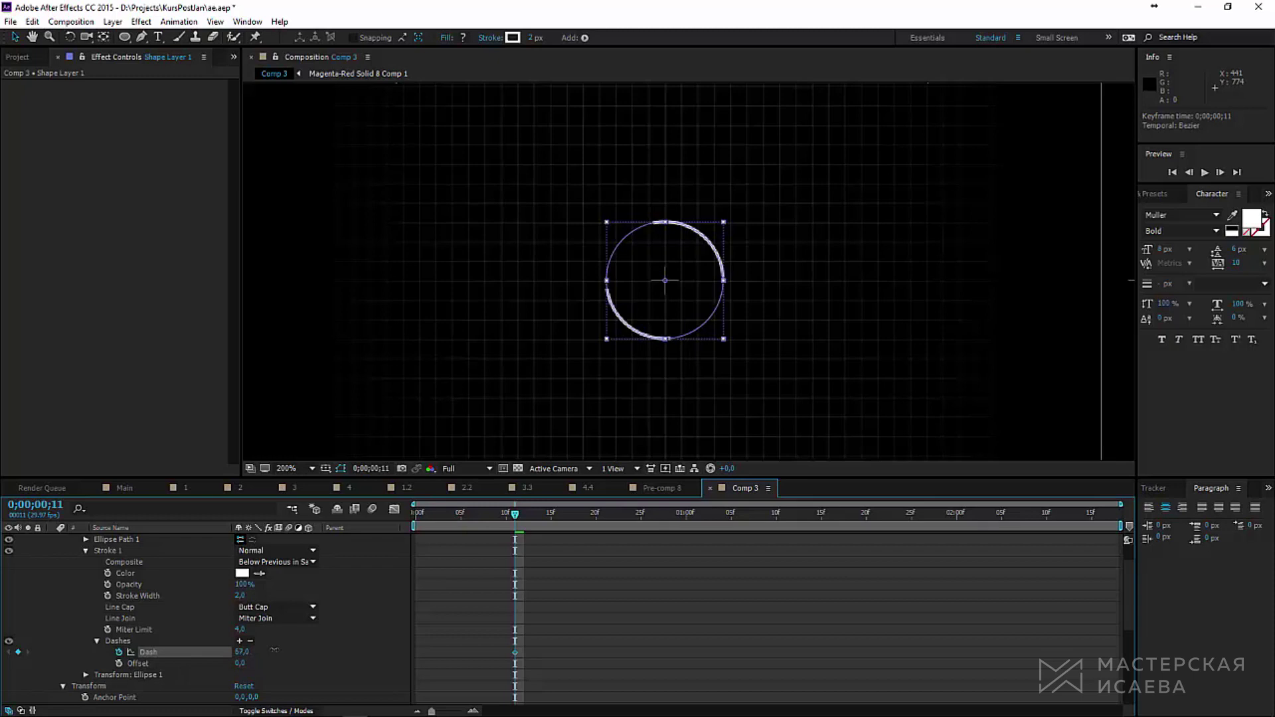
pyautogui.press('space')
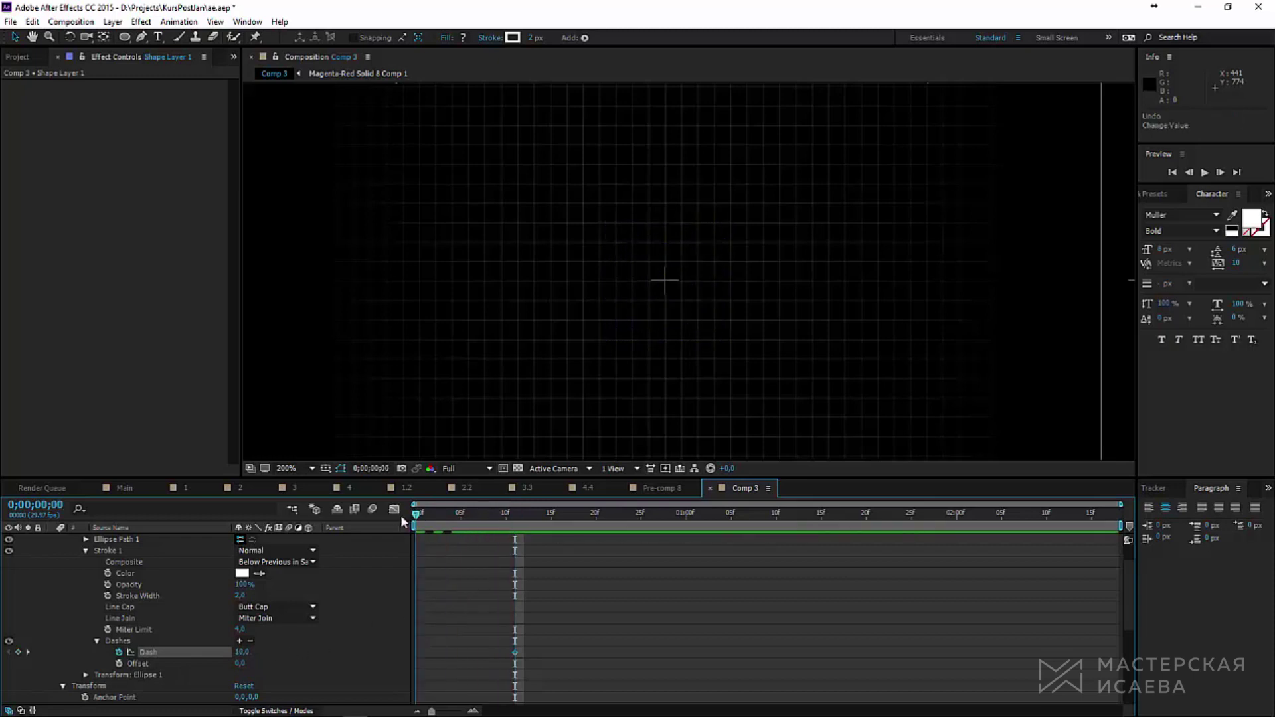
pyautogui.moveTo(240, 652); pyautogui.dragTo(255, 654)
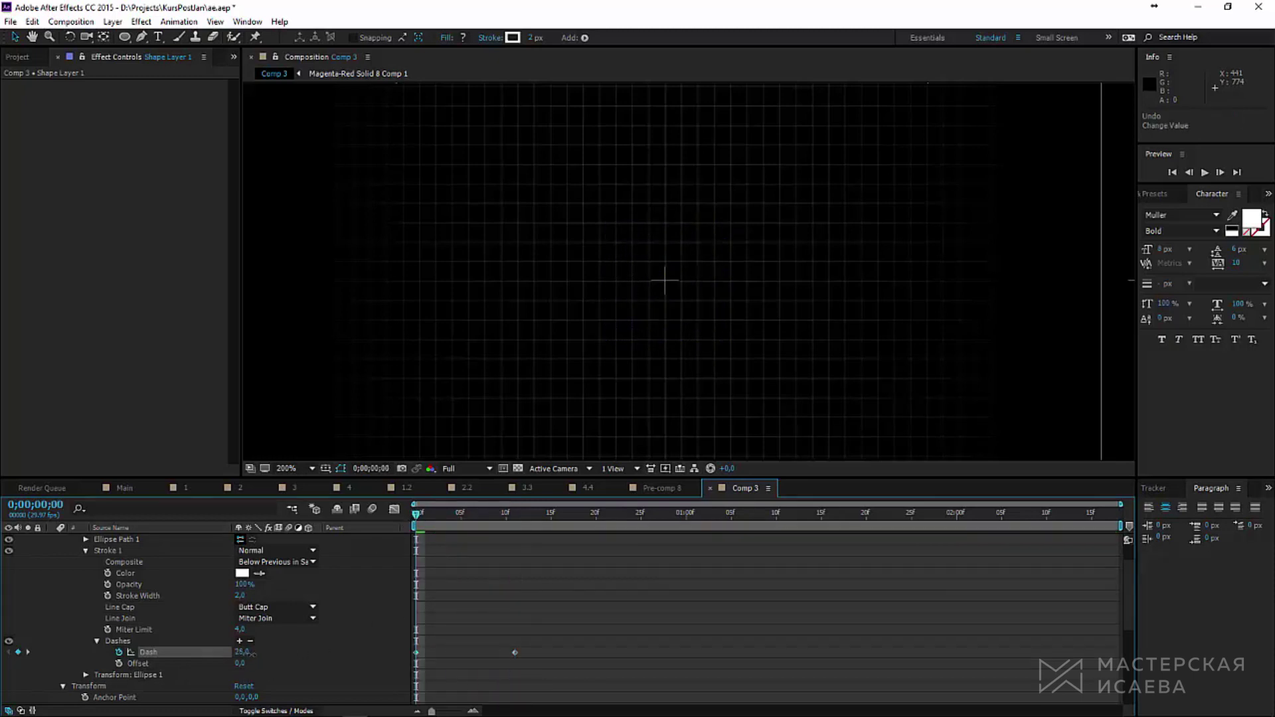
# Step: Apply Easy Ease In to the Dash keyframe at frame 11 and adjust its length to 17
pyautogui.moveTo(416, 513)
pyautogui.mouseDown()
pyautogui.moveTo(510, 518)
pyautogui.moveTo(422, 521)
pyautogui.moveTo(515, 532)
pyautogui.mouseUp()
pyautogui.rightClick(515, 652)
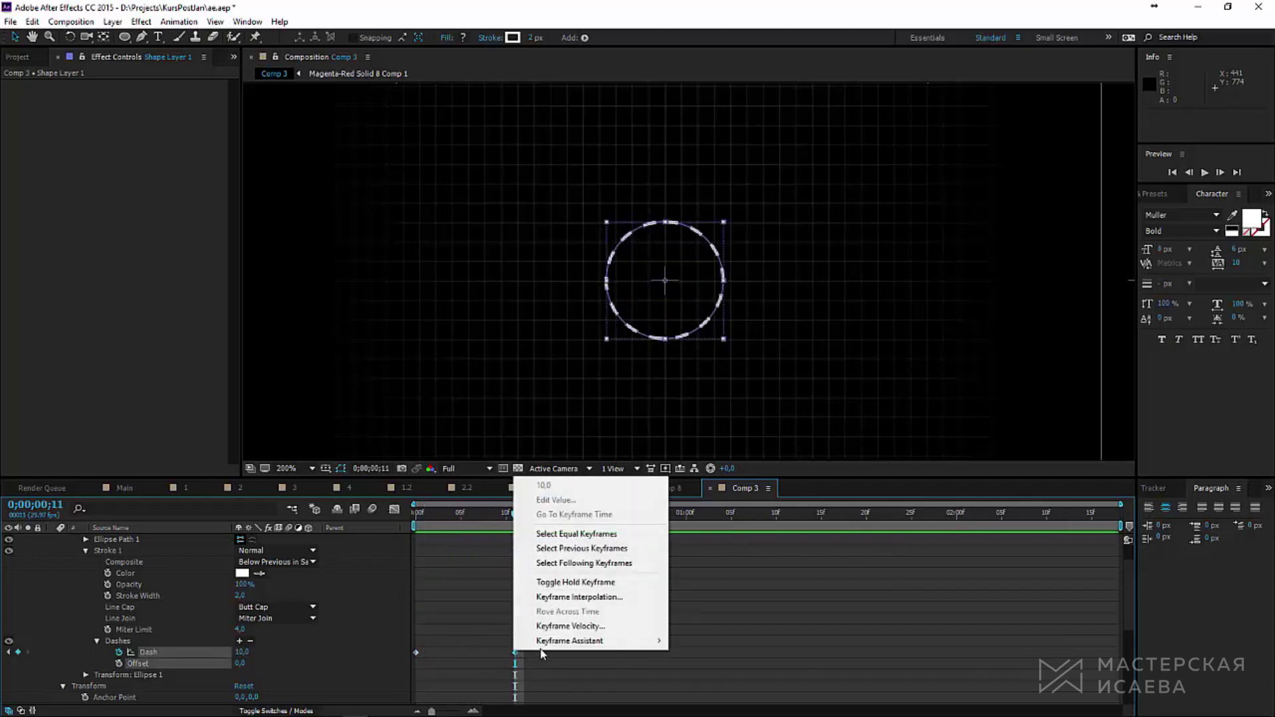
pyautogui.moveTo(571, 642)
pyautogui.click(796, 570)
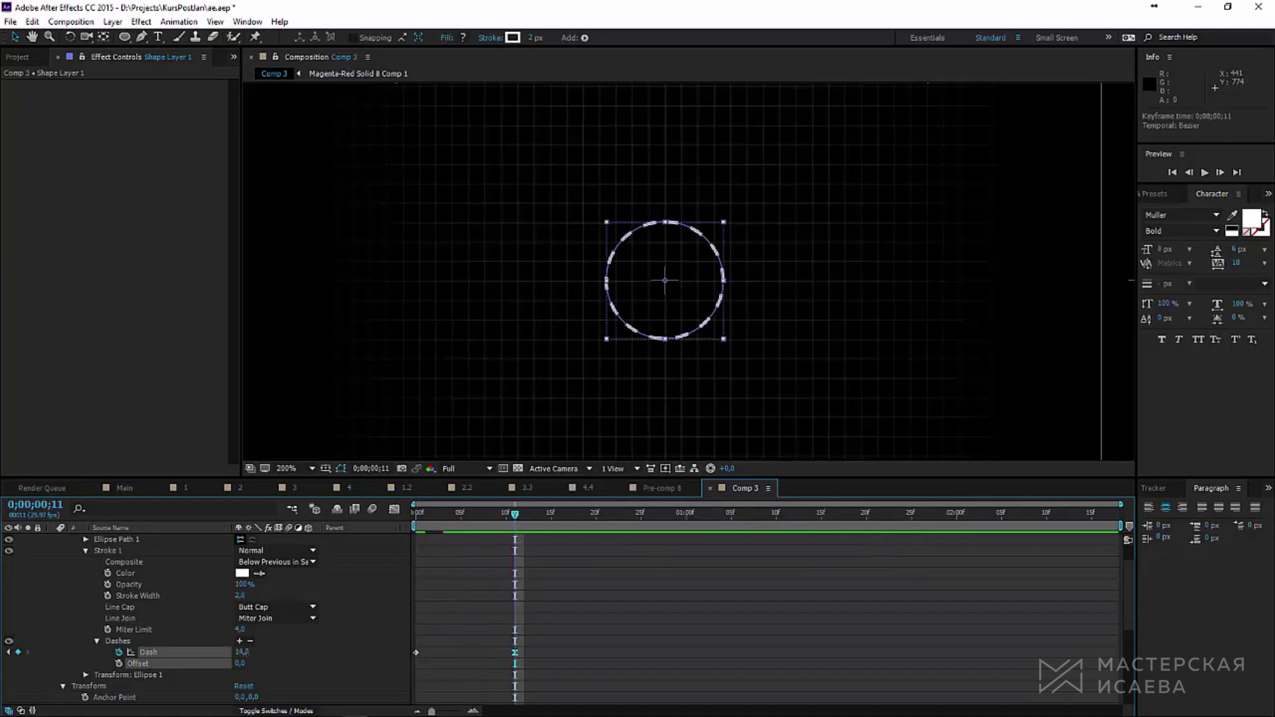
pyautogui.moveTo(241, 652); pyautogui.dragTo(245, 653)
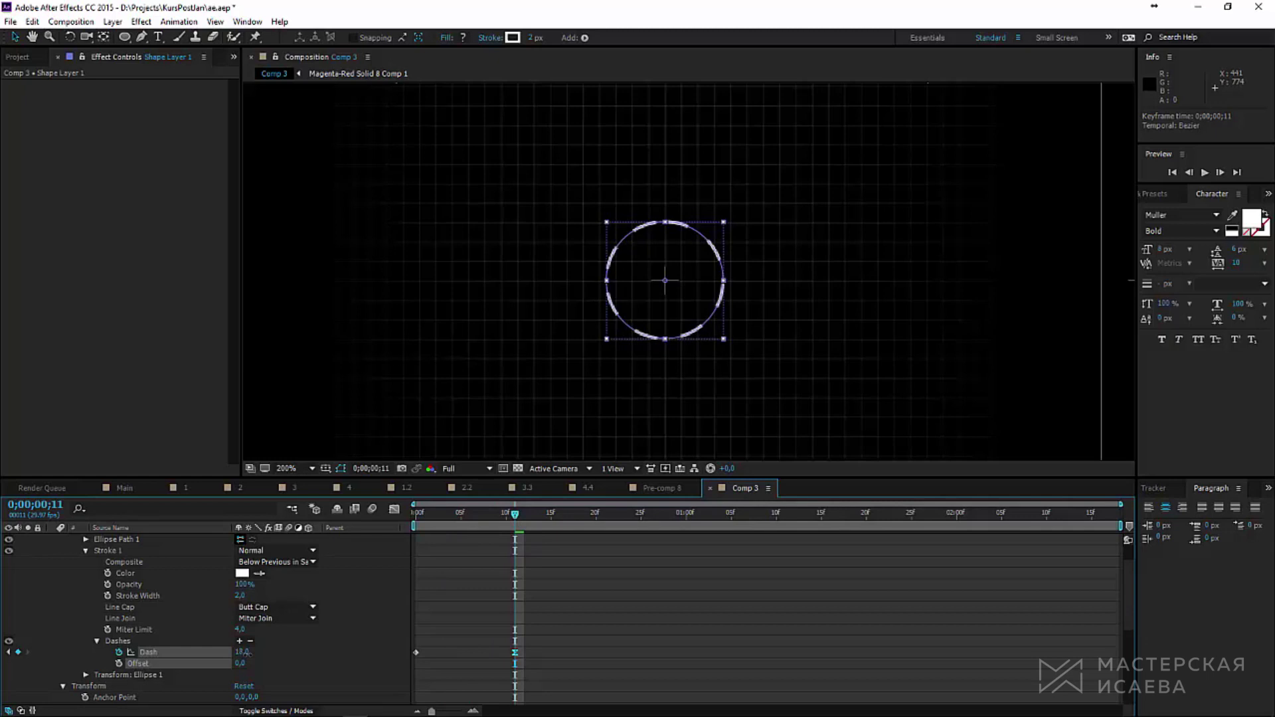
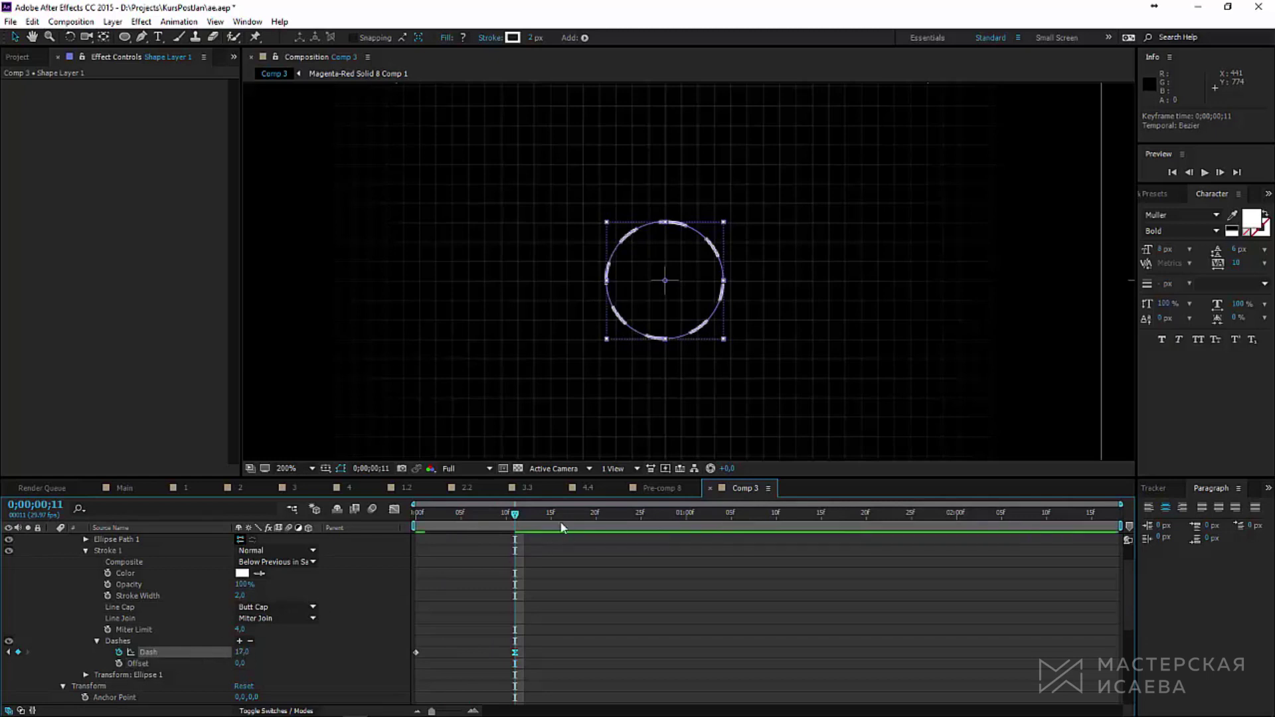
# Step: Scrub the timeline to preview the circle's Dash animation, then collapse the layer properties
pyautogui.moveTo(502, 526)
pyautogui.mouseDown()
pyautogui.moveTo(419, 534)
pyautogui.moveTo(515, 527)
pyautogui.mouseUp()
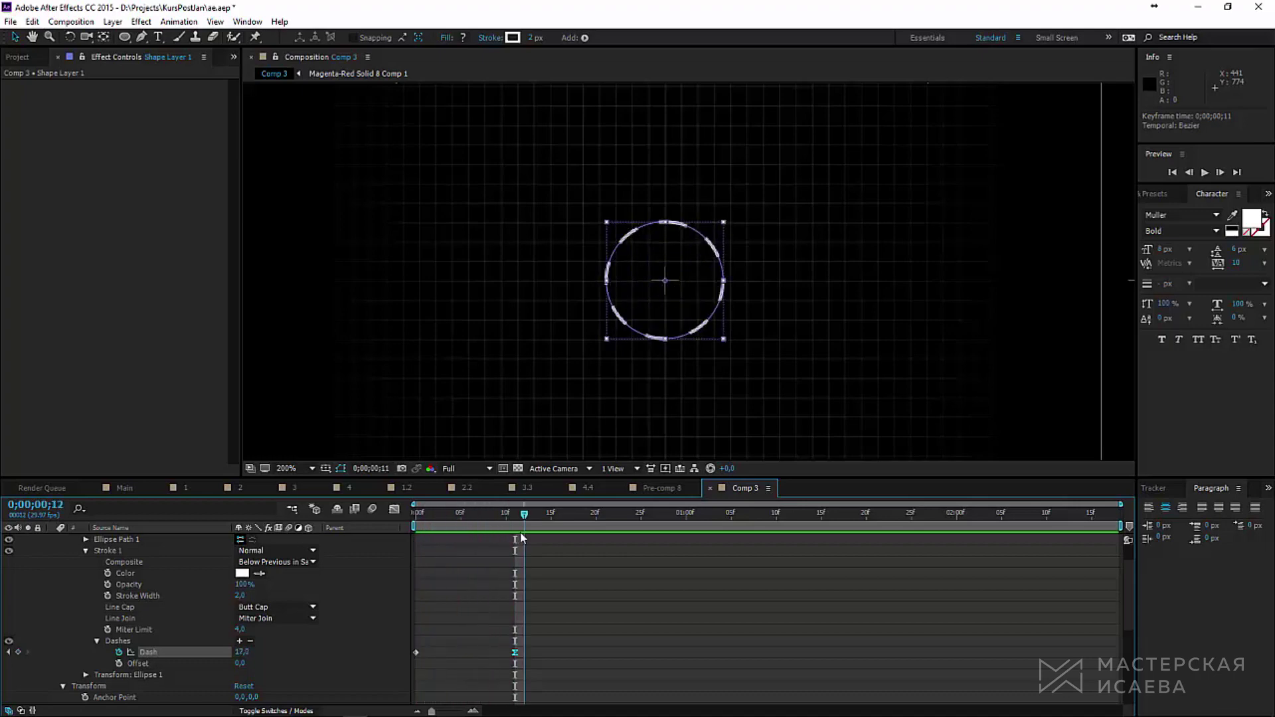
pyautogui.press('u')
pyautogui.click(110, 24)
# Step: Create a new shape layer and draw a short vertical line down from the circle's centre
pyautogui.moveTo(199, 46)
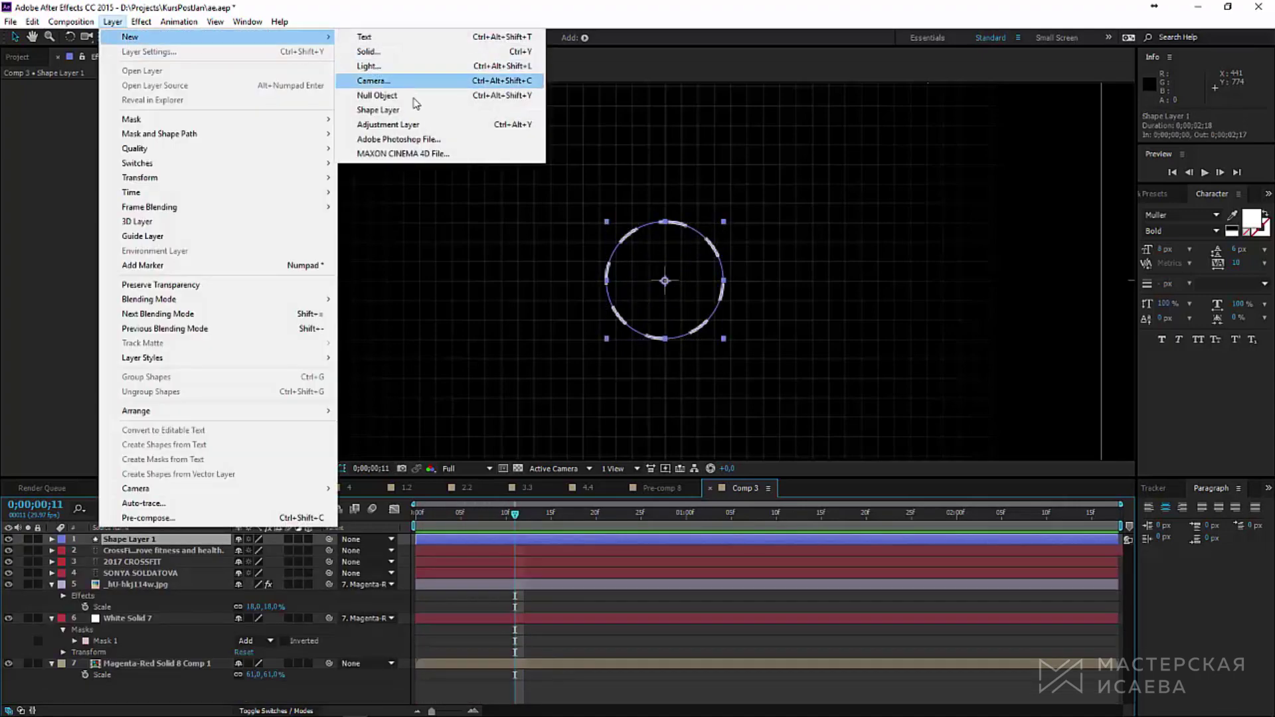
pyautogui.click(399, 109)
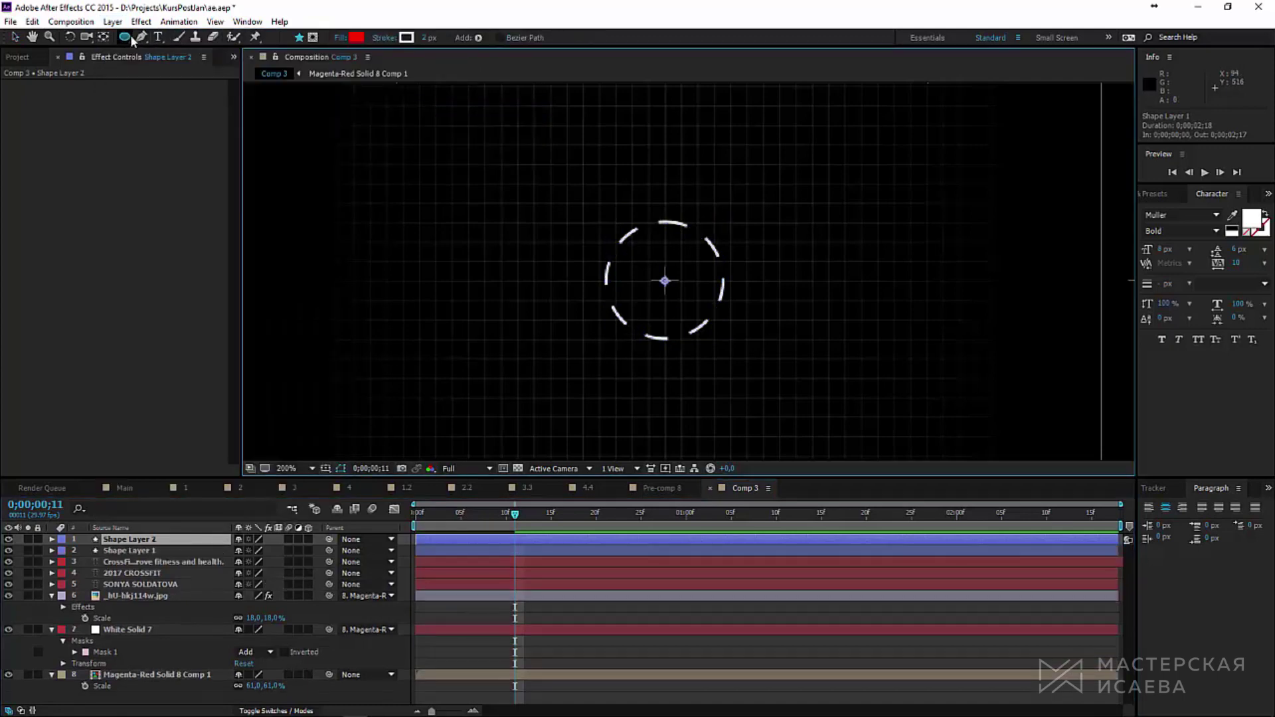
pyautogui.click(141, 37)
pyautogui.press('.')
pyautogui.click(641, 291)
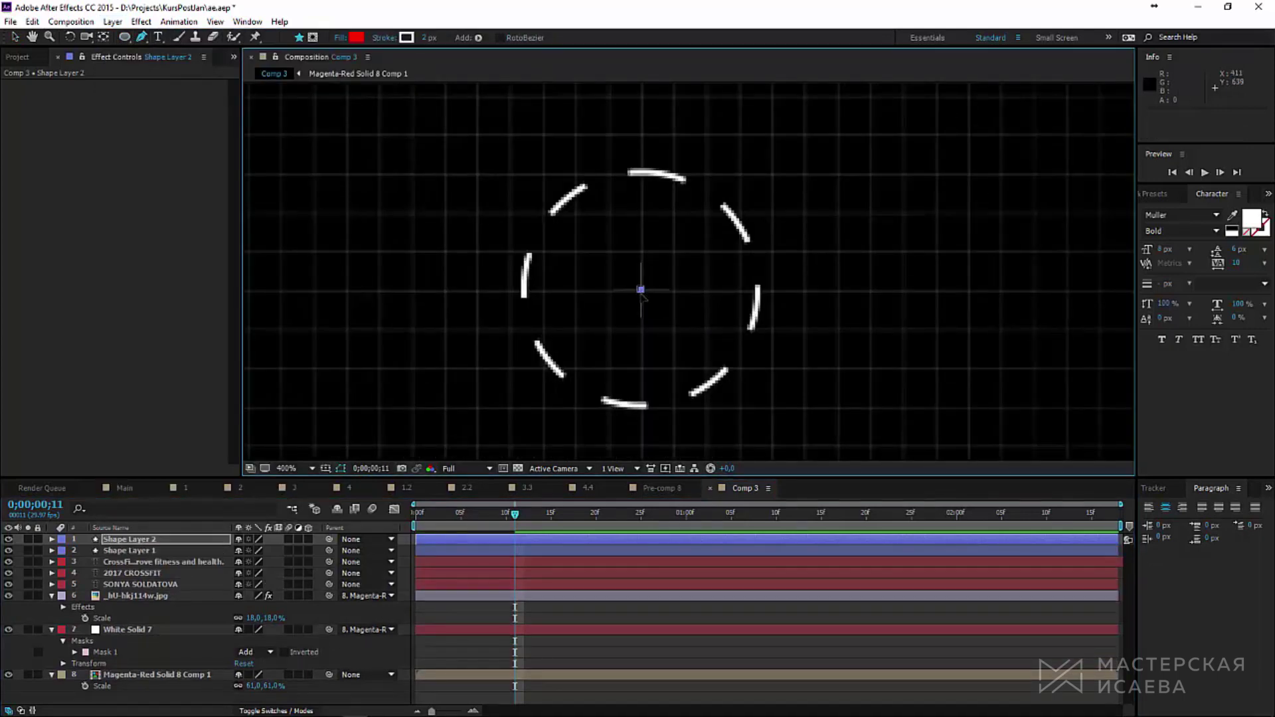
pyautogui.click(641, 370)
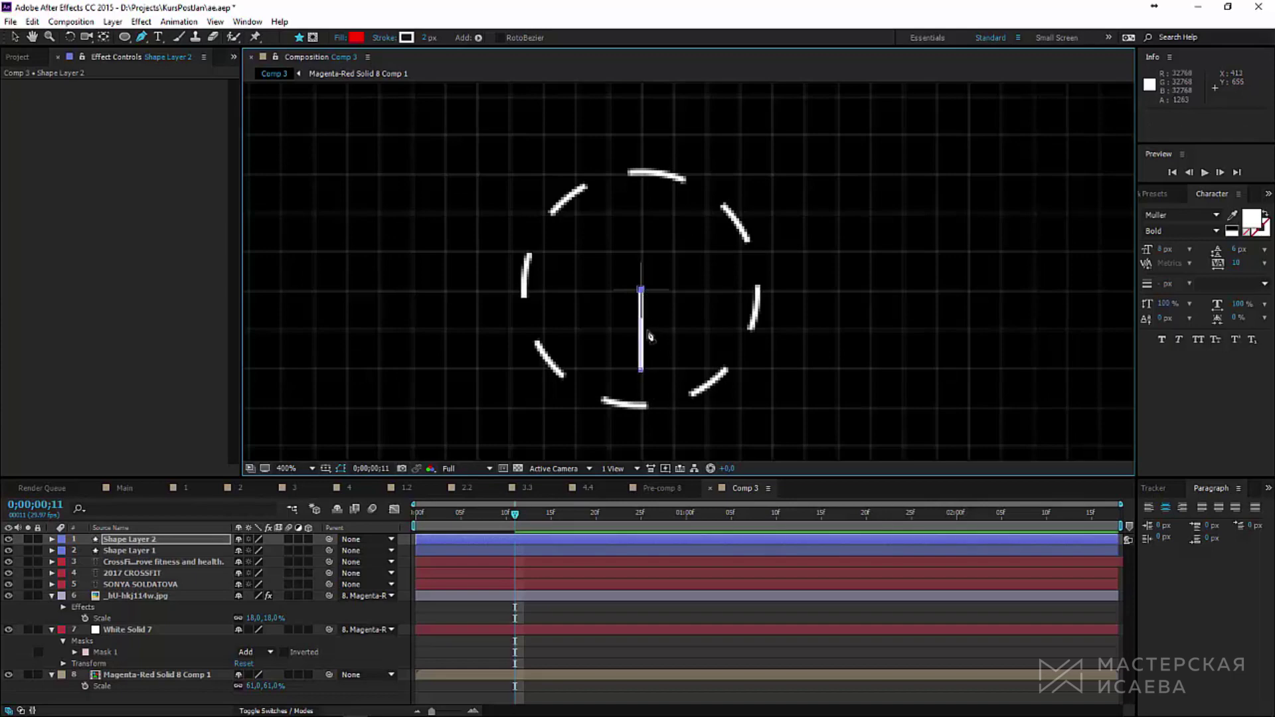
# Step: Delete the shape's Fill 1 so only the stroke remains, and expand Stroke 1
pyautogui.click(51, 539)
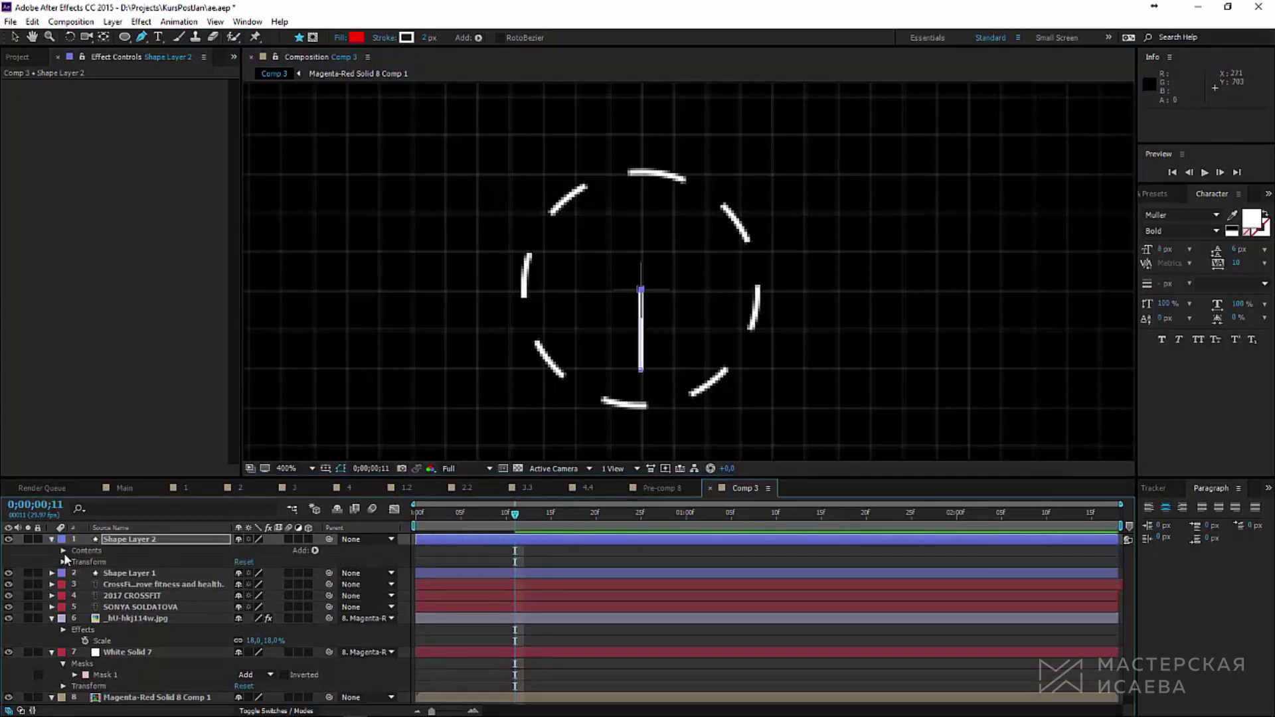
pyautogui.click(64, 551)
pyautogui.click(73, 563)
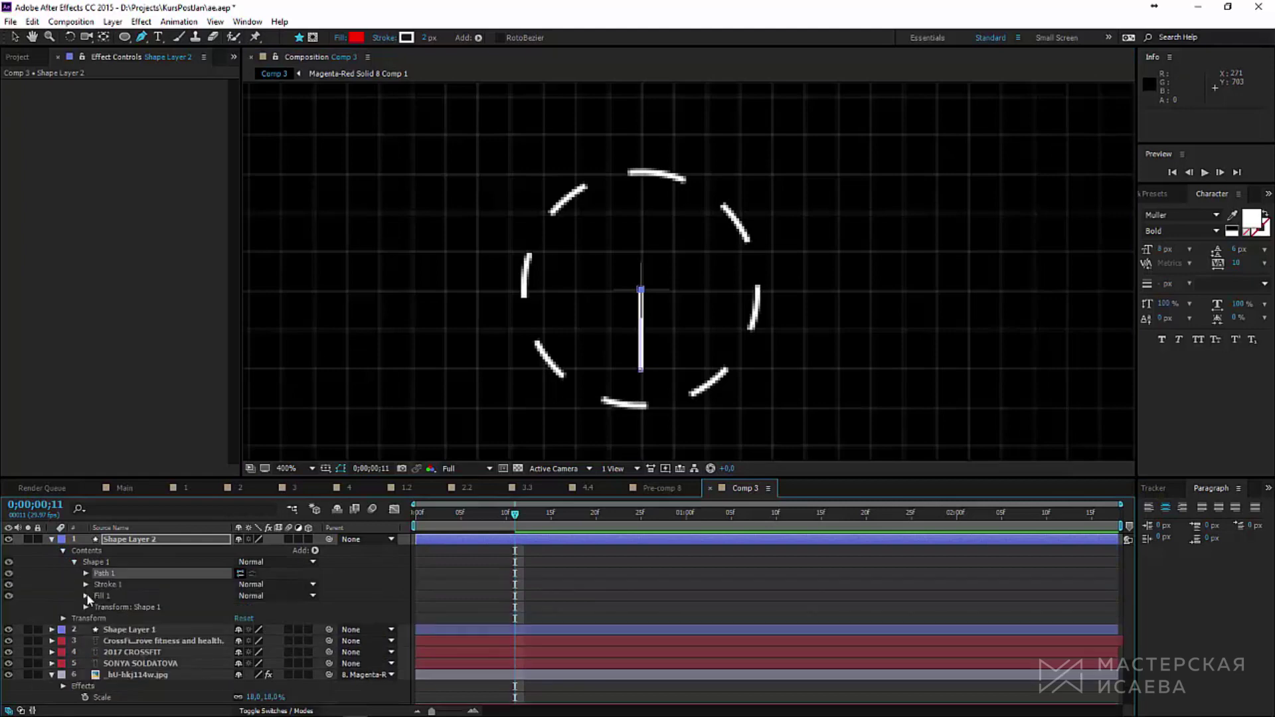
pyautogui.click(101, 597)
pyautogui.press('Delete')
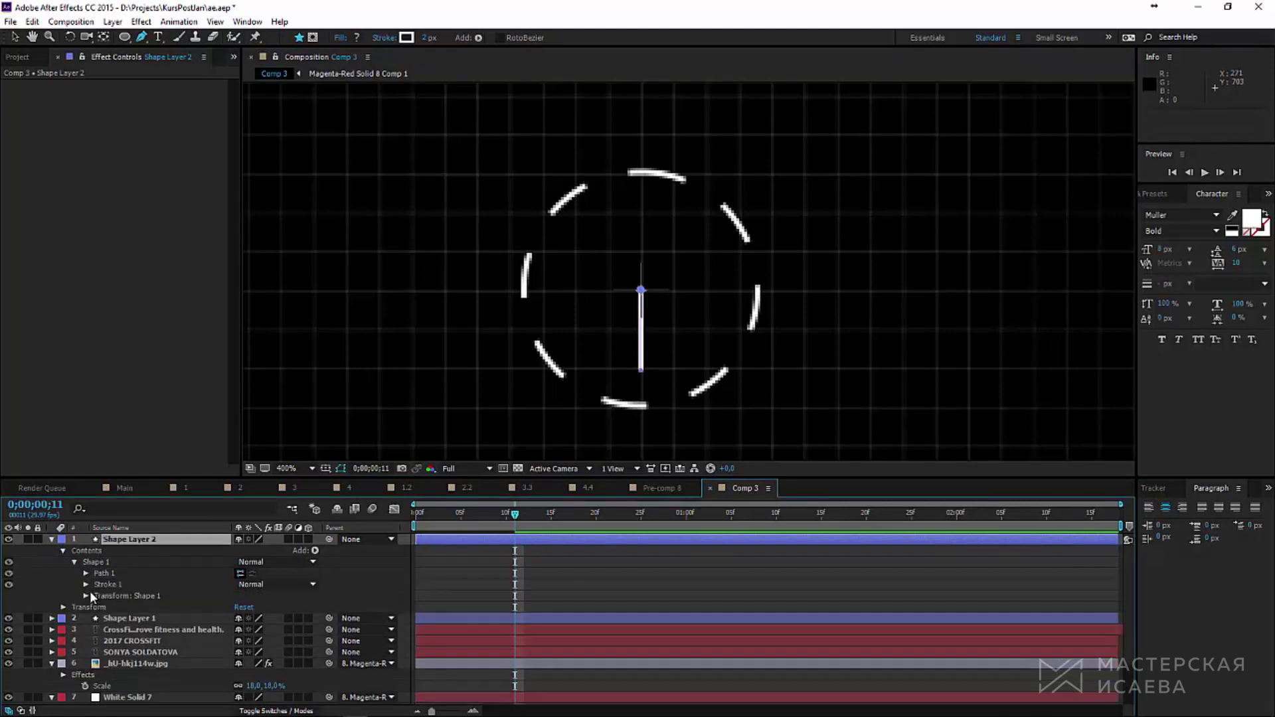
pyautogui.click(86, 584)
pyautogui.click(315, 551)
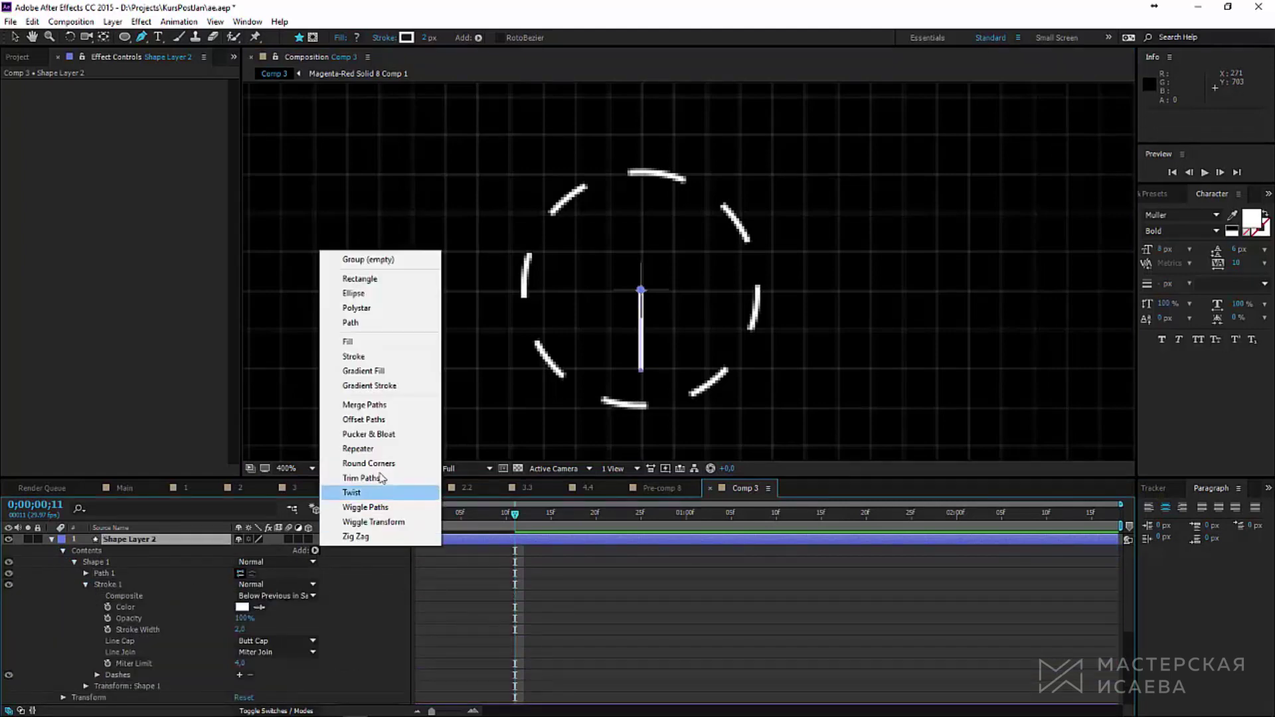
# Step: Add a Repeater to the line and set its Position offset to 0
pyautogui.click(362, 447)
pyautogui.scroll(-1, 168, 640)
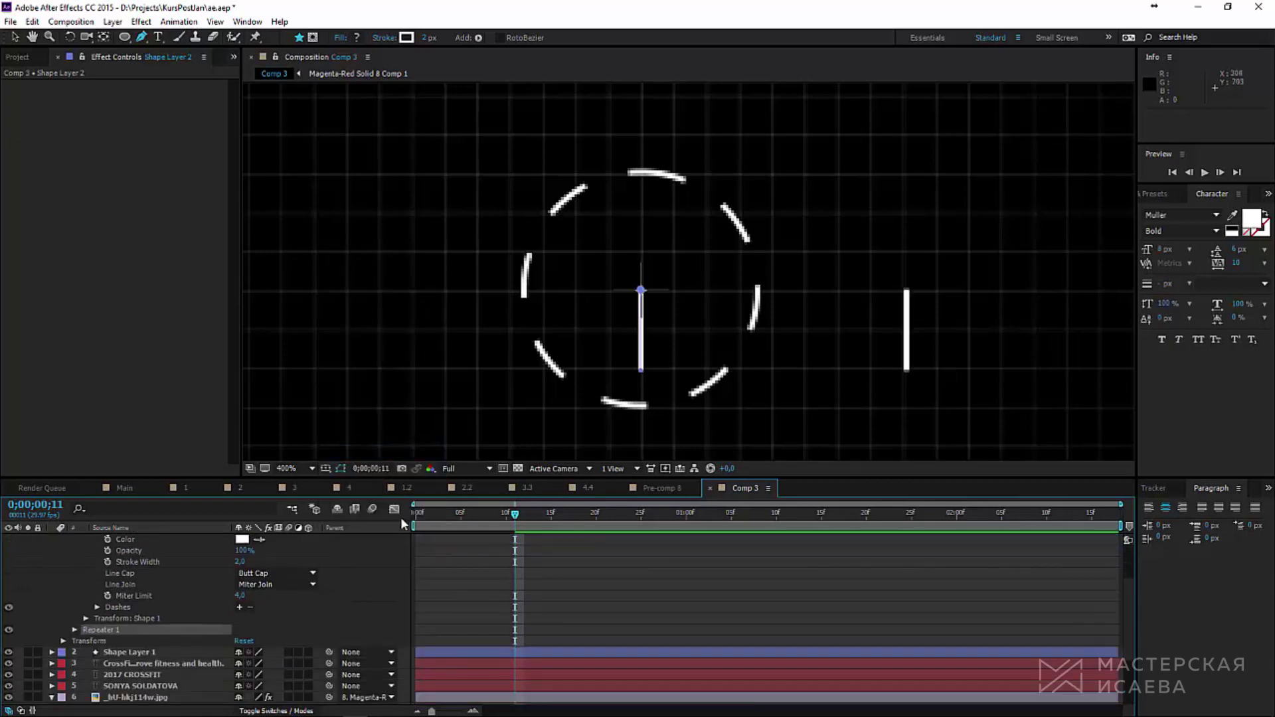
pyautogui.click(74, 630)
pyautogui.scroll(-2, 89, 628)
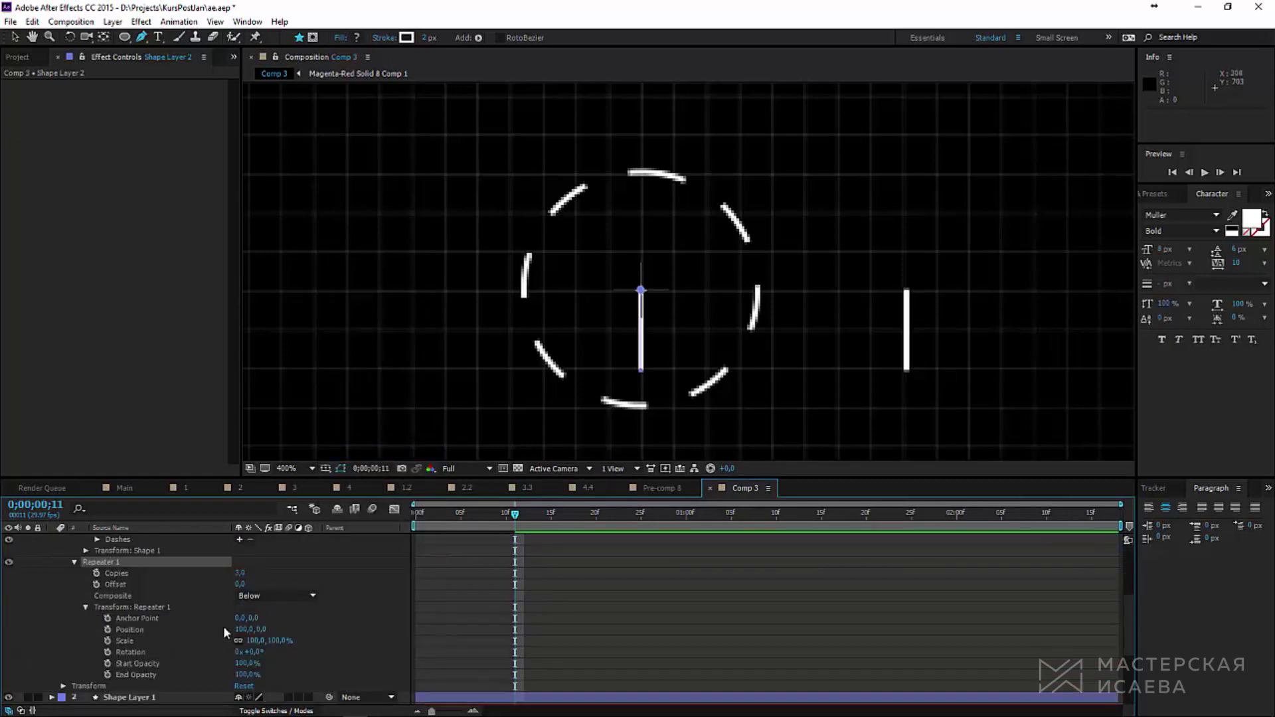
pyautogui.press('Return')
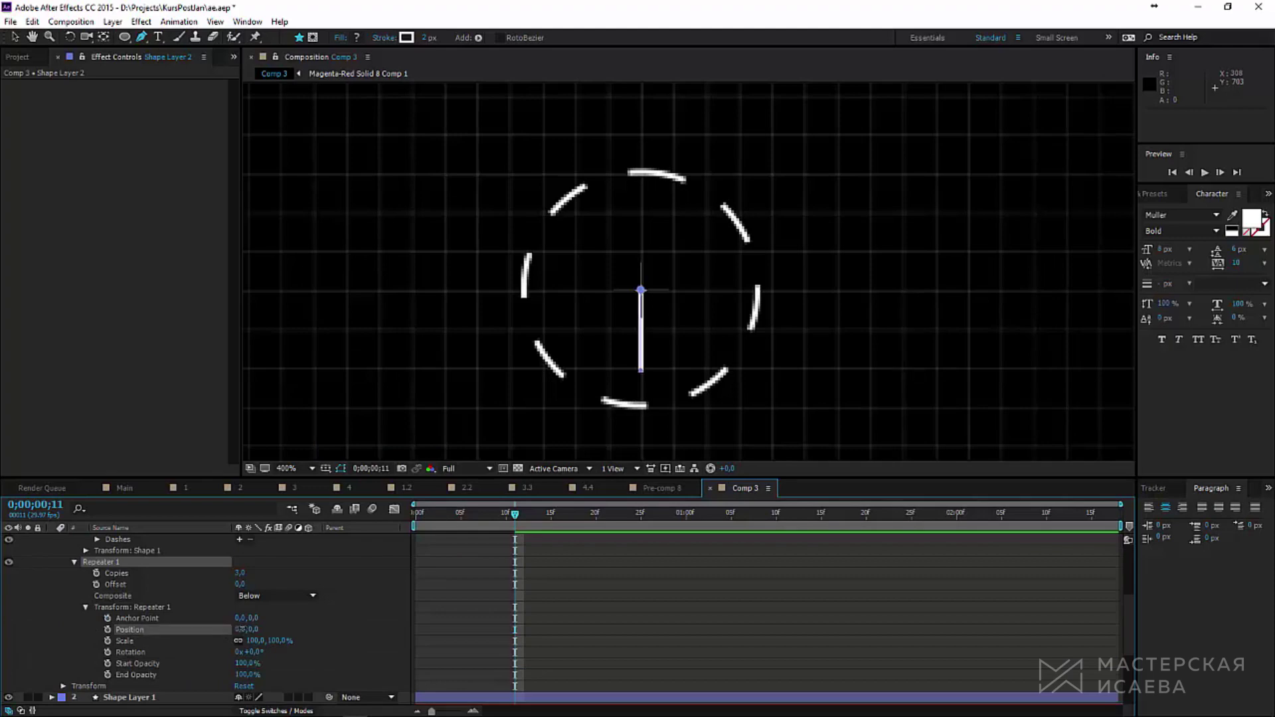
# Step: Tune the Repeater to 9 copies with about 151° rotation each
pyautogui.moveTo(252, 652); pyautogui.dragTo(338, 649)
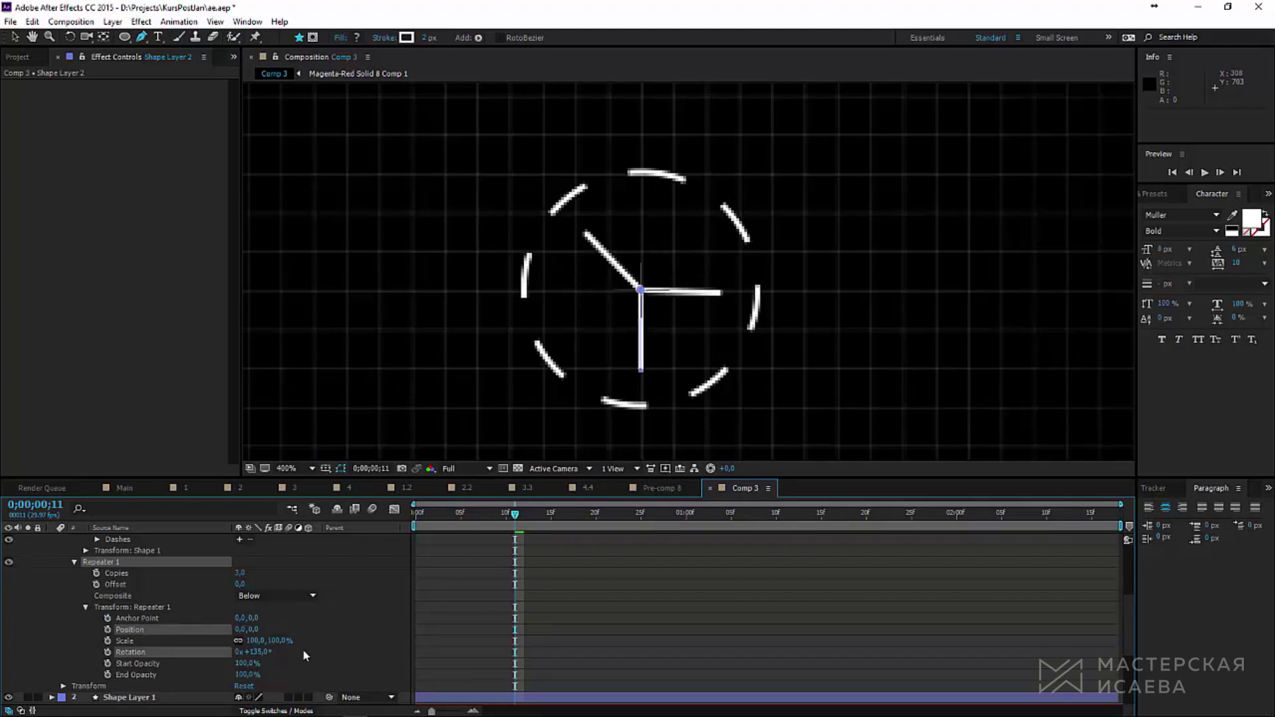
pyautogui.moveTo(240, 573); pyautogui.dragTo(251, 573)
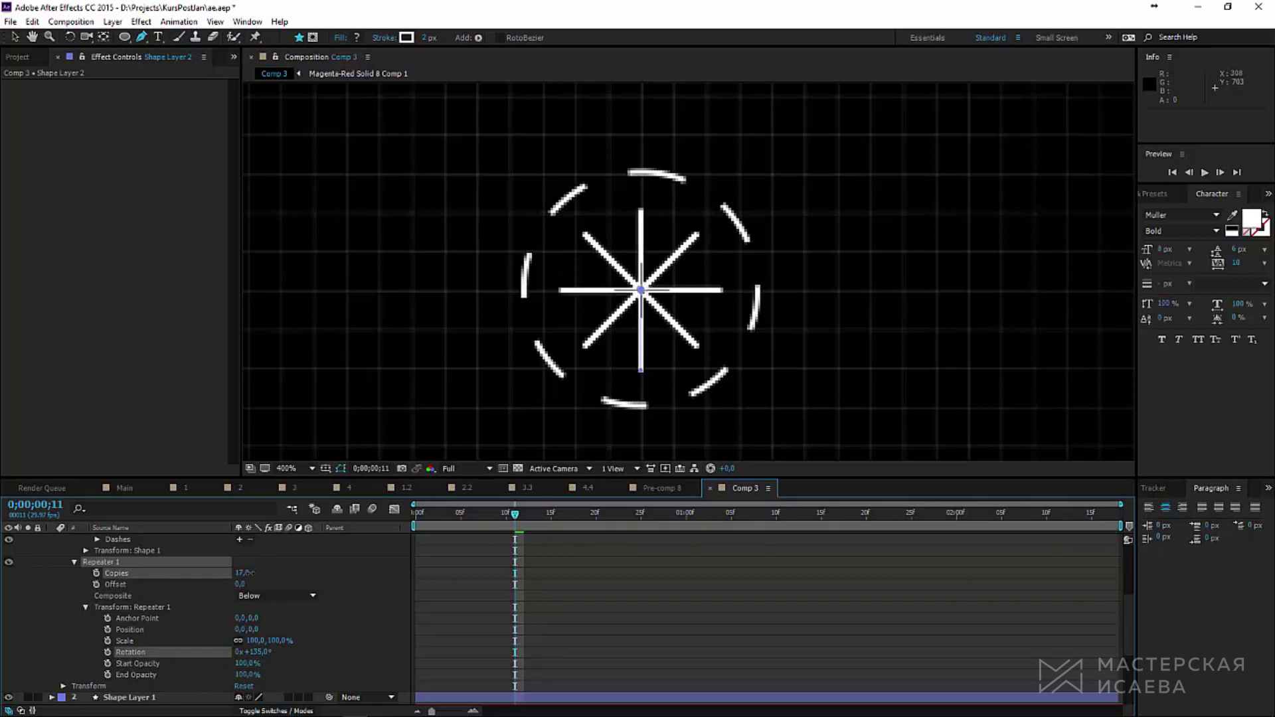
pyautogui.moveTo(252, 652); pyautogui.dragTo(267, 651)
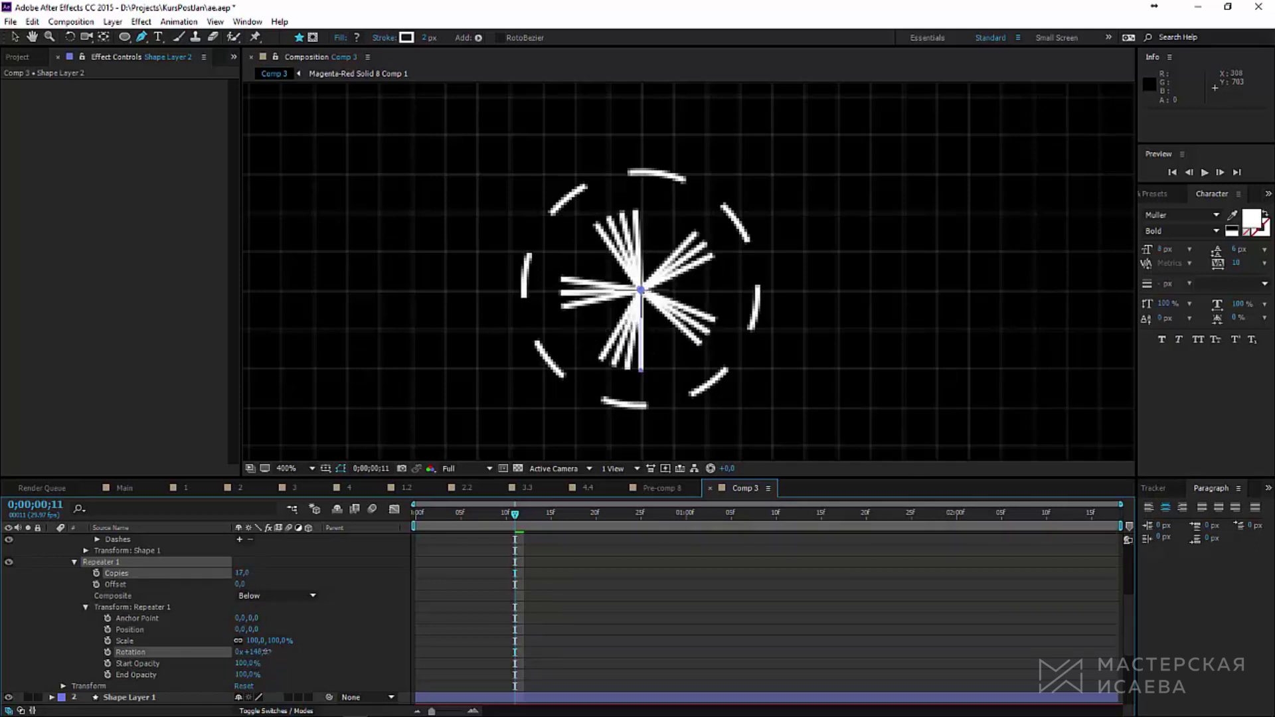
pyautogui.moveTo(242, 573); pyautogui.dragTo(237, 573)
pyautogui.moveTo(262, 652); pyautogui.dragTo(263, 652)
pyautogui.moveTo(241, 574); pyautogui.dragTo(243, 573)
pyautogui.moveTo(260, 652); pyautogui.dragTo(264, 652)
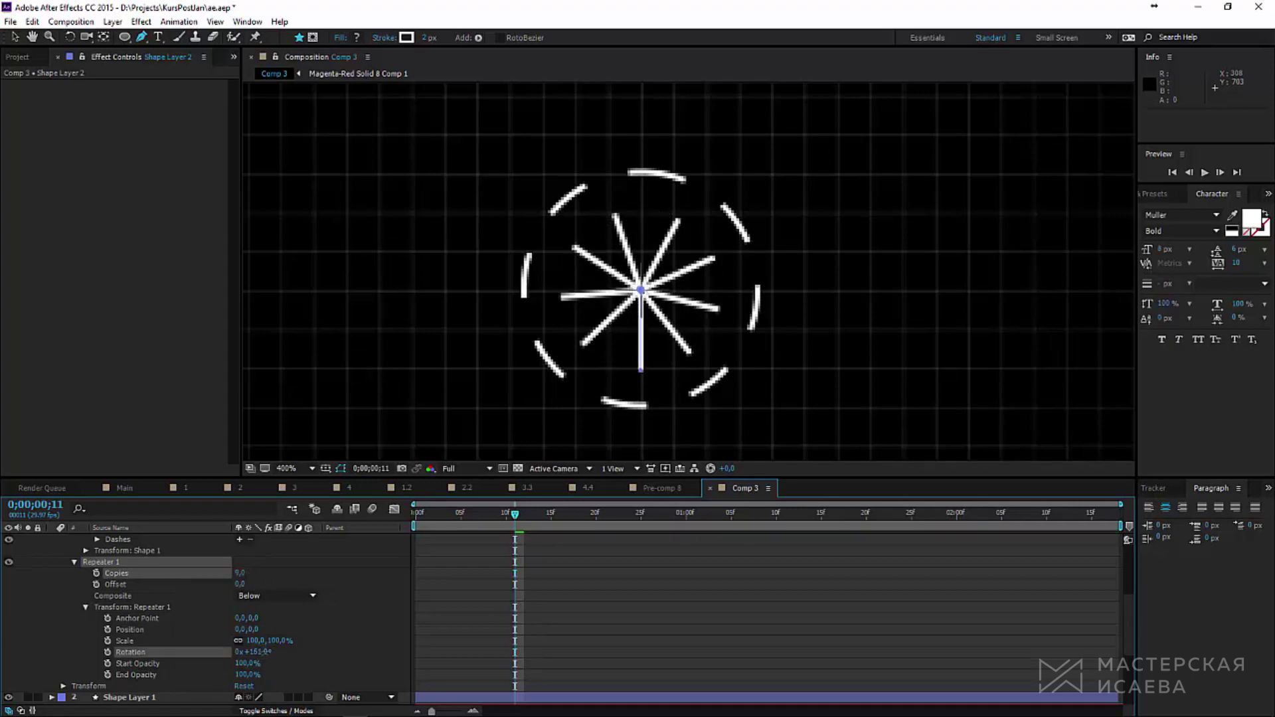
pyautogui.hotkey('ctrl', 'z')
pyautogui.hotkey('ctrl', 'z')
pyautogui.hotkey('ctrl', 'z')
pyautogui.hotkey('ctrl', 'z')
pyautogui.hotkey('ctrl', 'z')
pyautogui.hotkey('ctrl', 'z')
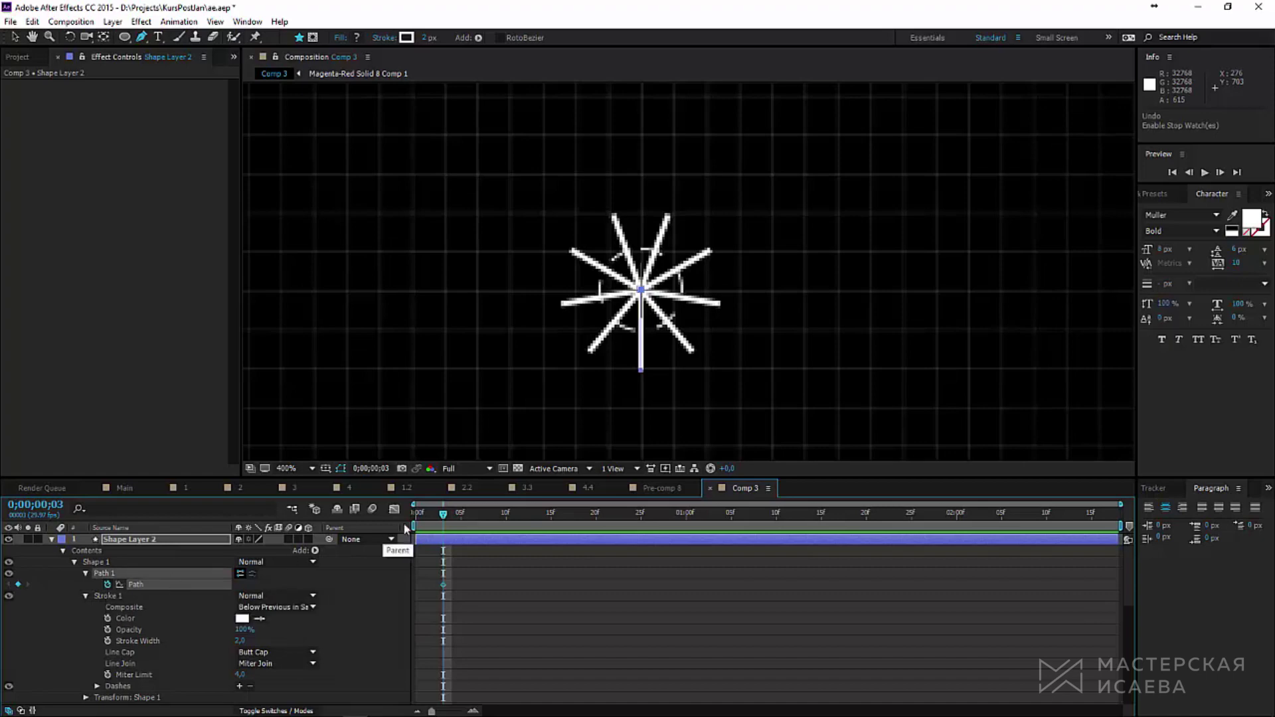
# Step: Drag the line's inner vertex down so the spokes become outward rays, zoomed back to 200%
pyautogui.moveTo(443, 514); pyautogui.dragTo(525, 523)
pyautogui.scroll(-5, 516, 593)
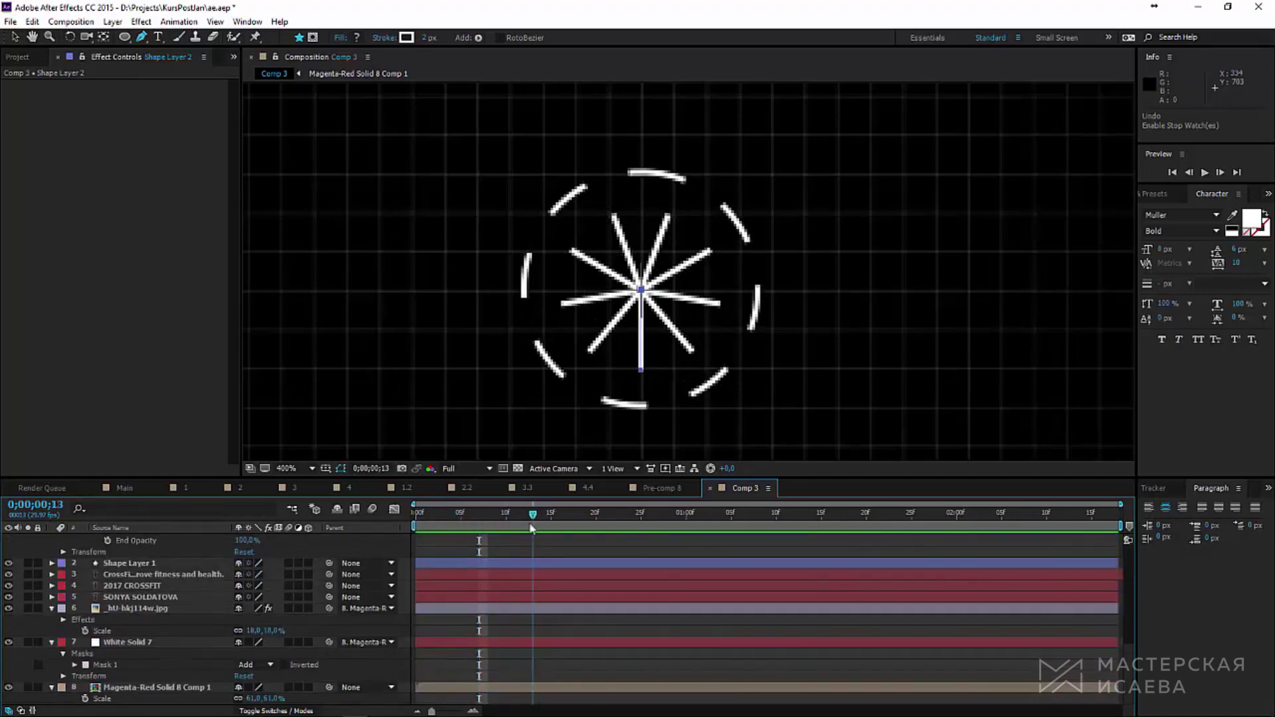
pyautogui.press('v')
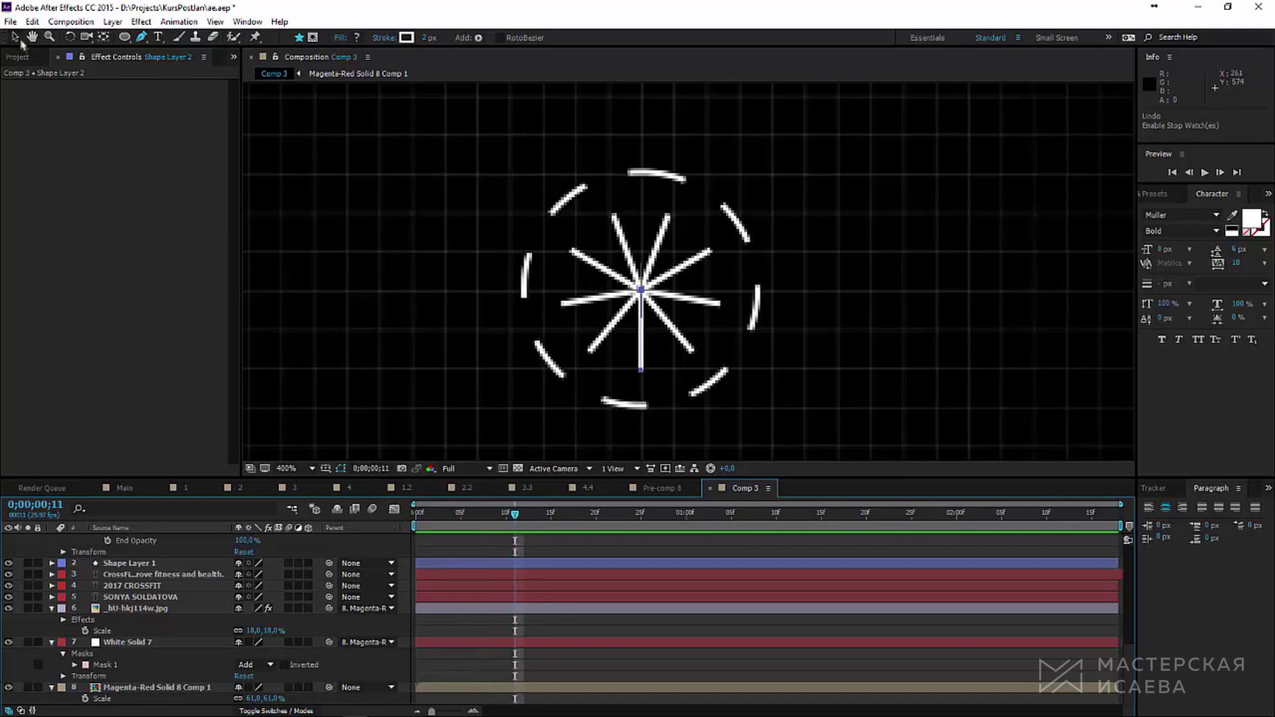
pyautogui.moveTo(642, 290); pyautogui.dragTo(638, 427)
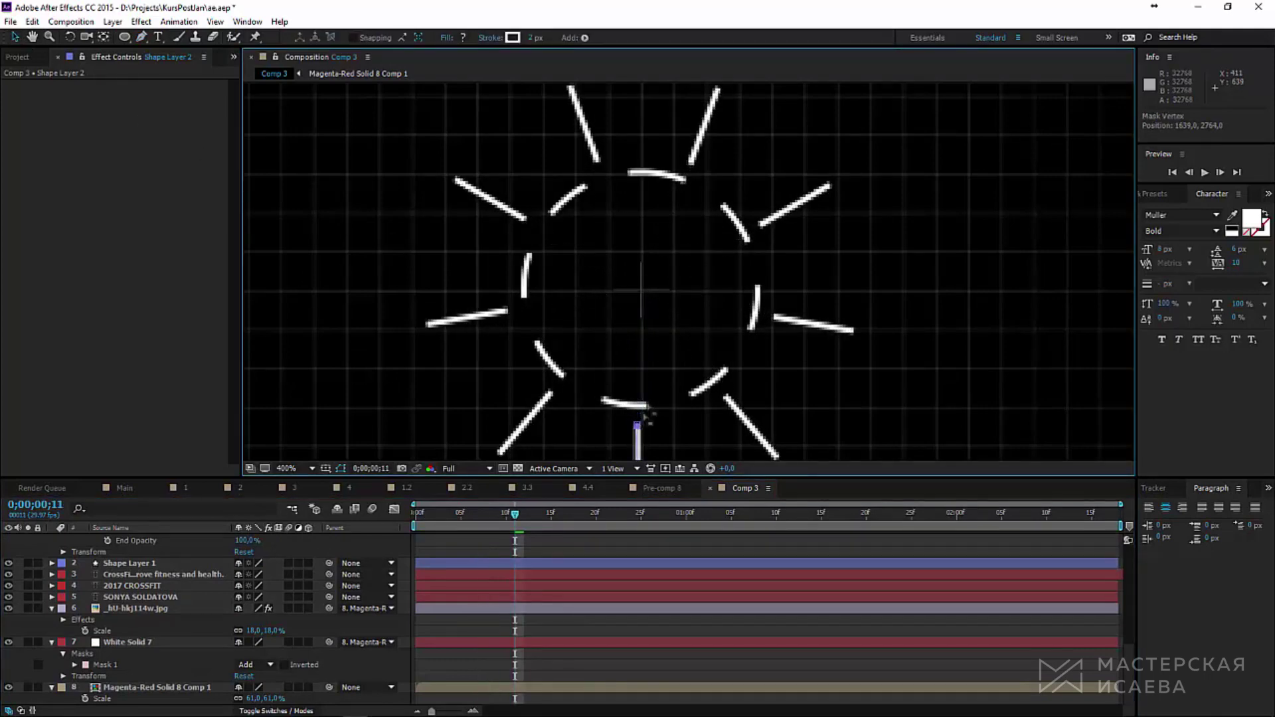
pyautogui.press(',')
pyautogui.moveTo(664, 360); pyautogui.dragTo(664, 367)
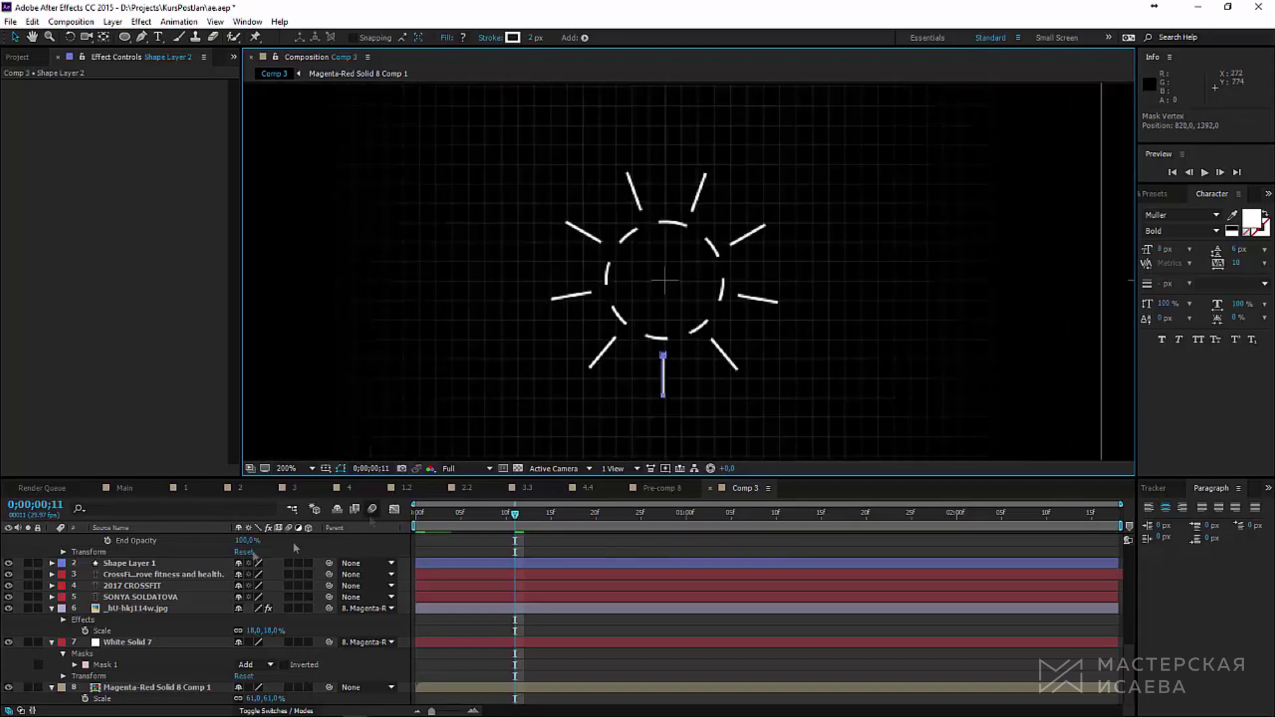
pyautogui.scroll(5, 133, 604)
pyautogui.scroll(-1, 128, 631)
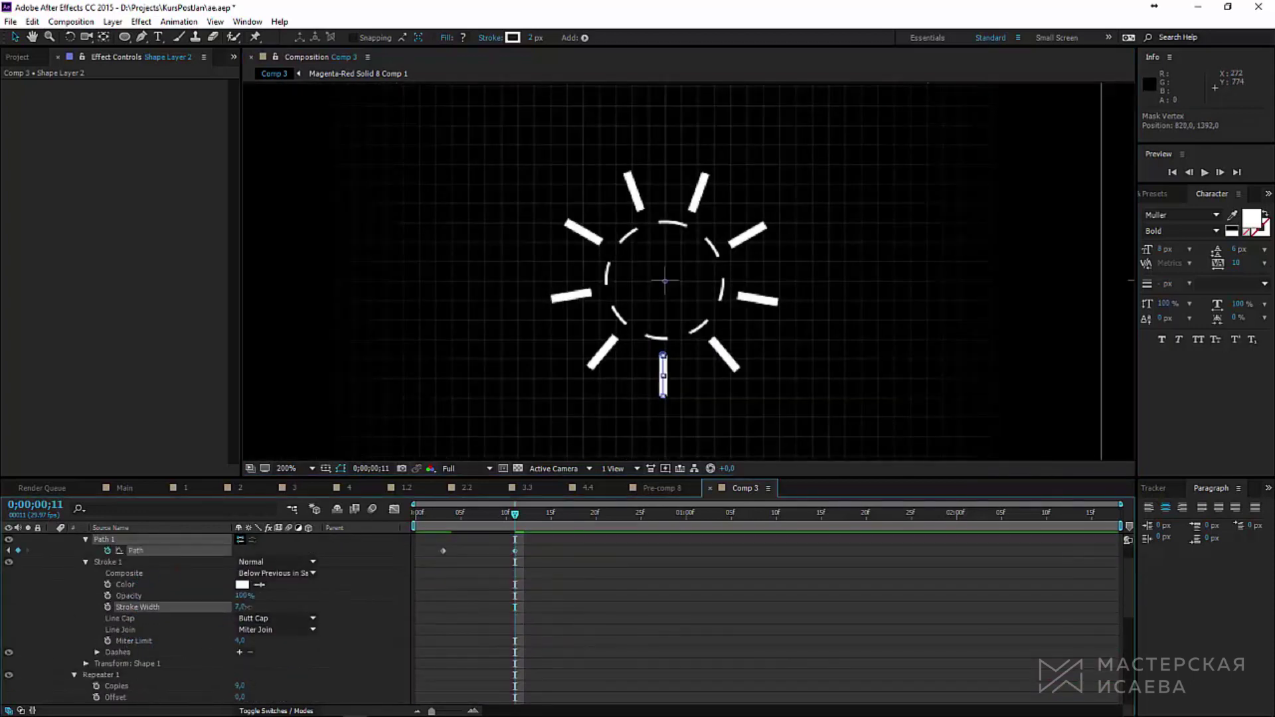
# Step: Set the stroke width to 10 and the Repeater copies to 40, then review at frame 0
pyautogui.moveTo(241, 608); pyautogui.dragTo(245, 607)
pyautogui.scroll(-1, 337, 638)
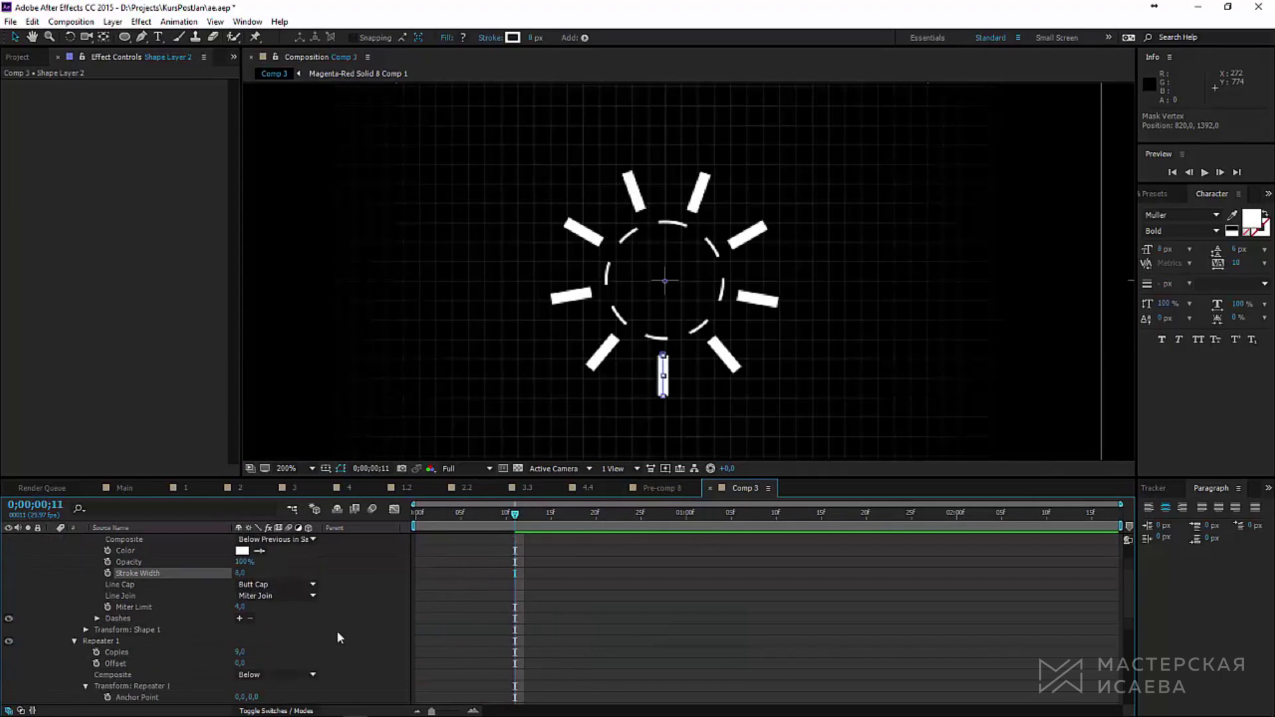
pyautogui.click(244, 653)
pyautogui.scroll(-3, 294, 652)
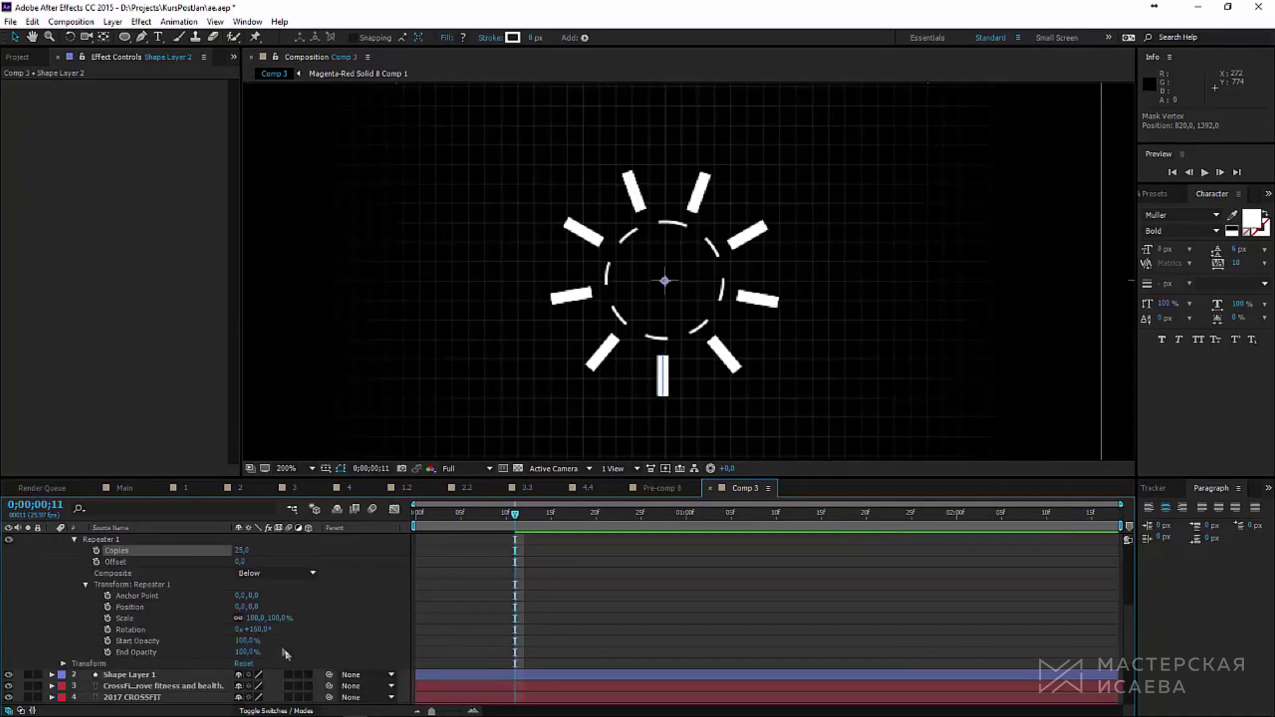
pyautogui.moveTo(261, 629); pyautogui.dragTo(265, 629)
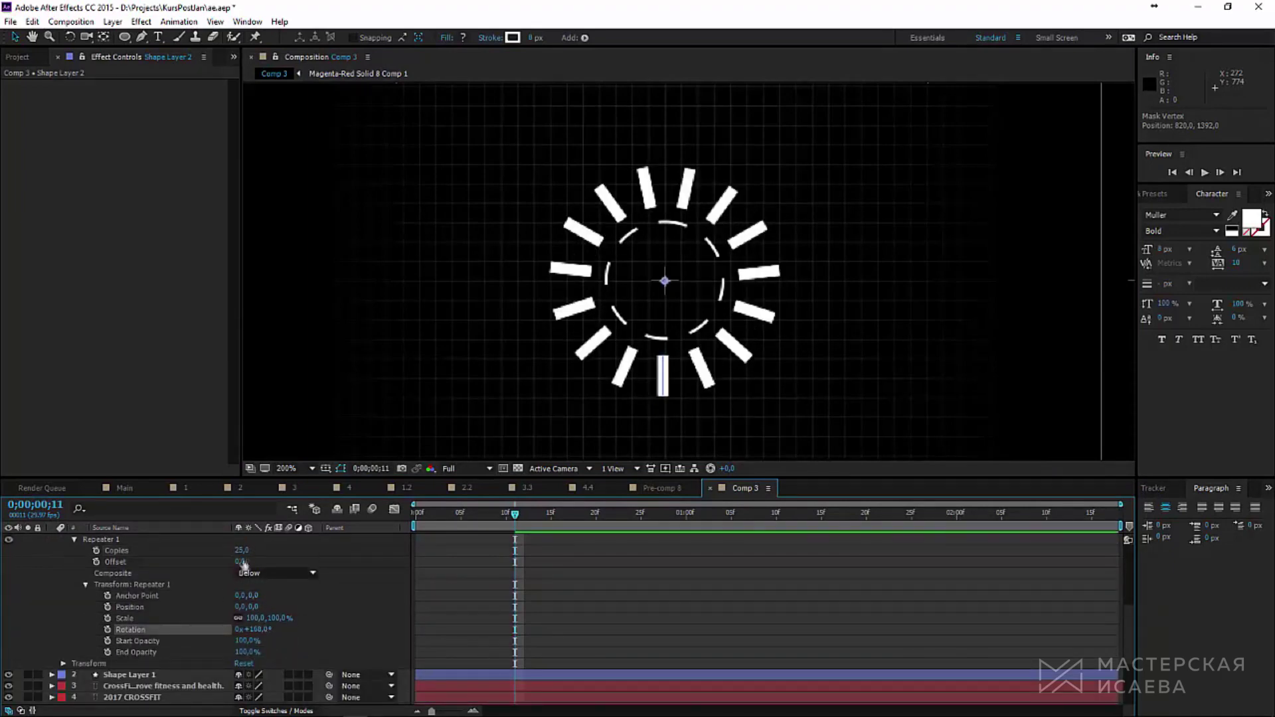
pyautogui.moveTo(242, 551); pyautogui.dragTo(241, 540)
pyautogui.scroll(2, 251, 551)
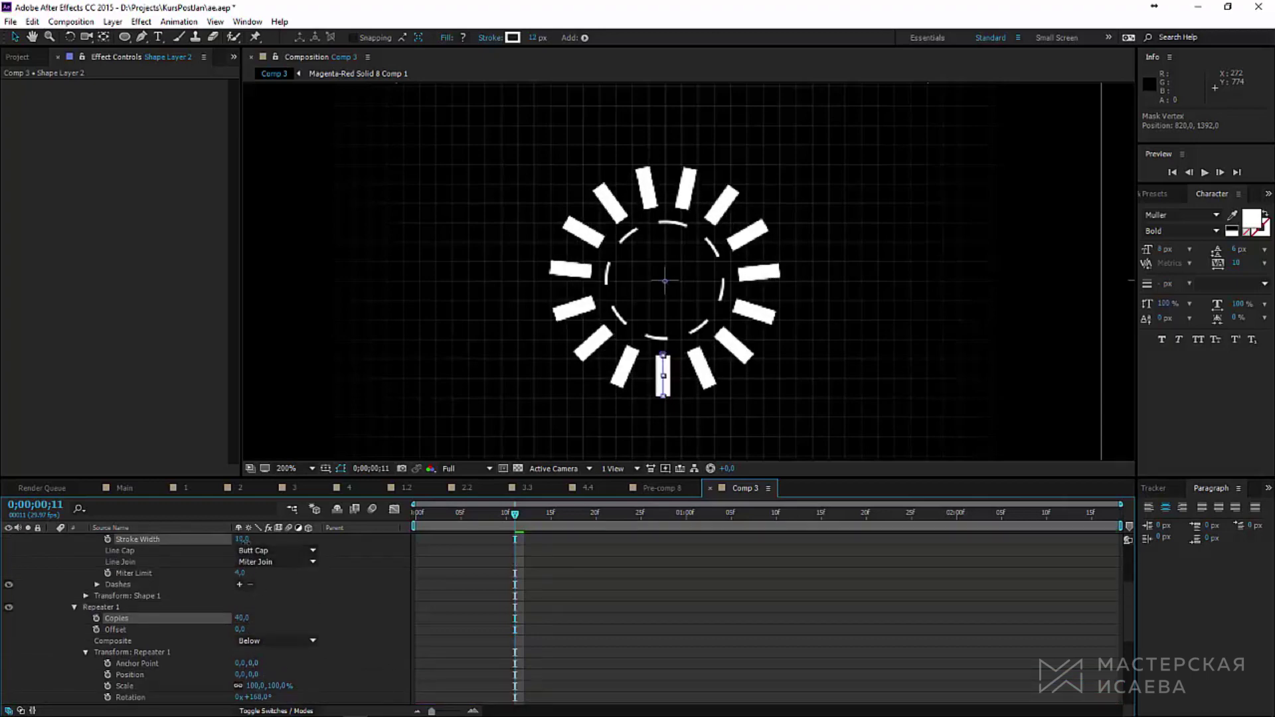
pyautogui.scroll(2, 251, 598)
pyautogui.click(485, 514)
pyautogui.moveTo(483, 525); pyautogui.dragTo(416, 525)
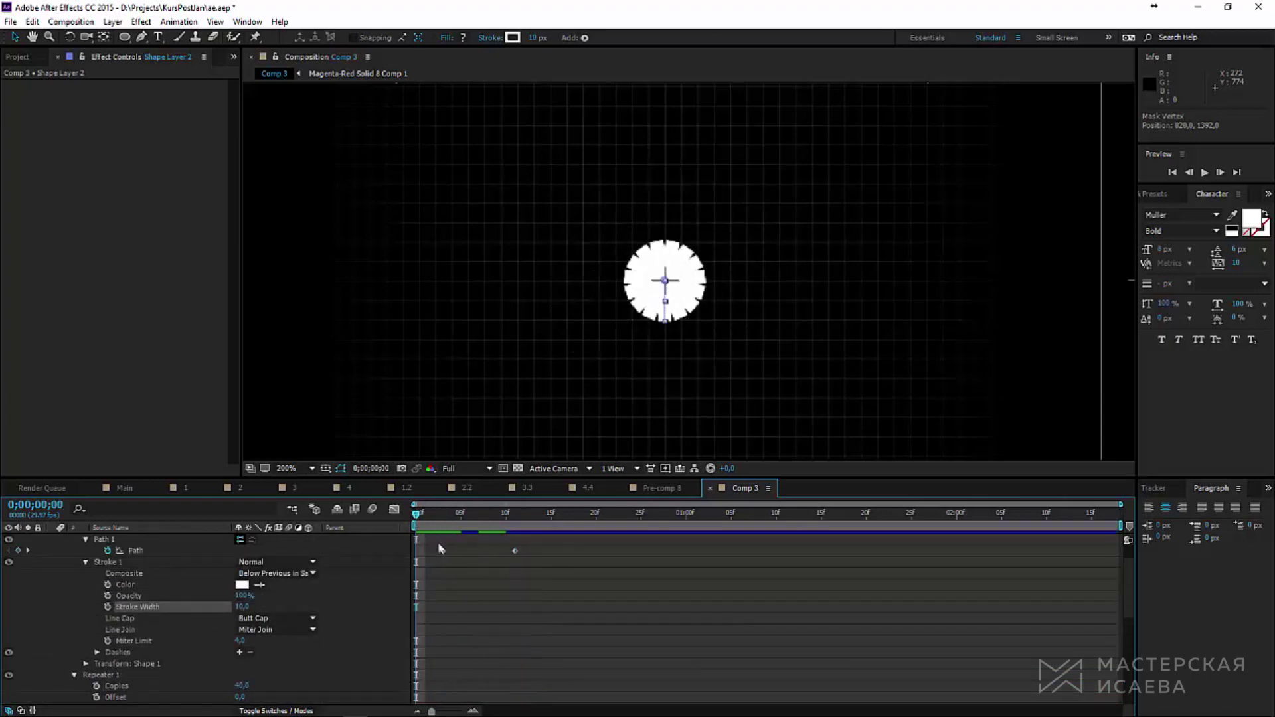
# Step: At frame 3, keyframe the spoke path with its bottom vertex pulled up toward the centre
pyautogui.click(444, 530)
pyautogui.press('.')
pyautogui.scroll(1, 132, 584)
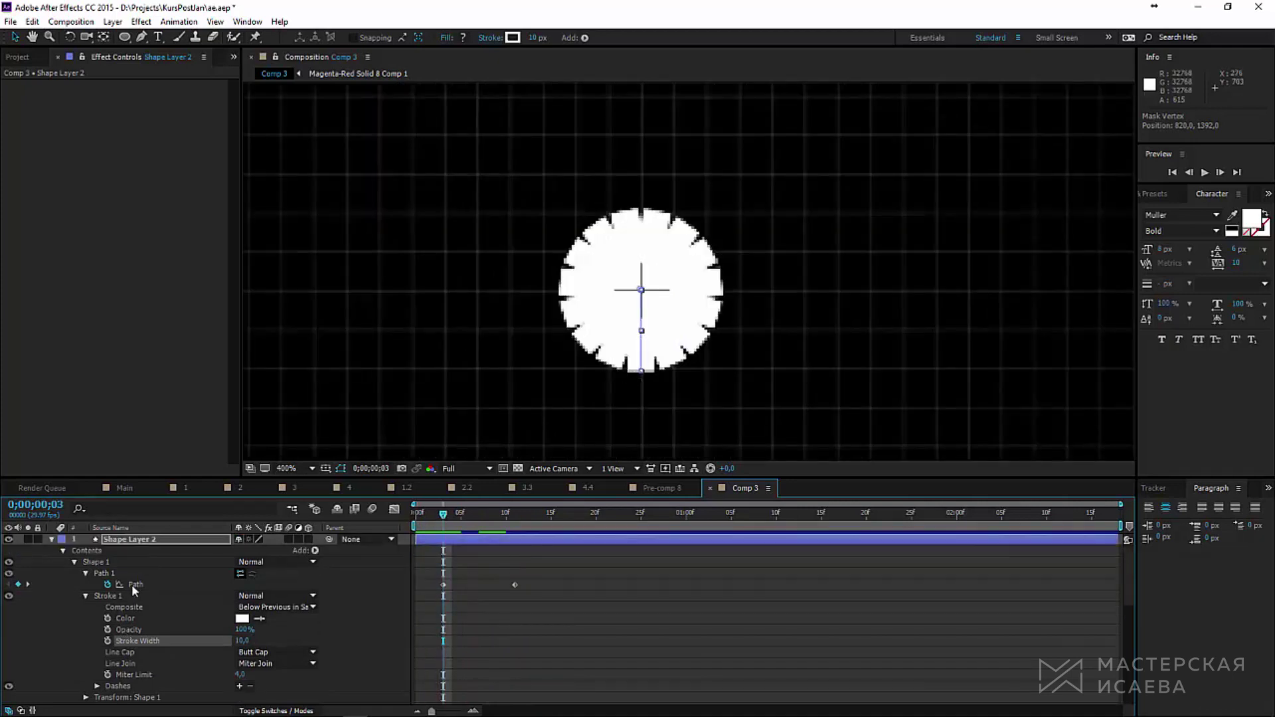
pyautogui.click(131, 584)
pyautogui.click(141, 38)
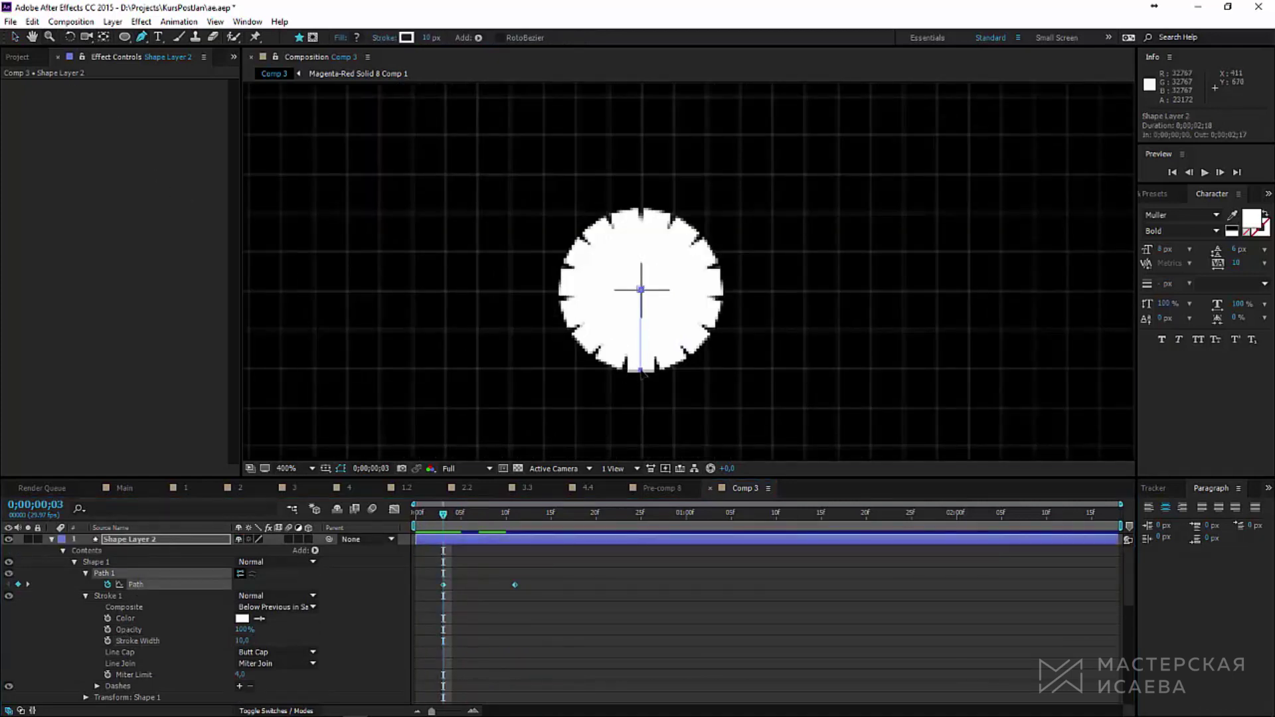
pyautogui.moveTo(642, 370); pyautogui.dragTo(644, 295)
pyautogui.hotkey('ctrl', 'z')
pyautogui.press('v')
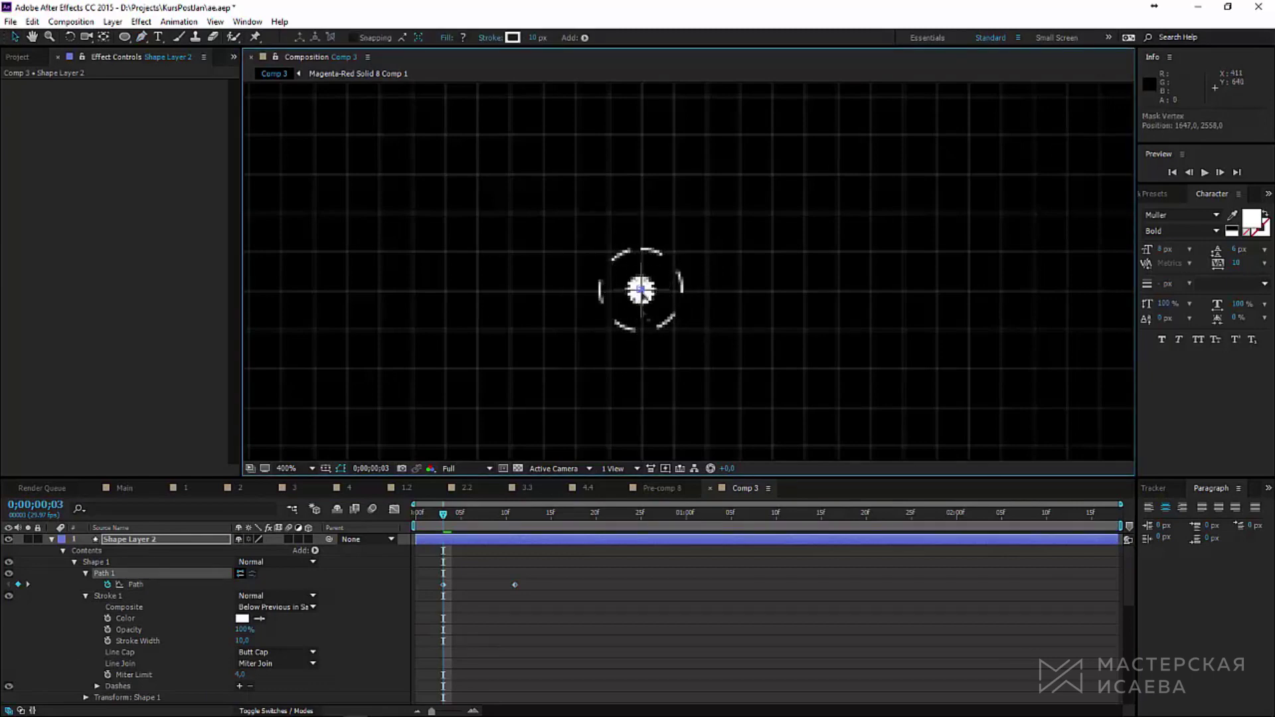
pyautogui.hotkey('ctrl', 'z')
pyautogui.click(135, 584)
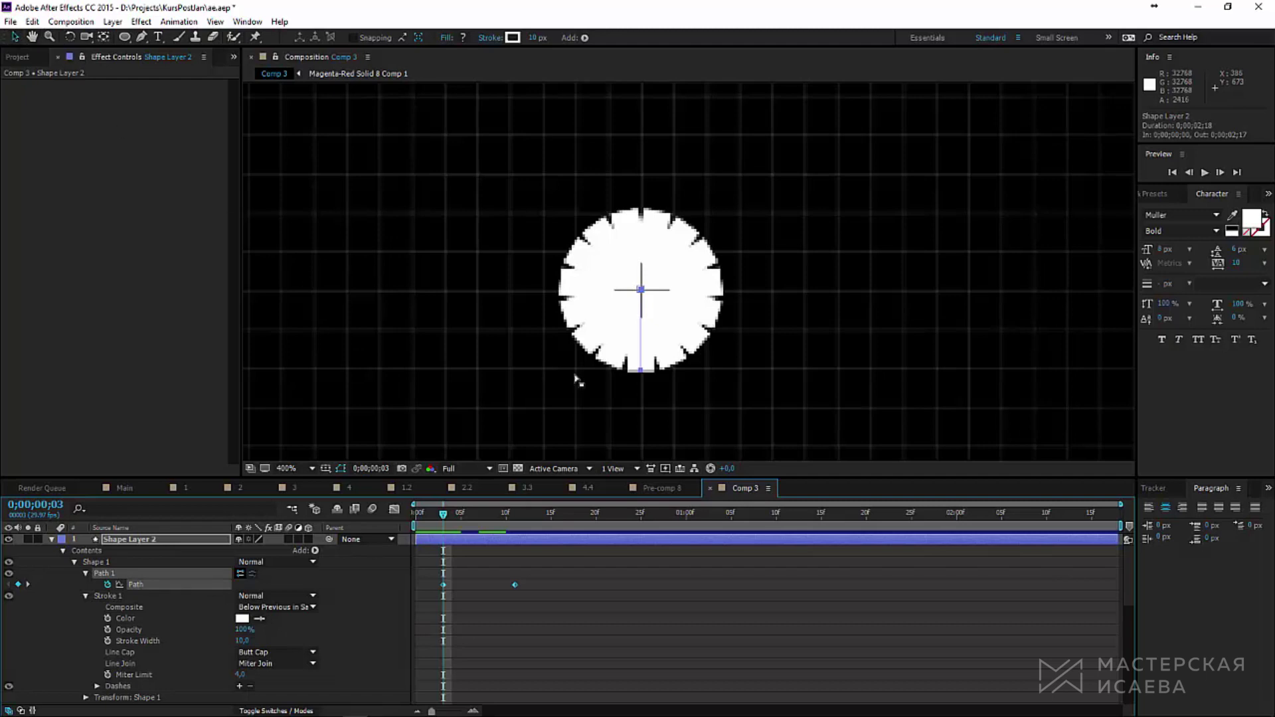
pyautogui.click(641, 370)
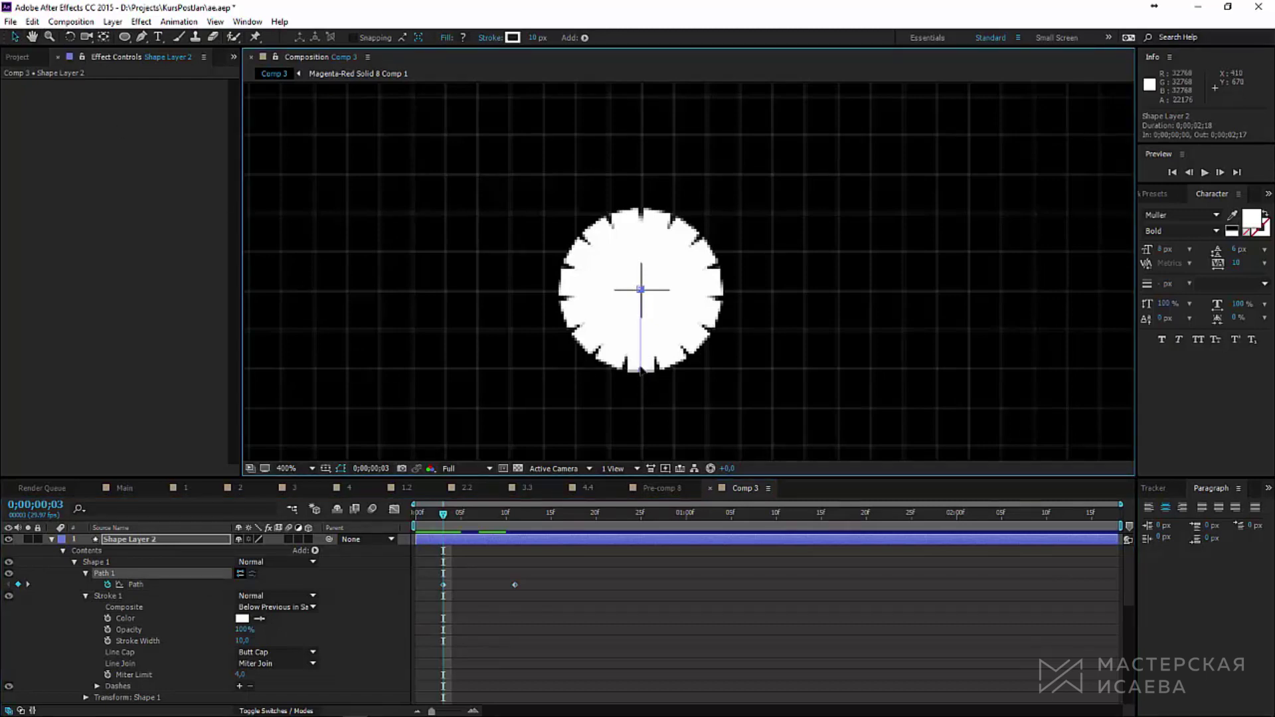
pyautogui.moveTo(641, 370); pyautogui.dragTo(642, 297)
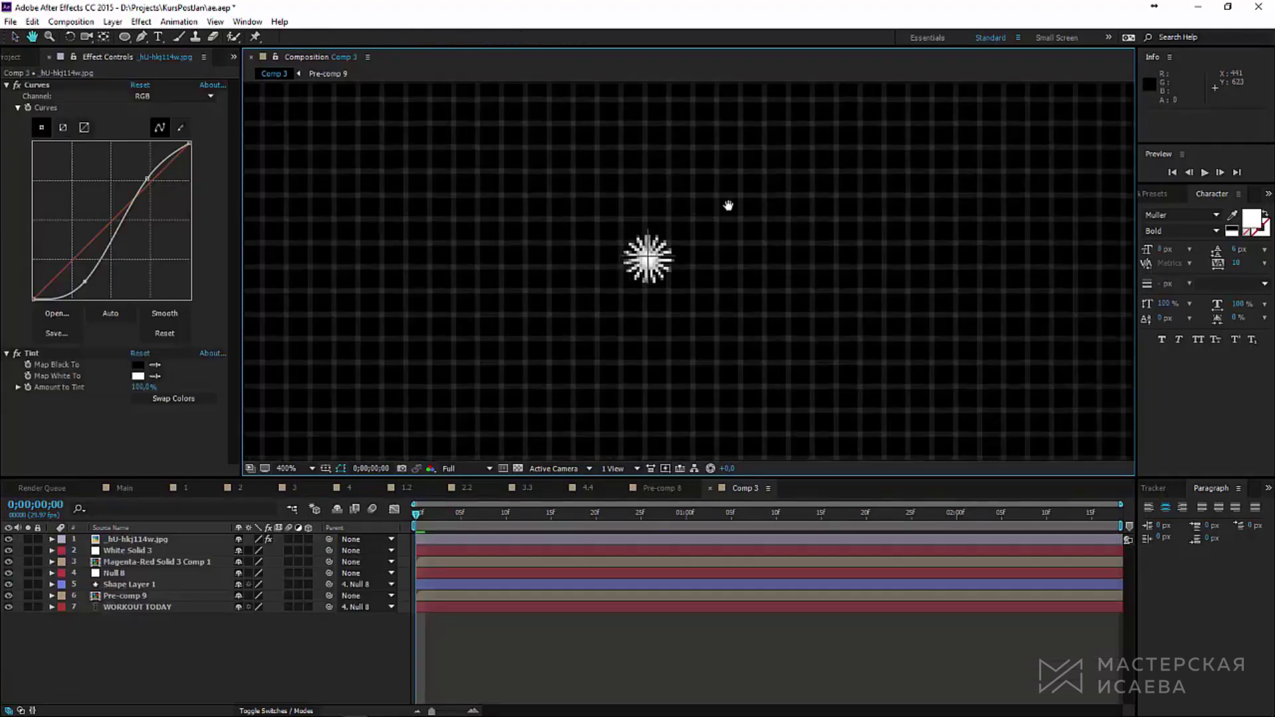
# Step: Scrub the early frames and play the Comp 3 radial loader preview from the start
pyautogui.moveTo(415, 515); pyautogui.dragTo(506, 515)
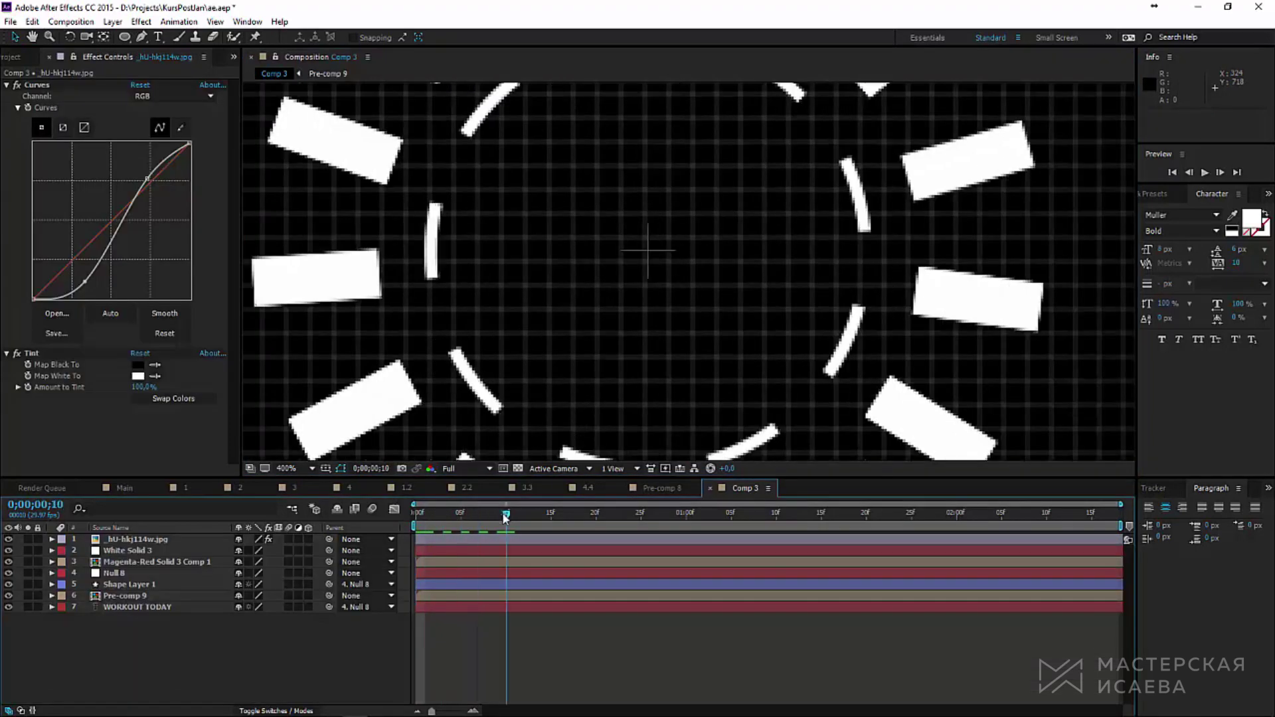
pyautogui.scroll(-2, 635, 316)
pyautogui.moveTo(572, 518); pyautogui.dragTo(452, 525)
pyautogui.press(',')
pyautogui.press(',')
pyautogui.press(',')
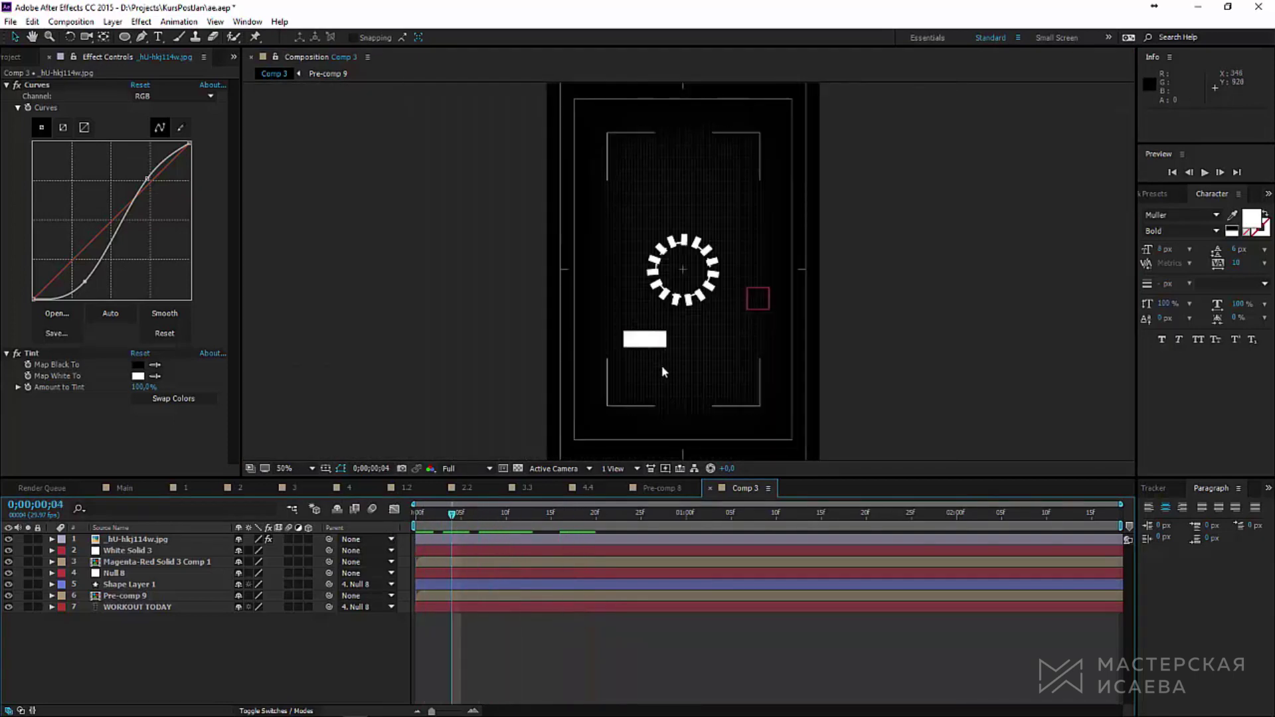
pyautogui.press('Home')
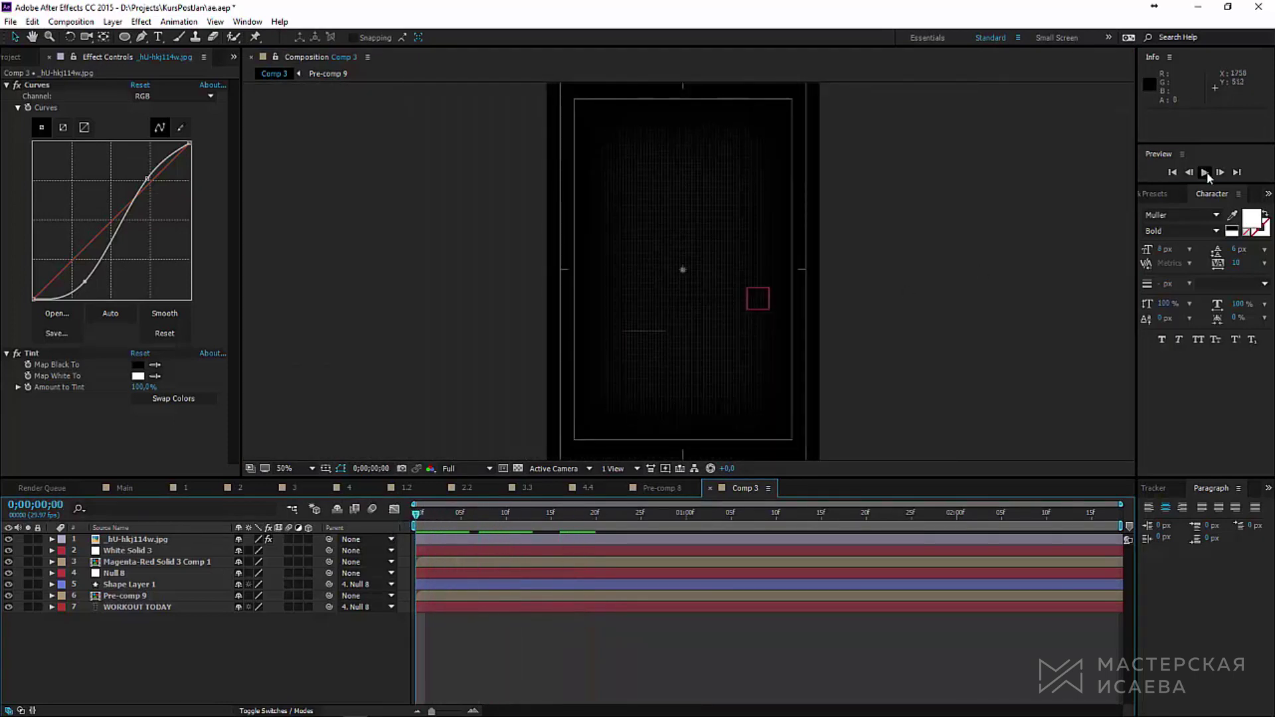
pyautogui.click(1205, 172)
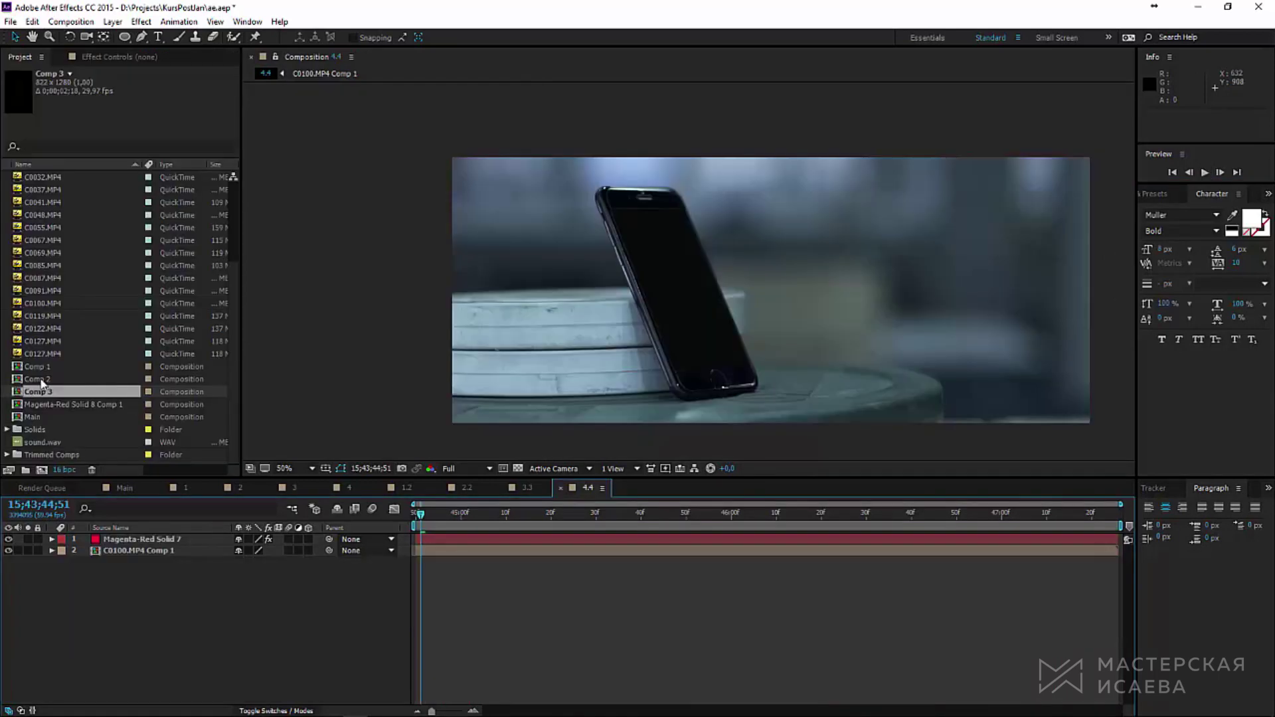
# Step: Add Comp 3 to the 4.4 composition as a 3D layer
pyautogui.click(38, 392)
pyautogui.moveTo(40, 397); pyautogui.dragTo(685, 526)
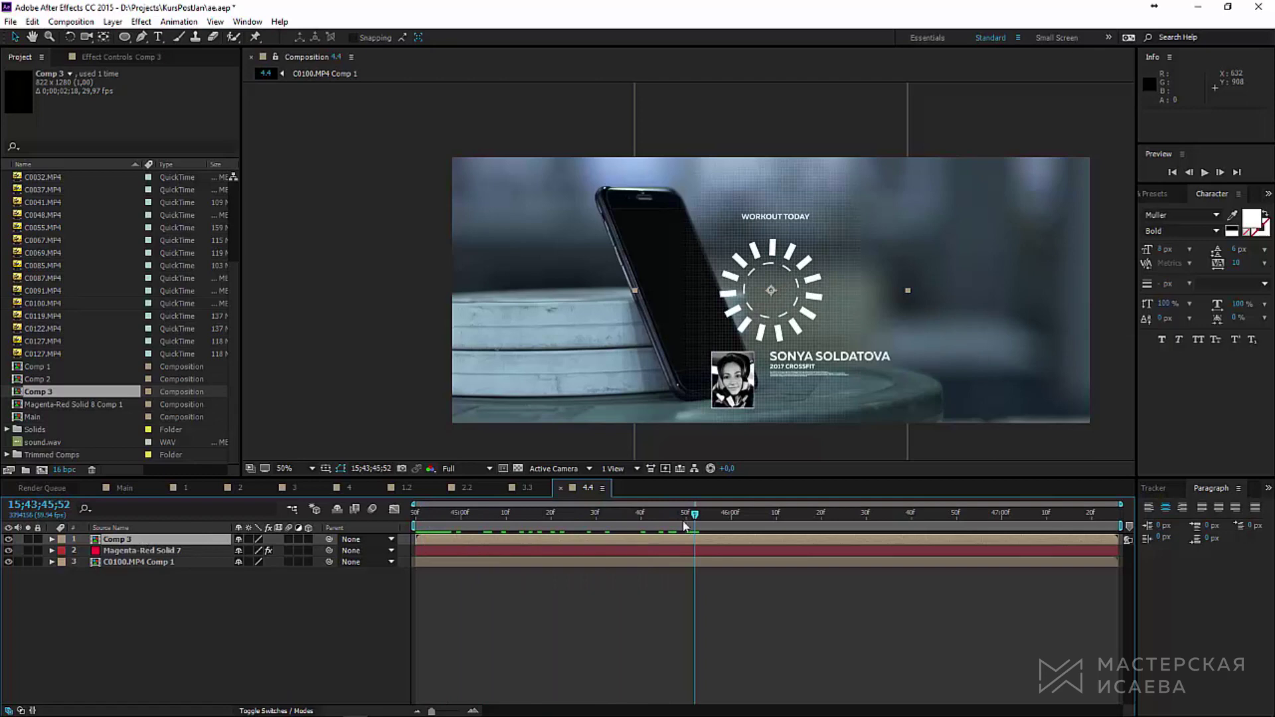
pyautogui.click(309, 540)
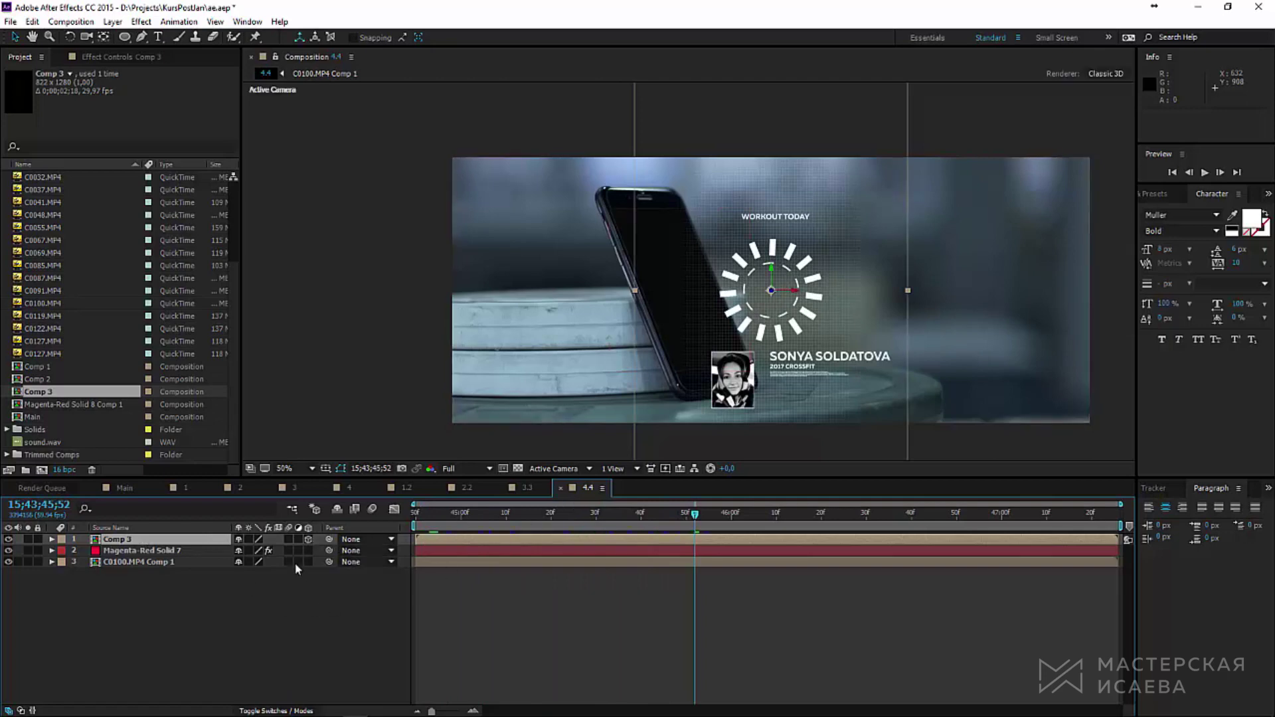
# Step: Tilt and move the Comp 3 layer onto the phone screen, then preview the composite
pyautogui.click(70, 36)
pyautogui.moveTo(824, 319); pyautogui.dragTo(638, 234)
pyautogui.press('v')
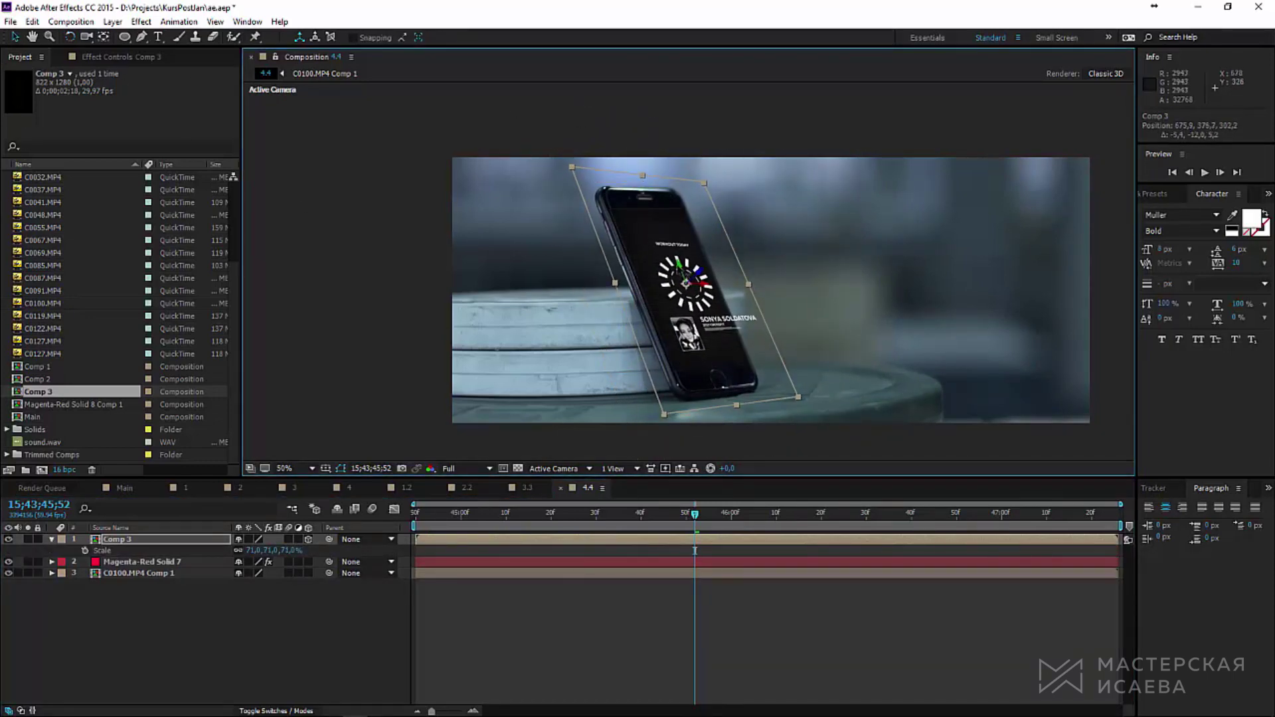
pyautogui.moveTo(704, 287); pyautogui.dragTo(654, 325)
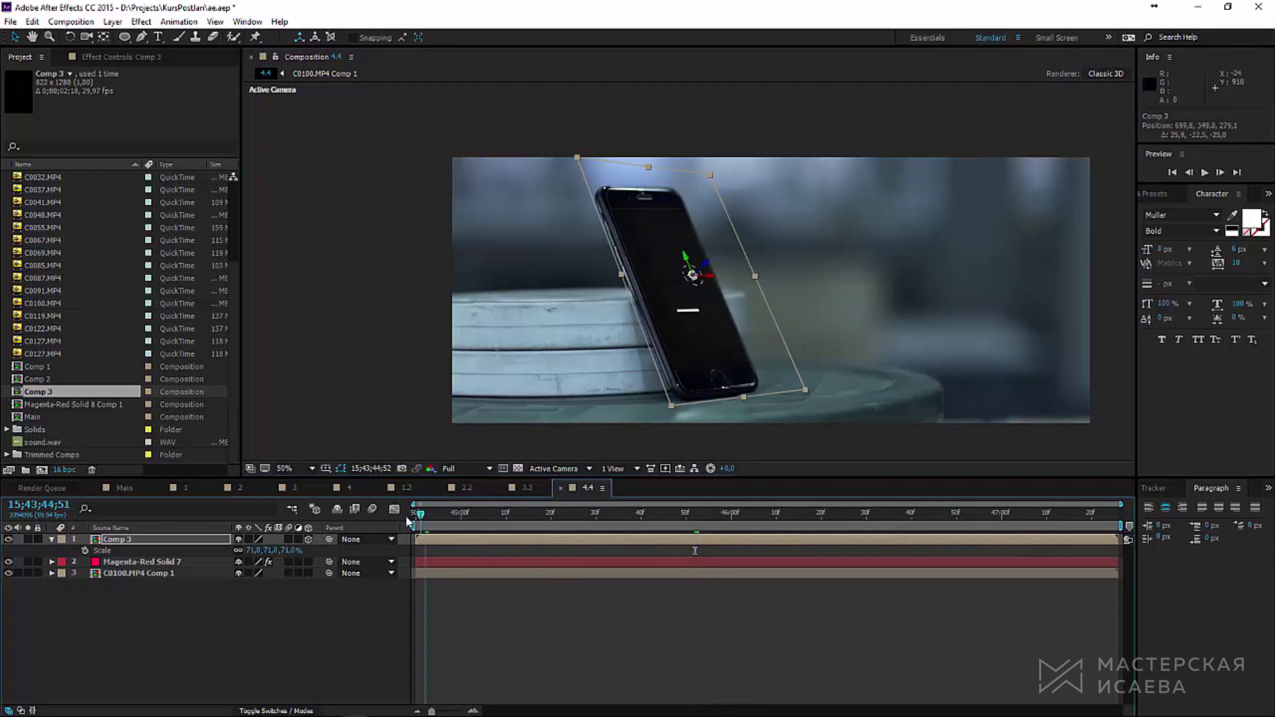
pyautogui.click(417, 515)
pyautogui.click(1205, 174)
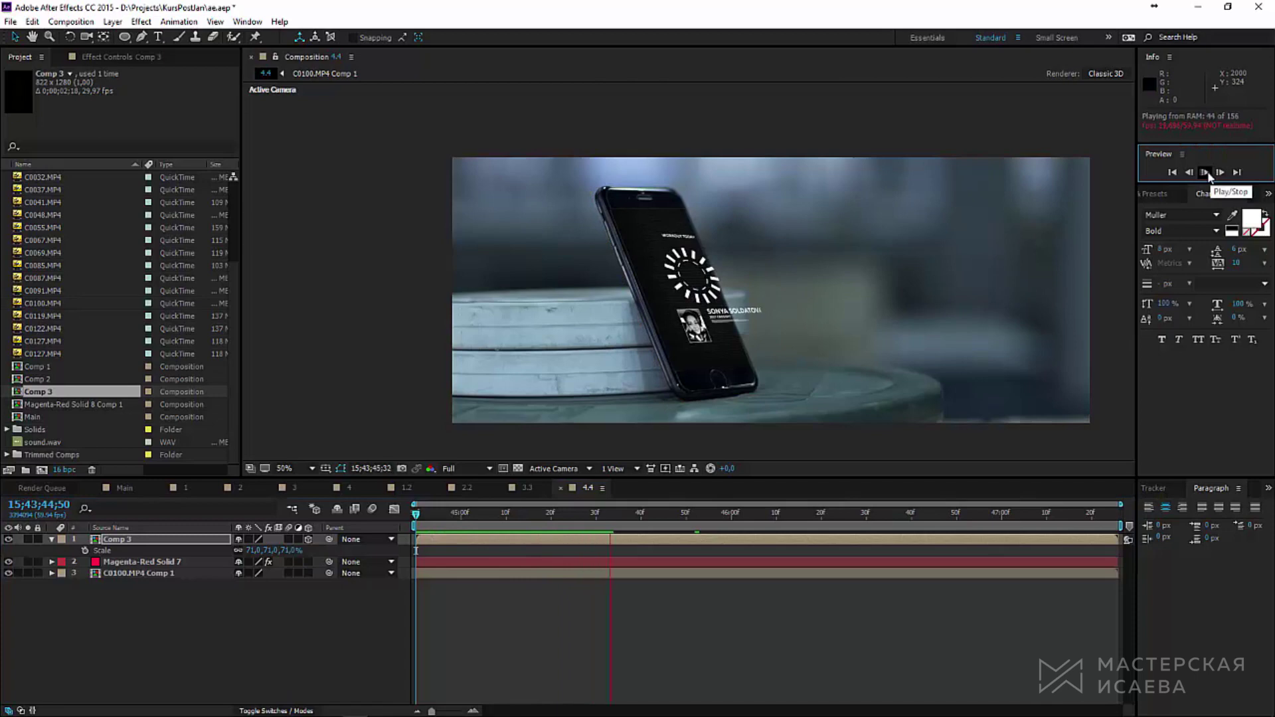
pyautogui.click(1206, 173)
pyautogui.click(113, 21)
# Step: Add a new white solid layer to the 4.4 comp
pyautogui.moveTo(220, 39)
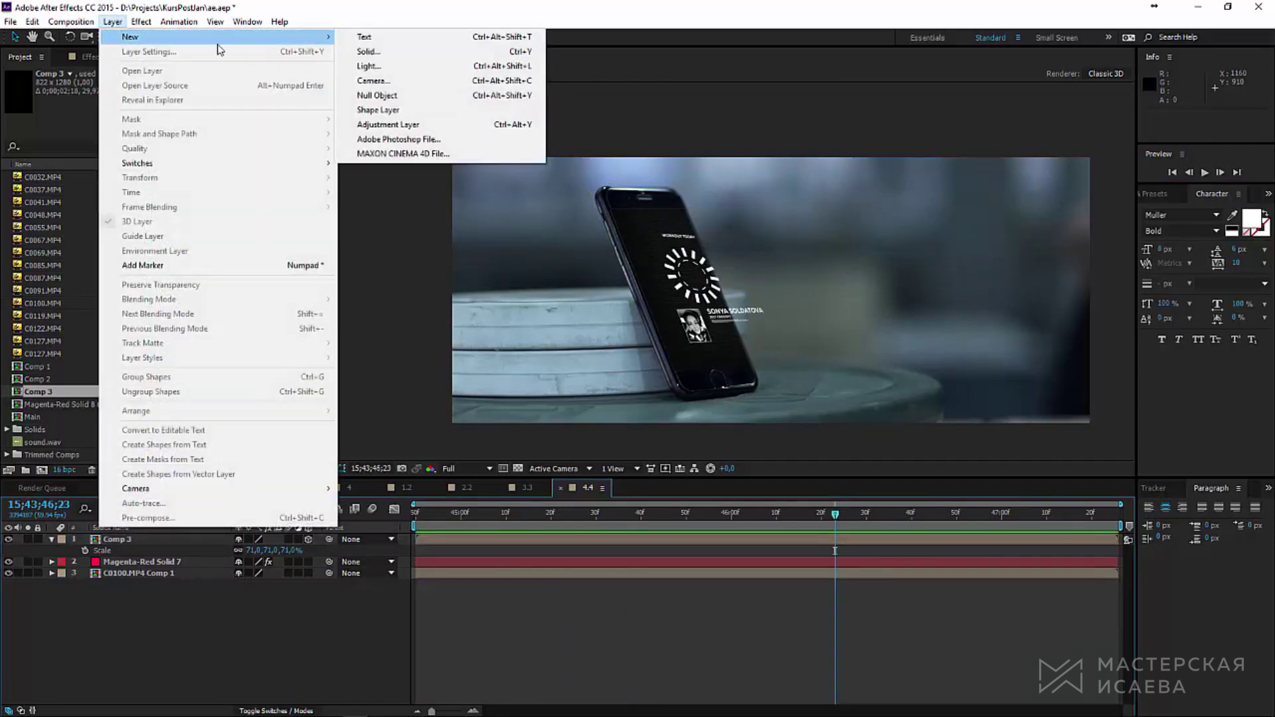
pyautogui.click(447, 56)
pyautogui.click(690, 683)
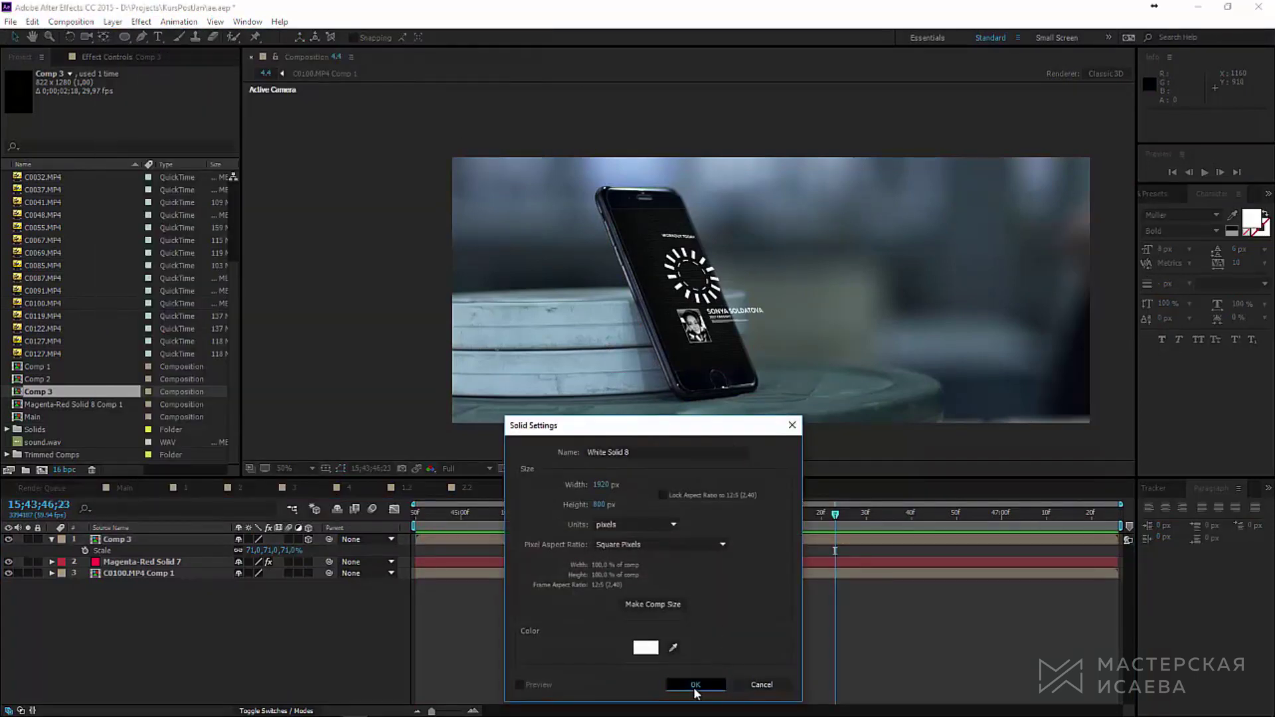
# Step: Search Effects & Presets for 'elemnt' and apply the Element effect to the solid
pyautogui.click(1166, 196)
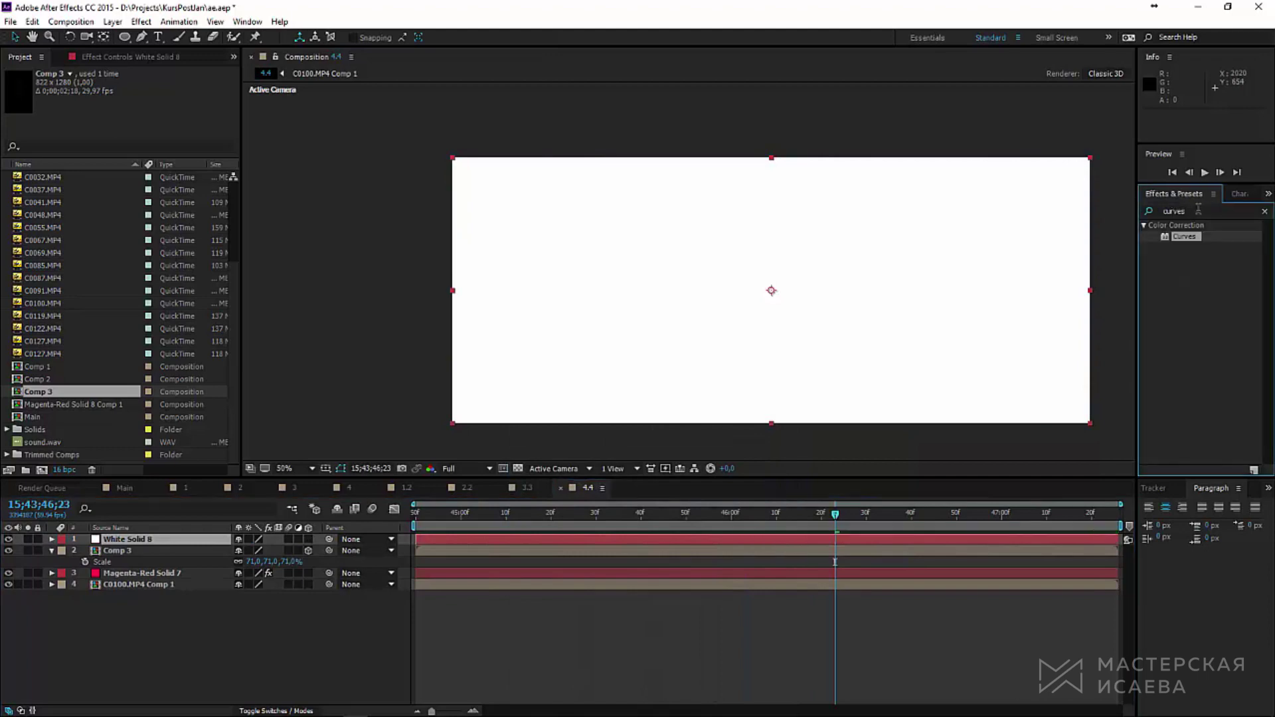
pyautogui.moveTo(1198, 210); pyautogui.dragTo(1111, 208)
pyautogui.write('elem')
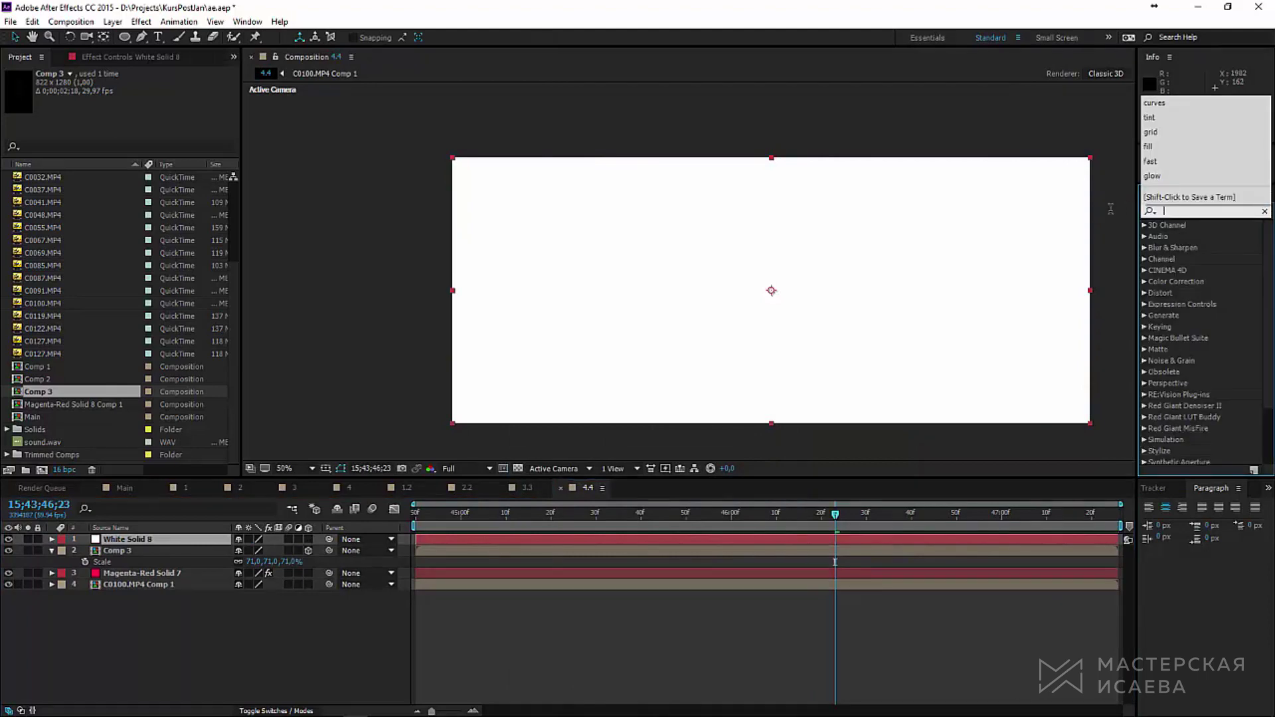
pyautogui.write('nt')
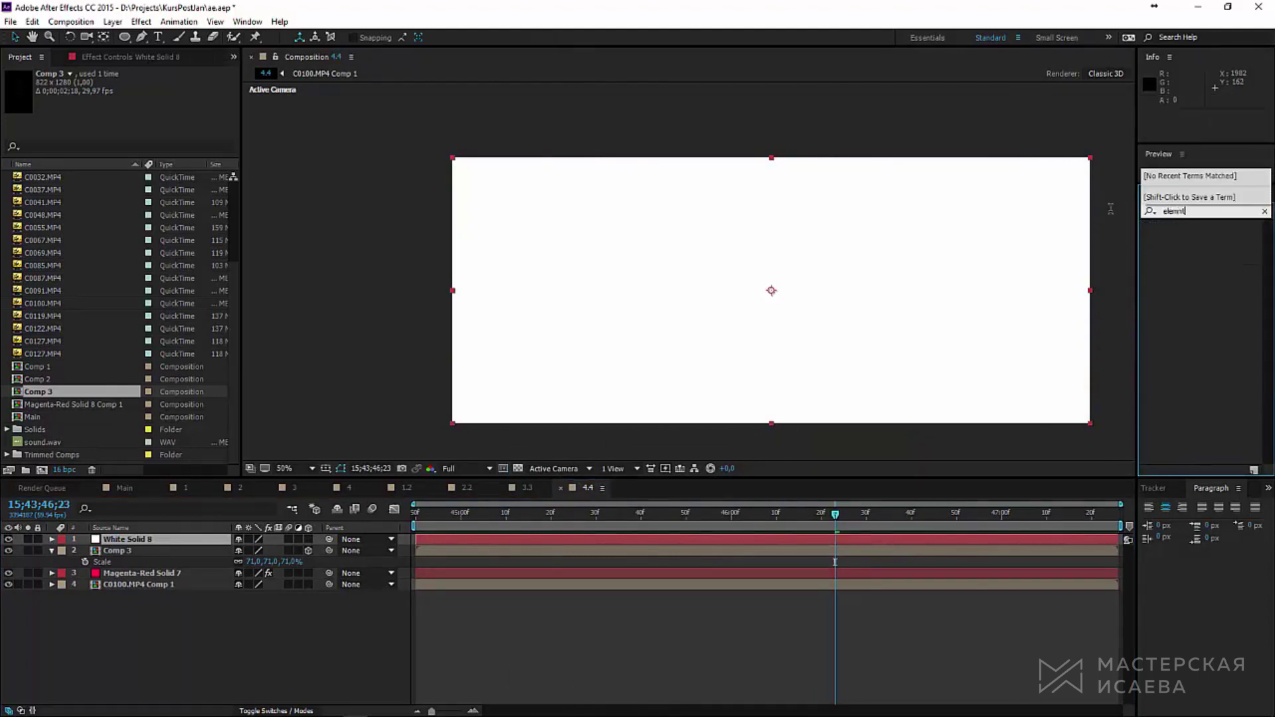
pyautogui.press('BackSpace')
pyautogui.press('BackSpace')
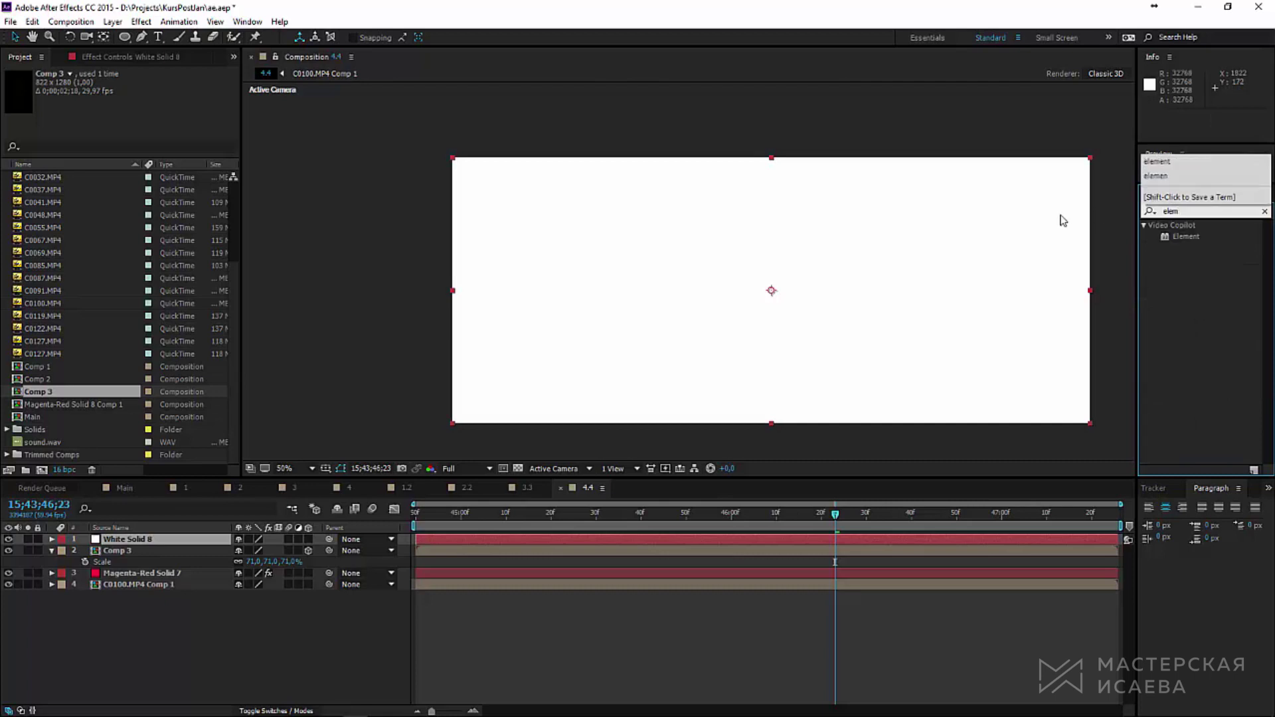
pyautogui.doubleClick(1185, 238)
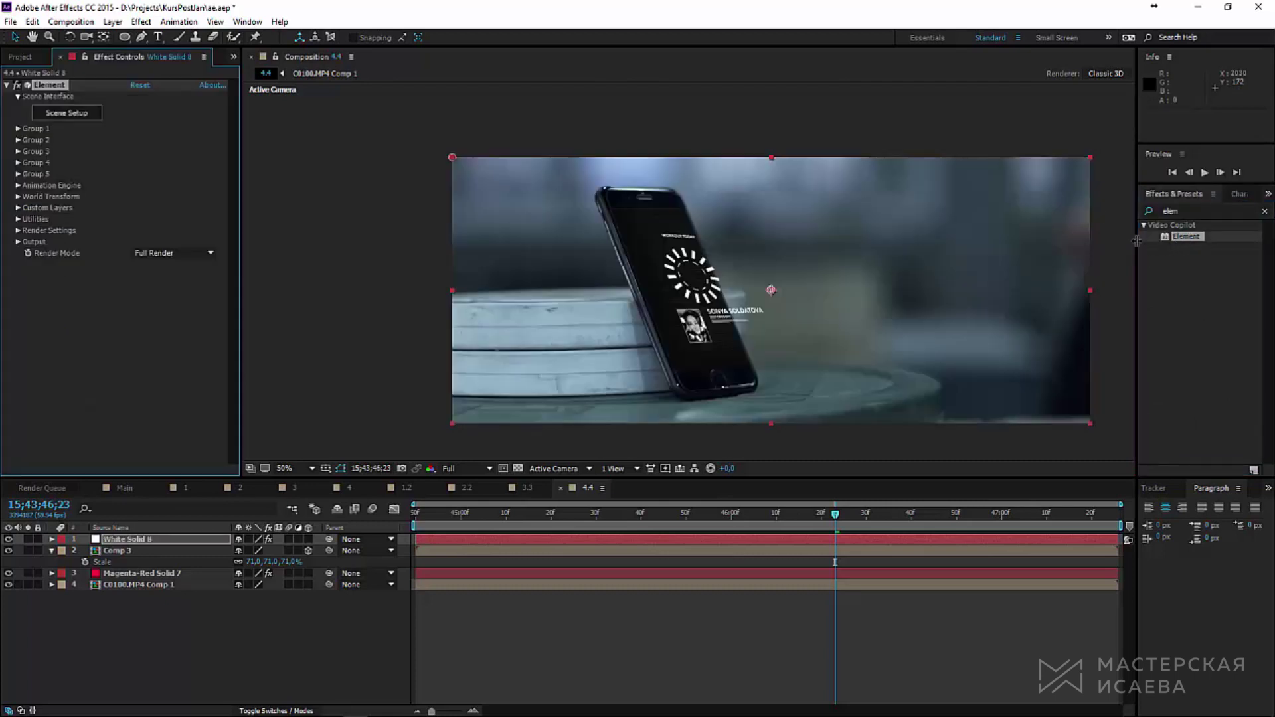
# Step: In Element's Scene Setup, create three top-level group folders
pyautogui.click(73, 112)
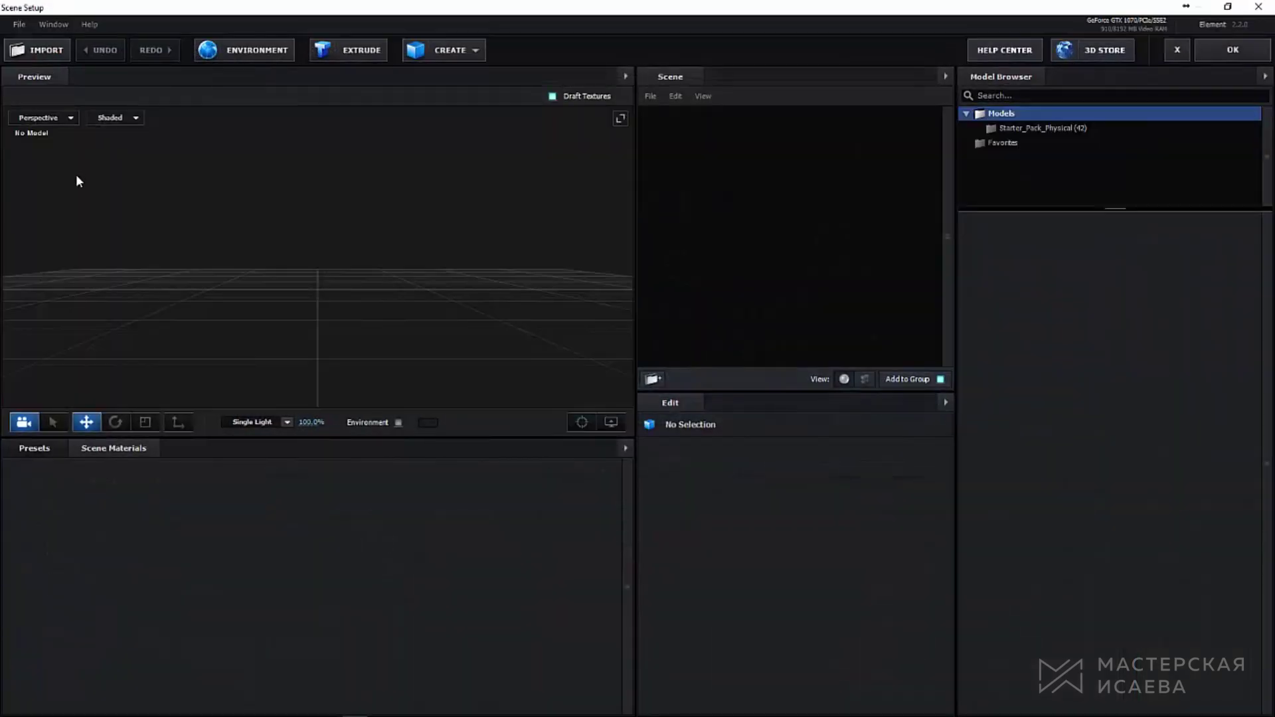
pyautogui.moveTo(447, 263); pyautogui.dragTo(513, 235)
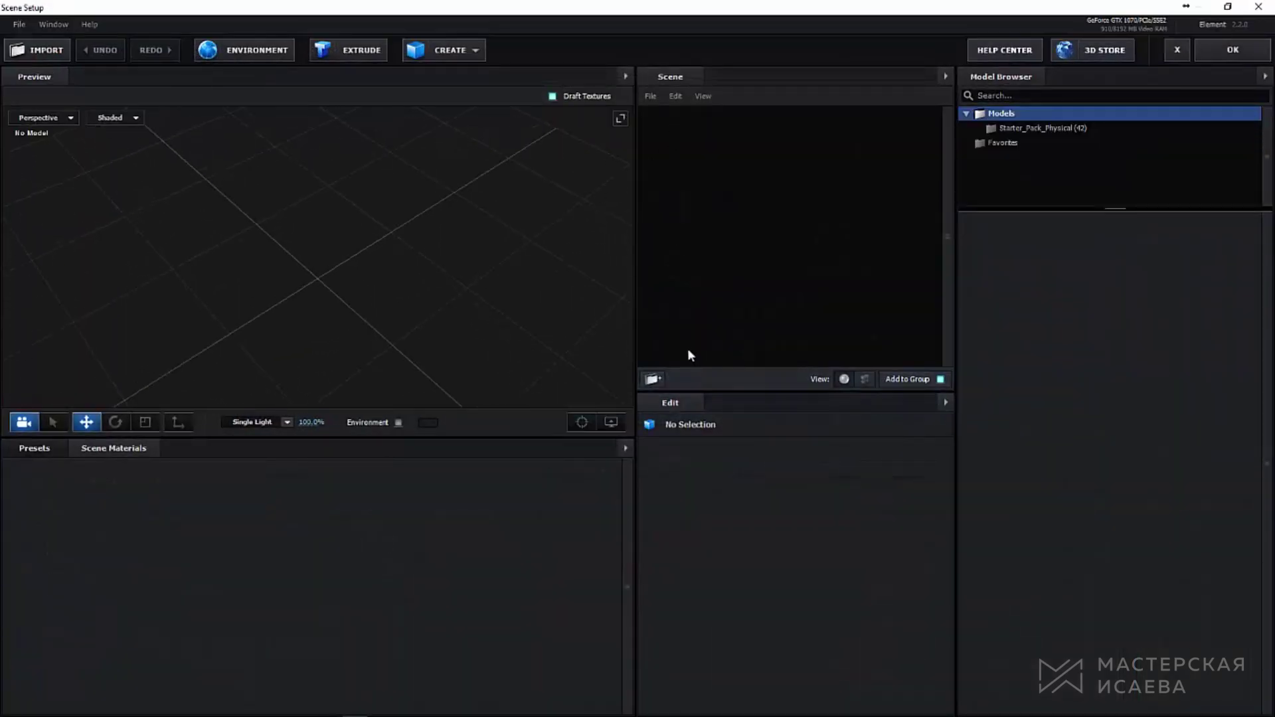
pyautogui.click(653, 380)
pyautogui.click(653, 380)
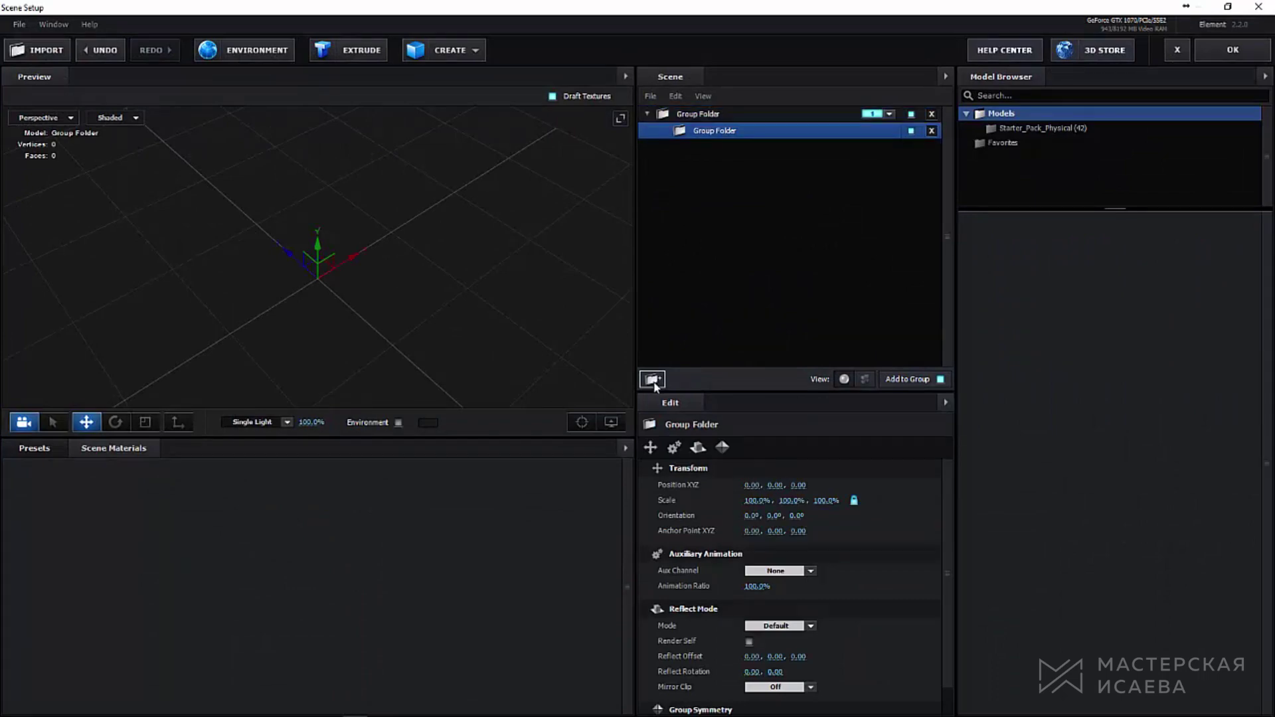
pyautogui.click(652, 380)
pyautogui.moveTo(719, 153); pyautogui.dragTo(700, 193)
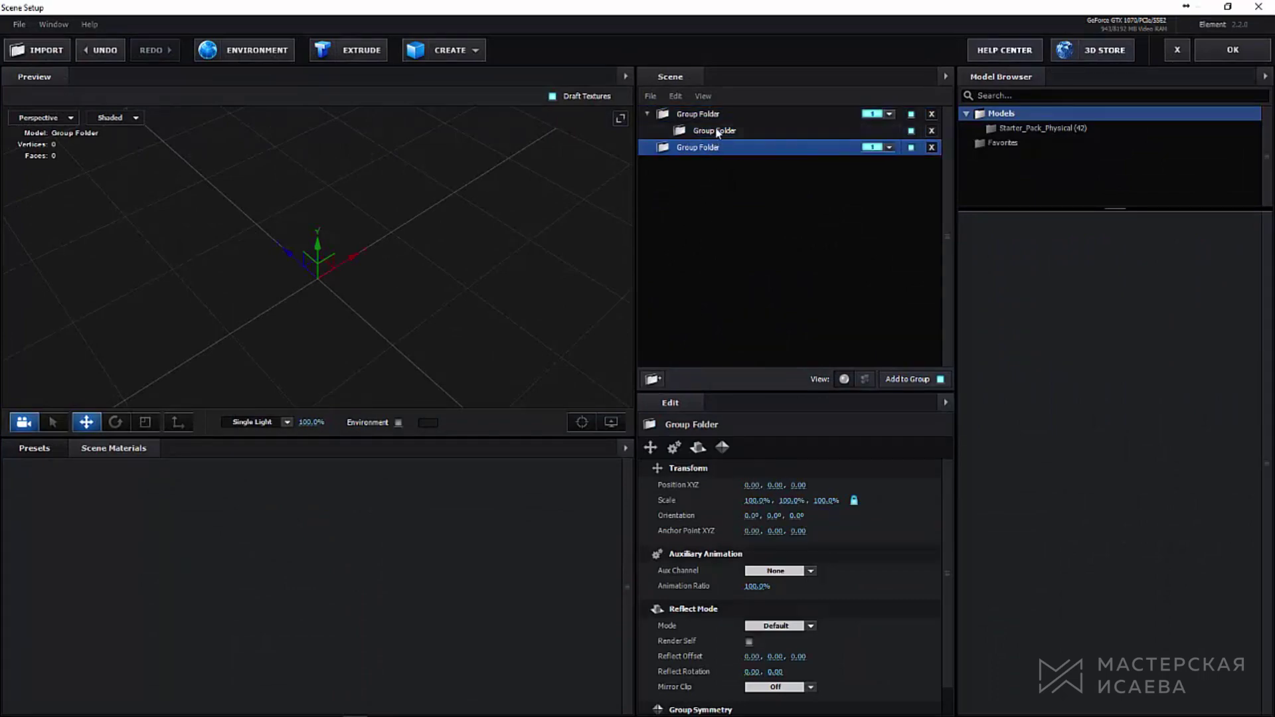
pyautogui.moveTo(719, 131); pyautogui.dragTo(691, 192)
# Step: Import cube1, lock1 and lock2 model files without loading their materials
pyautogui.click(40, 53)
pyautogui.moveTo(518, 100); pyautogui.dragTo(158, 144)
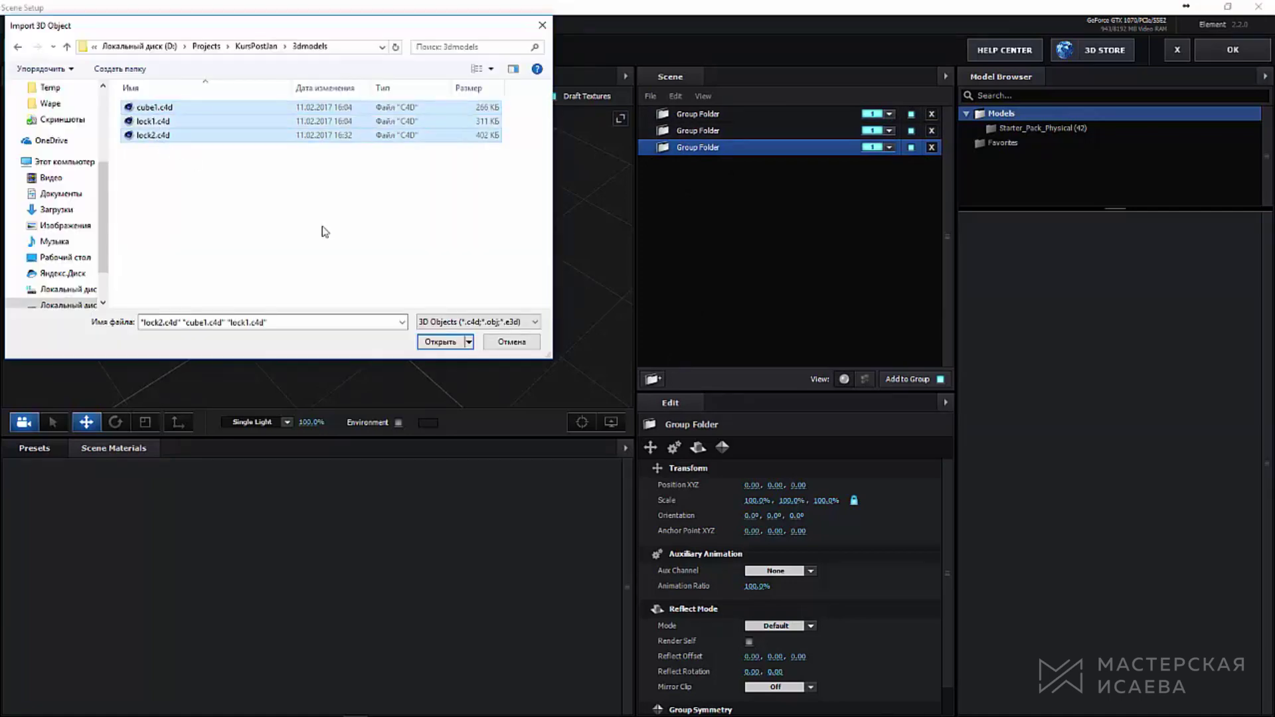
pyautogui.click(458, 340)
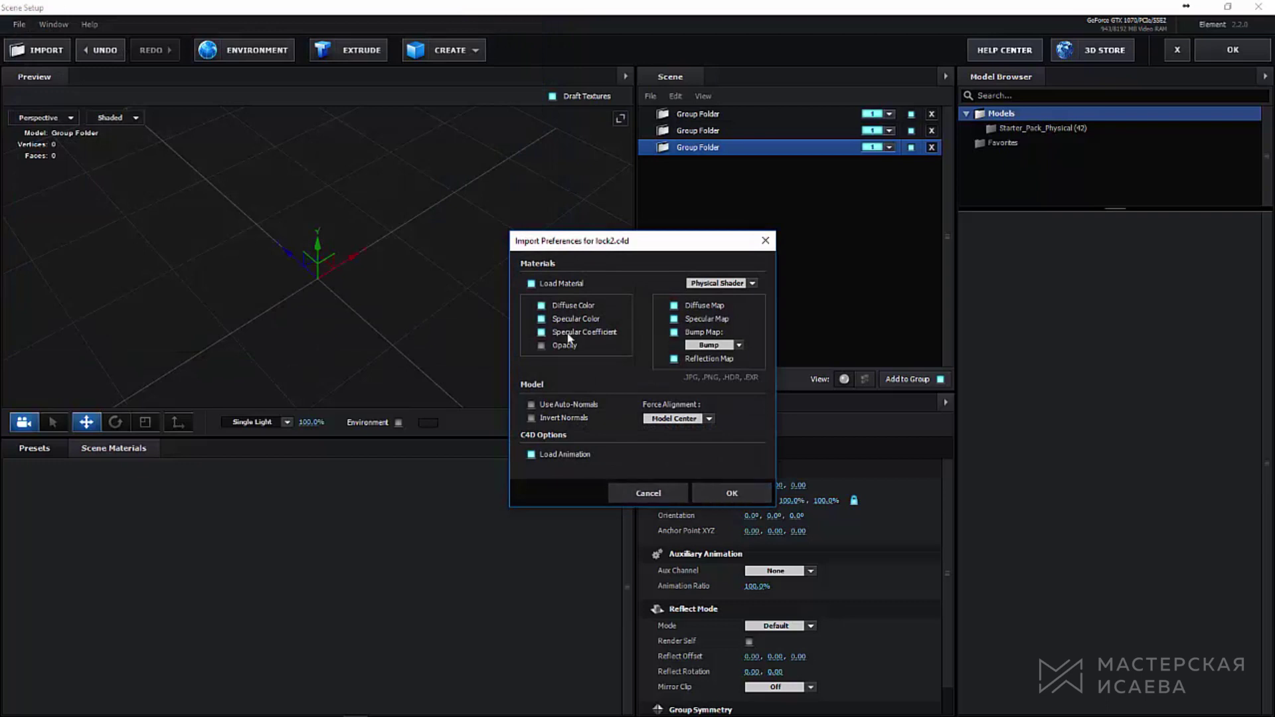
pyautogui.click(531, 284)
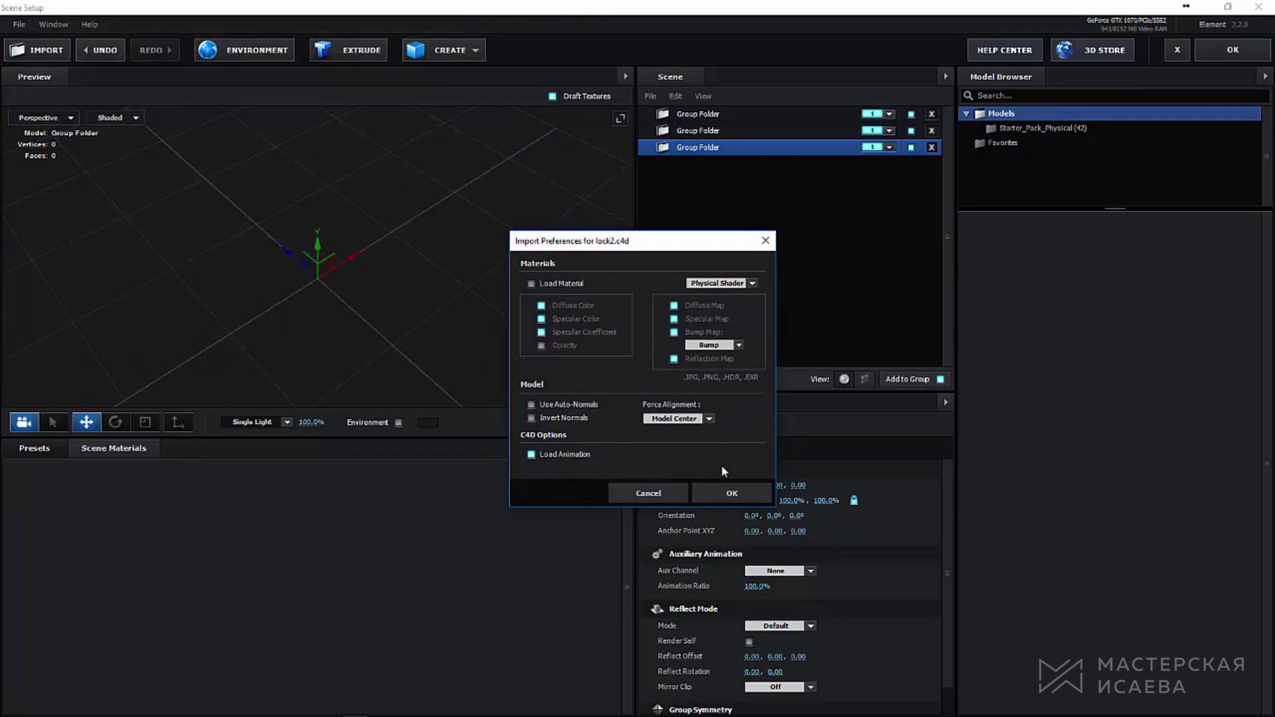
pyautogui.press('Return')
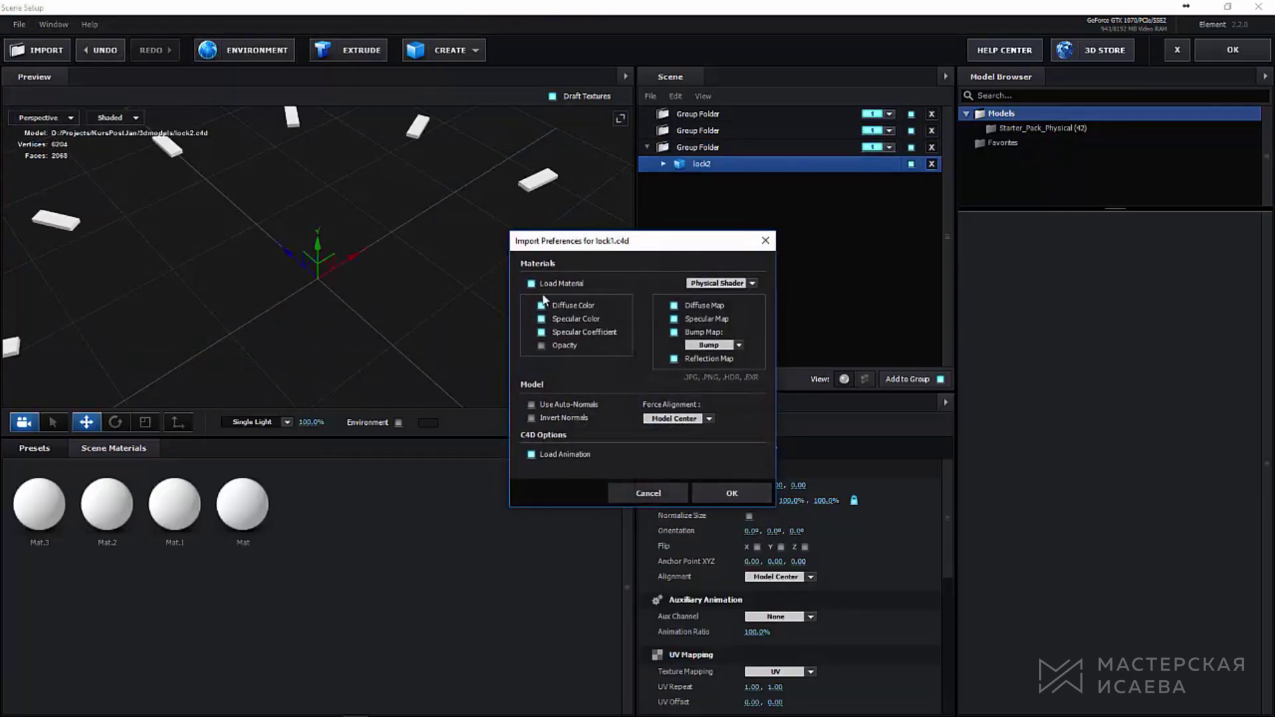
pyautogui.click(531, 284)
pyautogui.click(714, 492)
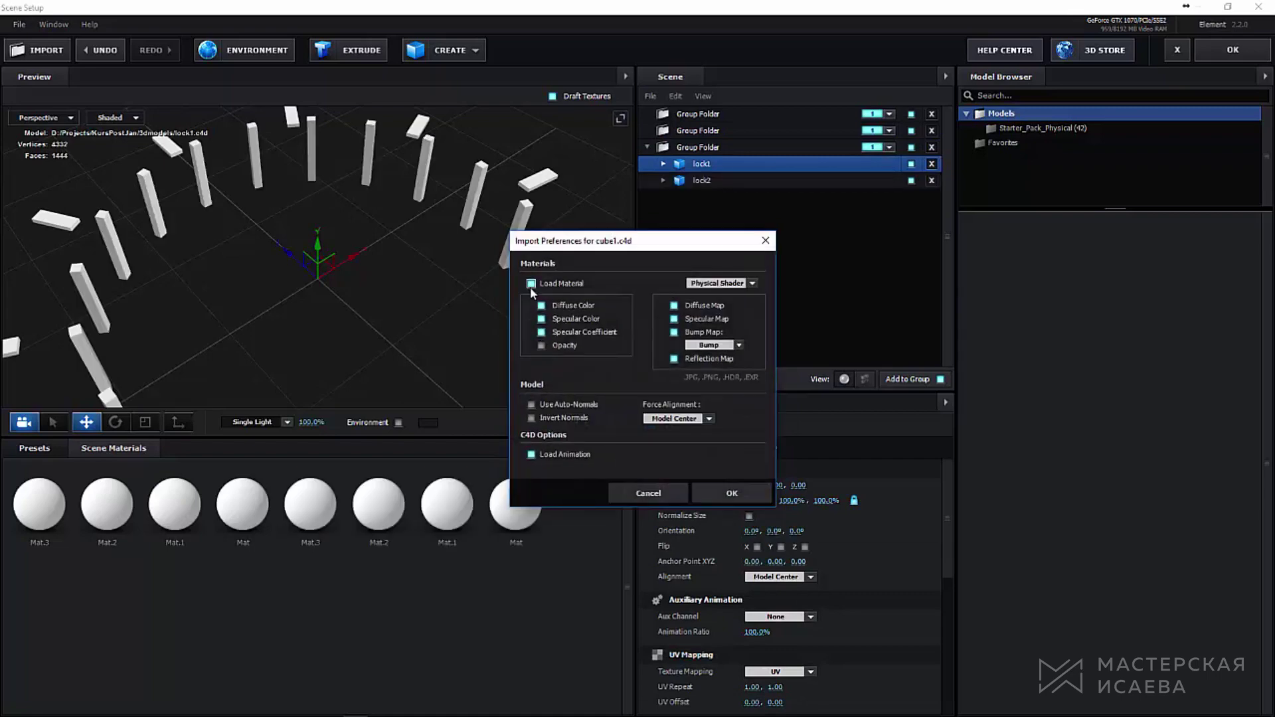
pyautogui.click(530, 283)
pyautogui.click(728, 489)
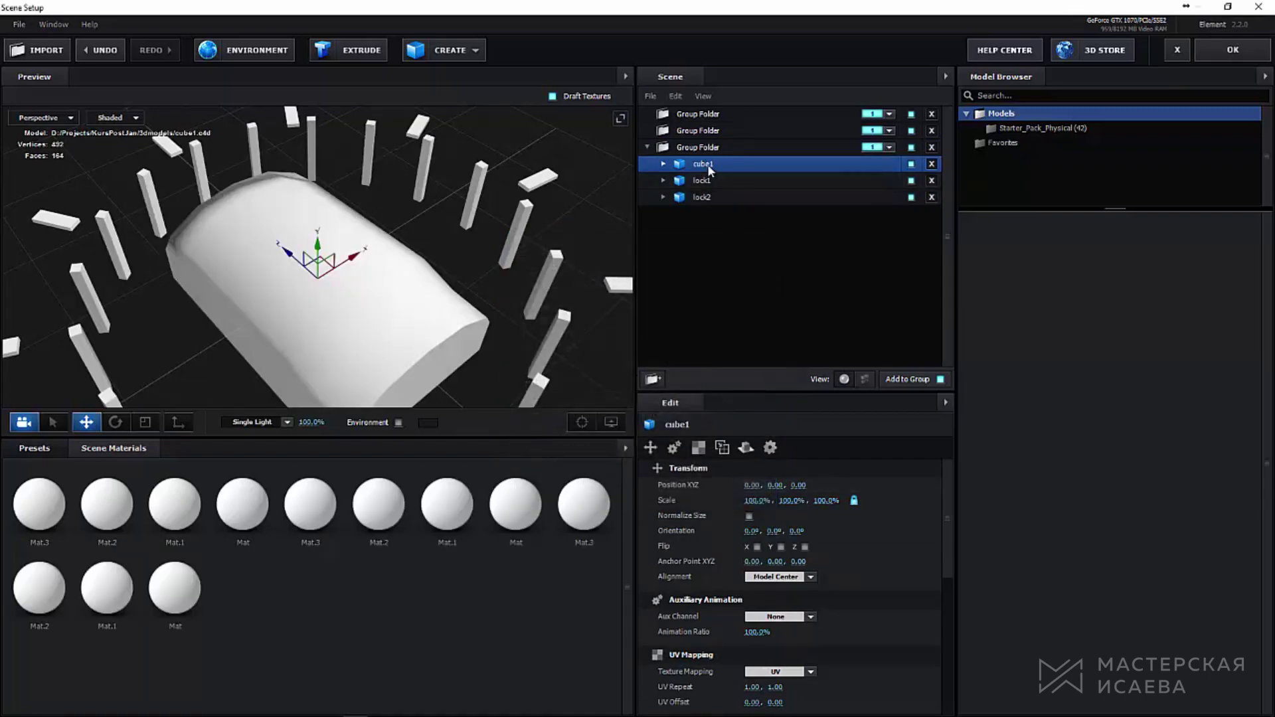
# Step: Move each model into its own folder and assign the folders to groups 1, 2 and 3
pyautogui.moveTo(703, 170); pyautogui.dragTo(698, 114)
pyautogui.moveTo(703, 180); pyautogui.dragTo(716, 149)
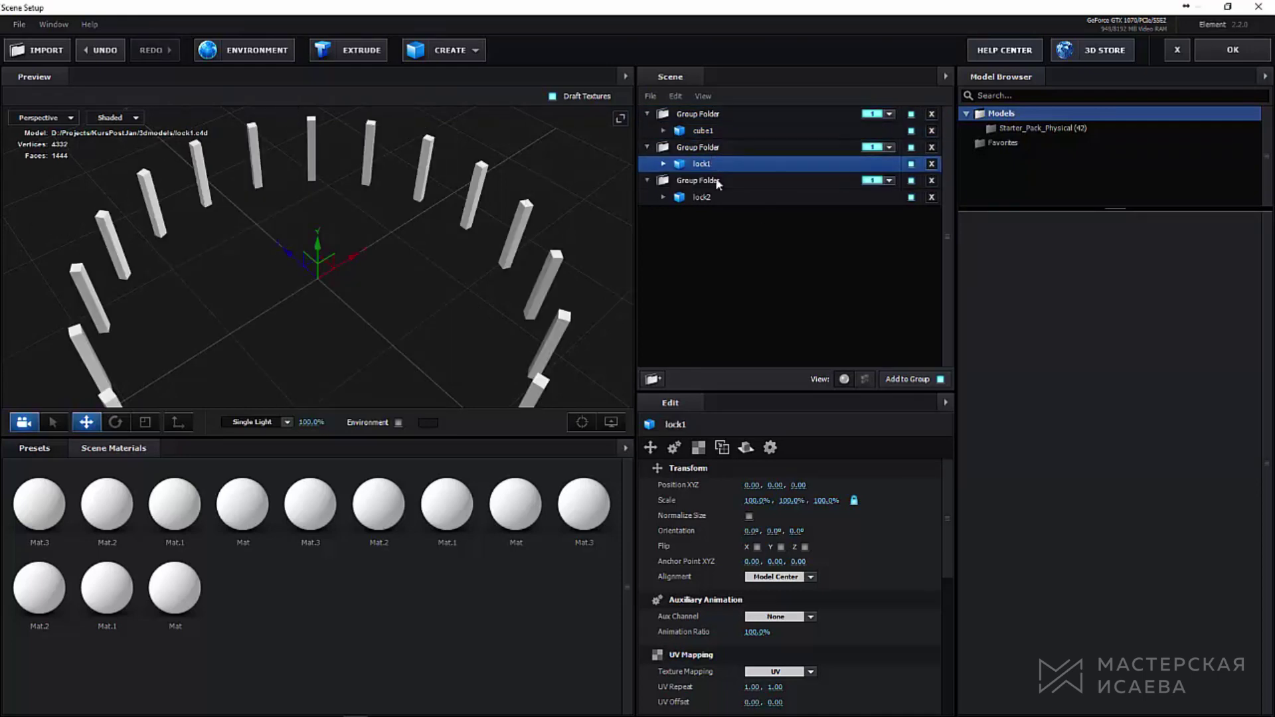
pyautogui.click(889, 147)
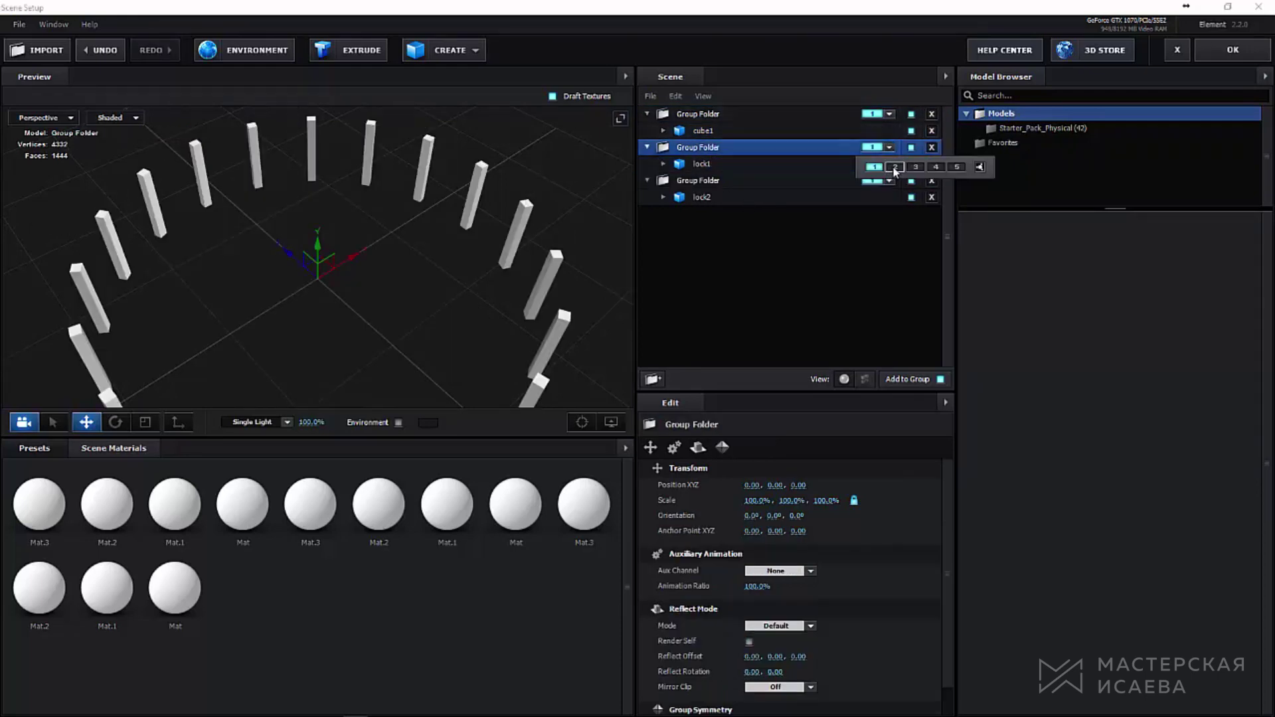
pyautogui.click(879, 182)
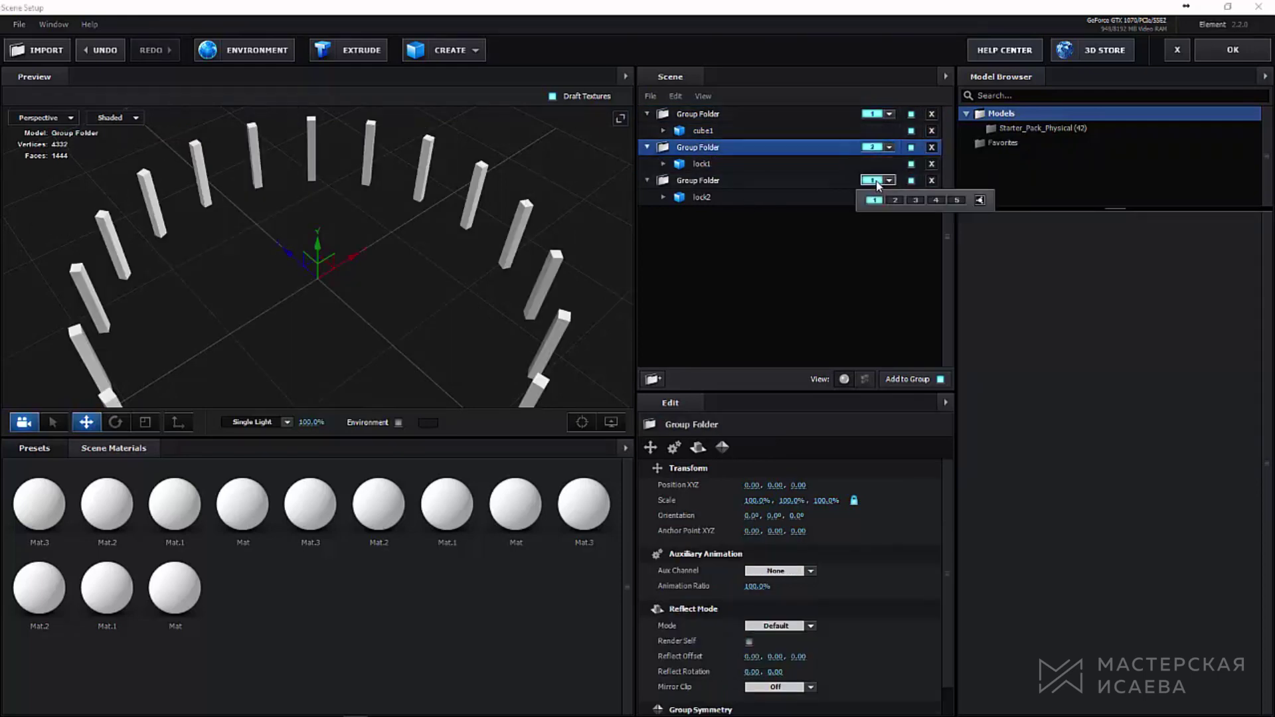
pyautogui.click(915, 200)
pyautogui.click(32, 450)
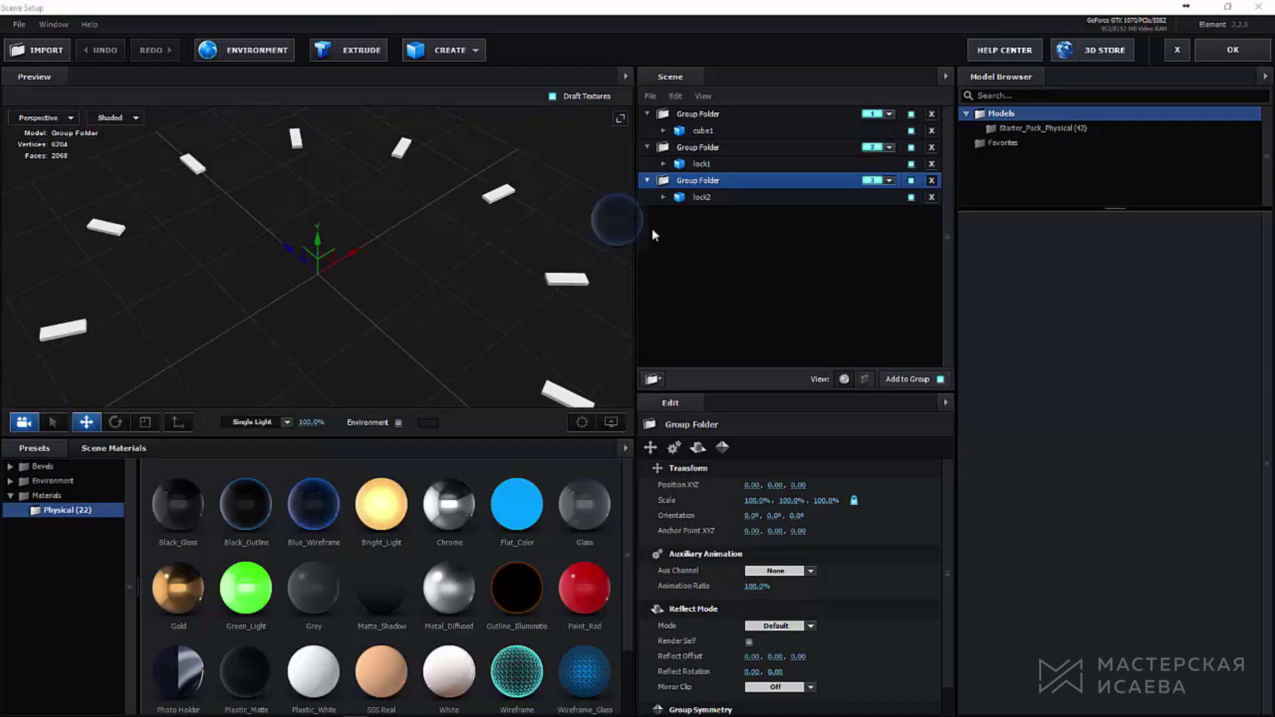
# Step: Apply Blue_Wireframe to lock2 and set its wireframe line colour to white
pyautogui.moveTo(718, 204); pyautogui.dragTo(711, 208)
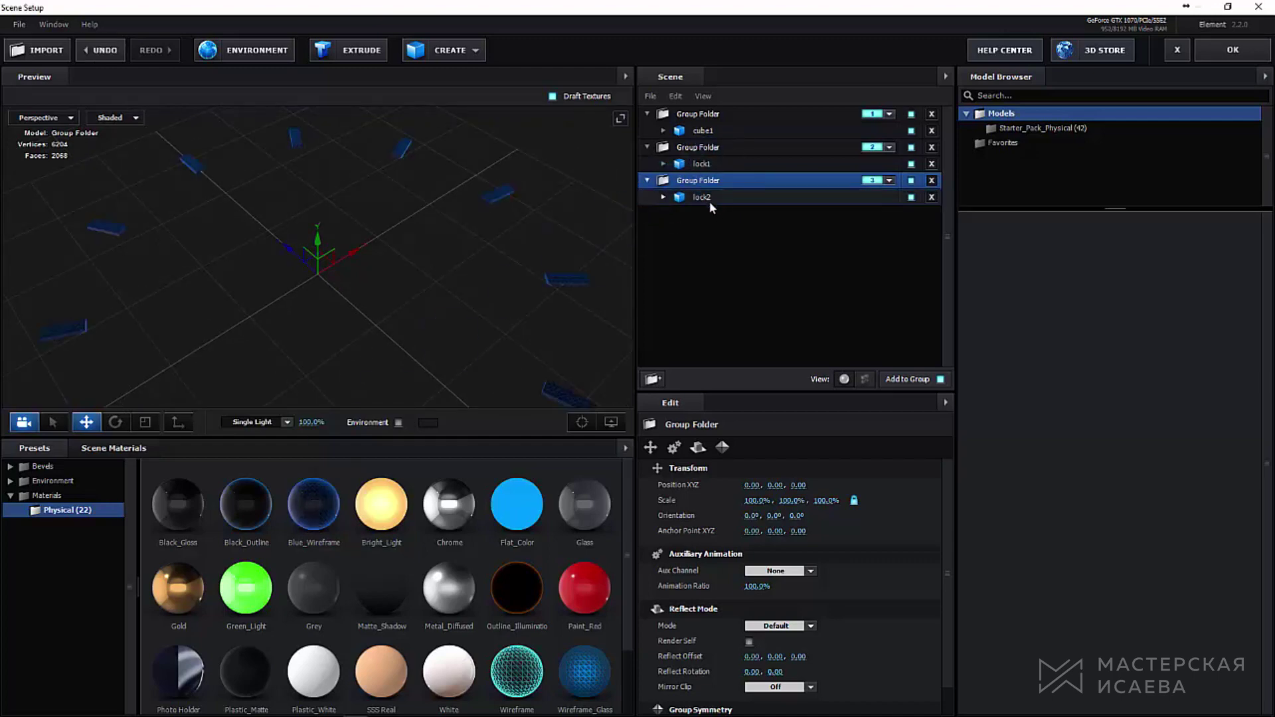
pyautogui.click(84, 456)
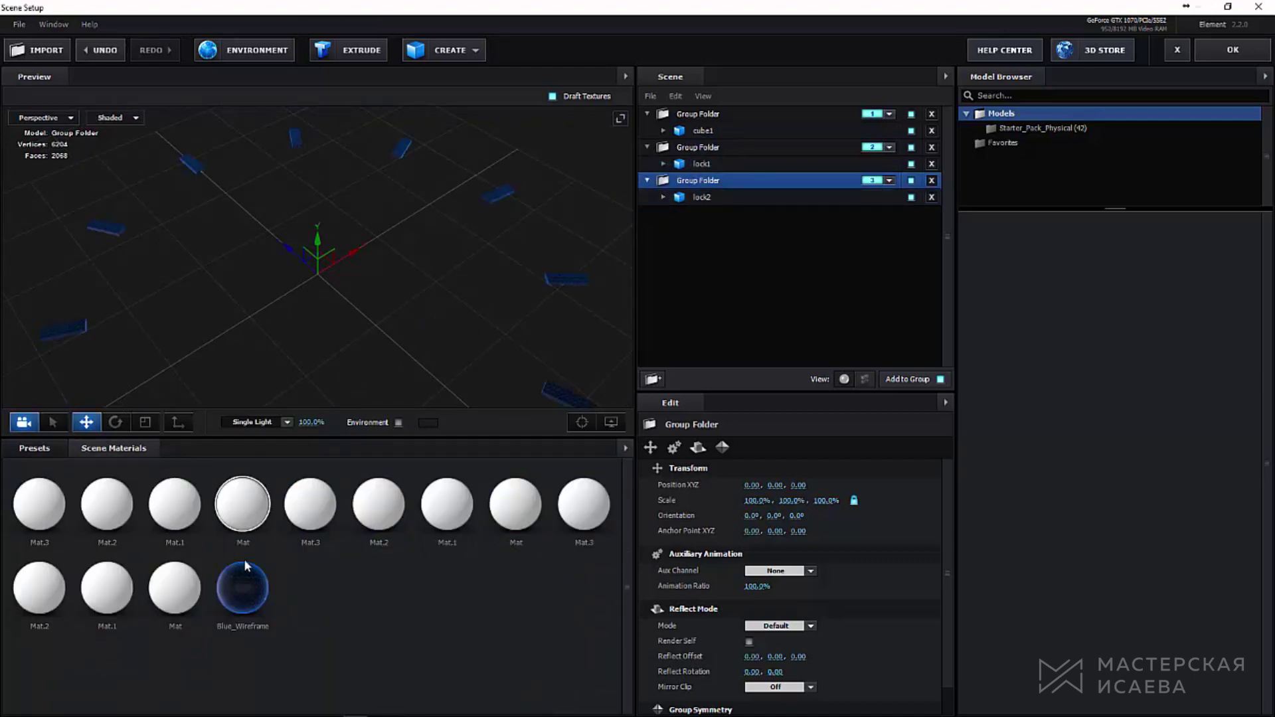
pyautogui.click(245, 593)
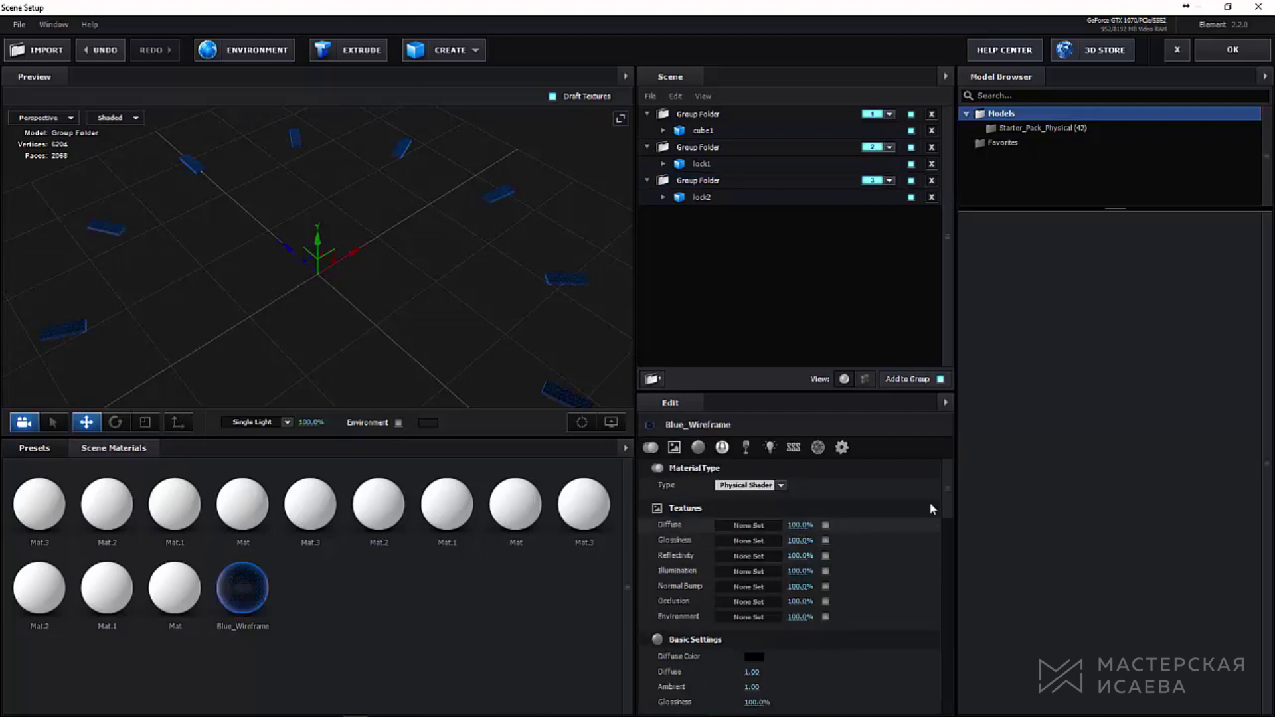
pyautogui.moveTo(947, 483); pyautogui.dragTo(939, 624)
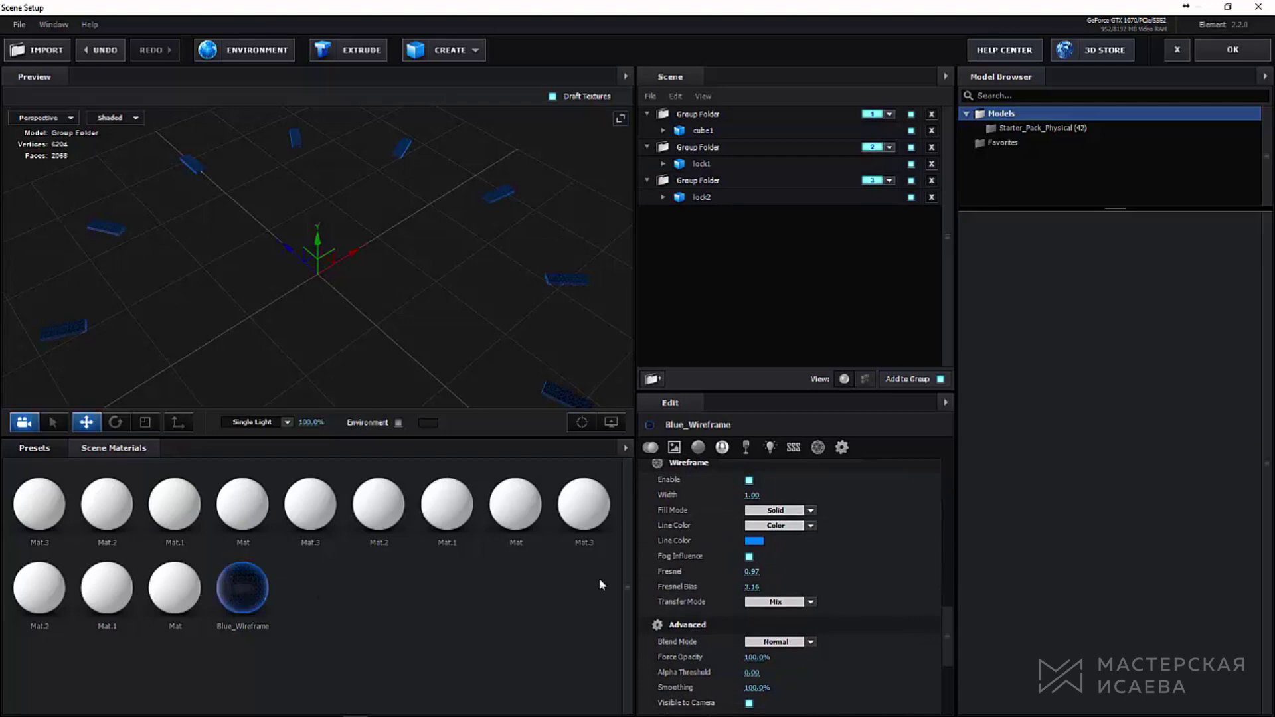
pyautogui.click(756, 542)
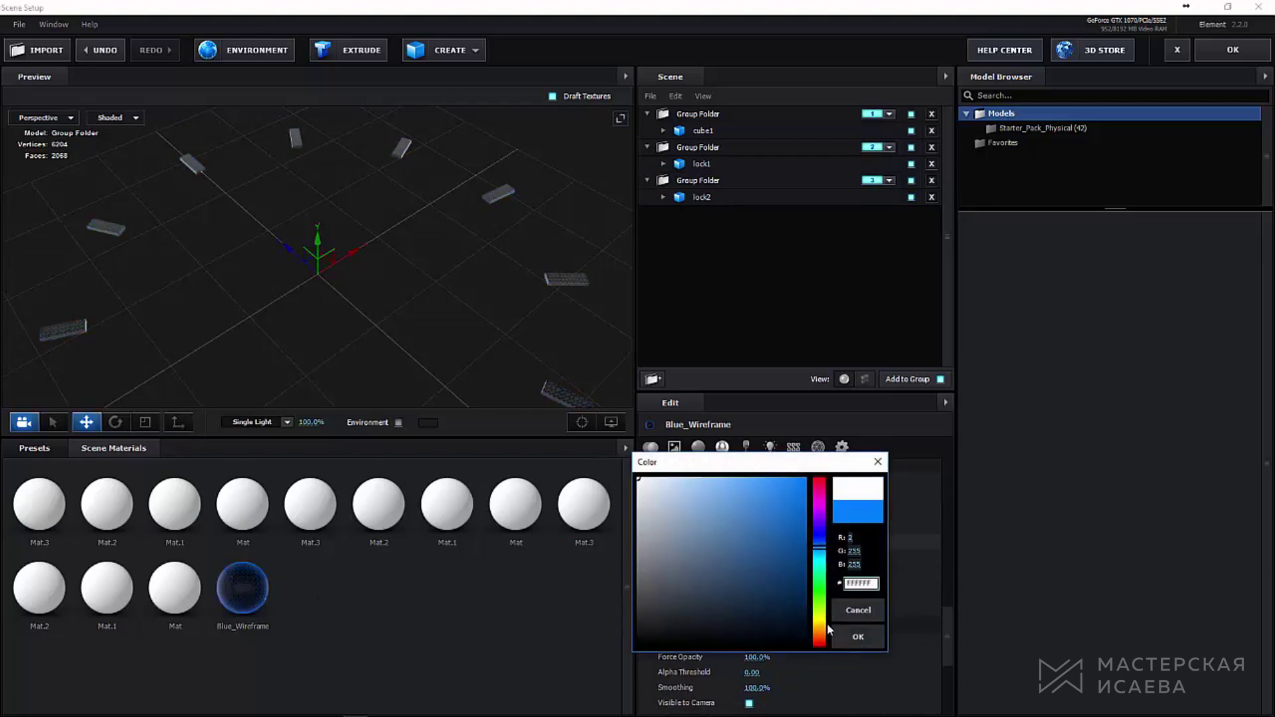
pyautogui.click(858, 636)
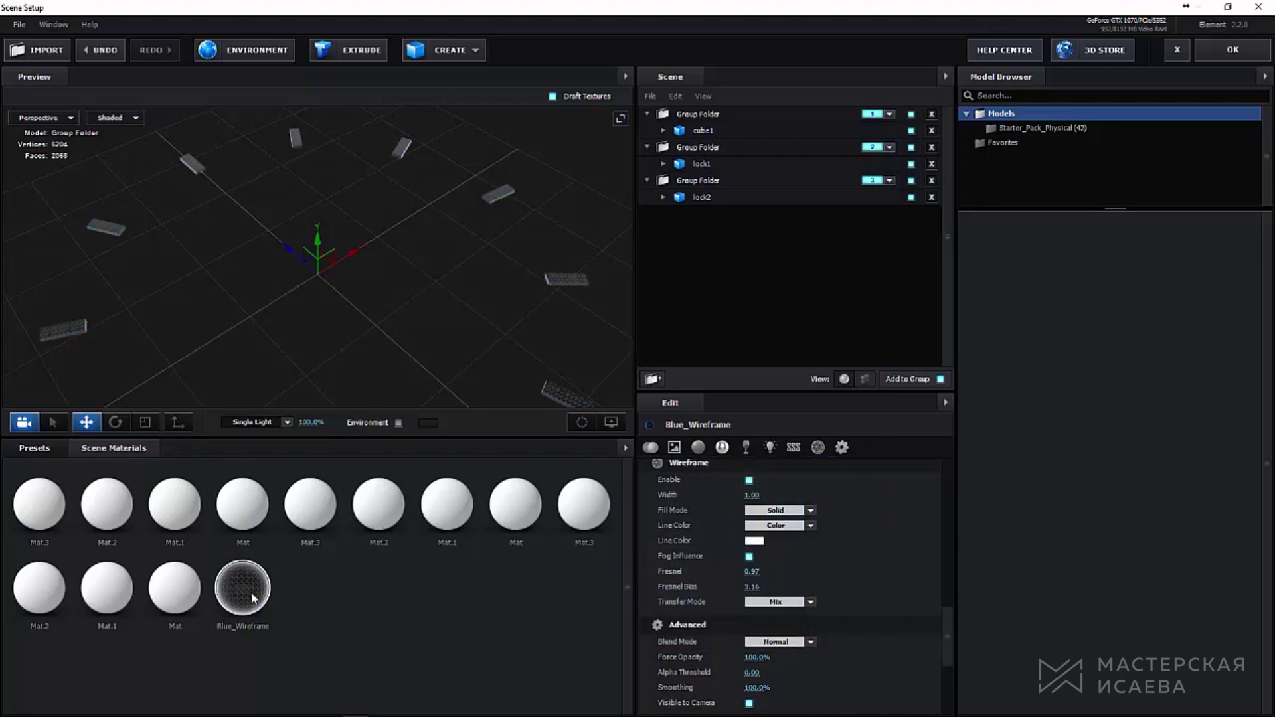
# Step: Apply the white wireframe material to lock1 and cube1 and check the groups
pyautogui.moveTo(253, 597); pyautogui.dragTo(717, 165)
pyautogui.moveTo(255, 584); pyautogui.dragTo(711, 122)
pyautogui.click(706, 150)
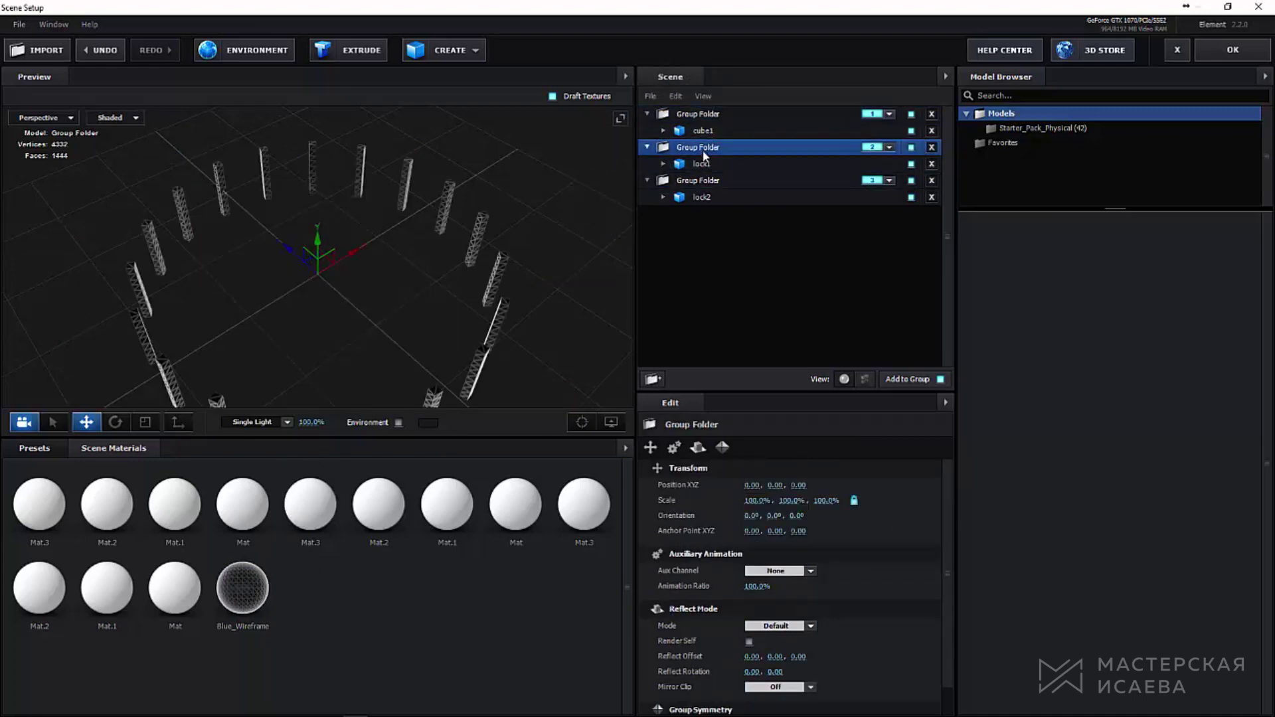
pyautogui.click(703, 188)
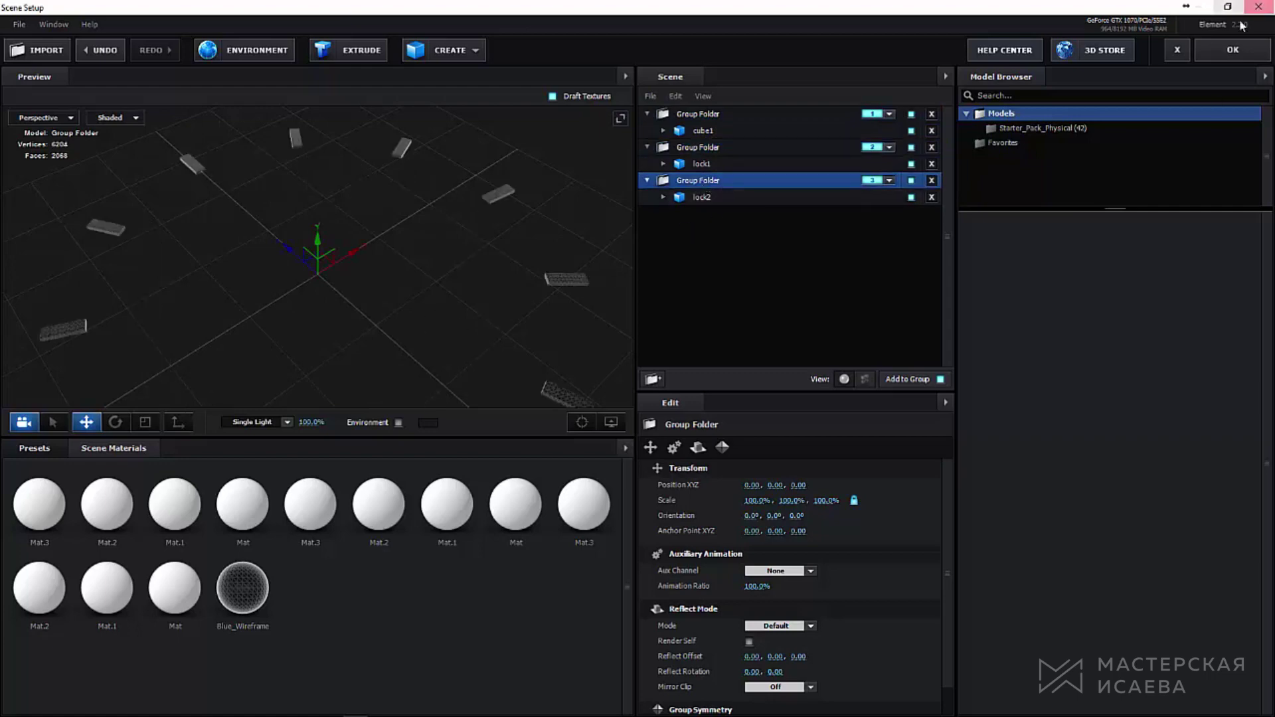
# Step: Create a null controller for Element Group 1
pyautogui.click(1231, 52)
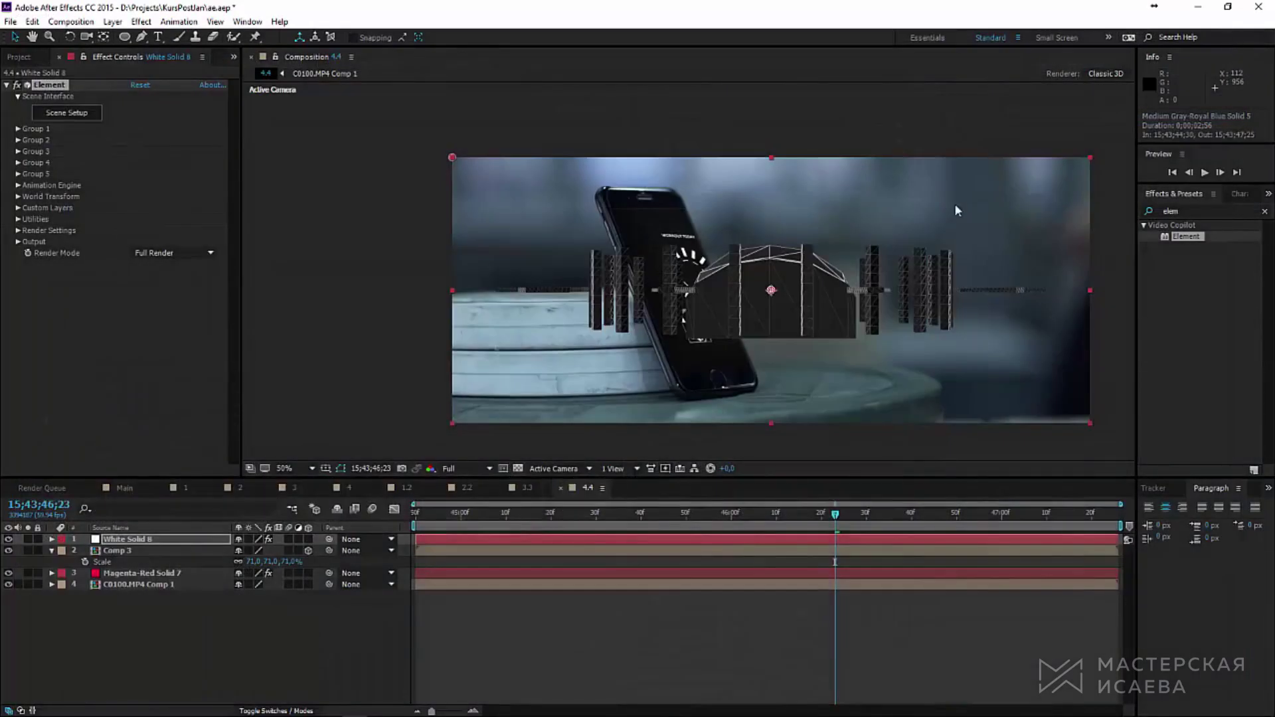
pyautogui.click(18, 128)
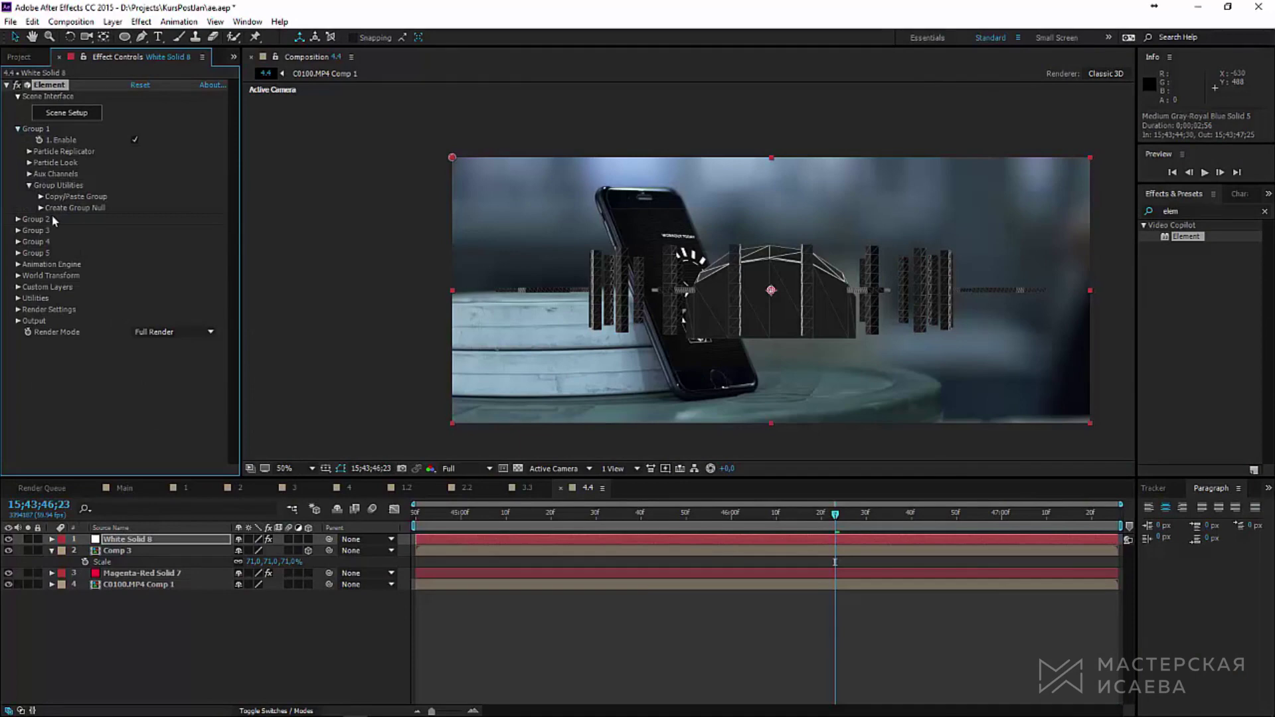
pyautogui.click(40, 208)
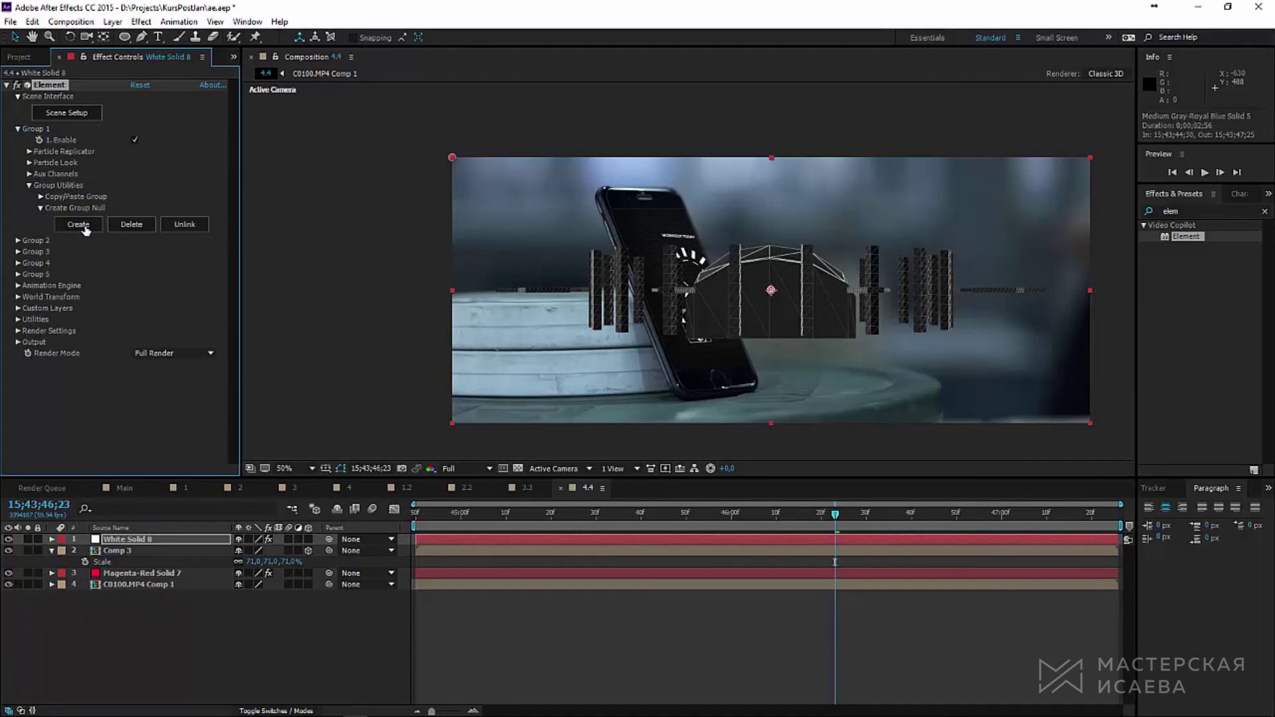
pyautogui.click(79, 225)
pyautogui.click(157, 539)
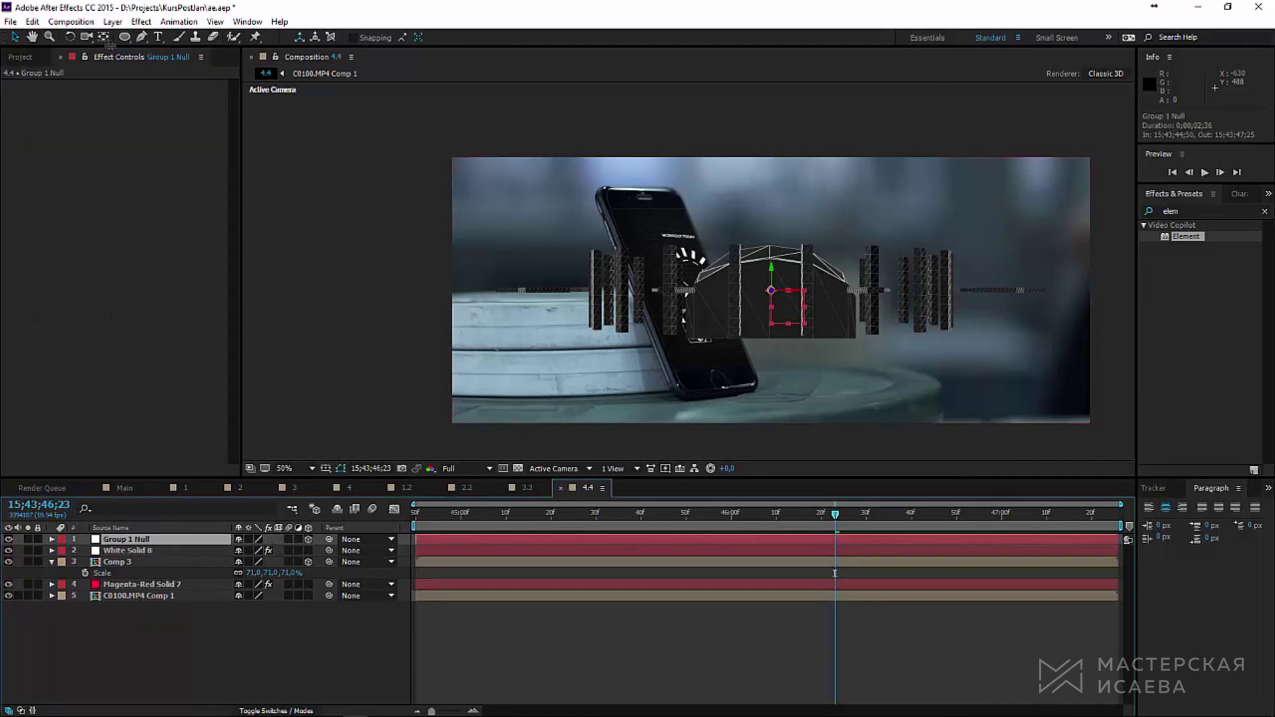
pyautogui.click(69, 36)
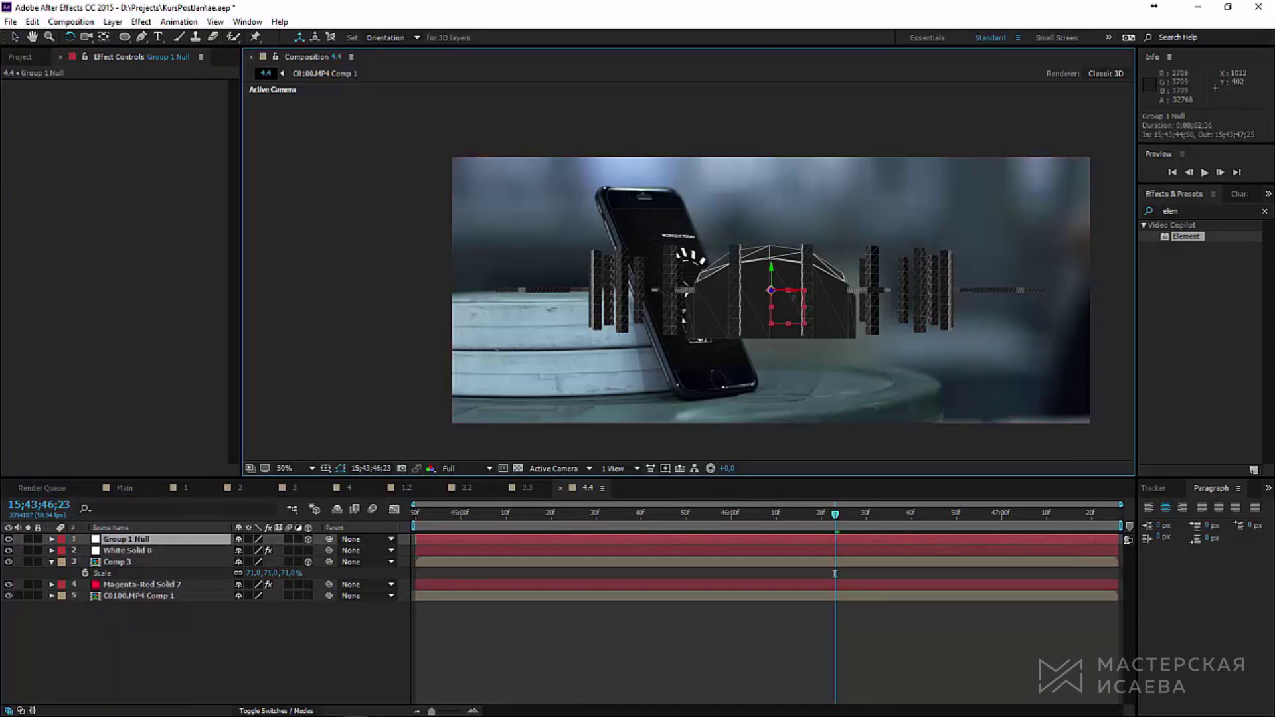
pyautogui.moveTo(790, 279); pyautogui.dragTo(791, 314)
pyautogui.hotkey('ctrl', 'z')
pyautogui.click(147, 538)
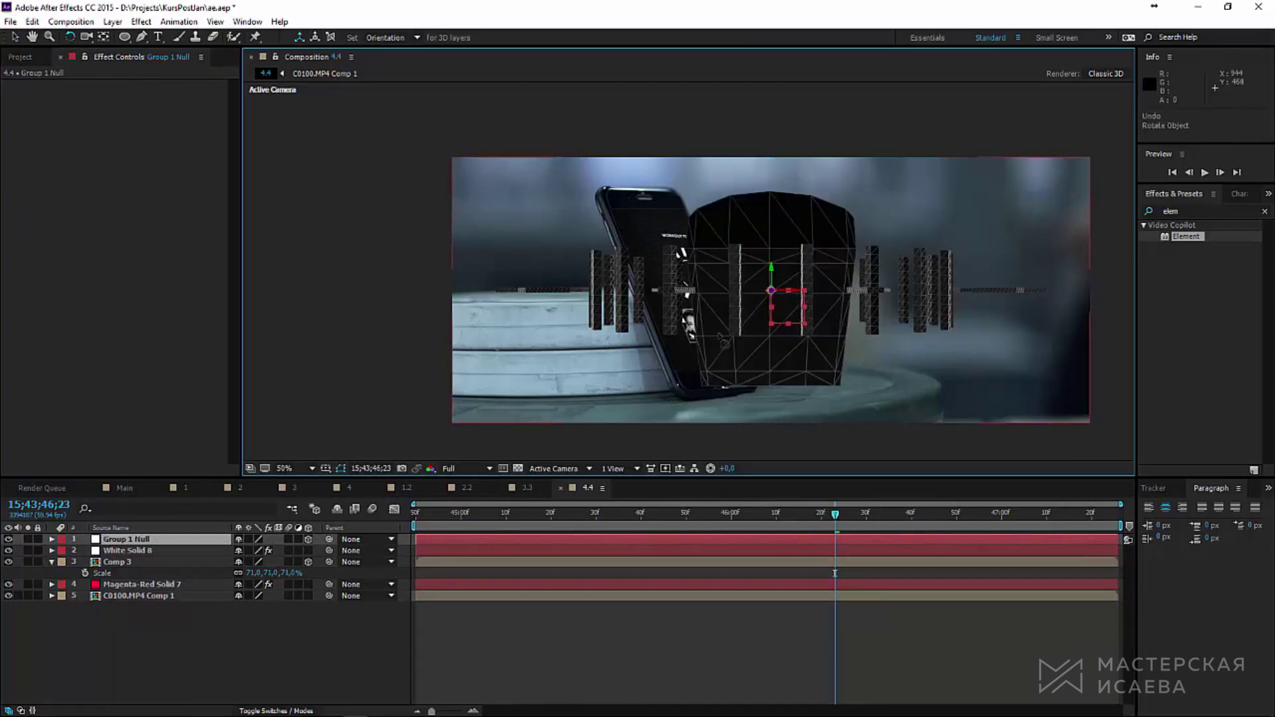
# Step: Create null controllers for Element Groups 2 and 3
pyautogui.click(126, 551)
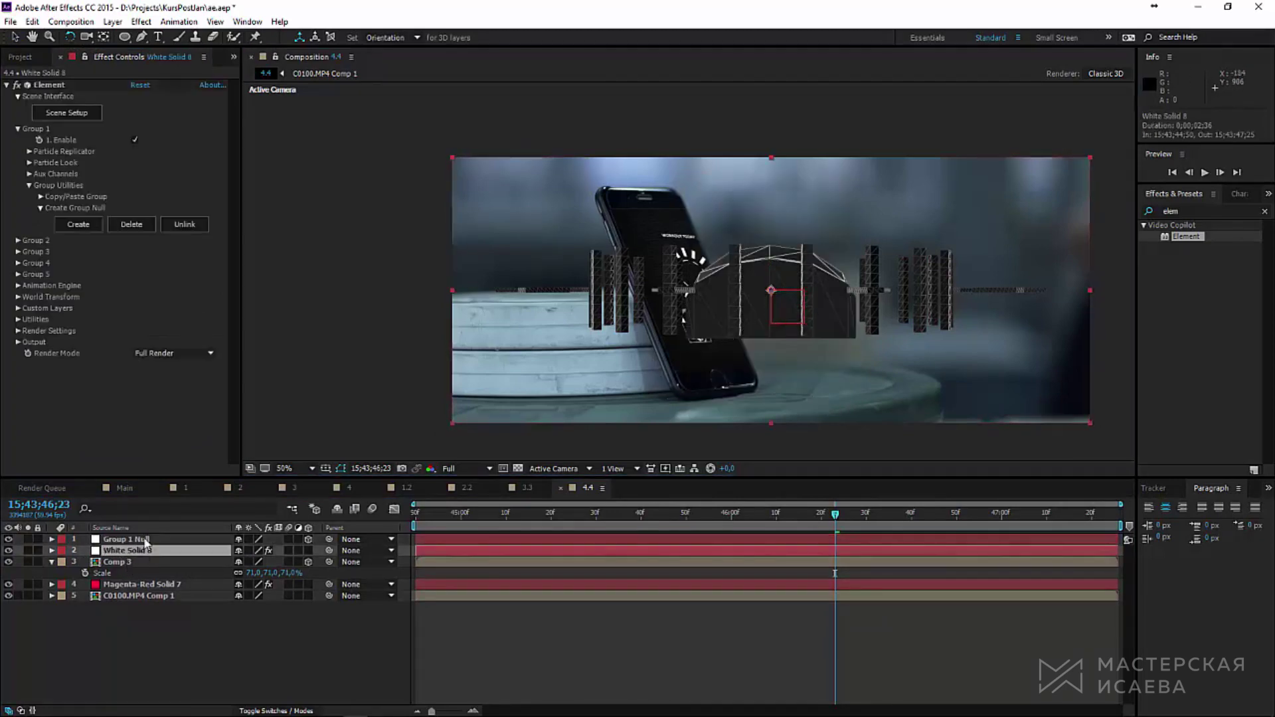
pyautogui.click(18, 242)
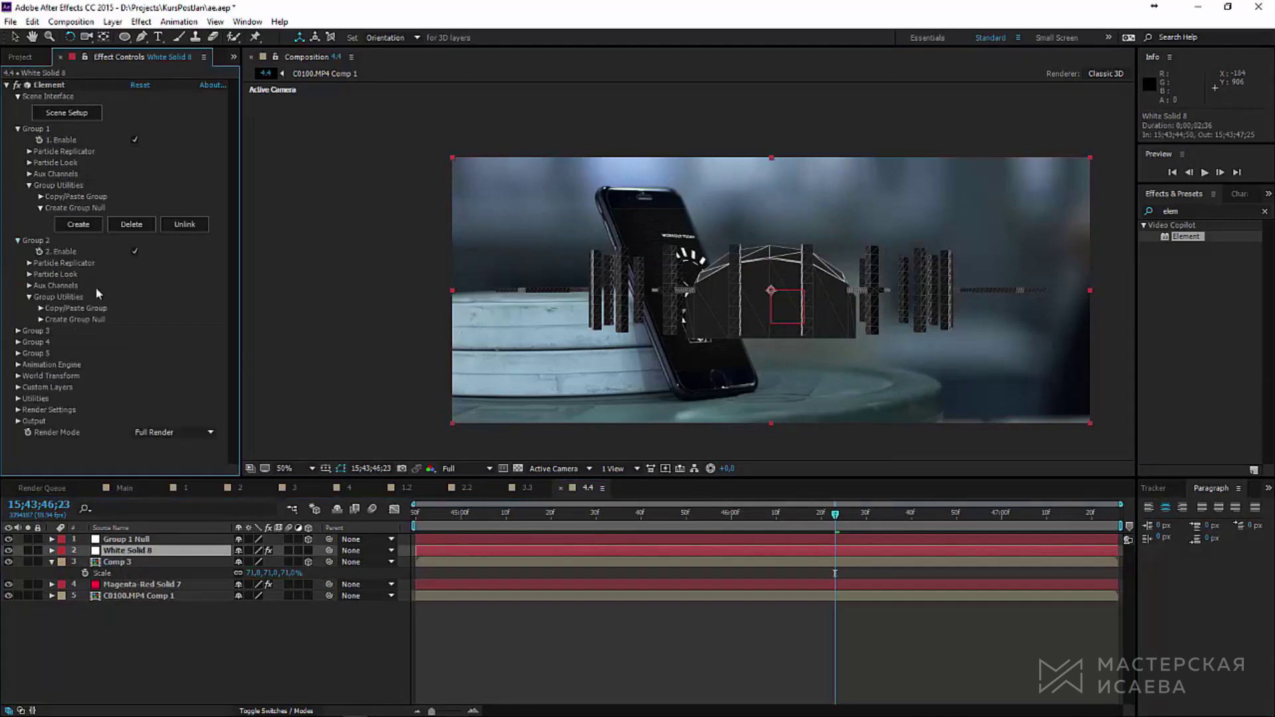
pyautogui.click(42, 320)
pyautogui.click(91, 340)
pyautogui.click(18, 352)
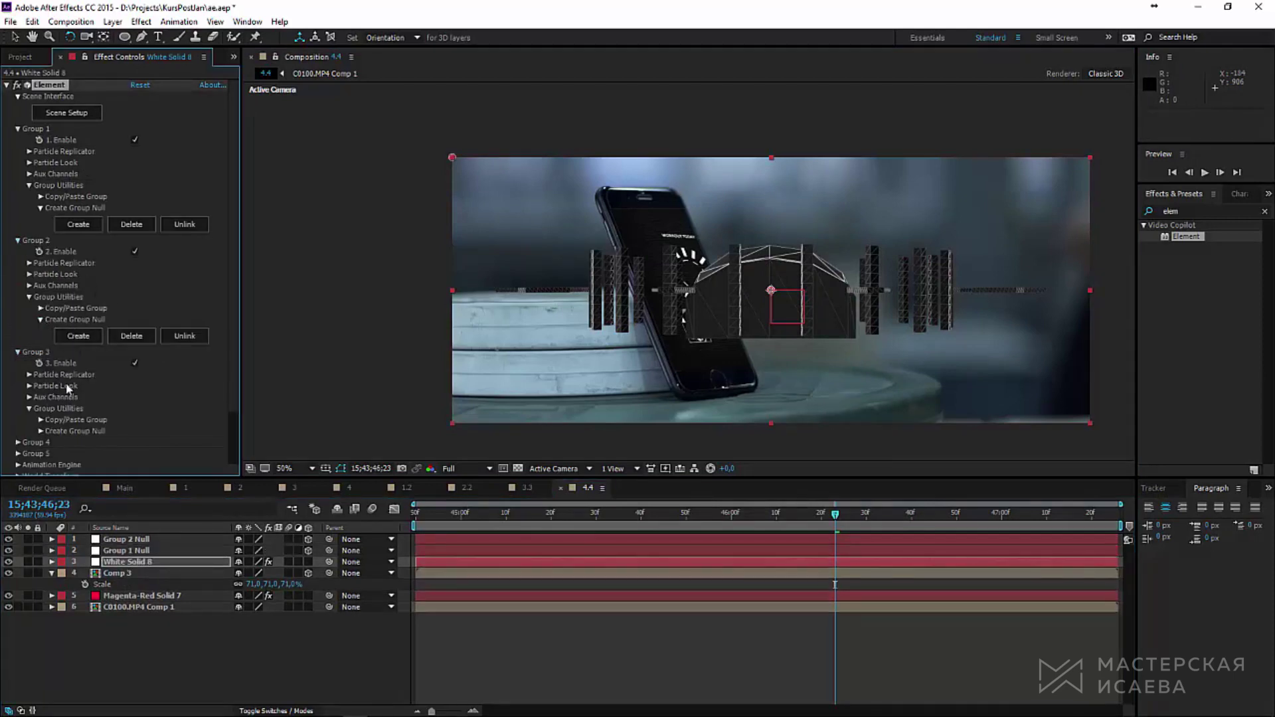
pyautogui.click(41, 432)
pyautogui.click(78, 447)
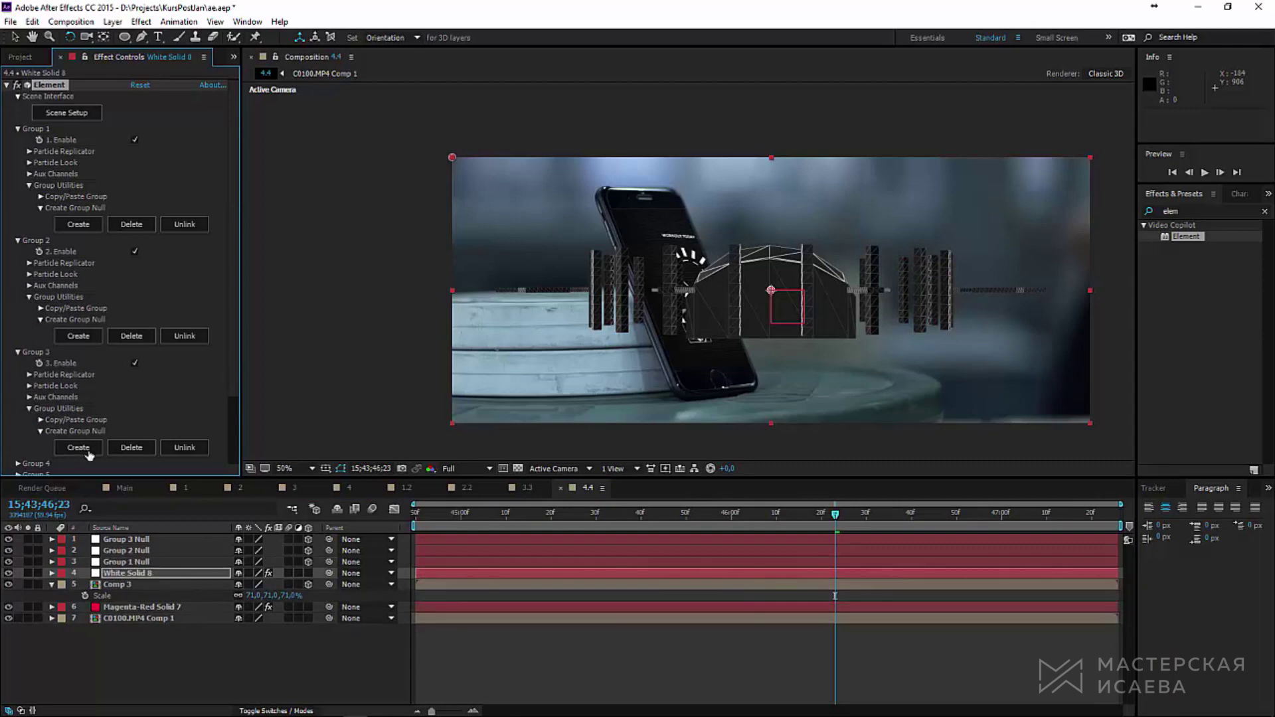
# Step: Tilt the three group nulls toward the camera, scale them to 35% and move them beside the phone
pyautogui.click(54, 585)
pyautogui.click(126, 539)
pyautogui.keyDown('shift'); pyautogui.click(126, 562); pyautogui.keyUp('shift')
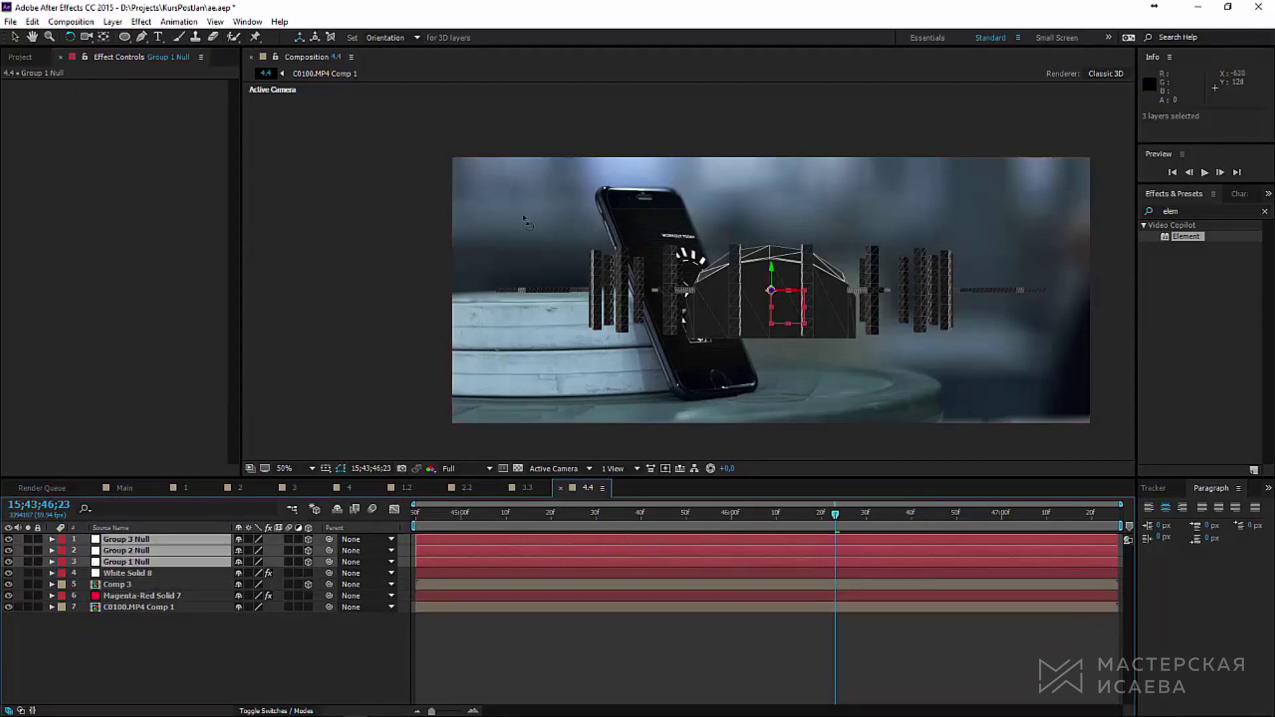
pyautogui.moveTo(794, 291); pyautogui.dragTo(851, 312)
pyautogui.press('s')
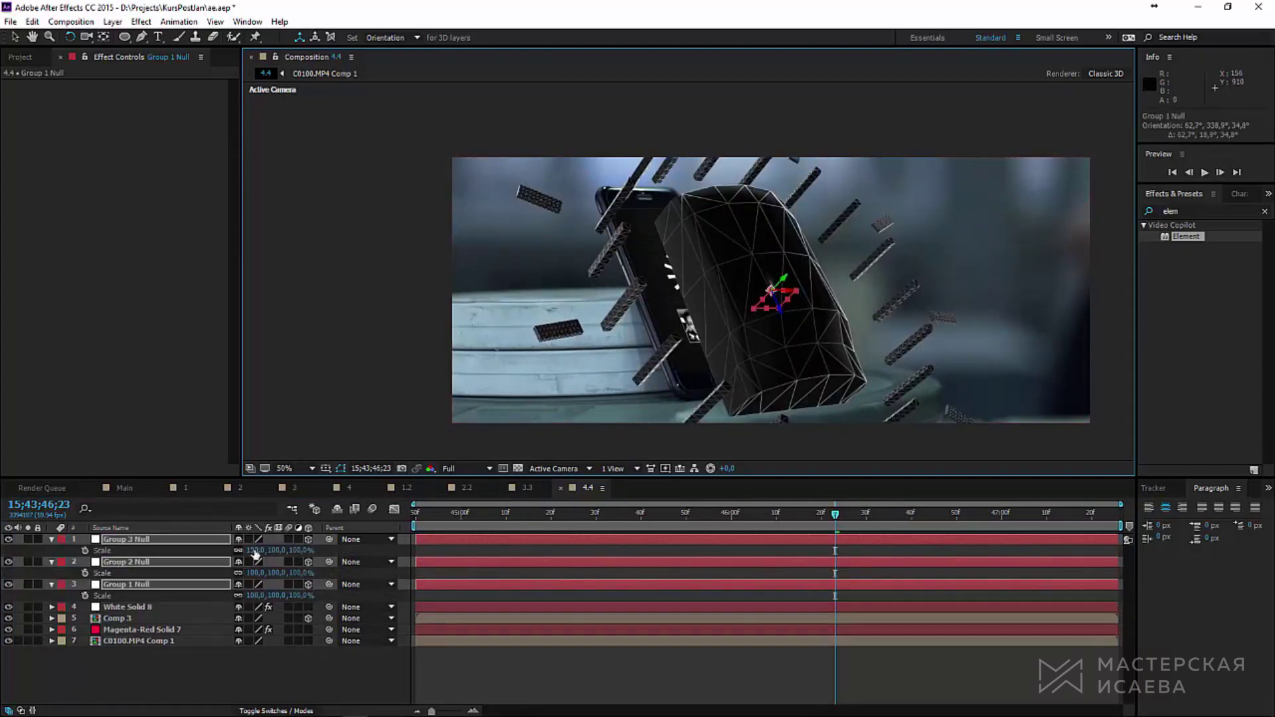
pyautogui.moveTo(265, 550); pyautogui.dragTo(246, 550)
pyautogui.press('v')
pyautogui.moveTo(849, 296); pyautogui.dragTo(841, 267)
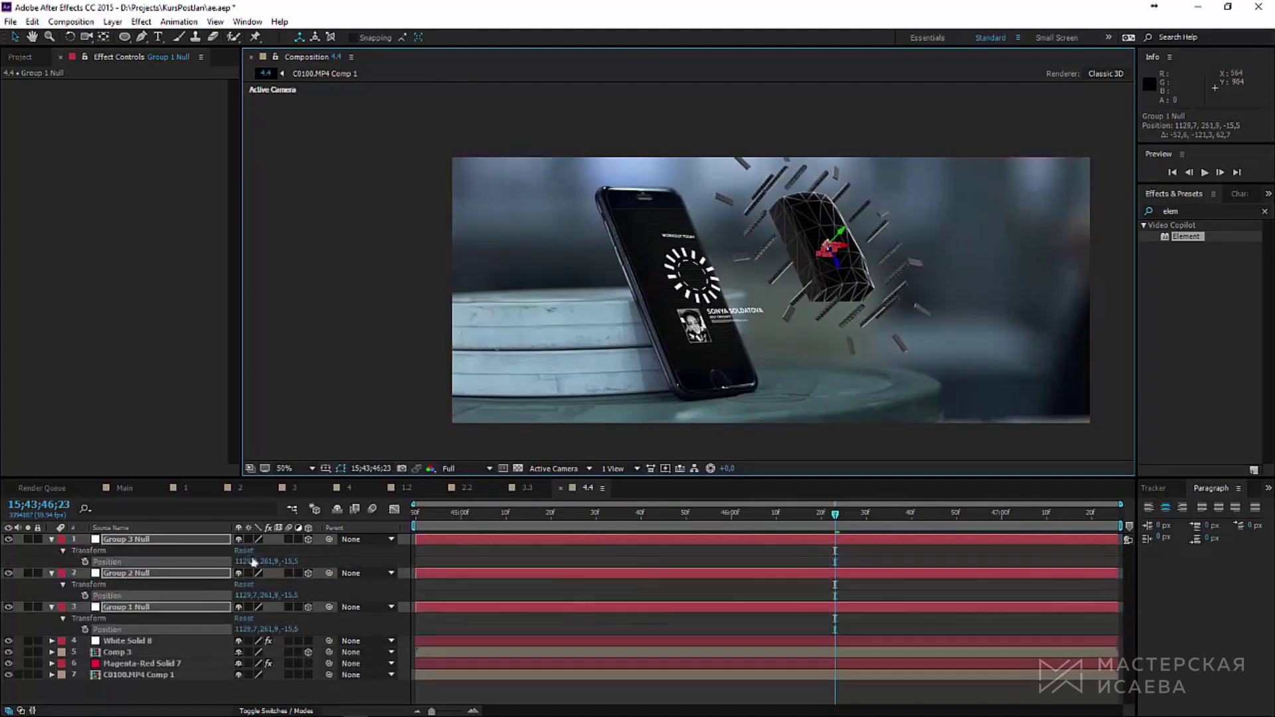
pyautogui.moveTo(266, 550); pyautogui.dragTo(253, 550)
# Step: Set White Solid 8 to Screen blending and preview the composition
pyautogui.click(127, 606)
pyautogui.press('F4')
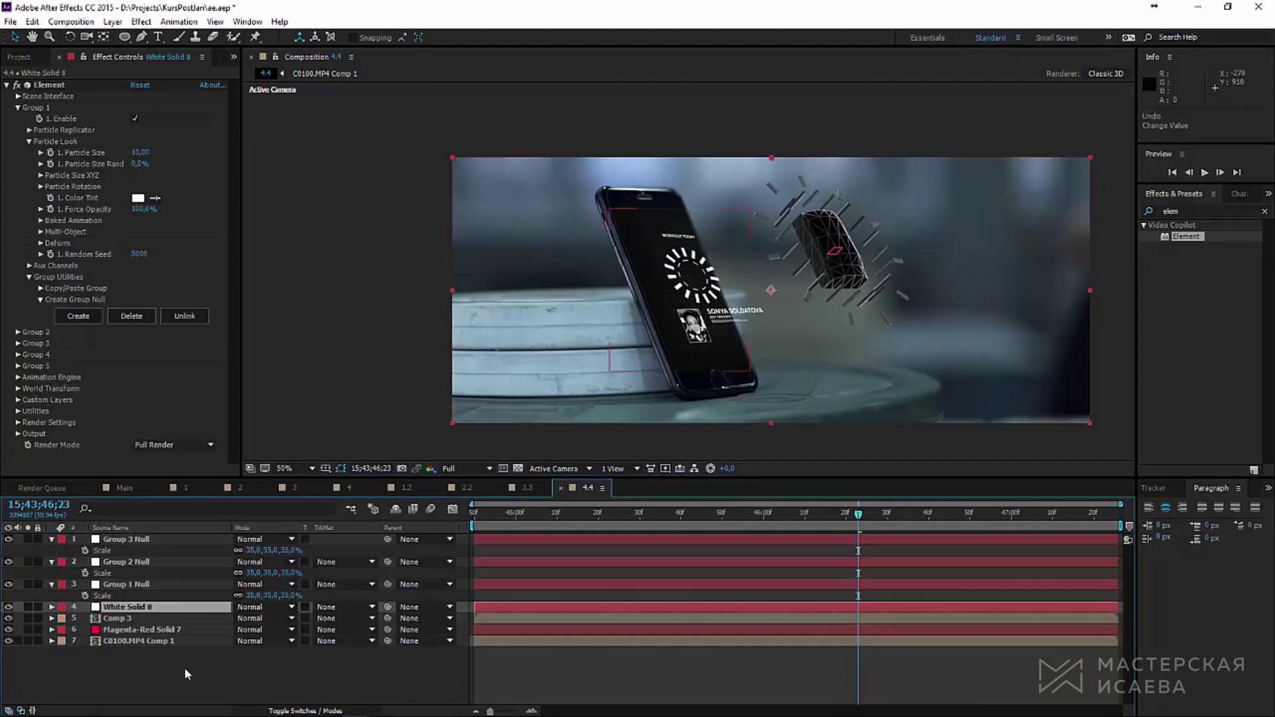
pyautogui.click(264, 607)
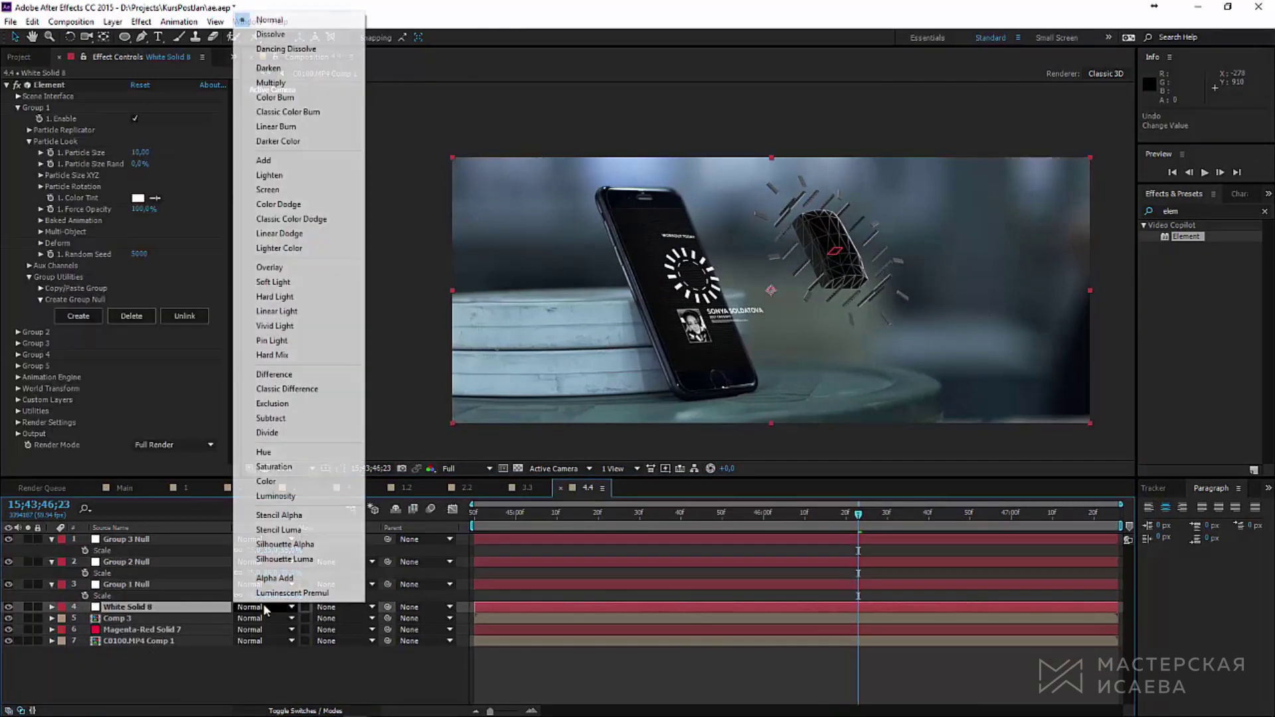
pyautogui.click(299, 191)
pyautogui.press('space')
pyautogui.hotkey('ctrl', 'Up')
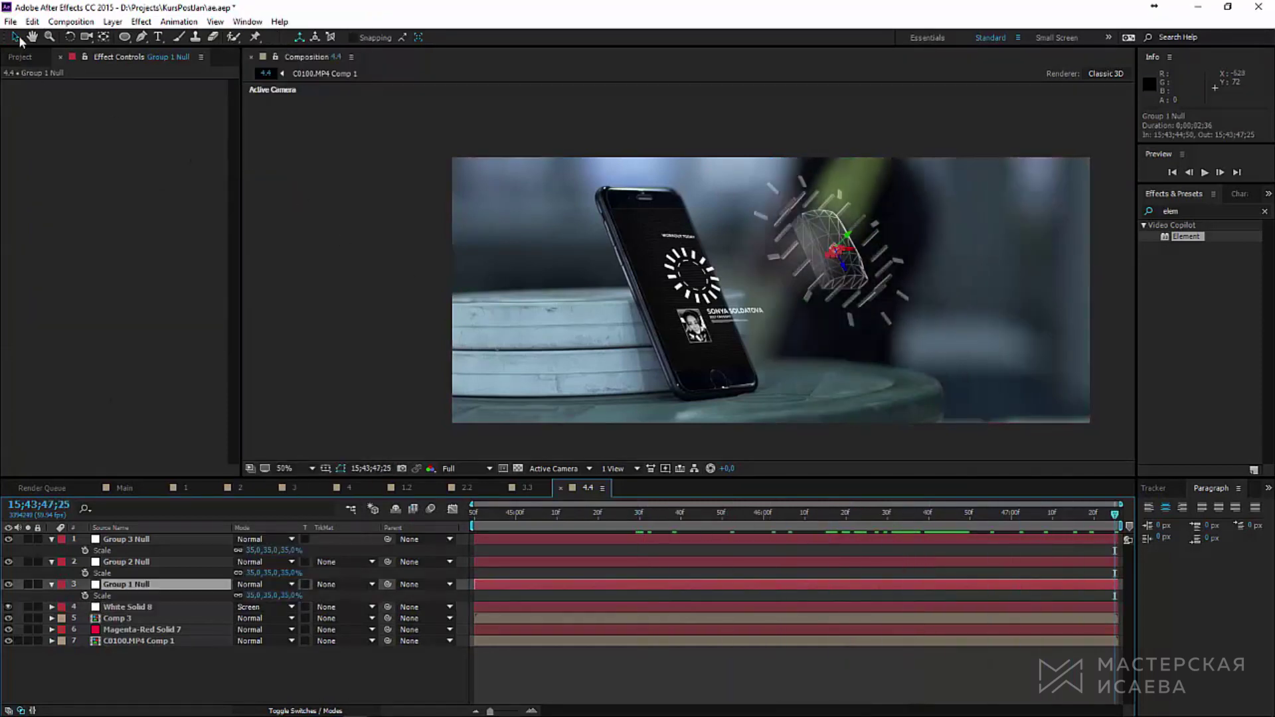
# Step: Keyframe Group 1 Null's position so it flies out from the phone screen
pyautogui.hotkey('alt', 'shift', 'p')
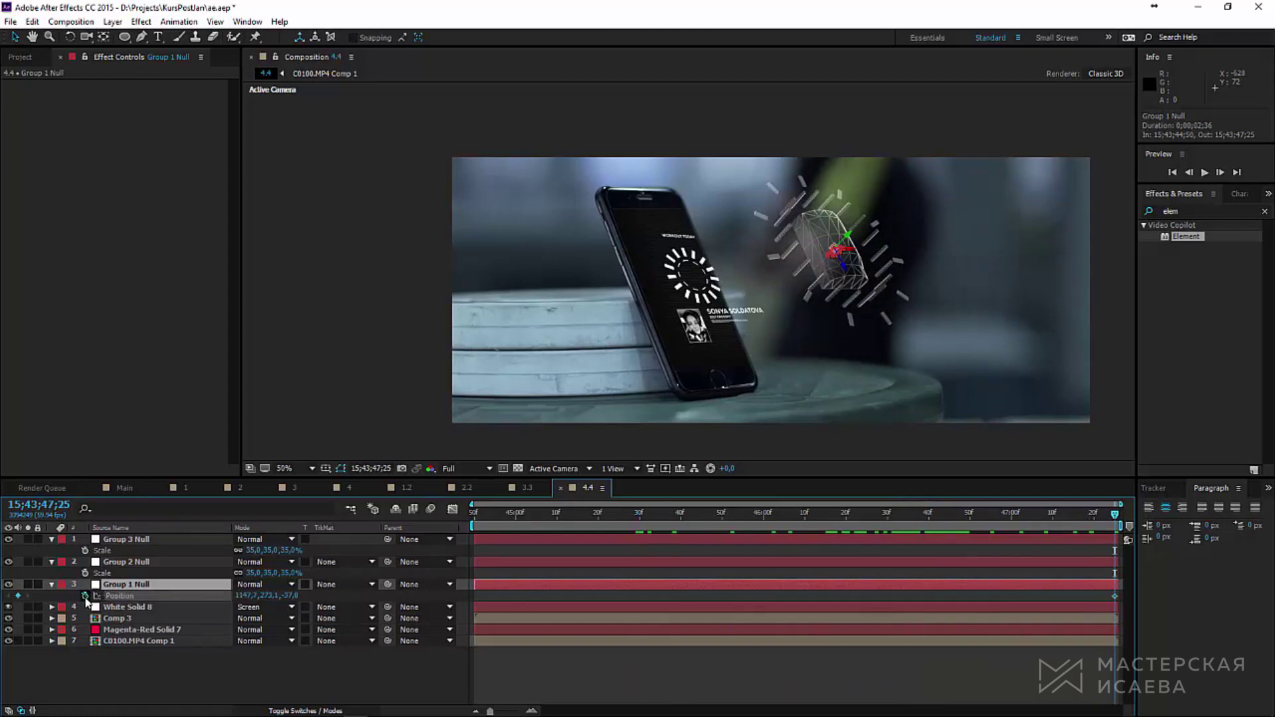
pyautogui.press('Home')
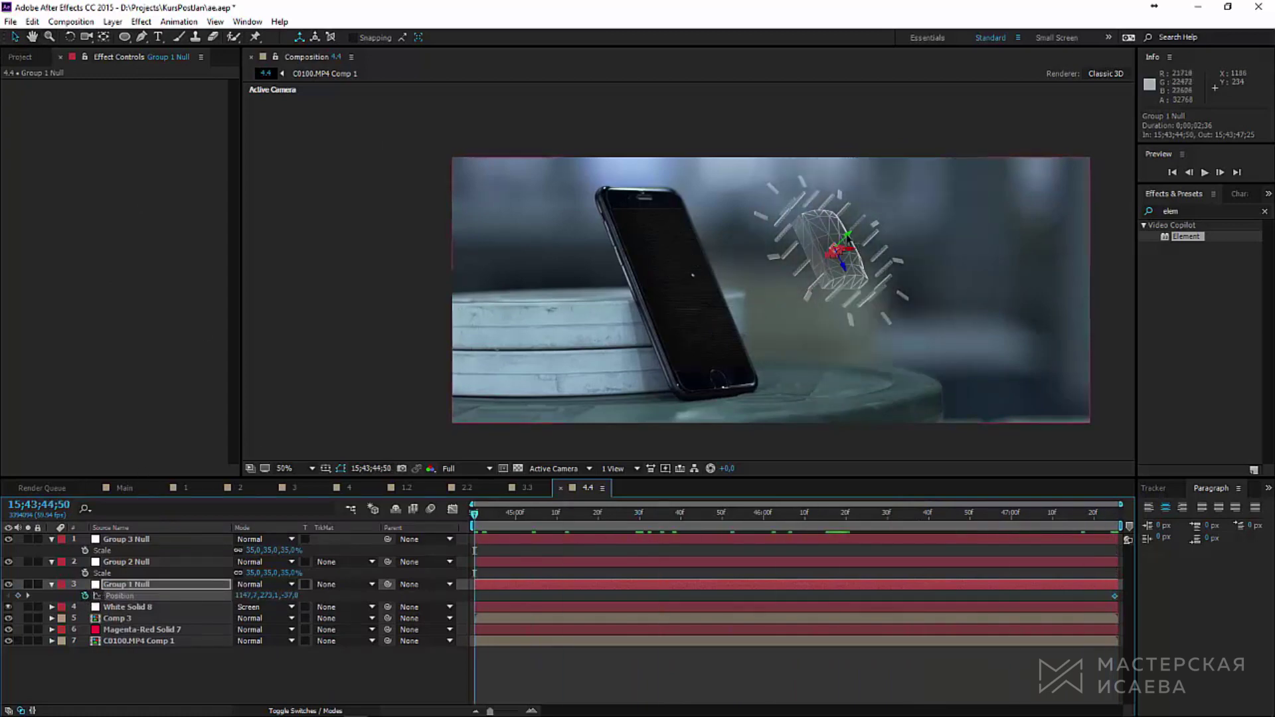
pyautogui.moveTo(854, 245); pyautogui.dragTo(716, 349)
pyautogui.press('space')
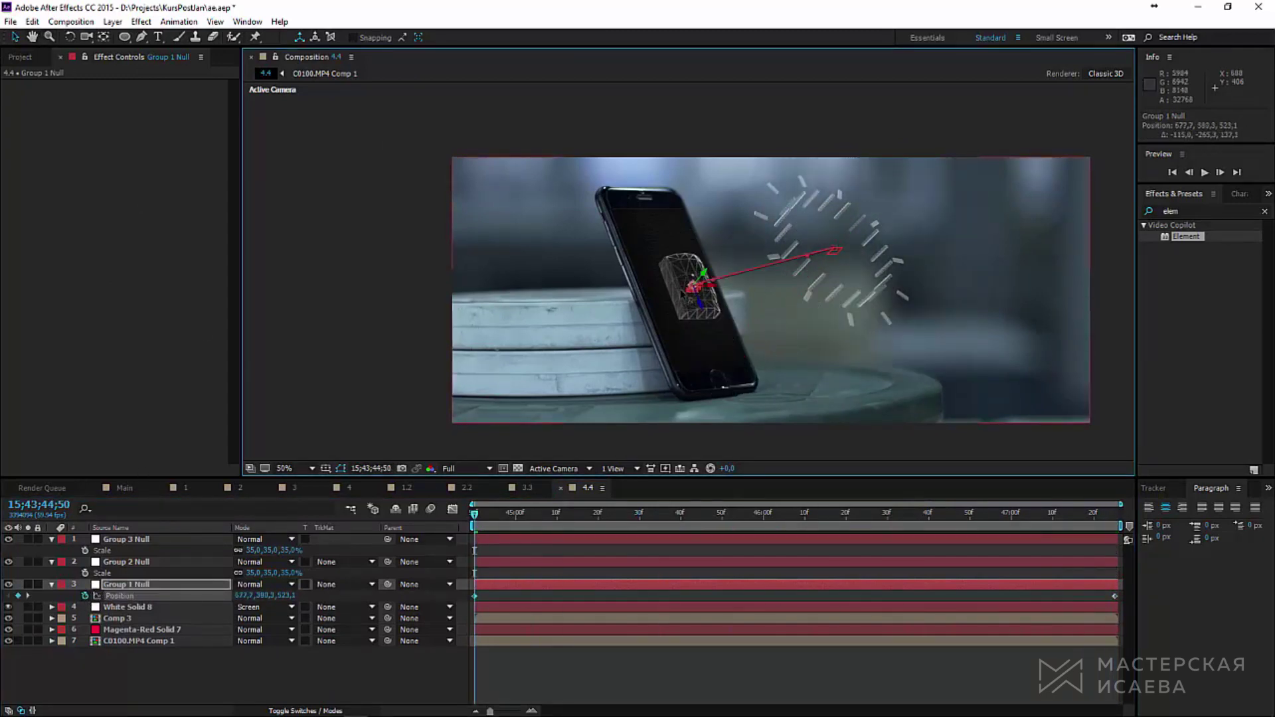
# Step: Keyframe Group 1 Null's X Rotation to -17° at the end and preview it
pyautogui.press('s')
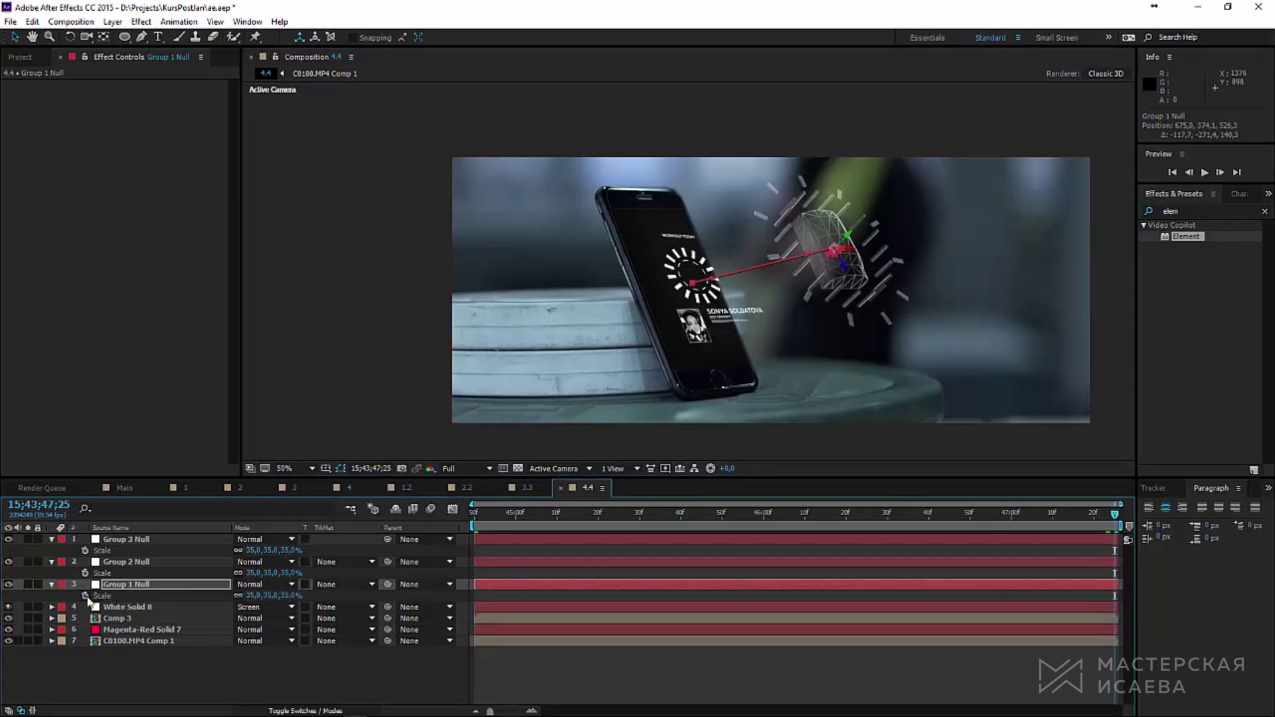
pyautogui.press('Home')
pyautogui.click(254, 595)
pyautogui.write('0')
pyautogui.press('Return')
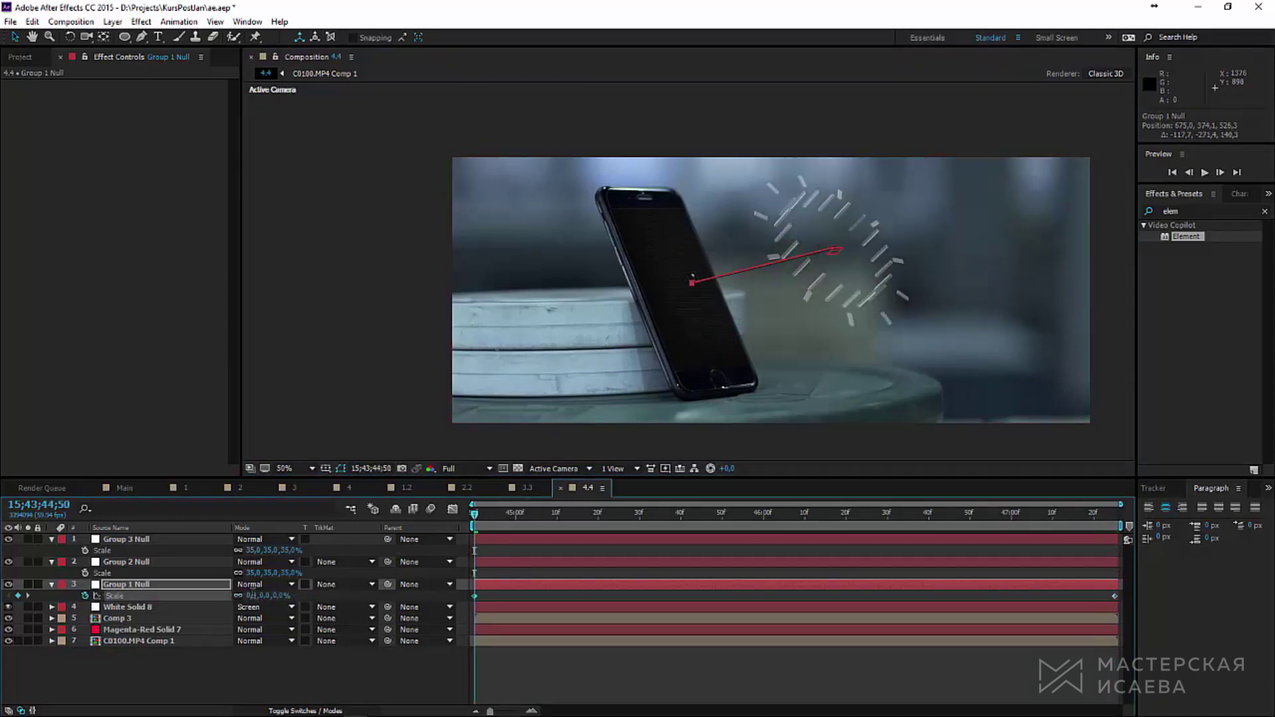
pyautogui.hotkey('ctrl', 'z')
pyautogui.press('End')
pyautogui.press('r')
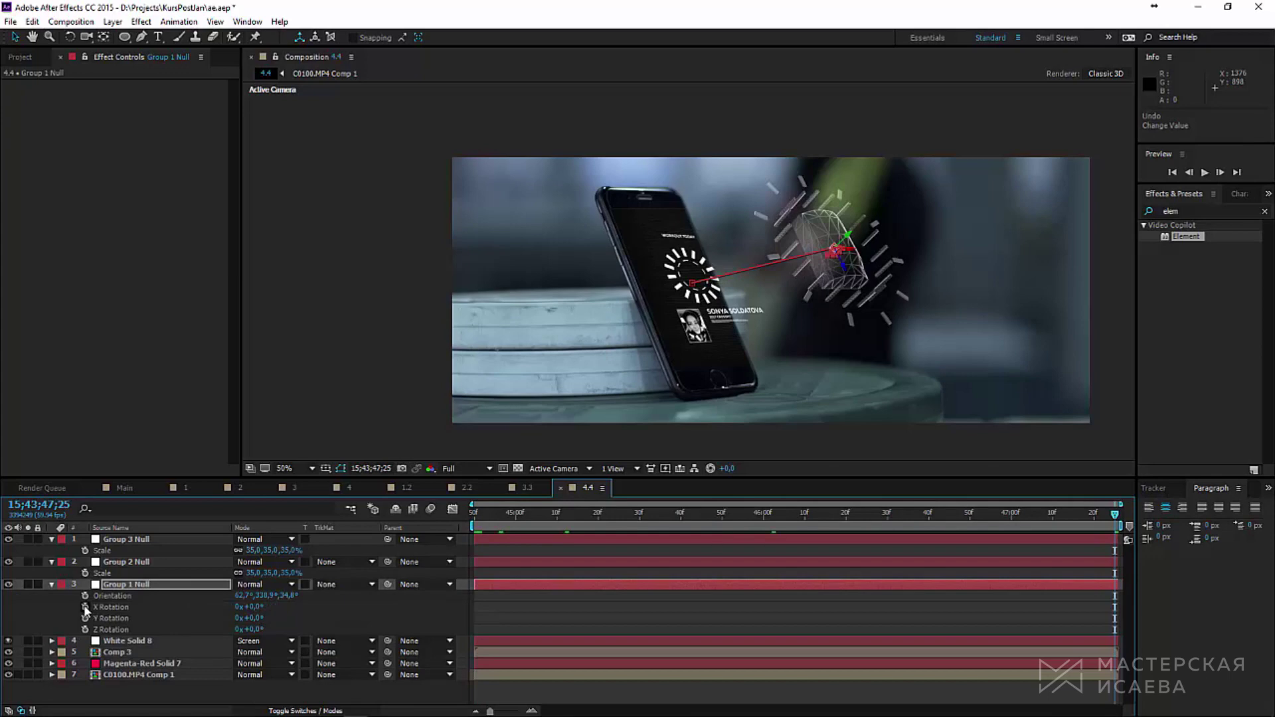
pyautogui.click(85, 607)
pyautogui.moveTo(259, 611); pyautogui.dragTo(248, 612)
pyautogui.press('space')
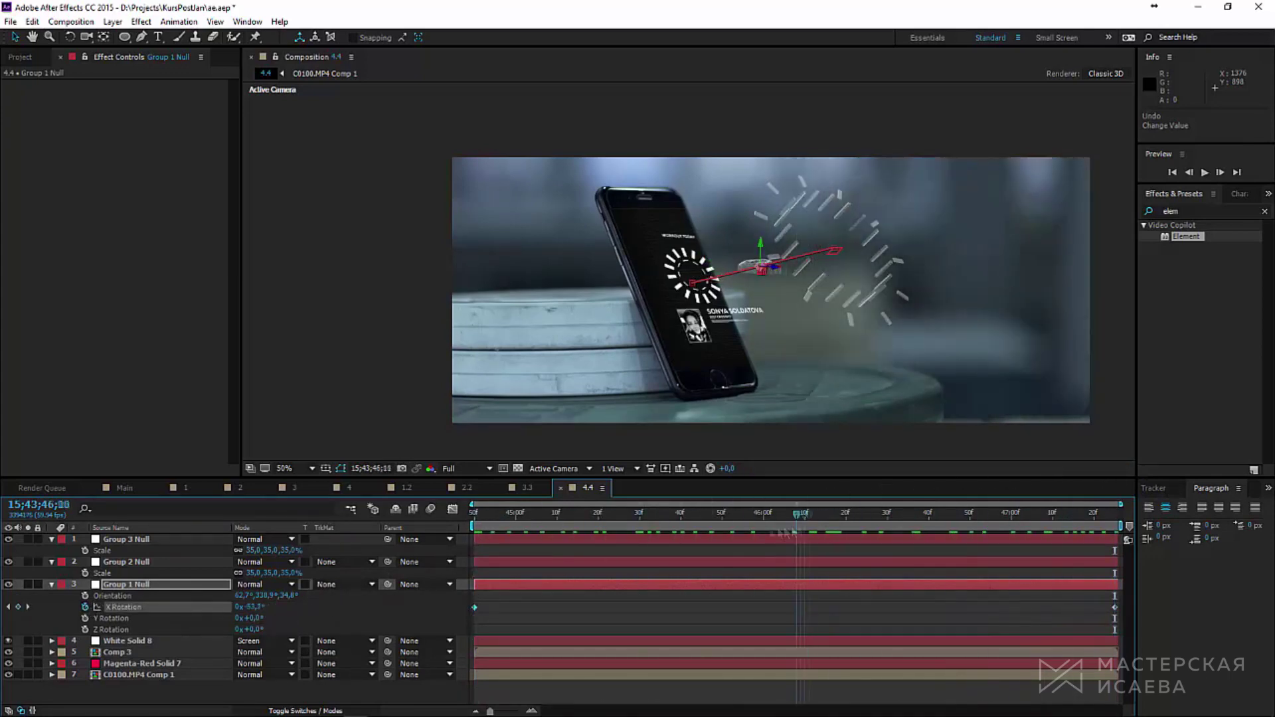
pyautogui.press('space')
pyautogui.press('space')
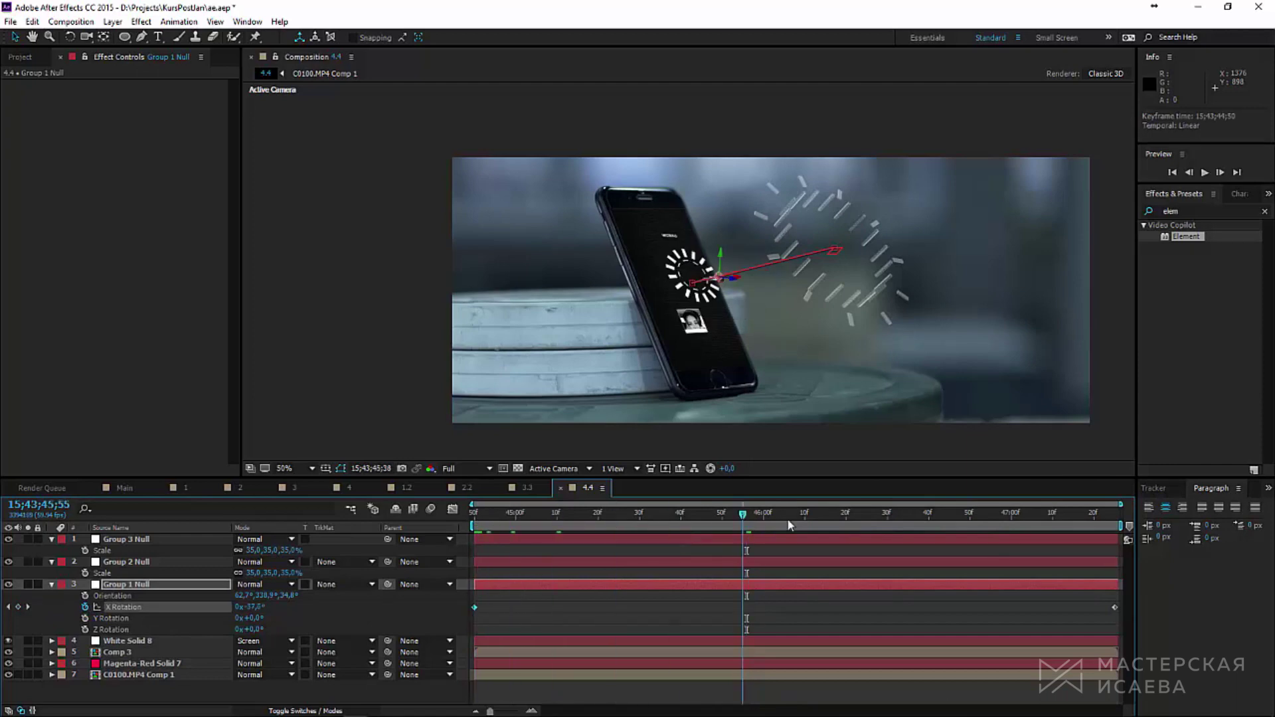
# Step: Show Group 1 Null's Position keyframes as curves in the Graph Editor
pyautogui.hotkey('ctrl', '`')
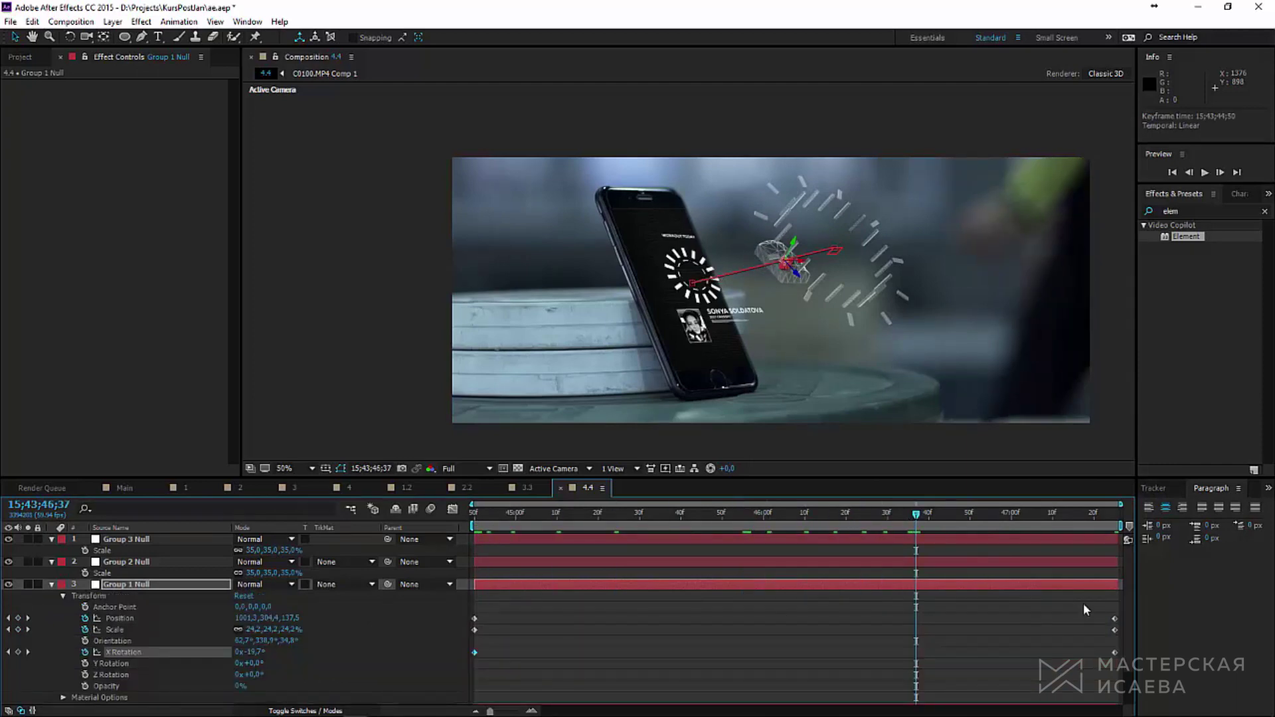
pyautogui.click(1083, 603)
pyautogui.click(113, 618)
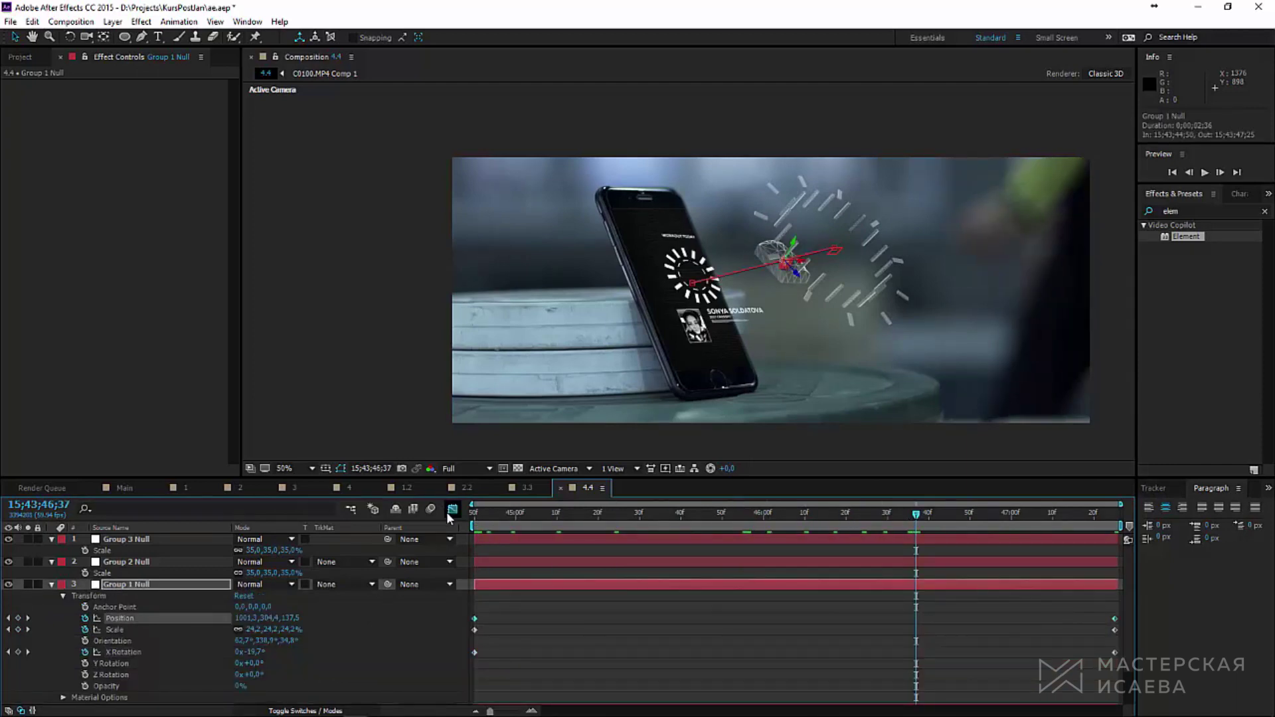
pyautogui.click(453, 509)
pyautogui.hotkey('ctrl', 'z')
# Step: Apply Easy Ease In to the final Position, Scale and X Rotation keyframes, then preview
pyautogui.moveTo(1075, 538); pyautogui.dragTo(1156, 684)
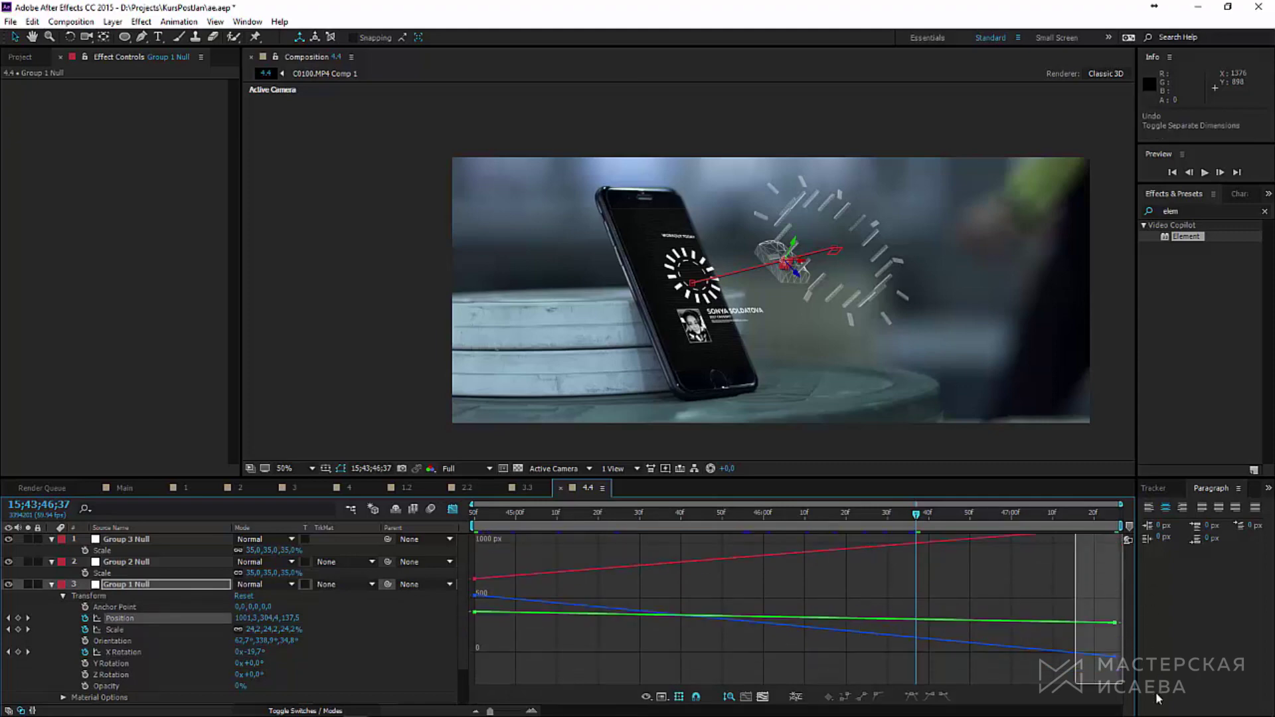
pyautogui.click(930, 698)
pyautogui.moveTo(922, 506); pyautogui.dragTo(1115, 530)
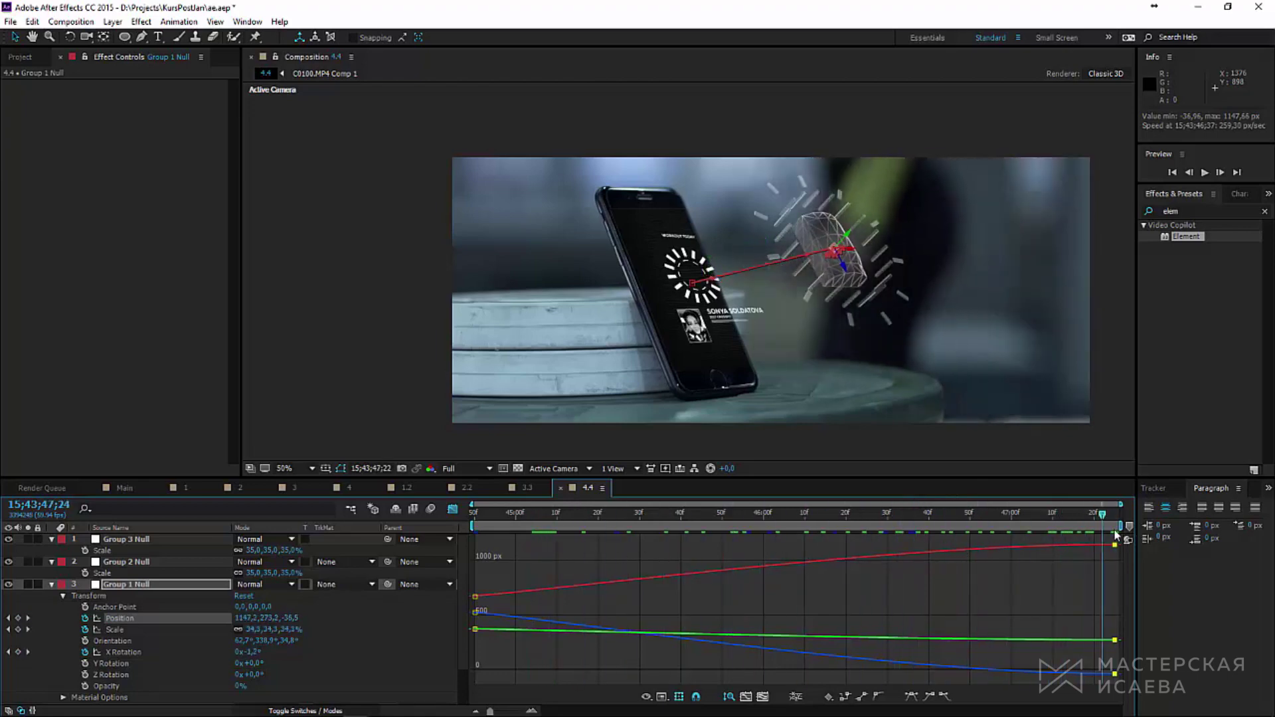
pyautogui.click(144, 626)
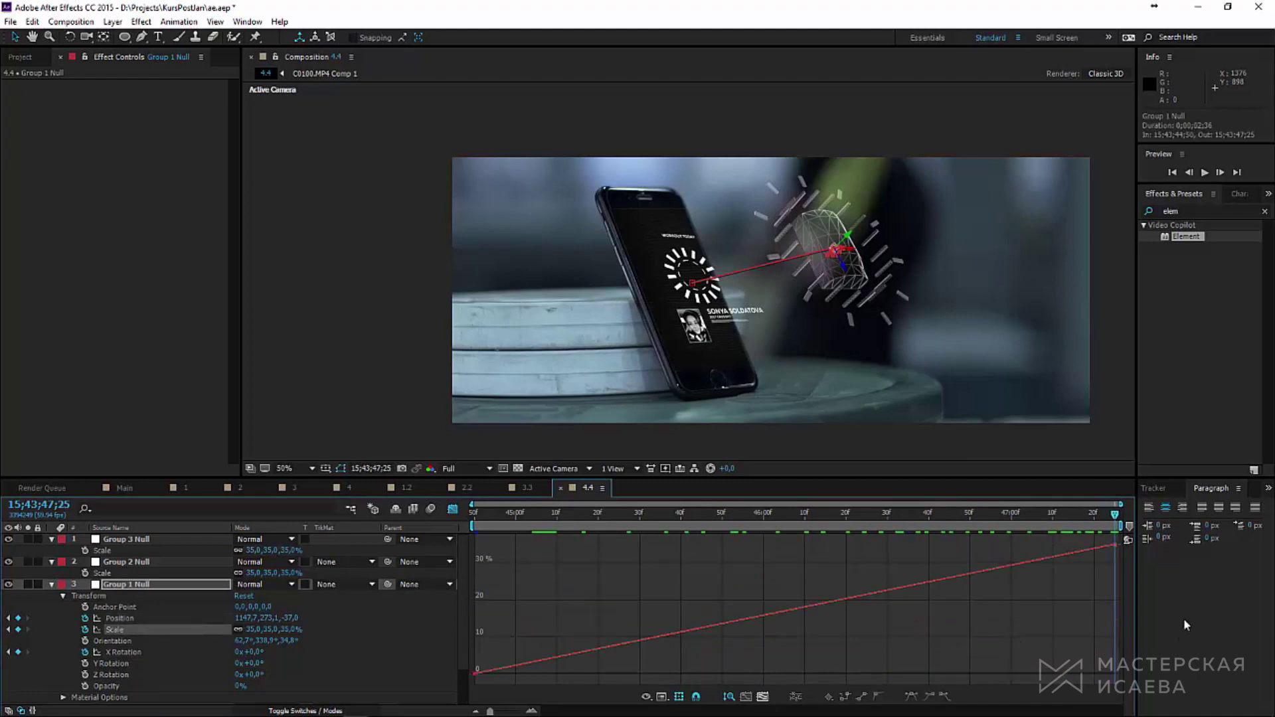
pyautogui.click(929, 696)
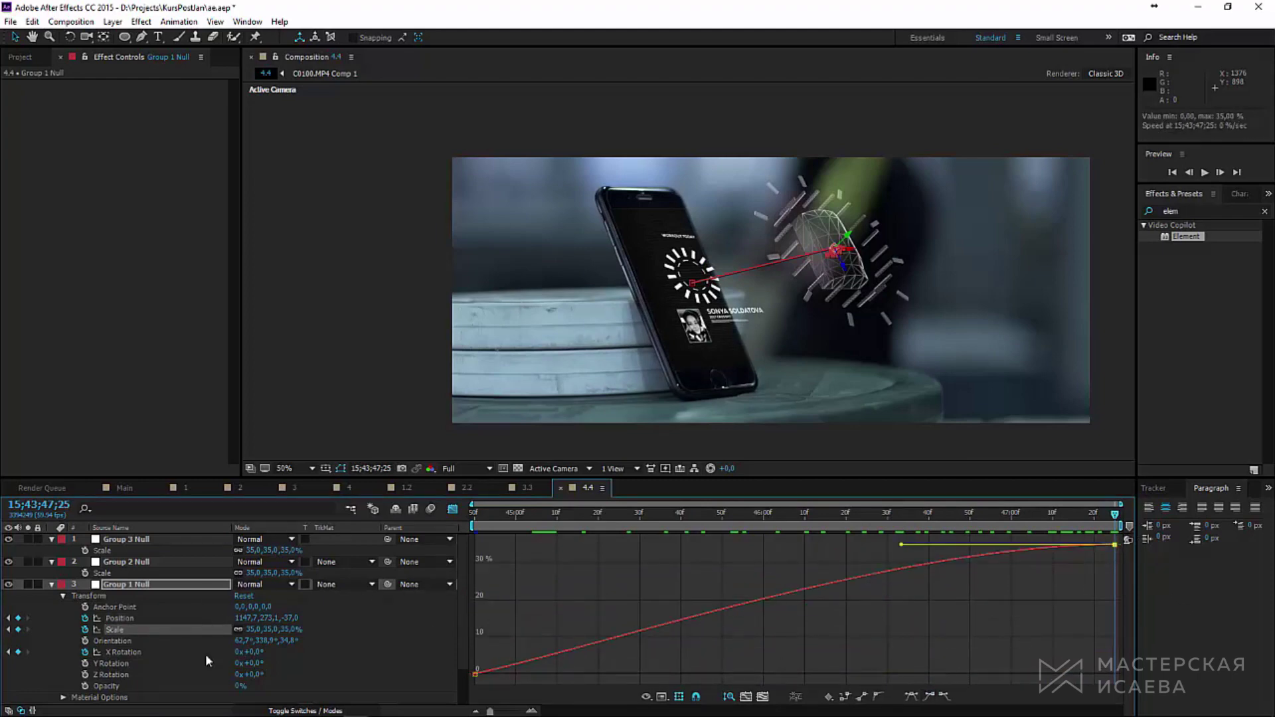
pyautogui.click(123, 652)
pyautogui.moveTo(1054, 603); pyautogui.dragTo(1124, 555)
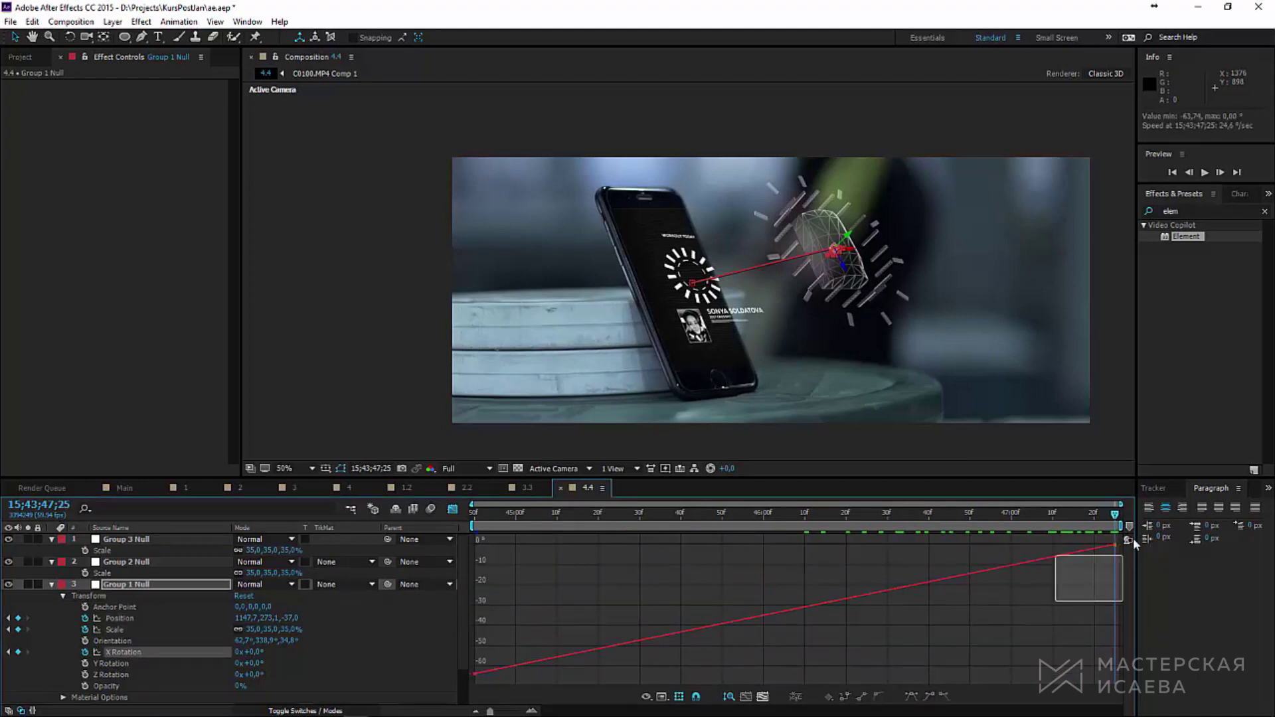
pyautogui.click(927, 701)
pyautogui.moveTo(1112, 523); pyautogui.dragTo(473, 523)
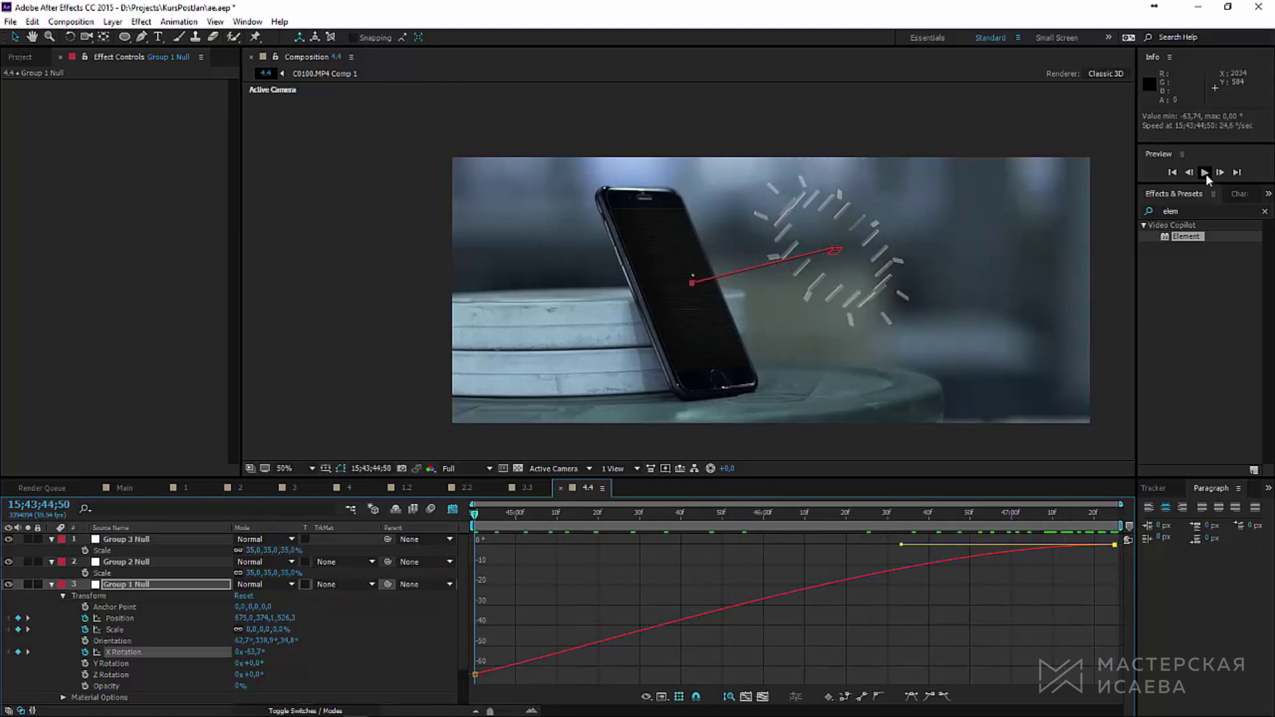
pyautogui.click(1205, 174)
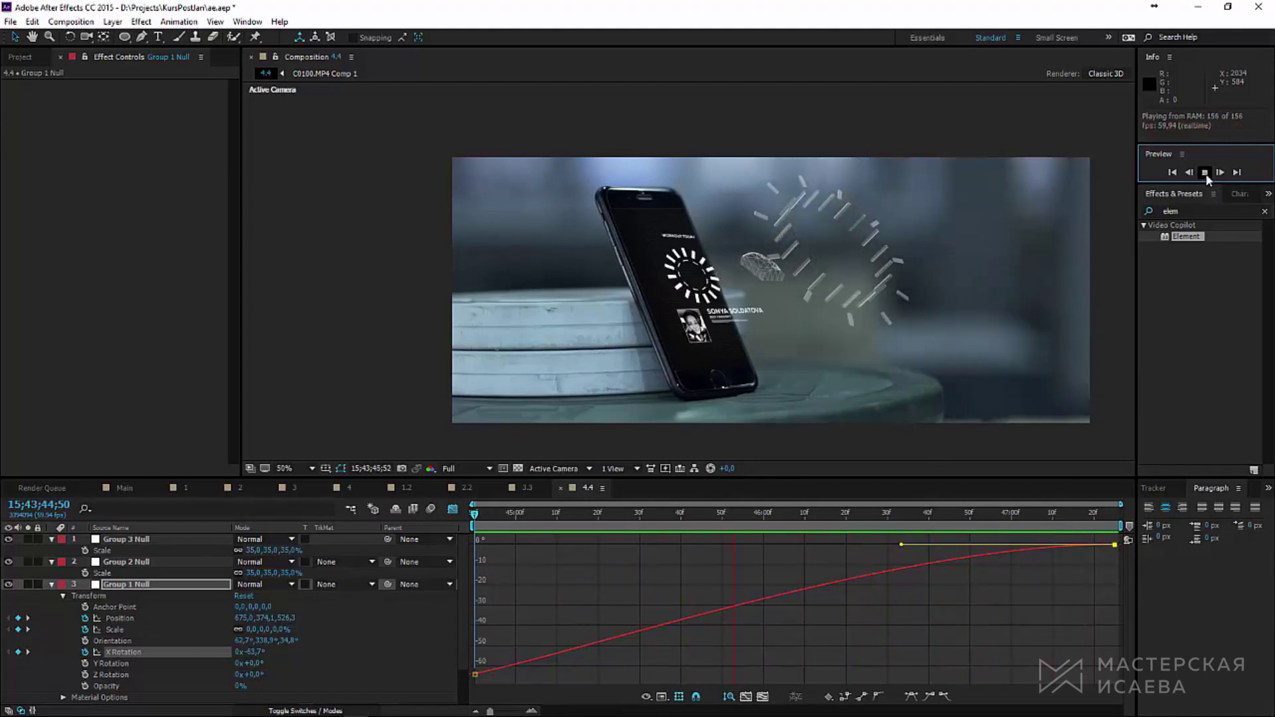
pyautogui.click(1205, 173)
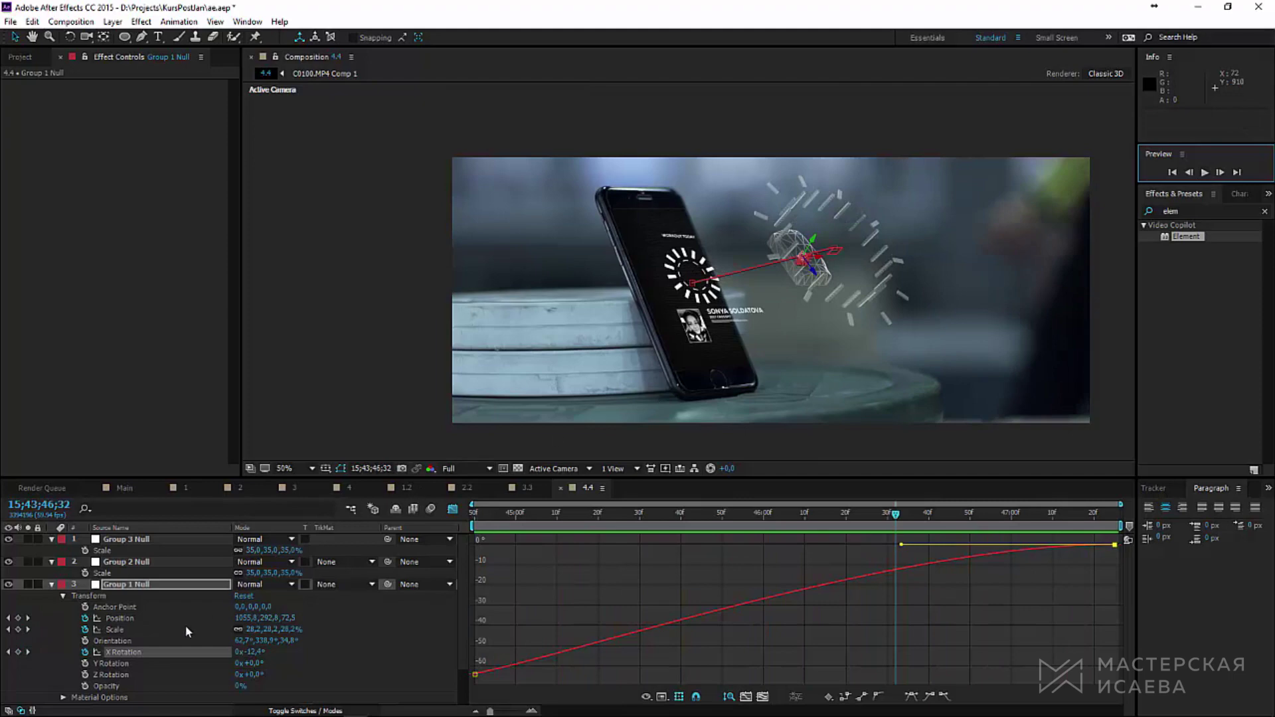
# Step: Lengthen the X Rotation and Scale ease handles for a softer landing
pyautogui.moveTo(902, 546); pyautogui.dragTo(468, 554)
pyautogui.click(127, 630)
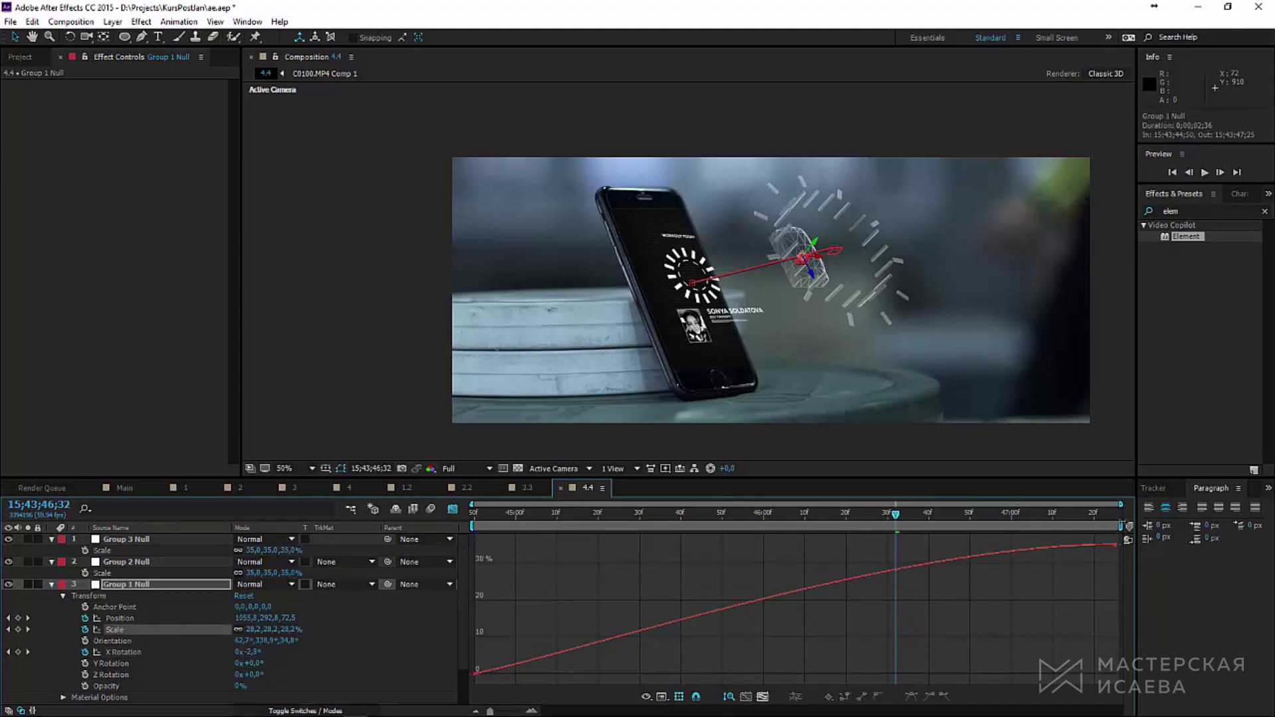
pyautogui.click(1116, 545)
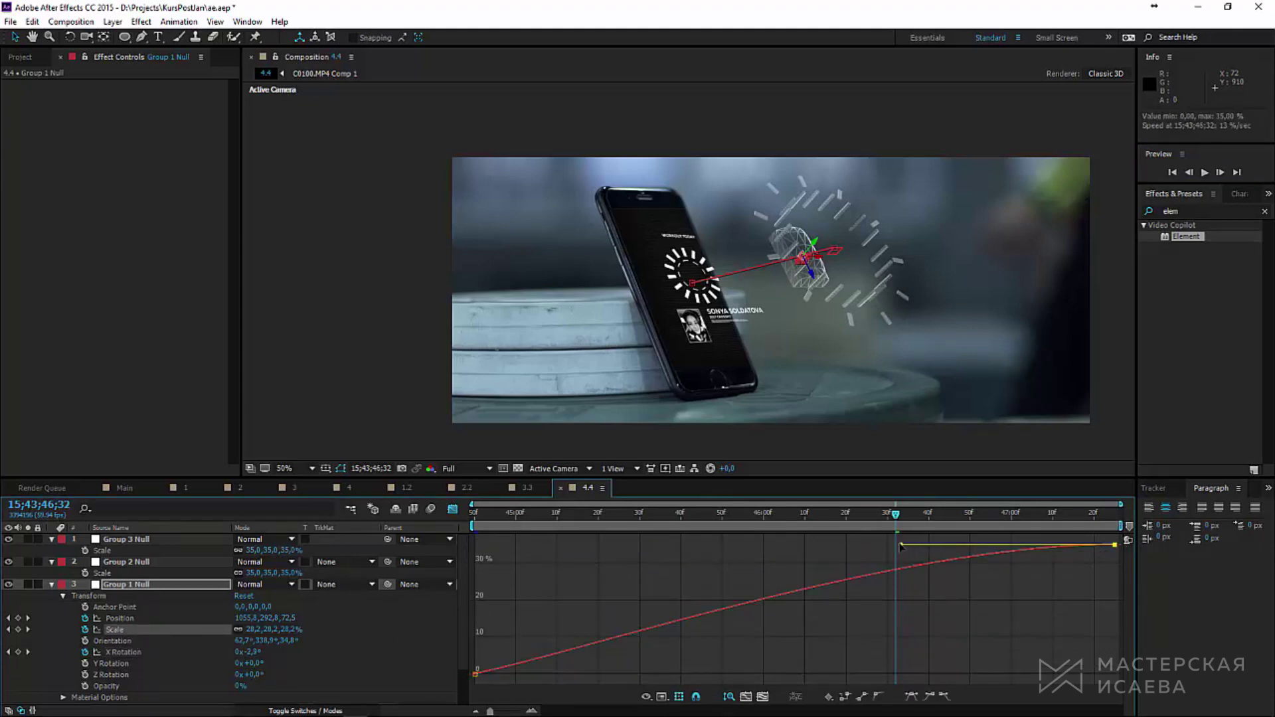
pyautogui.moveTo(900, 546); pyautogui.dragTo(1054, 528)
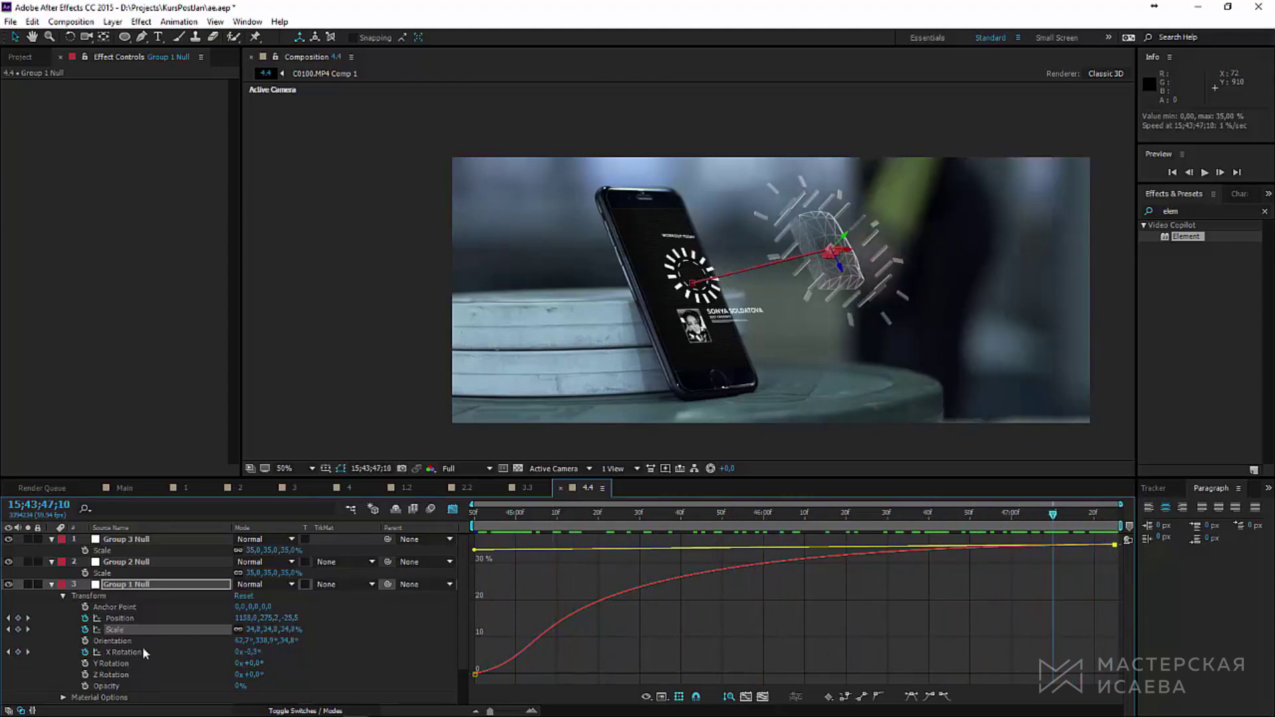
pyautogui.click(126, 619)
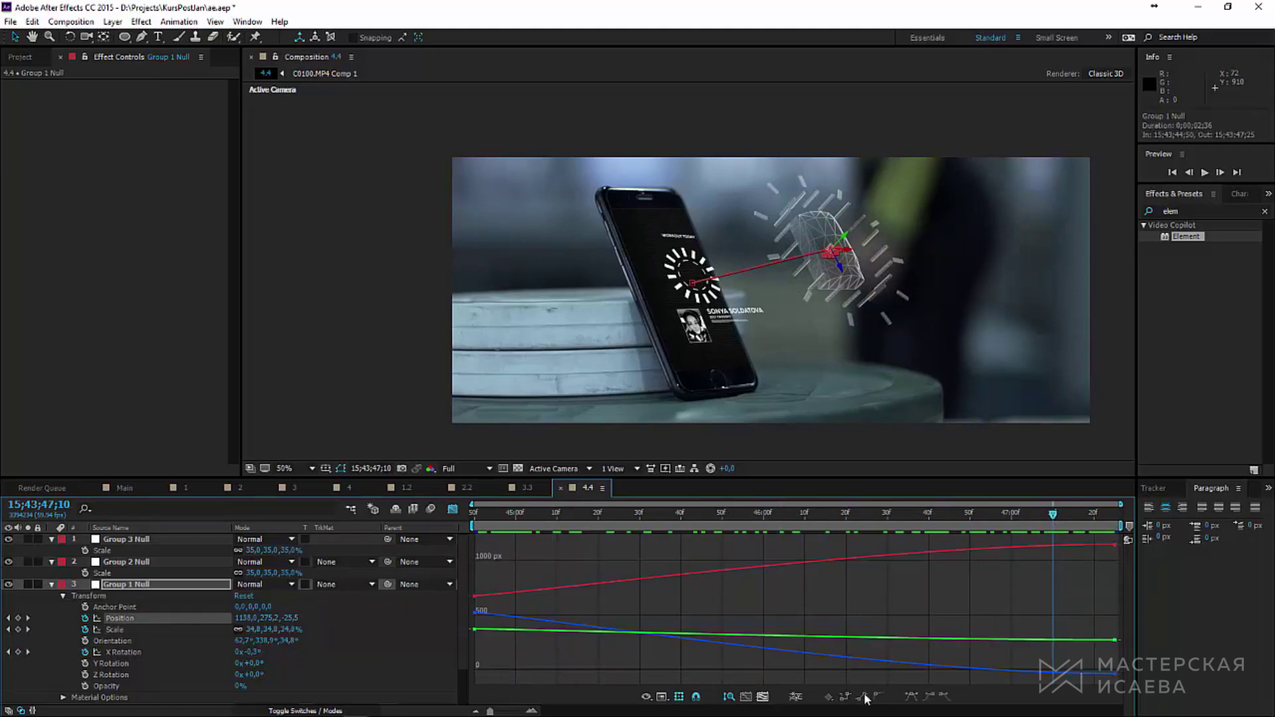
# Step: Separate Position into X, Y, Z and stretch the X and Z end ease handles
pyautogui.click(796, 697)
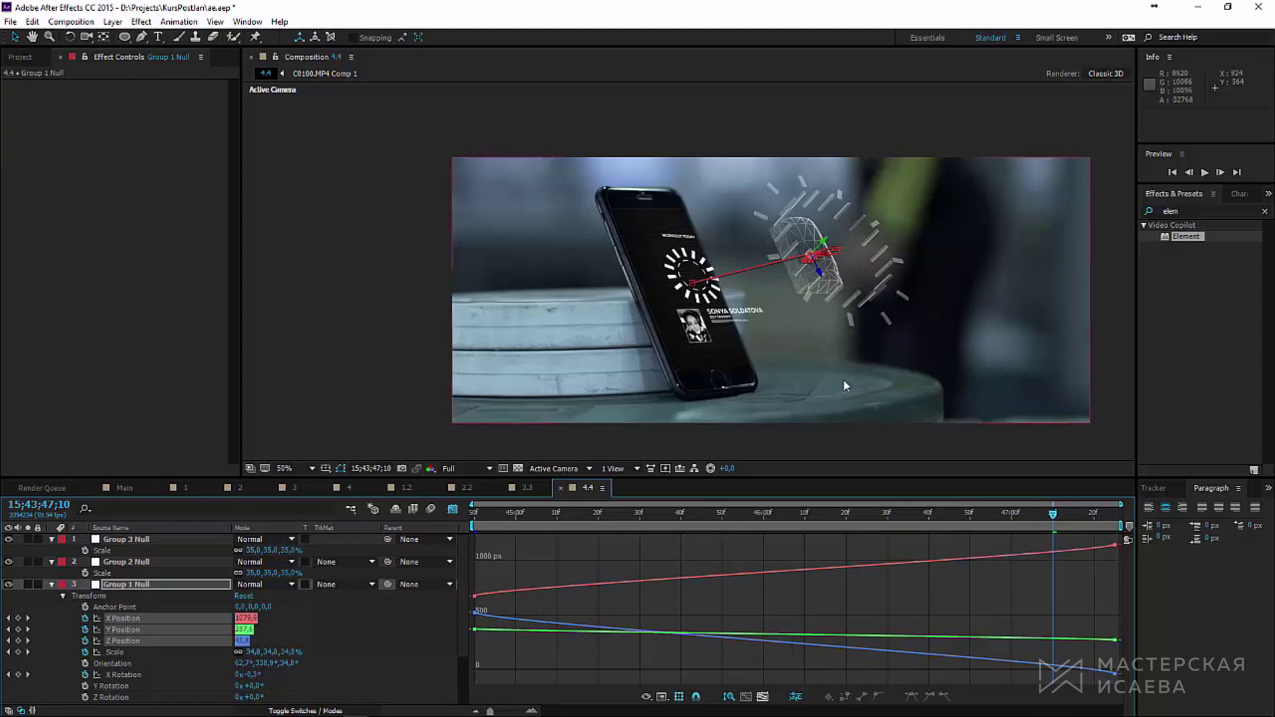
pyautogui.click(1111, 676)
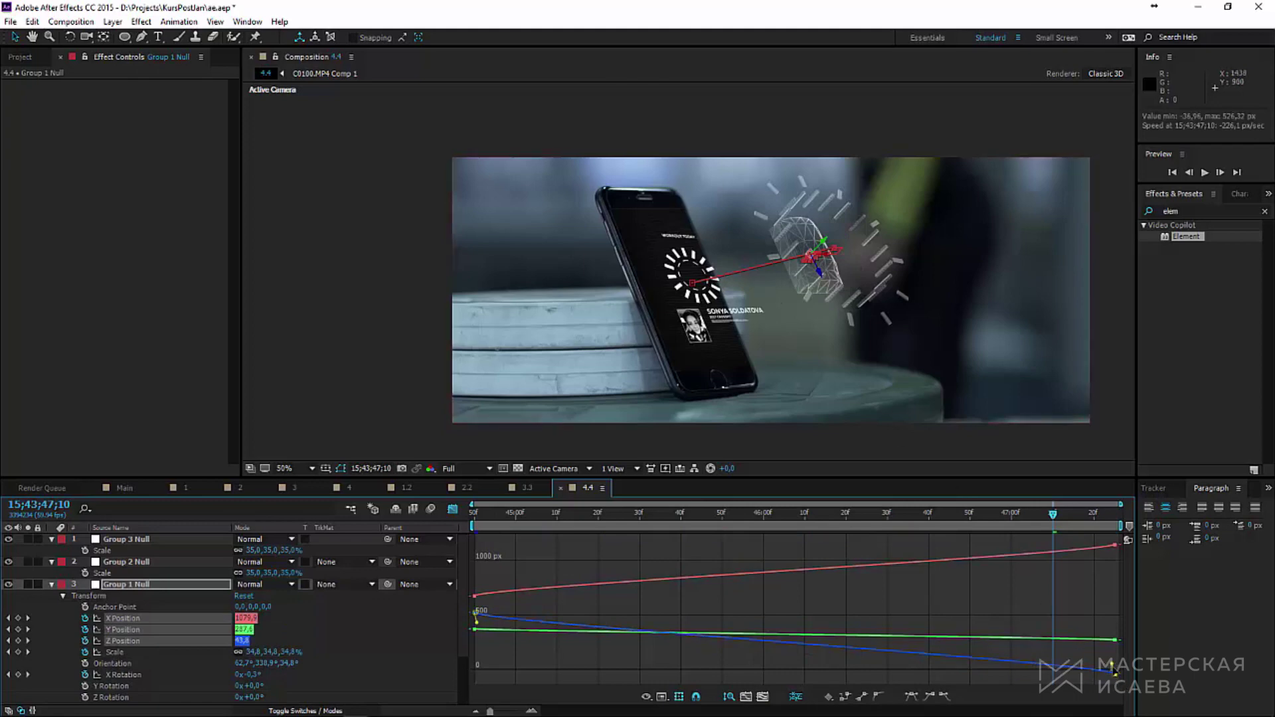
pyautogui.moveTo(1114, 671); pyautogui.dragTo(474, 647)
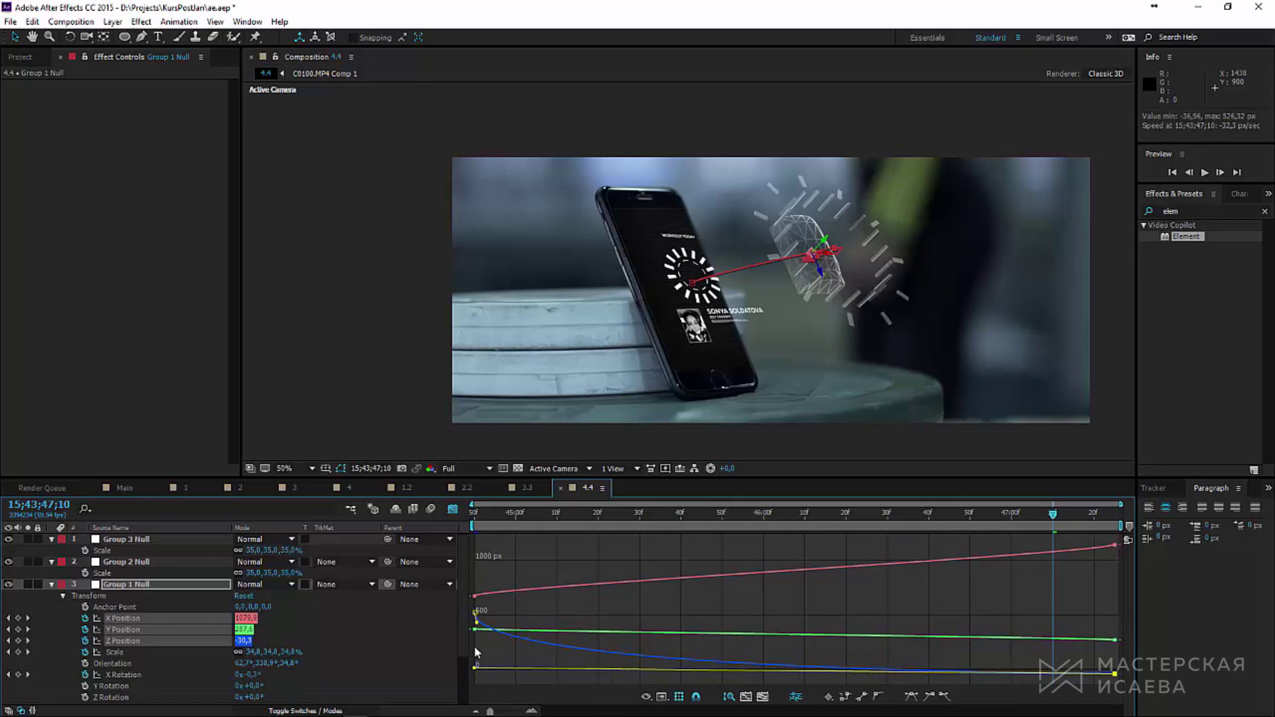
pyautogui.click(1098, 549)
pyautogui.moveTo(1114, 556); pyautogui.dragTo(456, 571)
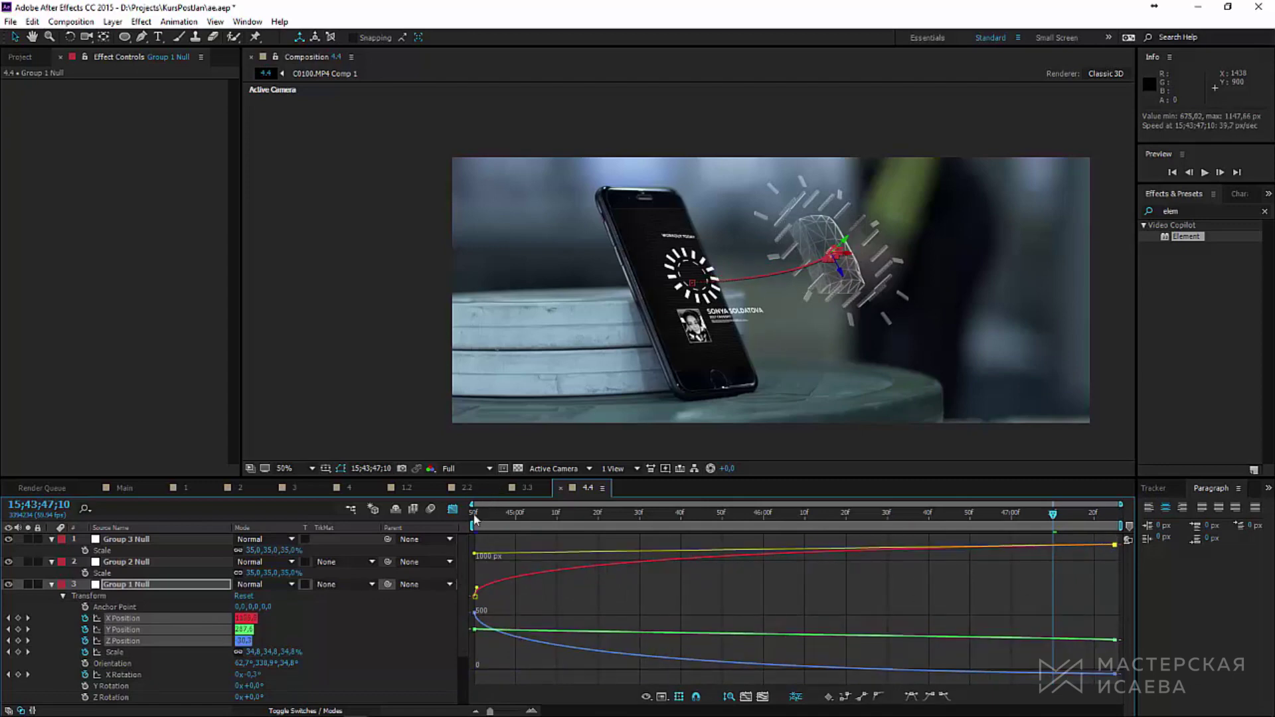
pyautogui.moveTo(474, 519); pyautogui.dragTo(1108, 548)
# Step: Easy Ease the final Y Position keyframe and preview the motion
pyautogui.click(1114, 640)
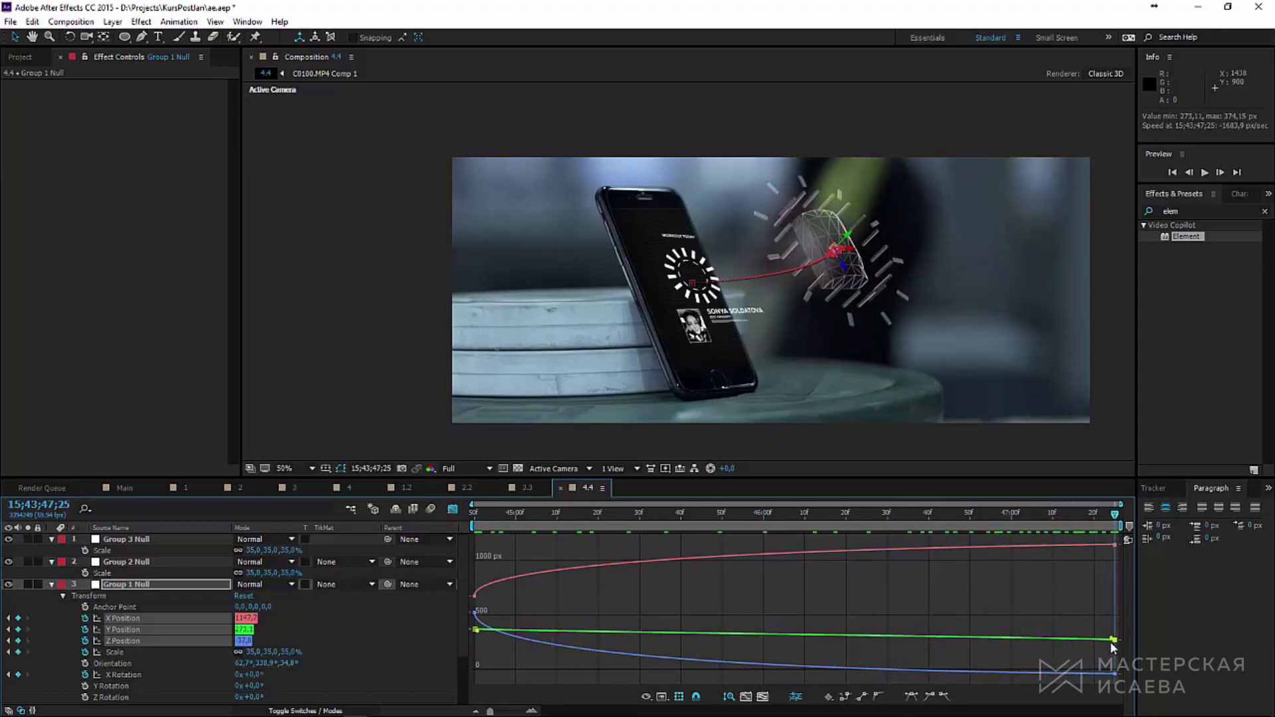
pyautogui.click(929, 698)
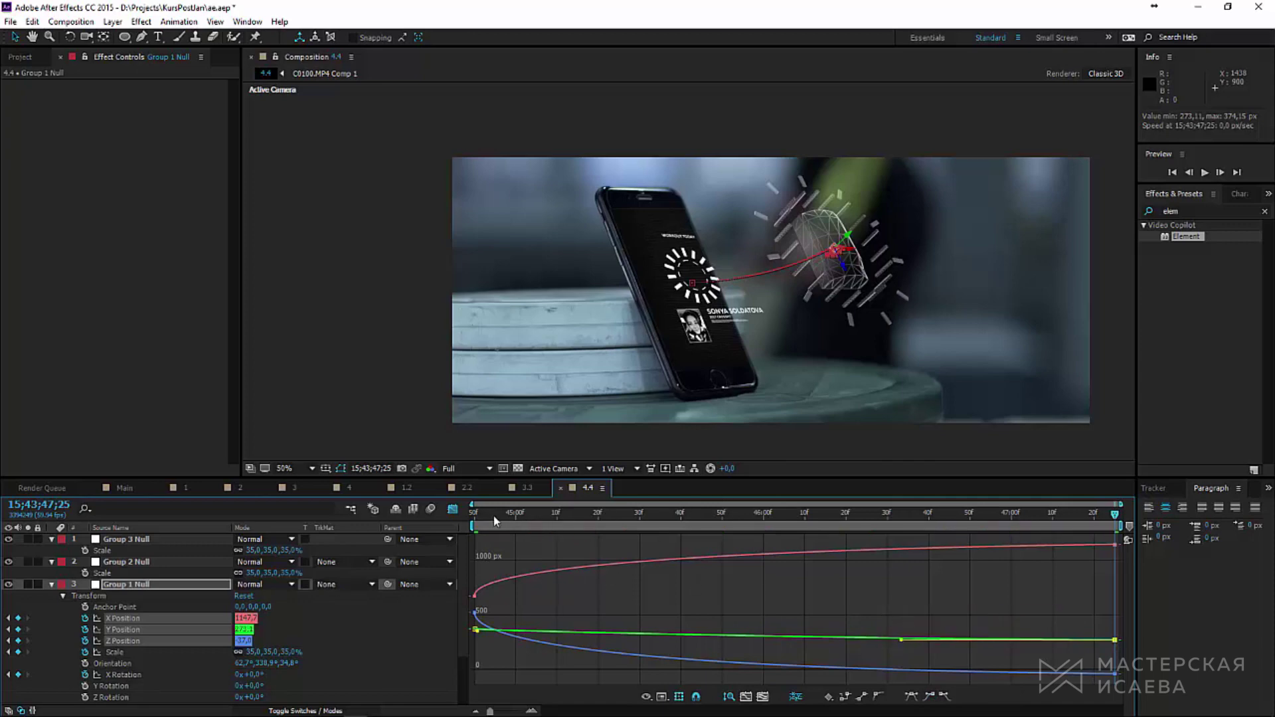
pyautogui.press('space')
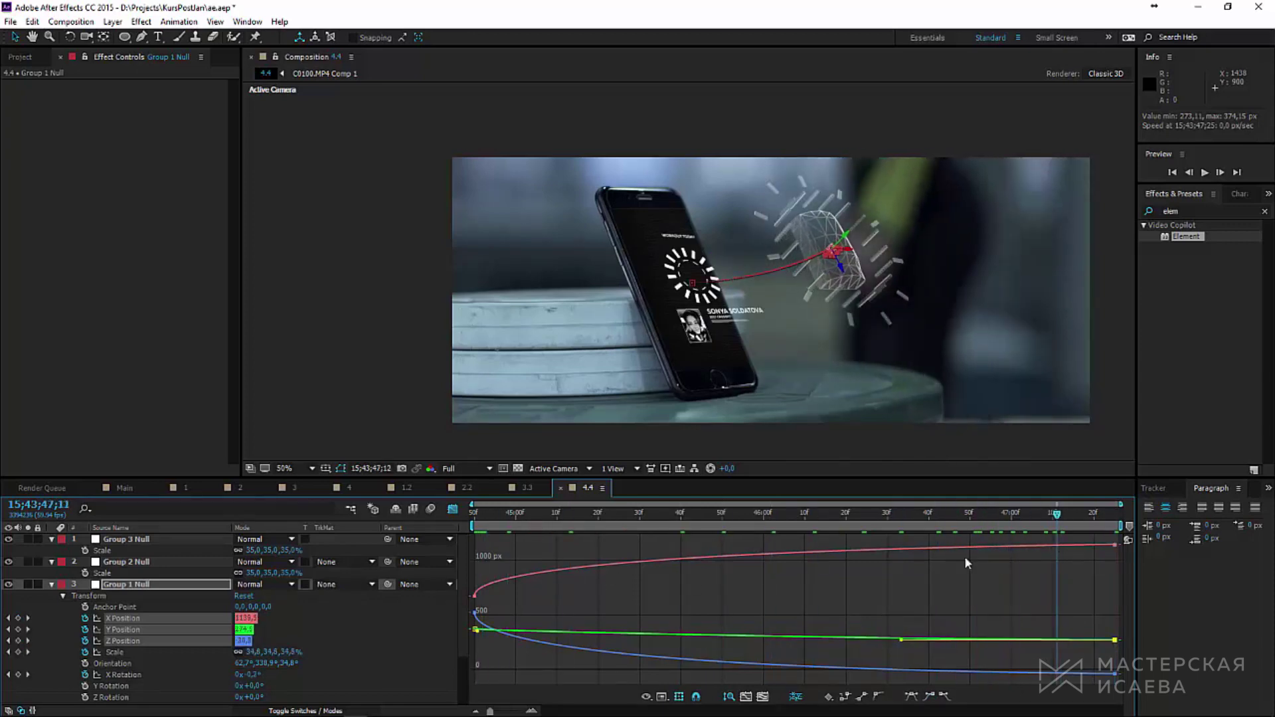
pyautogui.click(1204, 173)
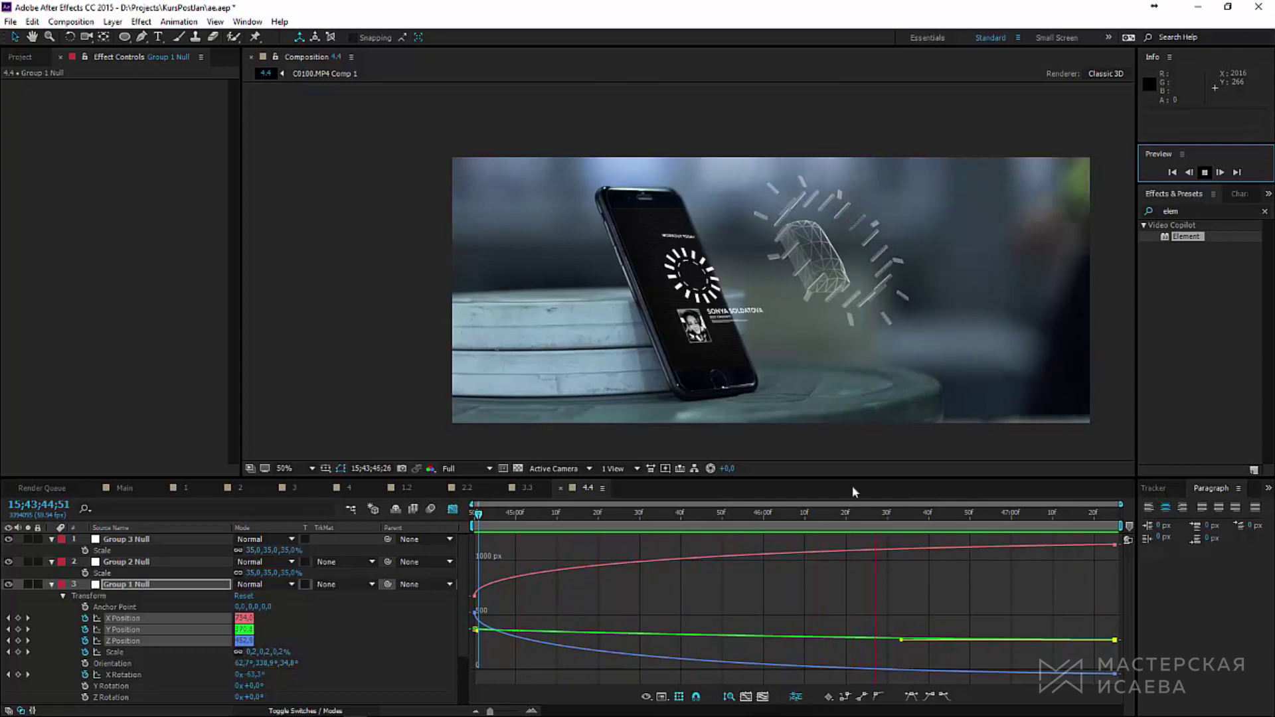
pyautogui.press('space')
# Step: Move Group 1 Null's end keyframes earlier so the model settles sooner
pyautogui.hotkey('shift', 'F3')
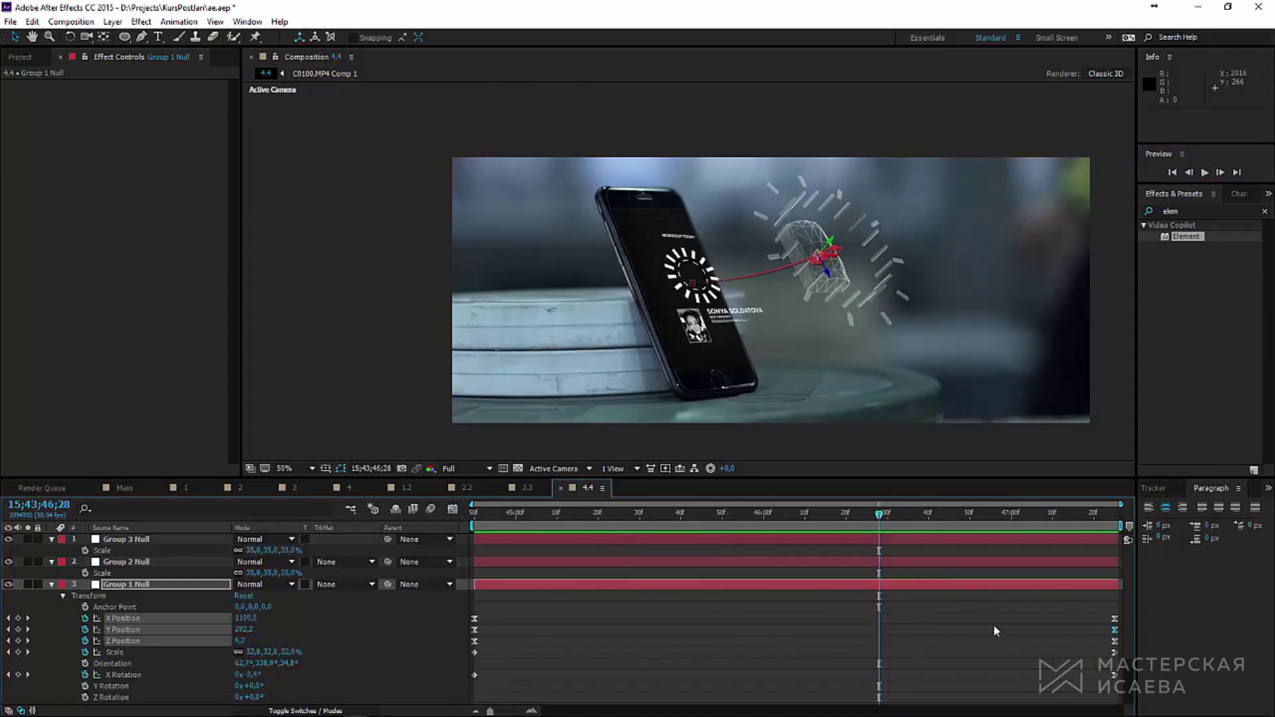
pyautogui.moveTo(1063, 605); pyautogui.dragTo(757, 667)
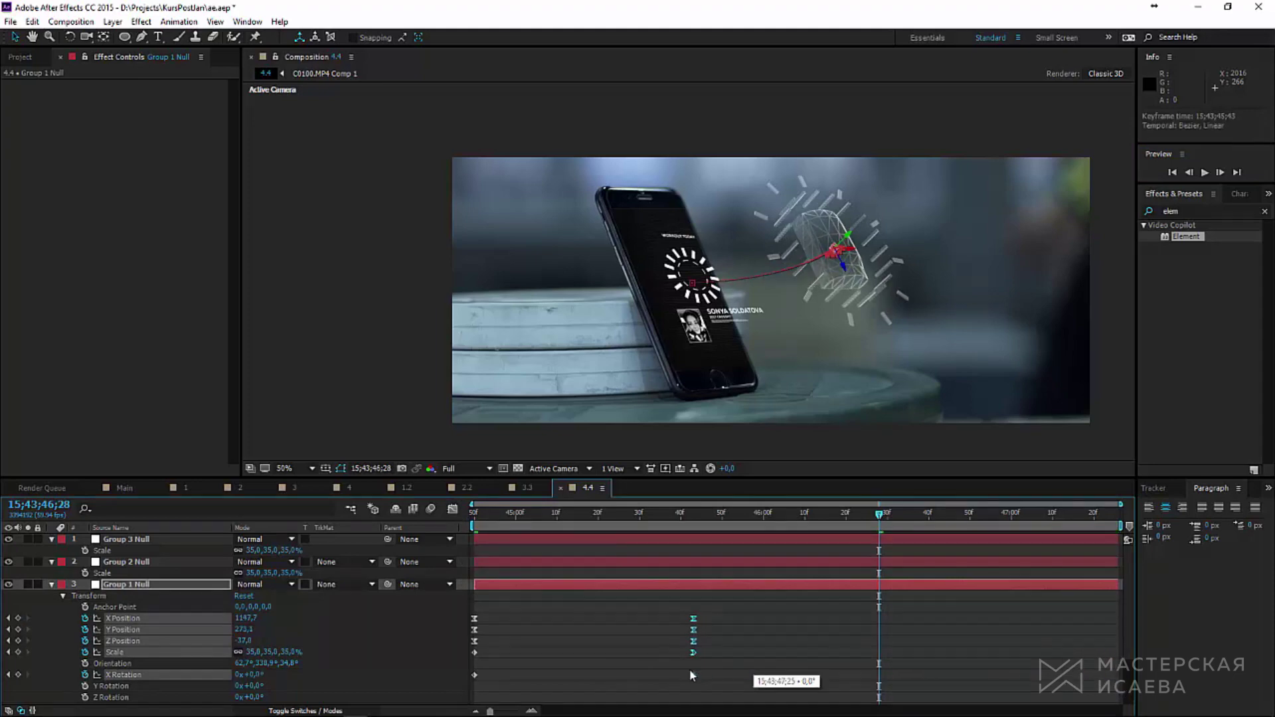
pyautogui.press('pageup')
pyautogui.hotkey('ctrl', '`')
# Step: Tilt Comp 3 slightly in 3D, duplicate it and offset the copy
pyautogui.click(593, 285)
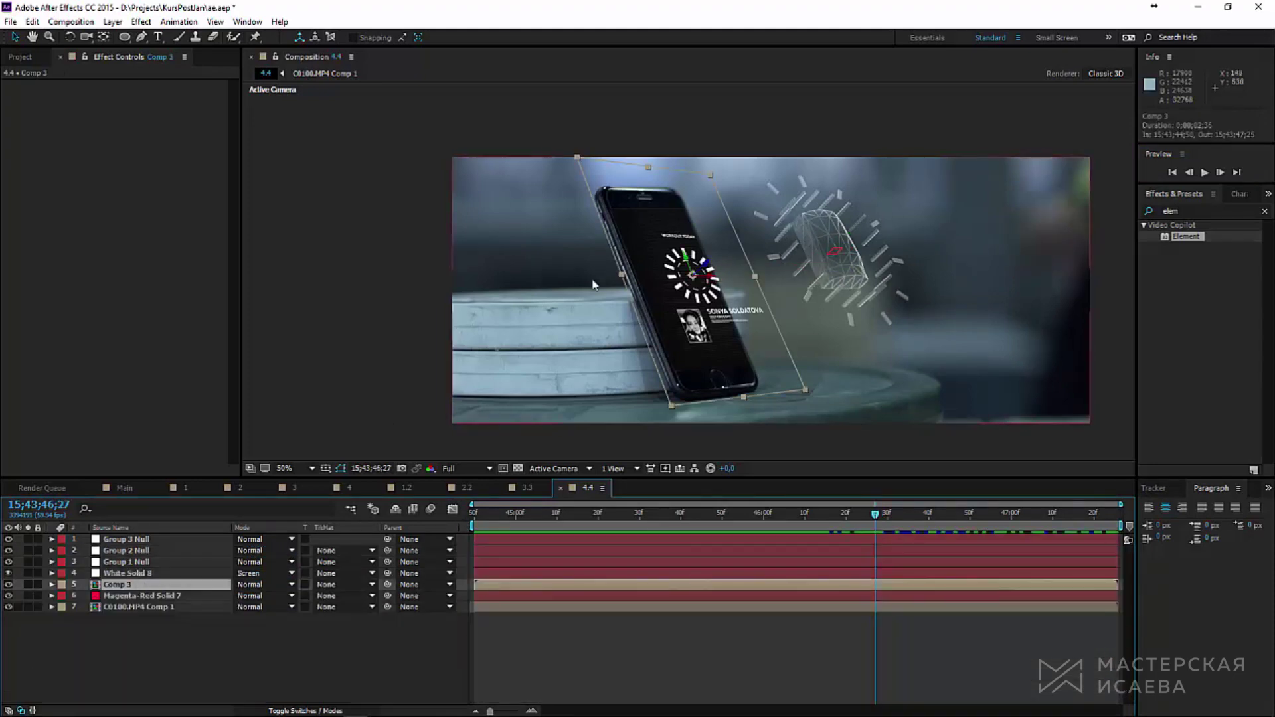
pyautogui.click(70, 37)
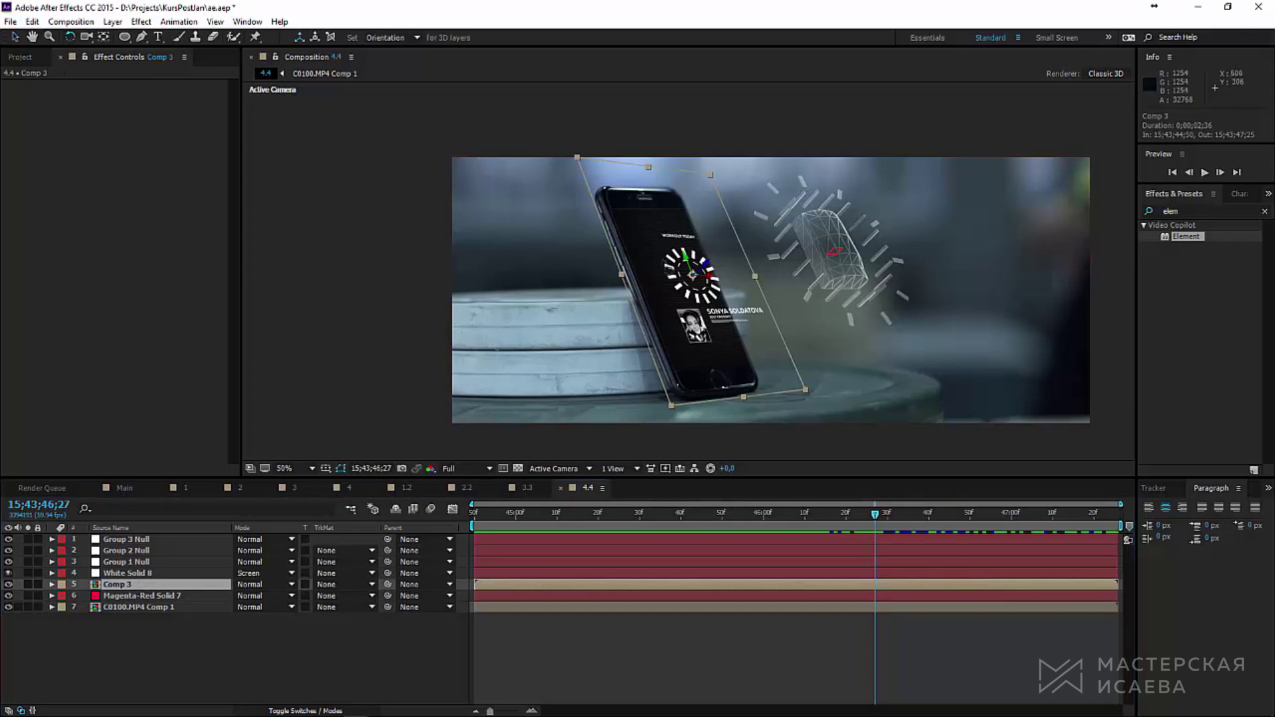
pyautogui.moveTo(683, 255); pyautogui.dragTo(683, 256)
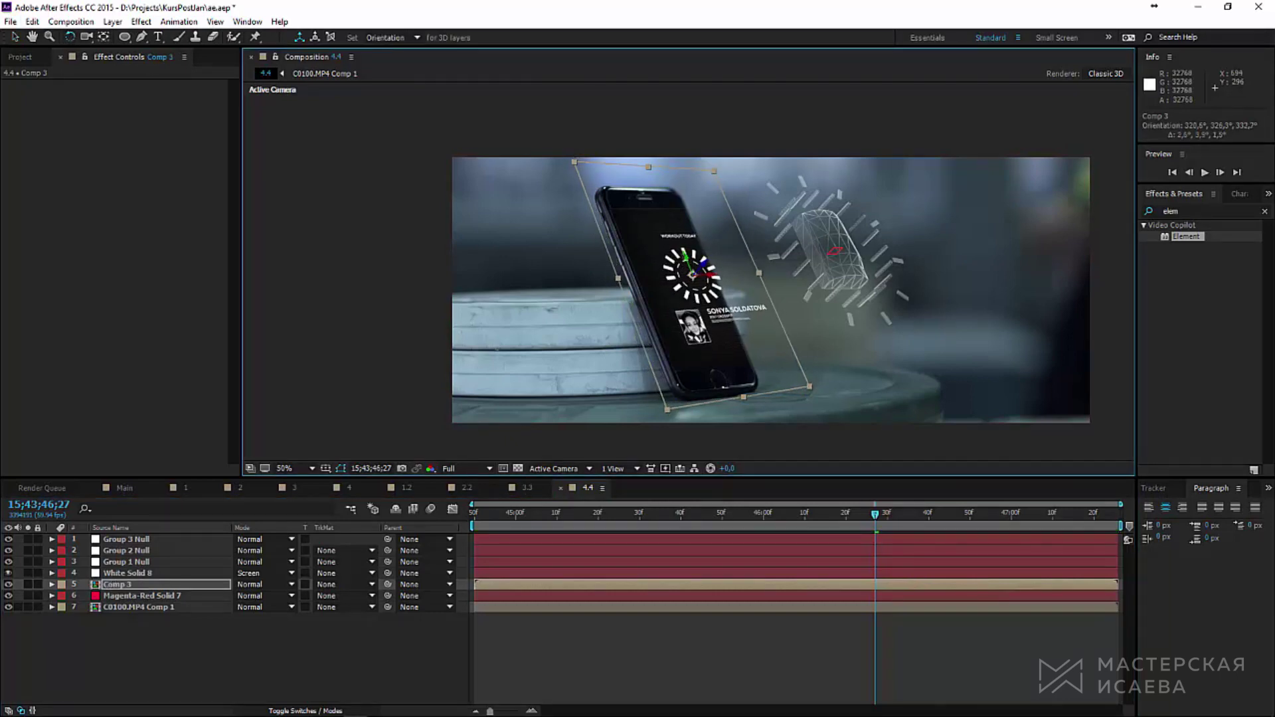
pyautogui.click(153, 584)
pyautogui.hotkey('ctrl', 'd')
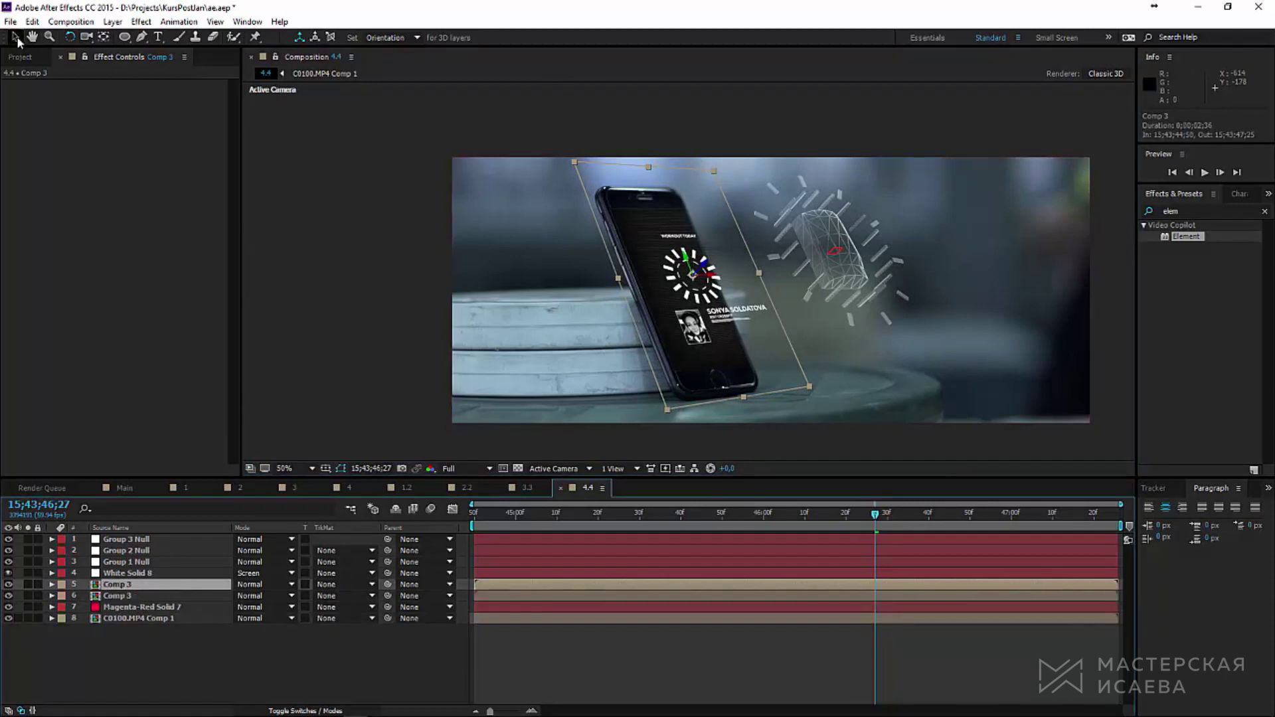
pyautogui.click(15, 37)
pyautogui.moveTo(705, 264); pyautogui.dragTo(697, 270)
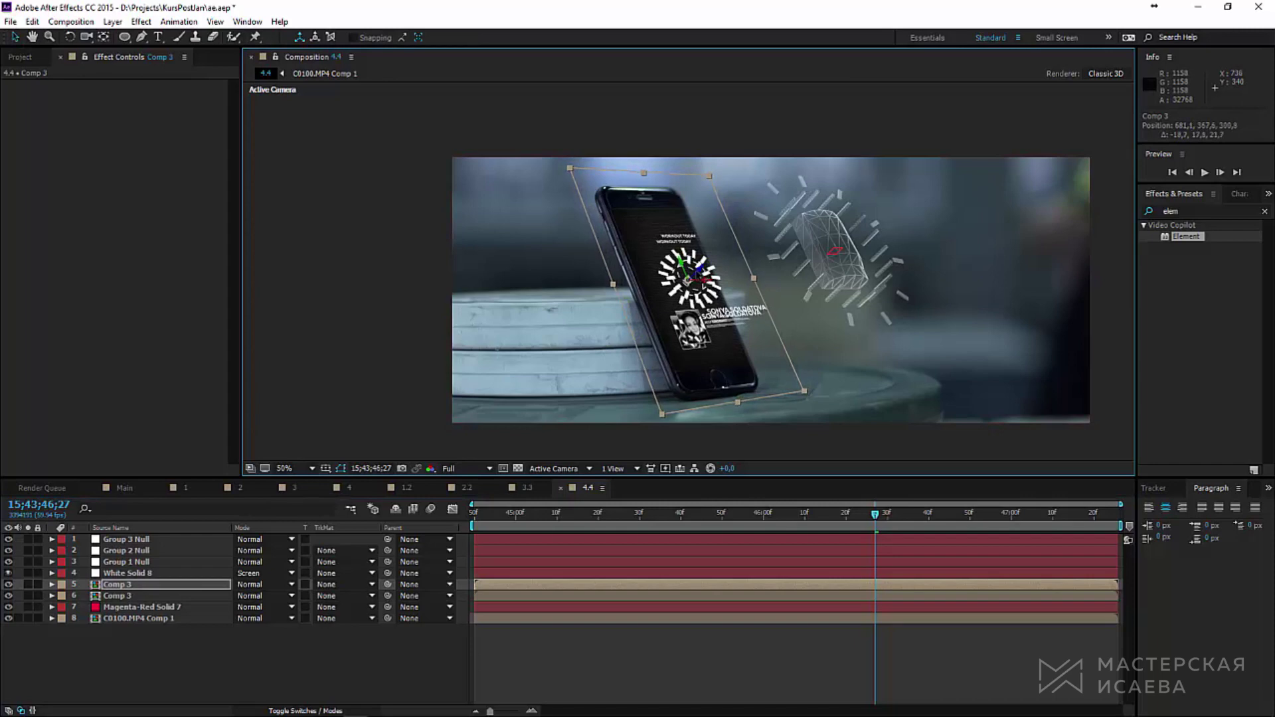
# Step: Lower the Comp 3 copy's opacity to 22% and apply Fast Blur to it
pyautogui.press('t')
pyautogui.moveTo(245, 596); pyautogui.dragTo(201, 604)
pyautogui.doubleClick(1196, 211)
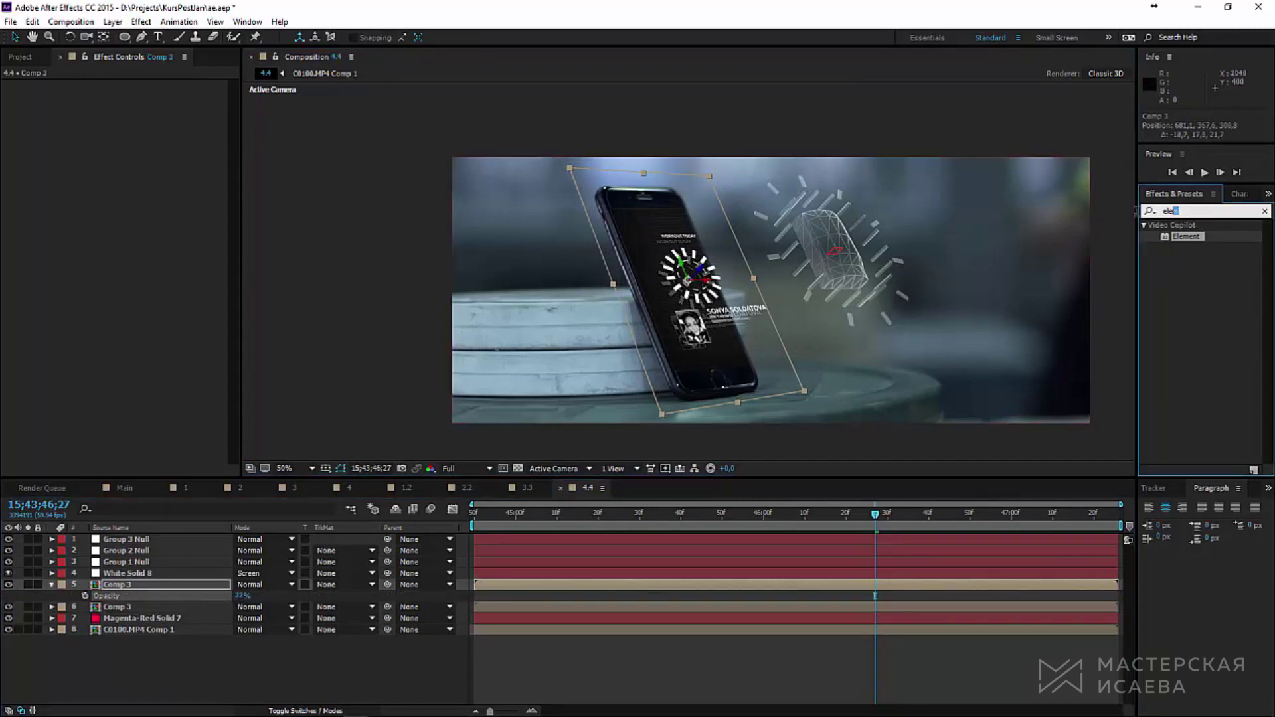
pyautogui.write('fast')
pyautogui.doubleClick(1188, 259)
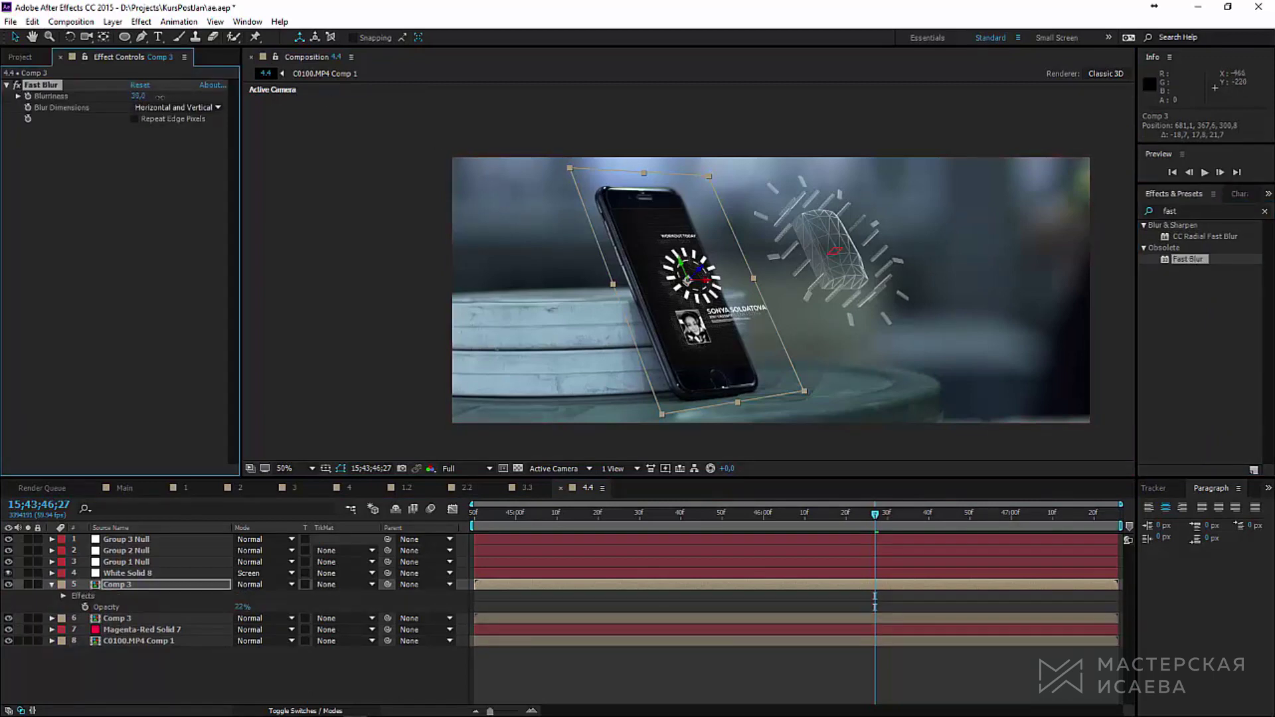
# Step: Apply Glow to the other Comp 3 layer with Glow Radius 61
pyautogui.click(116, 618)
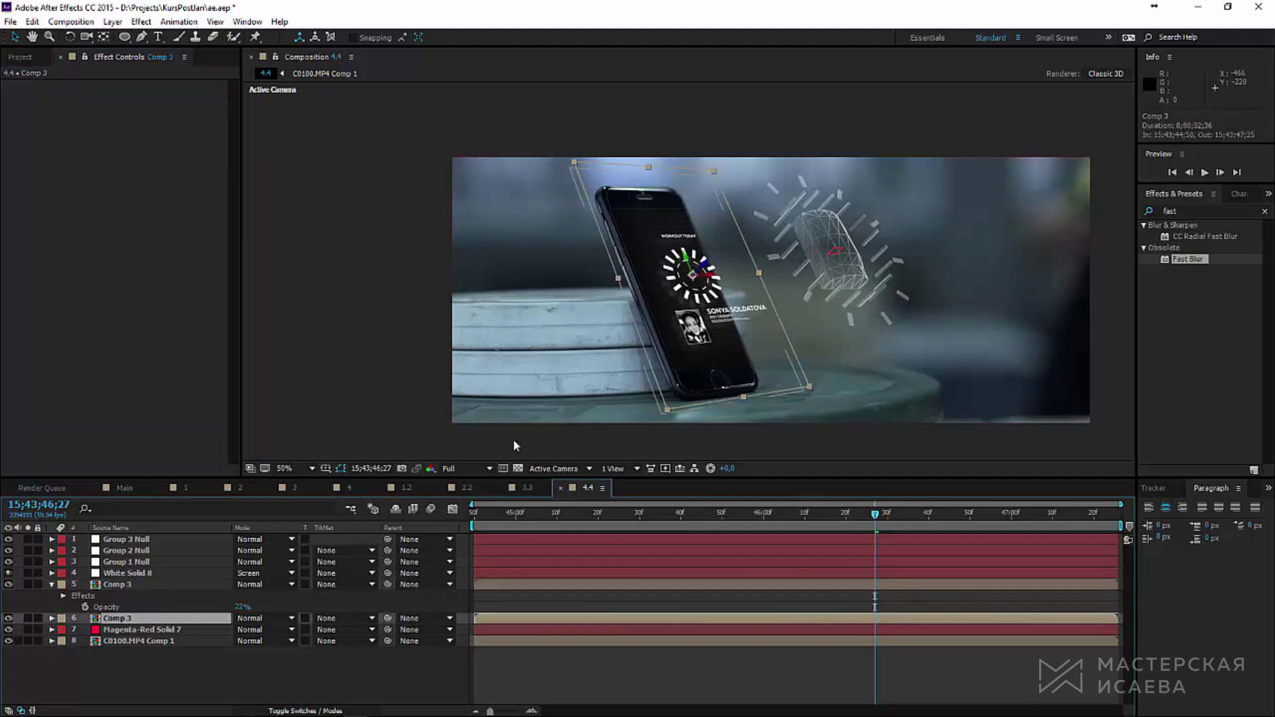
pyautogui.doubleClick(1187, 211)
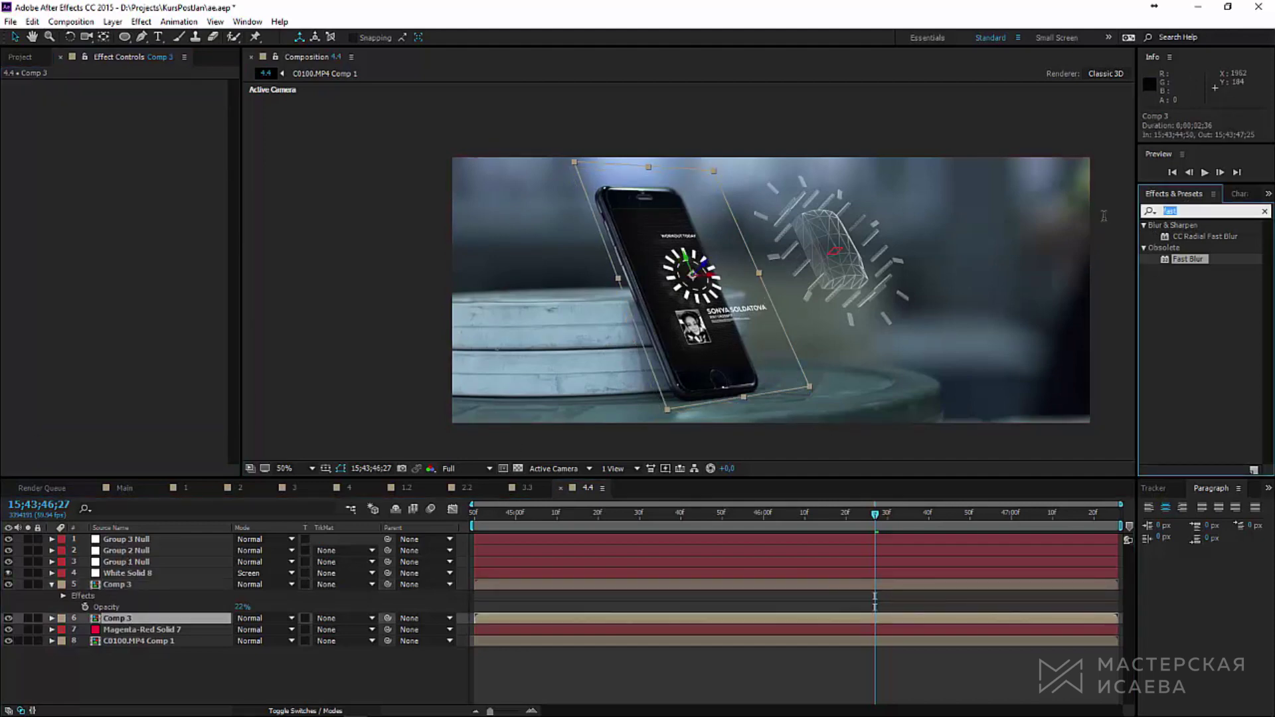
pyautogui.write('glow')
pyautogui.doubleClick(1179, 237)
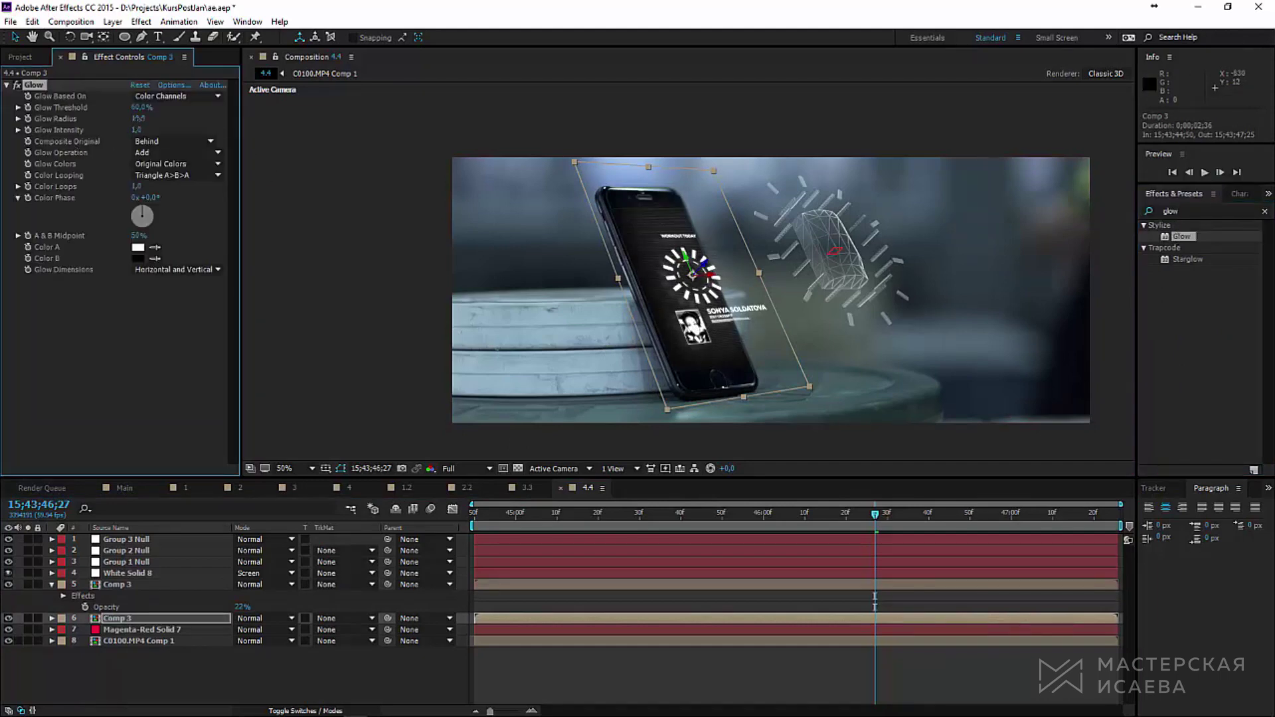
pyautogui.moveTo(137, 119); pyautogui.dragTo(169, 115)
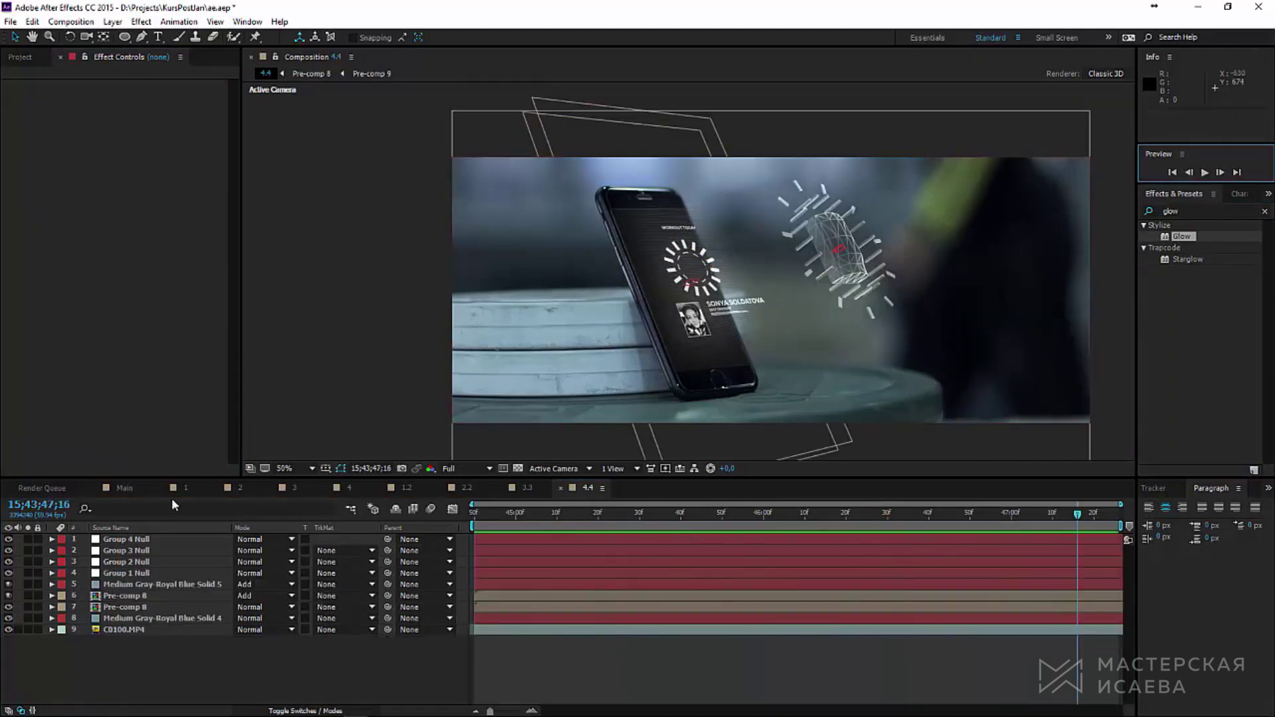
# Step: Add a new camera layer with default settings
pyautogui.click(112, 21)
pyautogui.moveTo(220, 36)
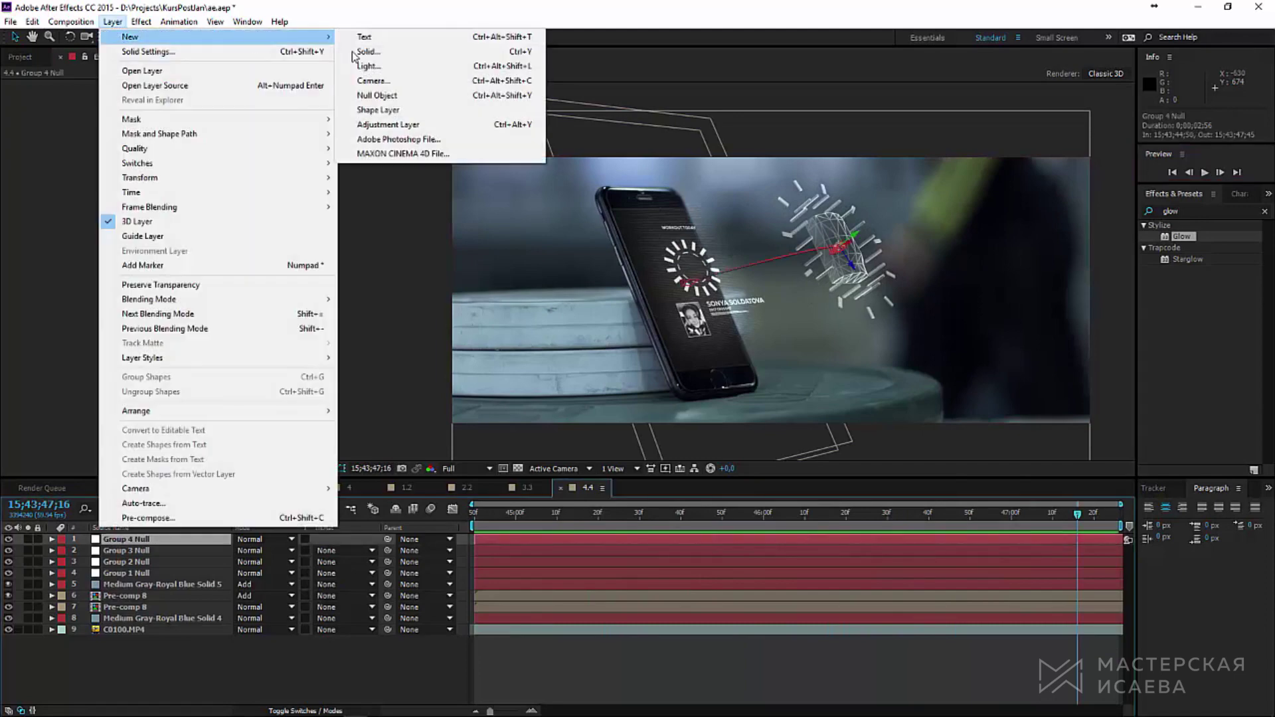
pyautogui.click(385, 85)
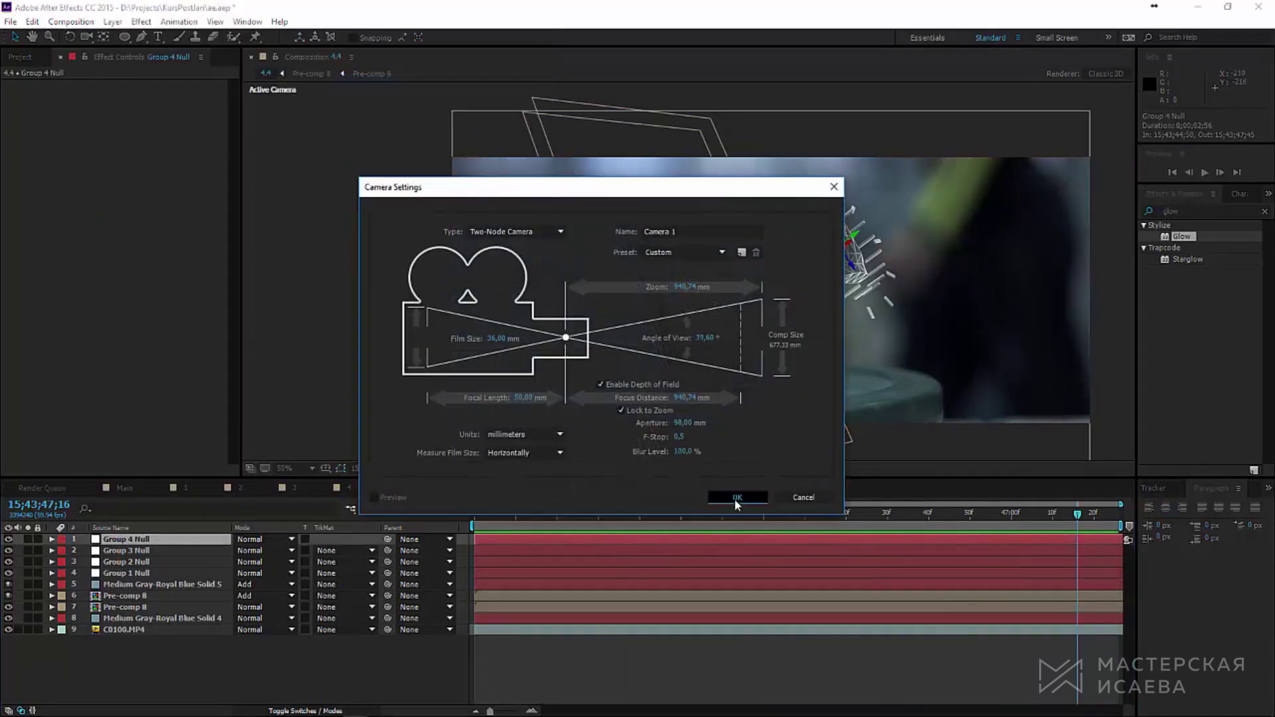
pyautogui.click(735, 498)
pyautogui.press('F2')
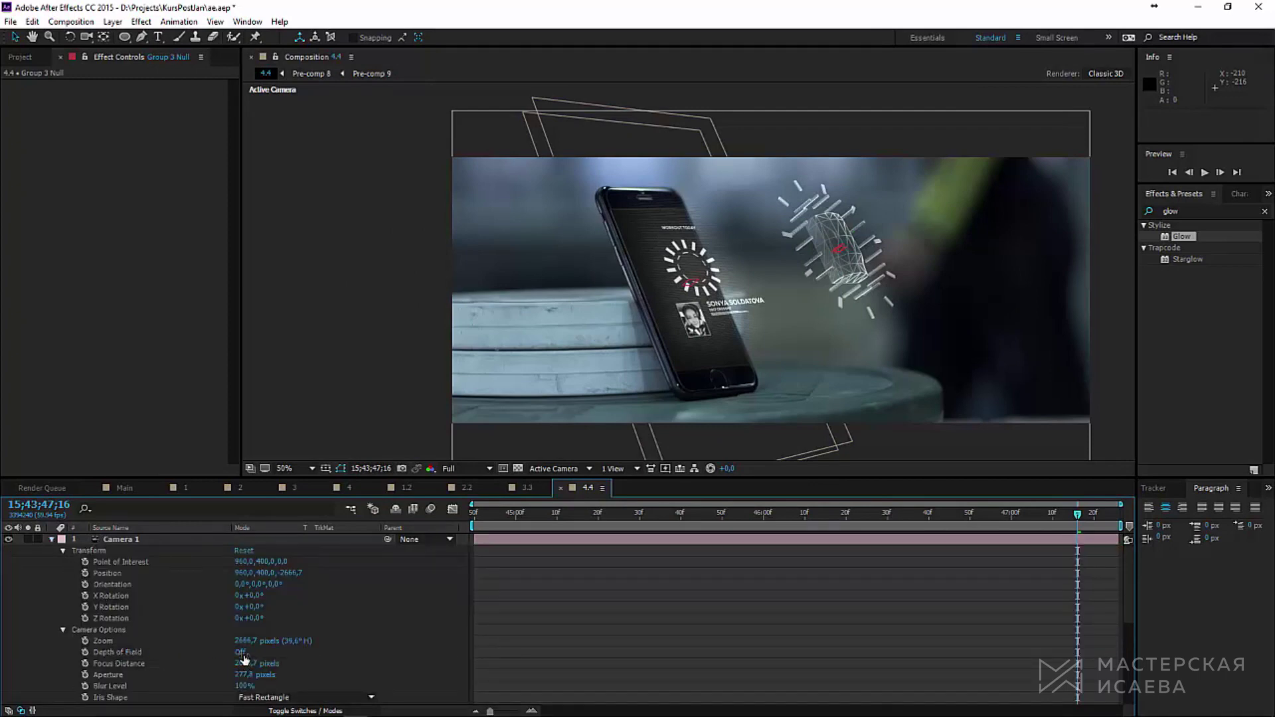
# Step: Turn on the camera's depth of field and tune Aperture and Focus Distance to keep the phone sharp
pyautogui.click(242, 653)
pyautogui.scroll(-3, 195, 646)
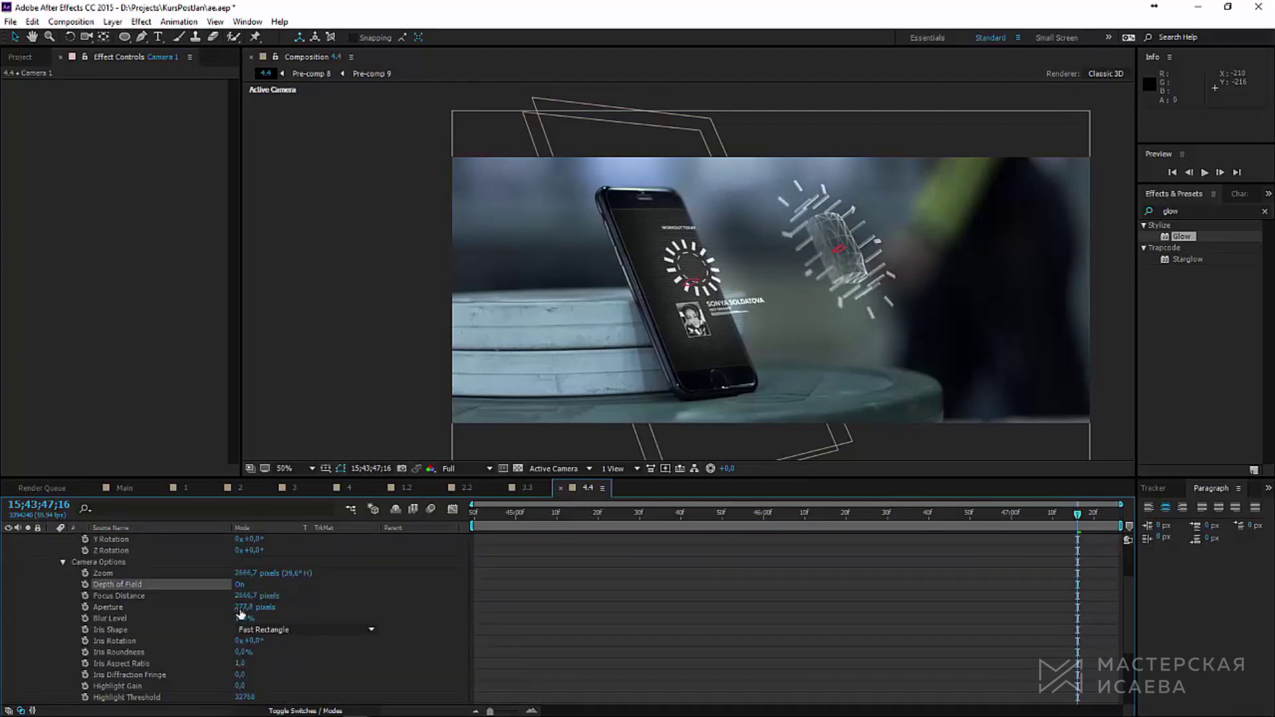
pyautogui.moveTo(243, 607); pyautogui.dragTo(286, 608)
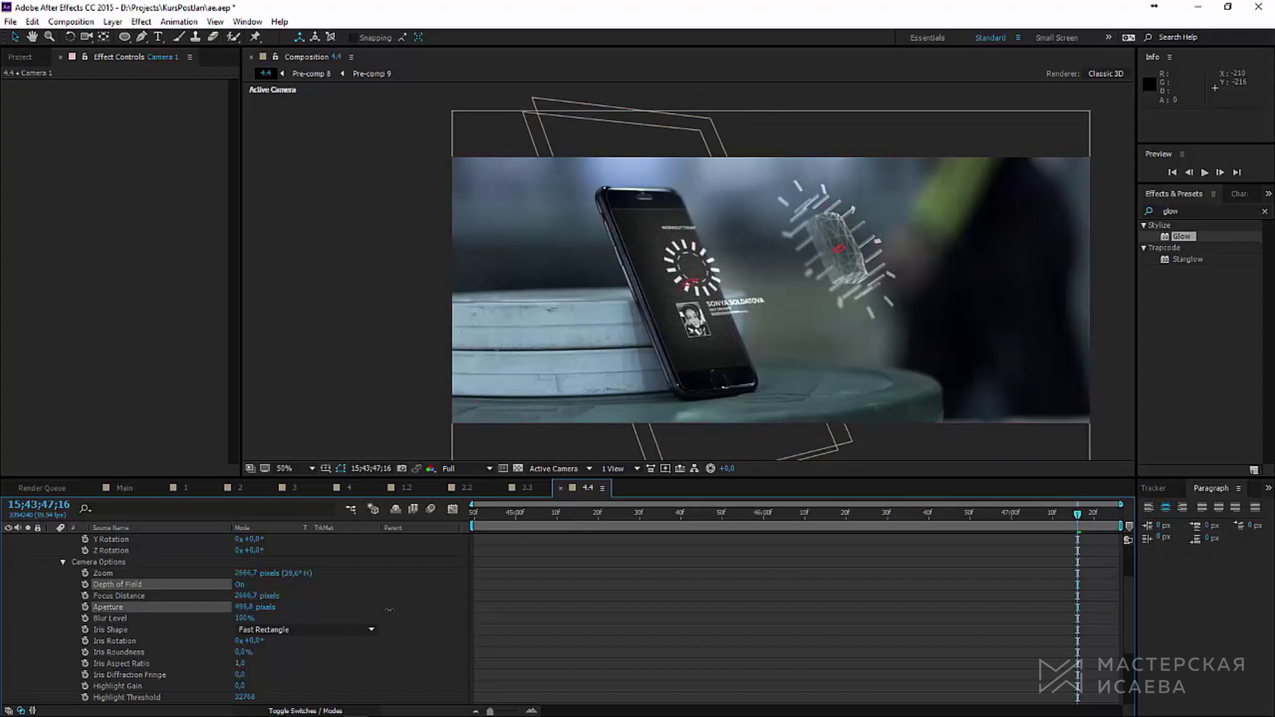
pyautogui.moveTo(392, 610)
pyautogui.mouseDown()
pyautogui.moveTo(246, 609)
pyautogui.moveTo(396, 606)
pyautogui.mouseUp()
pyautogui.scroll(2, 659, 378)
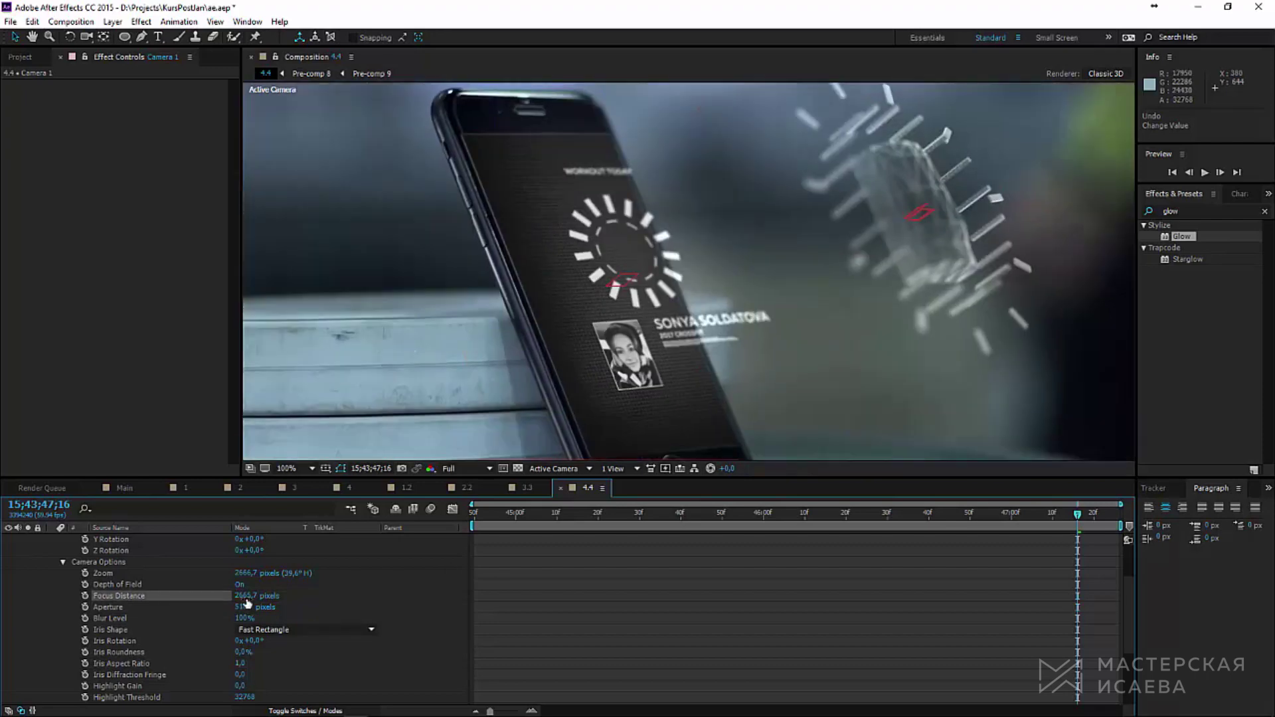
pyautogui.moveTo(252, 596); pyautogui.dragTo(235, 596)
pyautogui.moveTo(269, 607); pyautogui.dragTo(165, 617)
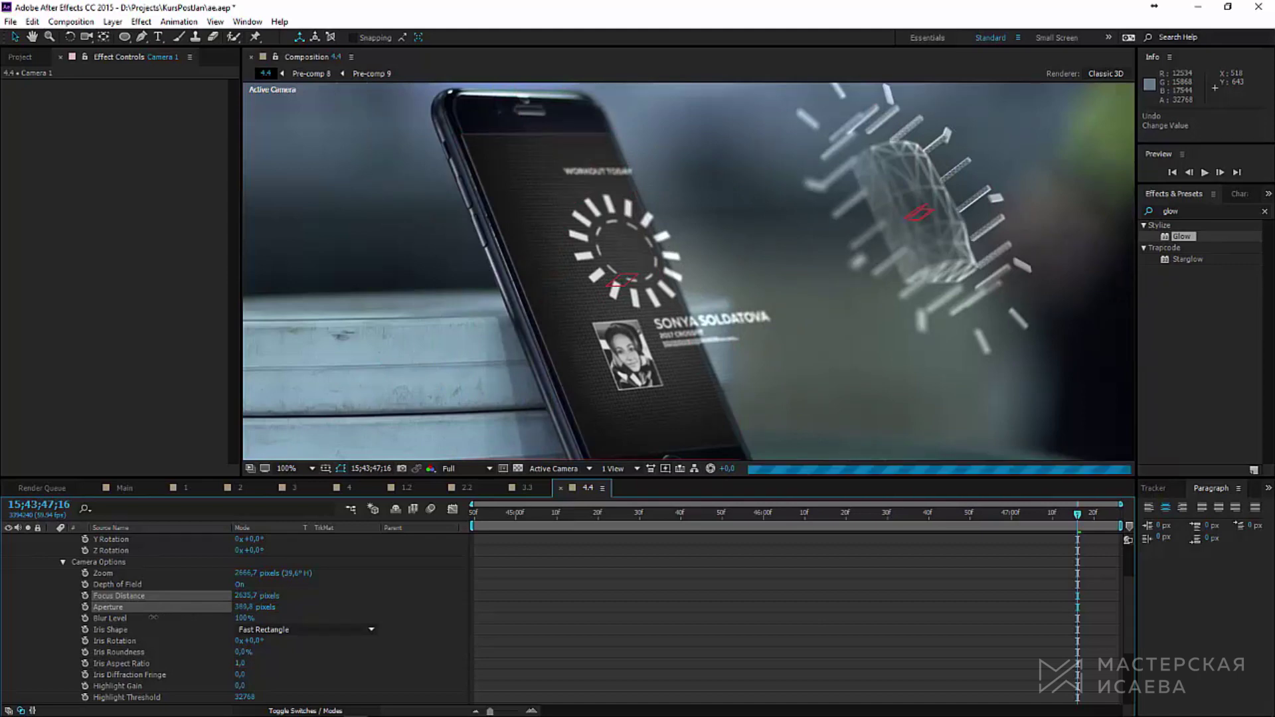
pyautogui.scroll(-2, 574, 352)
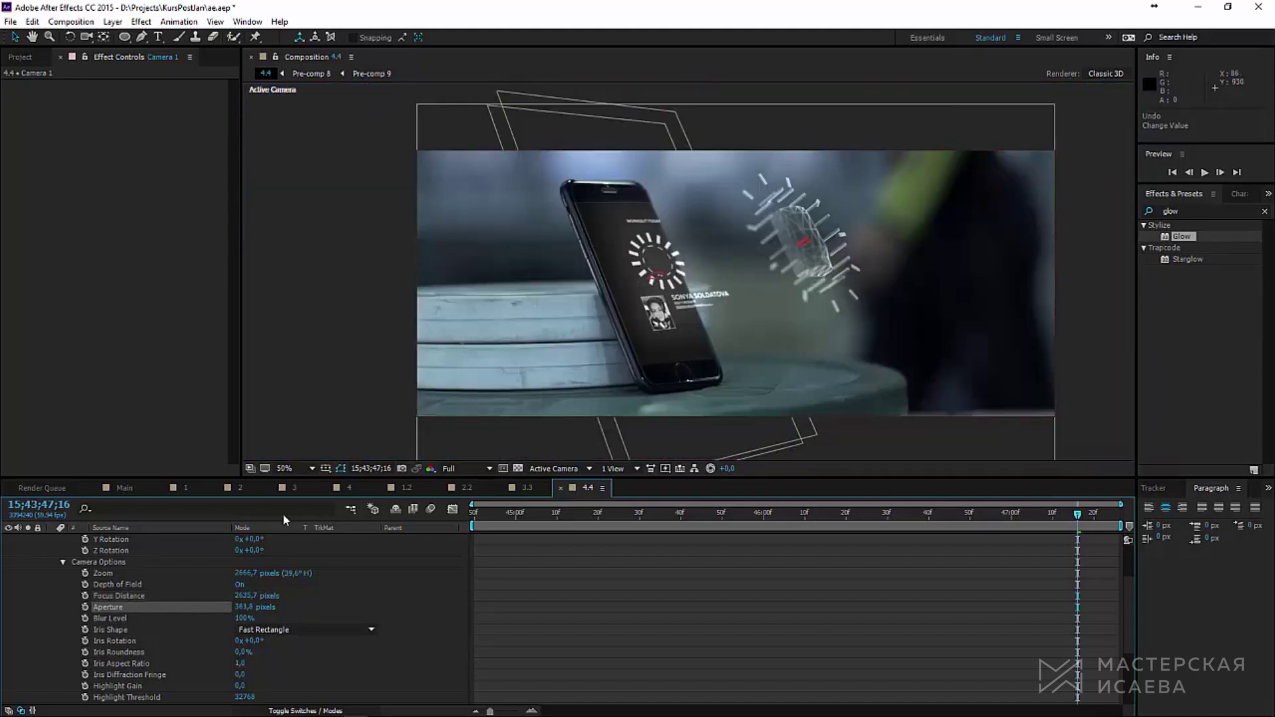
pyautogui.press('u')
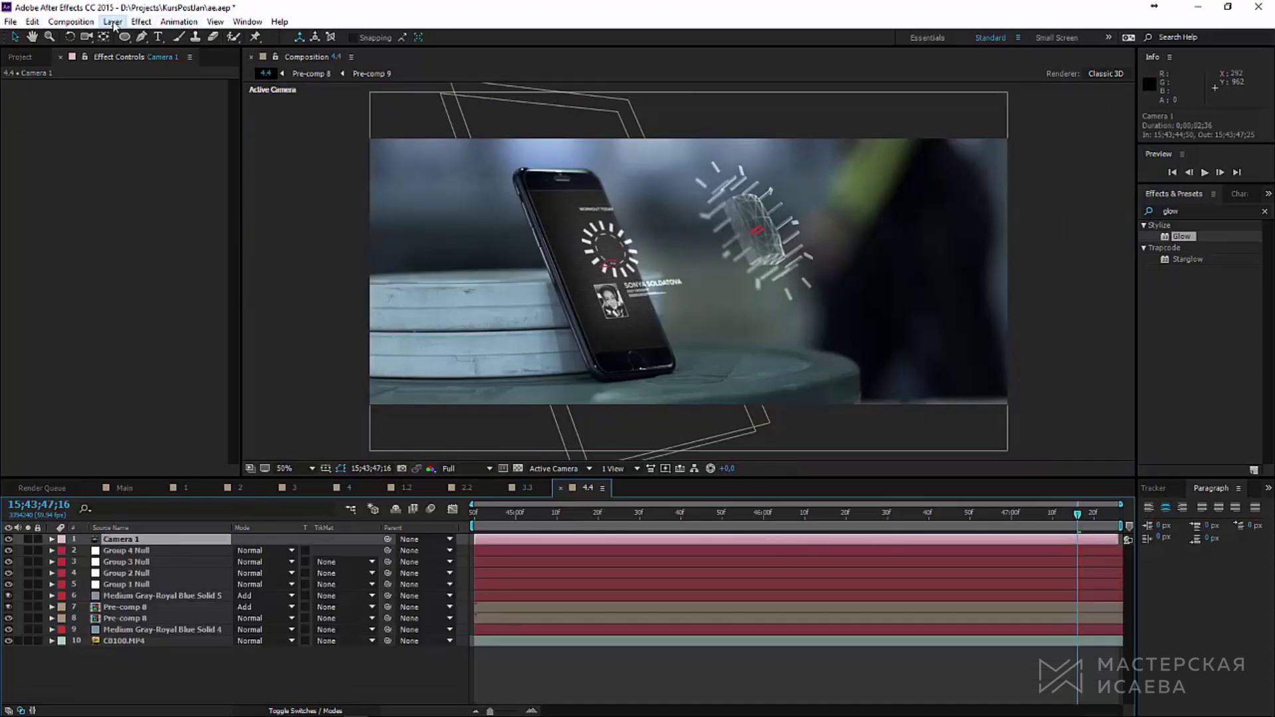
# Step: Add a new adjustment layer on top of the comp
pyautogui.click(113, 22)
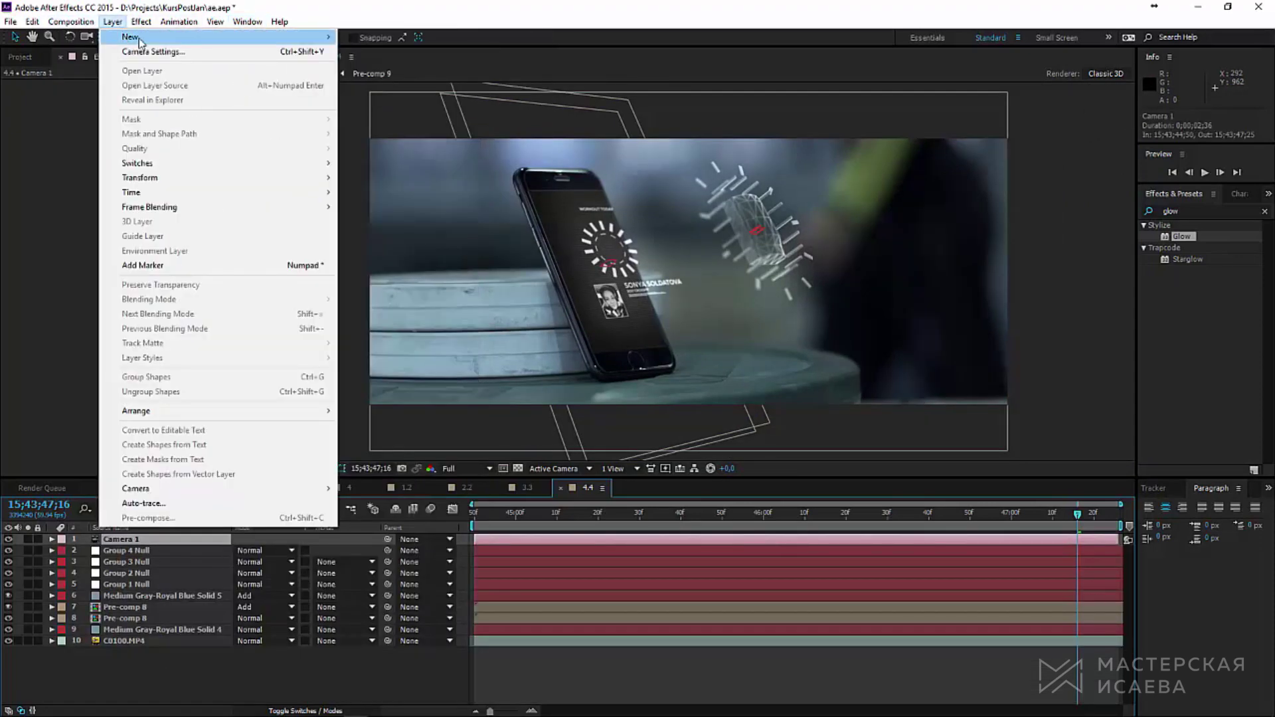
pyautogui.moveTo(141, 40)
pyautogui.click(372, 124)
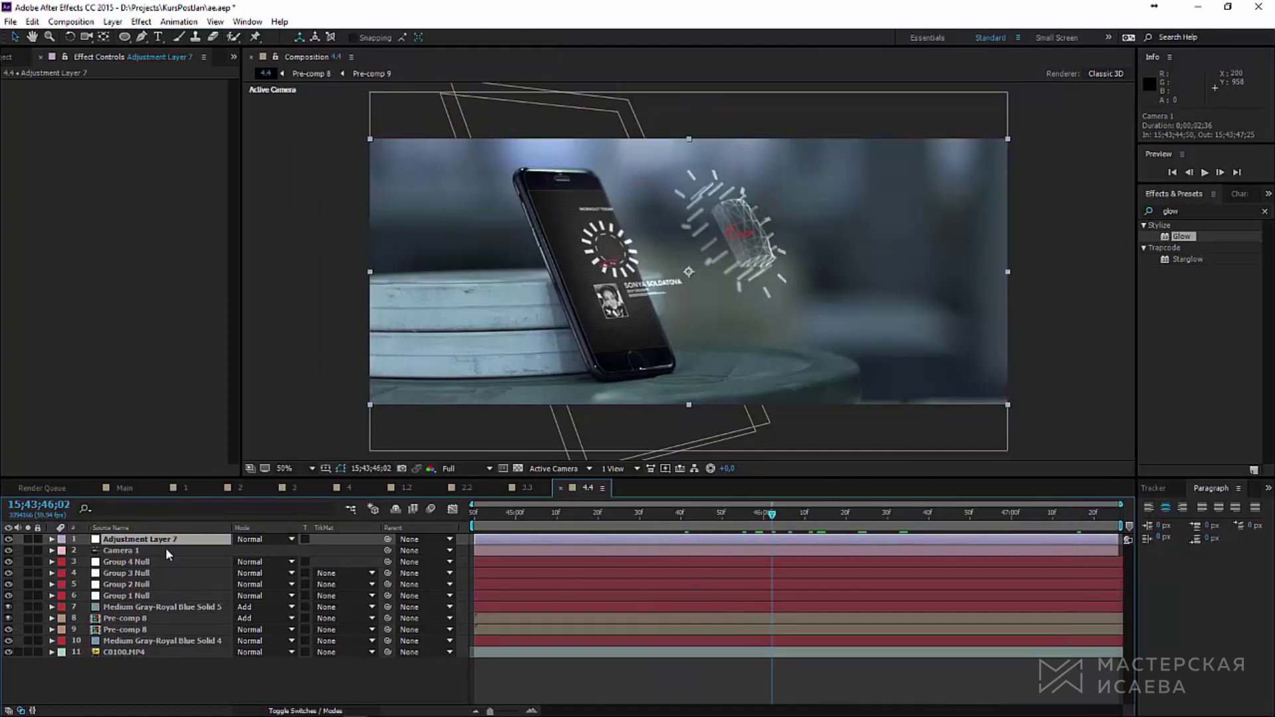
# Step: Keyframe Adjustment Layer 7's Opacity from 0% at 15;43;45;32 to 100% at 15;43;46;02
pyautogui.press('t')
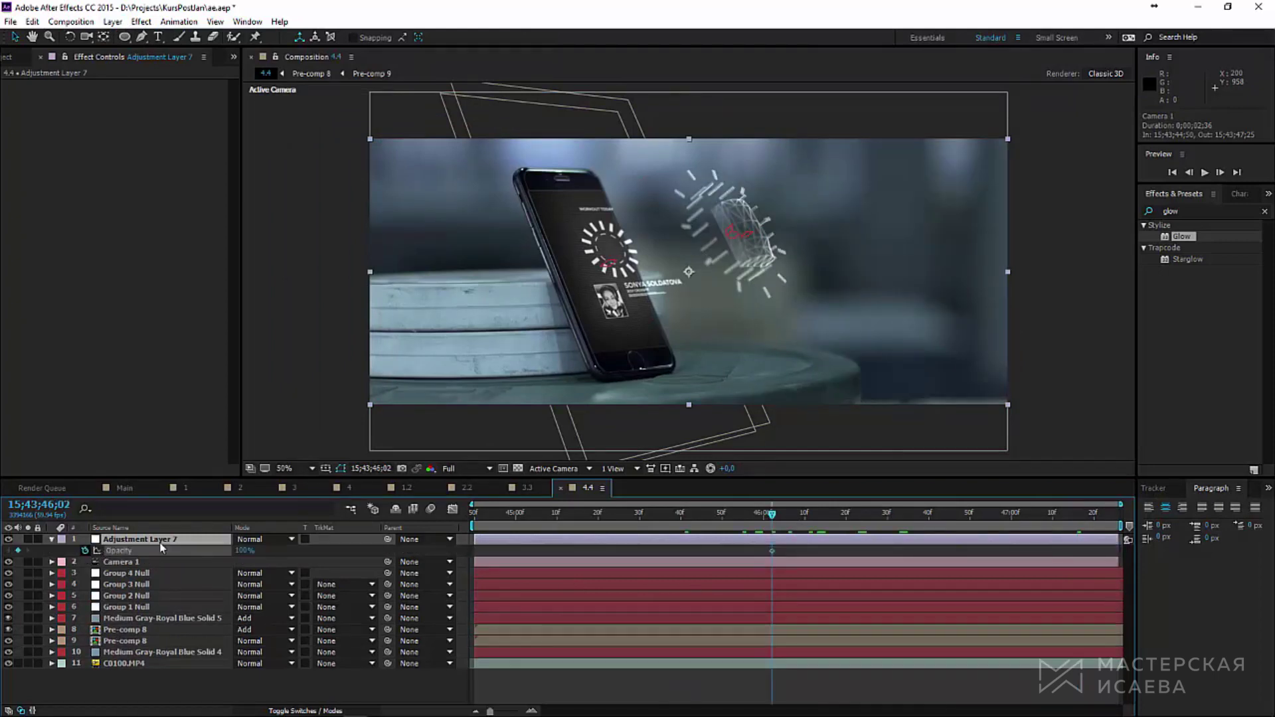
pyautogui.click(648, 513)
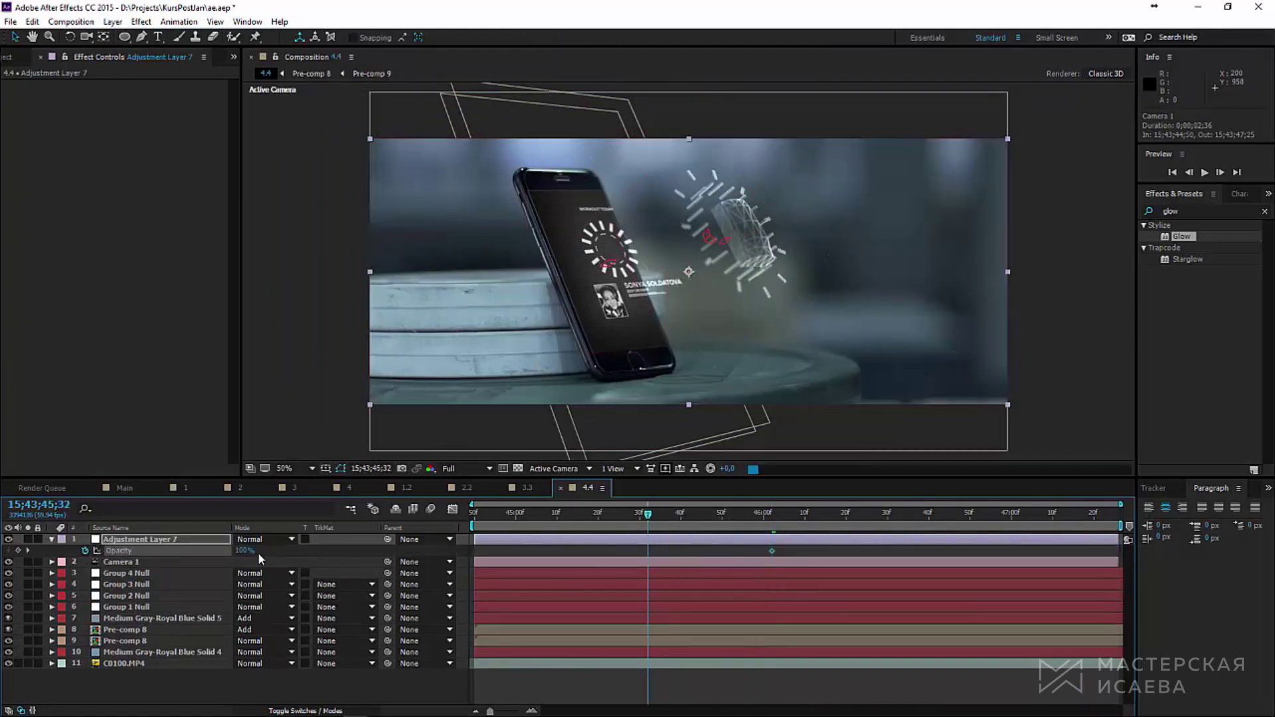
pyautogui.click(772, 514)
pyautogui.doubleClick(1173, 211)
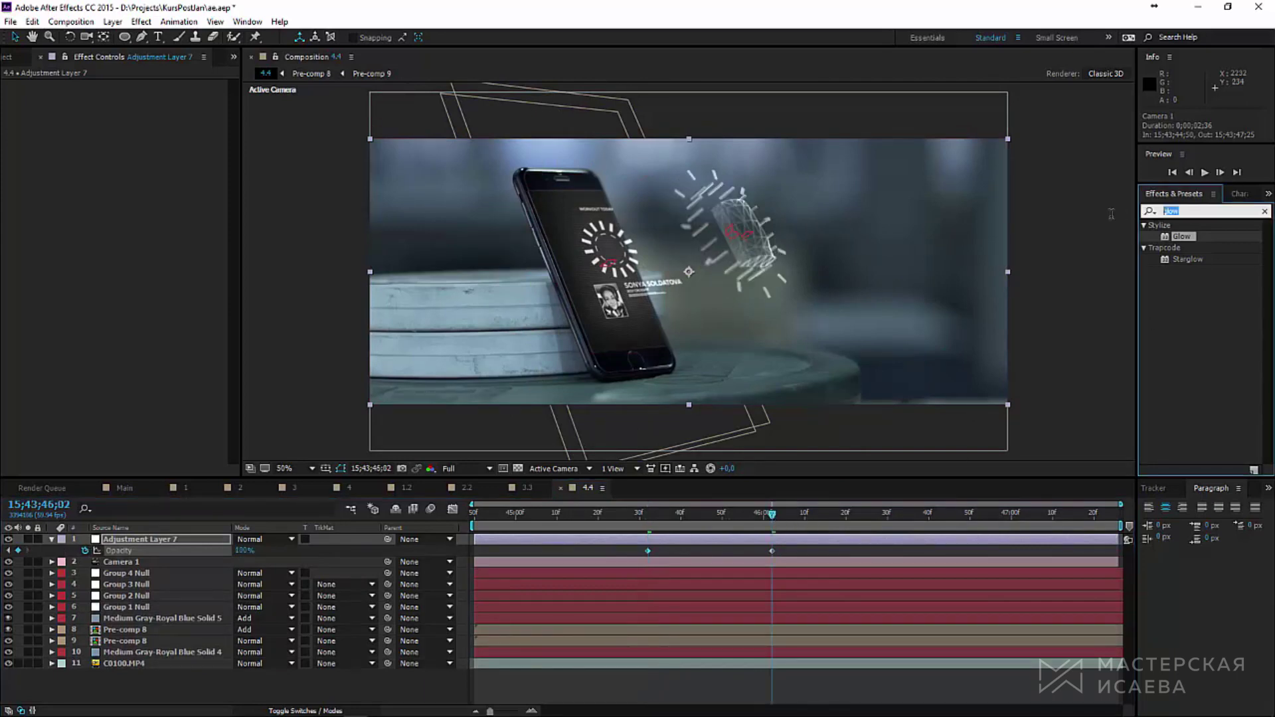
# Step: Apply Fast Blur to the adjustment layer with Blurriness 27 and Repeat Edge Pixels on
pyautogui.write('fast')
pyautogui.doubleClick(1187, 260)
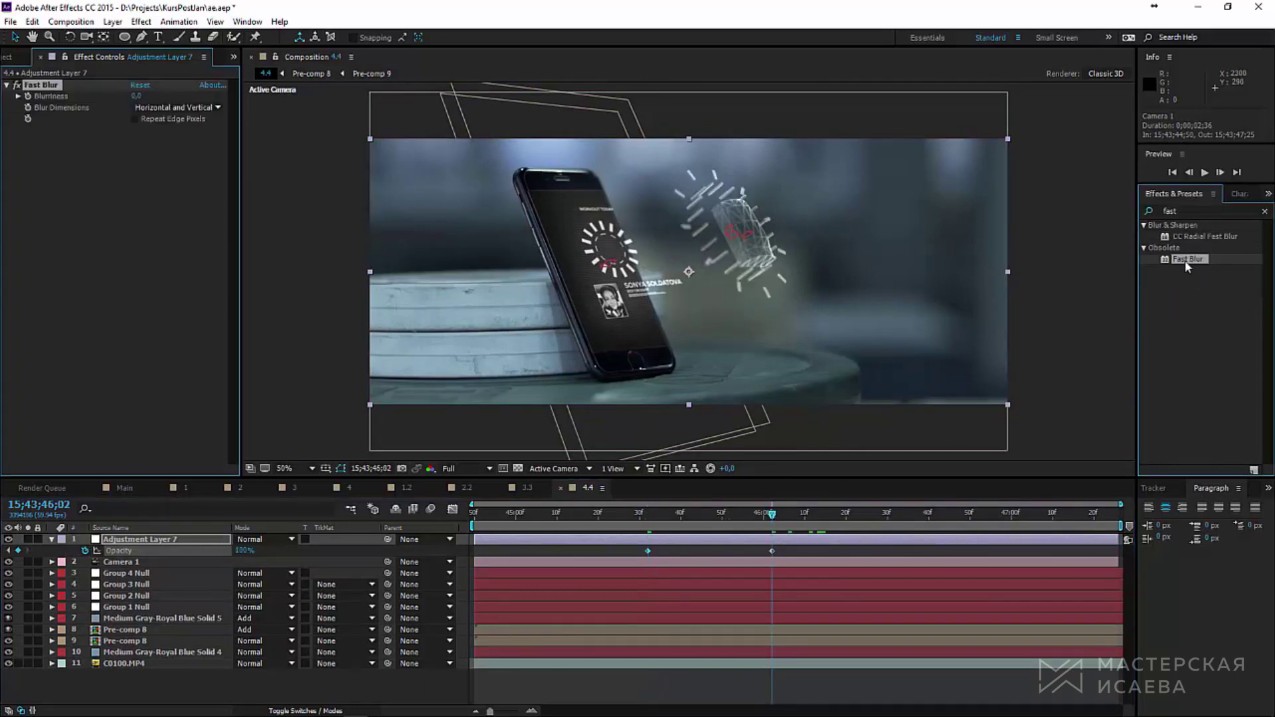
pyautogui.moveTo(151, 97); pyautogui.dragTo(158, 97)
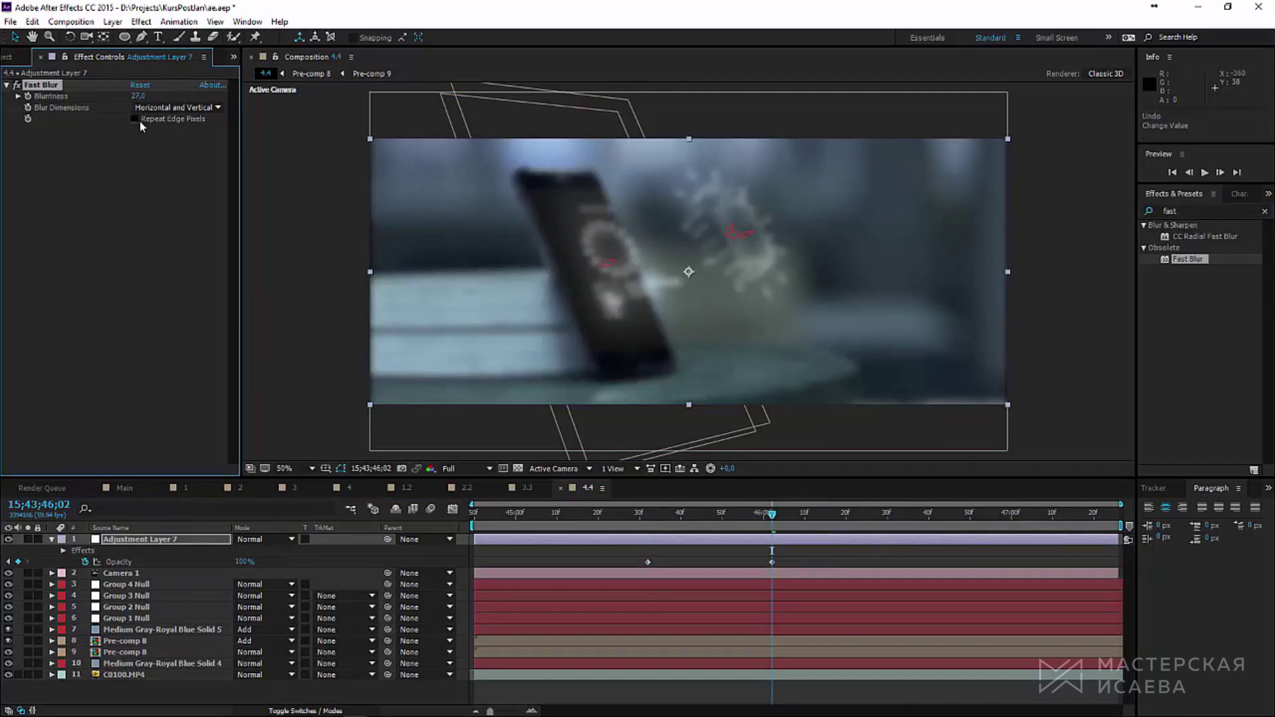
pyautogui.click(136, 119)
# Step: Add Curves and pull the curve down to darken highlights and midtones
pyautogui.doubleClick(1191, 211)
pyautogui.write('c')
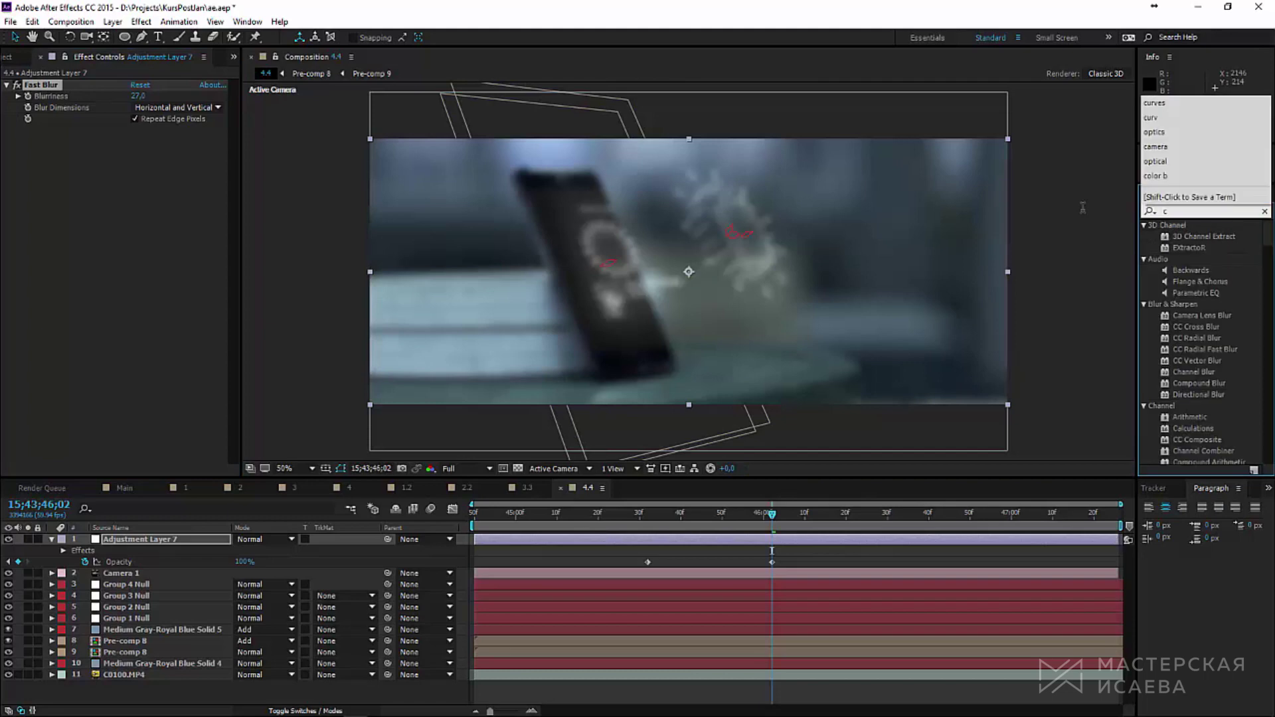
pyautogui.write('urves')
pyautogui.doubleClick(1176, 237)
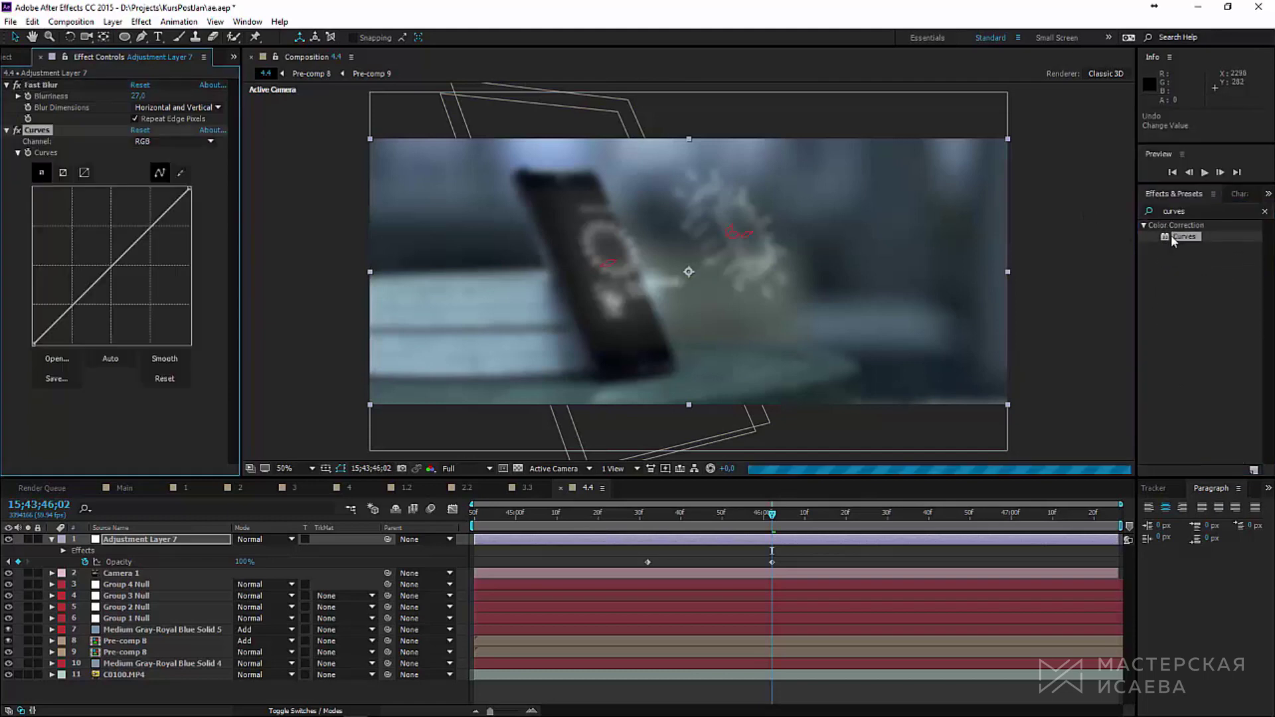
pyautogui.moveTo(122, 256); pyautogui.dragTo(124, 288)
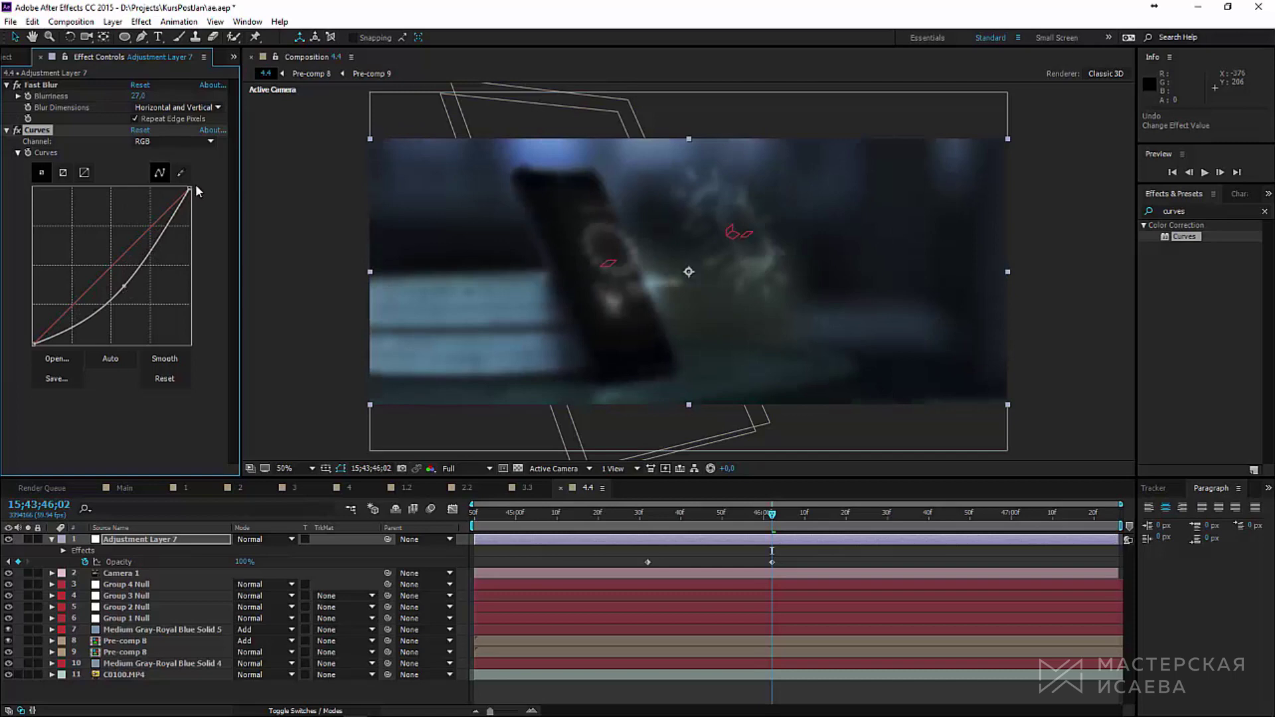
pyautogui.moveTo(189, 188); pyautogui.dragTo(190, 262)
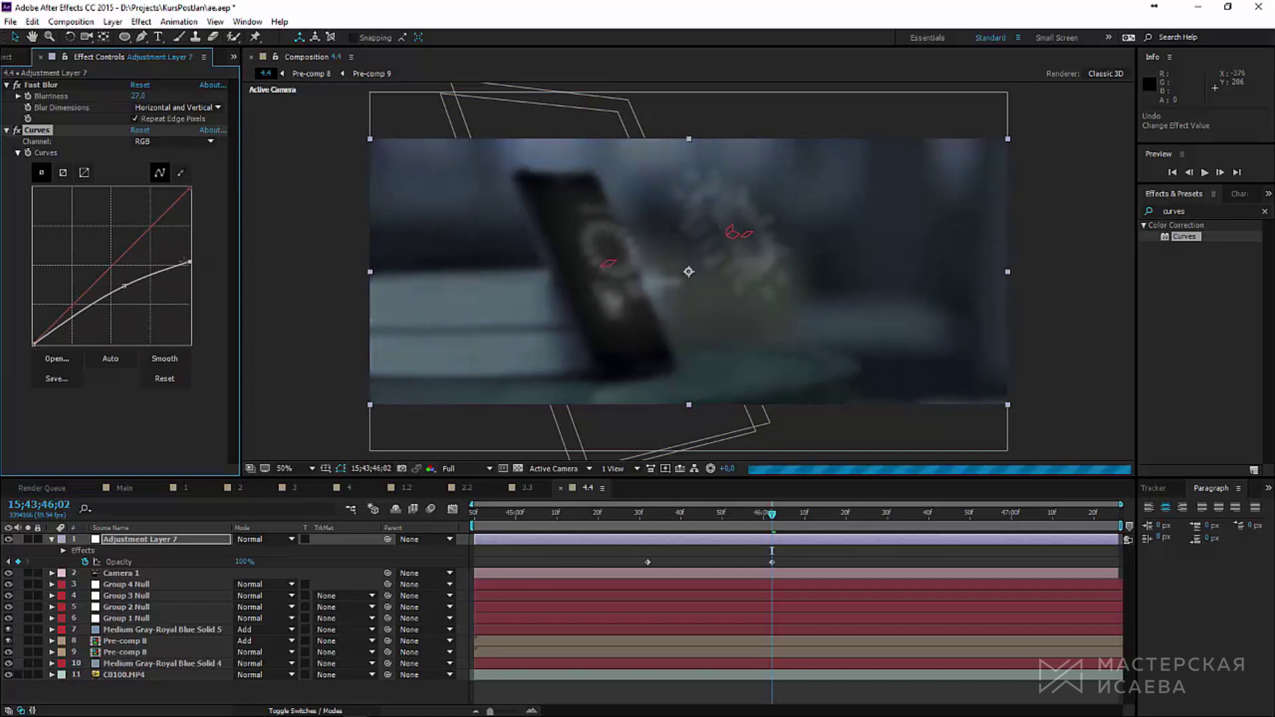
pyautogui.moveTo(128, 288); pyautogui.dragTo(126, 307)
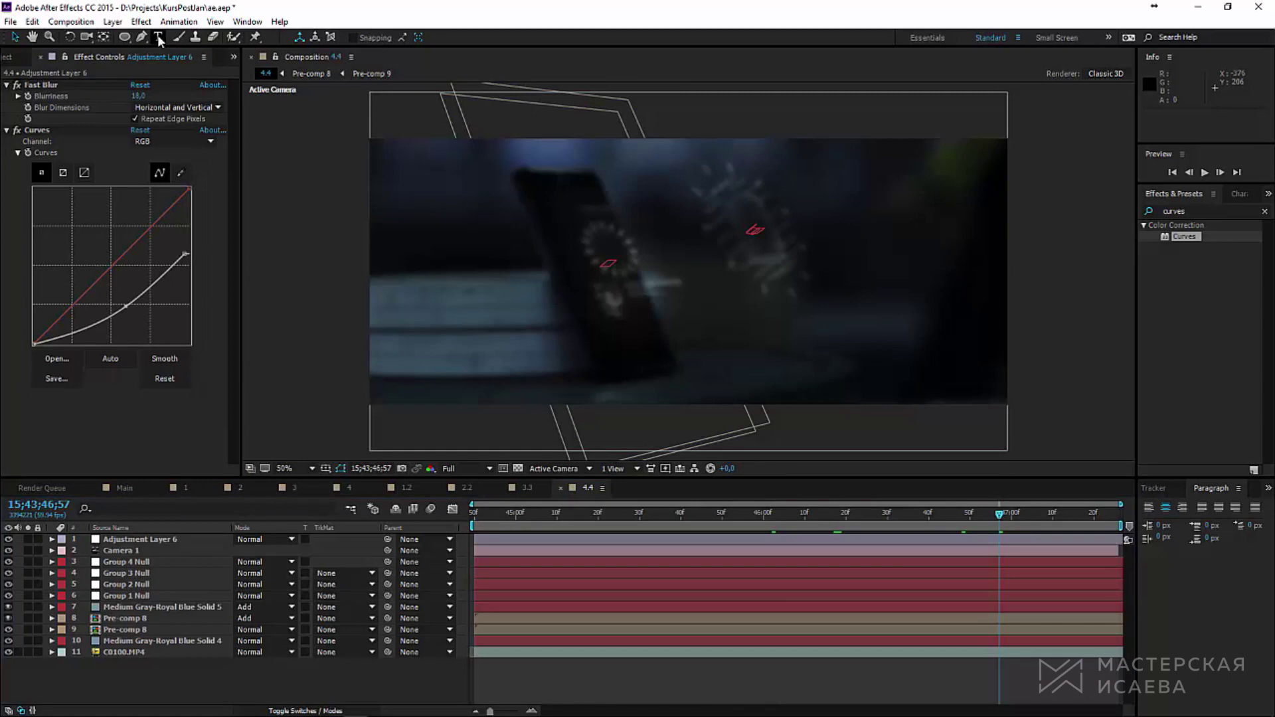
pyautogui.hotkey('ctrl', 't')
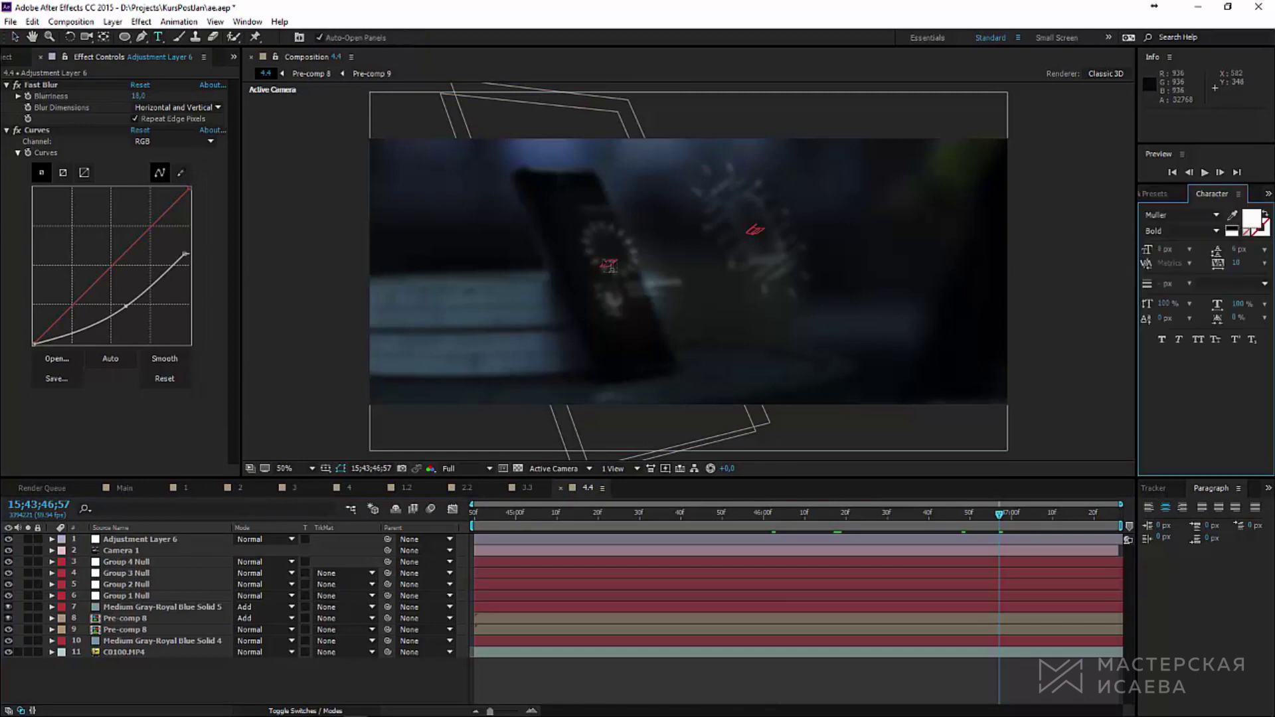
# Step: Create a centred text layer with the PRODUCER credit and the DOP credit on two lines
pyautogui.click(619, 253)
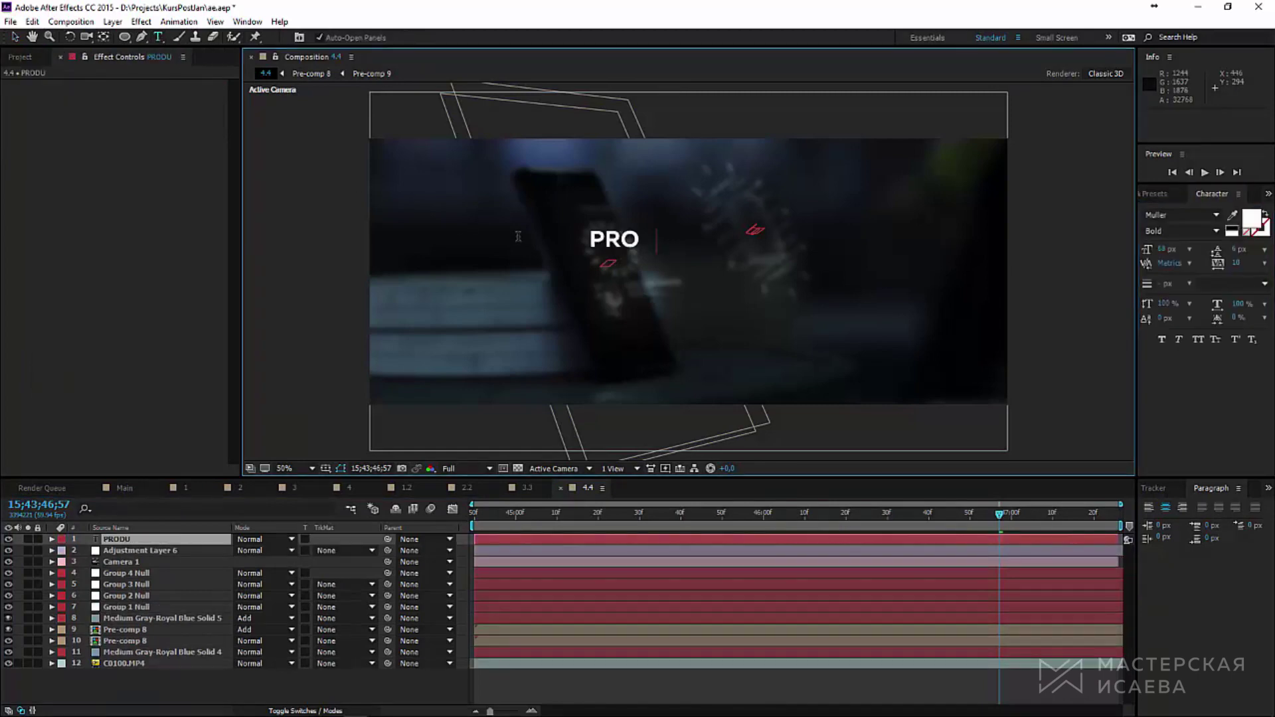
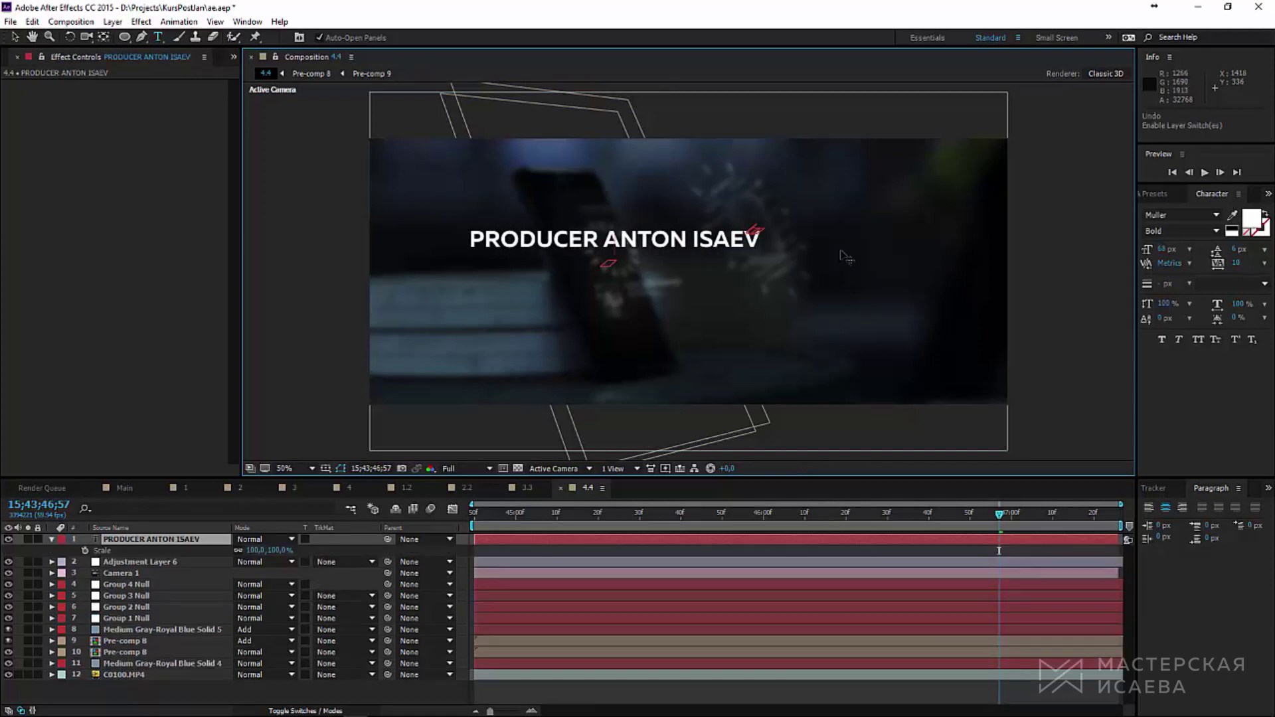
pyautogui.press('Return')
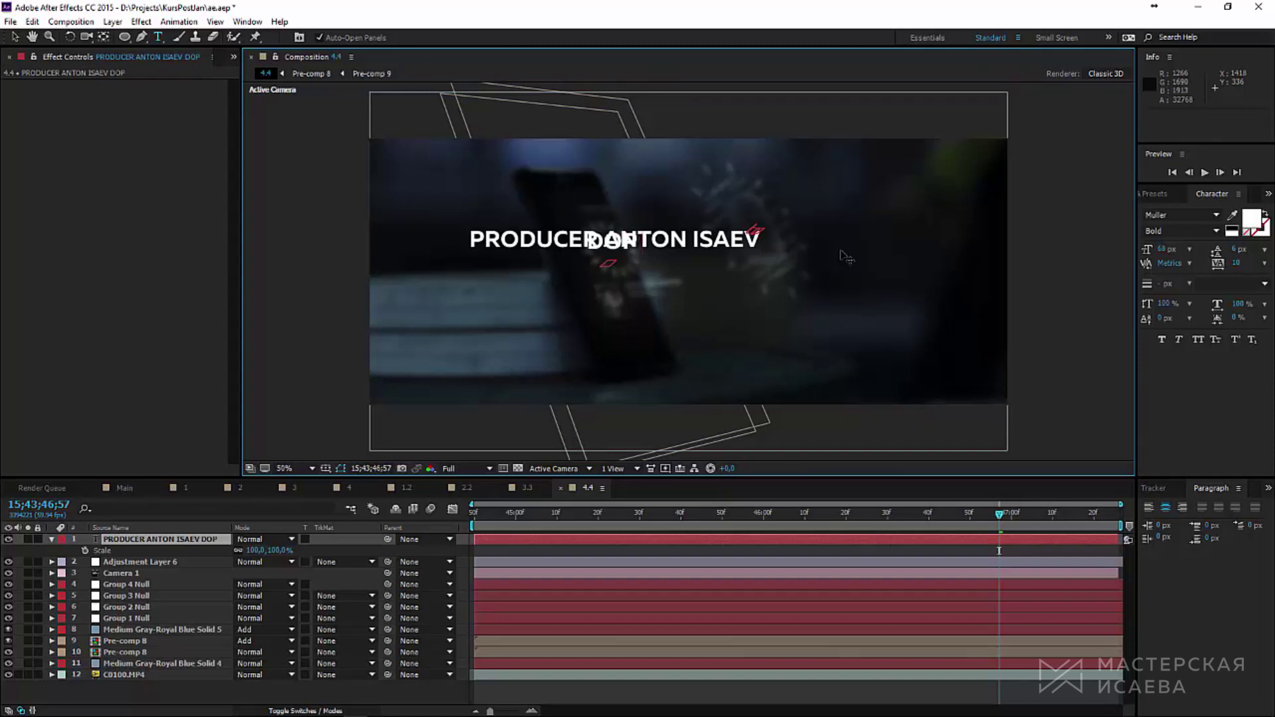
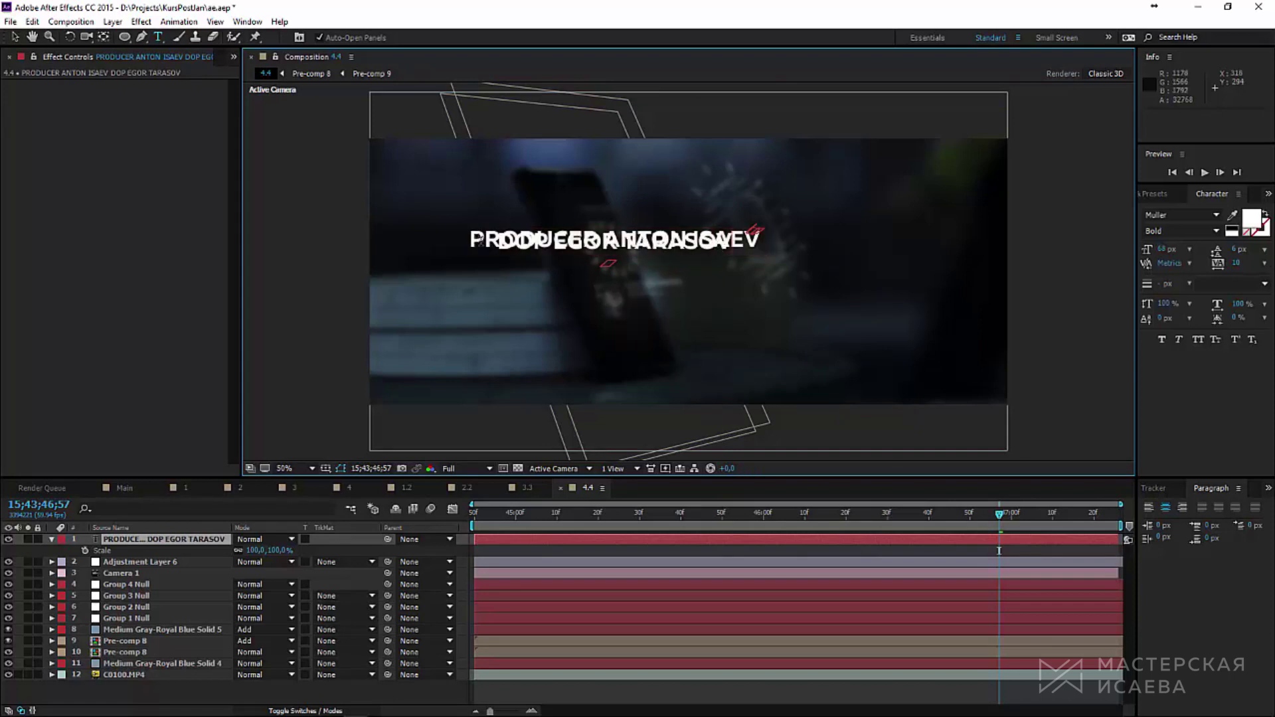
# Step: Set the credits leading to Auto and add a third EDITING, VFX line
pyautogui.moveTo(480, 240); pyautogui.dragTo(719, 263)
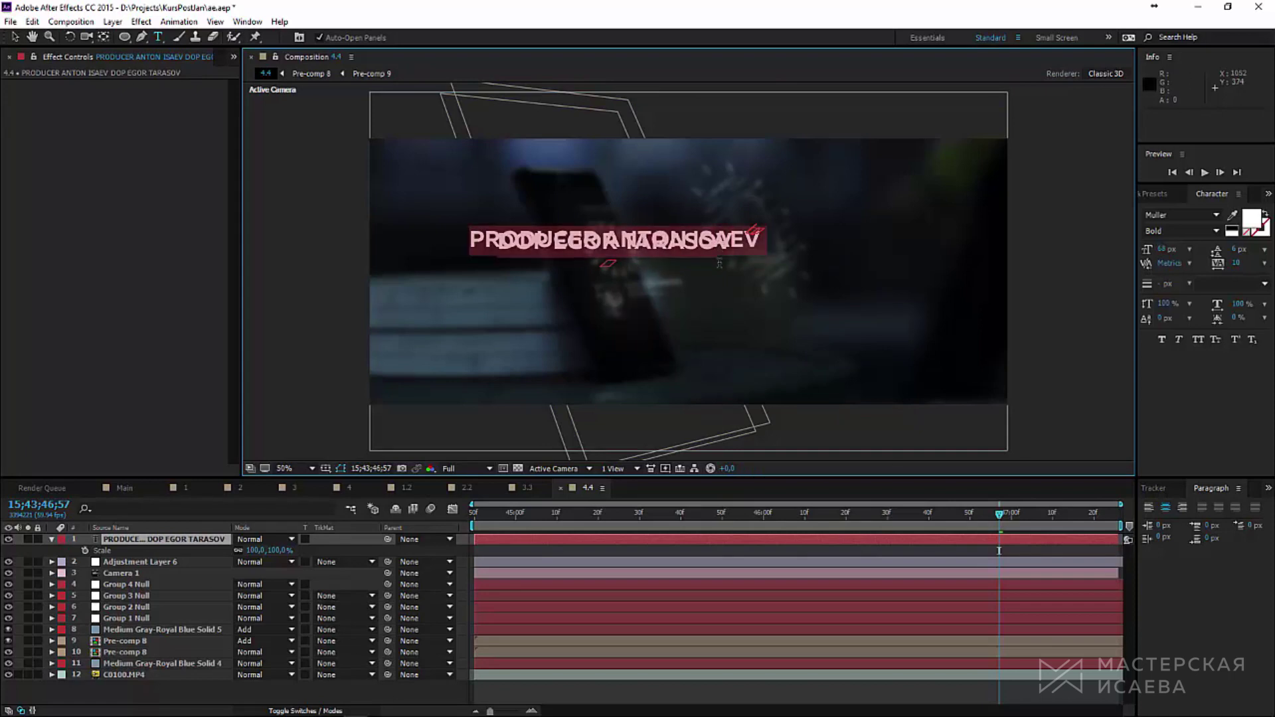
pyautogui.click(1266, 252)
pyautogui.click(1168, 265)
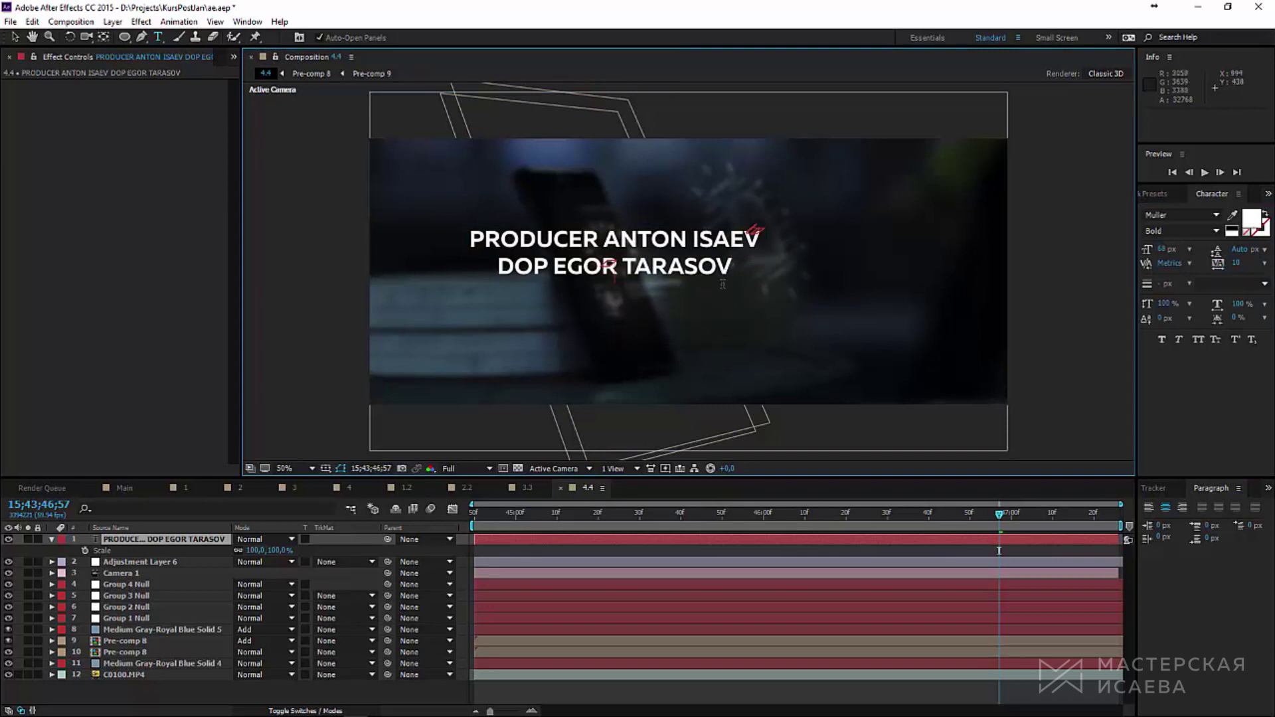
pyautogui.press('Return')
pyautogui.write('EDITIN')
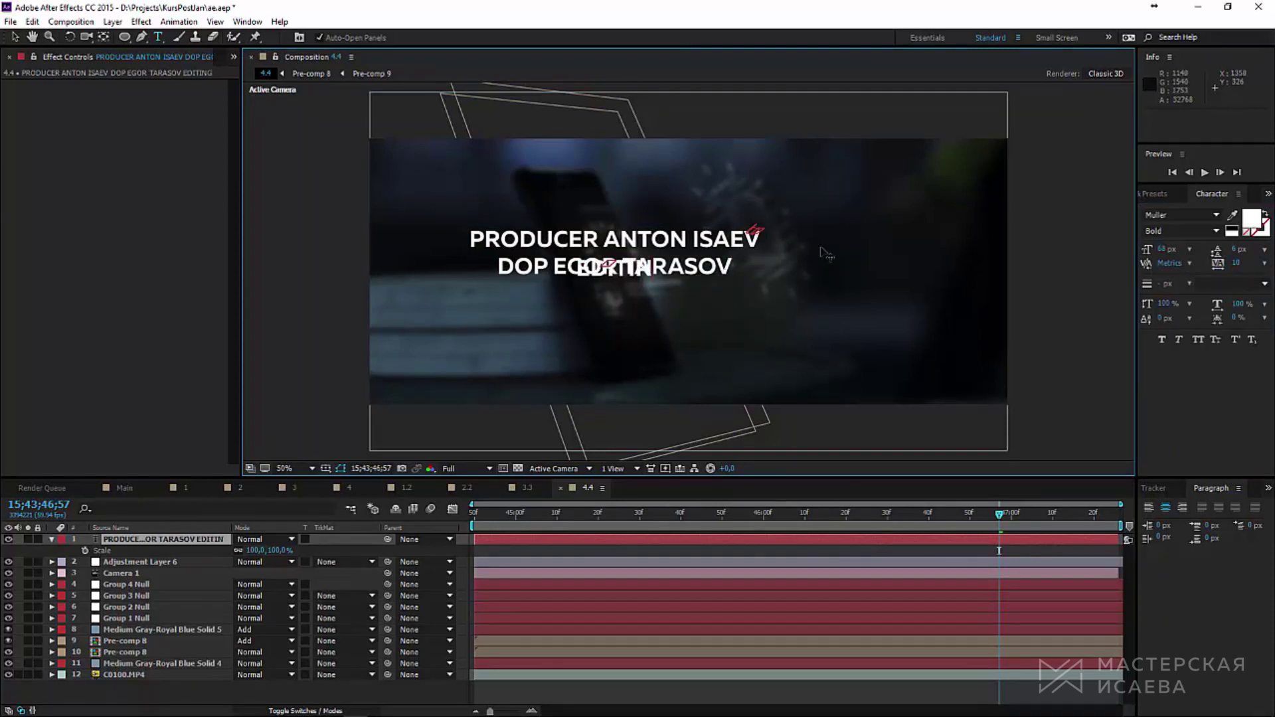
pyautogui.write('G<')
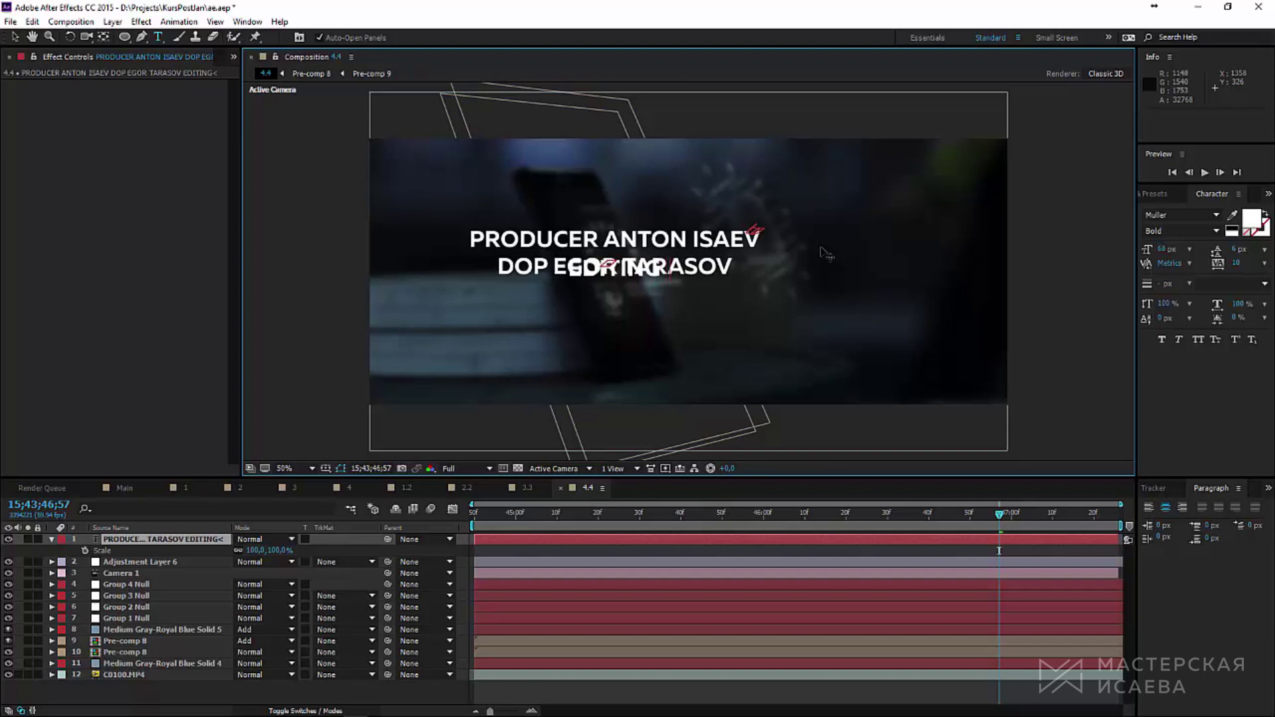
pyautogui.write(' VFX EG')
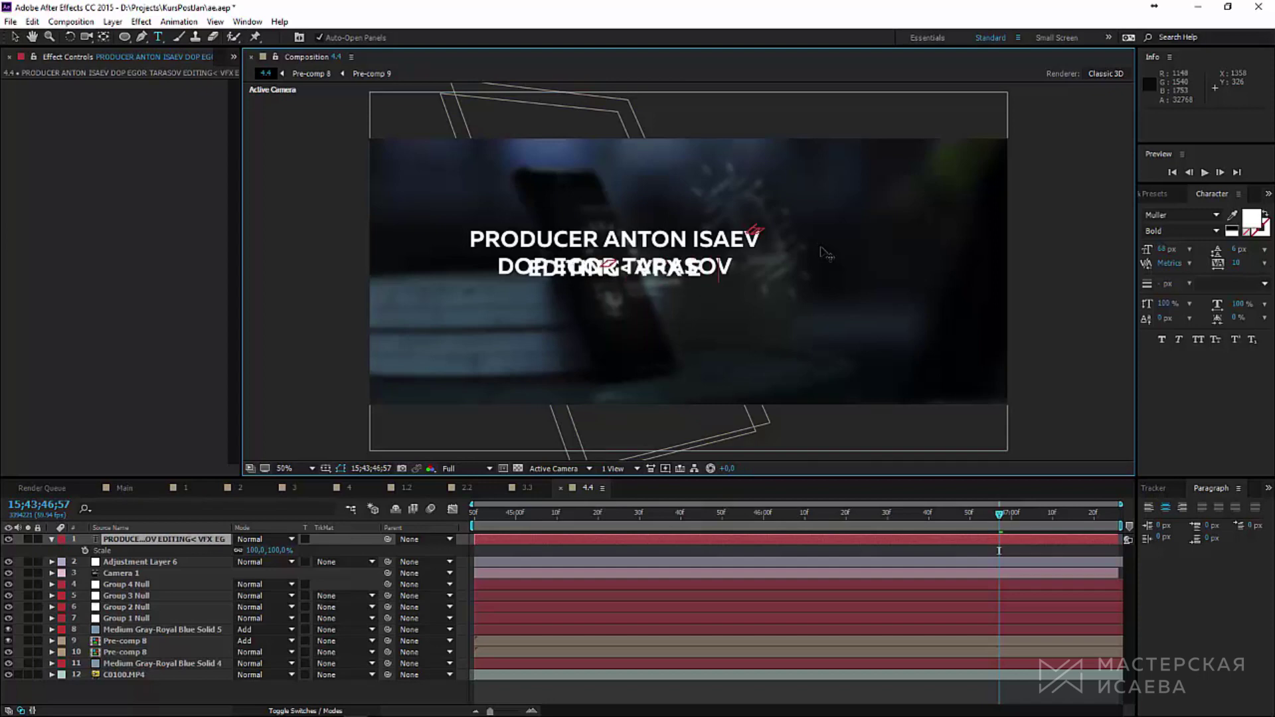
# Step: Reapply Auto leading to all three credit lines
pyautogui.hotkey('shift', 'Home')
pyautogui.click(1265, 250)
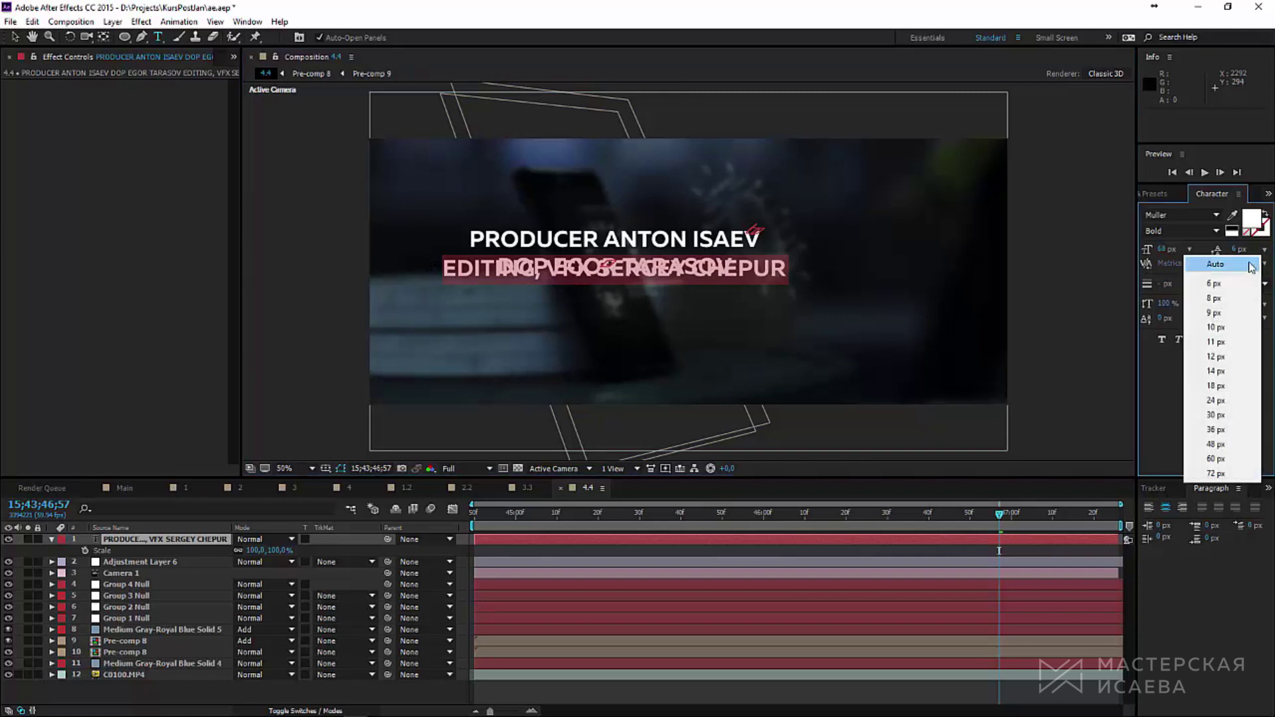
pyautogui.click(1252, 266)
pyautogui.click(790, 292)
pyautogui.hotkey('ctrl', 'a')
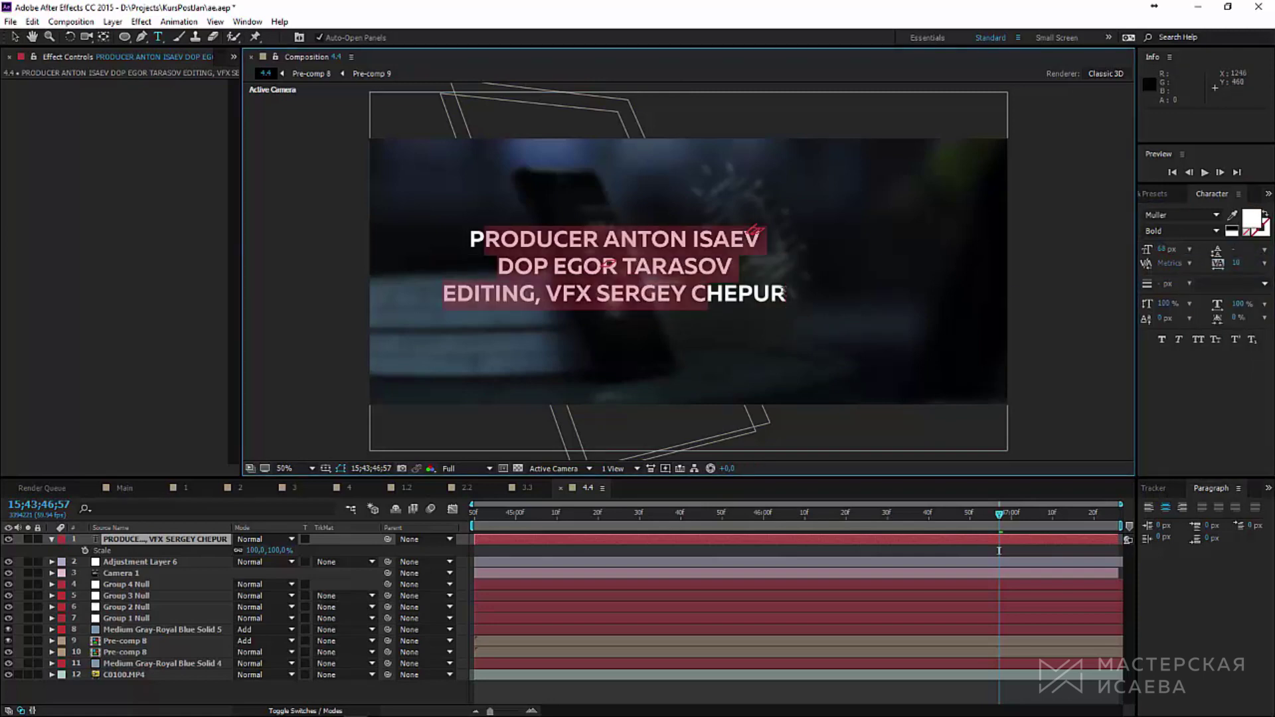
pyautogui.click(789, 293)
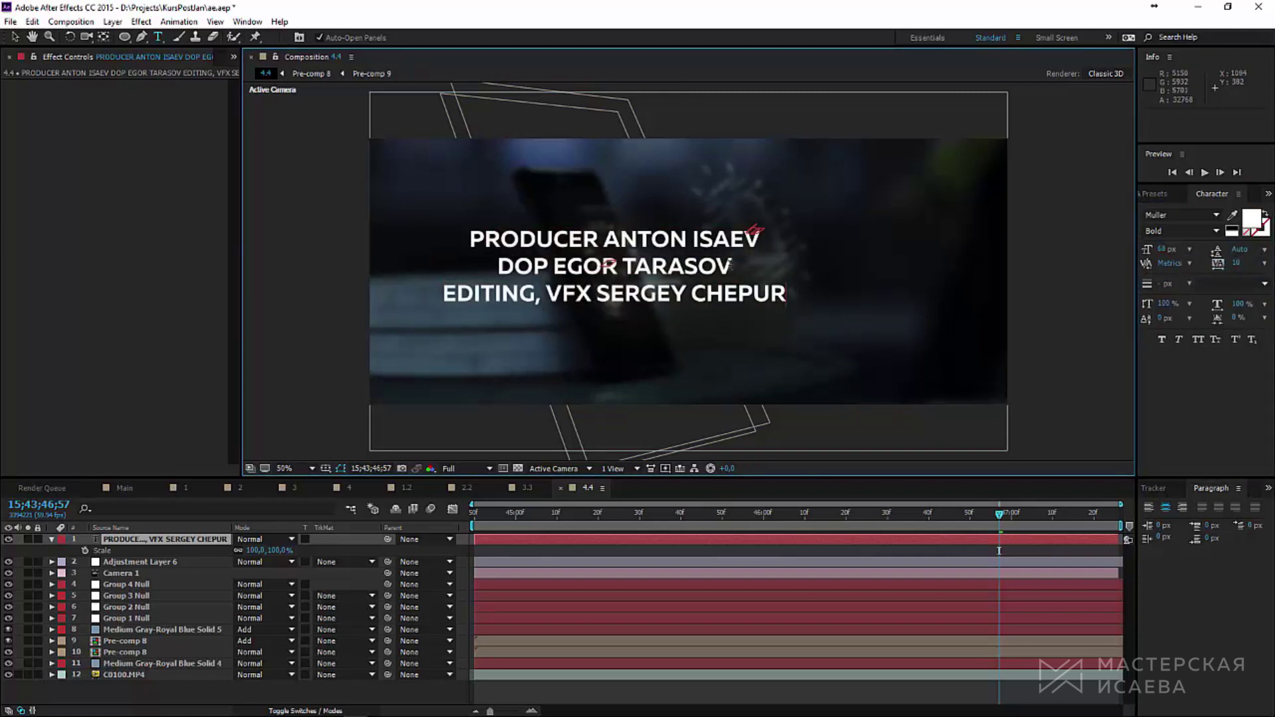
# Step: Redo the line breaks before and after the DOP line so all three lines are evenly spaced
pyautogui.click(732, 266)
pyautogui.press('Delete')
pyautogui.press('Return')
pyautogui.click(758, 238)
pyautogui.press('Delete')
pyautogui.press('Return')
pyautogui.hotkey('ctrl', 'a')
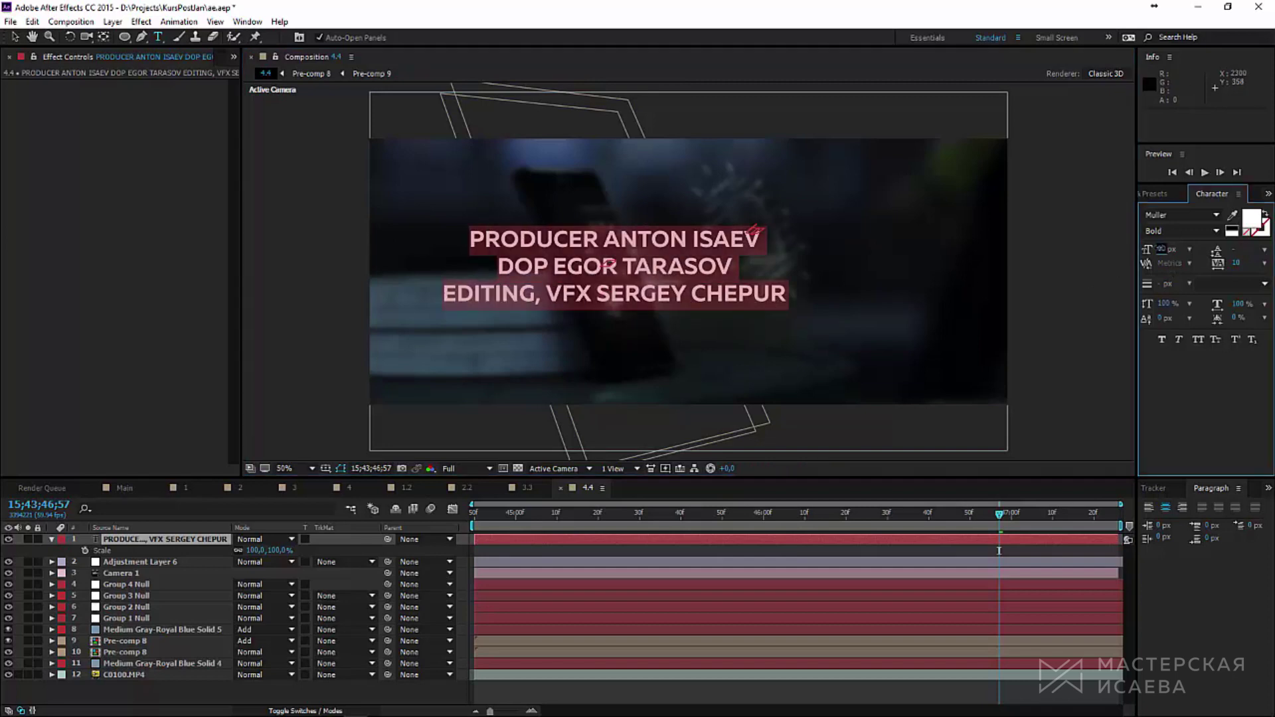
# Step: Reduce the credits font size from 68 to 44 px, show Title/Action Safe guides, and solo the text layer
pyautogui.moveTo(1162, 249); pyautogui.dragTo(1146, 249)
pyautogui.press('Escape')
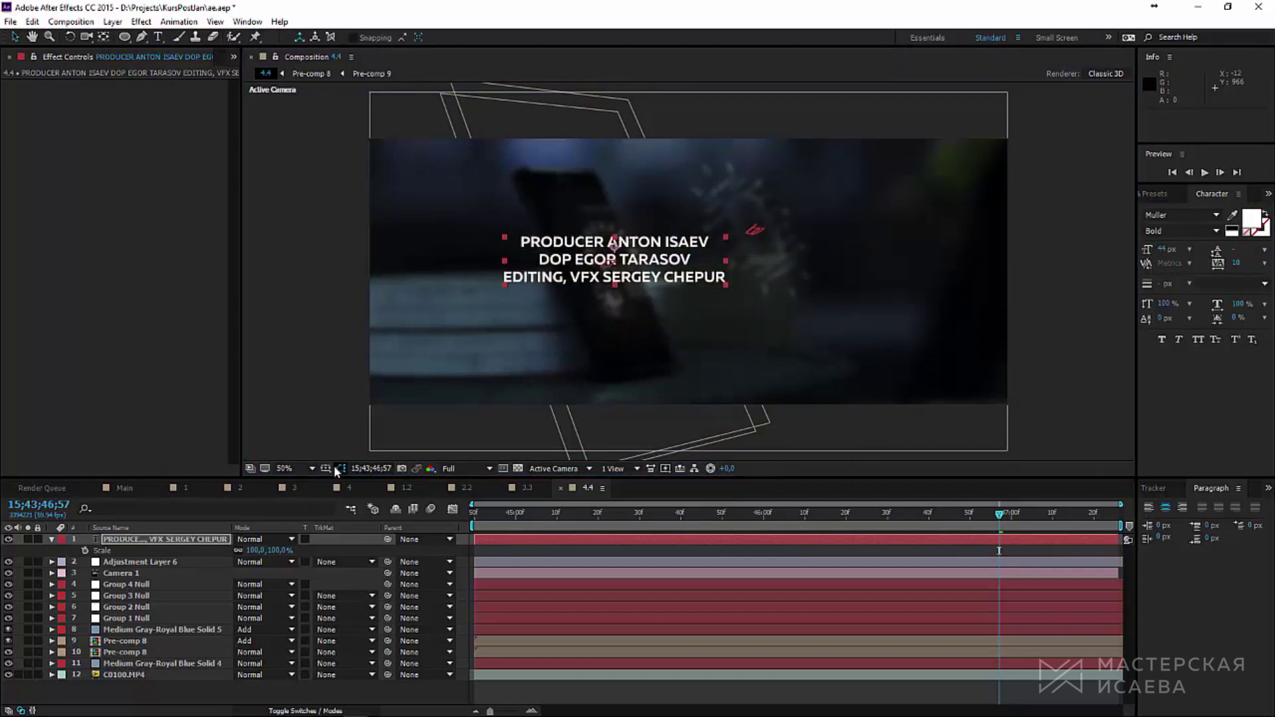
pyautogui.click(340, 468)
pyautogui.click(382, 482)
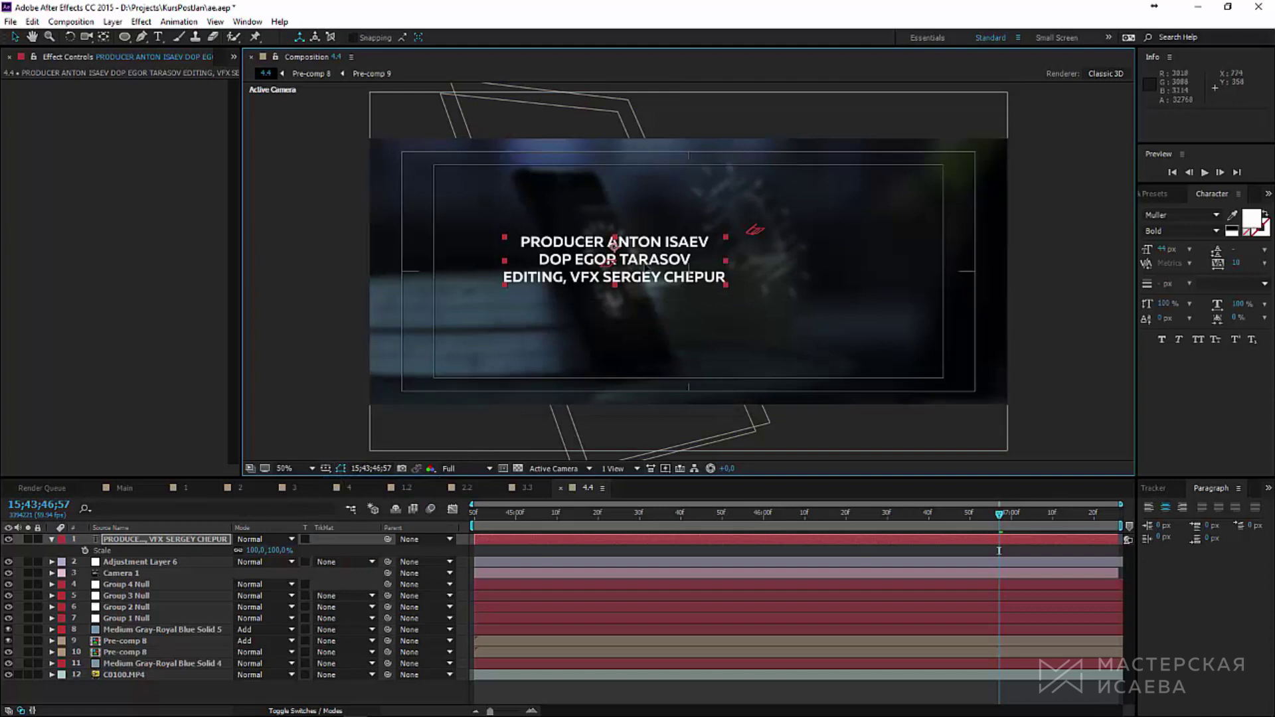
pyautogui.scroll(4, 614, 262)
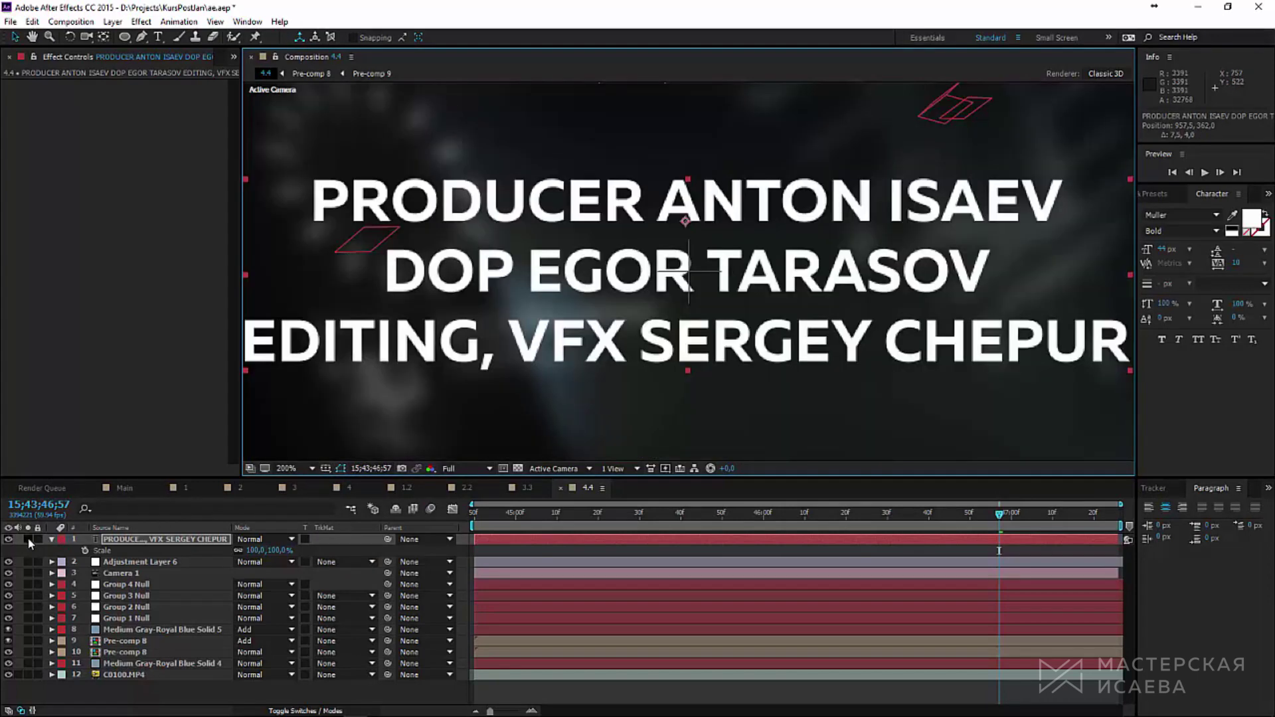
pyautogui.click(28, 540)
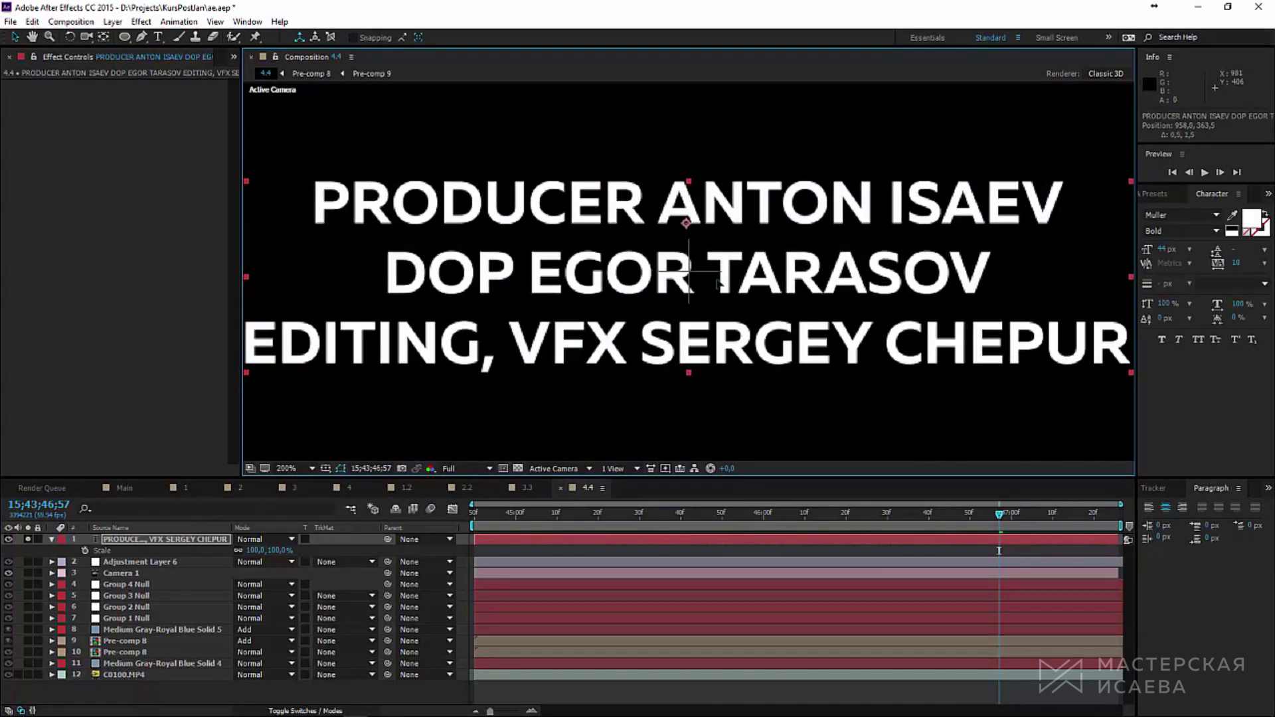
pyautogui.scroll(-4, 796, 303)
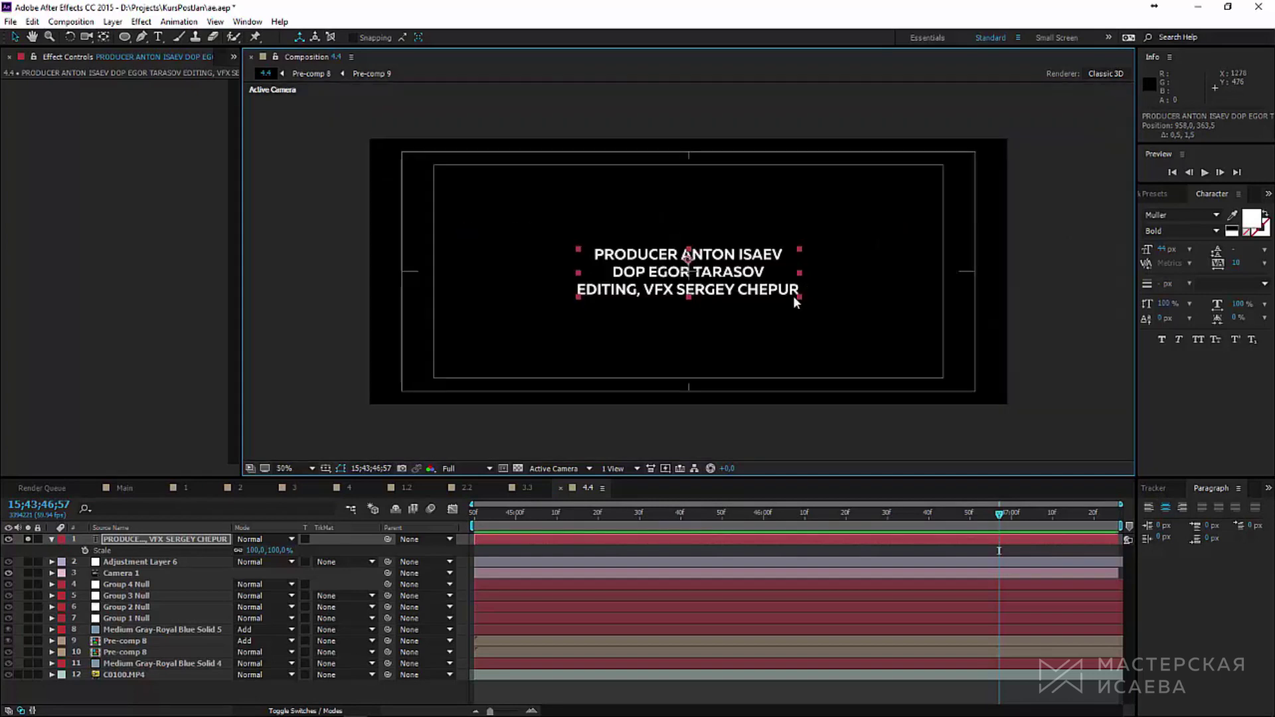
# Step: Colour the role words PRODUCER, DOP and EDITING, VFX red-pink, leaving names white
pyautogui.hotkey('ctrl', 't')
pyautogui.moveTo(677, 255); pyautogui.dragTo(604, 254)
pyautogui.click(1252, 218)
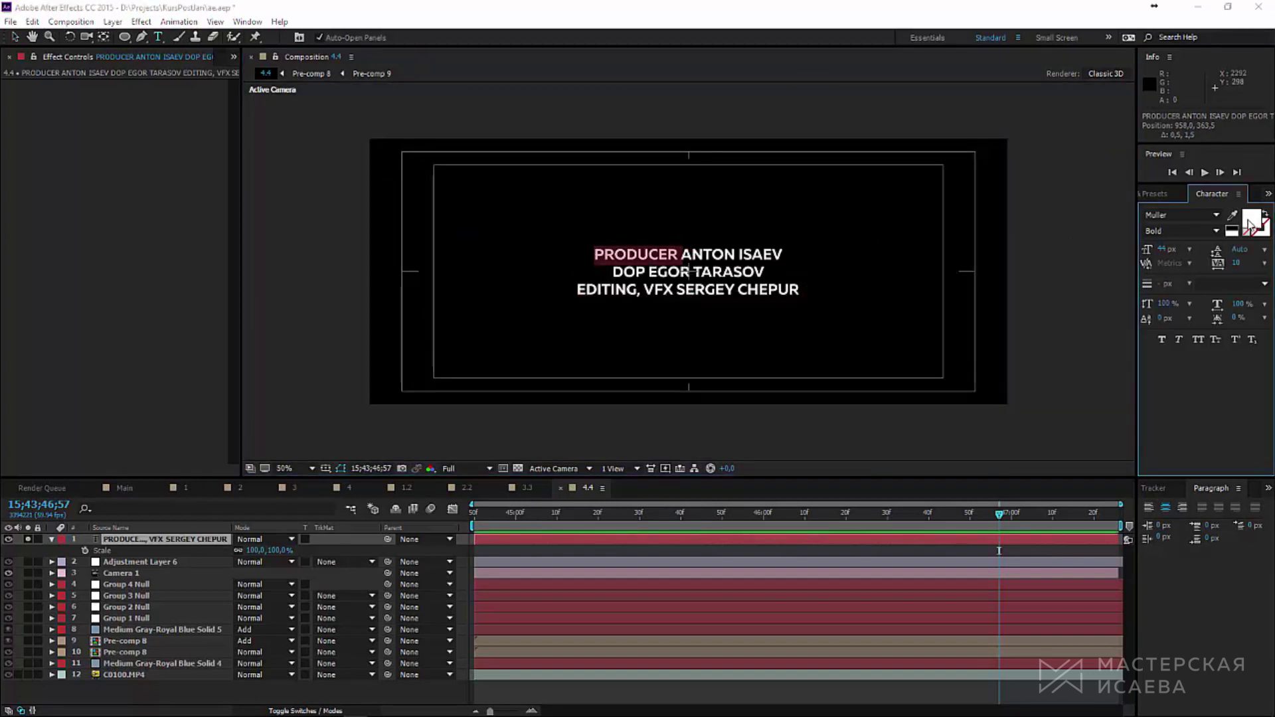
pyautogui.click(848, 378)
pyautogui.click(948, 365)
pyautogui.moveTo(647, 272); pyautogui.dragTo(674, 289)
pyautogui.click(1253, 218)
pyautogui.click(823, 385)
pyautogui.click(951, 367)
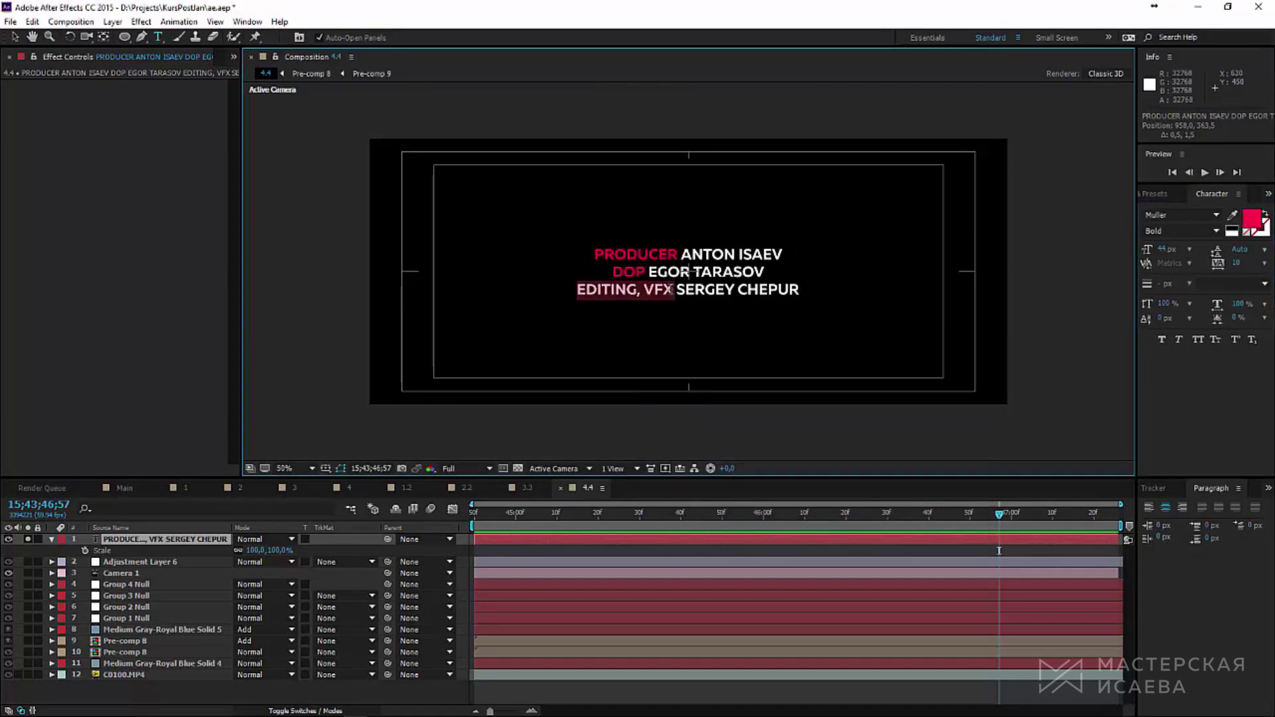
pyautogui.click(1252, 218)
pyautogui.click(927, 432)
pyautogui.click(634, 254)
pyautogui.press('Return')
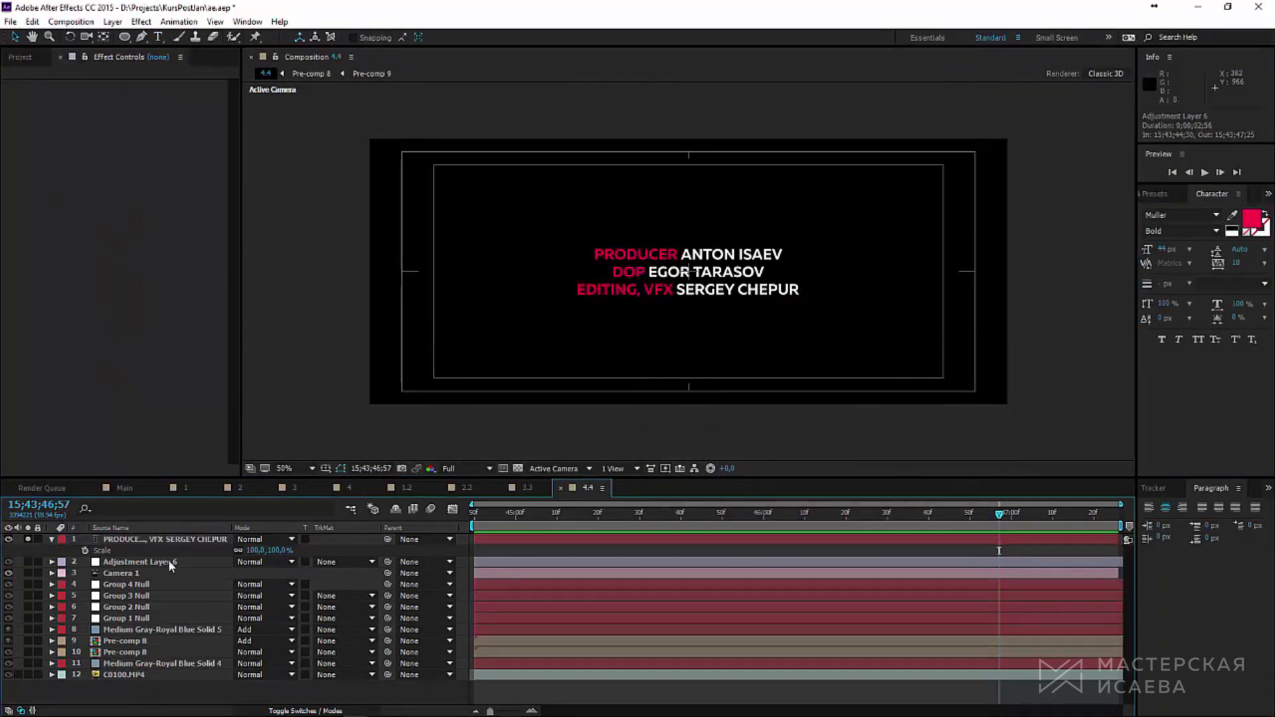
# Step: Copy Adjustment Layer 6's two Opacity keyframes onto the credits layer at the first keyframe
pyautogui.click(178, 563)
pyautogui.press('t')
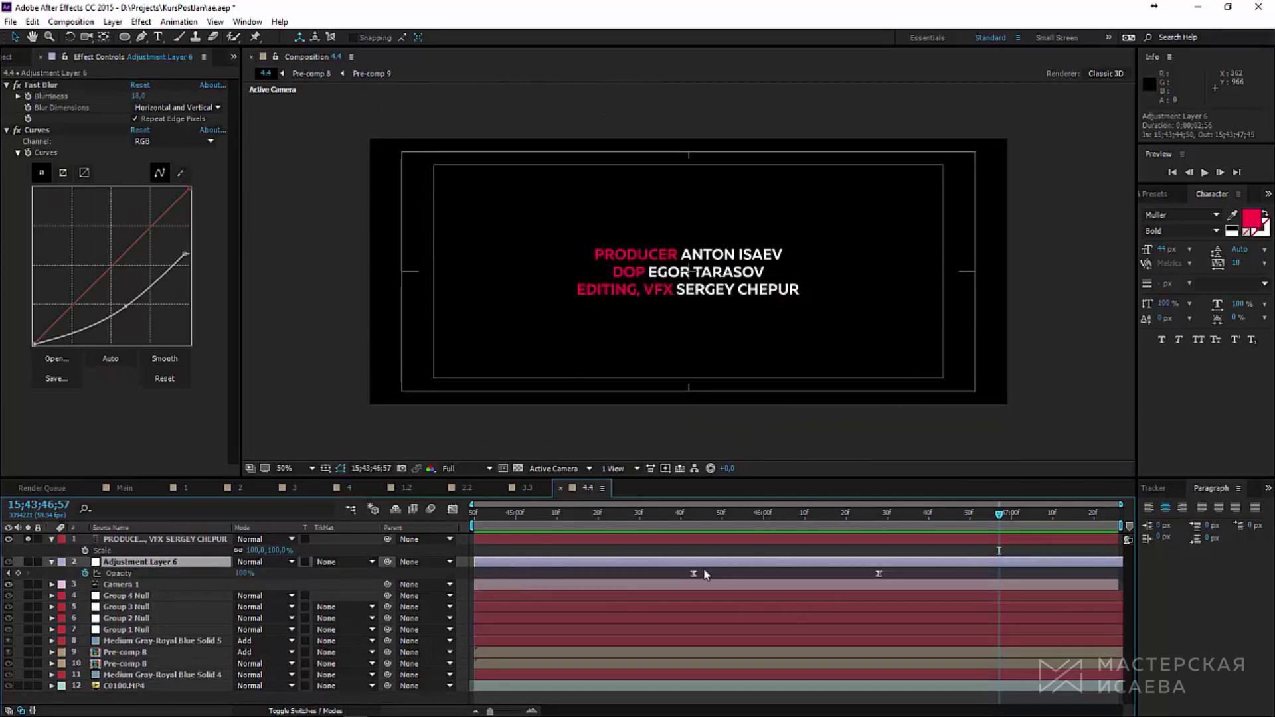
pyautogui.moveTo(677, 569); pyautogui.dragTo(900, 588)
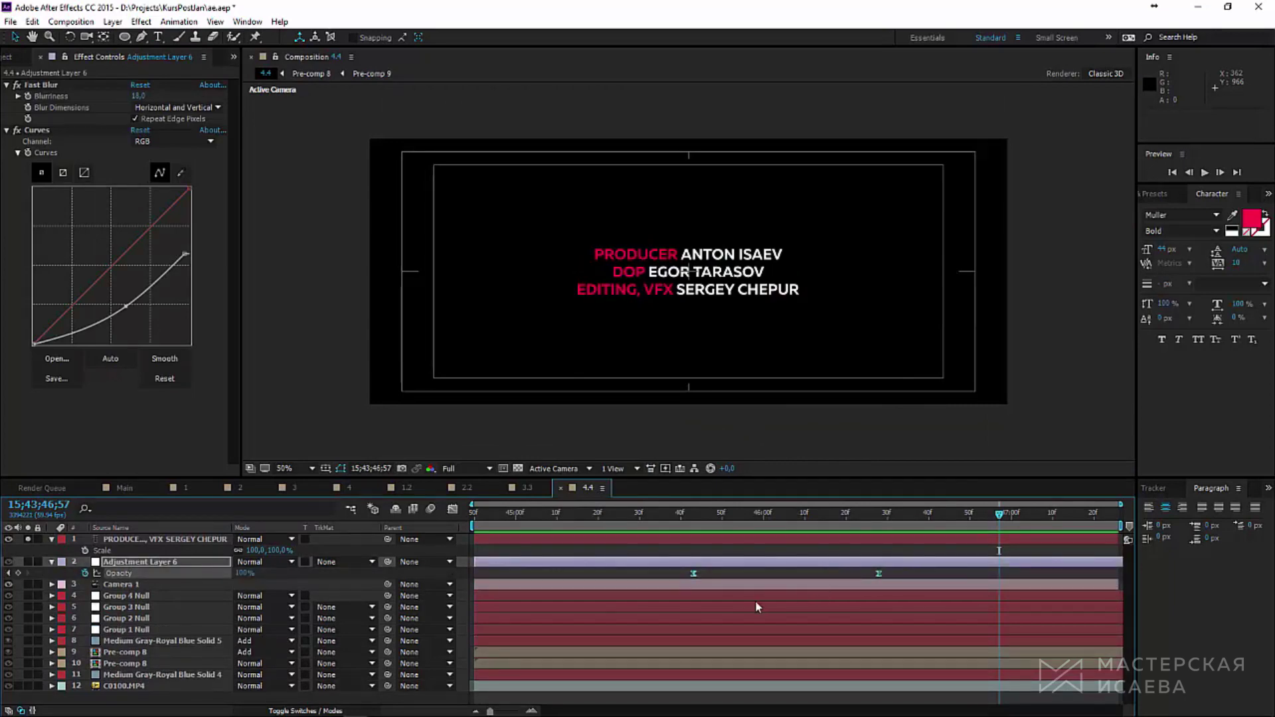
pyautogui.click(698, 512)
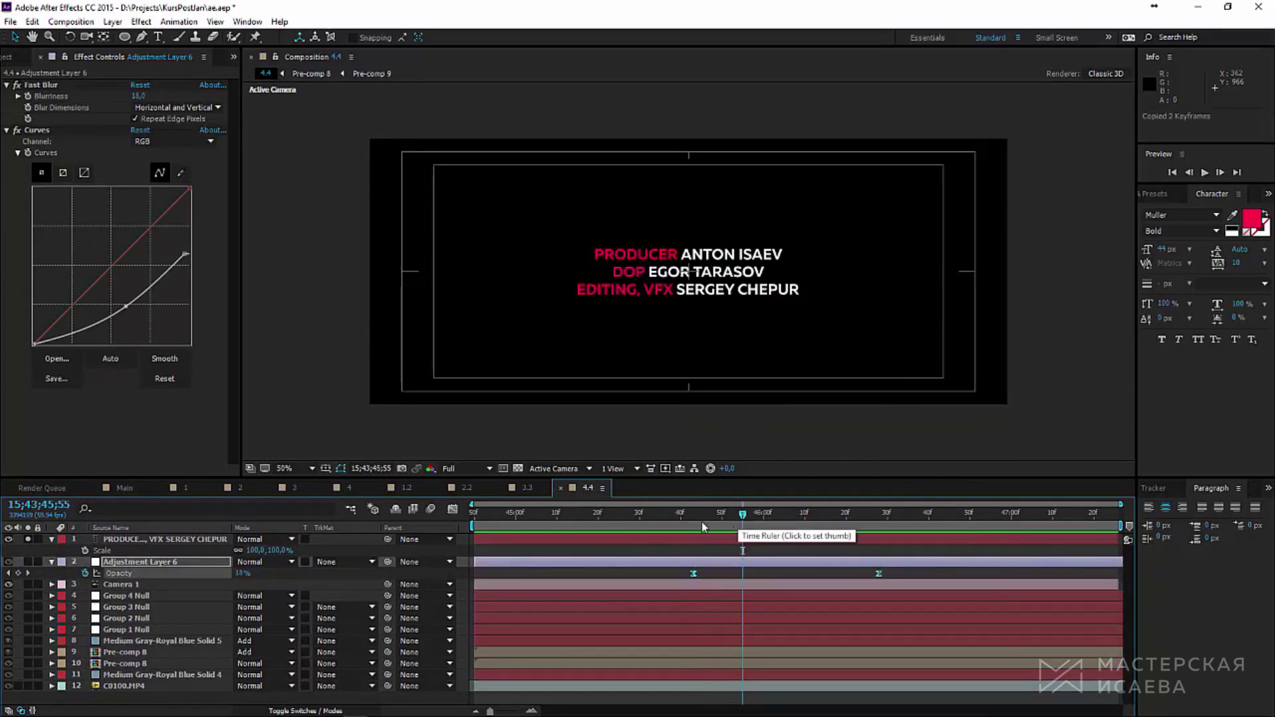
pyautogui.click(690, 512)
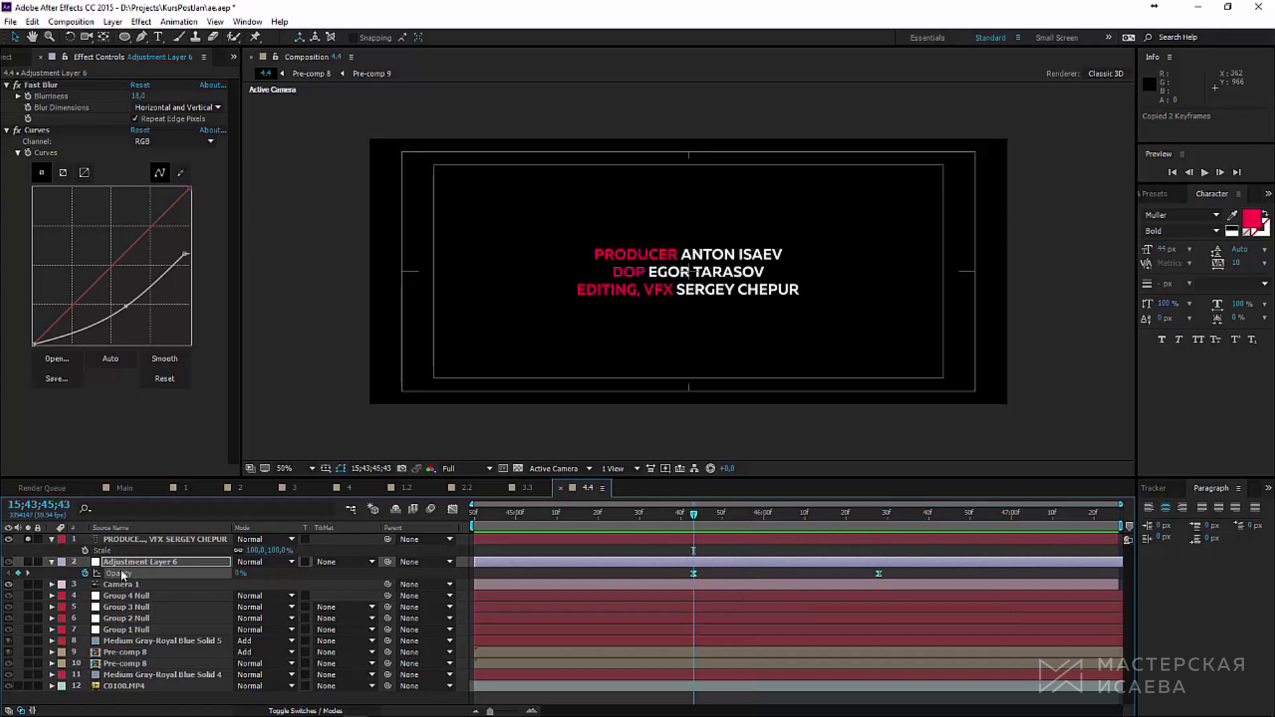
pyautogui.click(165, 539)
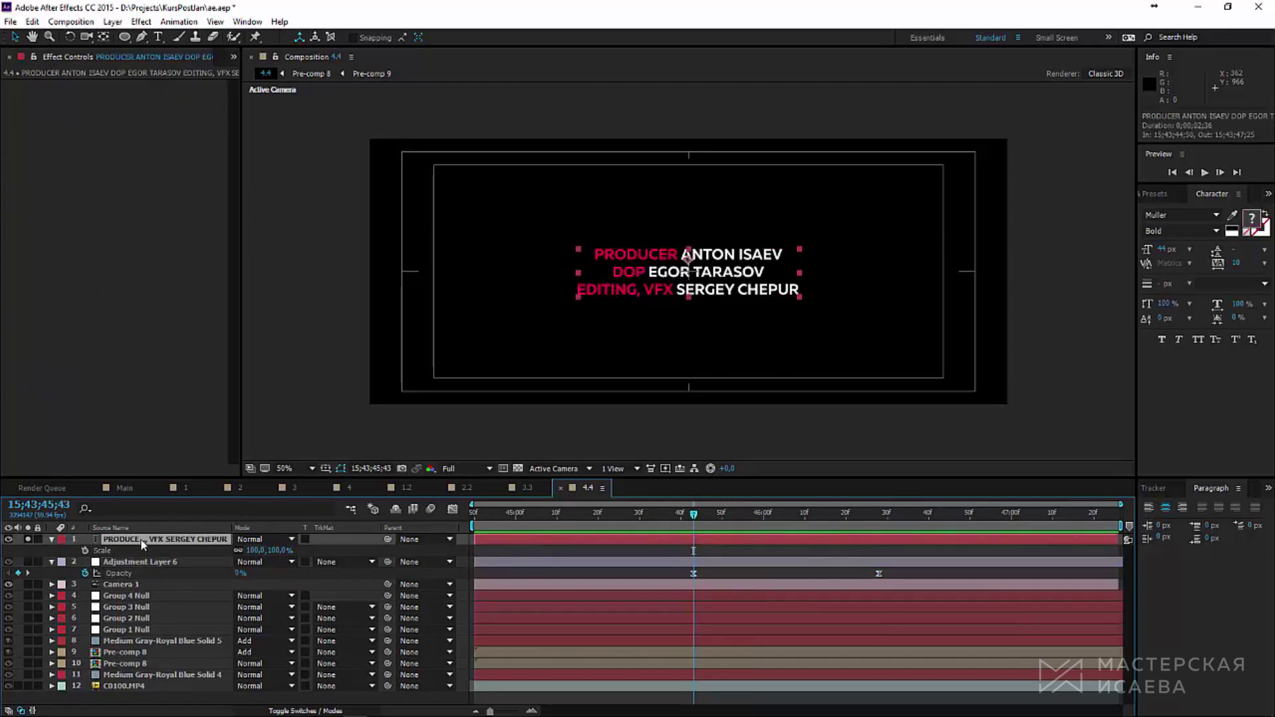
pyautogui.hotkey('ctrl', 'v')
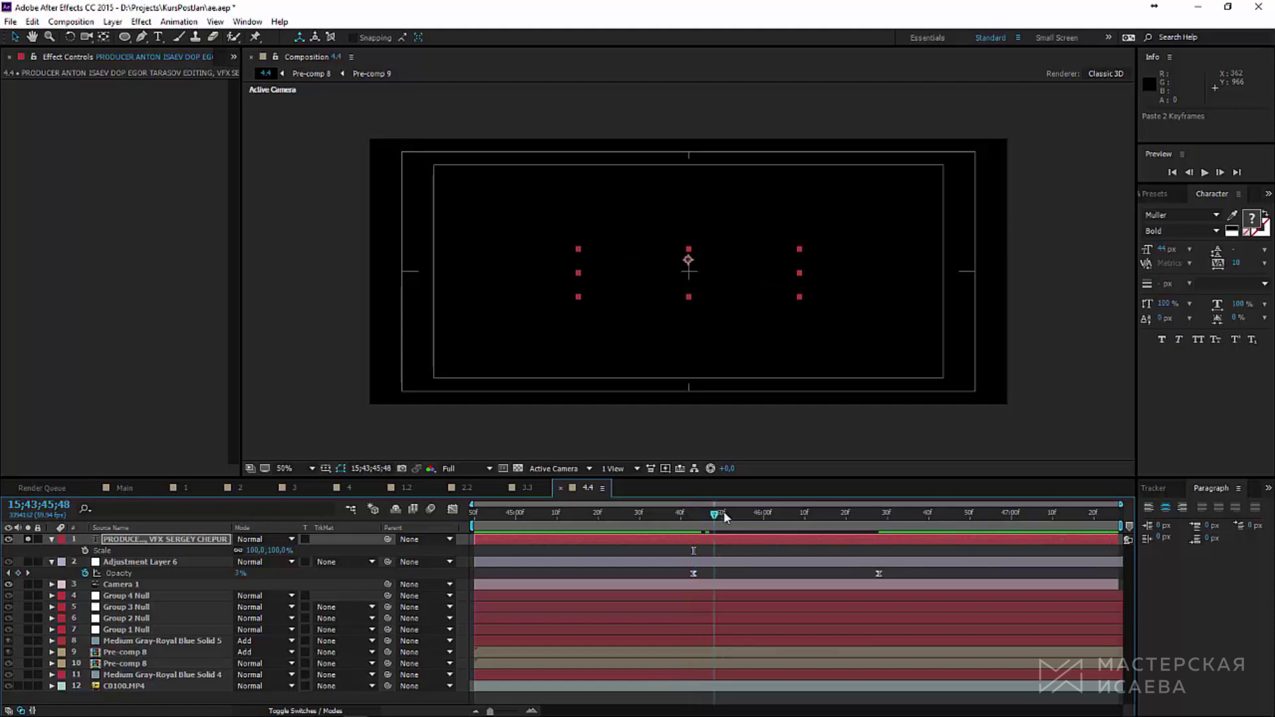
# Step: Check the credits fade-in, unsolo the layer, and preview the full animation
pyautogui.moveTo(723, 513); pyautogui.dragTo(855, 513)
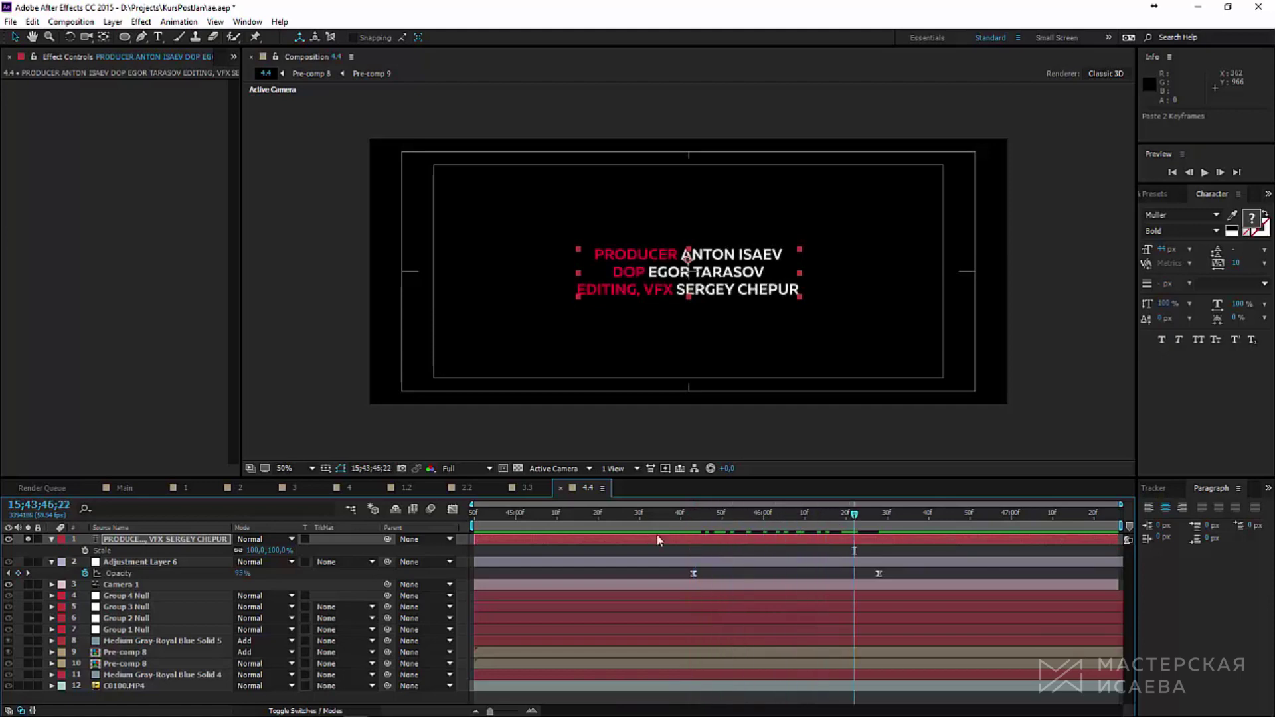
pyautogui.click(28, 539)
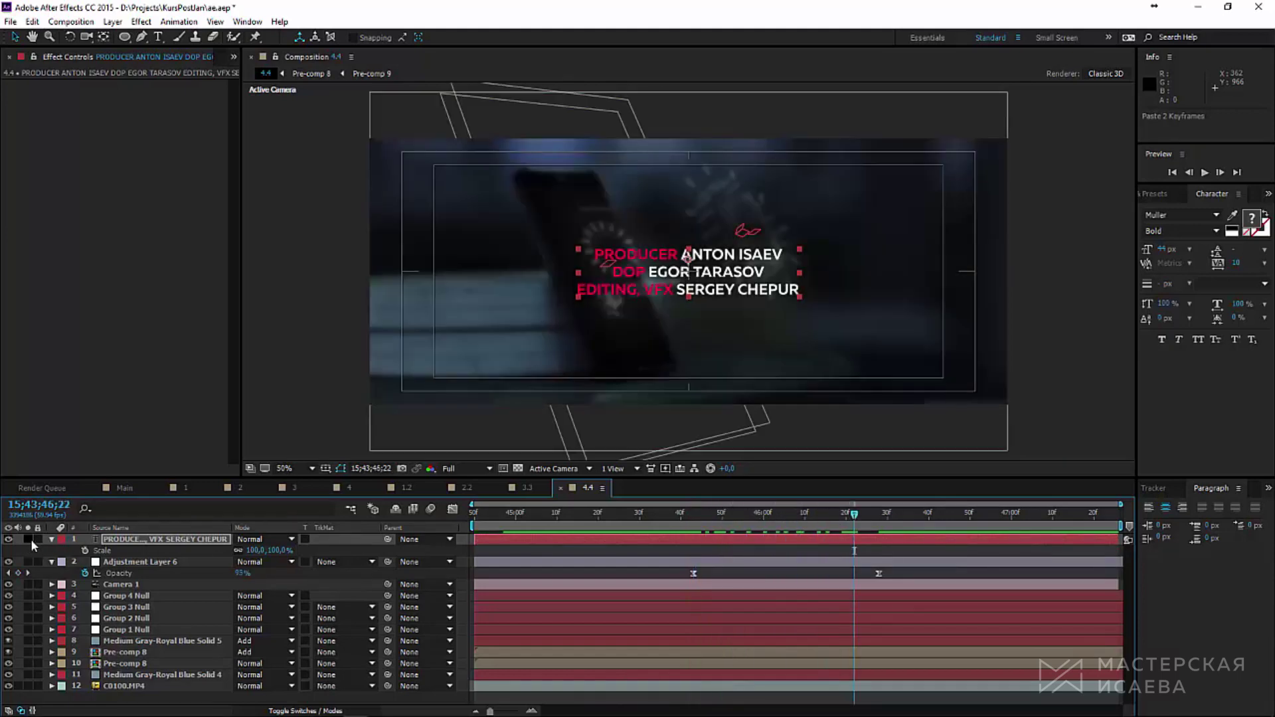
pyautogui.click(1204, 173)
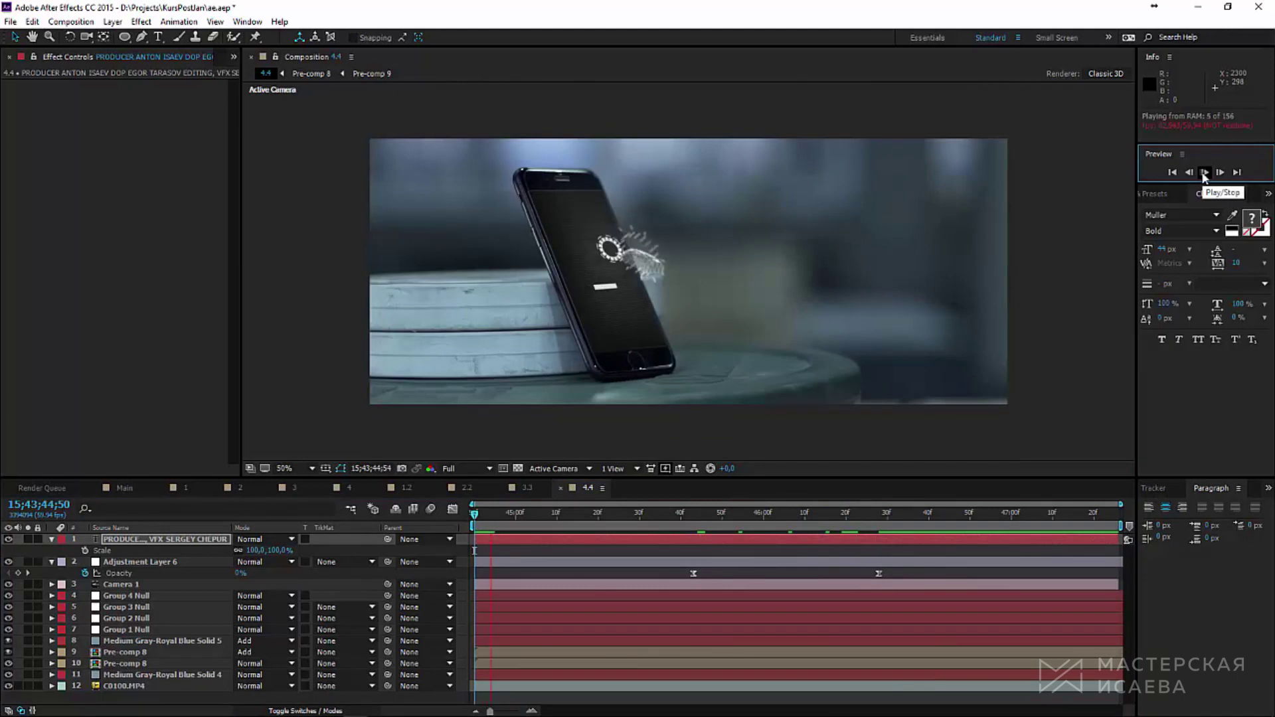